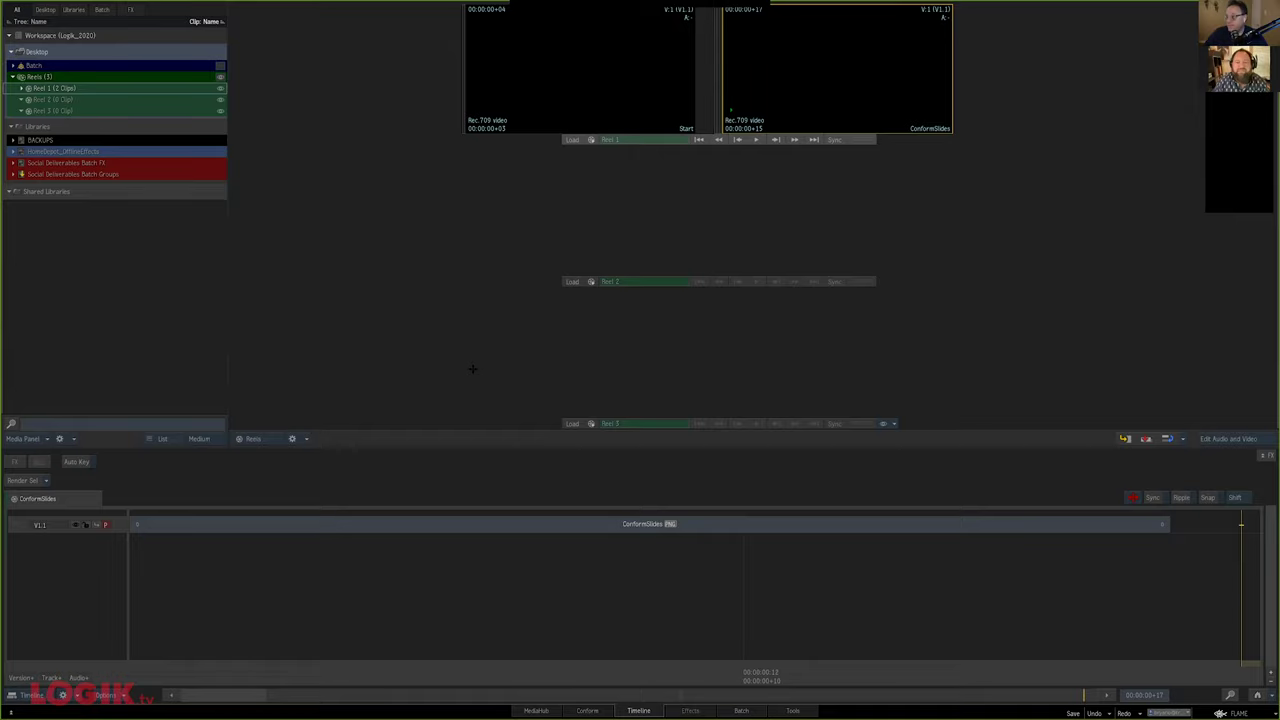
Add an Action node to the empty batch schematic and open its own schematic
{"action": "left_click", "coordinate": [741, 710]}
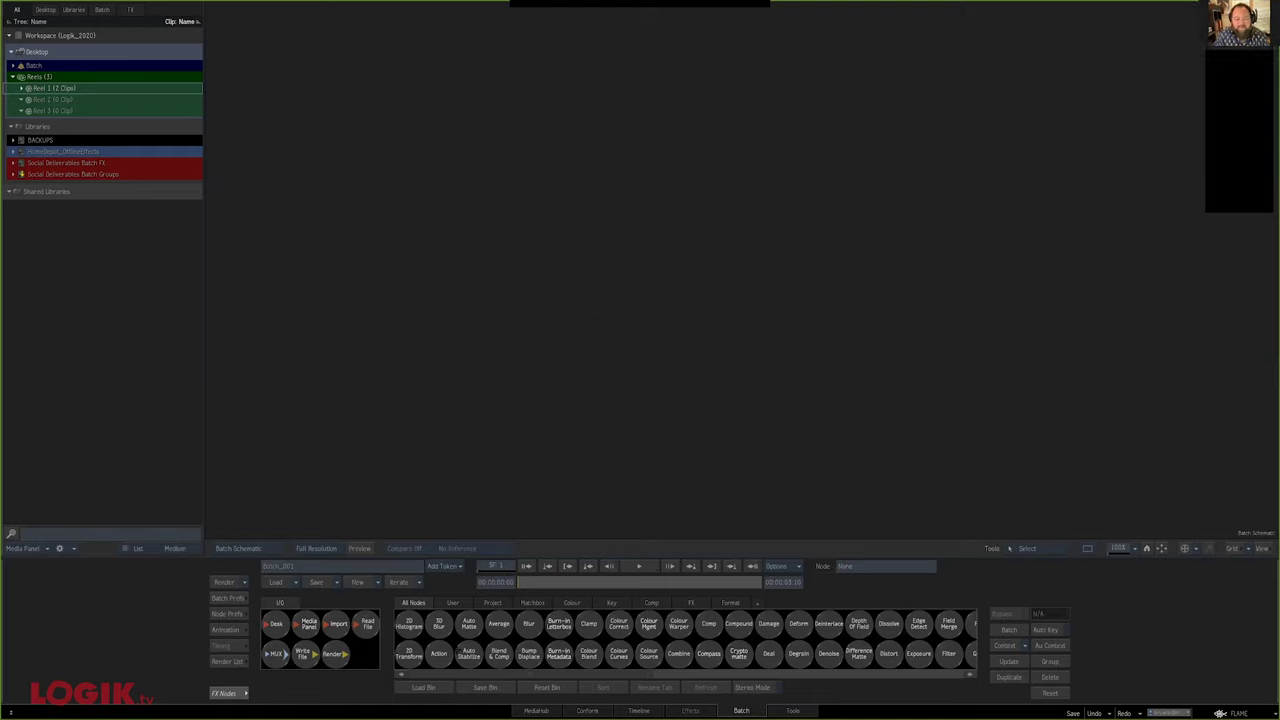
{"action": "left_click_drag", "start_coordinate": [440, 655], "coordinate": [548, 238]}
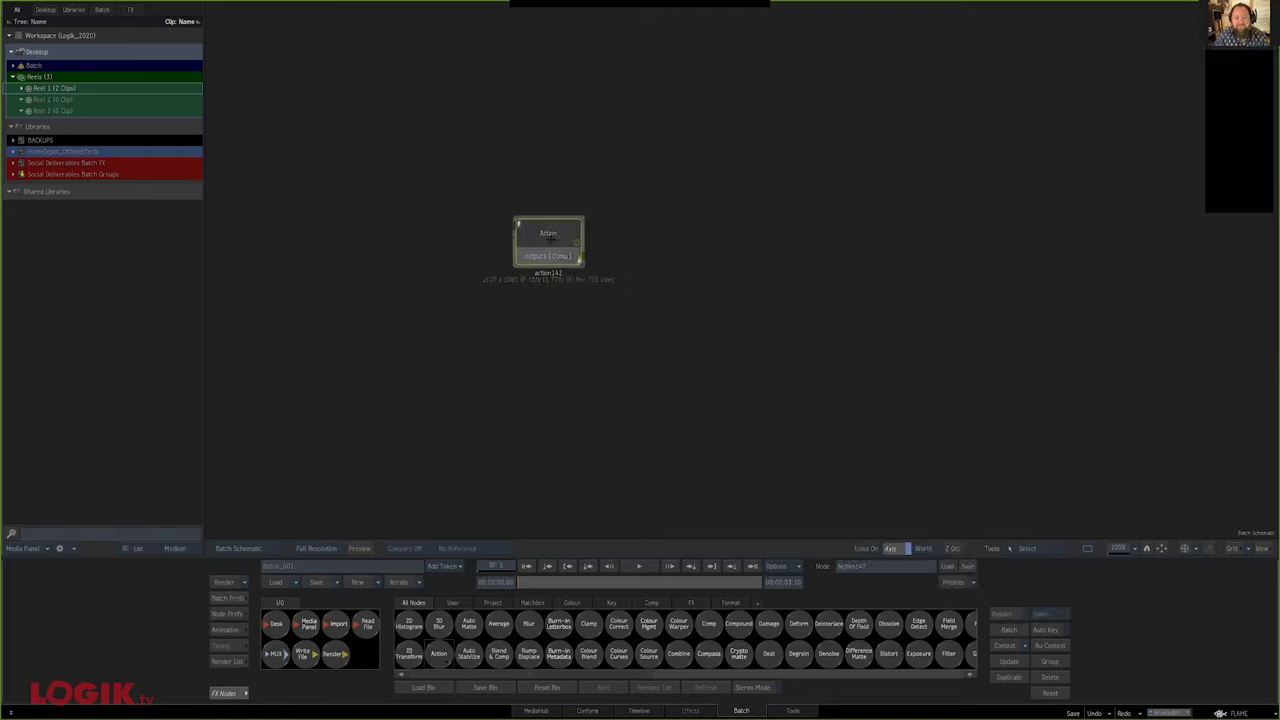
{"action": "double_click", "coordinate": [549, 238]}
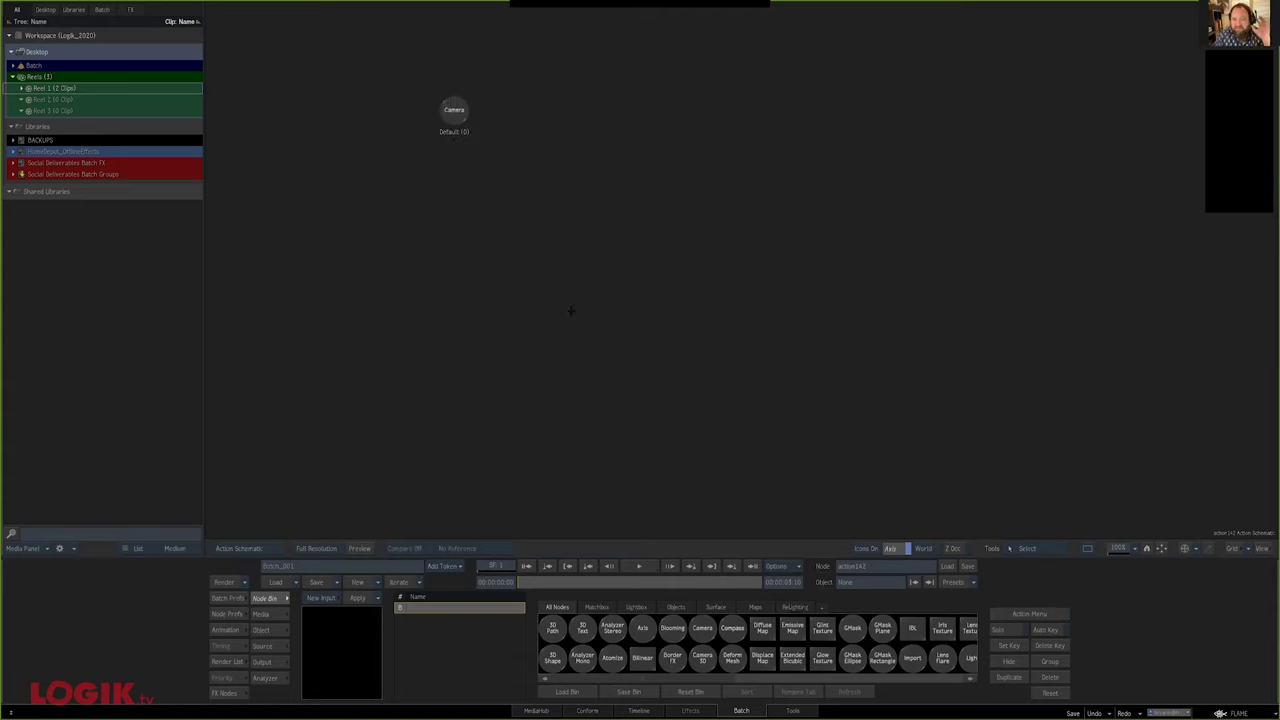
Check the BB Matchbox shaders available in the empty Action schematic, and return to the batch schematic
{"action": "left_click_drag", "start_coordinate": [643, 249], "coordinate": [553, 251]}
{"action": "right_click", "coordinate": [542, 236]}
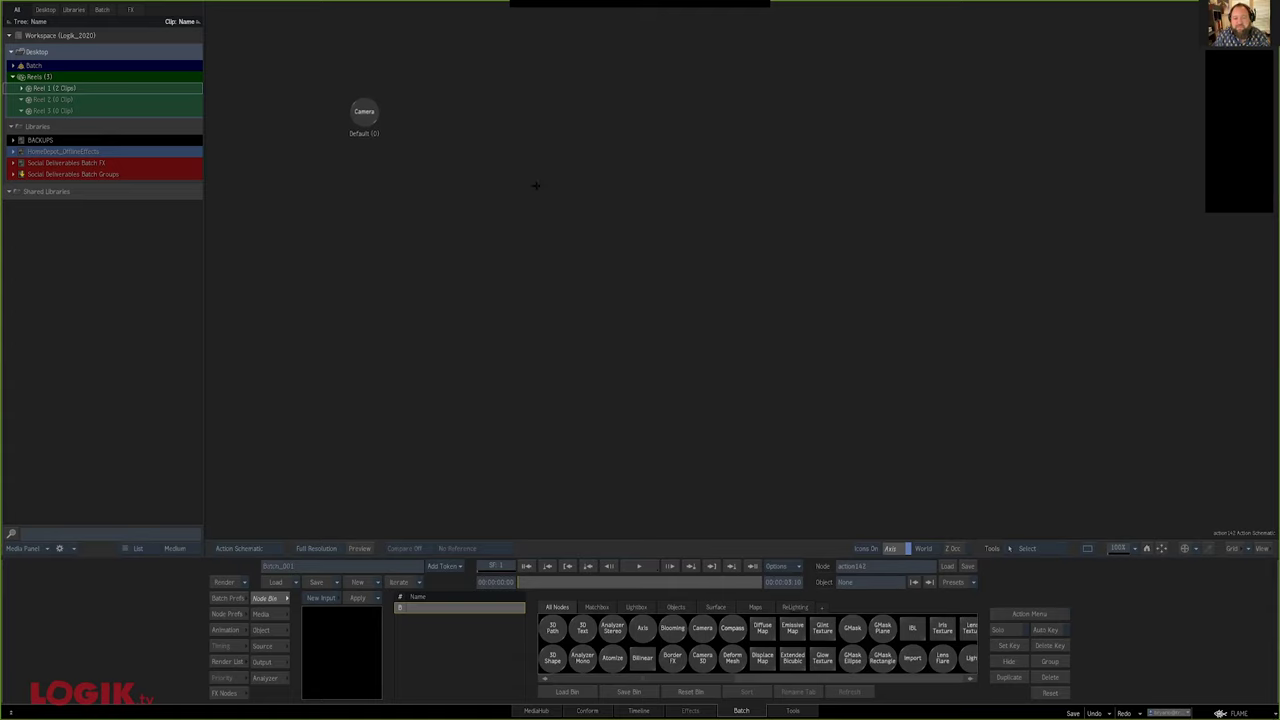
{"action": "right_click", "coordinate": [541, 238]}
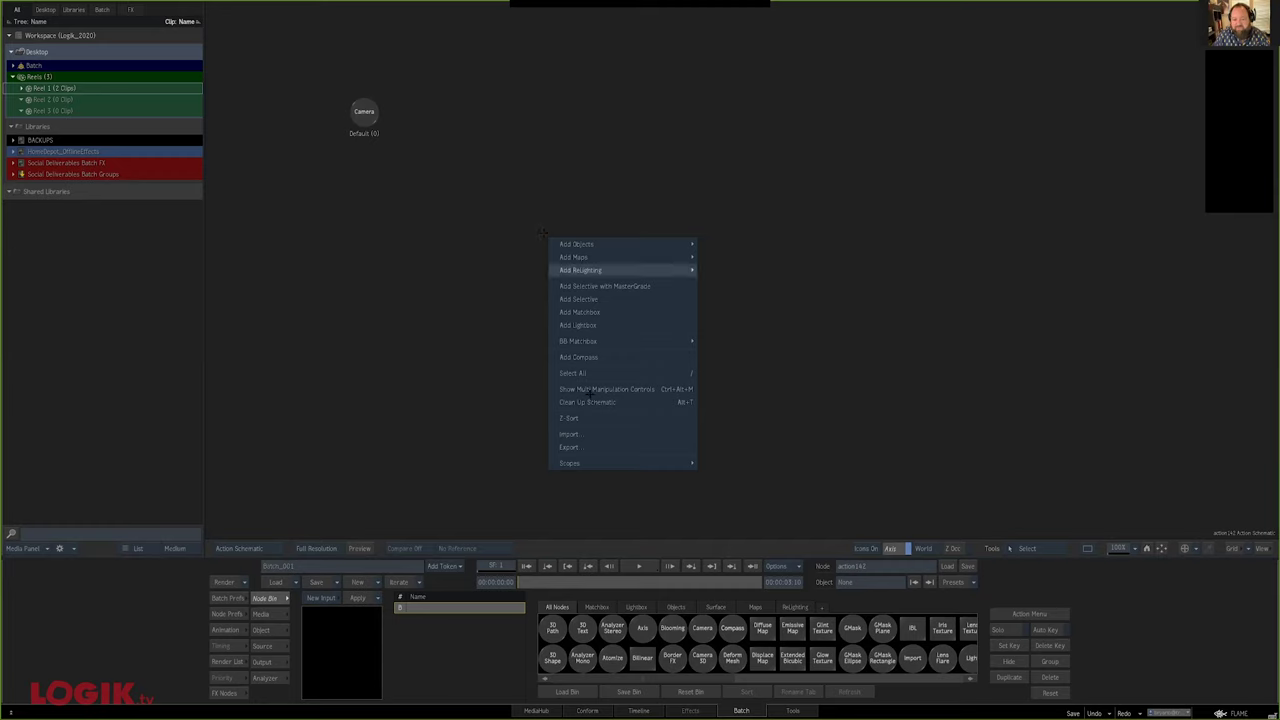
{"action": "mouse_move", "coordinate": [626, 344]}
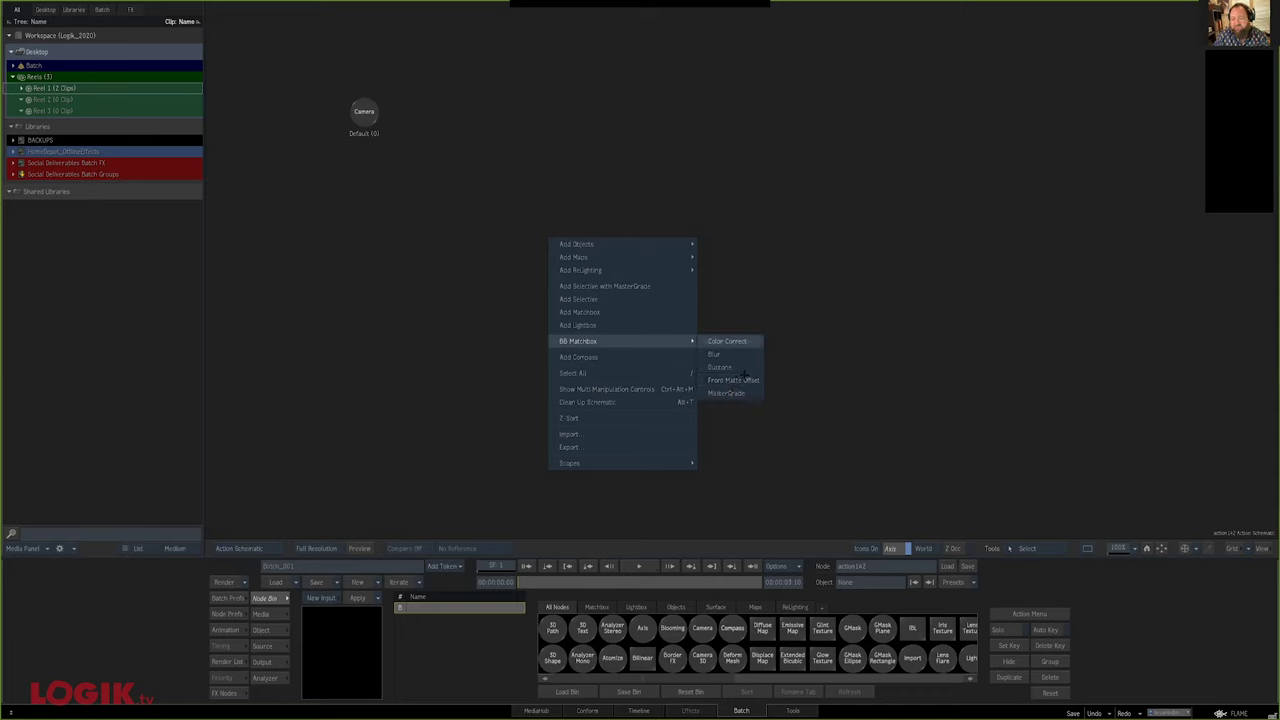
{"action": "left_click", "coordinate": [738, 318]}
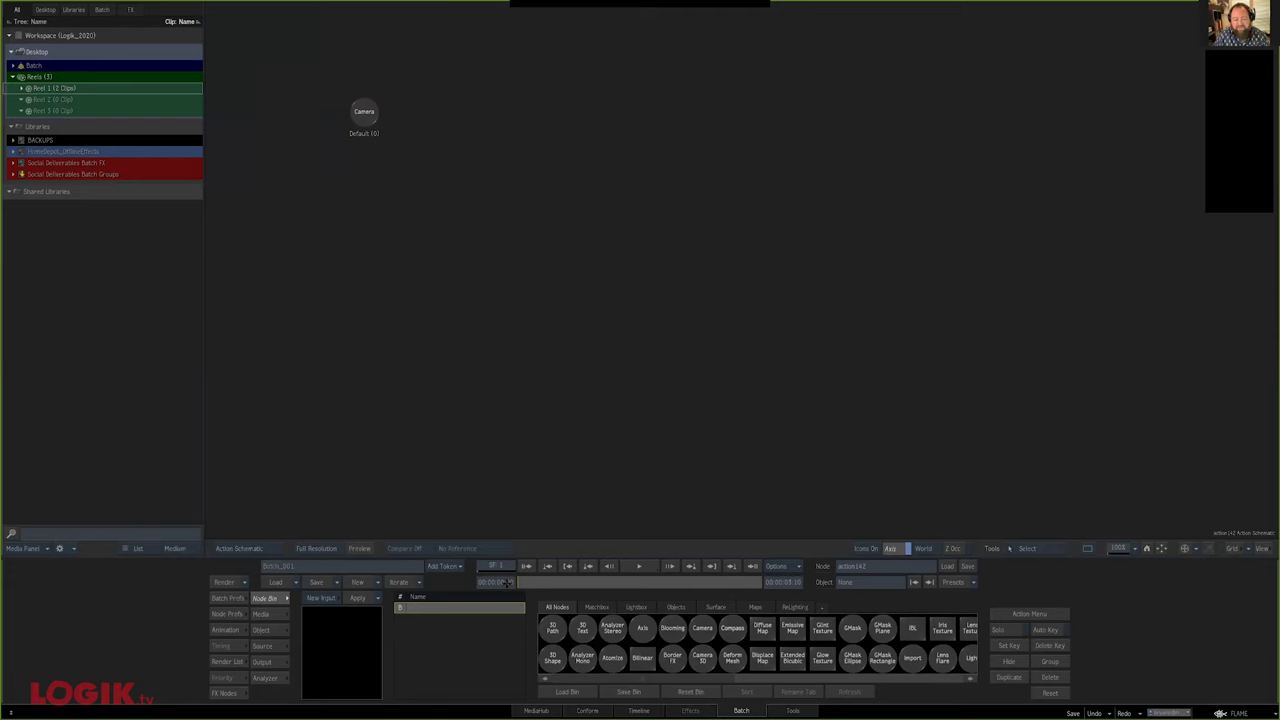
{"action": "key", "text": "Escape"}
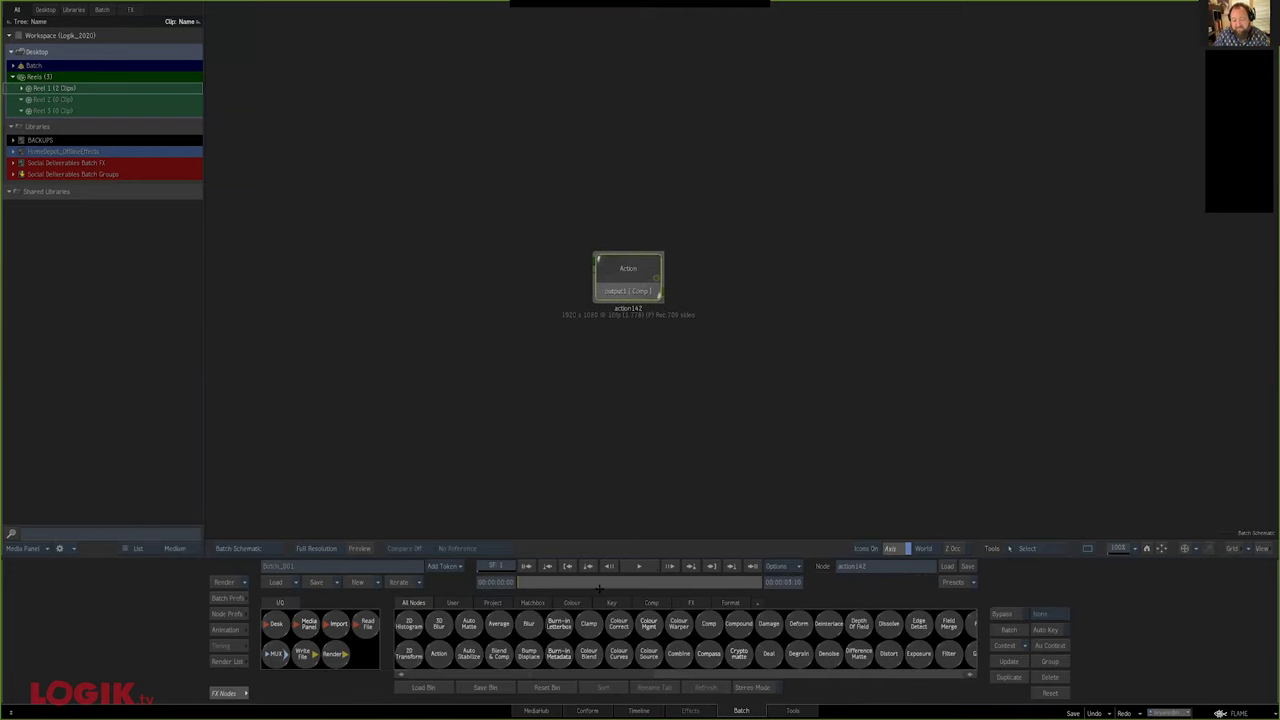
Add a surface with a diffuse map inside the Action node and attach a BB Matchbox Color Correct to the surface
{"action": "double_click", "coordinate": [617, 286]}
{"action": "left_click_drag", "start_coordinate": [317, 638], "coordinate": [742, 269]}
{"action": "left_click_drag", "start_coordinate": [701, 315], "coordinate": [432, 206]}
{"action": "right_click", "coordinate": [486, 232]}
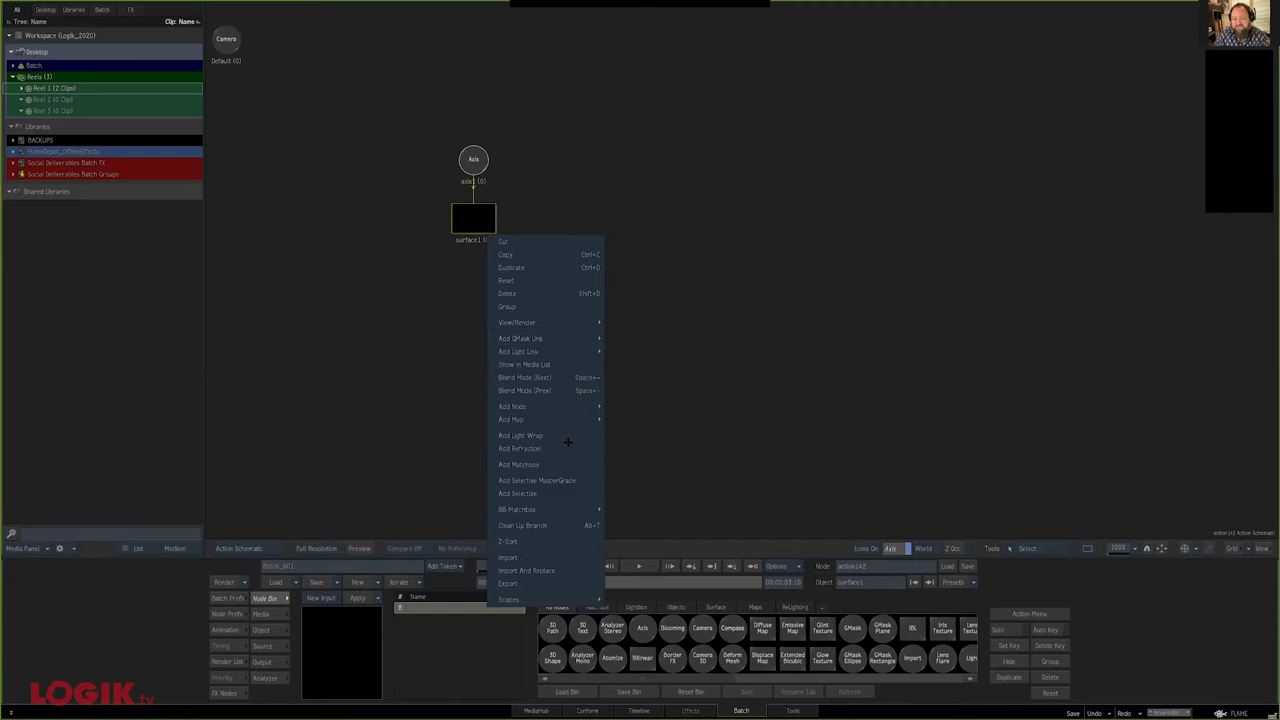
{"action": "mouse_move", "coordinate": [560, 509]}
{"action": "left_click", "coordinate": [628, 509]}
{"action": "left_click_drag", "start_coordinate": [570, 277], "coordinate": [567, 274]}
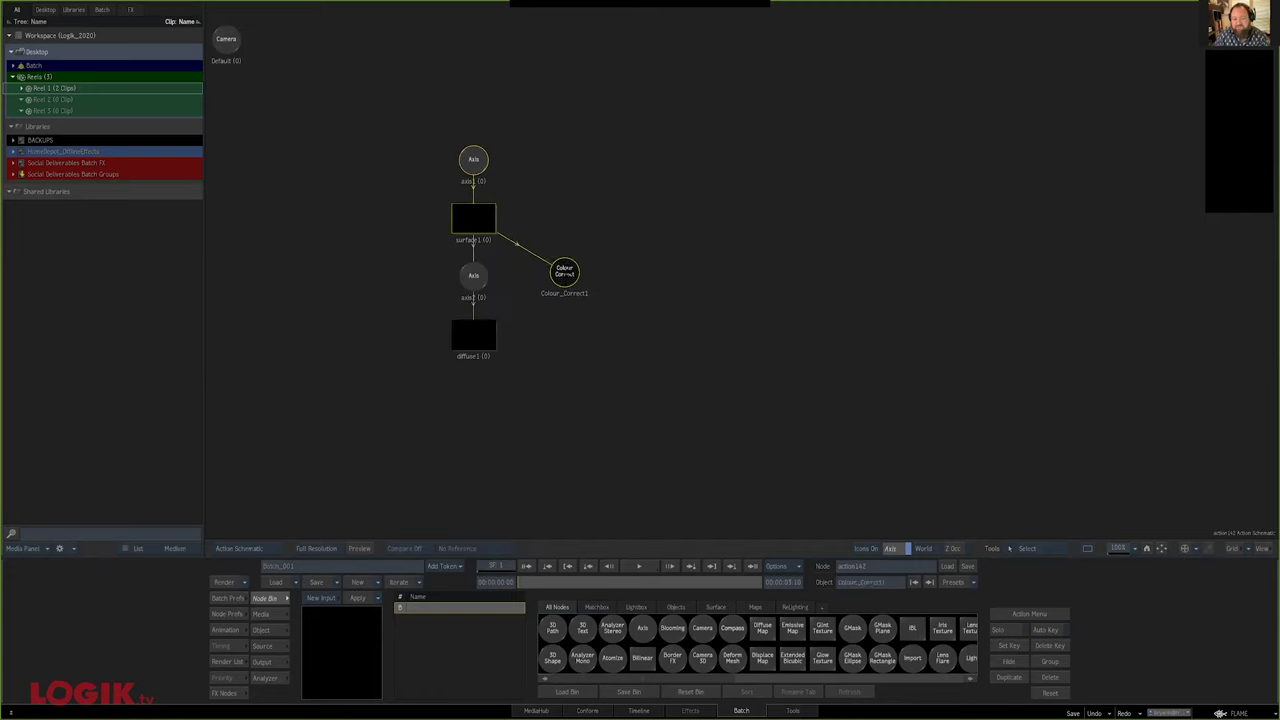
Check the schematic-wide BB Matchbox options in the Action, and remove the Action node from the batch schematic
{"action": "right_click", "coordinate": [644, 216]}
{"action": "mouse_move", "coordinate": [746, 321]}
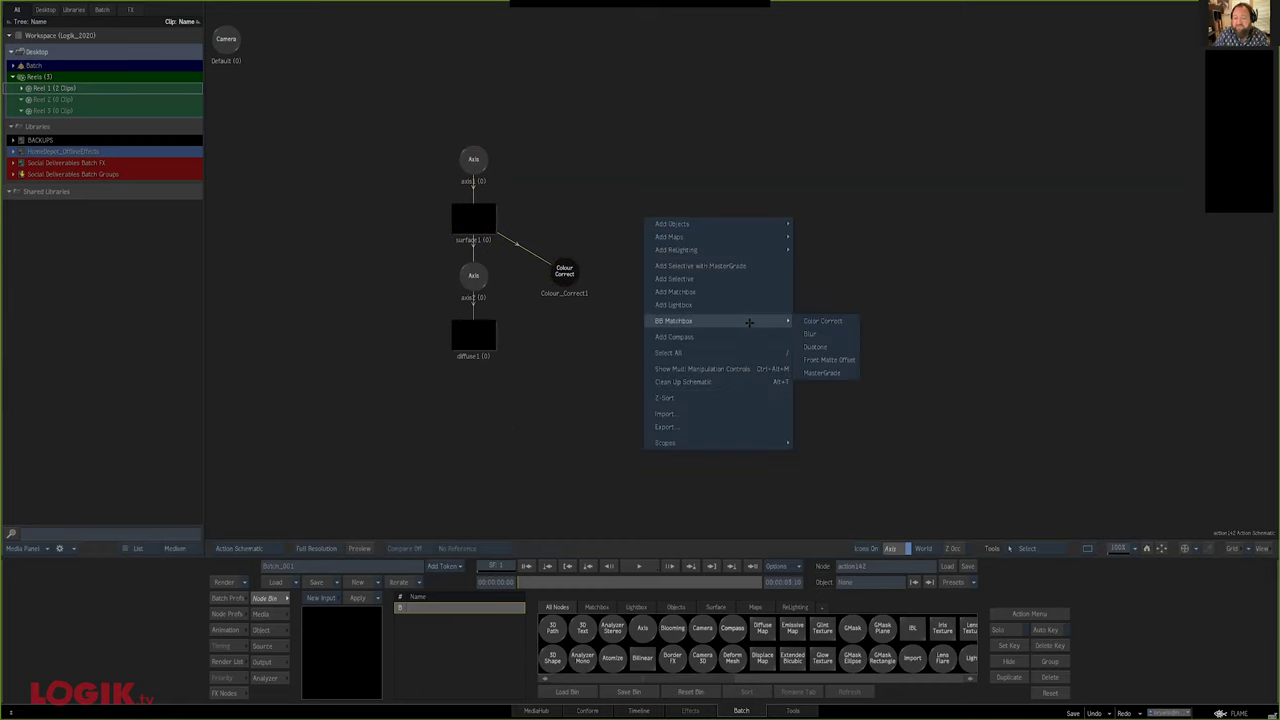
{"action": "key", "text": "Escape"}
{"action": "left_click_drag", "start_coordinate": [622, 277], "coordinate": [602, 717]}
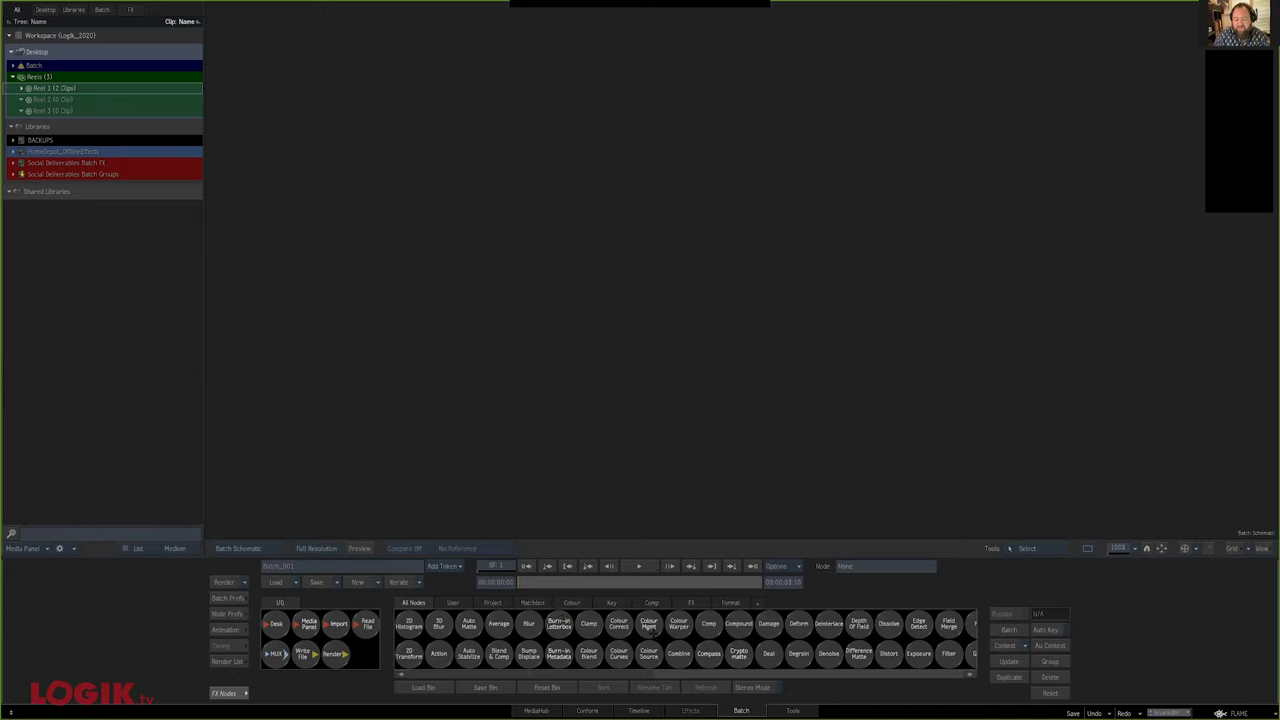
Try a Colour Source node with the Social Media 9x16 (1080x1920) resolution preset, and remove it from the batch schematic
{"action": "double_click", "coordinate": [649, 653]}
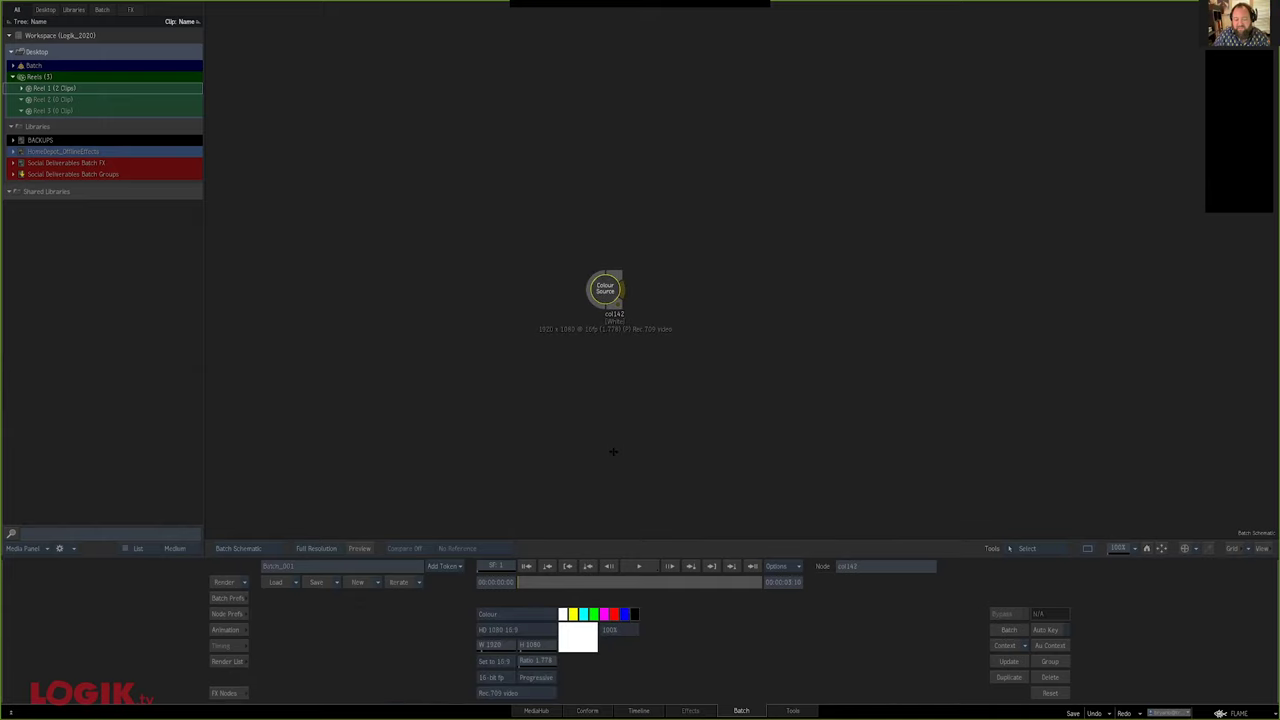
{"action": "left_click", "coordinate": [520, 631]}
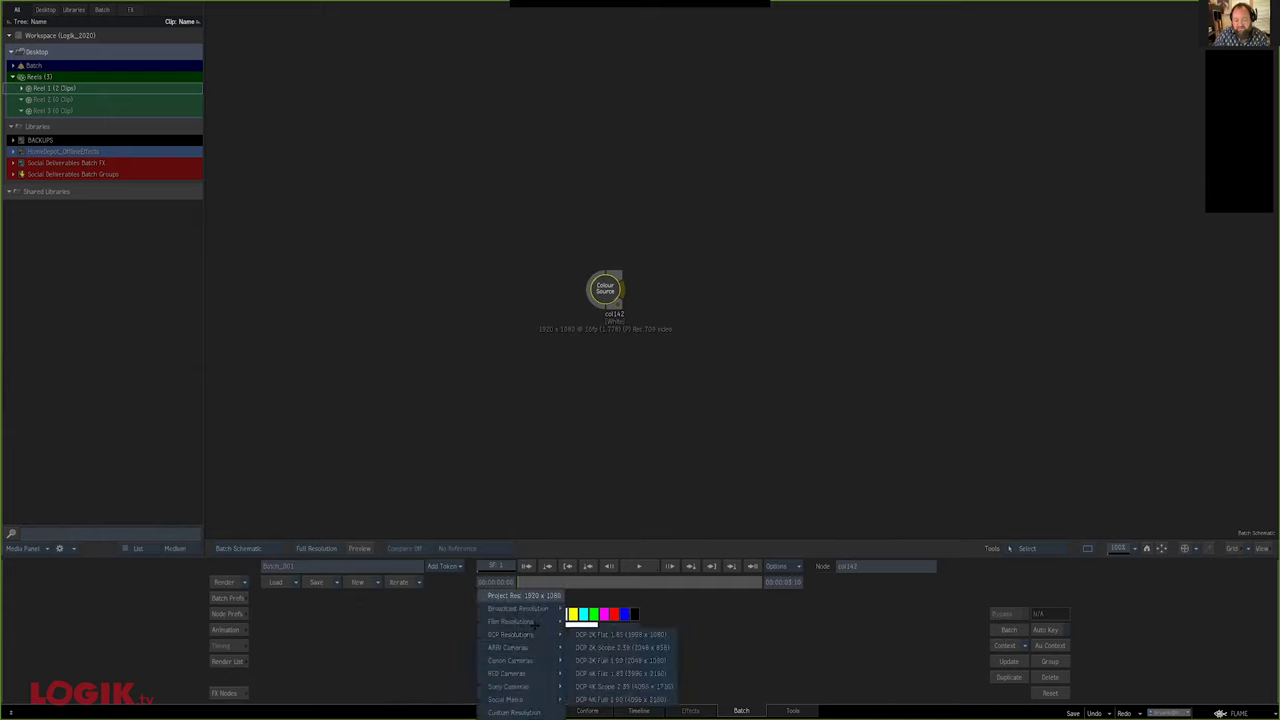
{"action": "mouse_move", "coordinate": [545, 700]}
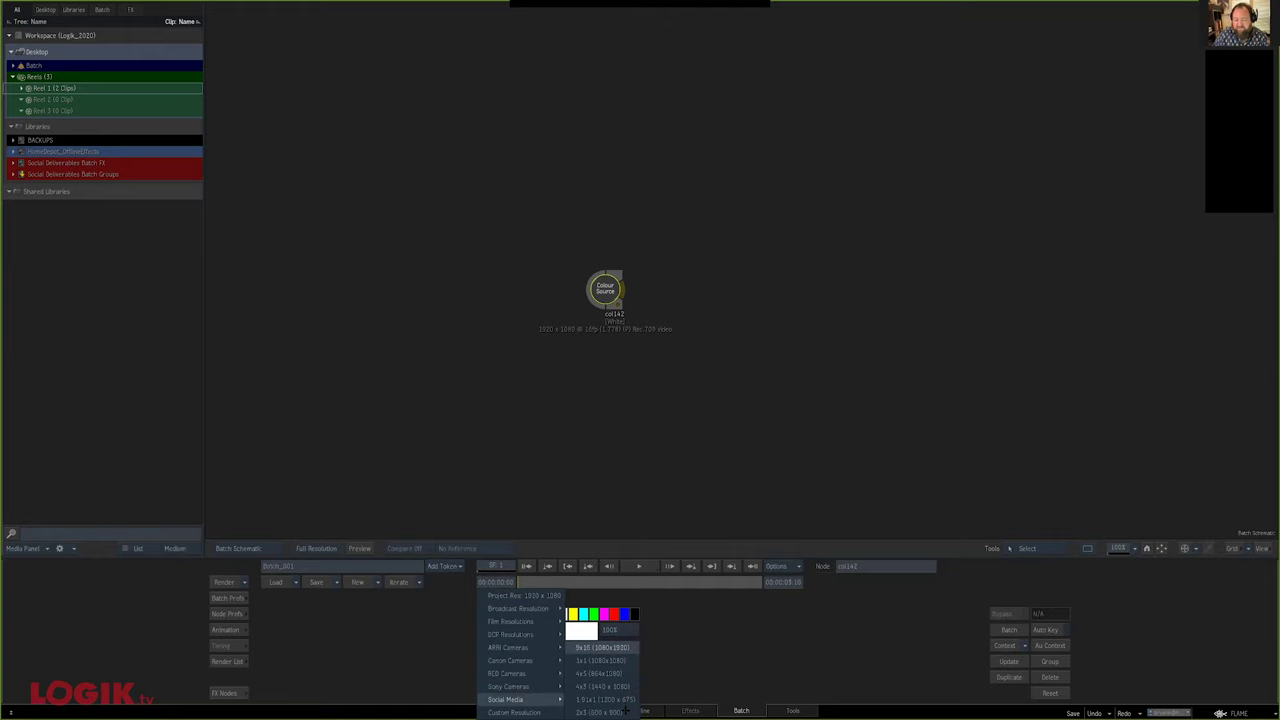
{"action": "left_click", "coordinate": [634, 647]}
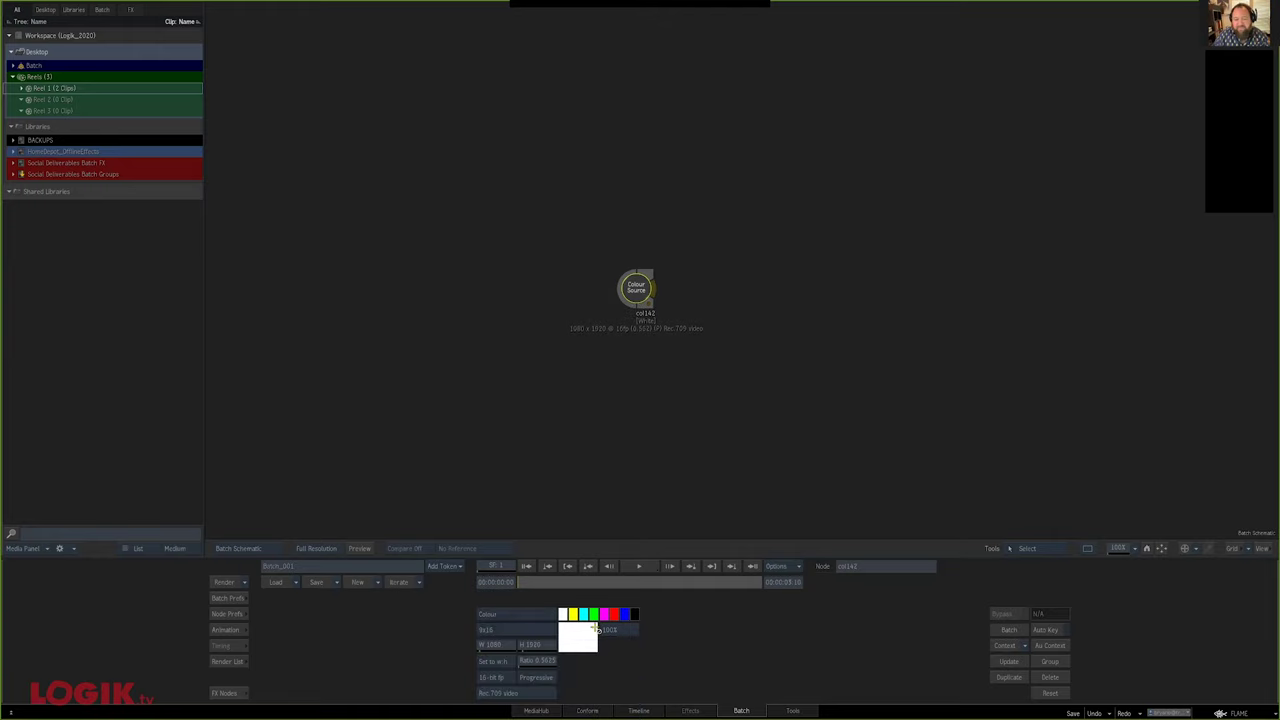
{"action": "key", "text": "ctrl+z"}
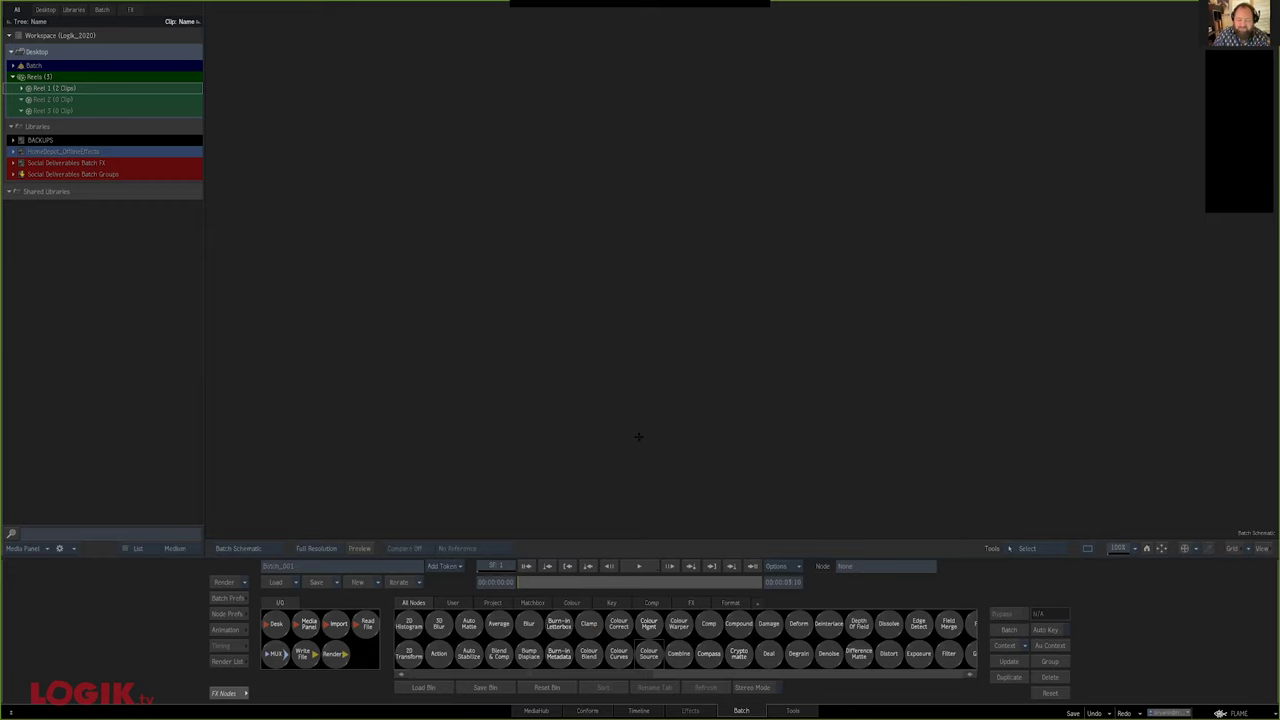
Return to the Timeline workspace and expand the Social Deliverables Batch FX library down to the Conform reel in reel group 02
{"action": "left_click", "coordinate": [636, 709]}
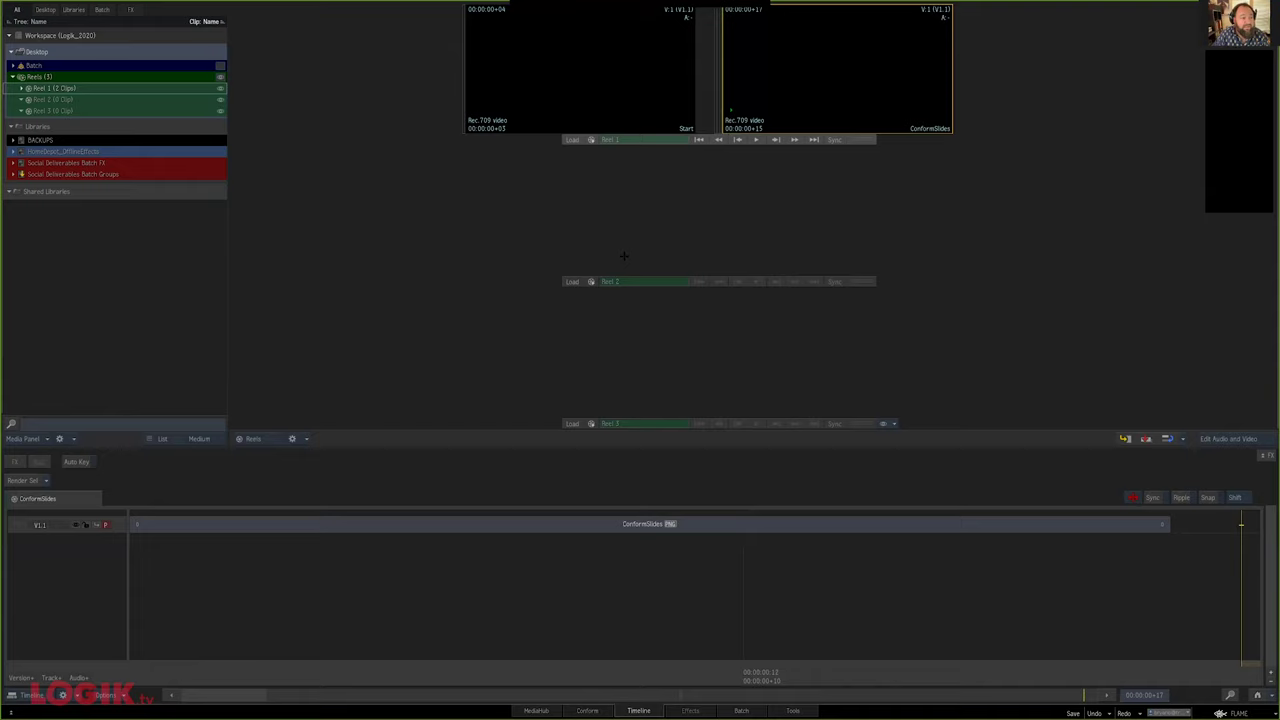
{"action": "left_click_drag", "start_coordinate": [340, 548], "coordinate": [254, 508]}
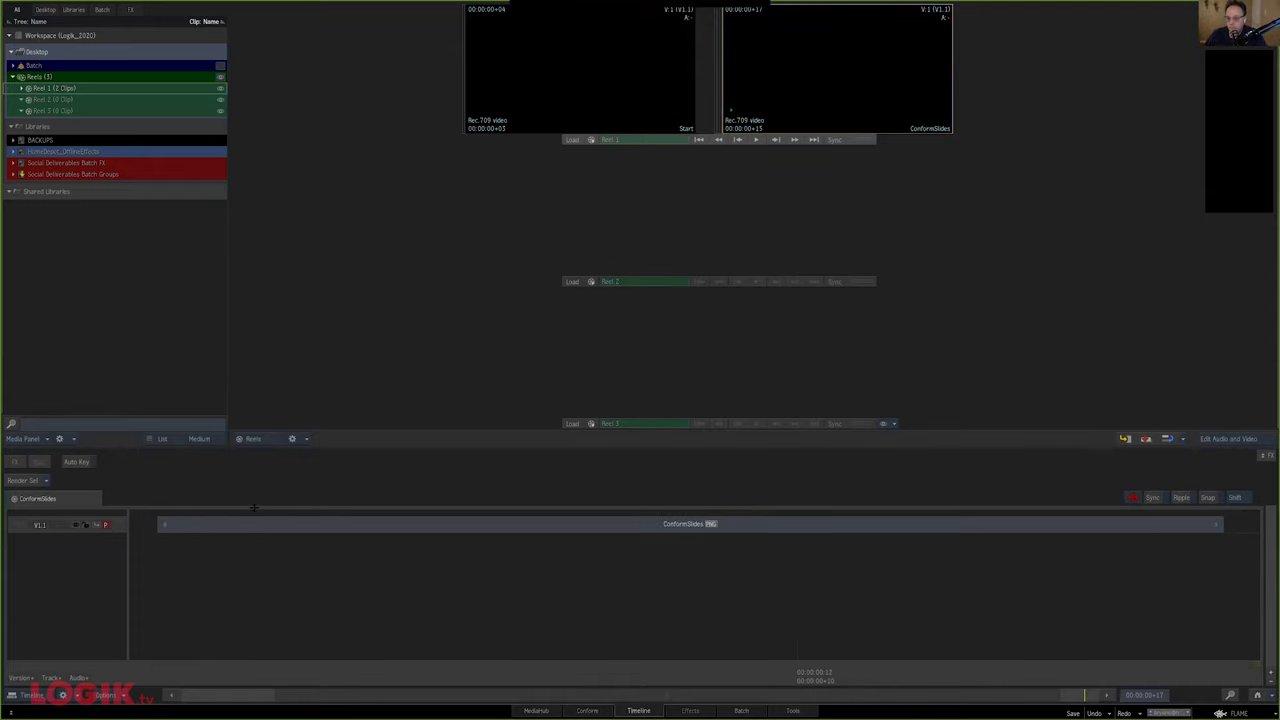
{"action": "left_click", "coordinate": [13, 163]}
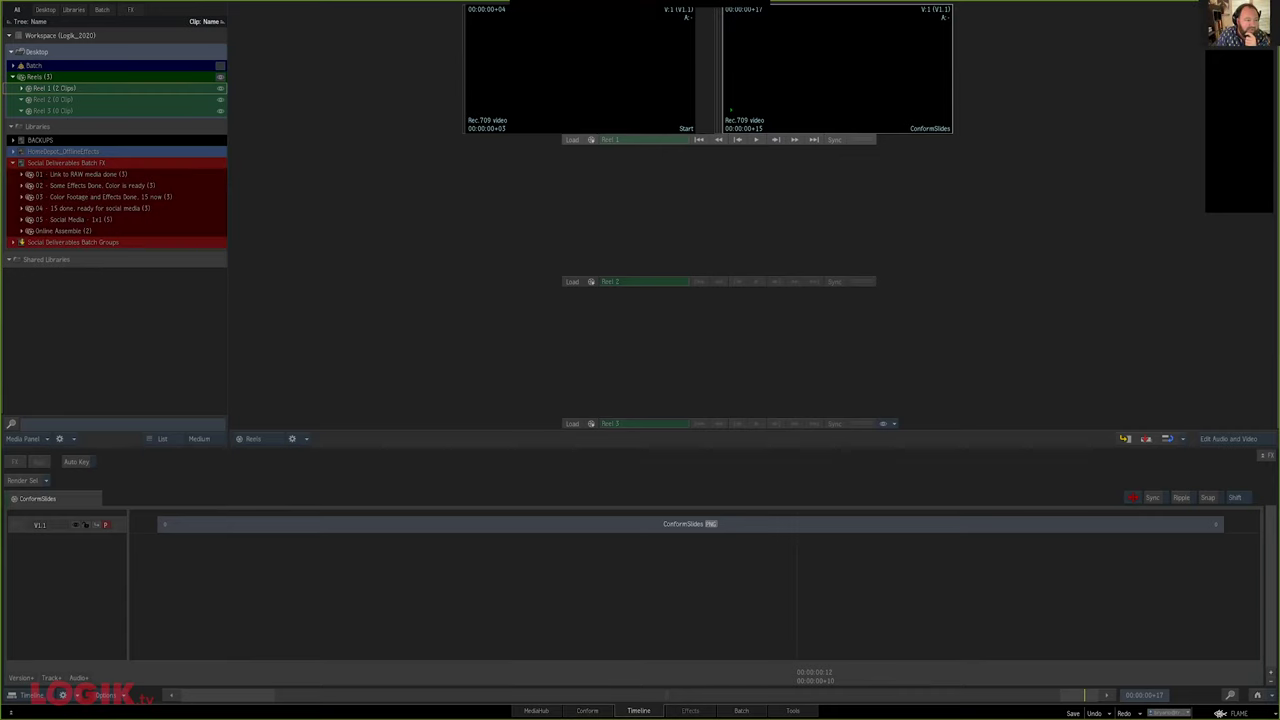
{"action": "left_click", "coordinate": [21, 186]}
{"action": "left_click", "coordinate": [30, 197]}
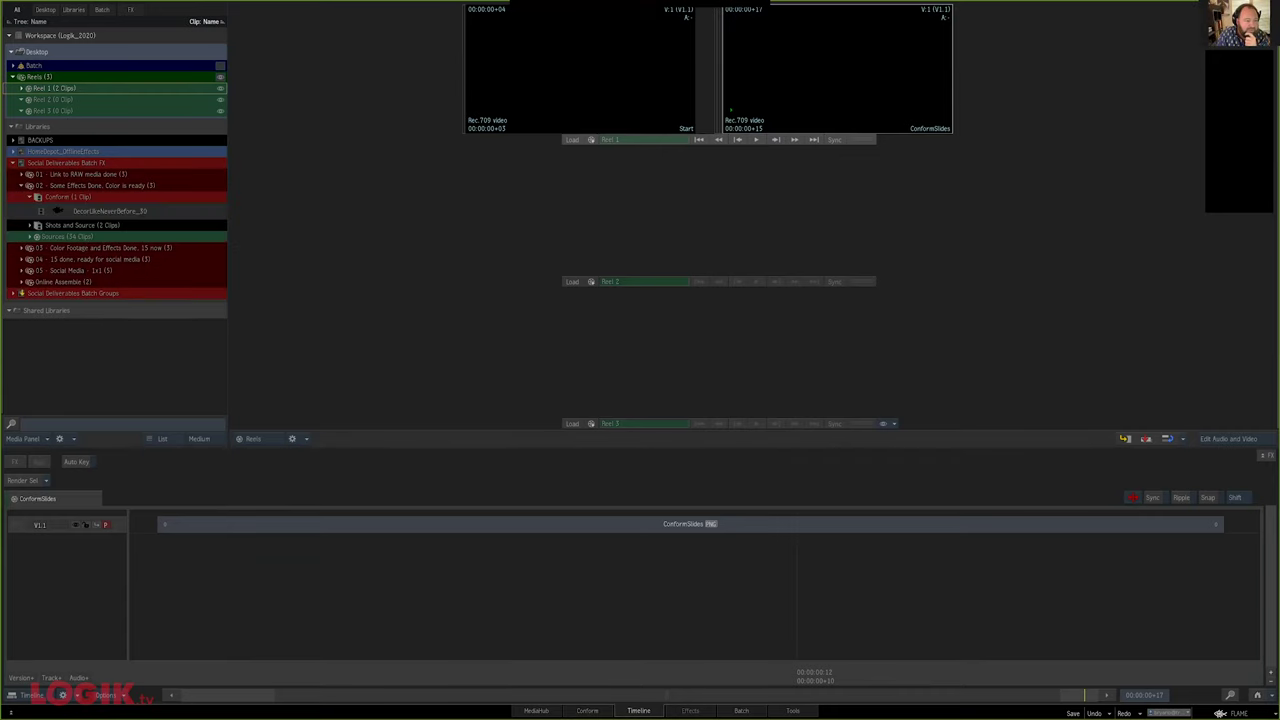
Run the Python sequence script Color Timewarped Shots on the DecorLikeNeverBefore_30 sequence
{"action": "right_click", "coordinate": [57, 211]}
{"action": "mouse_move", "coordinate": [150, 509]}
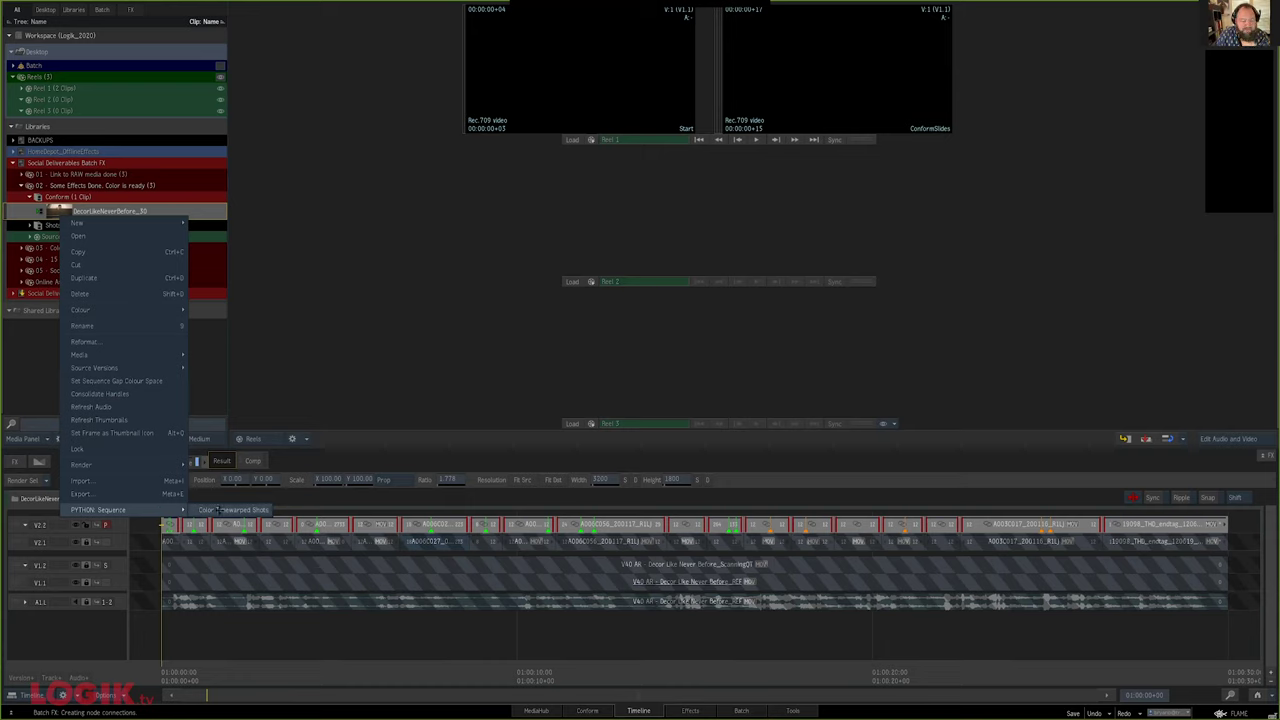
{"action": "left_click", "coordinate": [238, 510]}
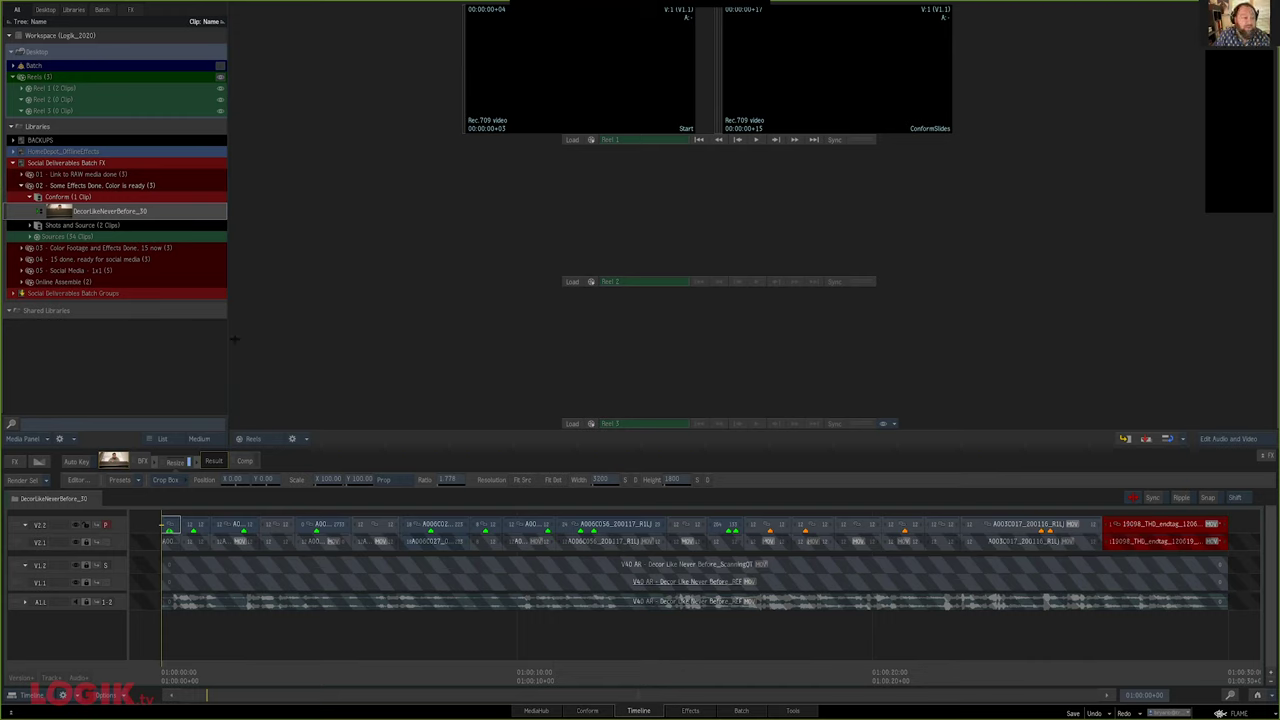
Collapse reel group 02 and run the Python script that creates a reel group for Online Assemble in the Social Deliverables Batch FX library
{"action": "left_click", "coordinate": [21, 186]}
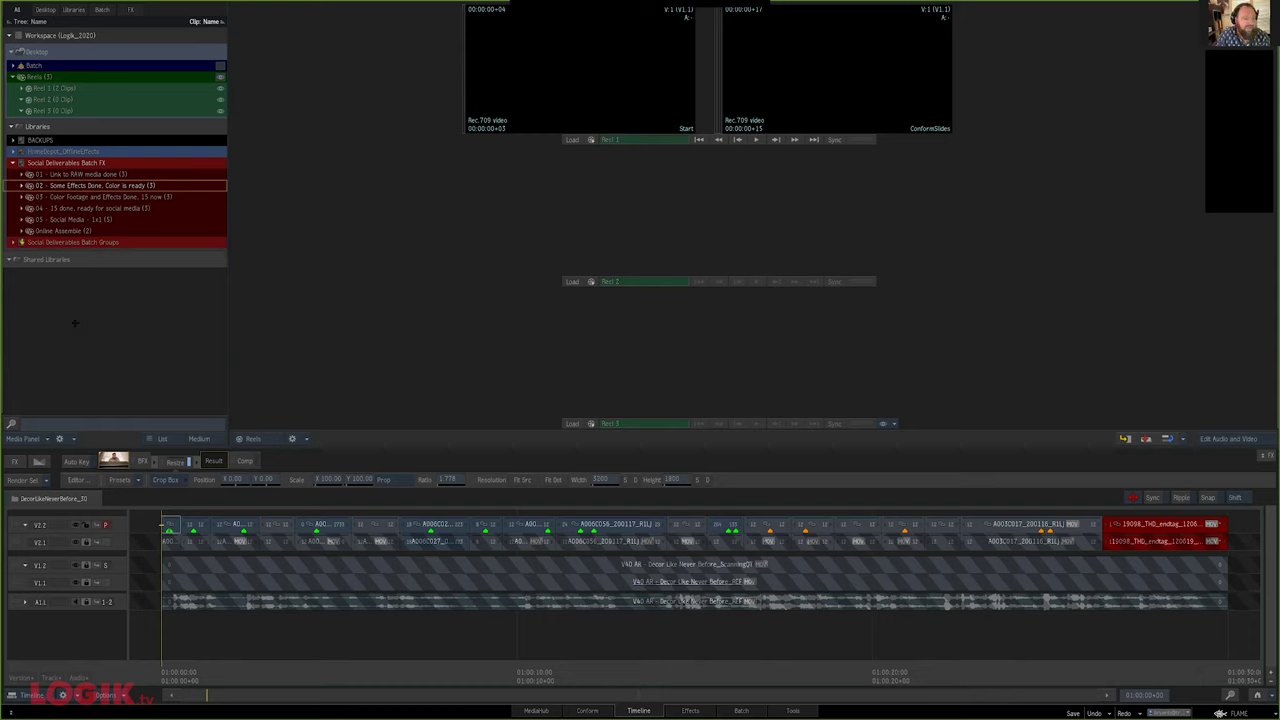
{"action": "right_click", "coordinate": [76, 163]}
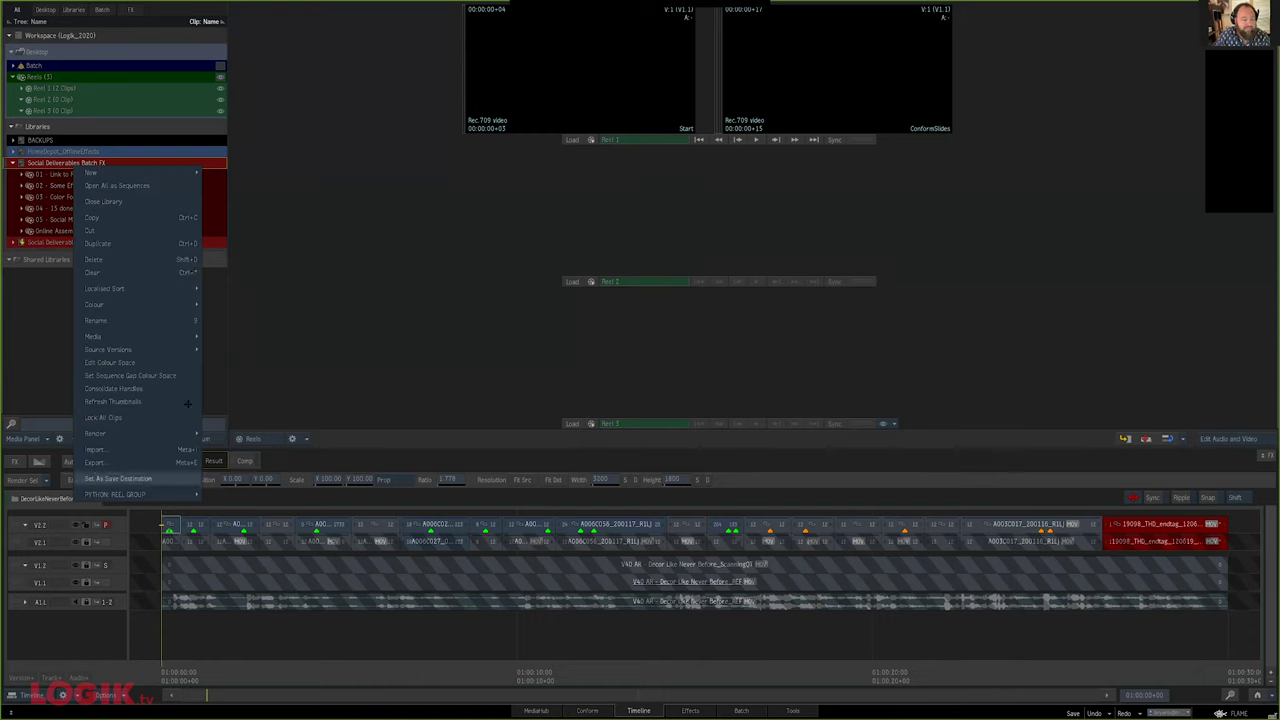
{"action": "mouse_move", "coordinate": [183, 494]}
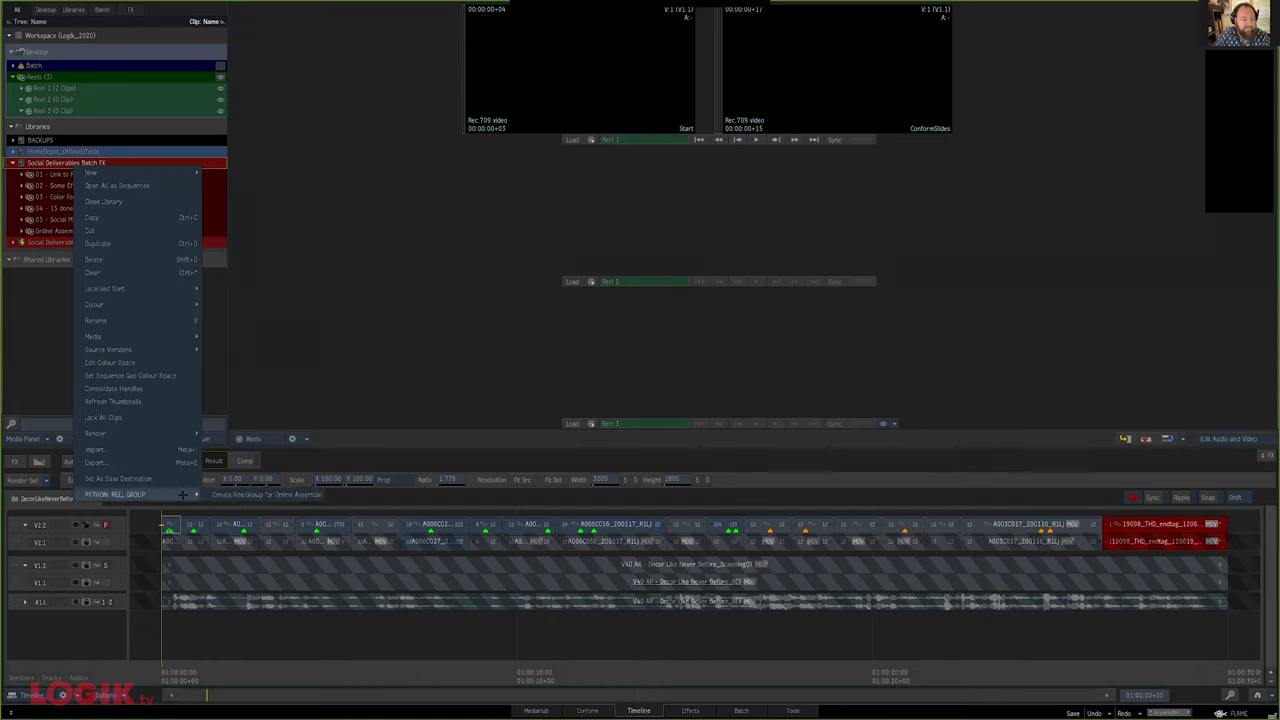
{"action": "left_click", "coordinate": [258, 494]}
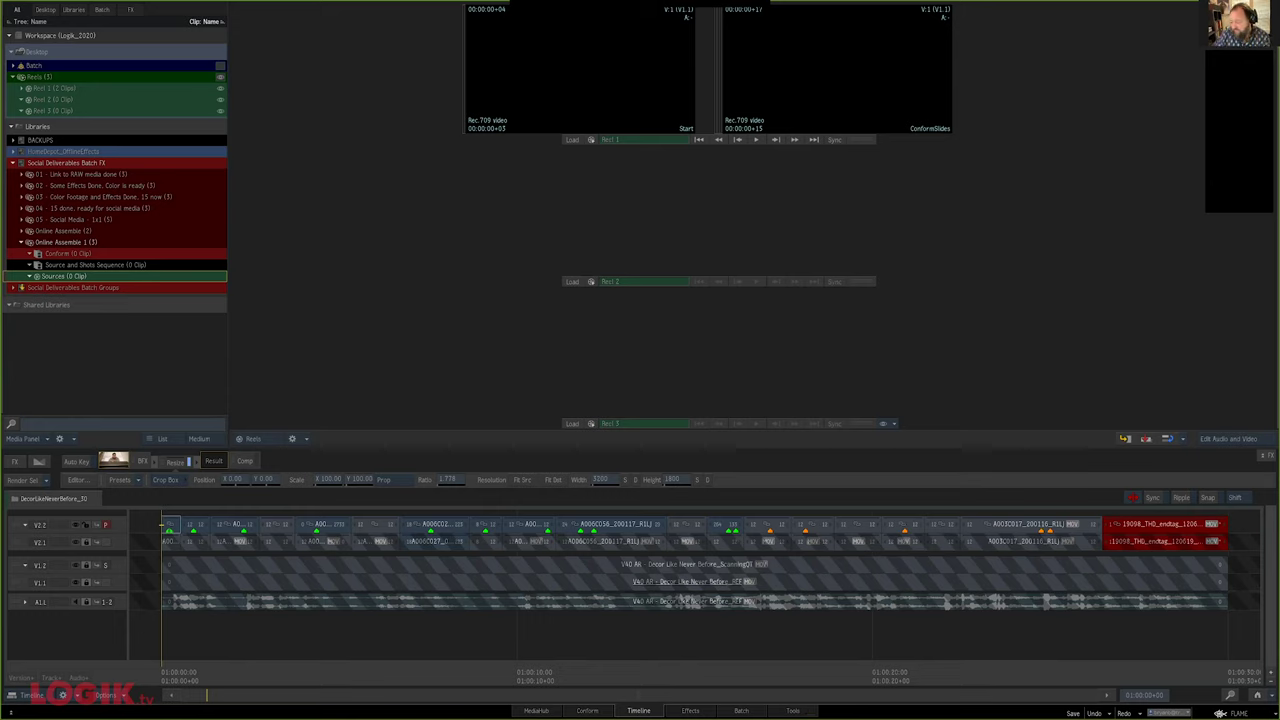
Examine the Batch / BFX, General, Timeline and Tools / TL FX preferences, including the fit options for Timeline FX Resize
{"action": "left_click", "coordinate": [1230, 713]}
{"action": "mouse_move", "coordinate": [1135, 602]}
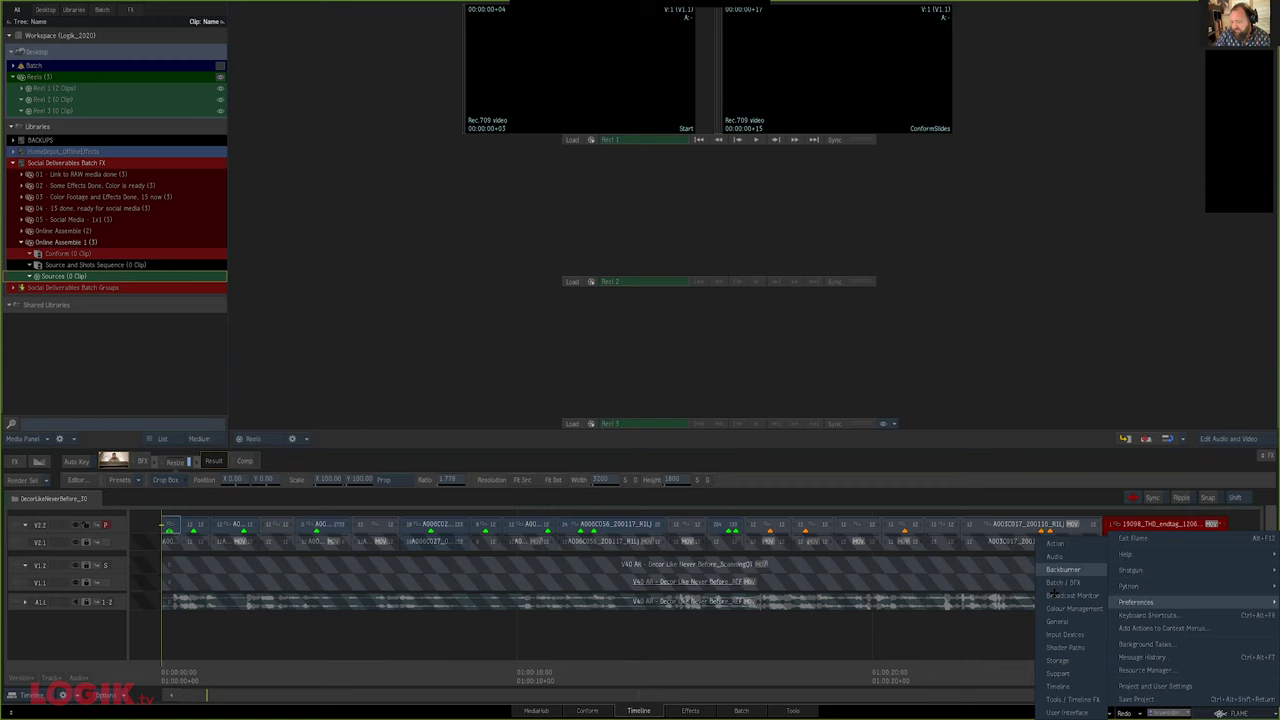
{"action": "left_click", "coordinate": [1068, 569]}
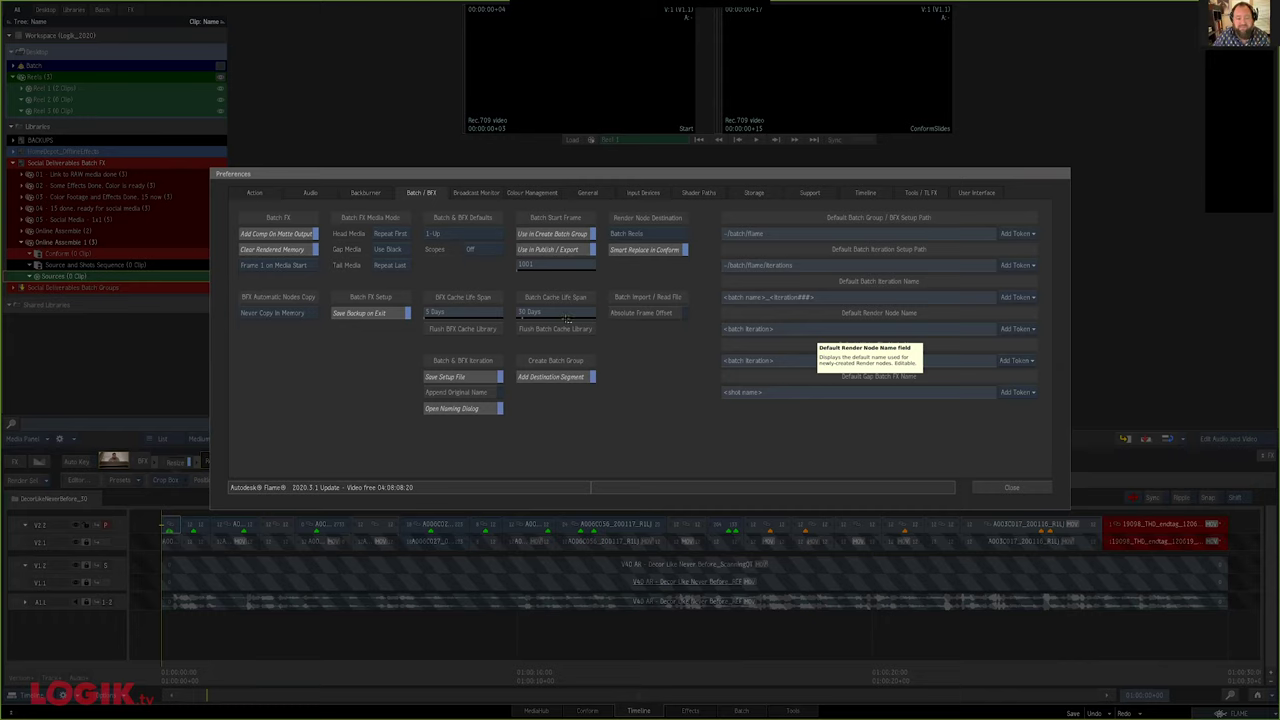
{"action": "left_click", "coordinate": [568, 189]}
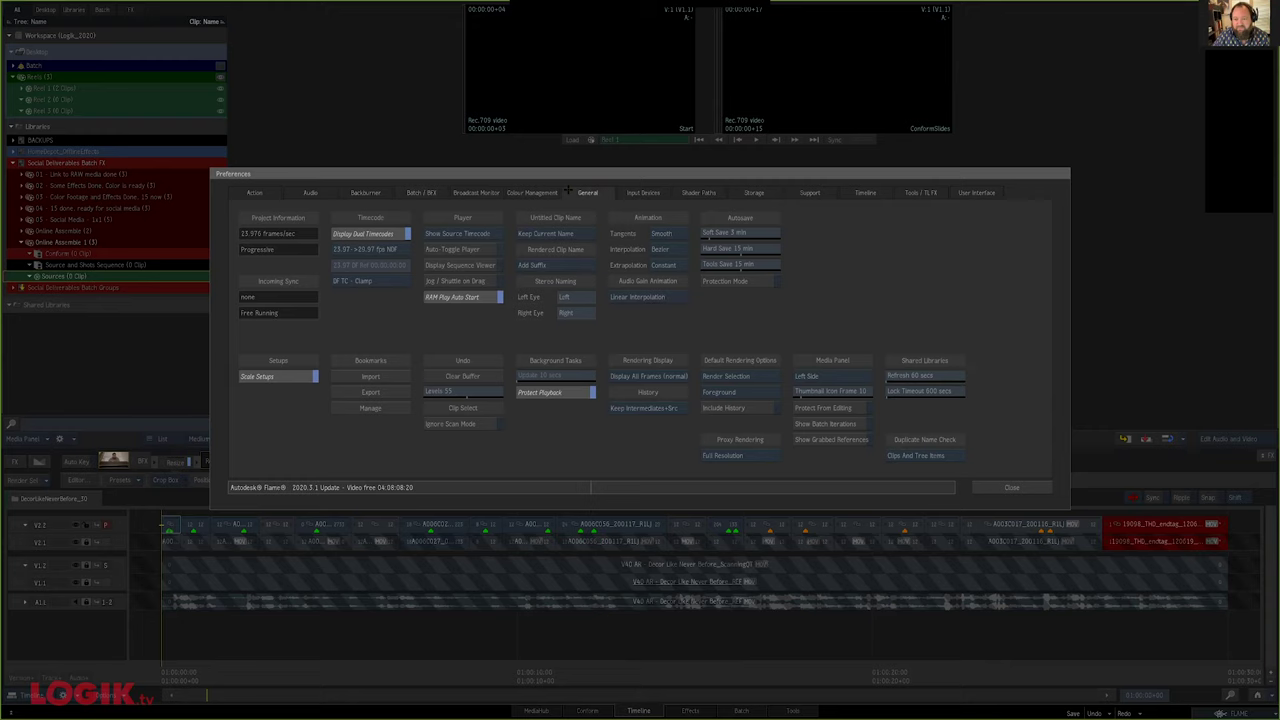
{"action": "left_click", "coordinate": [916, 191]}
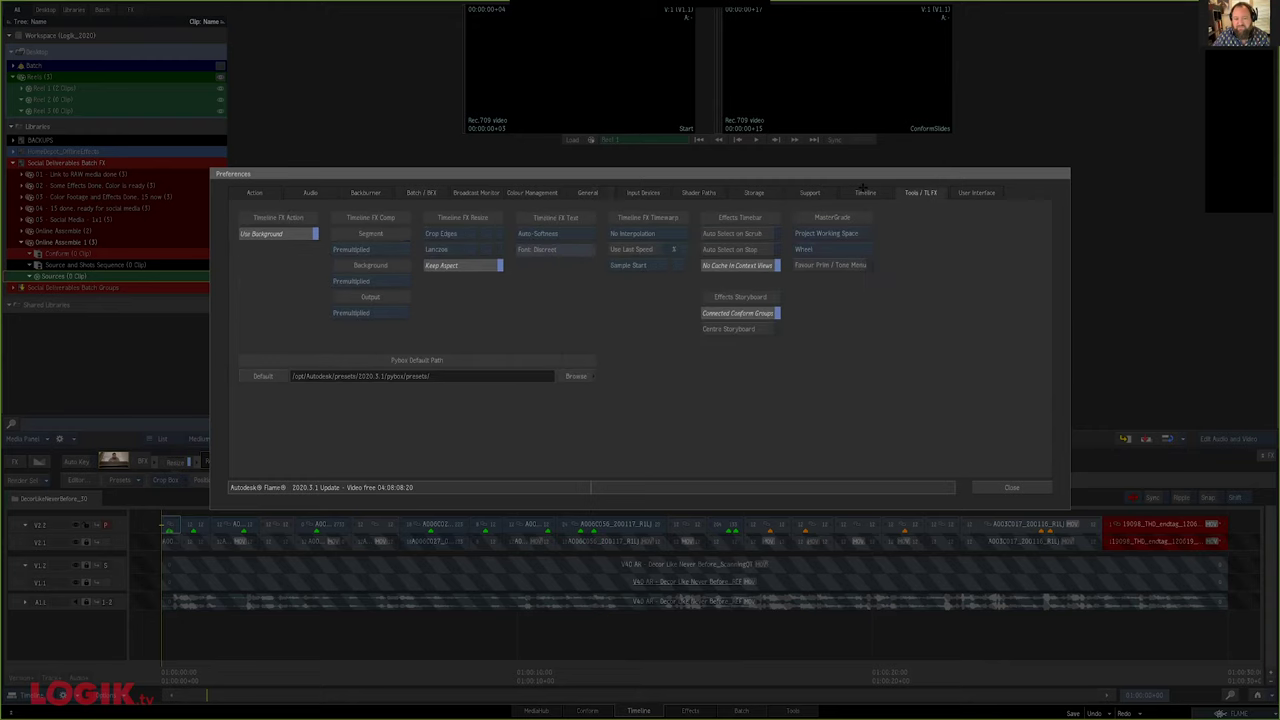
{"action": "left_click", "coordinate": [865, 192]}
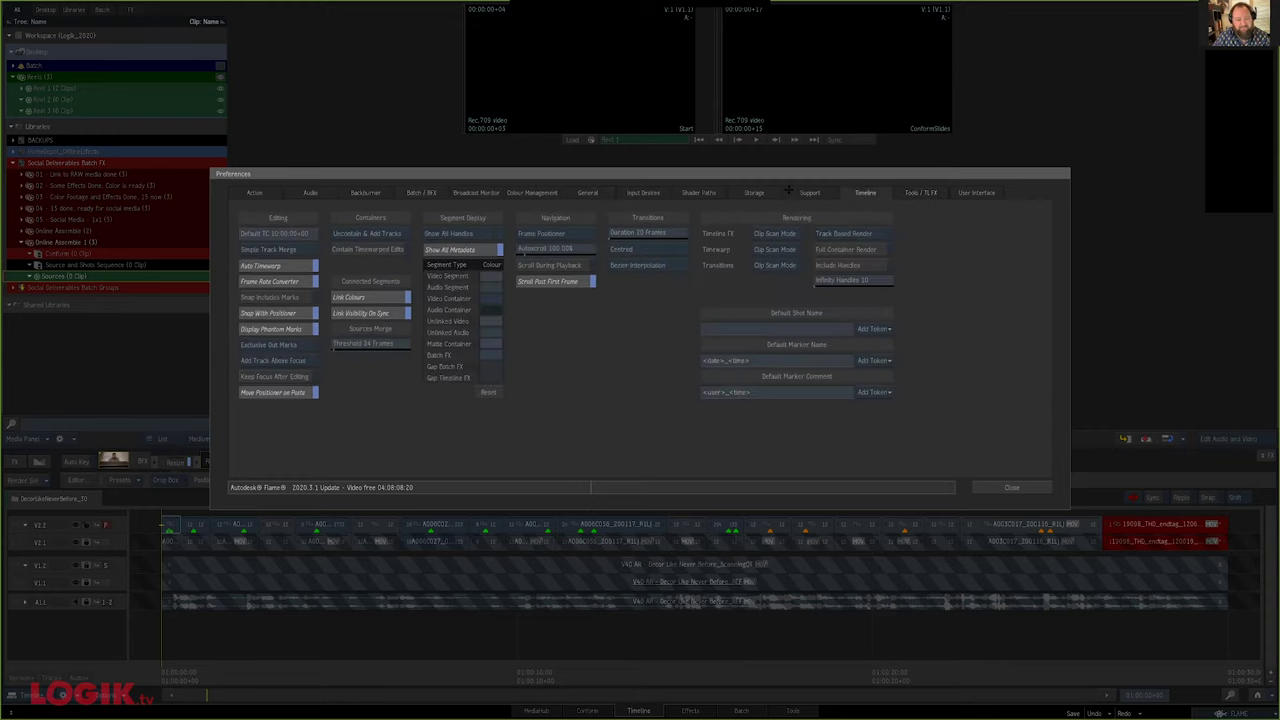
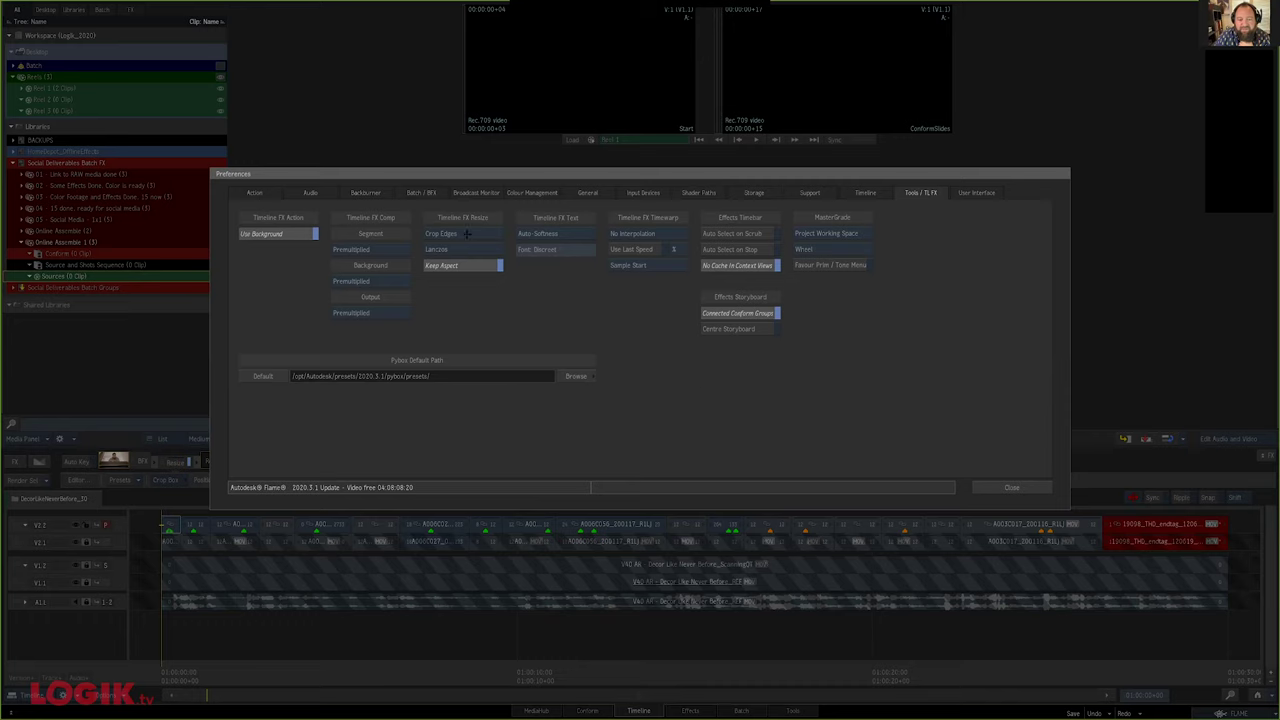
{"action": "left_click", "coordinate": [466, 233]}
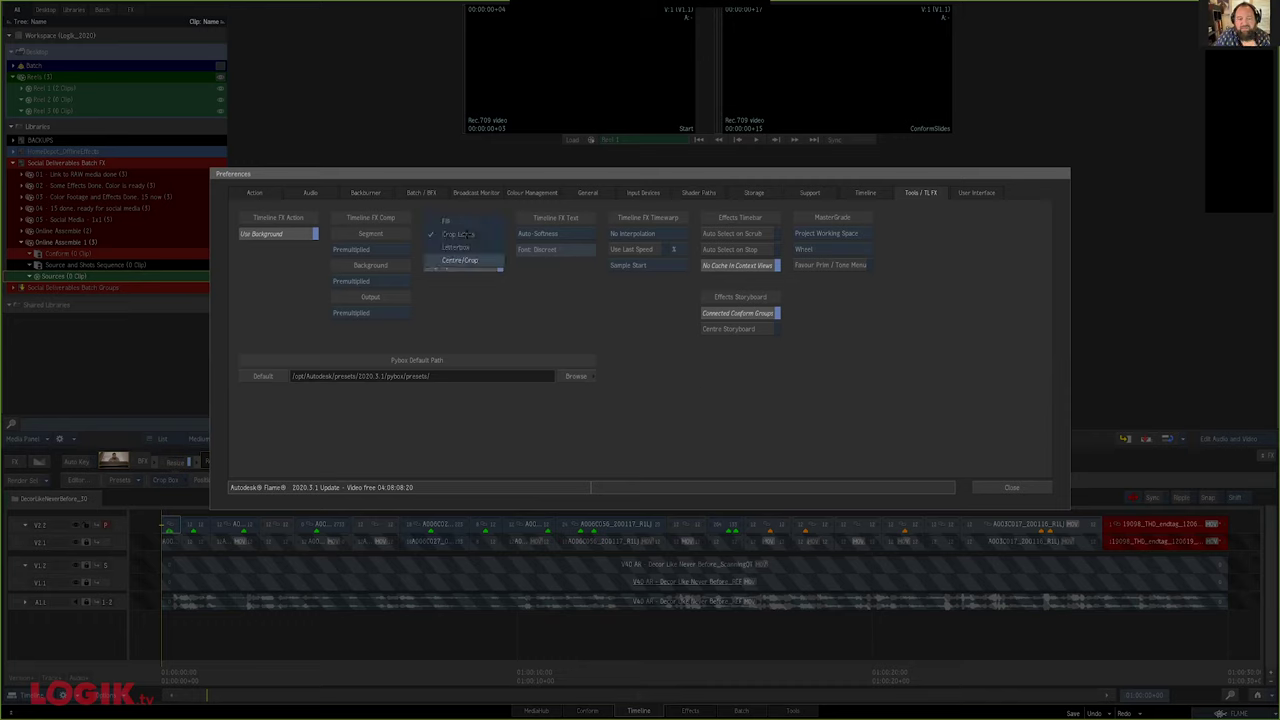
{"action": "left_click", "coordinate": [480, 230]}
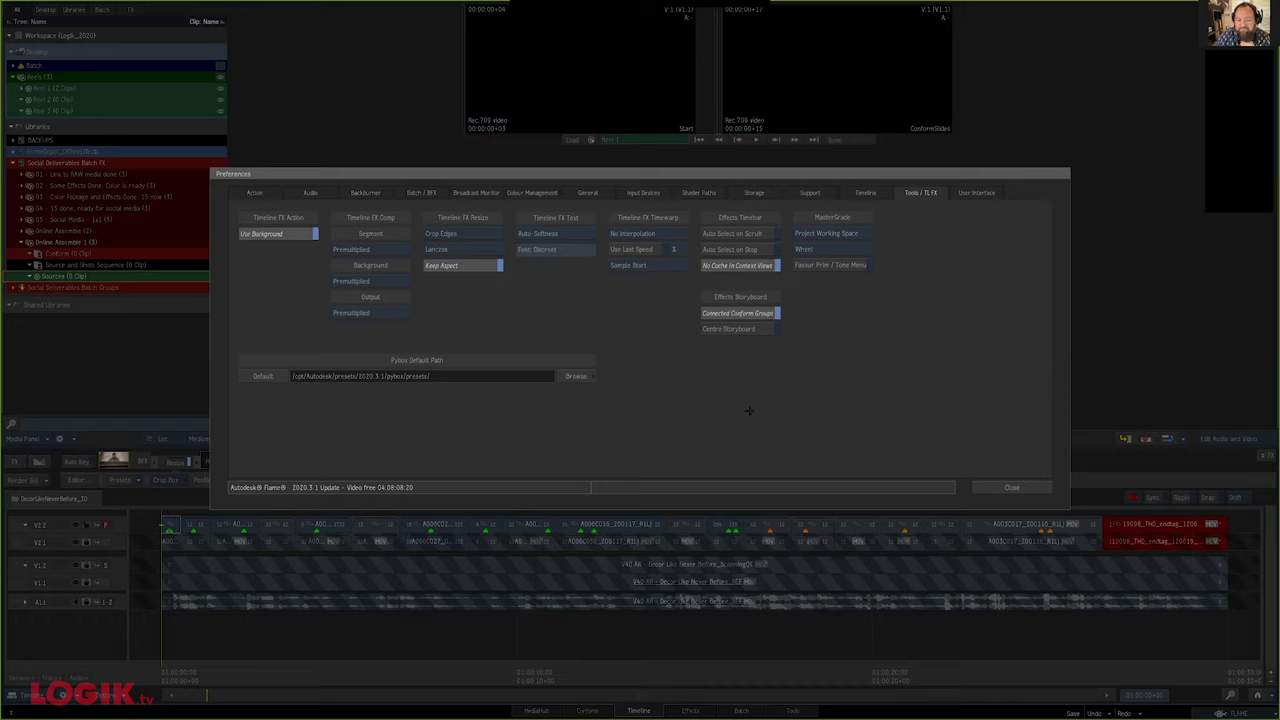
Close the preferences and open the 19122_Home_Depot_HD_Home_Decor bookmark in the MediaHub
{"action": "left_click", "coordinate": [996, 488]}
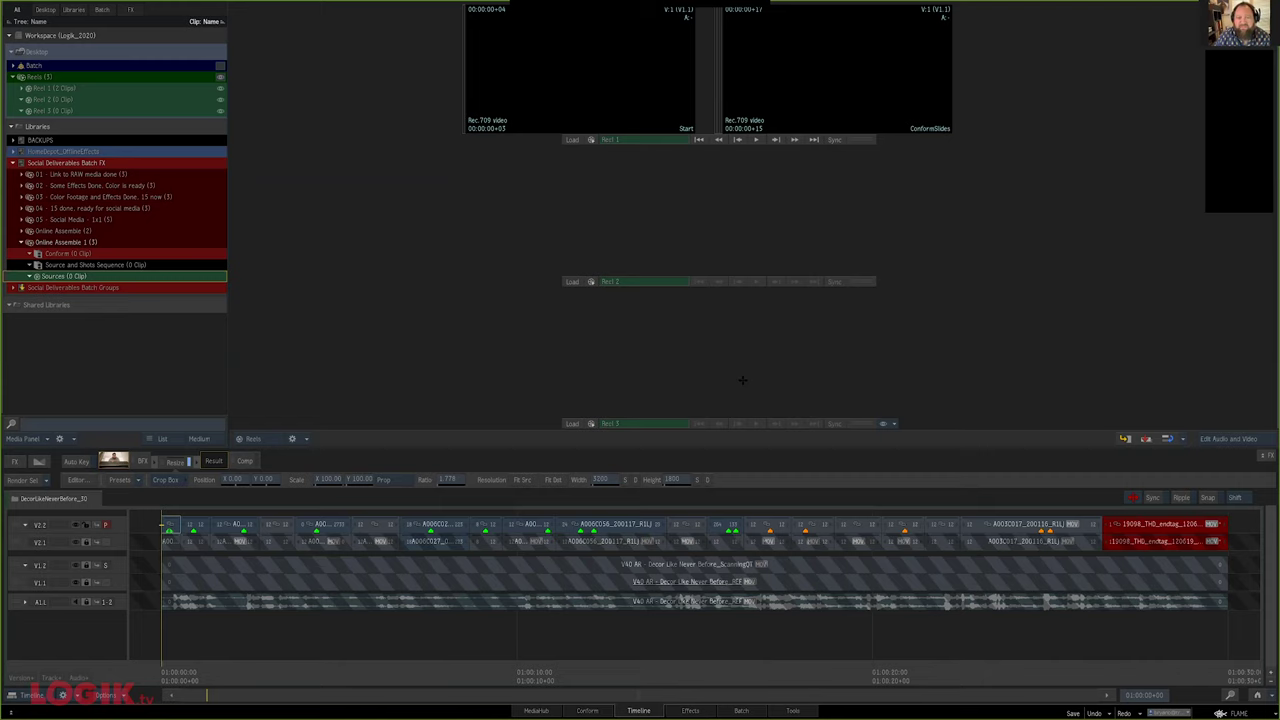
{"action": "key", "text": "shift+1"}
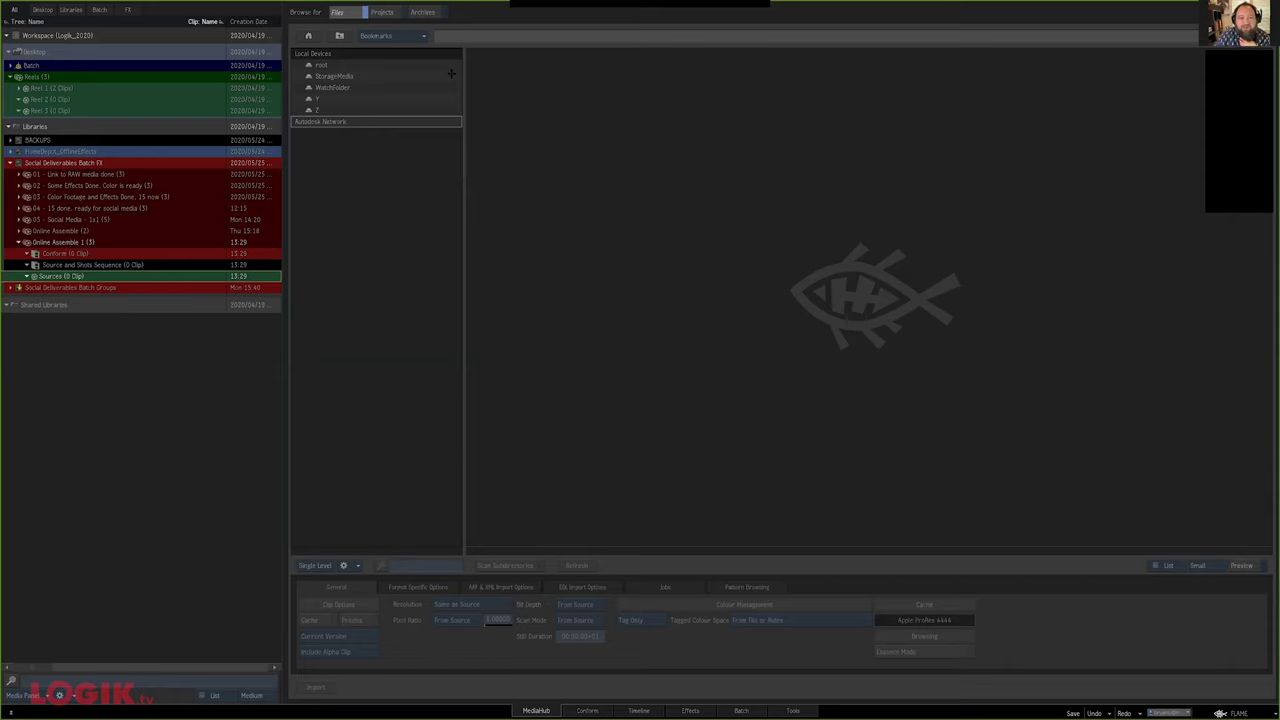
{"action": "left_click", "coordinate": [392, 35]}
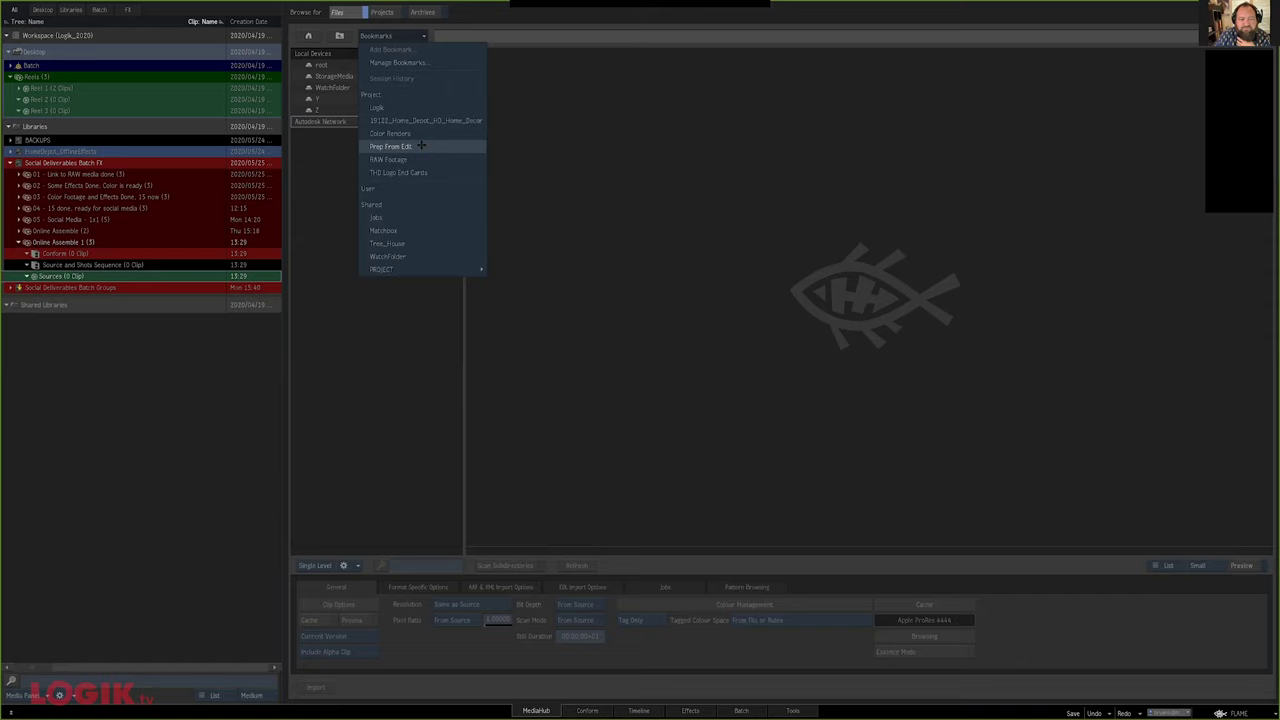
{"action": "left_click", "coordinate": [419, 145]}
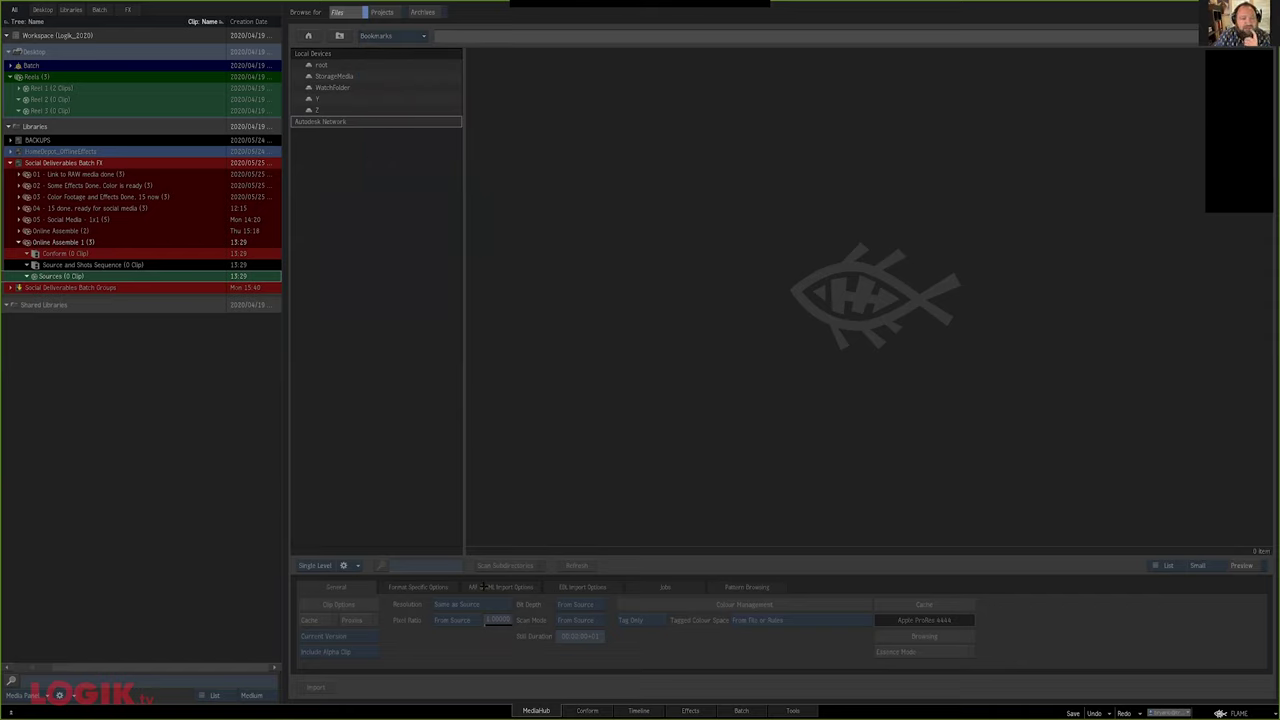
{"action": "left_click", "coordinate": [392, 35]}
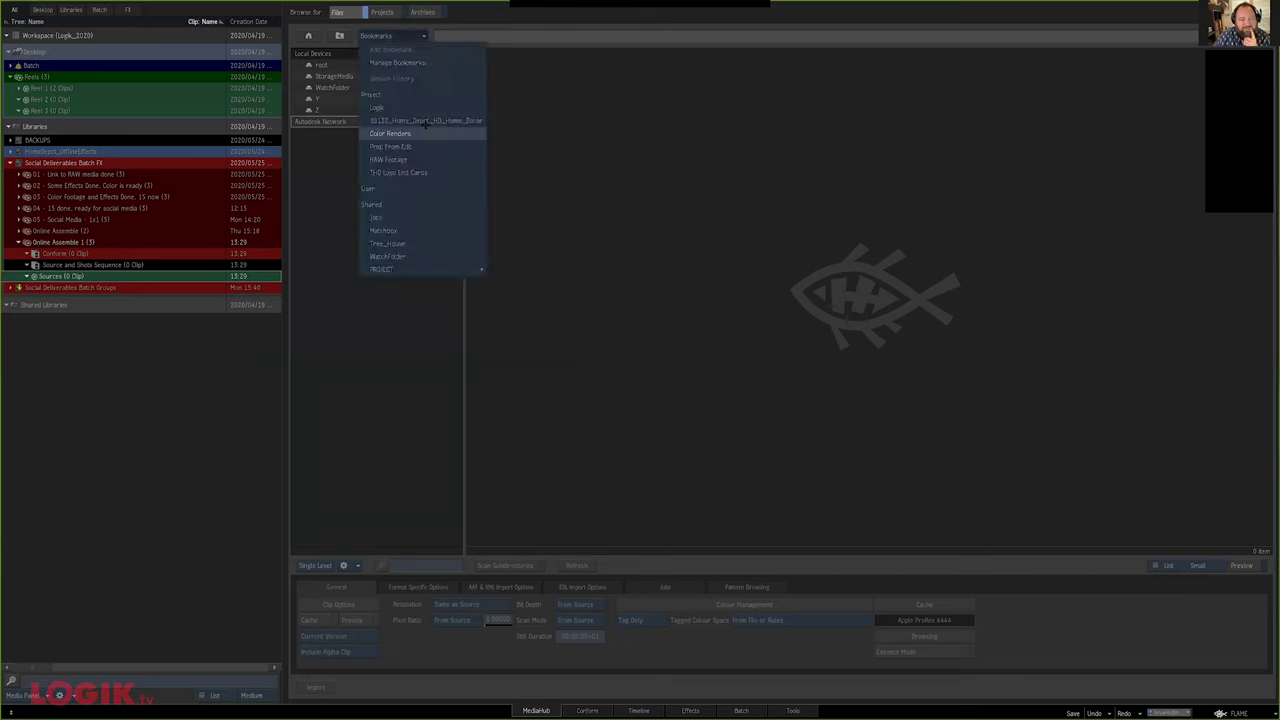
{"action": "left_click", "coordinate": [425, 121]}
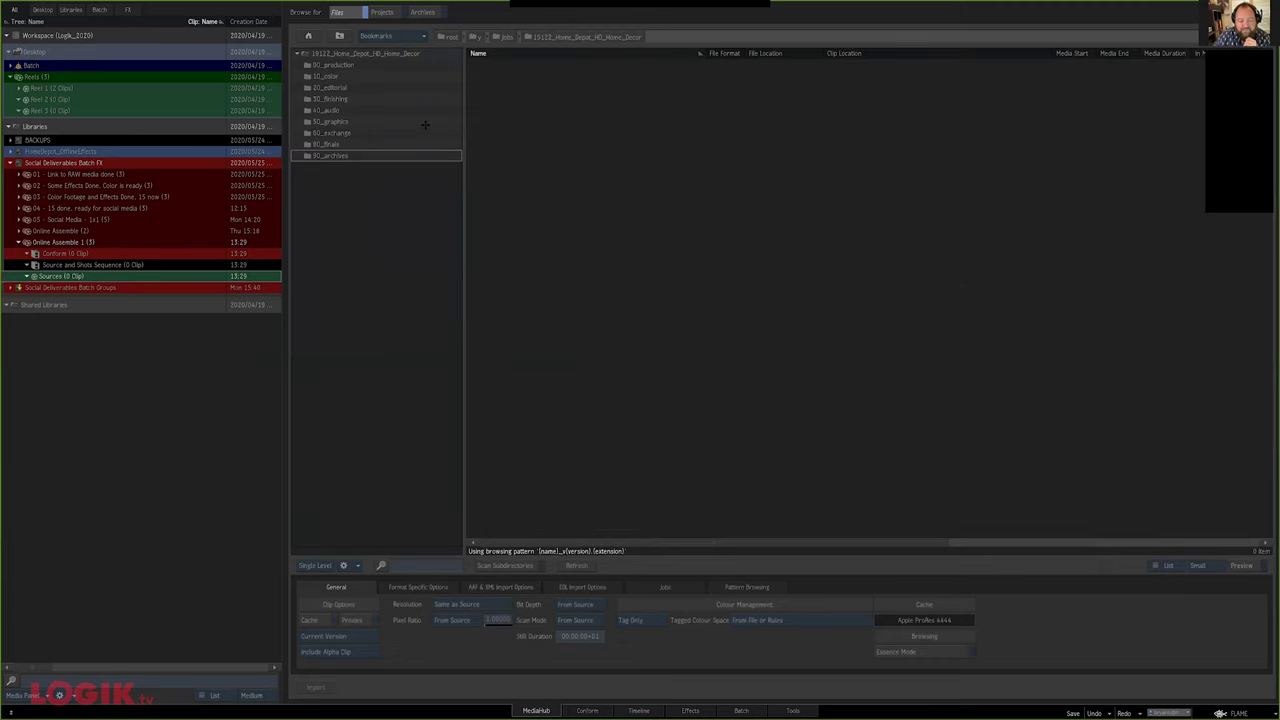
Show all formats in the format-specific import options and choose Filename.ext: Layer for the Photoshop clip names
{"action": "left_click", "coordinate": [492, 589]}
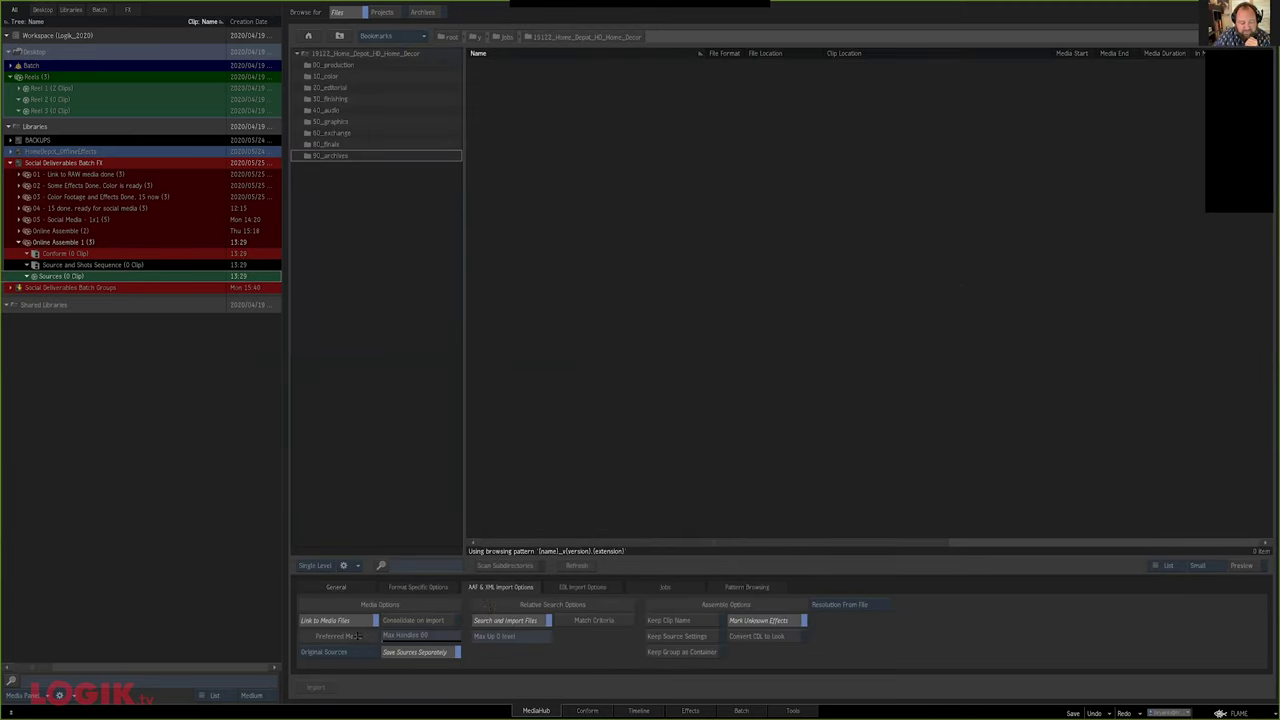
{"action": "left_click", "coordinate": [410, 588]}
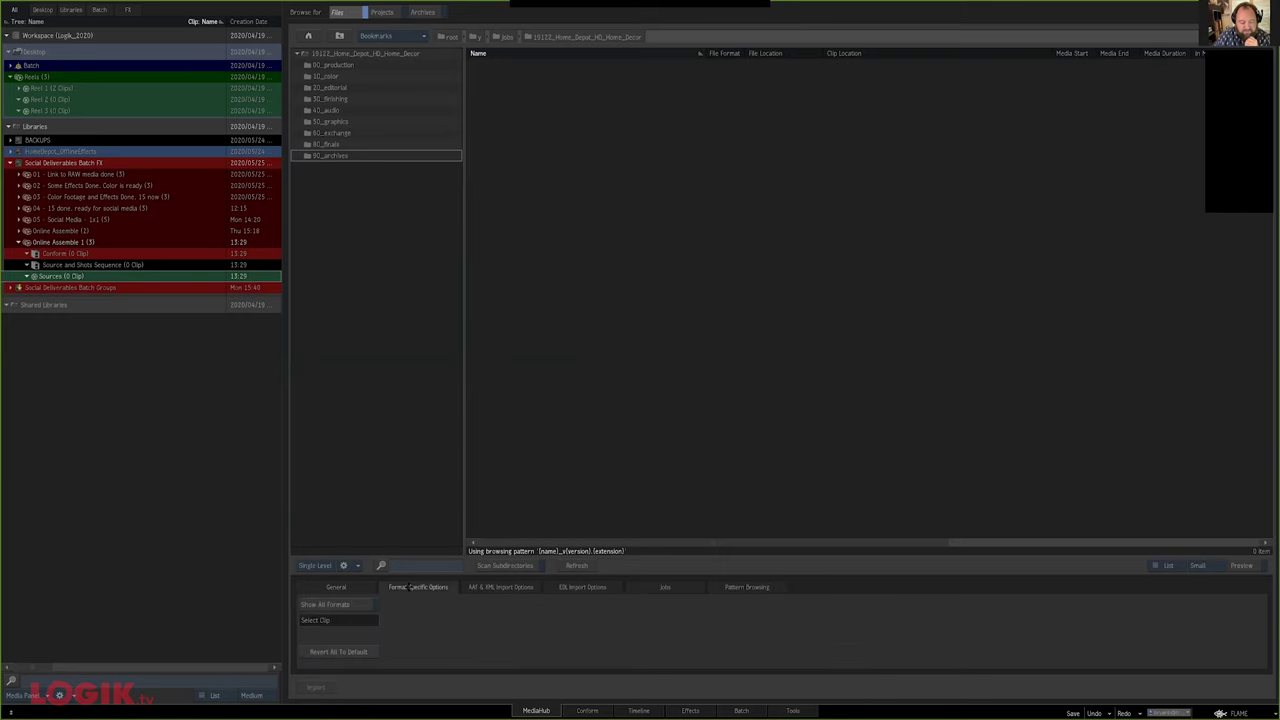
{"action": "left_click", "coordinate": [338, 605]}
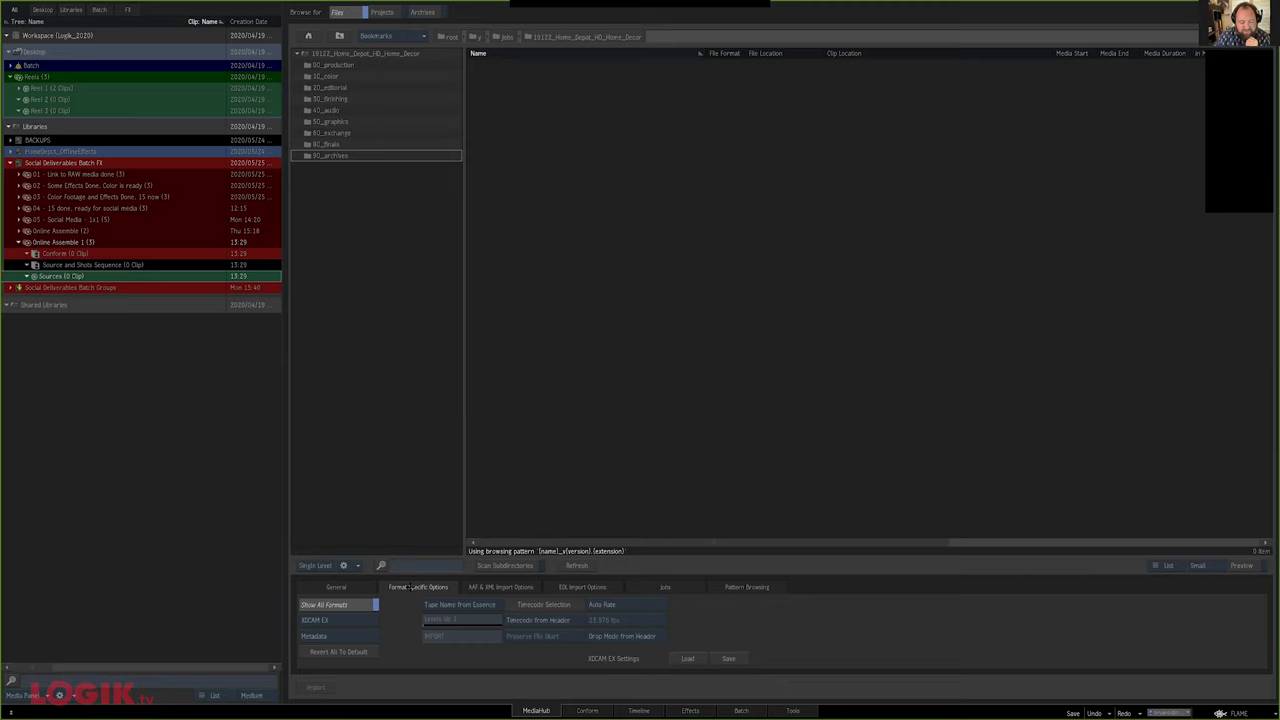
{"action": "left_click", "coordinate": [343, 620]}
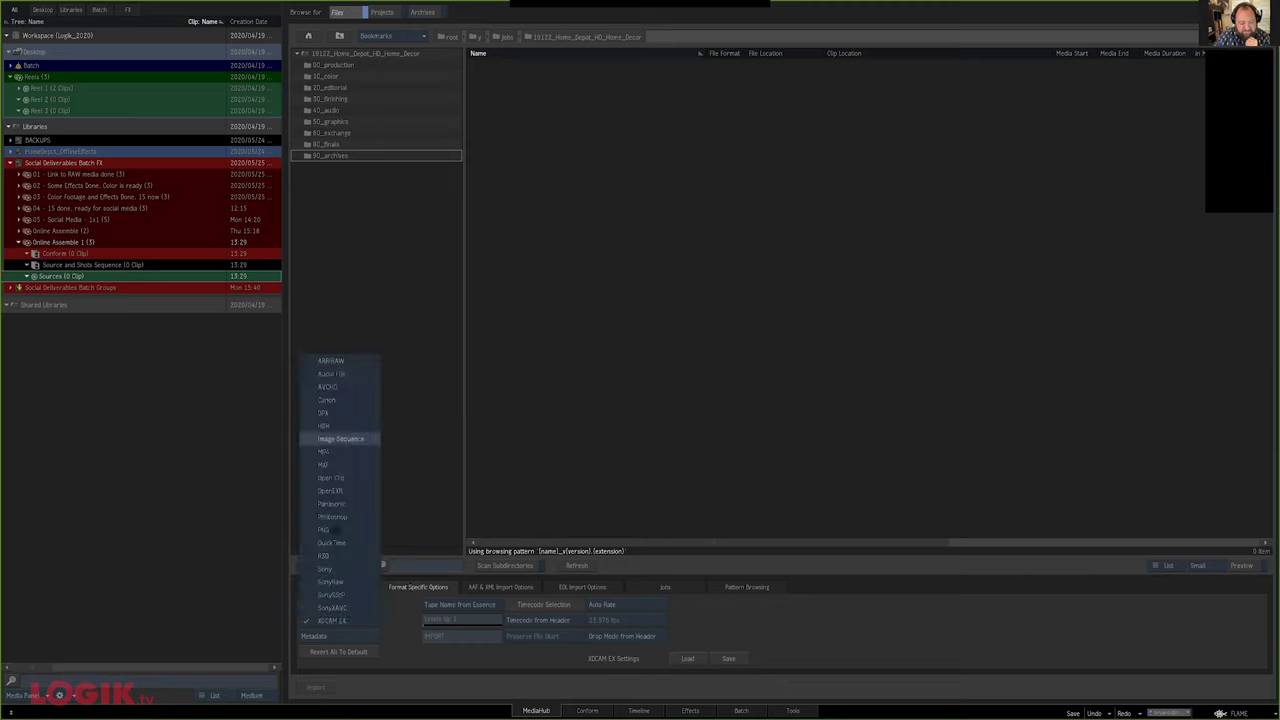
{"action": "left_click", "coordinate": [332, 516]}
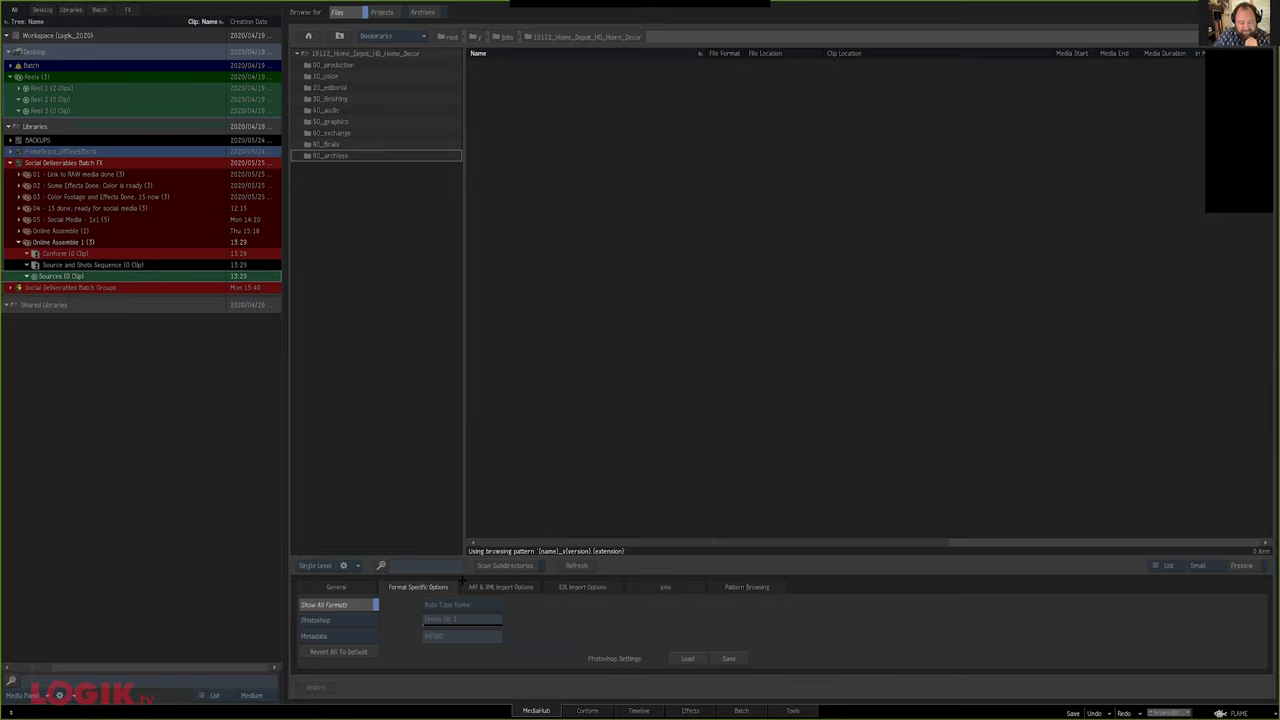
{"action": "left_click", "coordinate": [357, 612]}
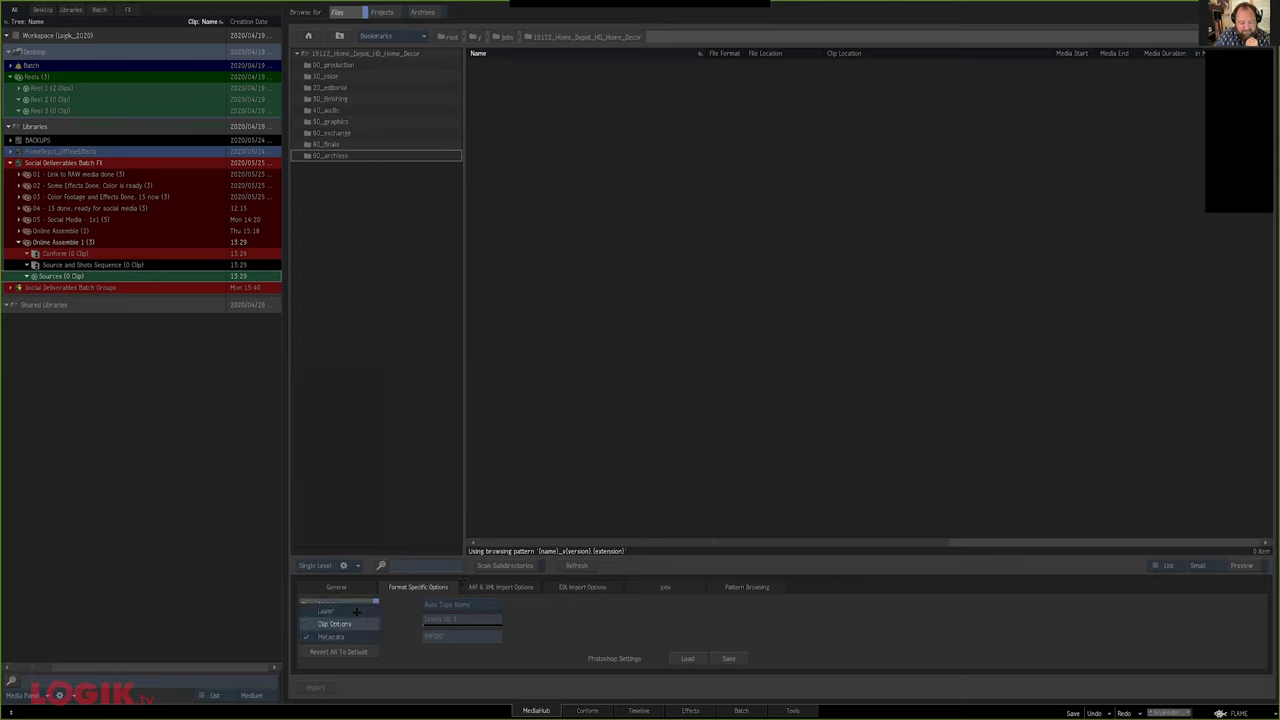
{"action": "left_click", "coordinate": [357, 616]}
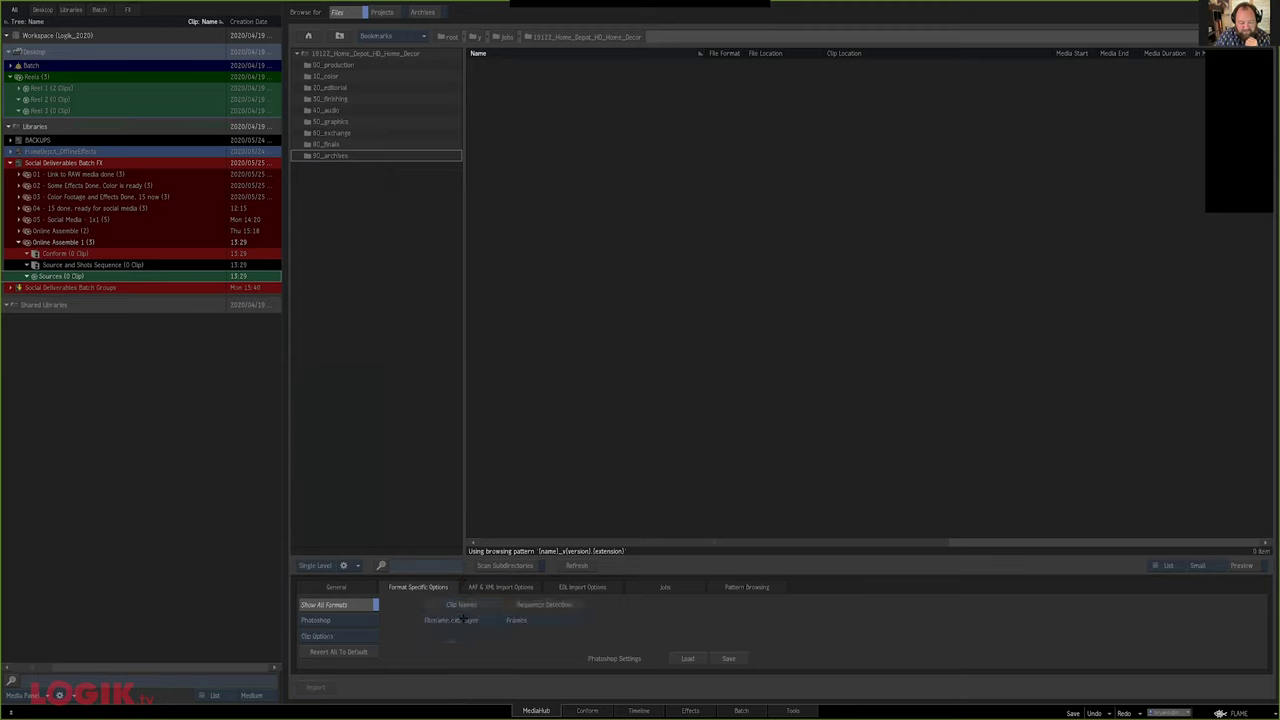
{"action": "left_click", "coordinate": [479, 620]}
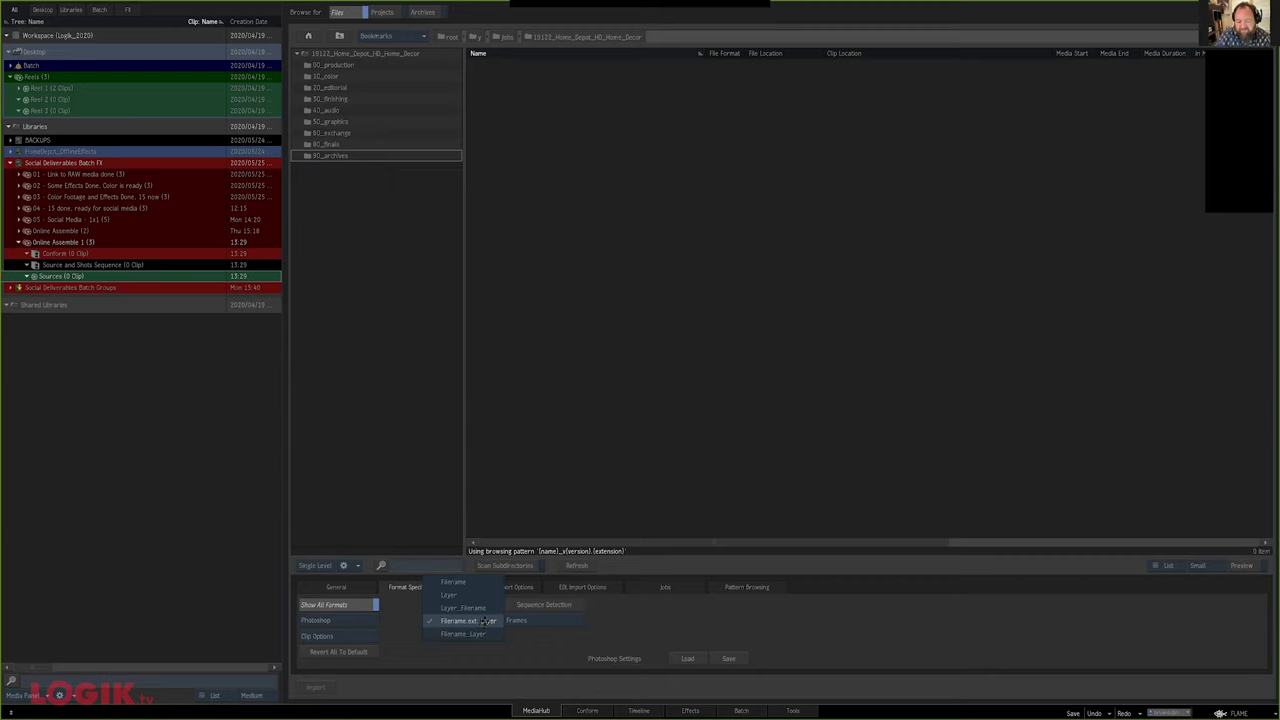
{"action": "left_click", "coordinate": [485, 621]}
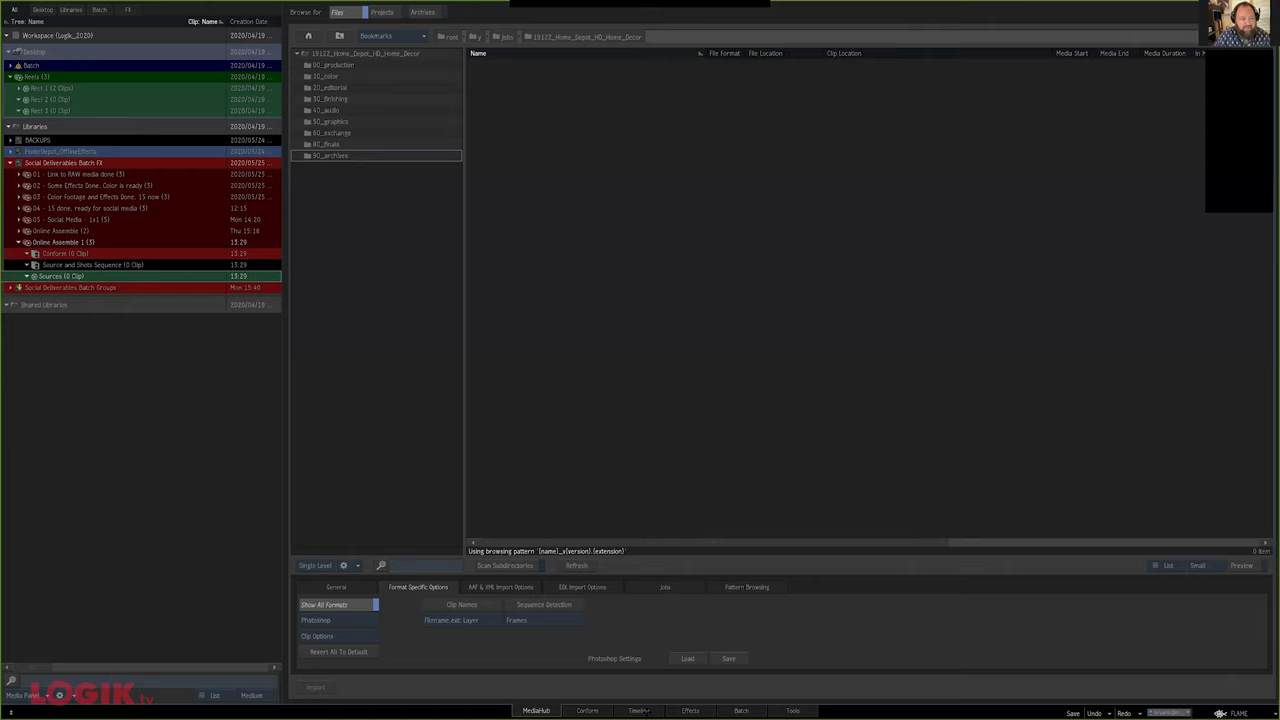
Reopen the Photoshop clip options in the MediaHub and save them as a settings file named Project Settings
{"action": "left_click", "coordinate": [640, 711]}
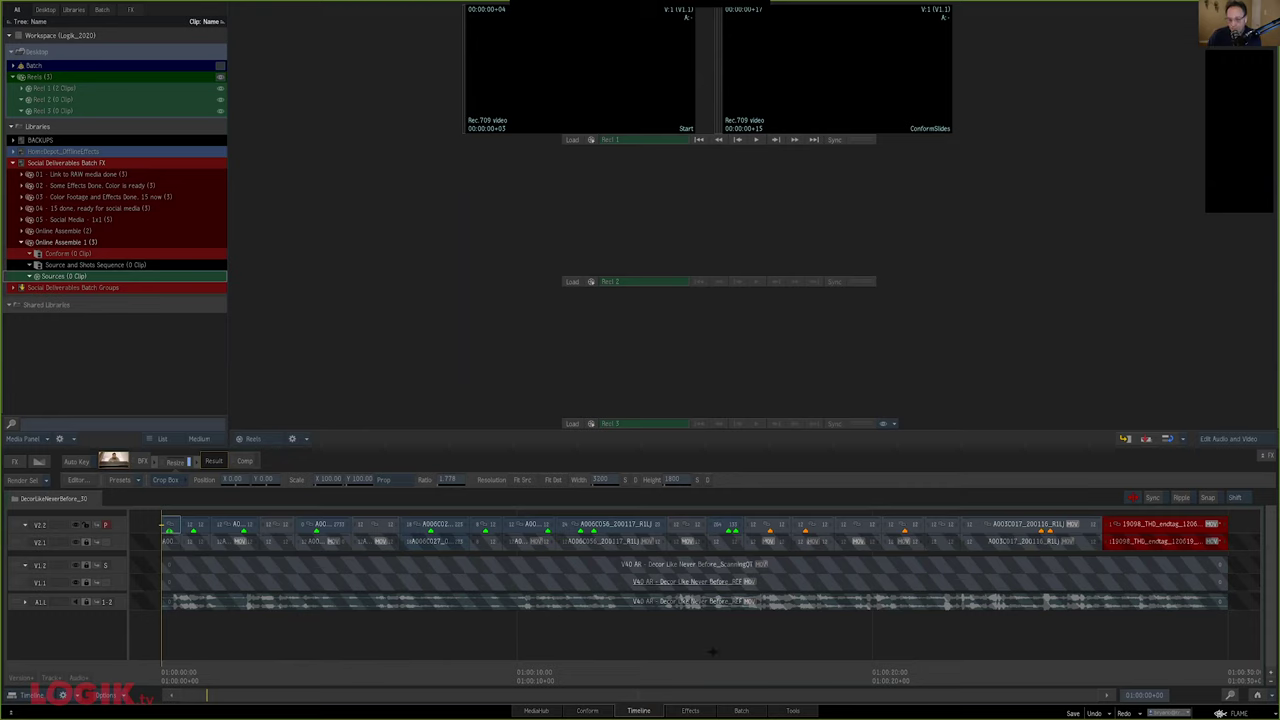
{"action": "left_click", "coordinate": [536, 711]}
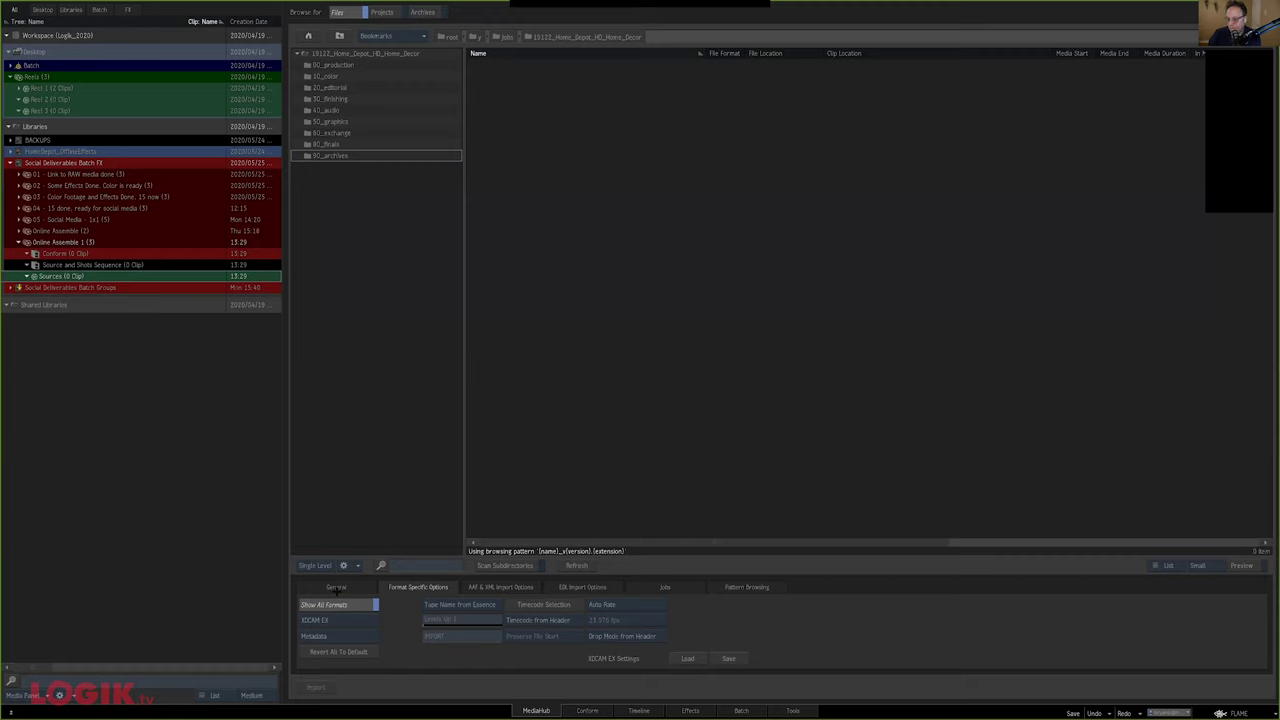
{"action": "left_click", "coordinate": [344, 621]}
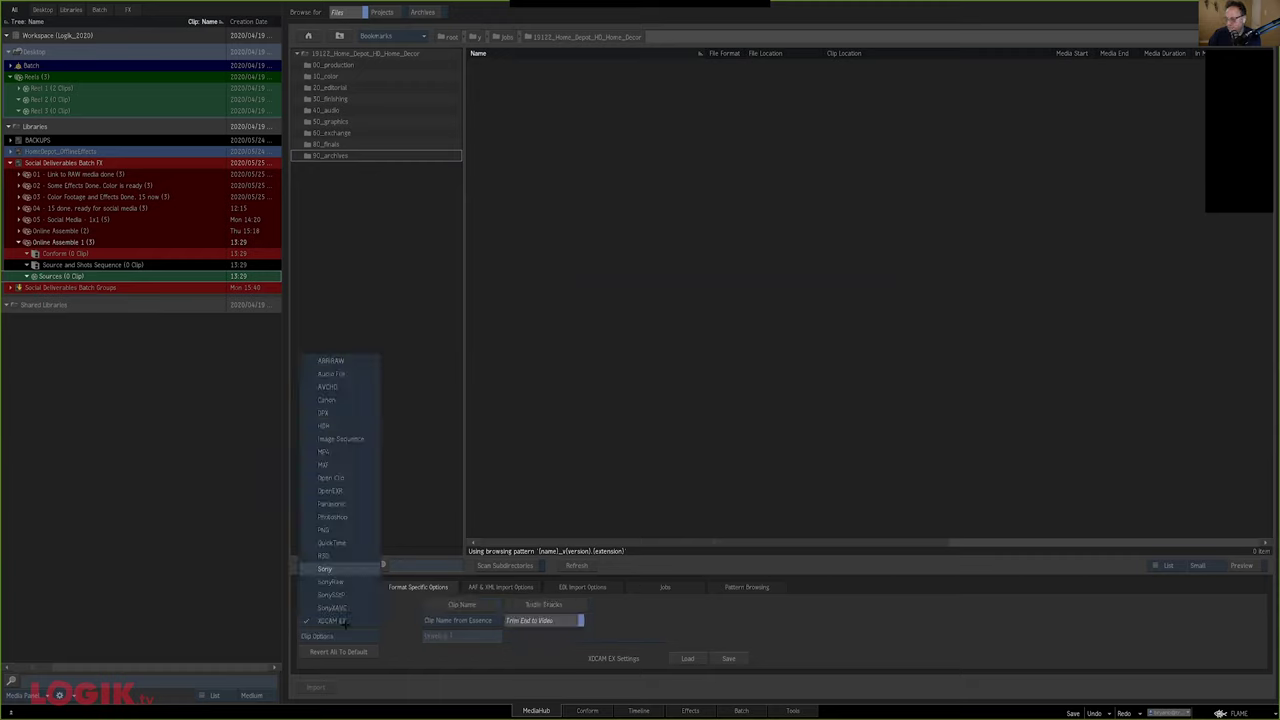
{"action": "left_click", "coordinate": [340, 517]}
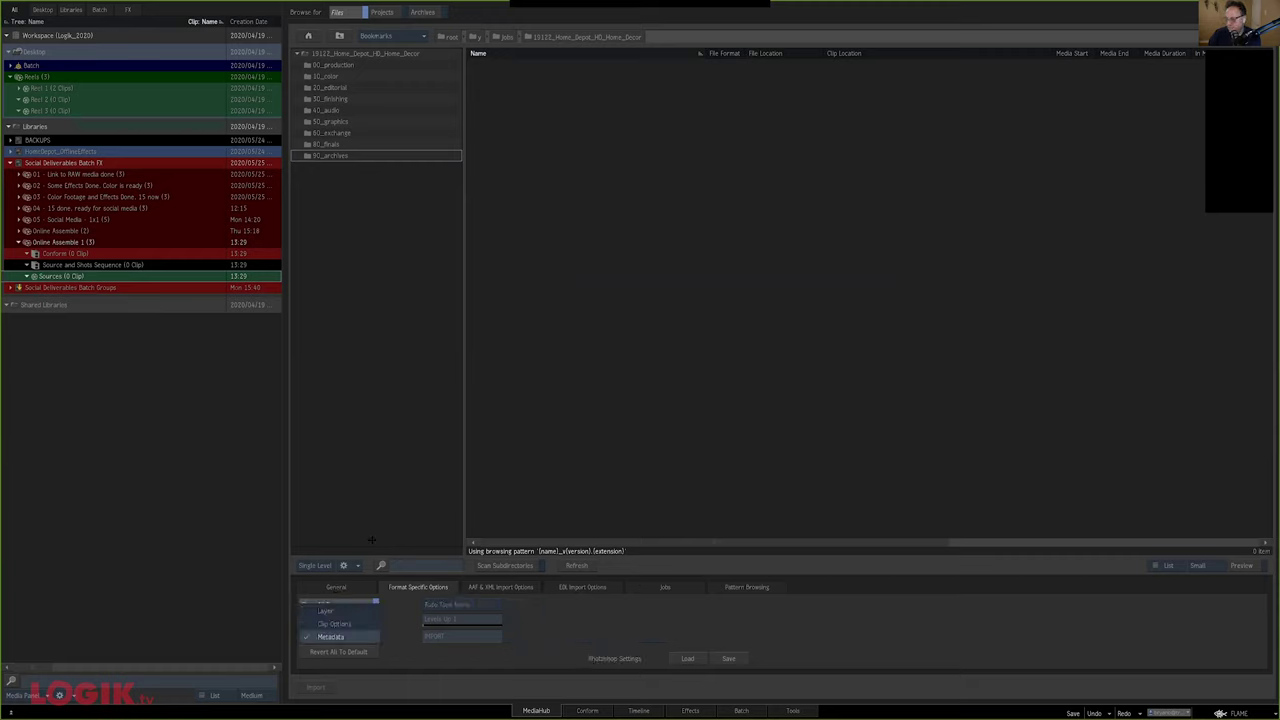
{"action": "left_click", "coordinate": [359, 623]}
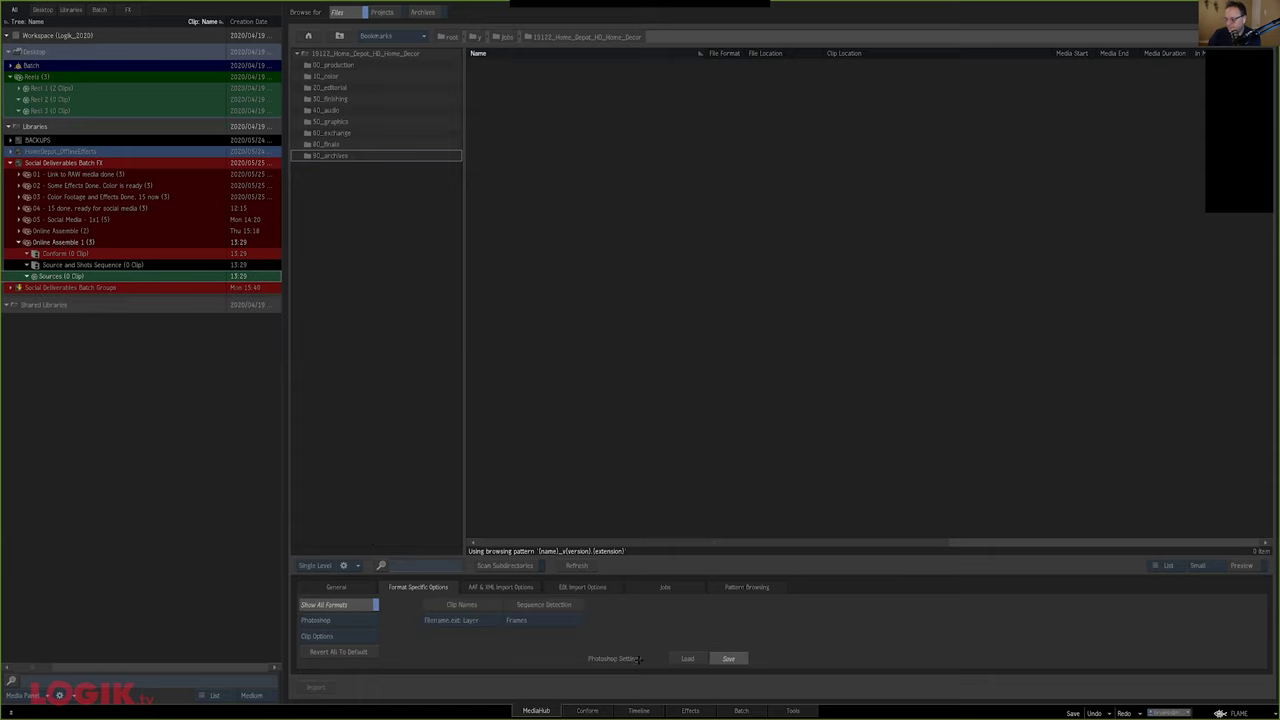
{"action": "left_click", "coordinate": [728, 658]}
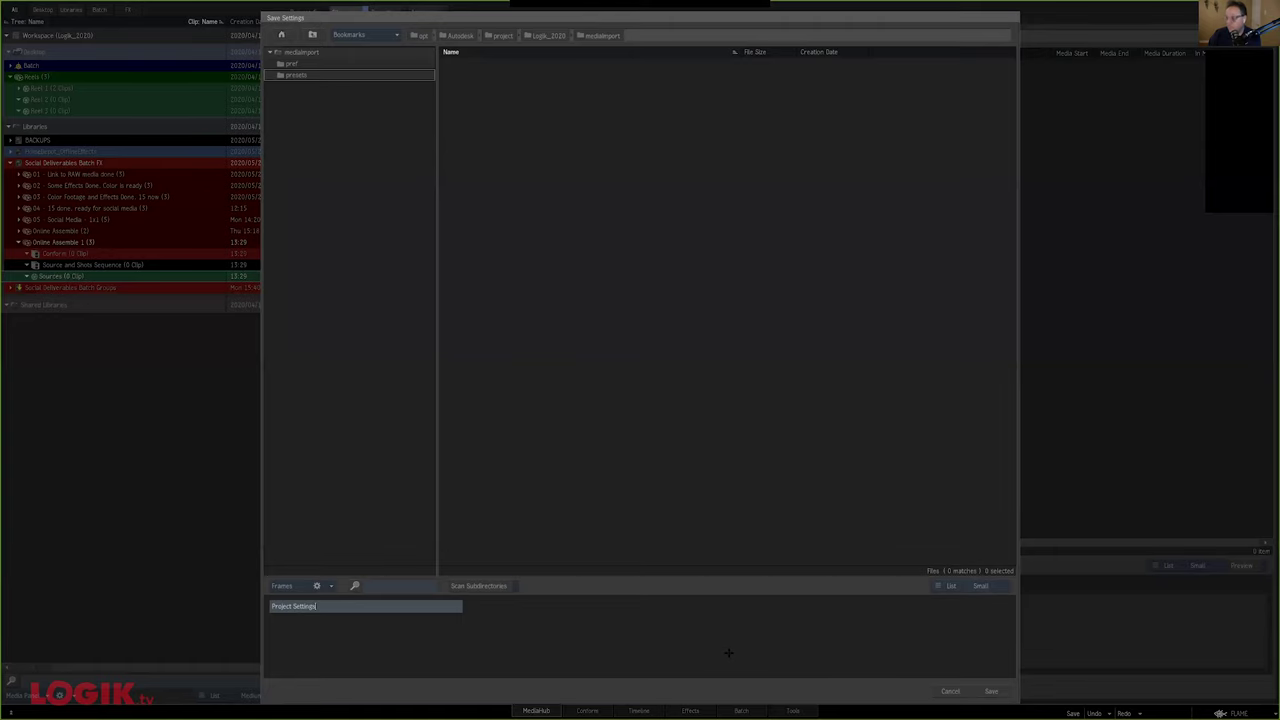
{"action": "left_click", "coordinate": [357, 608]}
{"action": "left_click", "coordinate": [357, 608]}
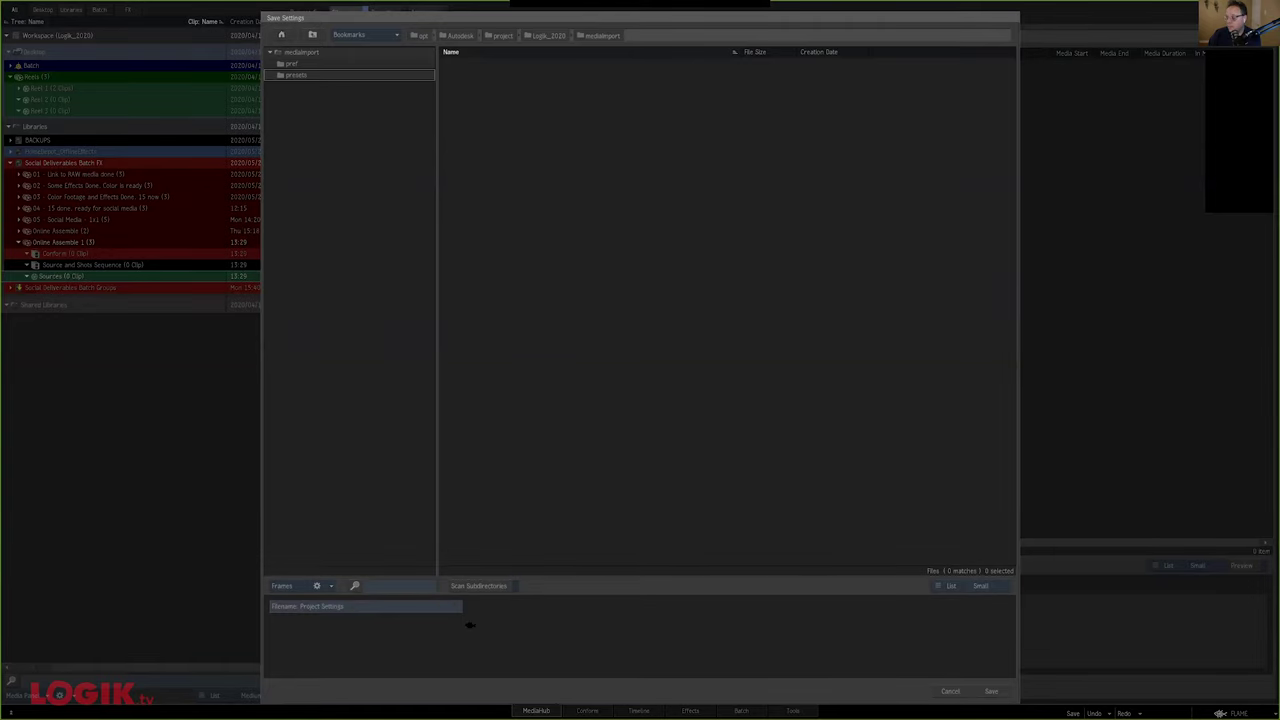
{"action": "left_click", "coordinate": [985, 690]}
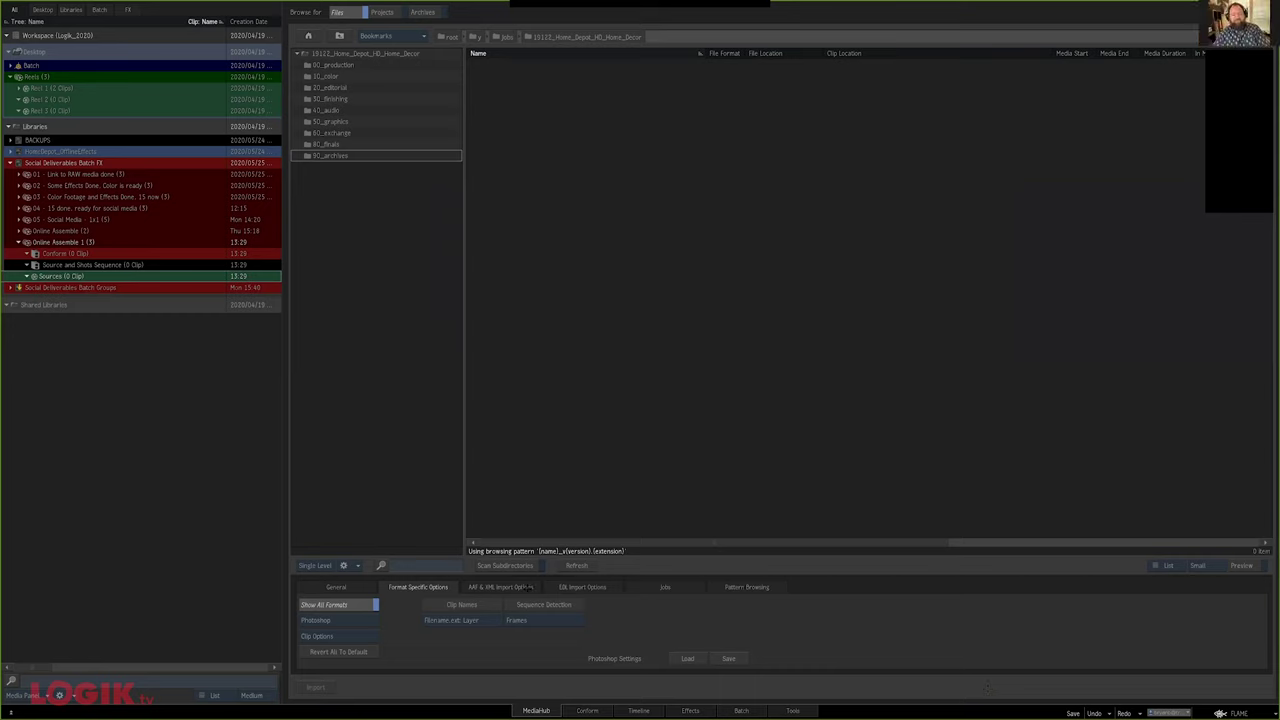
Review the Photoshop clip naming choices, keeping Filename.ext: Layer, and return to the Timeline workspace
{"action": "left_click", "coordinate": [451, 620]}
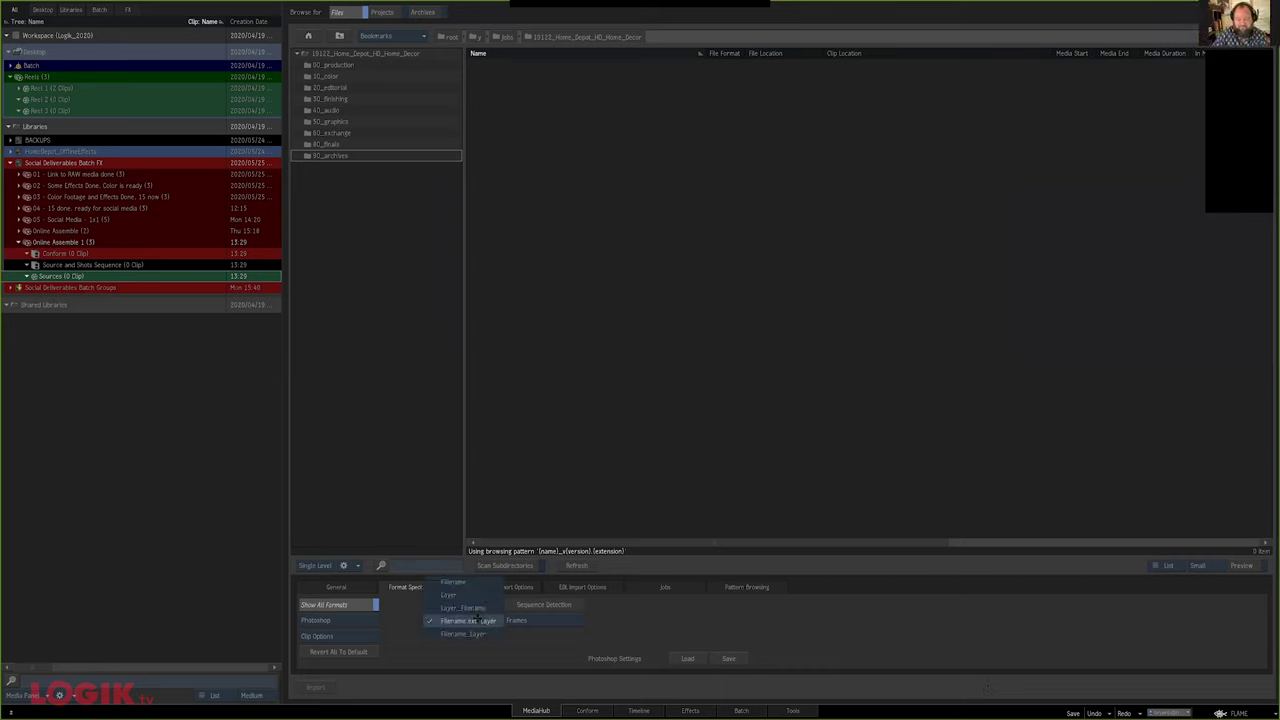
{"action": "left_click", "coordinate": [490, 619]}
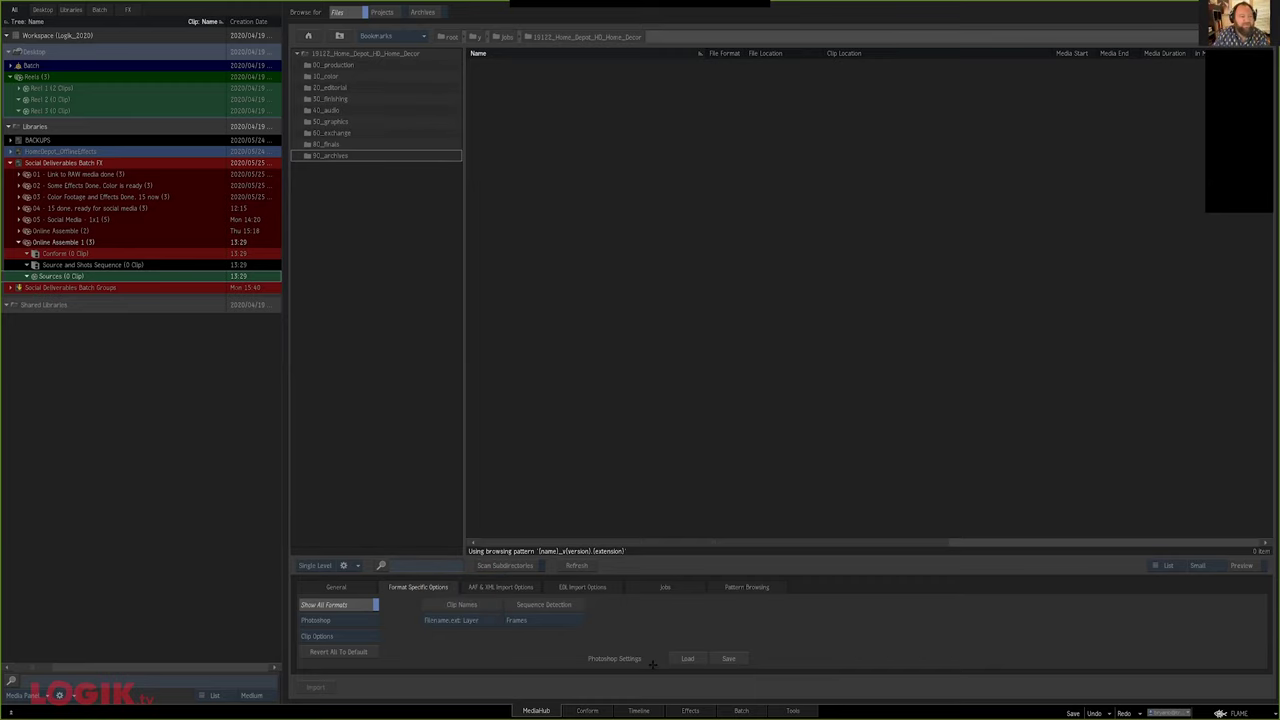
{"action": "left_click", "coordinate": [639, 711]}
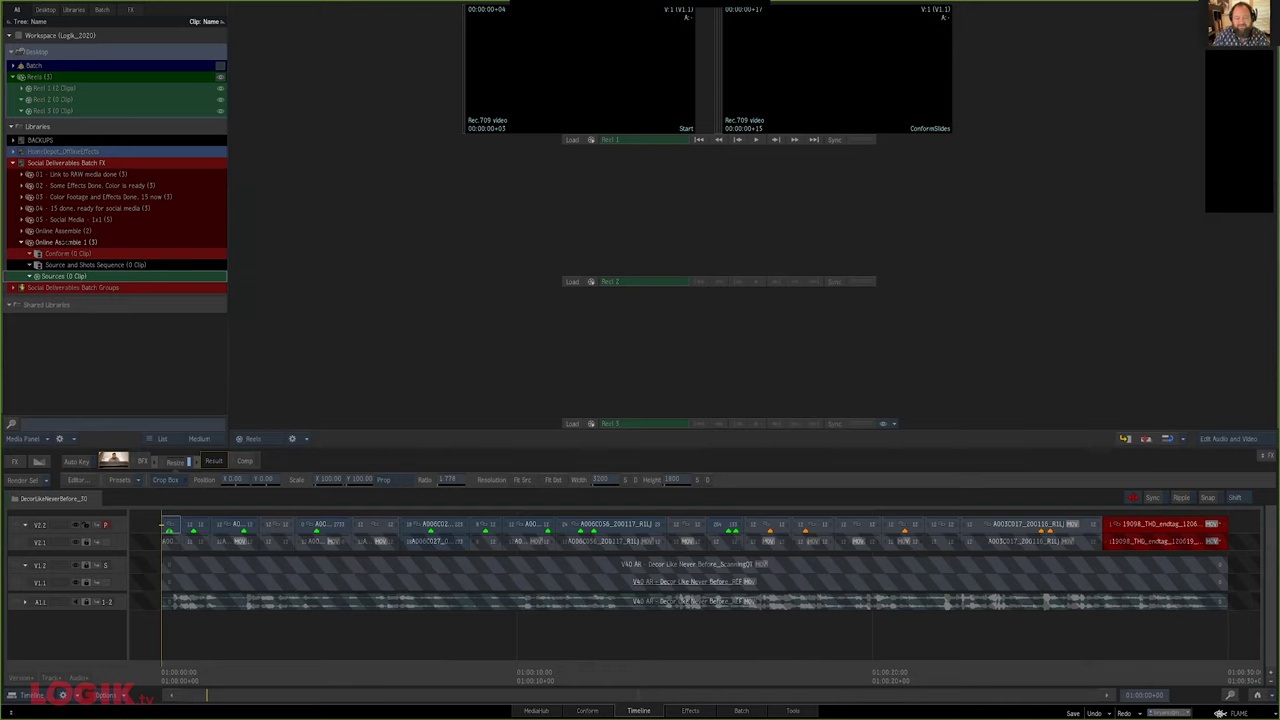
Return to the MediaHub and open the 20.01.28.1100 folder from the Prep From Edit bookmark
{"action": "key", "text": "alt+1"}
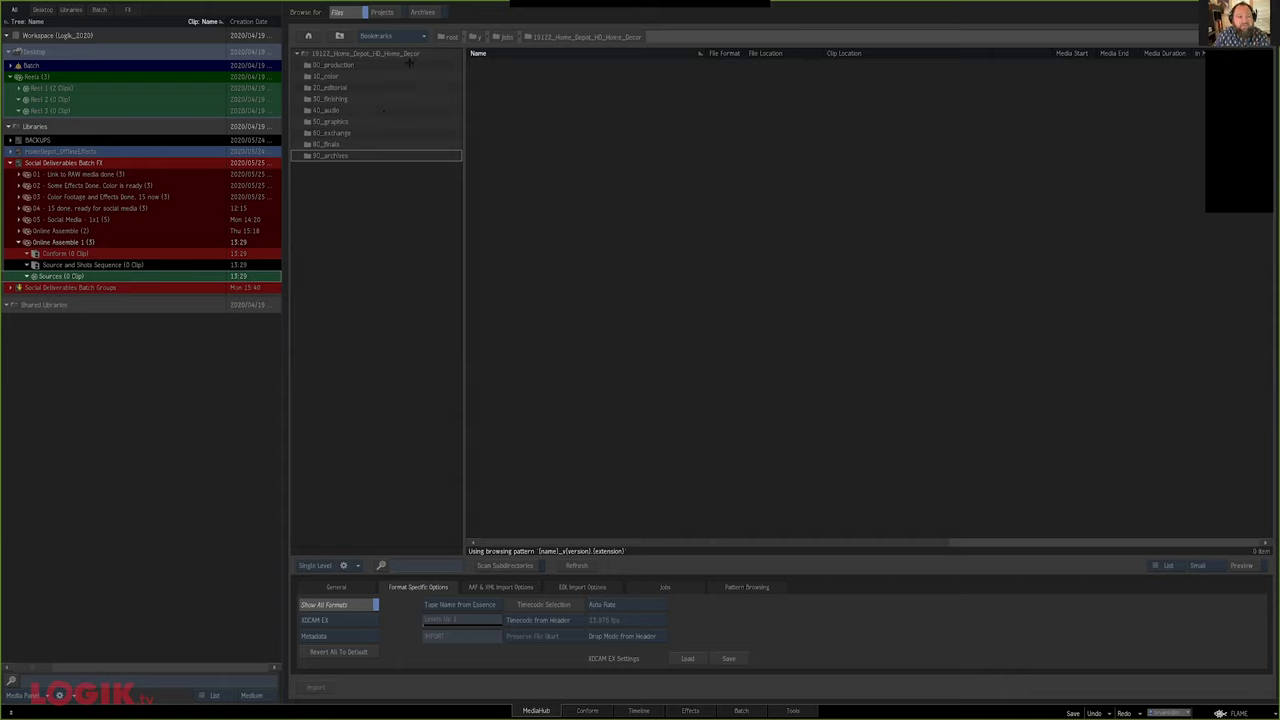
{"action": "left_click", "coordinate": [403, 39]}
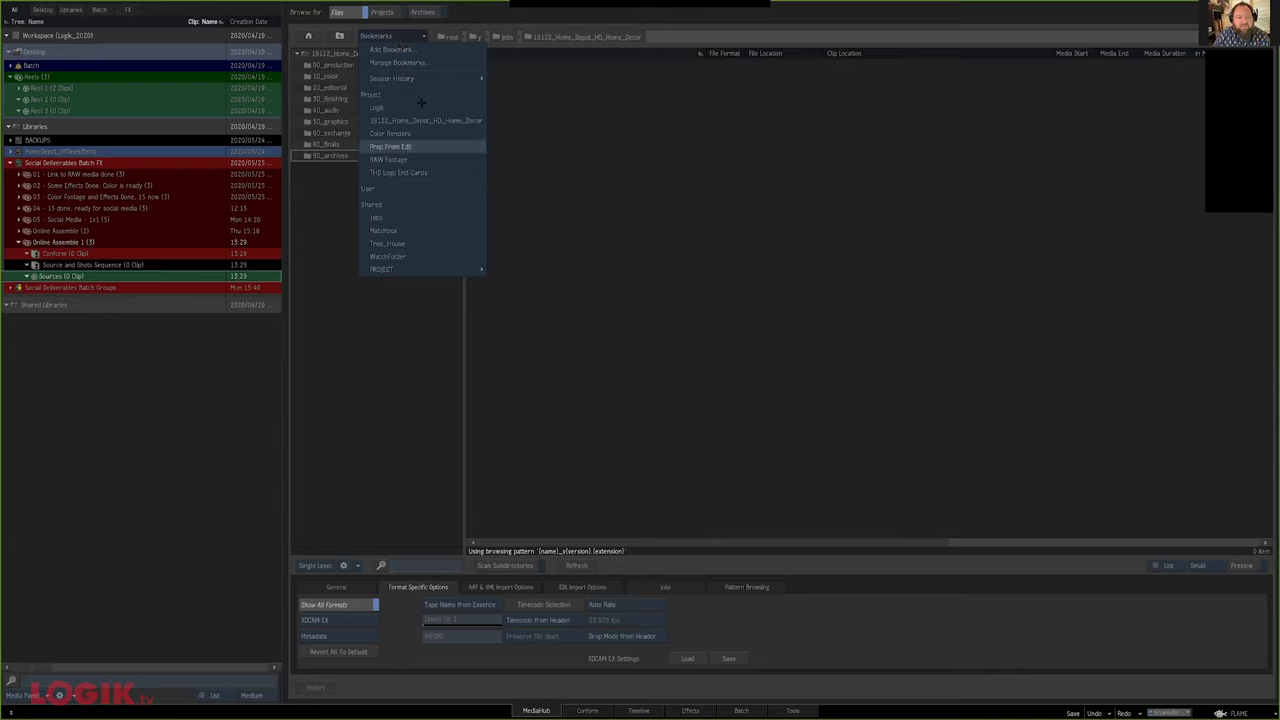
{"action": "left_click", "coordinate": [424, 152]}
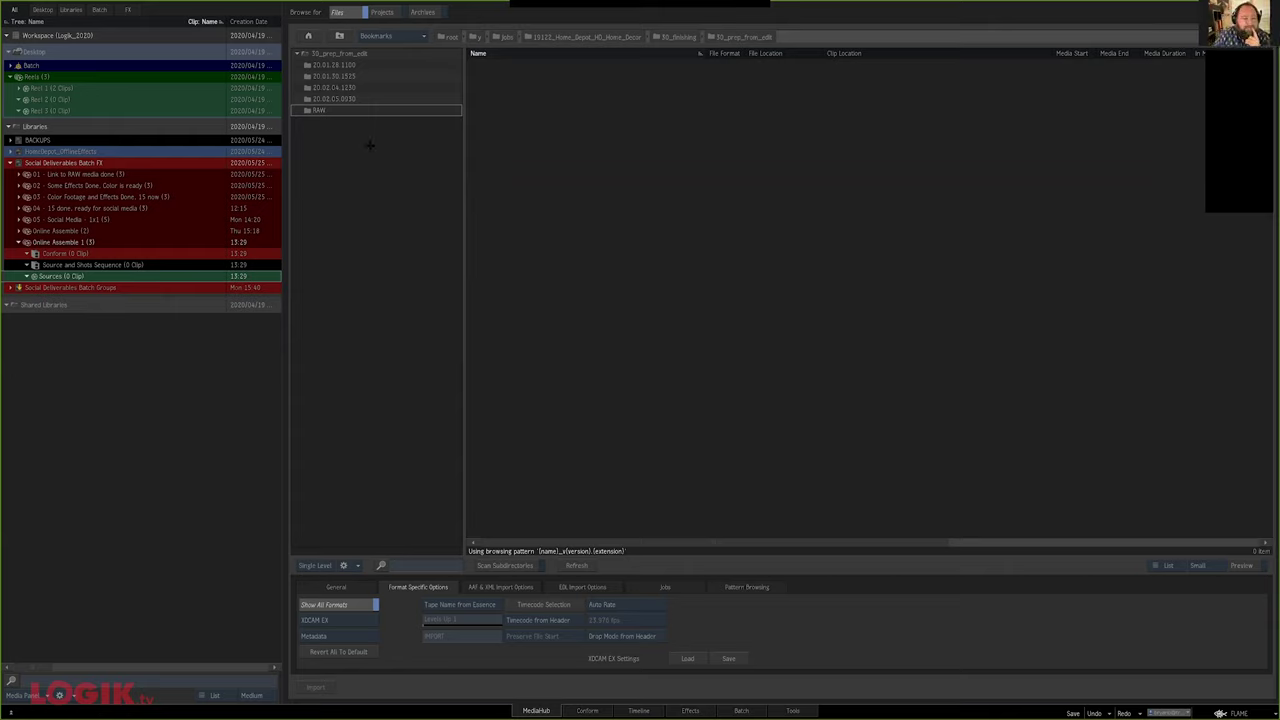
{"action": "double_click", "coordinate": [340, 65]}
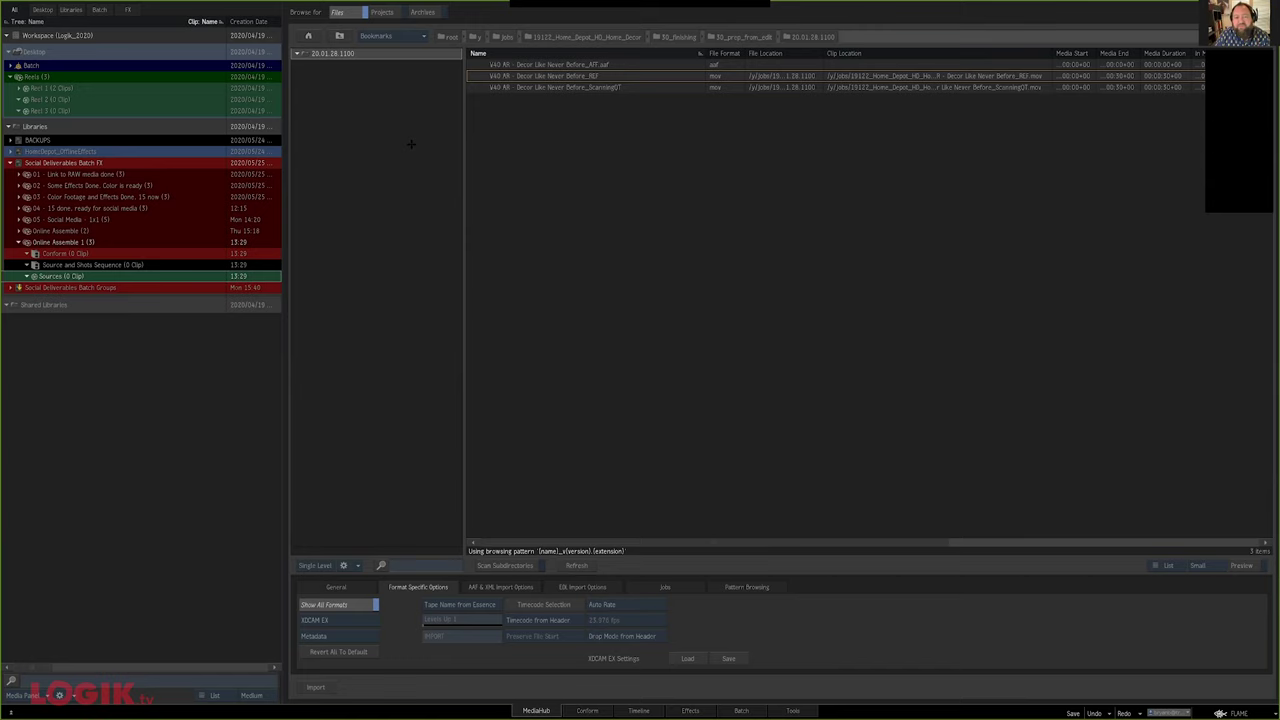
Turn on the preview and scrub through the Decor Like Never Before_REF and Decor Like Never Before_ScanningQT clips
{"action": "left_click_drag", "start_coordinate": [540, 65], "coordinate": [545, 104]}
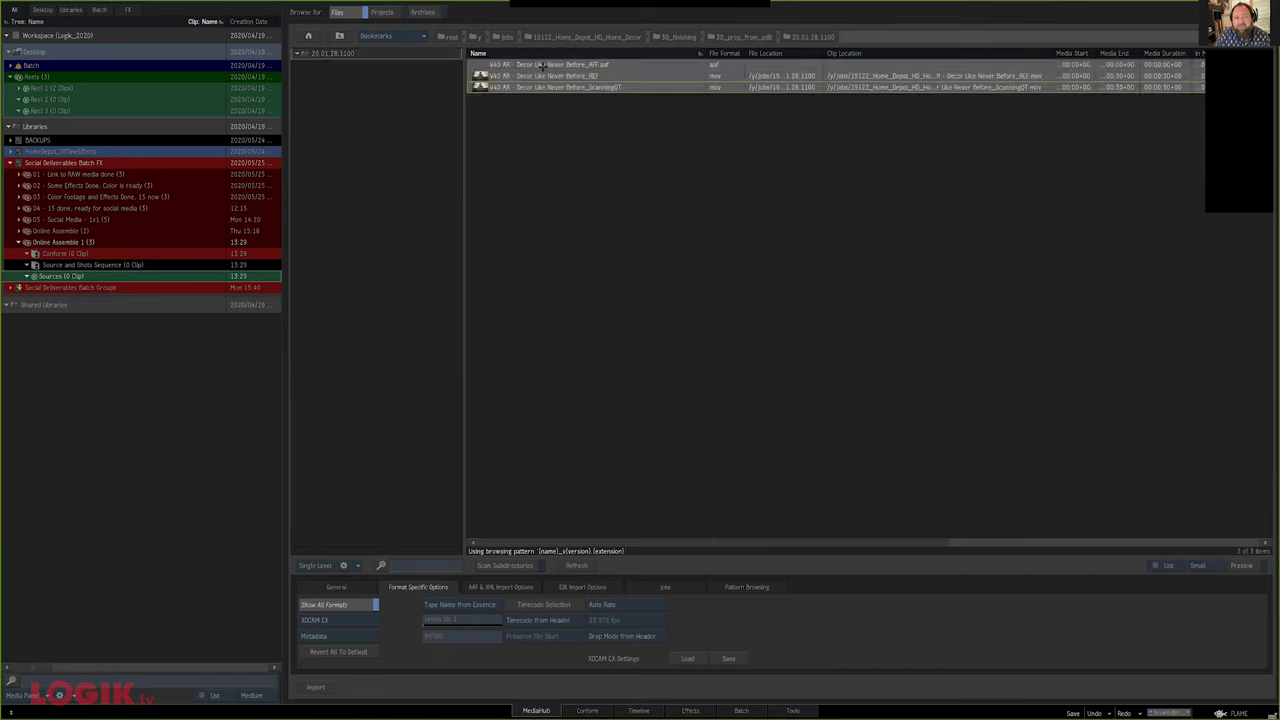
{"action": "left_click", "coordinate": [548, 76]}
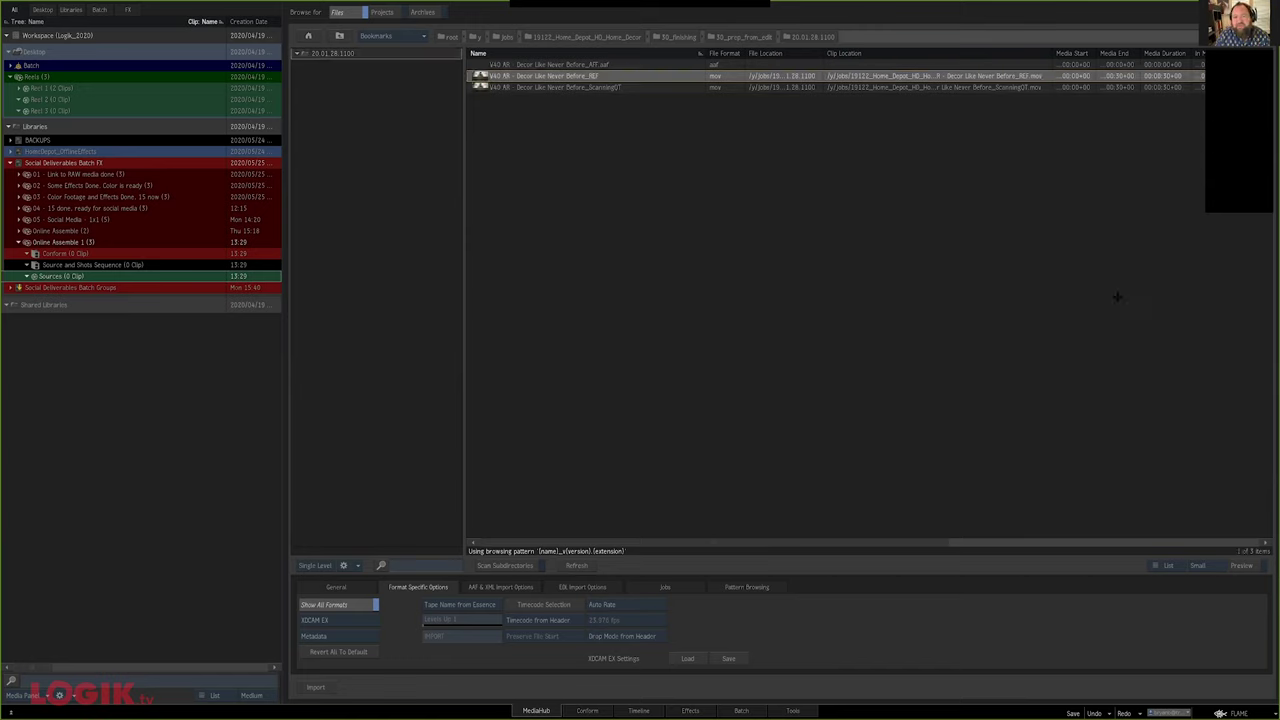
{"action": "left_click", "coordinate": [1241, 566]}
{"action": "left_click_drag", "start_coordinate": [1082, 172], "coordinate": [1152, 184]}
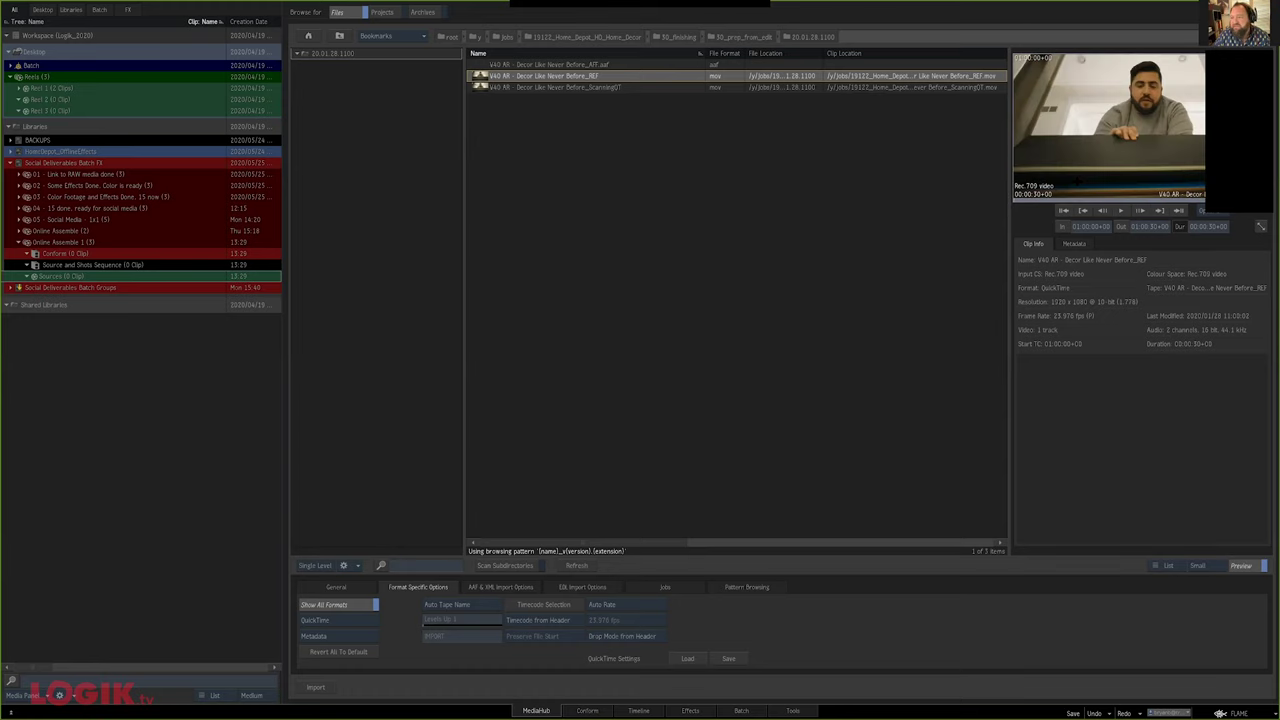
{"action": "left_click", "coordinate": [930, 87]}
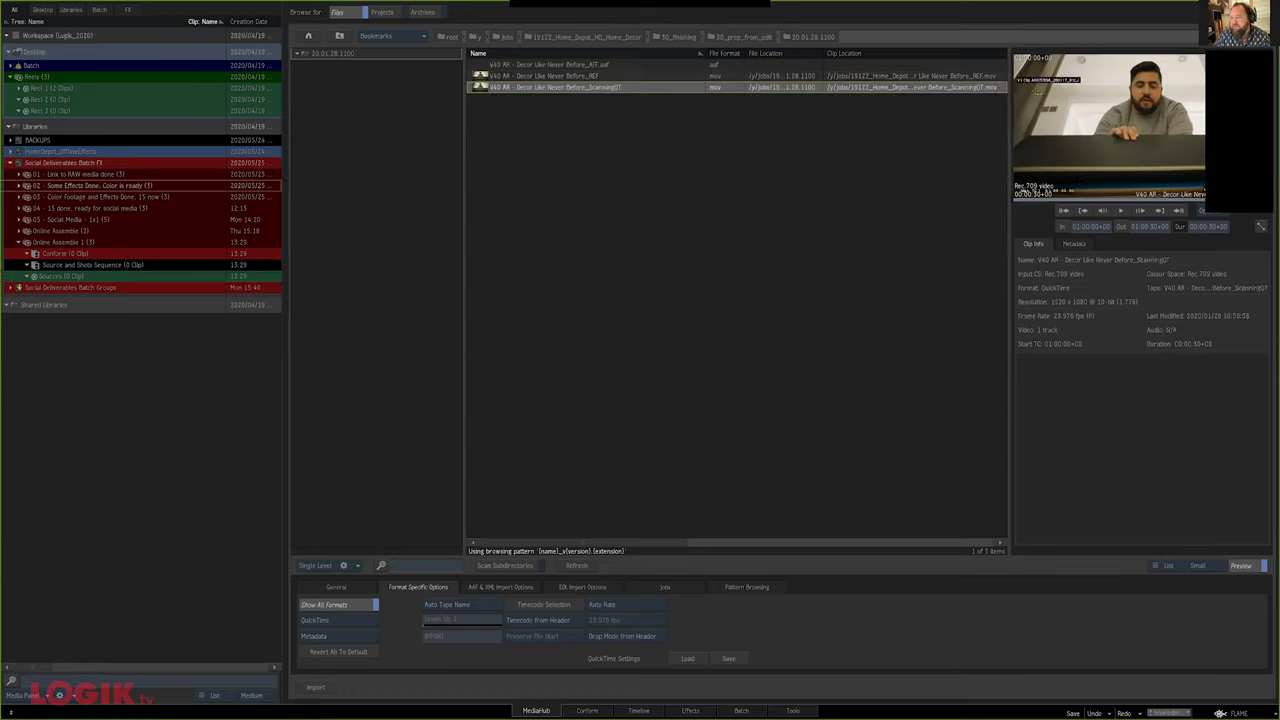
{"action": "left_click_drag", "start_coordinate": [1068, 190], "coordinate": [1203, 186]}
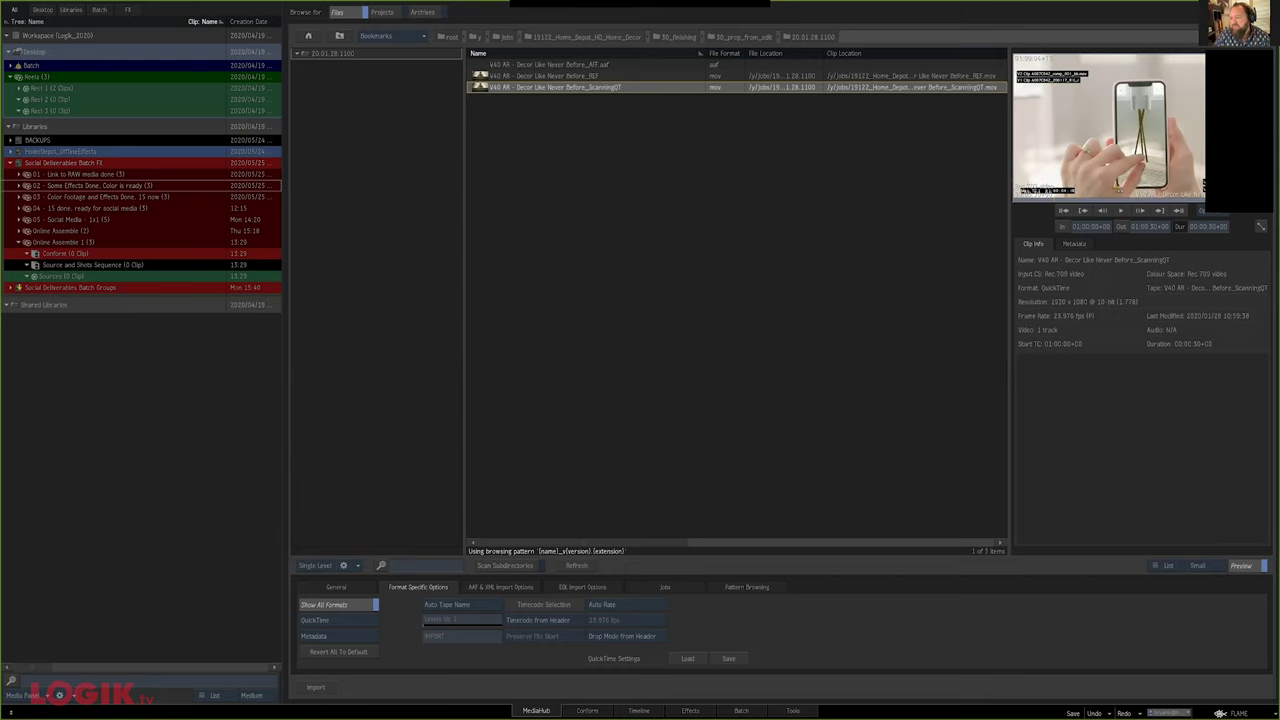
Import the Decor Like Never Before AAF, REF and ScanningQT files into the Conform folder of Online Assemble 1
{"action": "left_click", "coordinate": [1065, 210]}
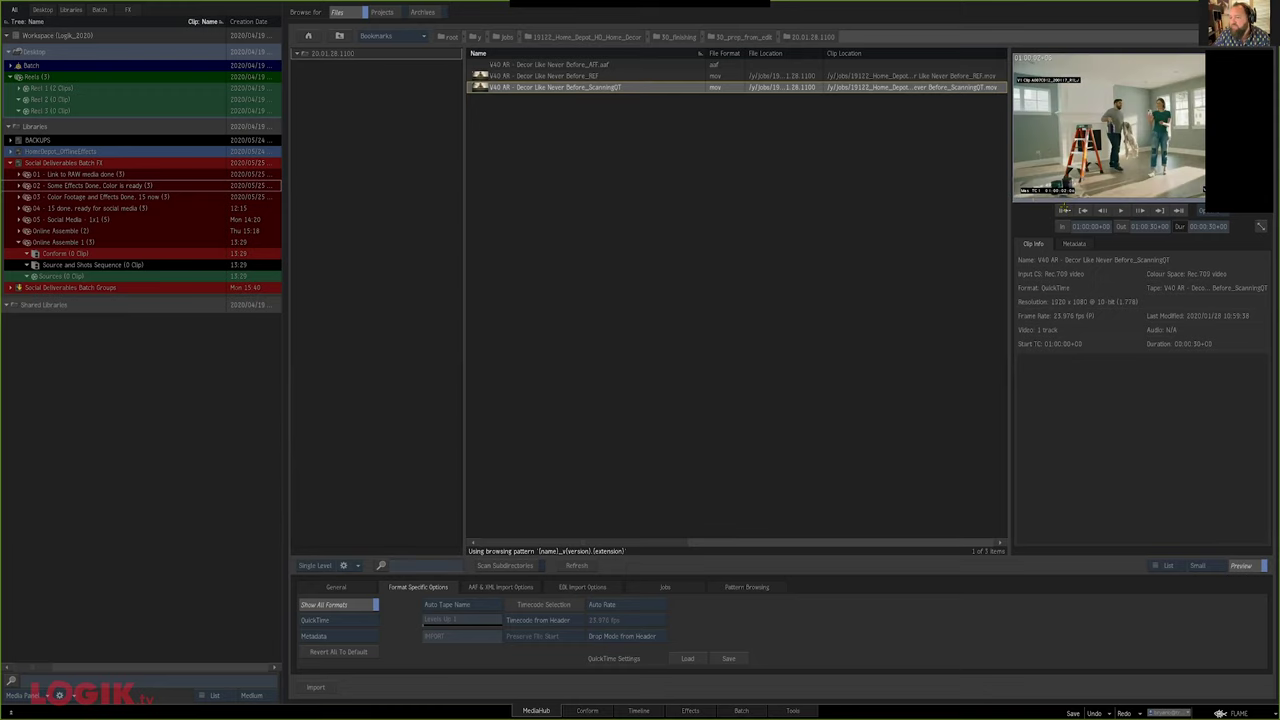
{"action": "left_click", "coordinate": [1204, 190]}
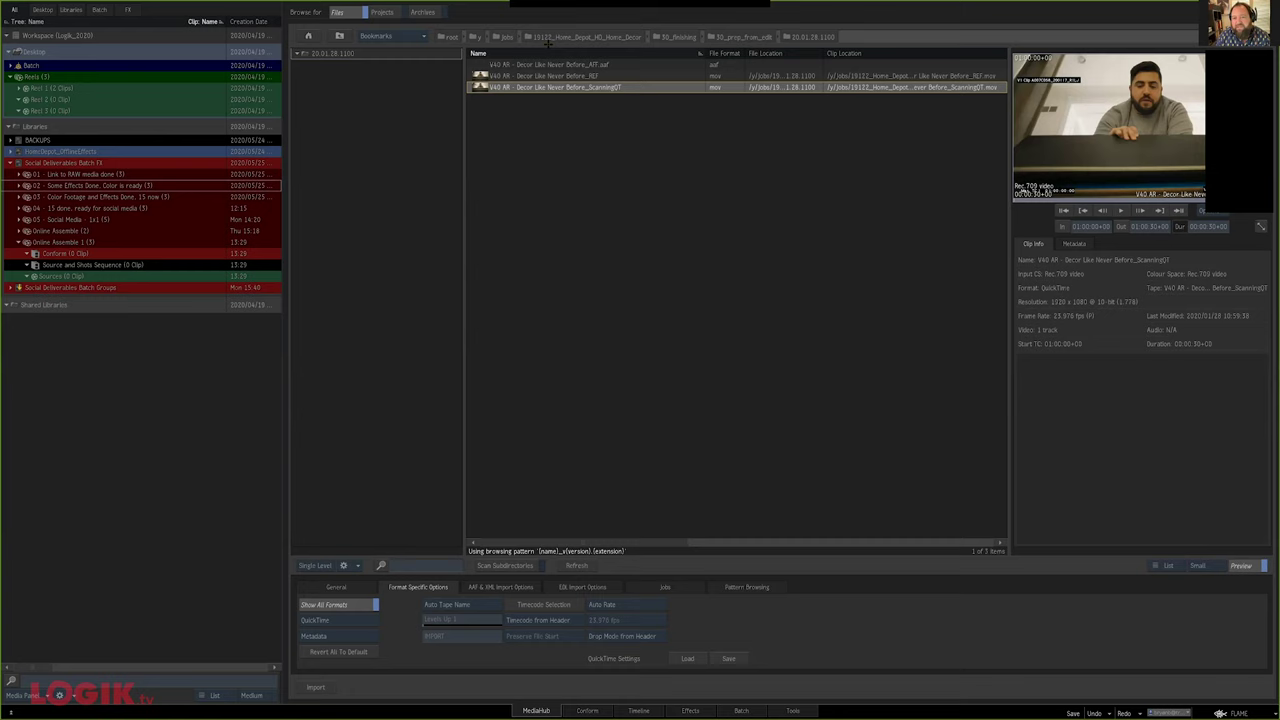
{"action": "left_click", "coordinate": [586, 65]}
{"action": "left_click", "coordinate": [581, 88]}
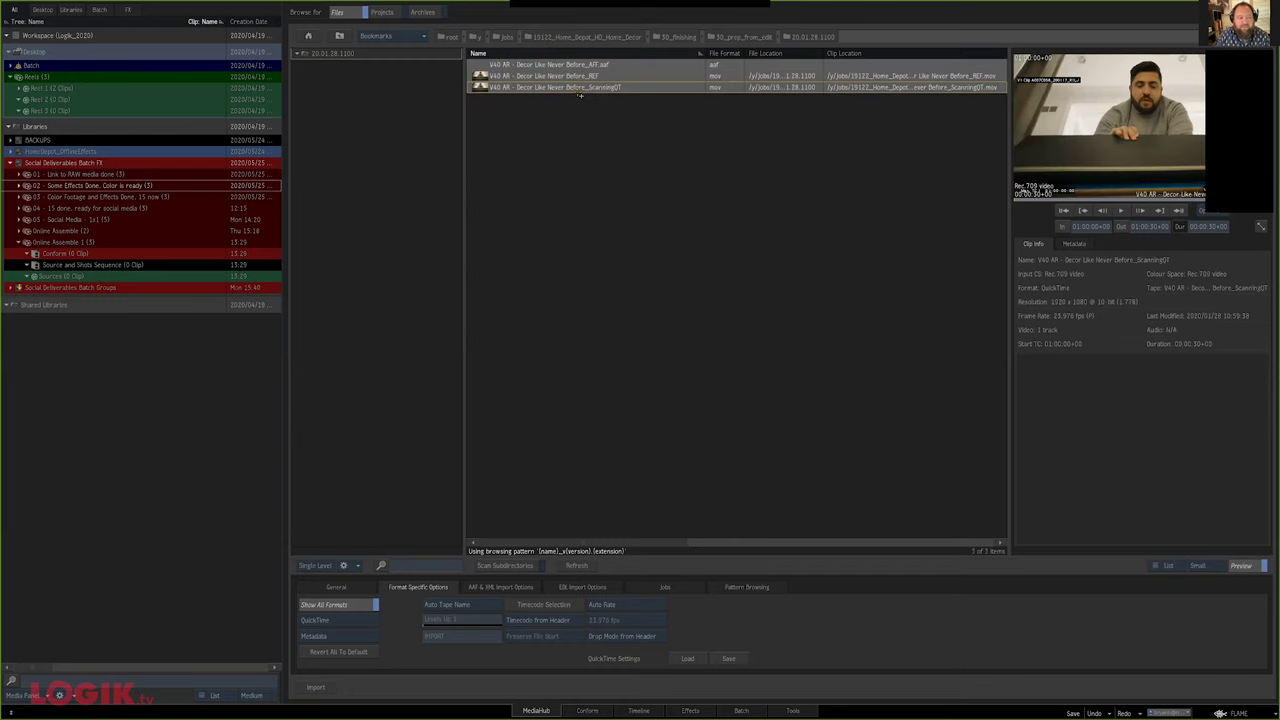
{"action": "left_click_drag", "start_coordinate": [580, 94], "coordinate": [97, 255]}
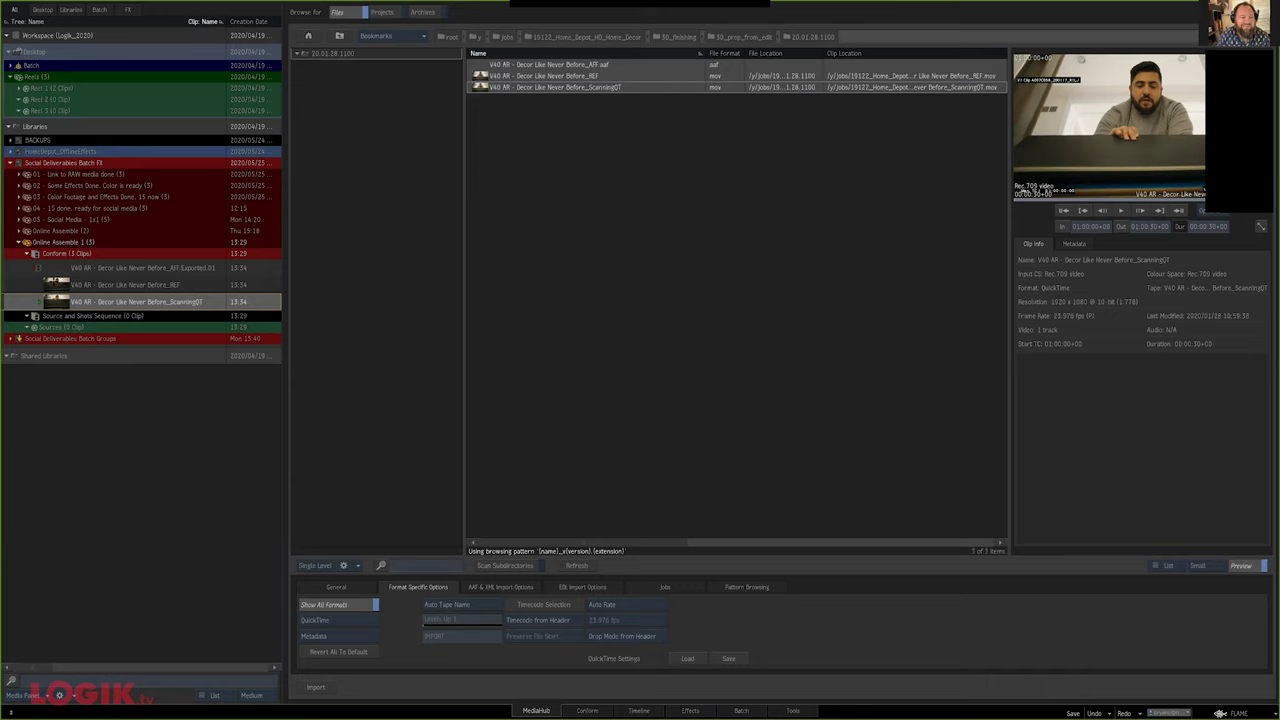
Open the REF clip as a sequence, add a video track and overwrite the ScanningQT clip onto it
{"action": "left_click", "coordinate": [38, 284]}
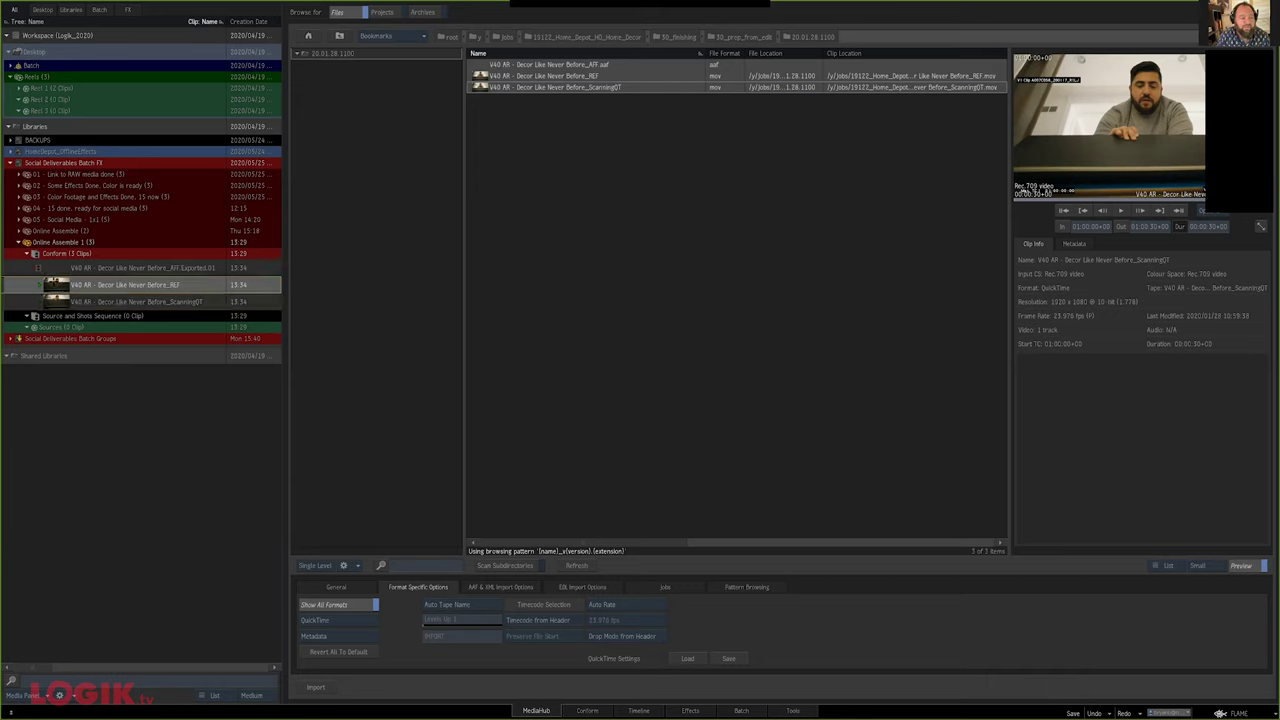
{"action": "double_click", "coordinate": [125, 285]}
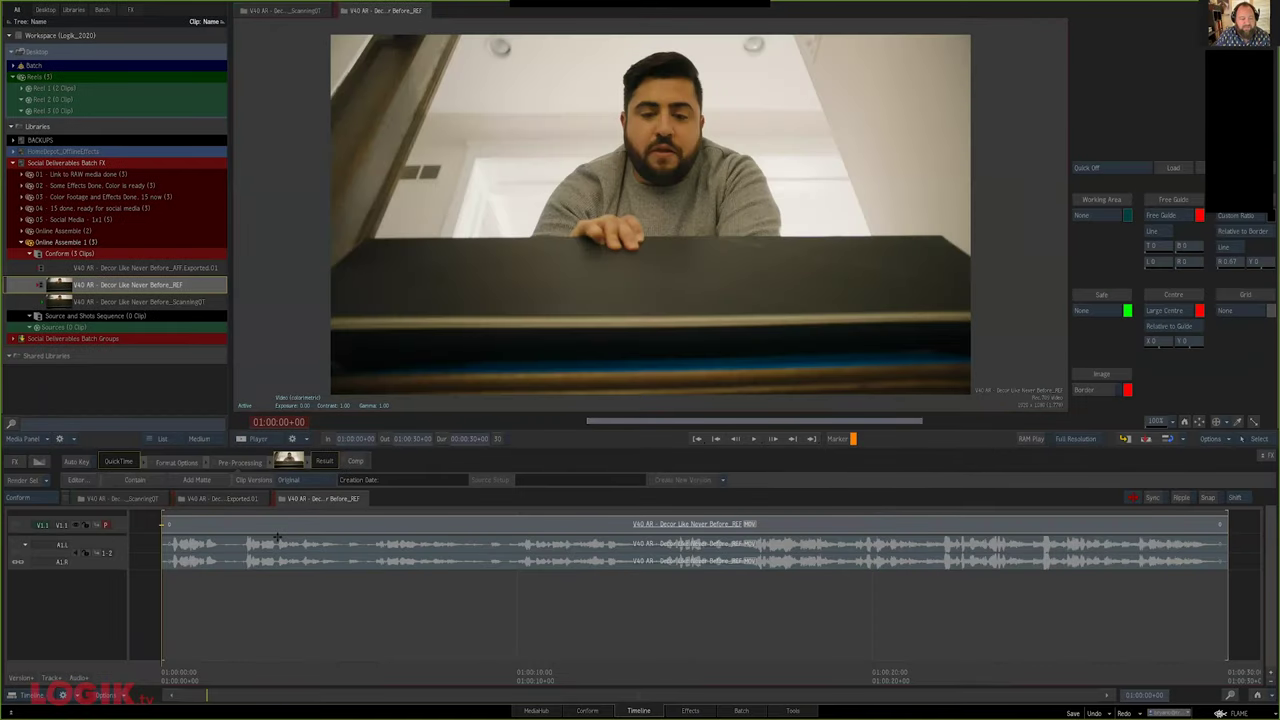
{"action": "left_click", "coordinate": [51, 678]}
{"action": "left_click", "coordinate": [139, 302]}
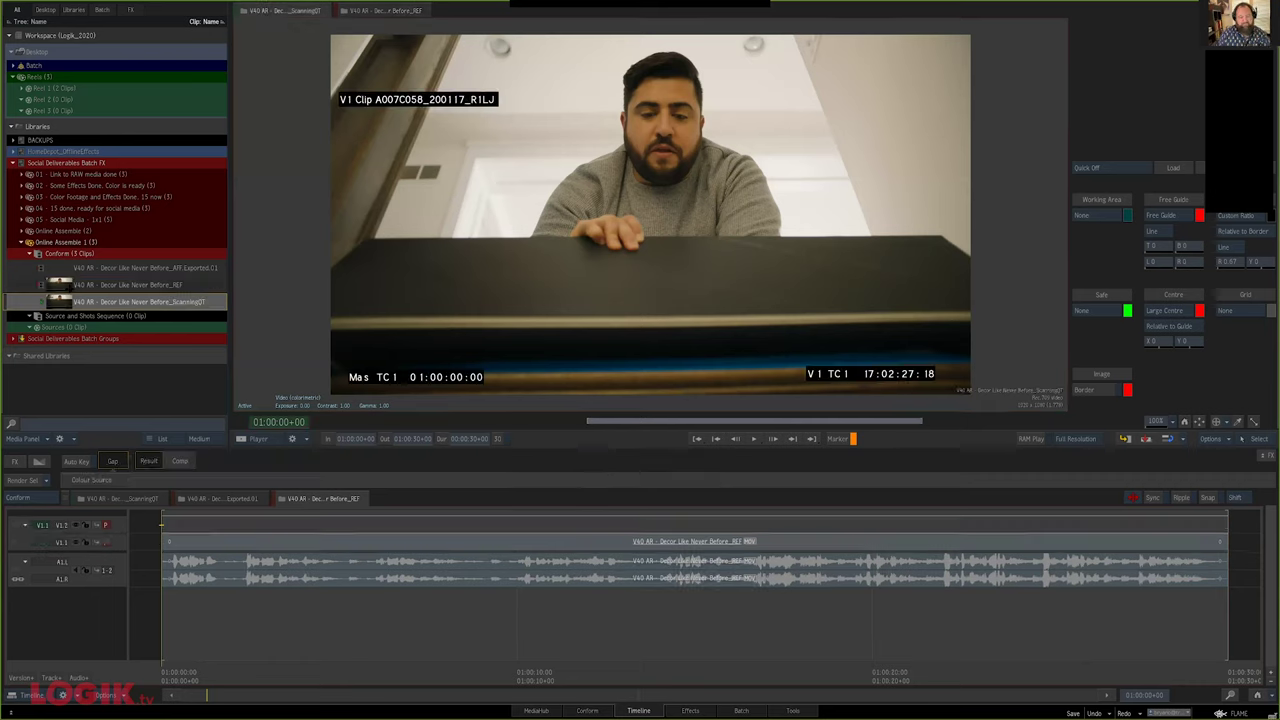
{"action": "key", "text": "F10"}
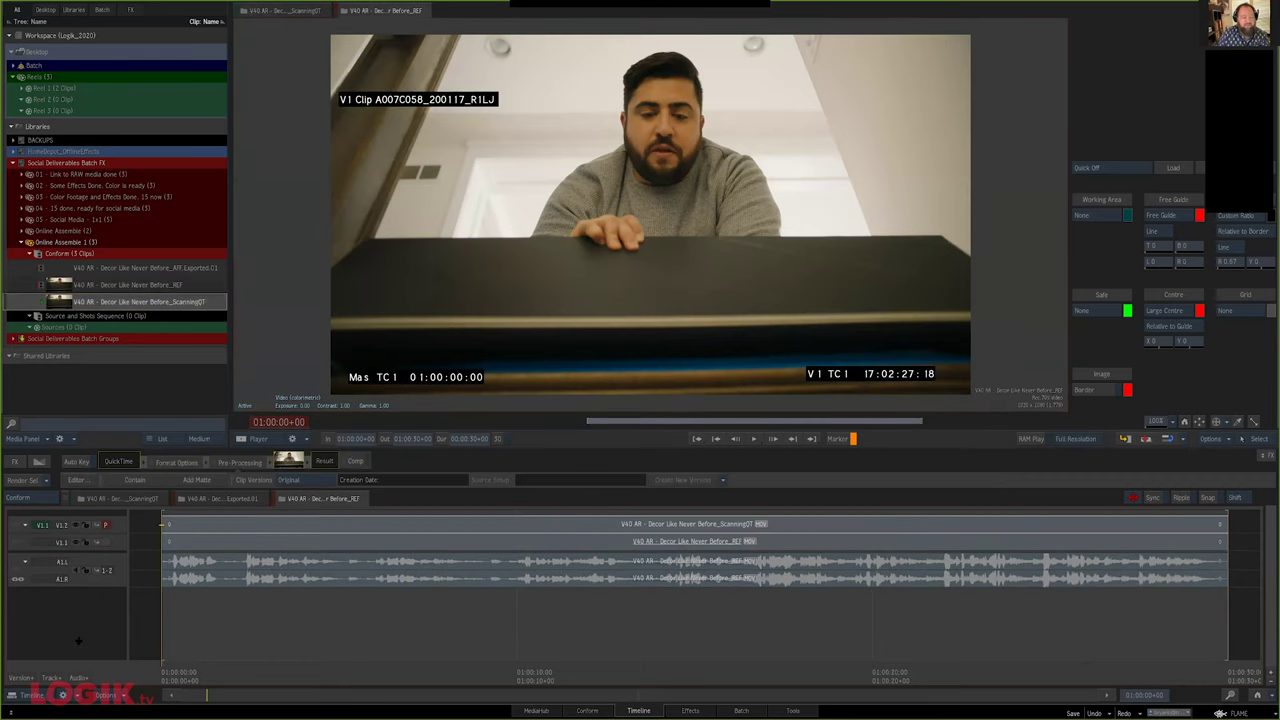
Add a new version to the REF sequence and edit the imported AAF sequence into it from the start
{"action": "left_click", "coordinate": [21, 678]}
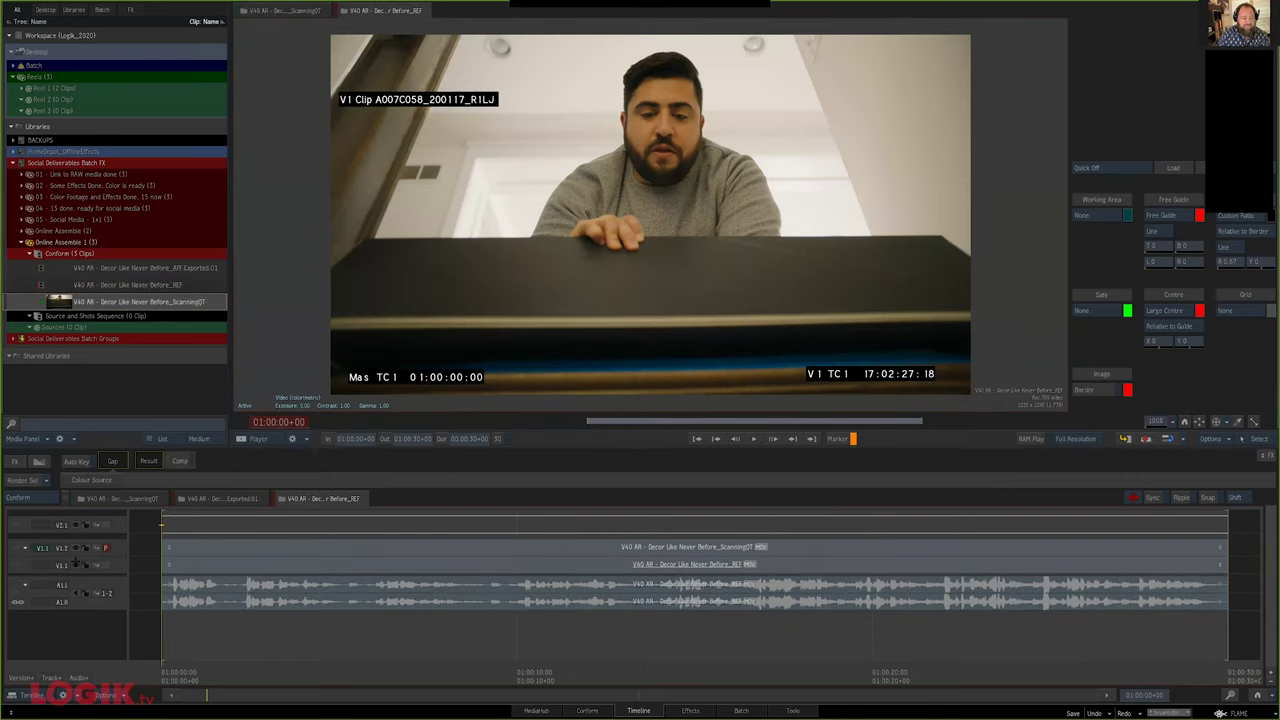
{"action": "left_click", "coordinate": [145, 268]}
{"action": "left_click", "coordinate": [56, 535]}
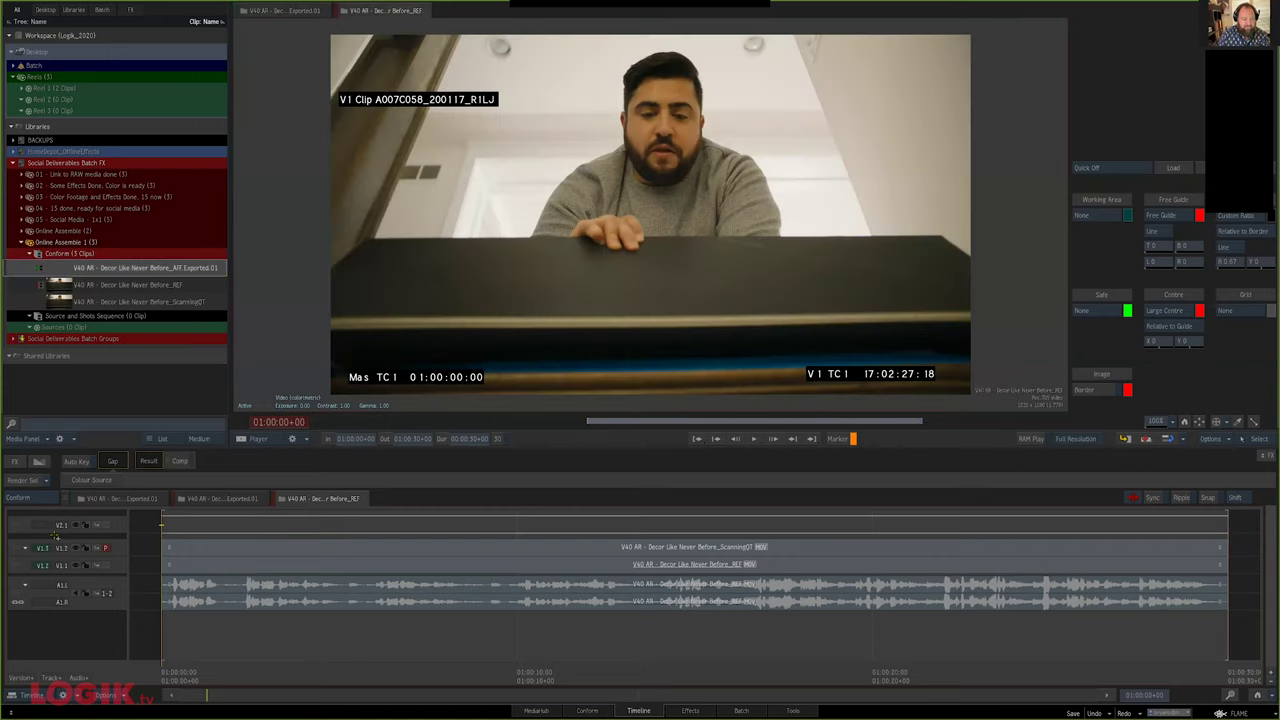
{"action": "left_click", "coordinate": [52, 678]}
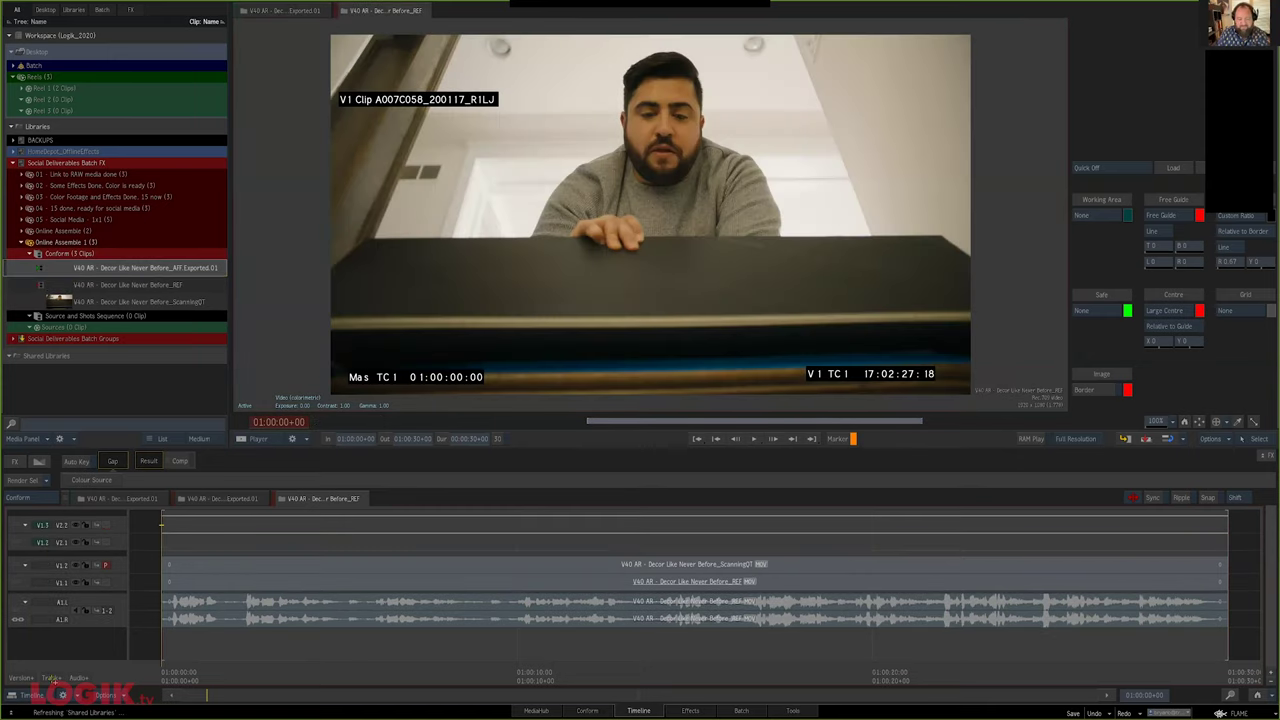
{"action": "key", "text": "ctrl+z"}
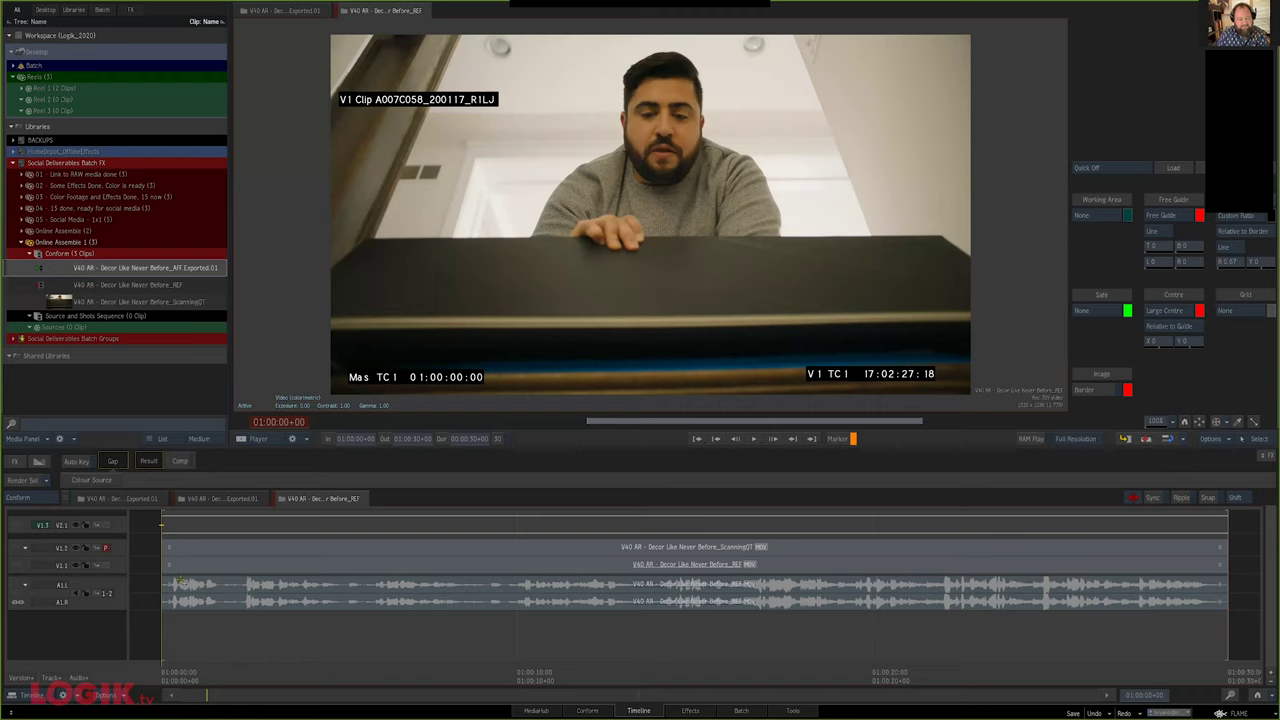
{"action": "key", "text": "ctrl+v"}
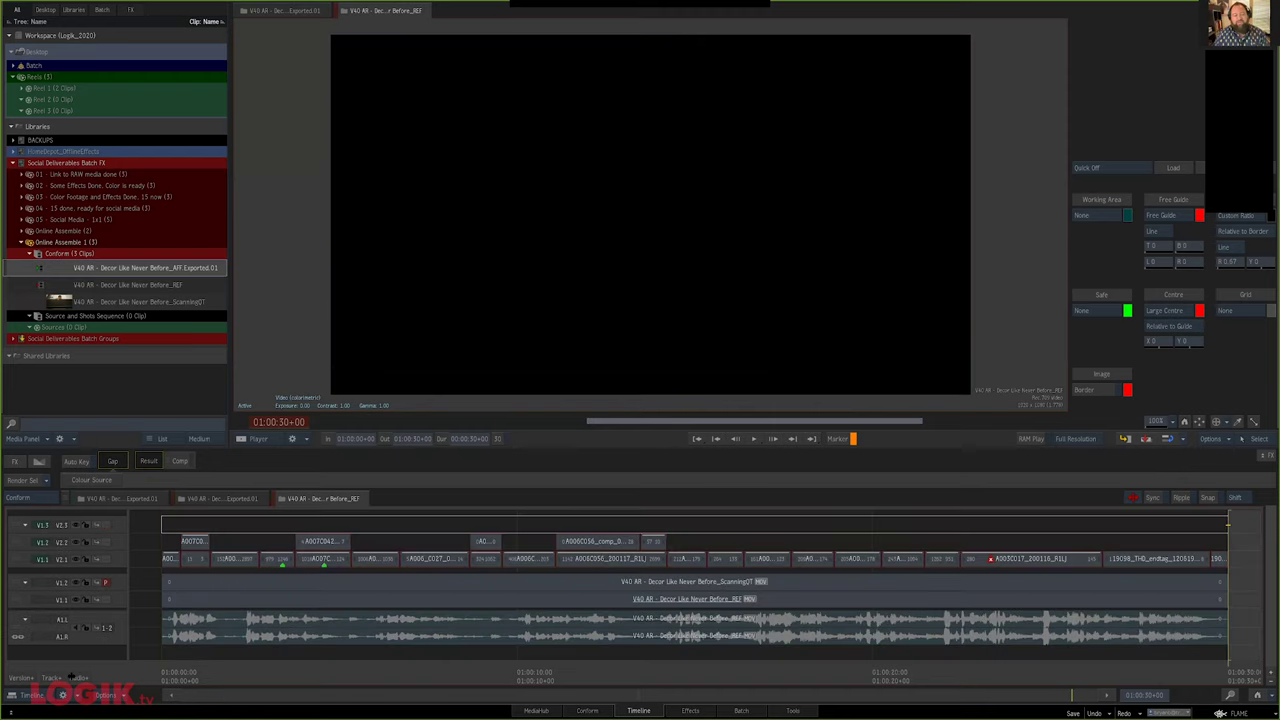
{"action": "key", "text": "Home"}
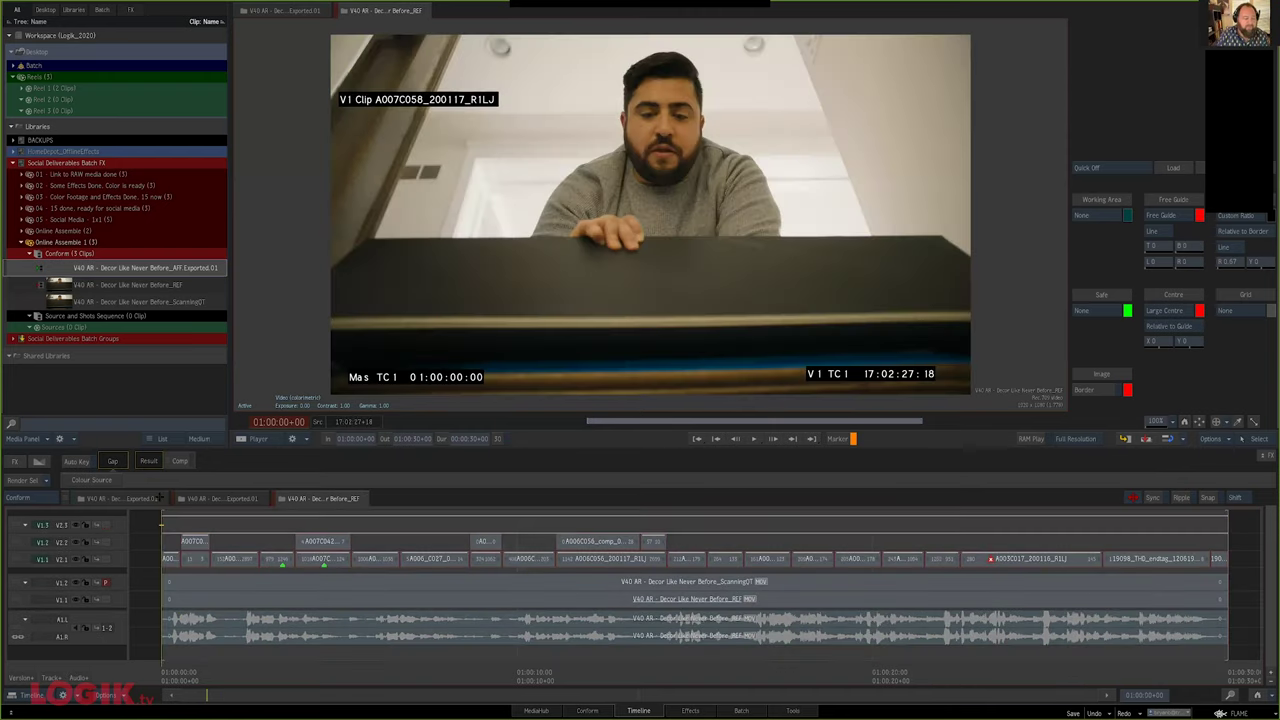
Delete the empty uppermost track of the new version and lock the reference video and audio tracks
{"action": "left_click", "coordinate": [15, 526]}
{"action": "key", "text": "Delete"}
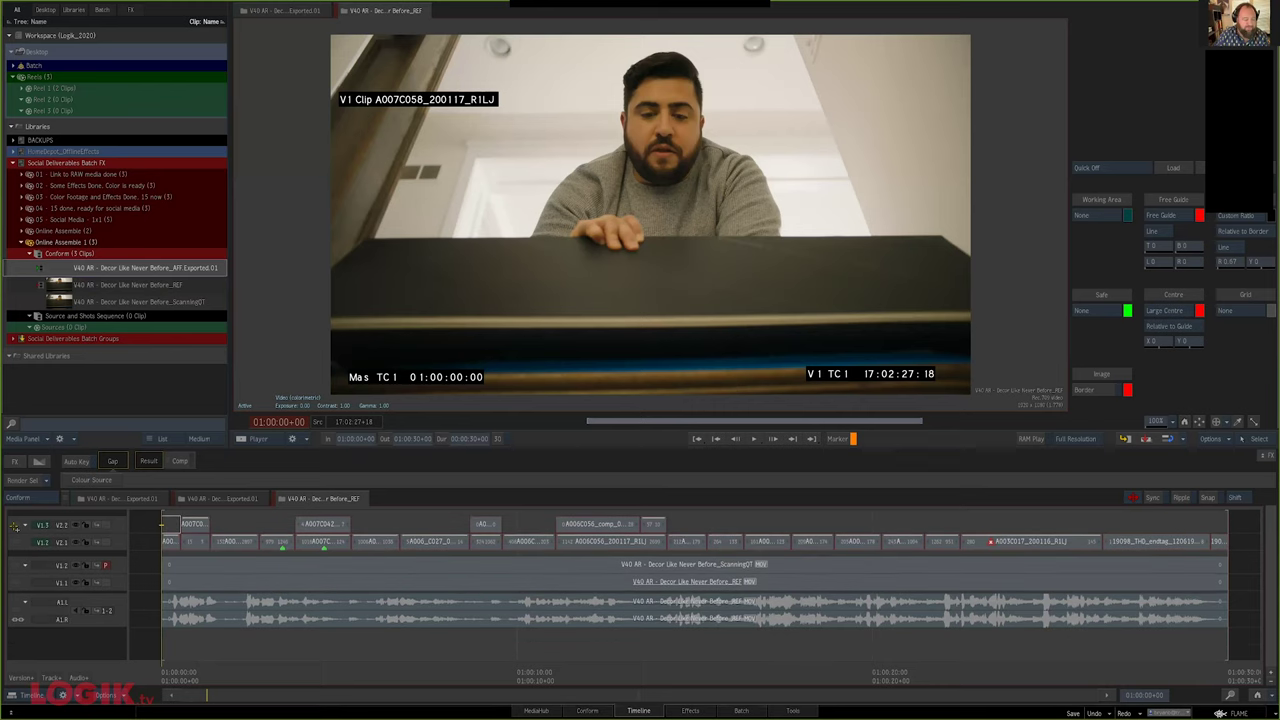
{"action": "left_click", "coordinate": [87, 565]}
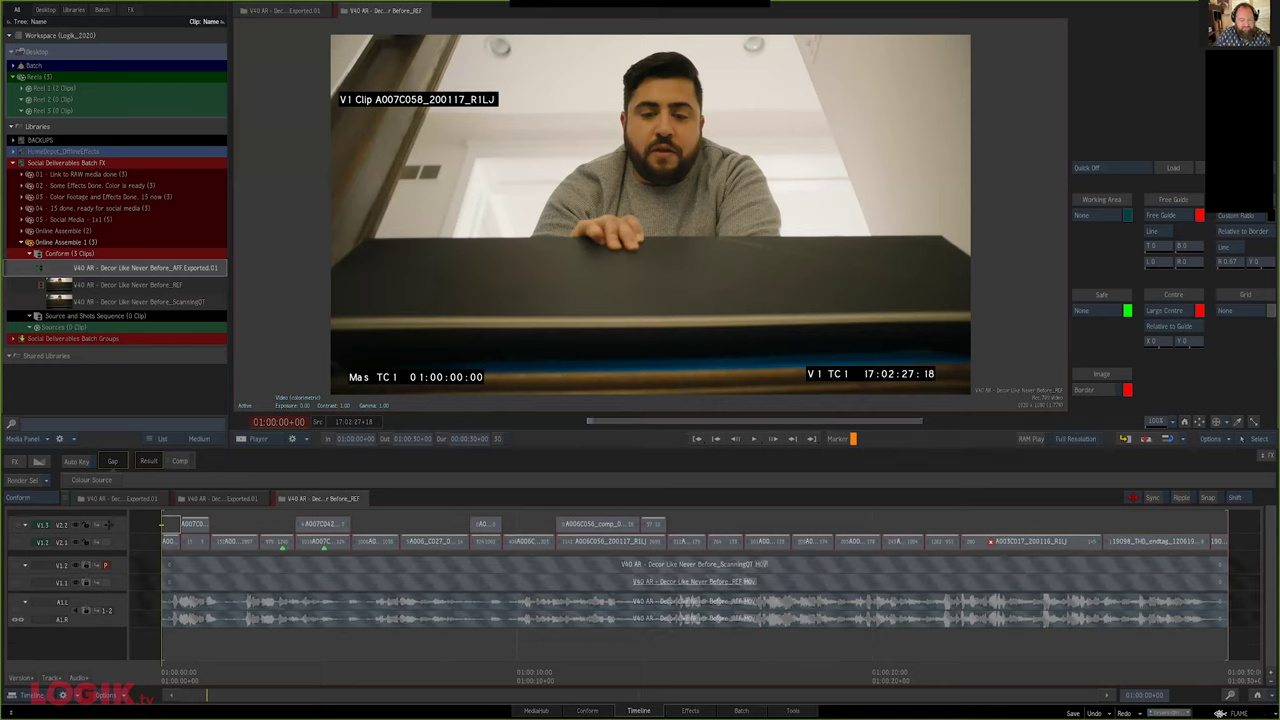
Examine the opening shots of the conform, comparing the two A007C053 layers and the shots after them with the burned-in reference names
{"action": "key", "text": "equal"}
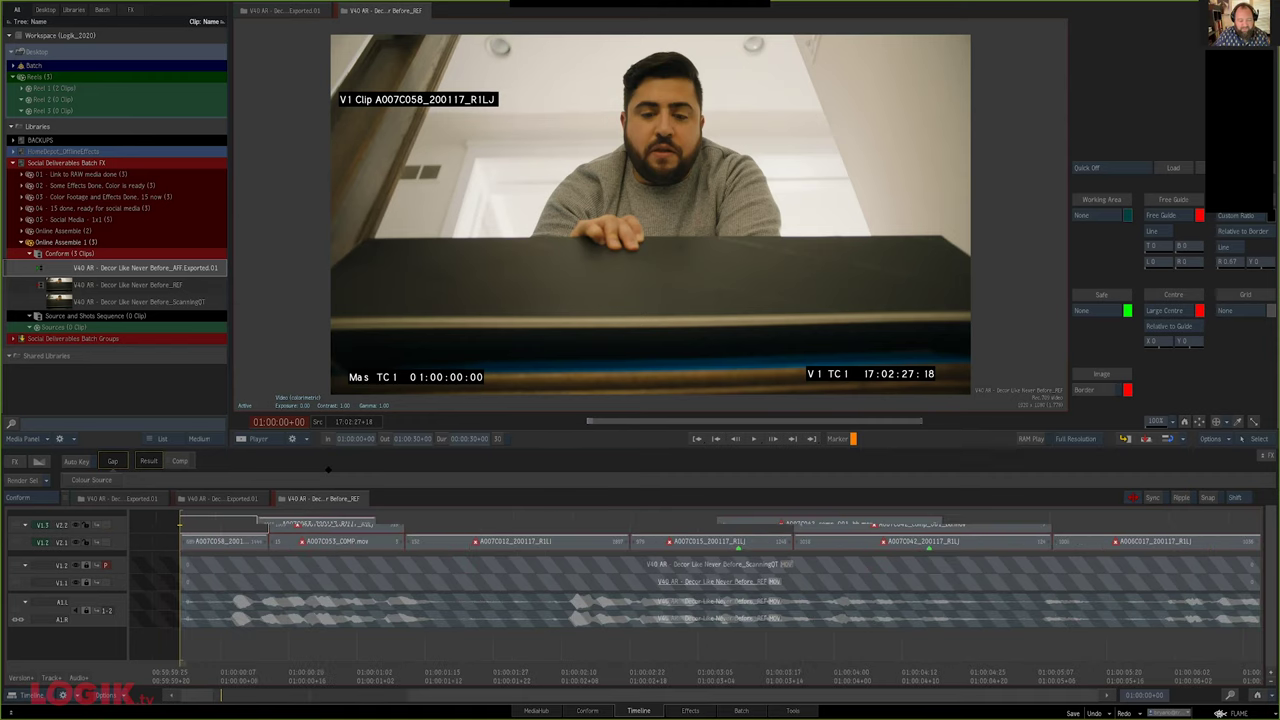
{"action": "scroll", "coordinate": [328, 468], "scroll_direction": "up", "scroll_amount": 2}
{"action": "key", "text": "Down"}
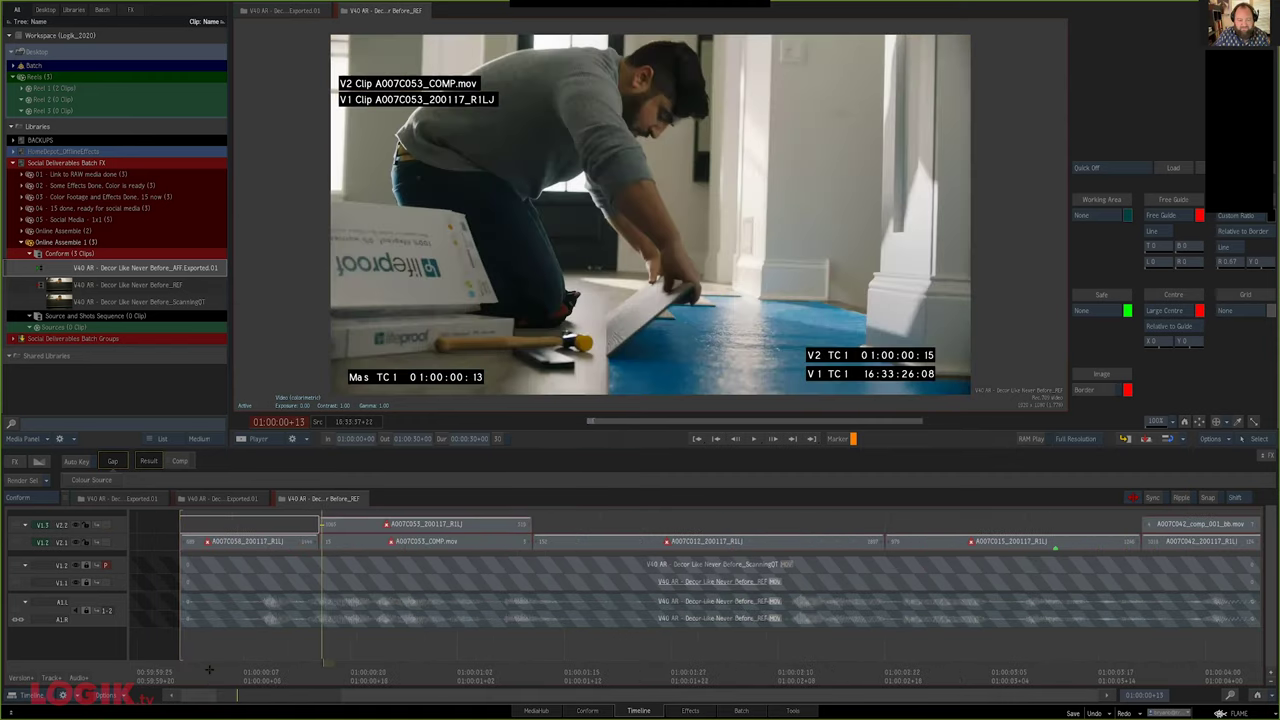
{"action": "key", "text": "Left"}
{"action": "left_click_drag", "start_coordinate": [369, 650], "coordinate": [332, 640]}
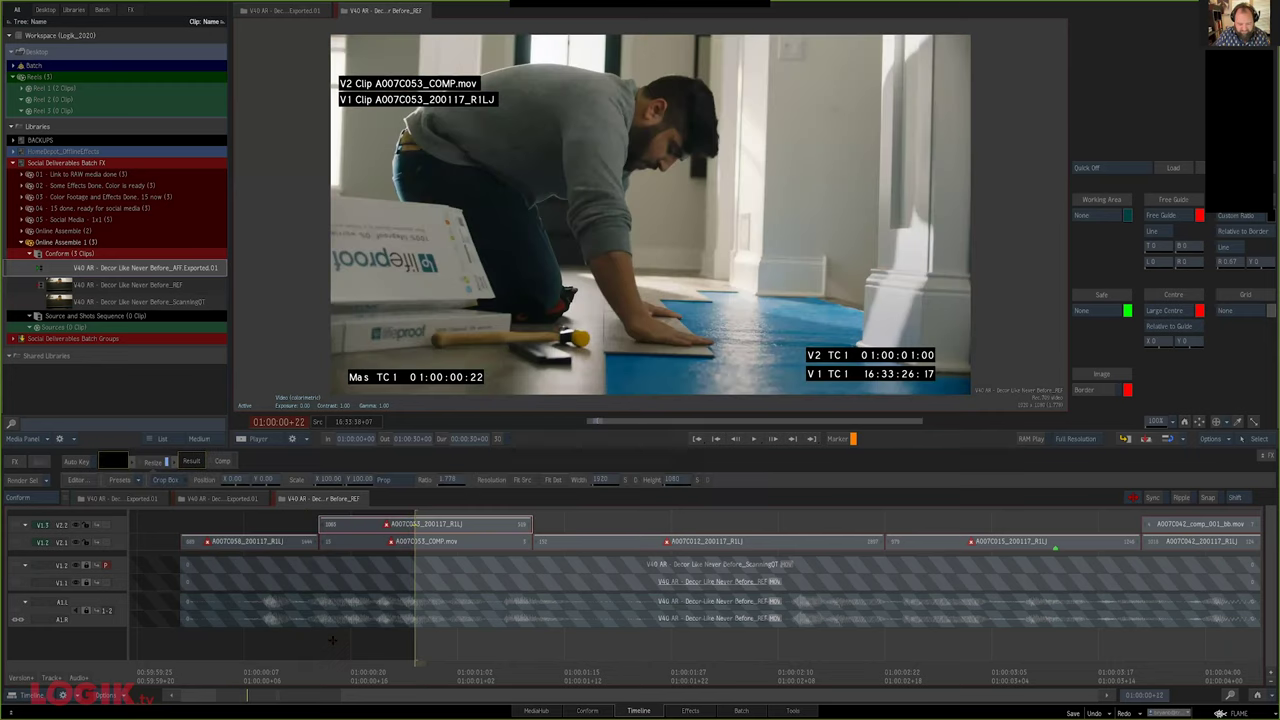
{"action": "left_click_drag", "start_coordinate": [410, 597], "coordinate": [404, 597]}
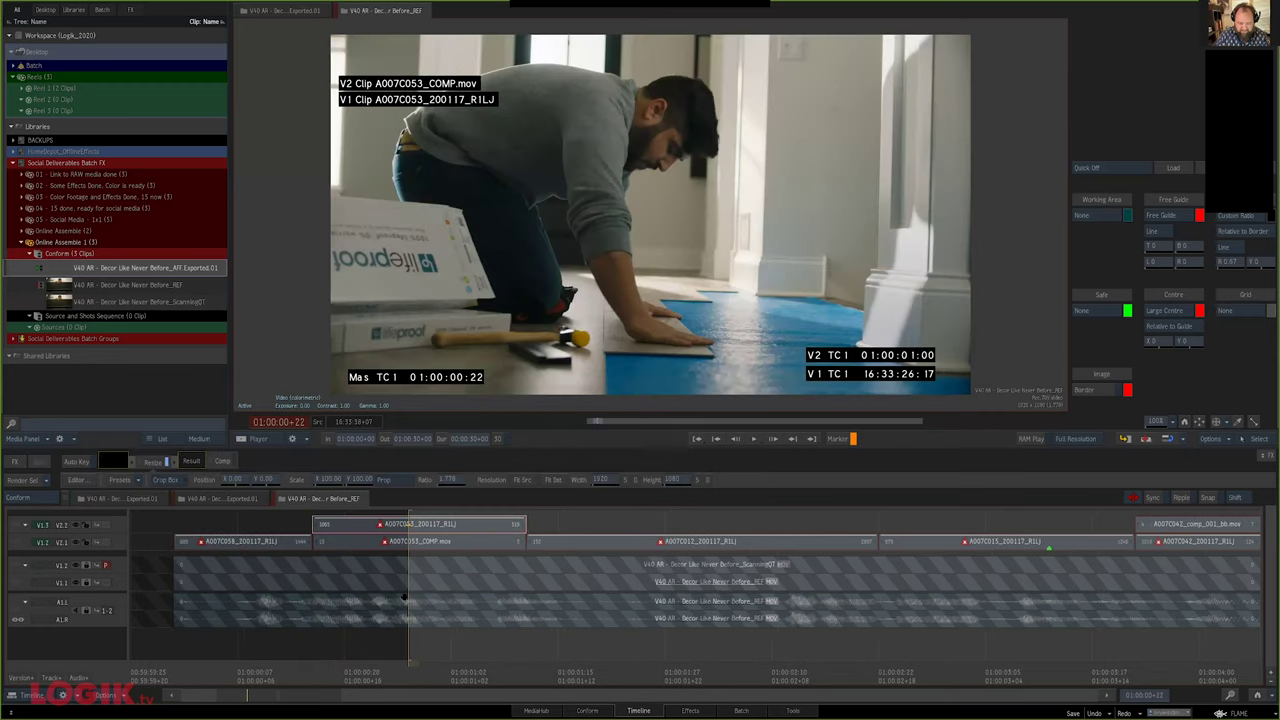
{"action": "scroll", "coordinate": [404, 597], "scroll_direction": "right", "scroll_amount": 5}
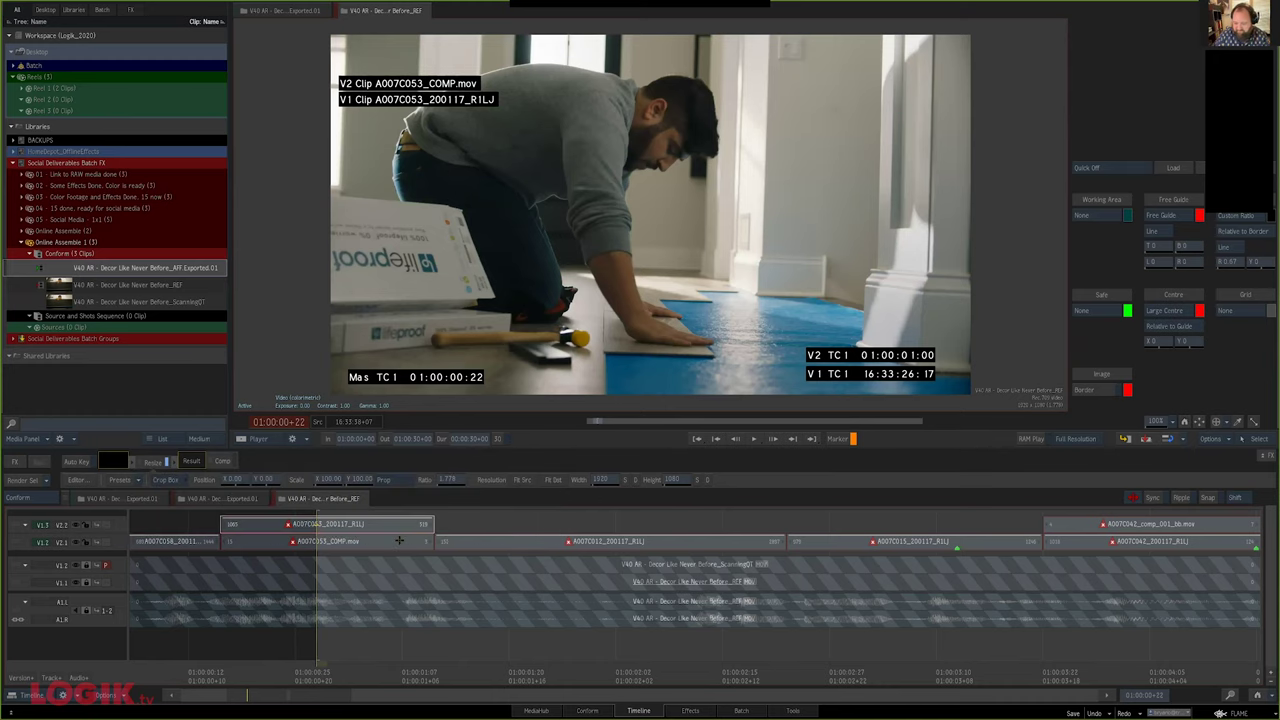
{"action": "left_click_drag", "start_coordinate": [735, 660], "coordinate": [918, 660]}
{"action": "left_click_drag", "start_coordinate": [735, 660], "coordinate": [1166, 660]}
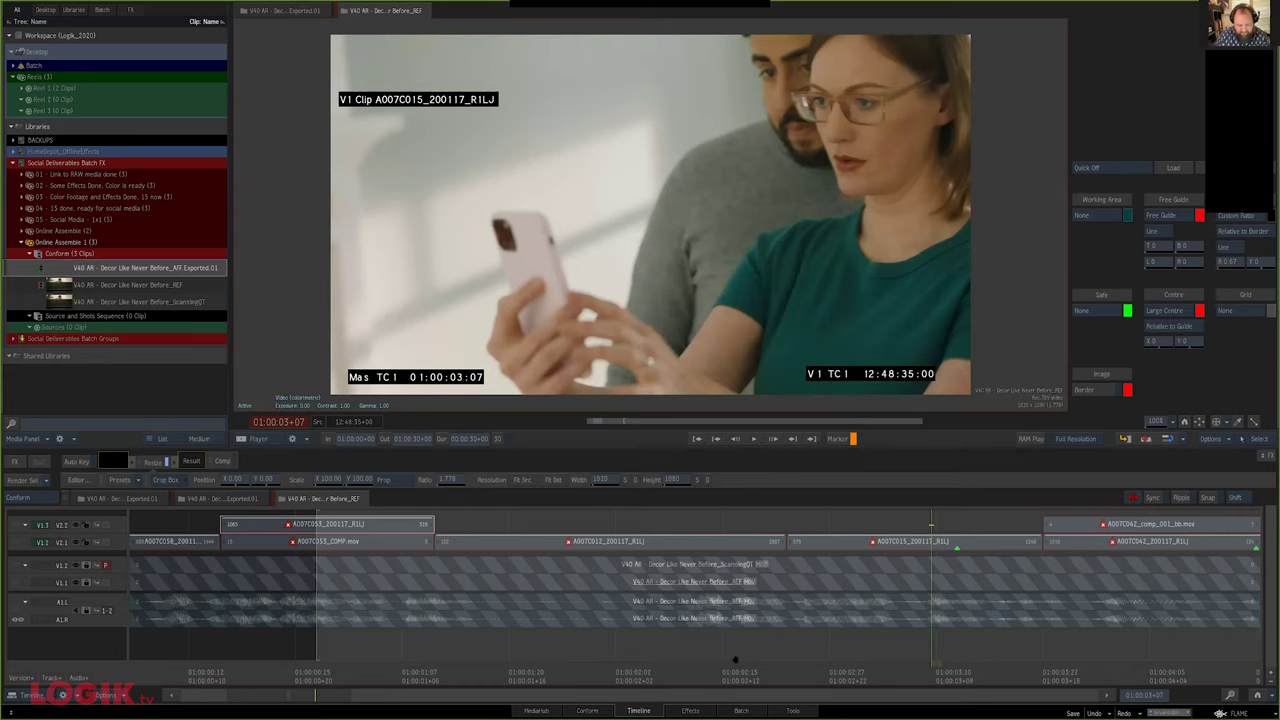
Check the A007C042 shot against the reference and remove its A007C042_comp_001_bb.mov segment from the upper track
{"action": "key", "text": "Up"}
{"action": "key", "text": "shift+Right"}
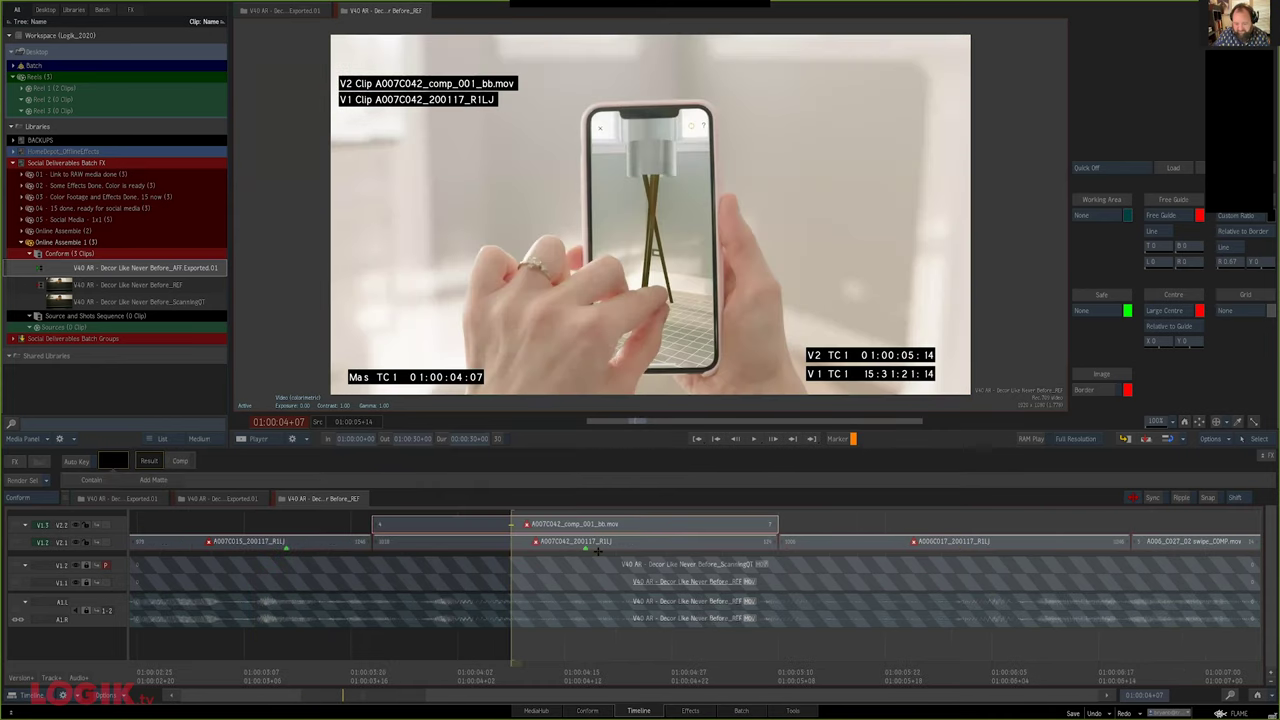
{"action": "scroll", "coordinate": [598, 551], "scroll_direction": "right", "scroll_amount": 1}
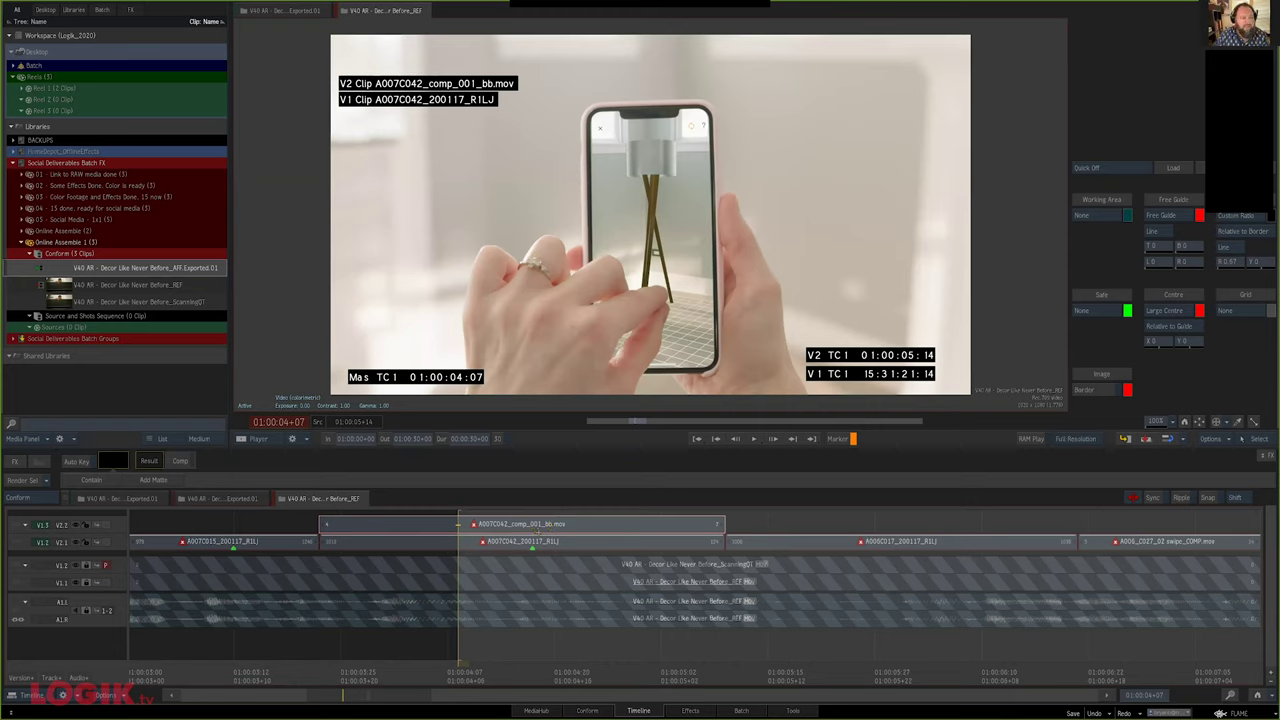
{"action": "left_click", "coordinate": [60, 150]}
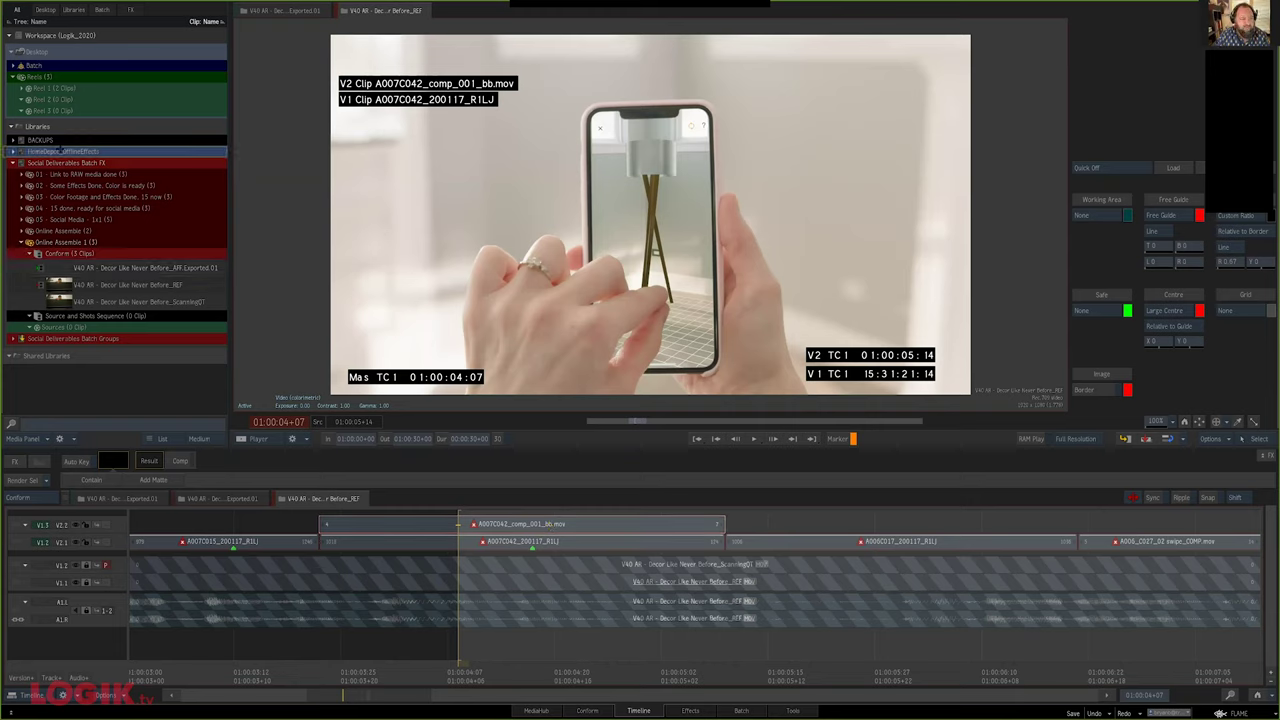
{"action": "left_click", "coordinate": [13, 152]}
{"action": "left_click", "coordinate": [13, 152]}
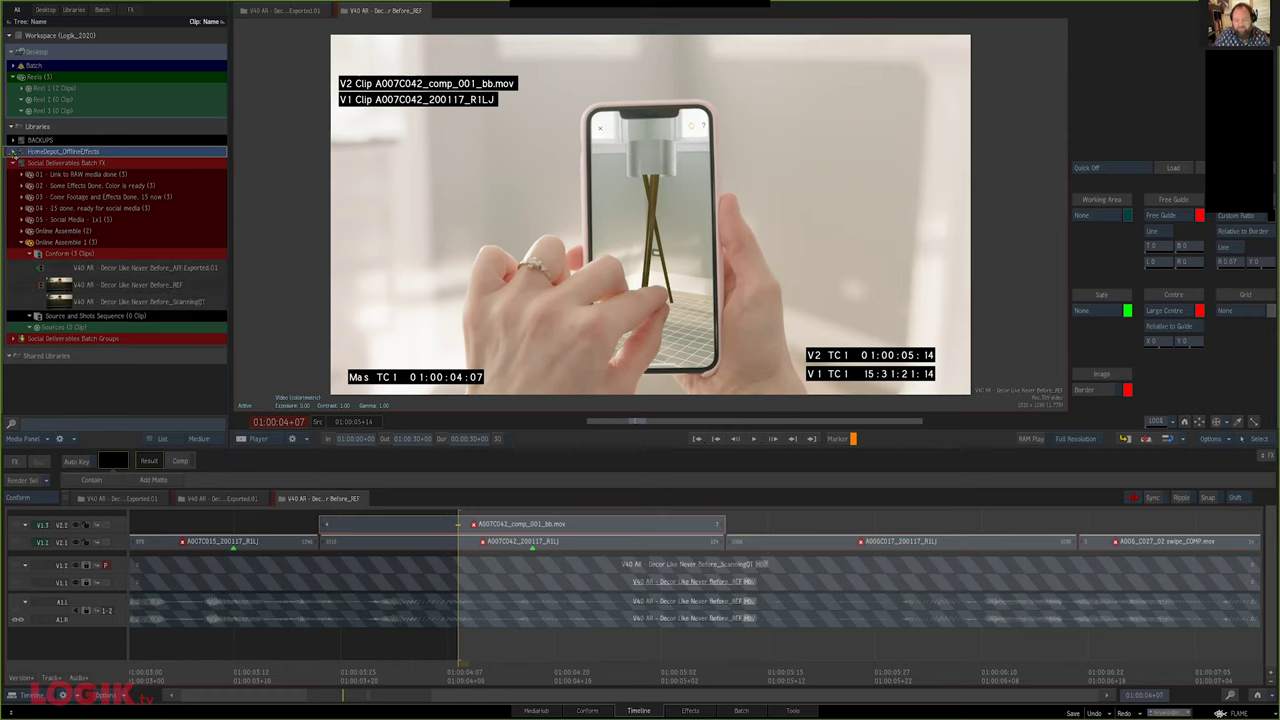
{"action": "left_click_drag", "start_coordinate": [577, 521], "coordinate": [580, 716]}
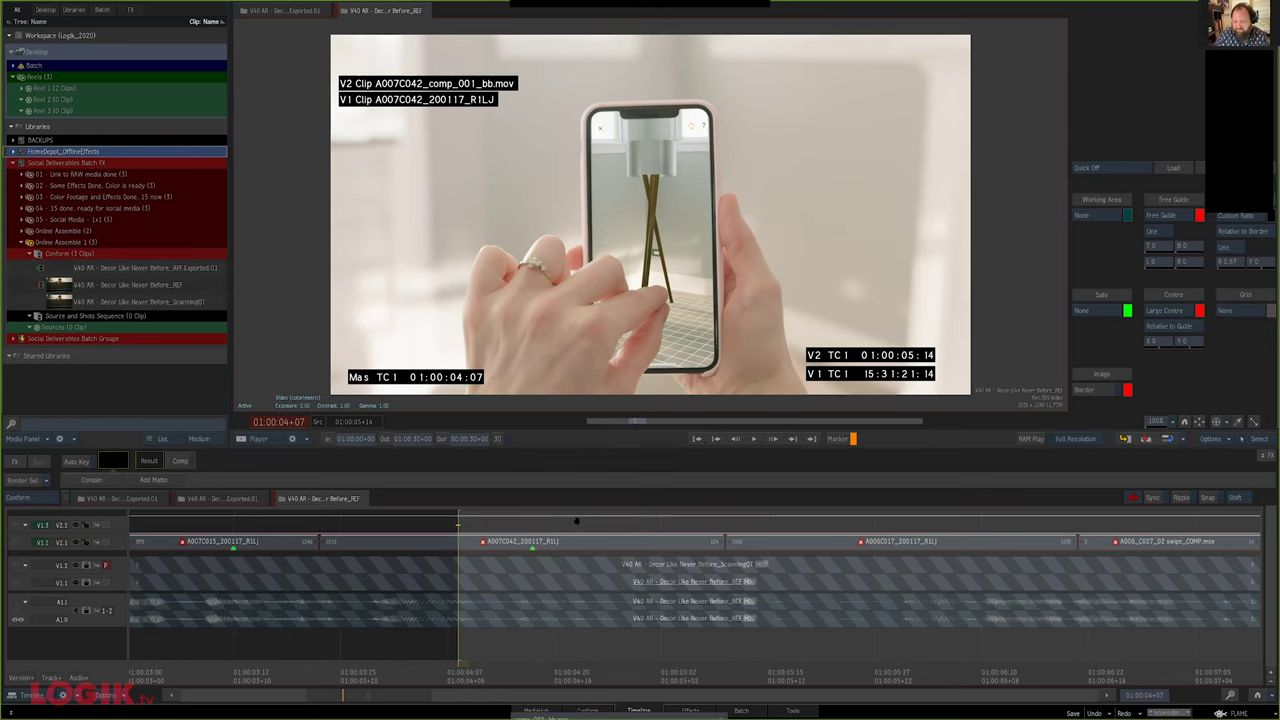
Check the A006C022 shot against the reference and remove its offline comp segment from the upper track
{"action": "key", "text": "Down"}
{"action": "left_click_drag", "start_coordinate": [1254, 663], "coordinate": [359, 663]}
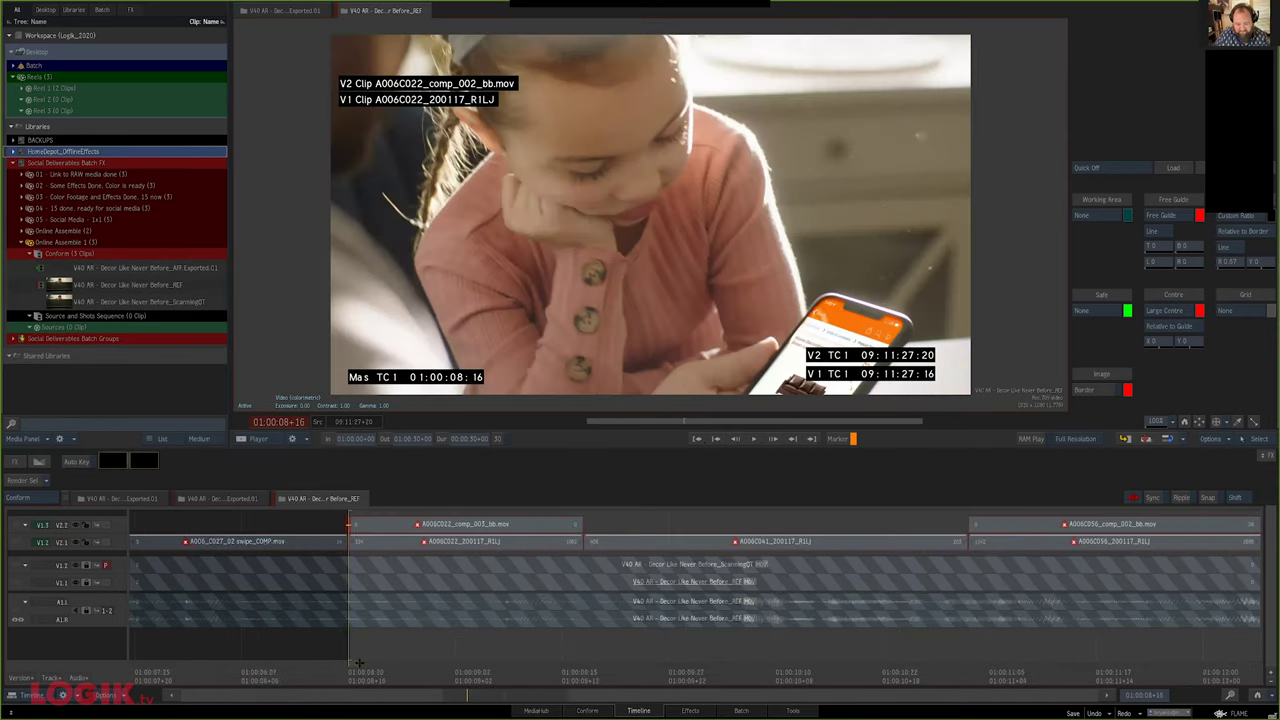
{"action": "key", "text": "space"}
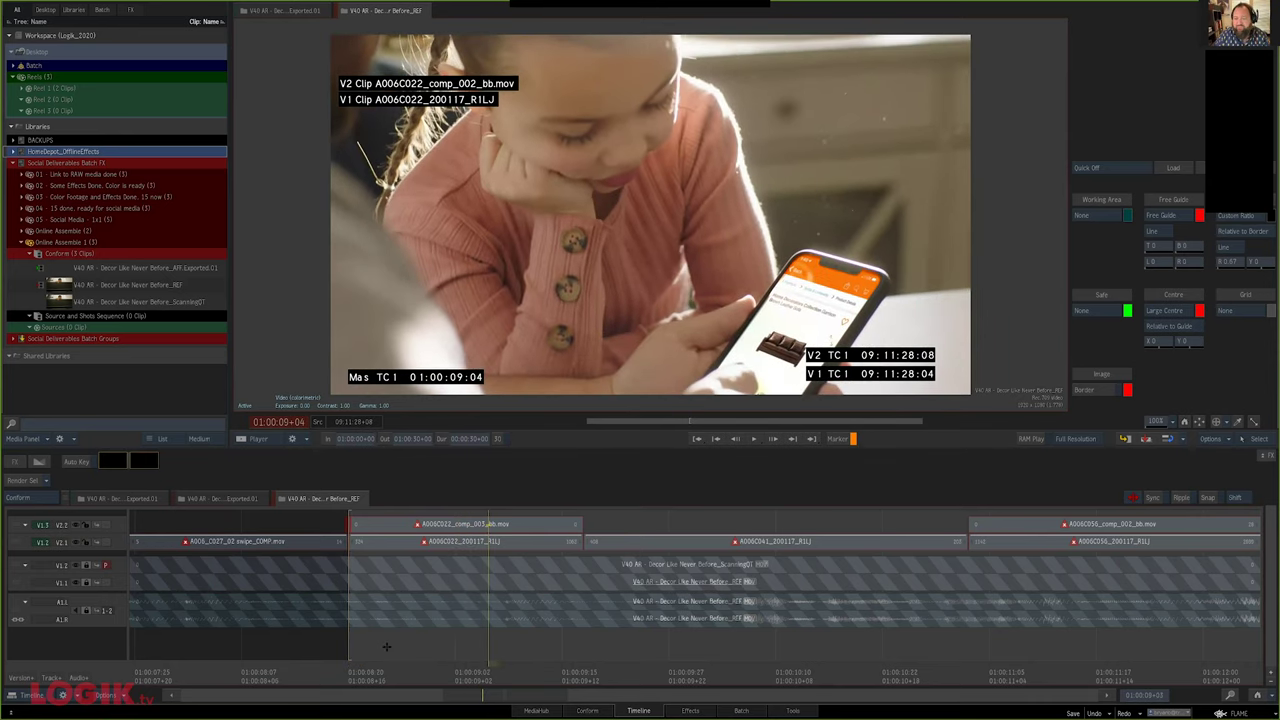
{"action": "left_click_drag", "start_coordinate": [516, 650], "coordinate": [549, 645]}
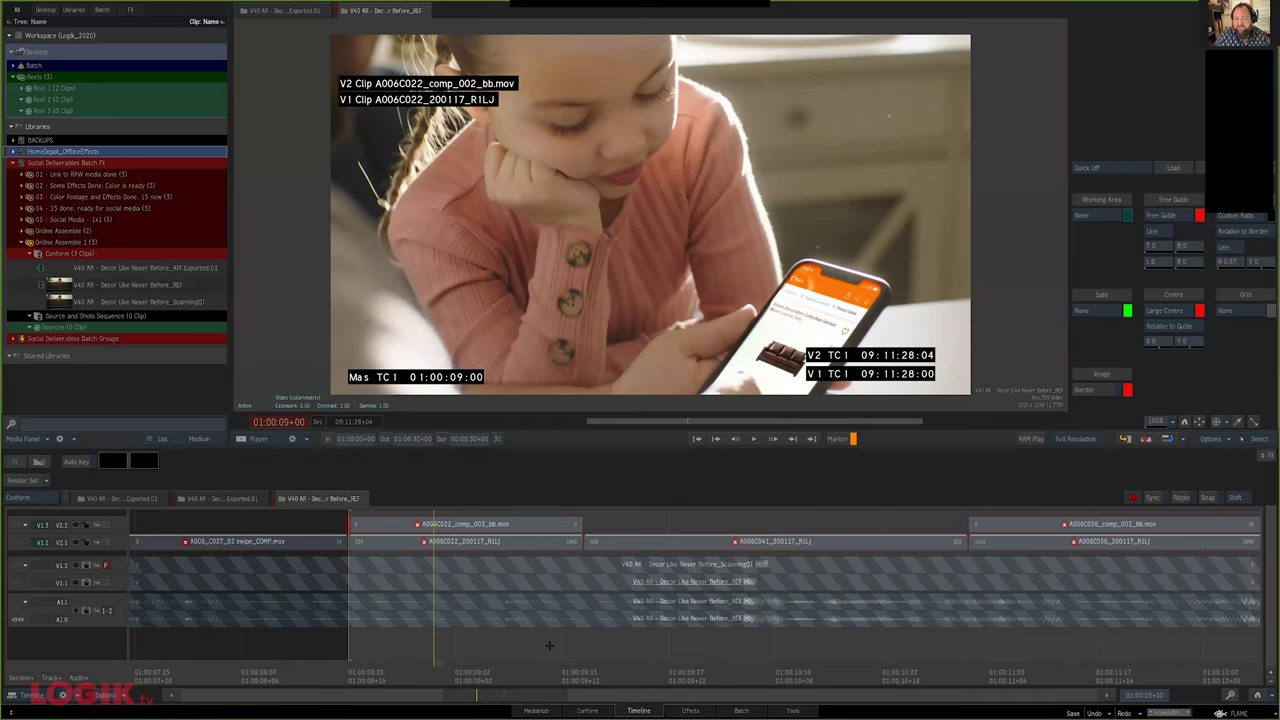
{"action": "key", "text": "Left"}
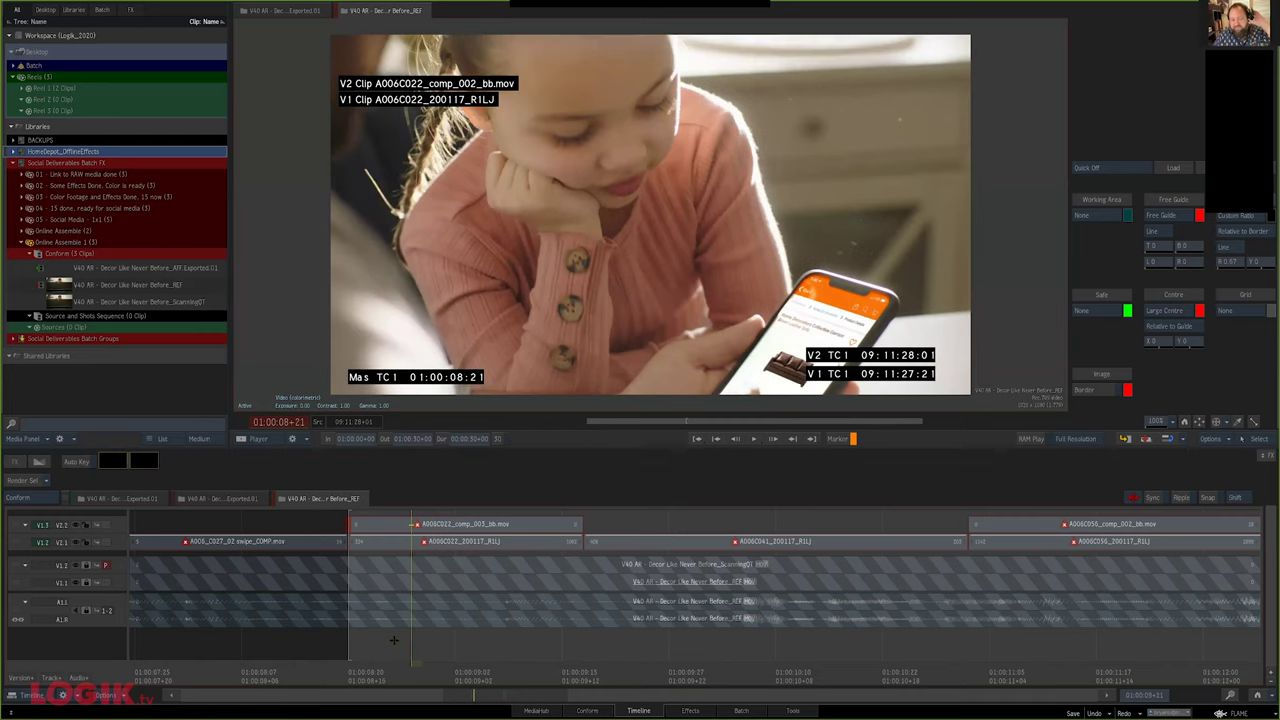
{"action": "key", "text": "Left"}
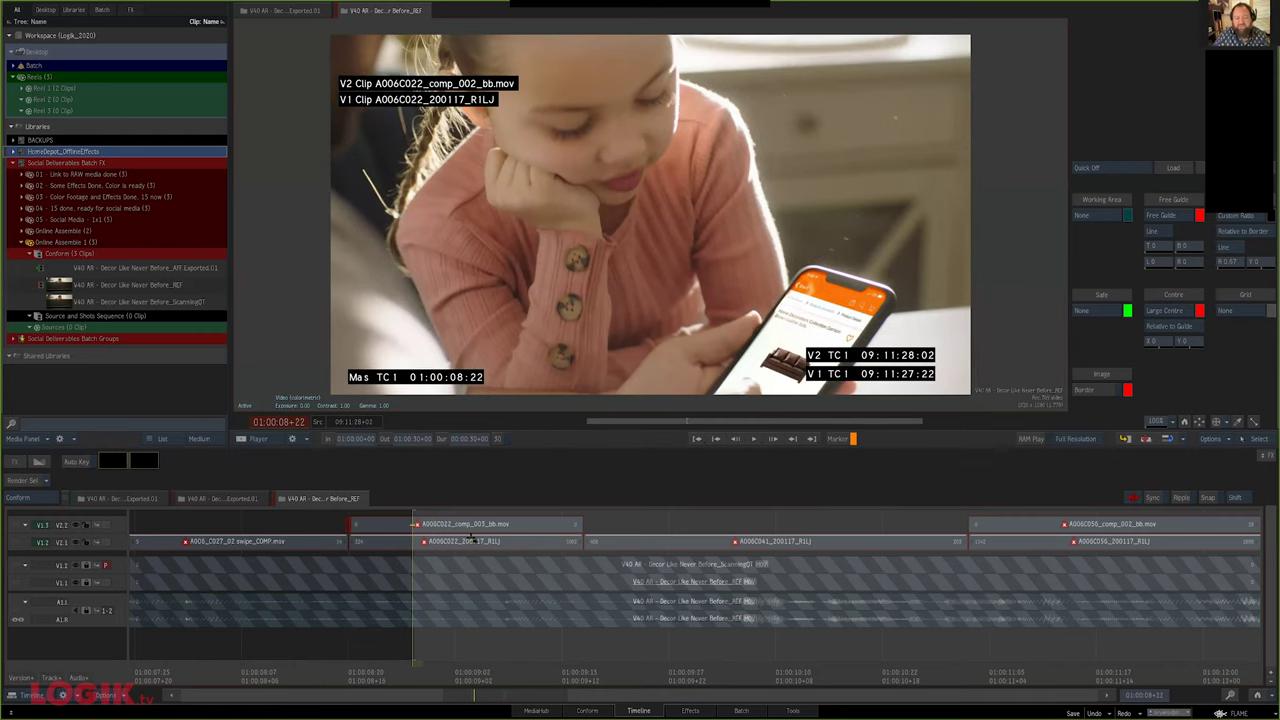
{"action": "left_click", "coordinate": [466, 530]}
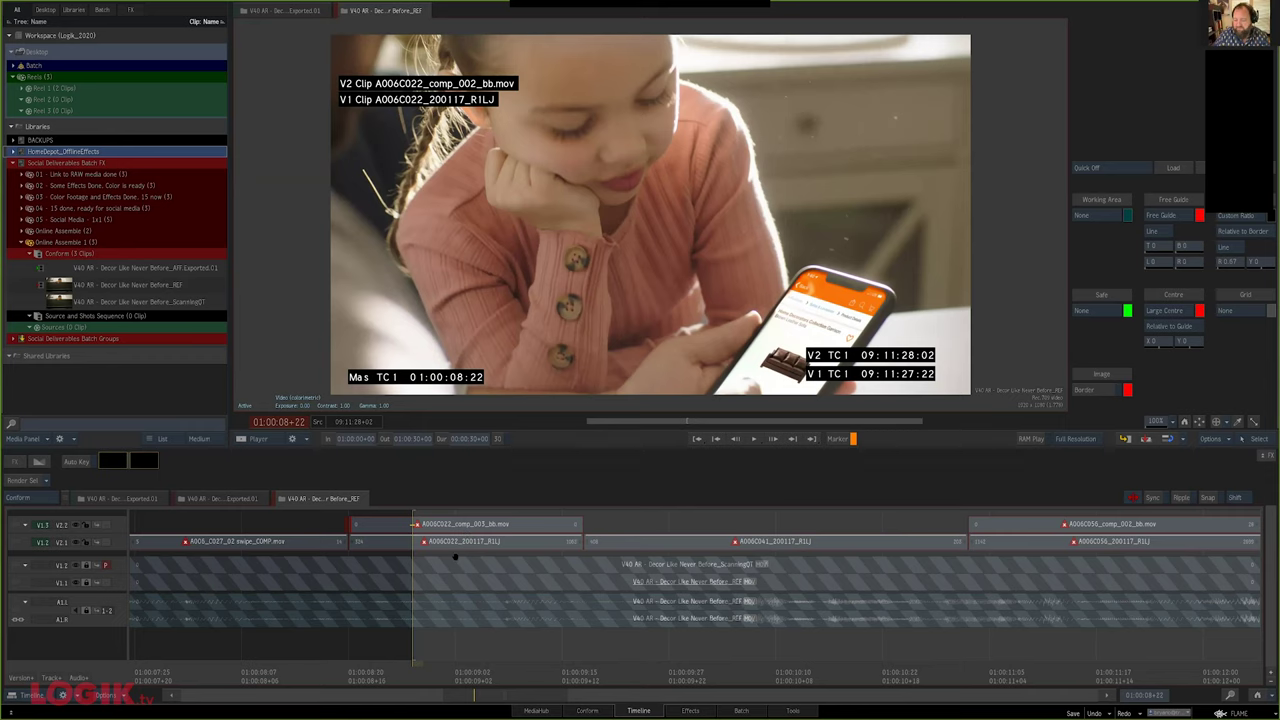
{"action": "key", "text": "Delete"}
Check the A006C056 shot against the reference and remove its A006C056_comp_002_bb.mov segments from the upper track
{"action": "scroll", "coordinate": [913, 599], "scroll_direction": "right", "scroll_amount": 5}
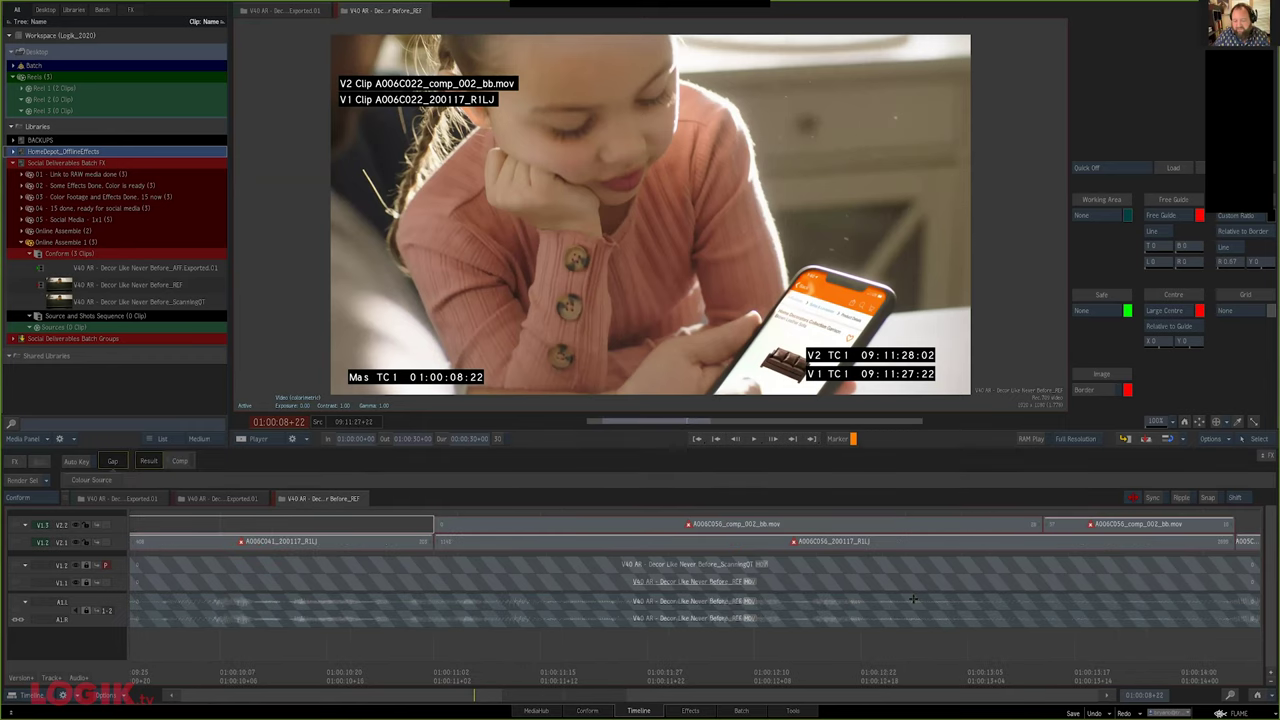
{"action": "left_click_drag", "start_coordinate": [429, 680], "coordinate": [597, 680]}
{"action": "left_click_drag", "start_coordinate": [429, 680], "coordinate": [779, 677]}
{"action": "scroll", "coordinate": [779, 677], "scroll_direction": "right", "scroll_amount": 3}
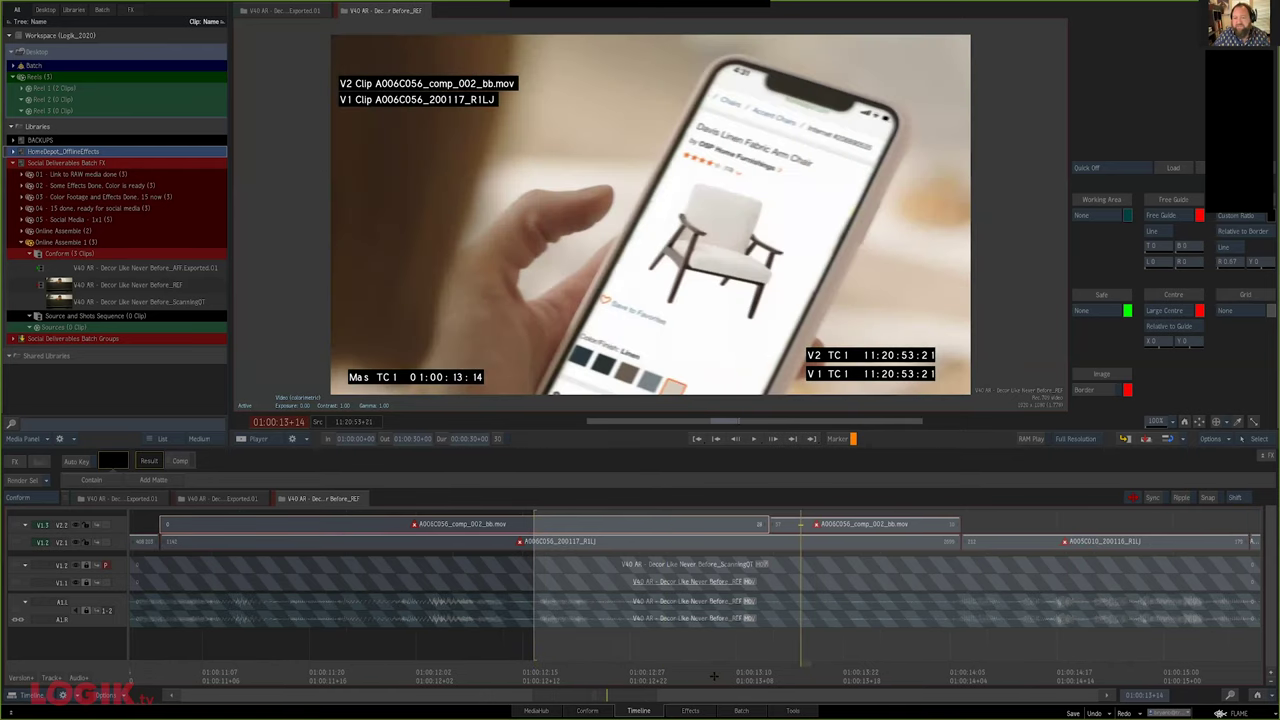
{"action": "key", "text": "Left"}
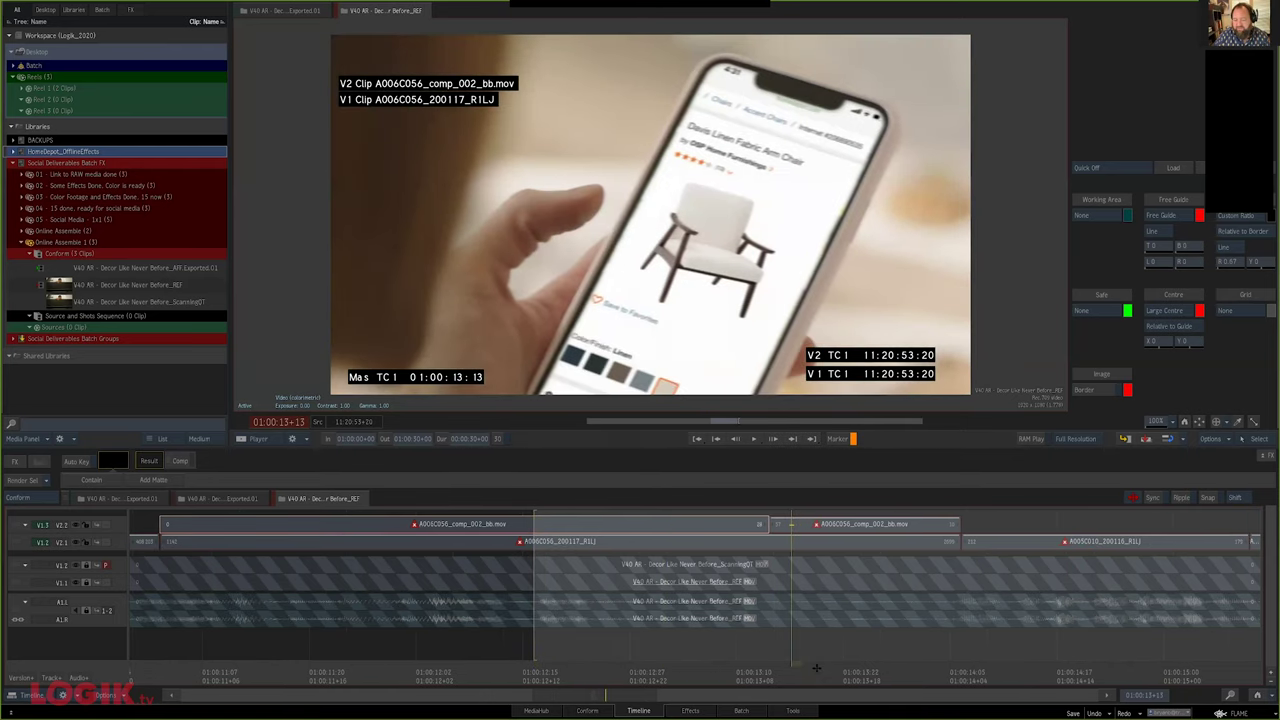
{"action": "key", "text": "i"}
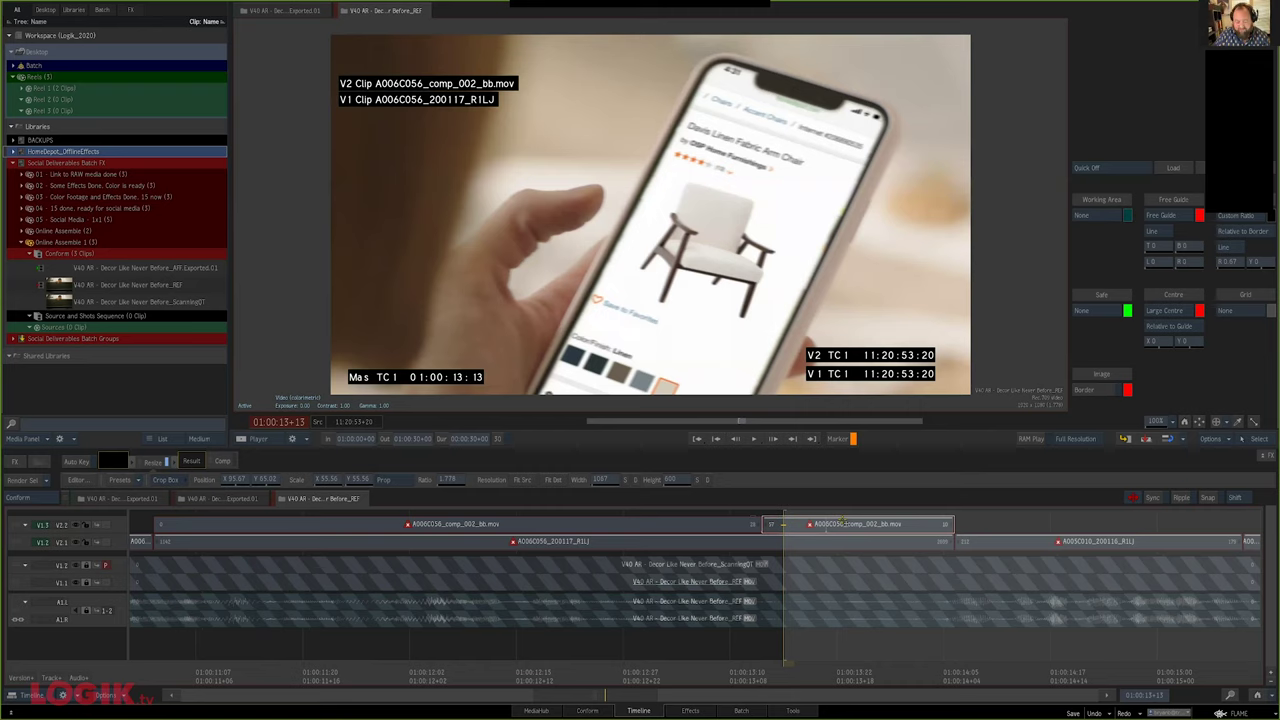
{"action": "key", "text": "ctrl+a"}
{"action": "key", "text": "Delete"}
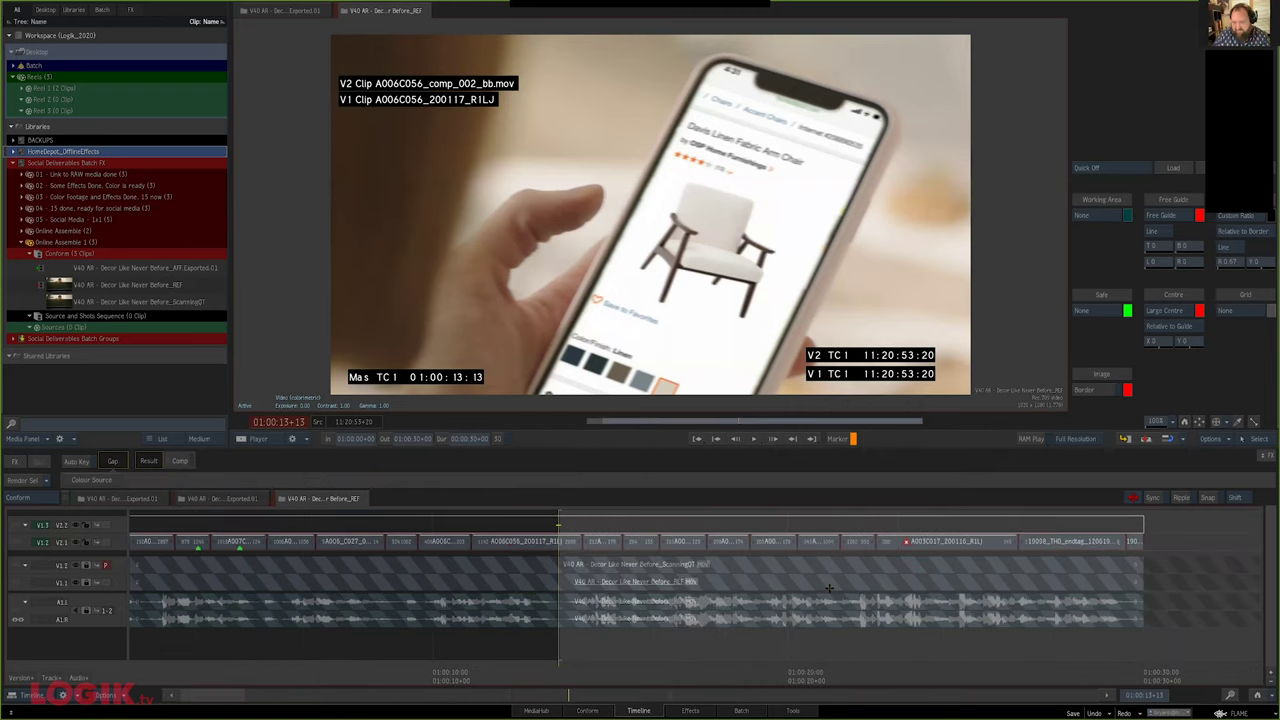
Examine the rest of the conform through the end tag, then return to the start of the sequence
{"action": "left_click_drag", "start_coordinate": [562, 673], "coordinate": [685, 673]}
{"action": "key", "text": "Down"}
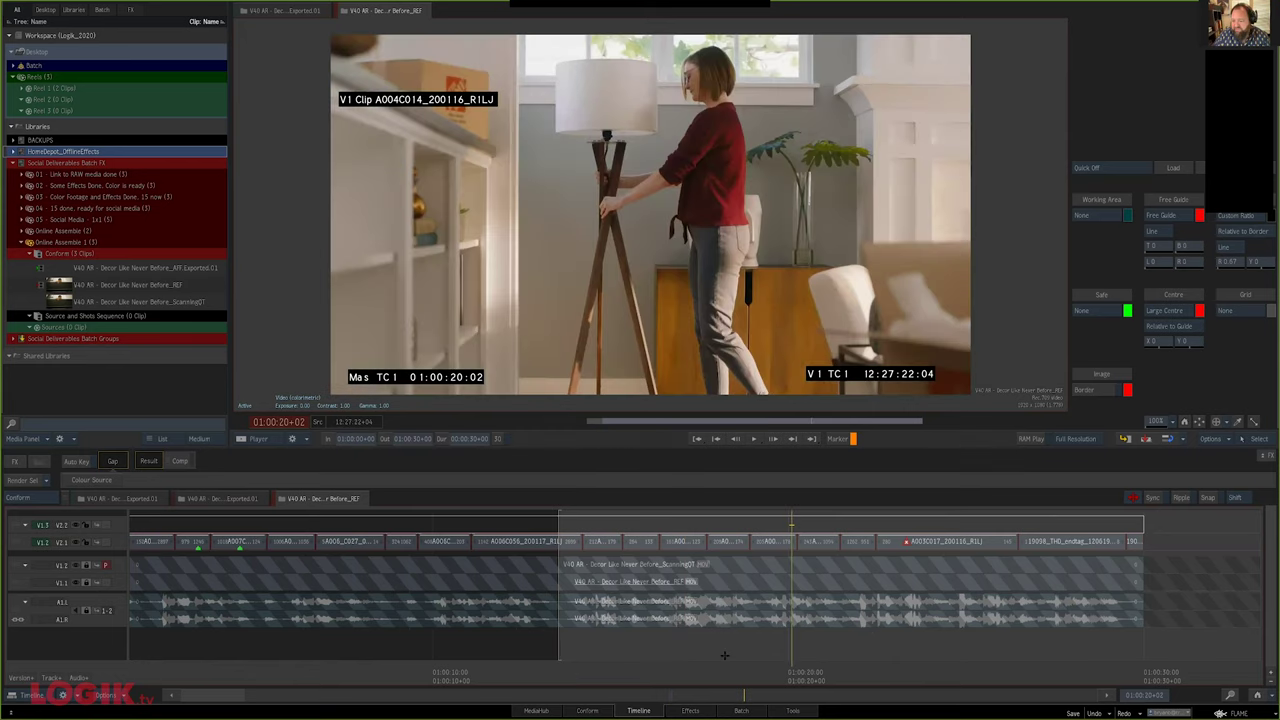
{"action": "key", "text": "Down"}
{"action": "key", "text": "Down"}
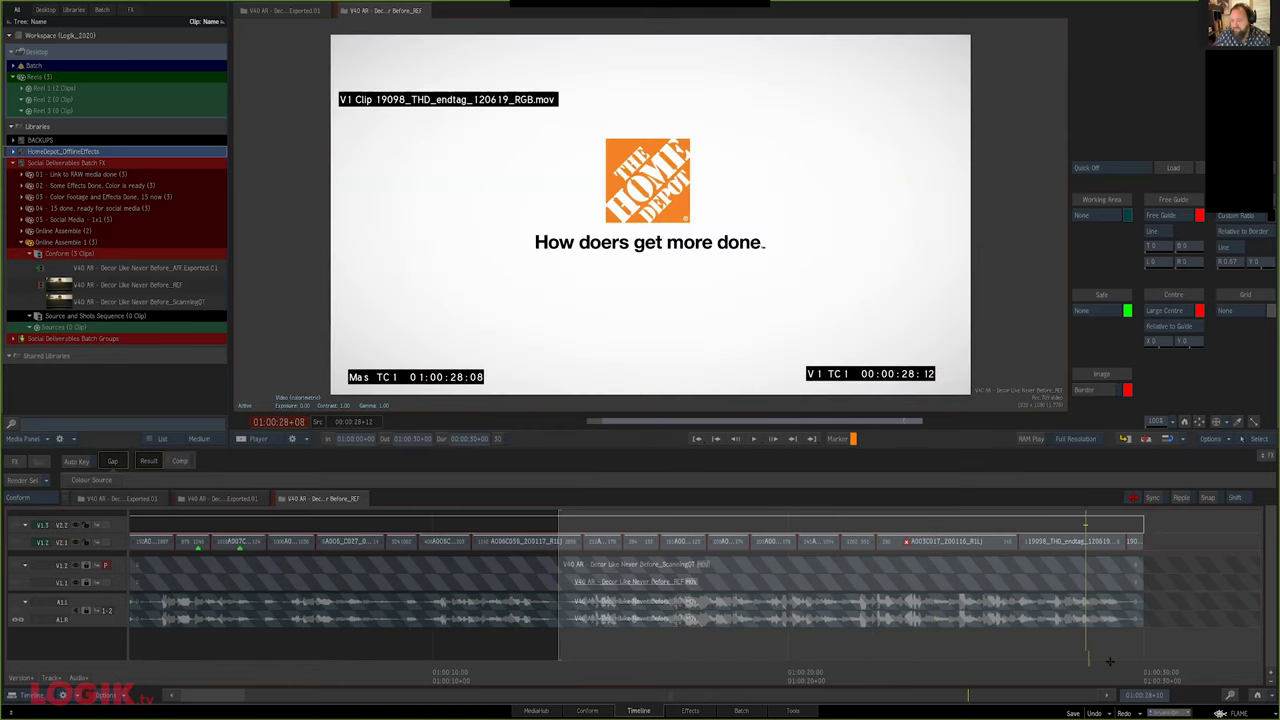
{"action": "key", "text": "Right"}
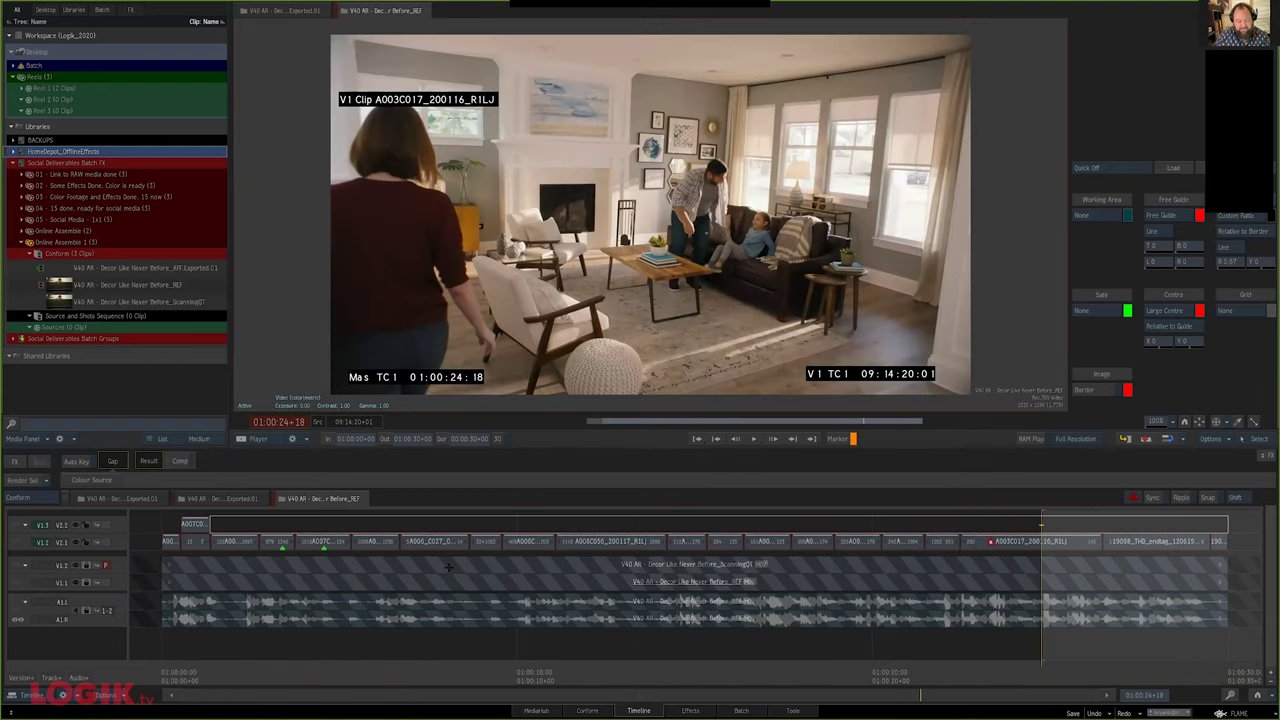
{"action": "key", "text": "Home"}
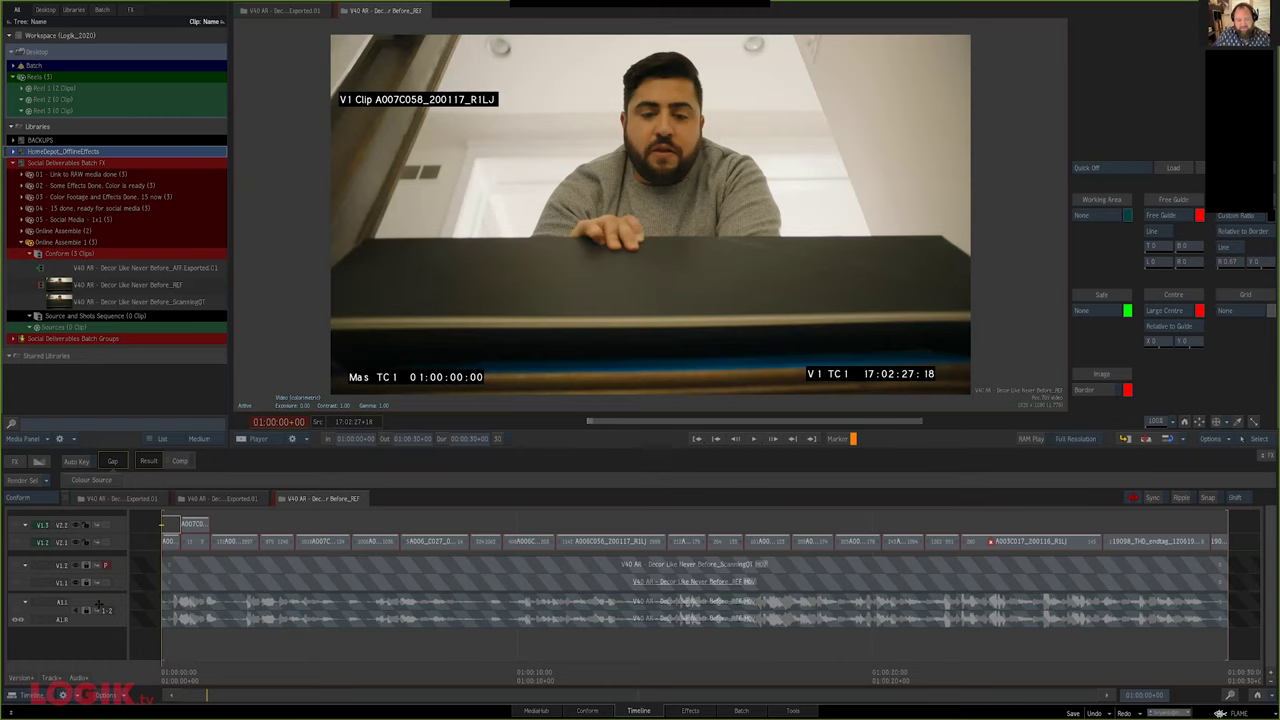
In the conform view, limit the handles to 12 frames and create a sources sequence
{"action": "key", "text": "shift+F2"}
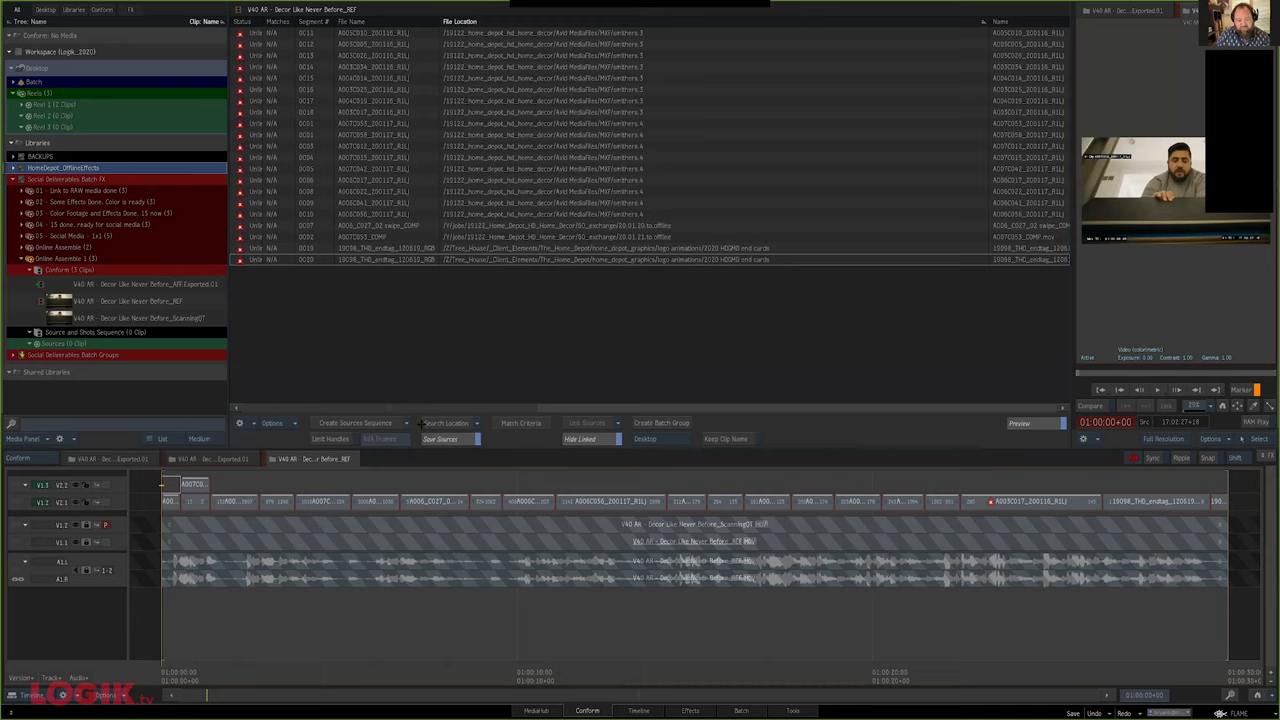
{"action": "left_click", "coordinate": [288, 424]}
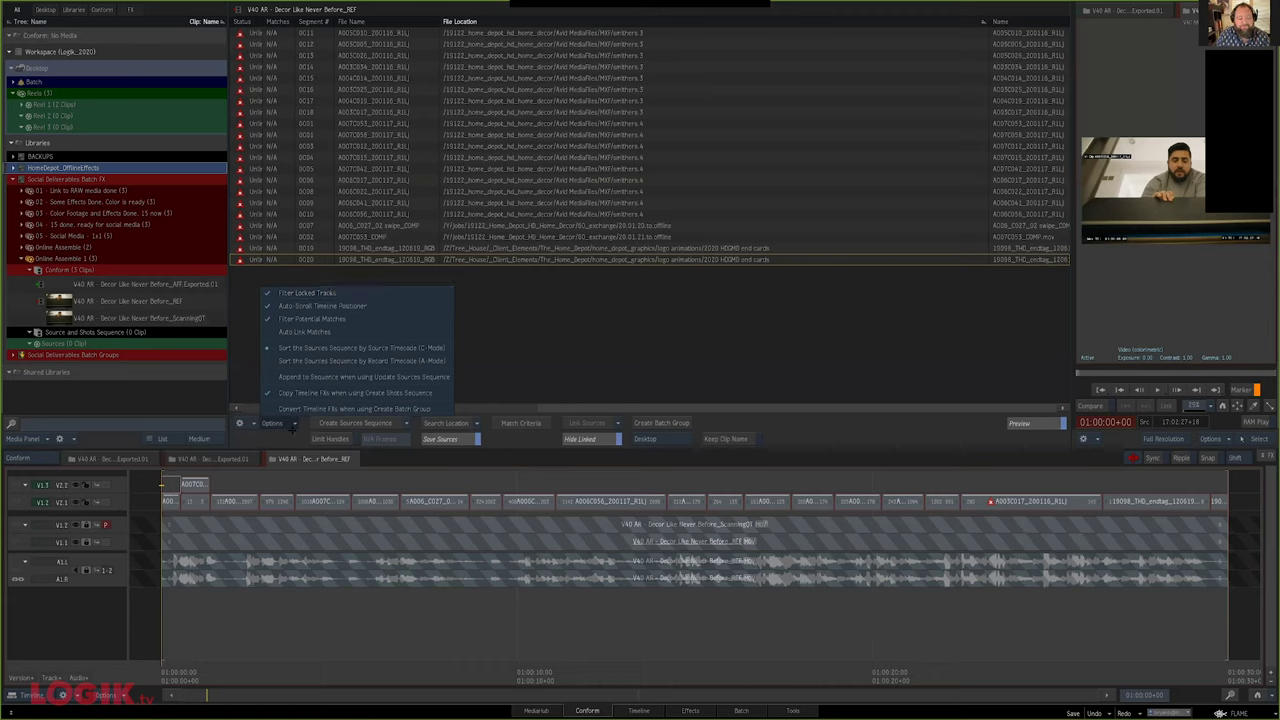
{"action": "left_click", "coordinate": [291, 429]}
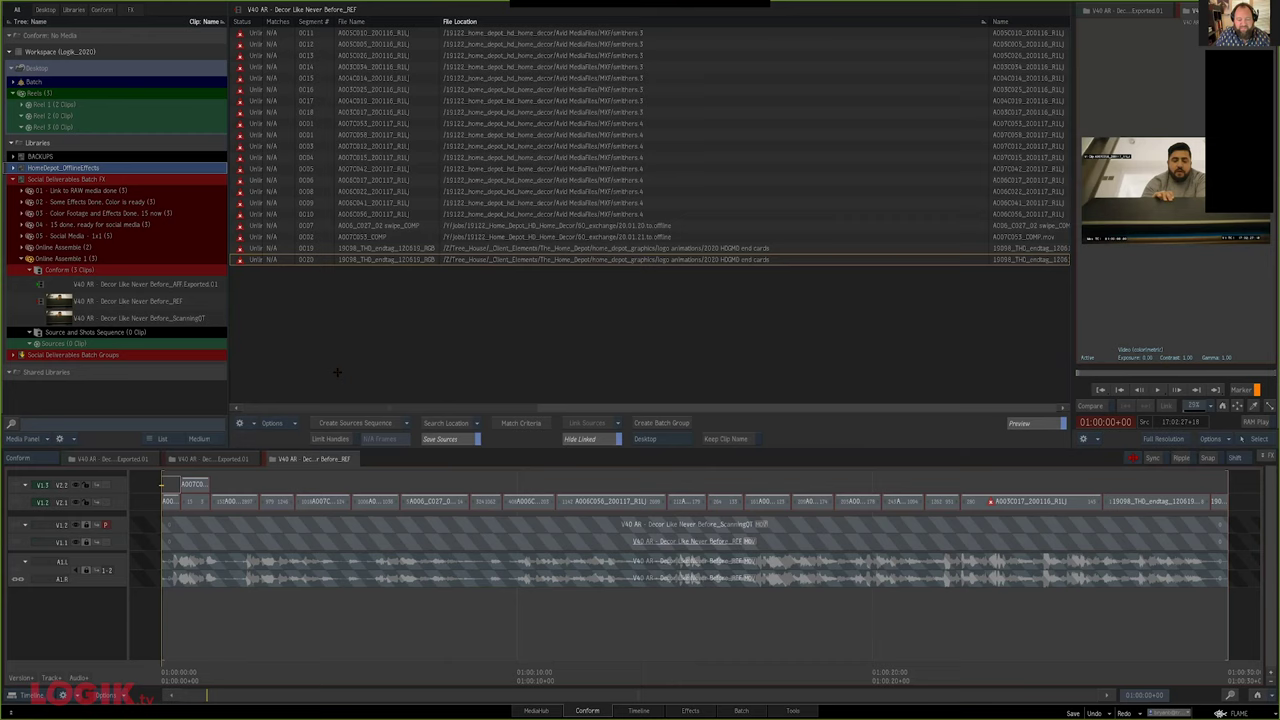
{"action": "left_click", "coordinate": [334, 439]}
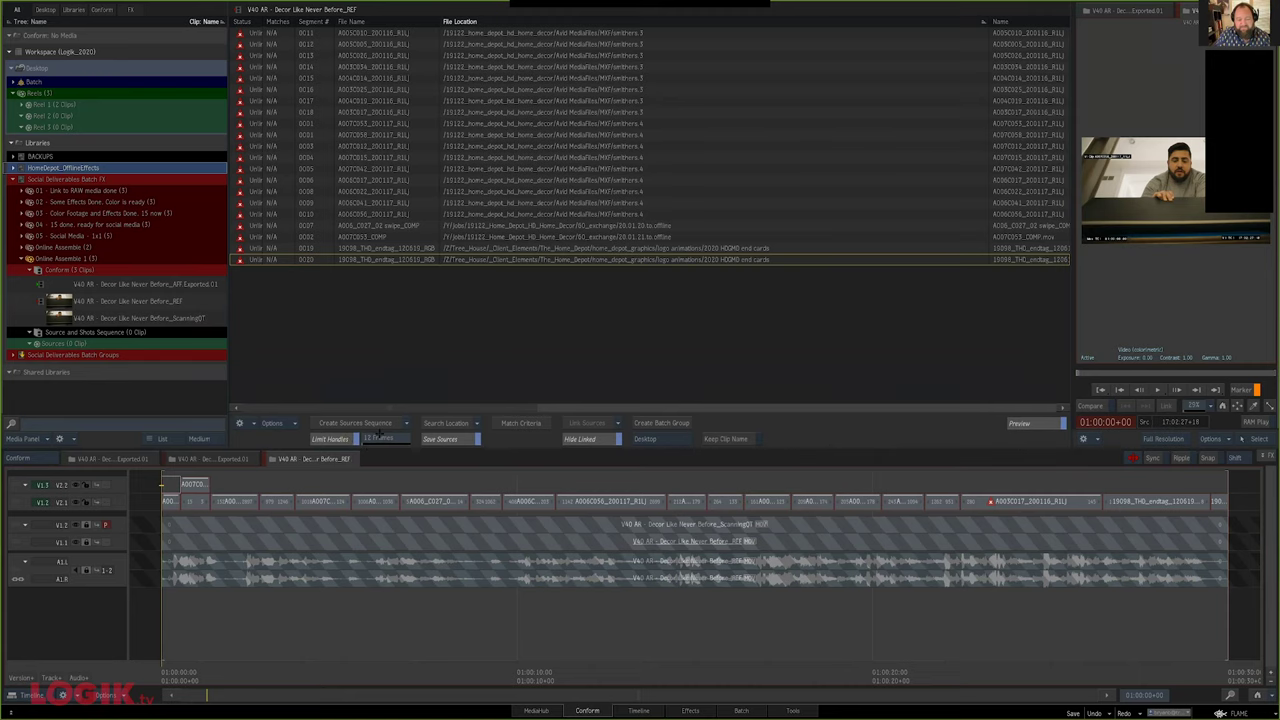
{"action": "left_click", "coordinate": [356, 423]}
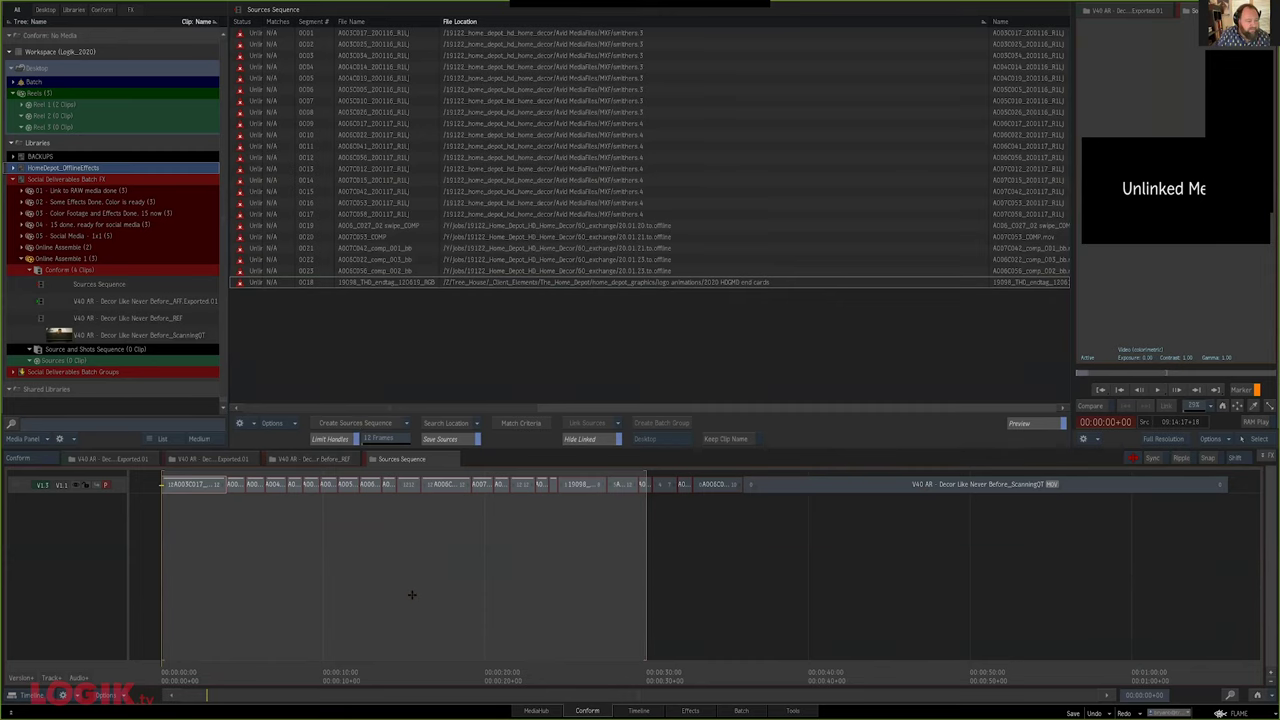
Undo the sources sequence, remove the exported AAF and ScanningQT clips from the Conform reel, and reopen the REF sequence
{"action": "key", "text": "ctrl+z"}
{"action": "left_click", "coordinate": [62, 286]}
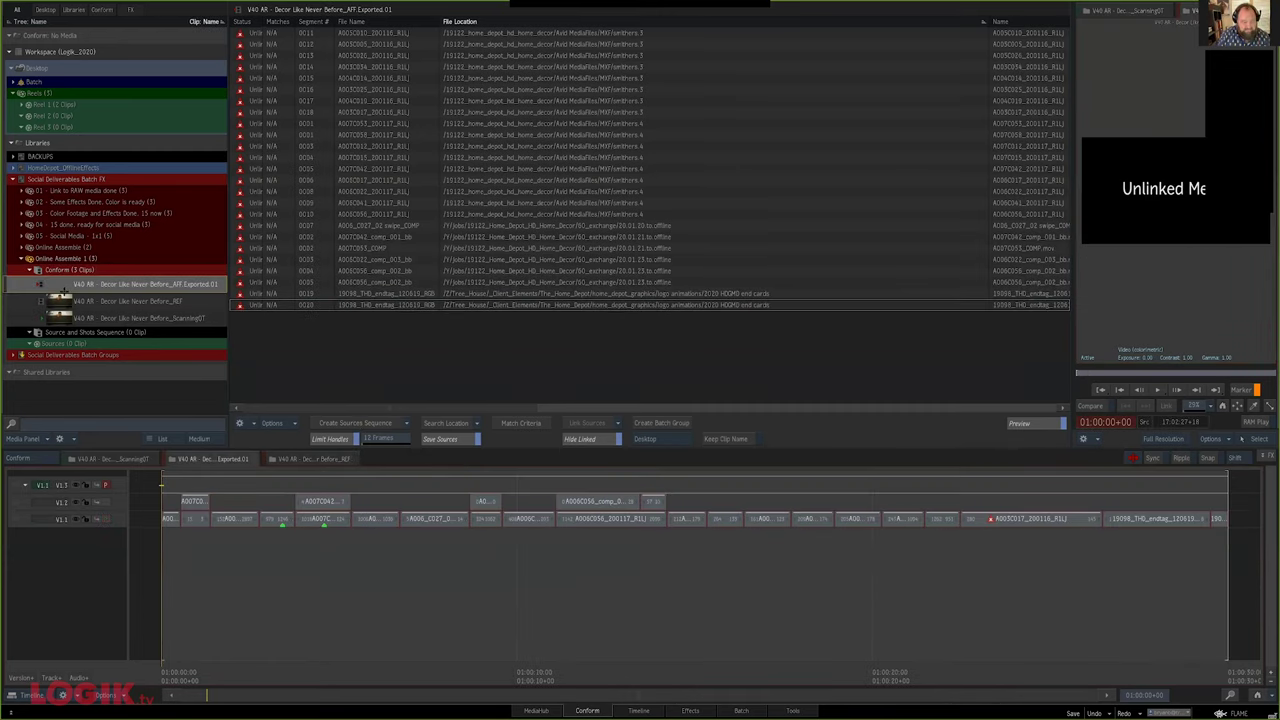
{"action": "left_click", "coordinate": [60, 318]}
{"action": "right_click", "coordinate": [62, 288]}
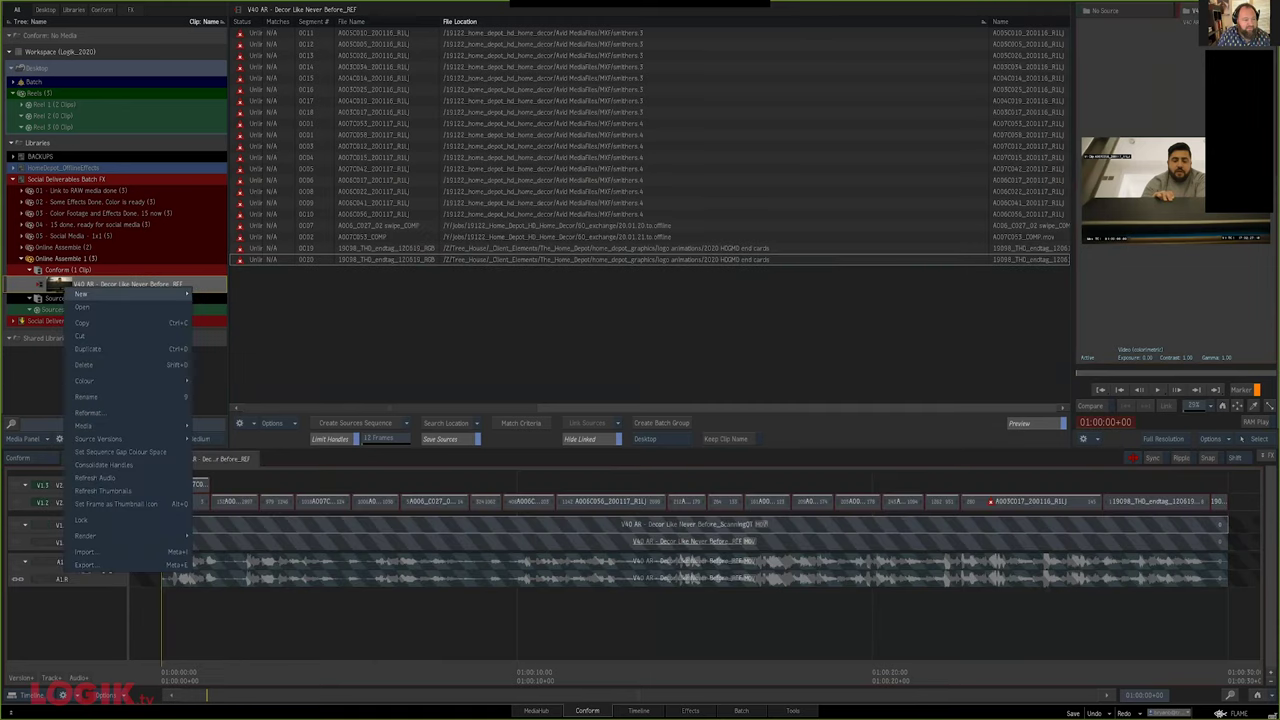
{"action": "left_click", "coordinate": [75, 309]}
Create a sources sequence from the REF sequence and set its media search location to the RAW Footage bookmark
{"action": "left_click", "coordinate": [356, 422]}
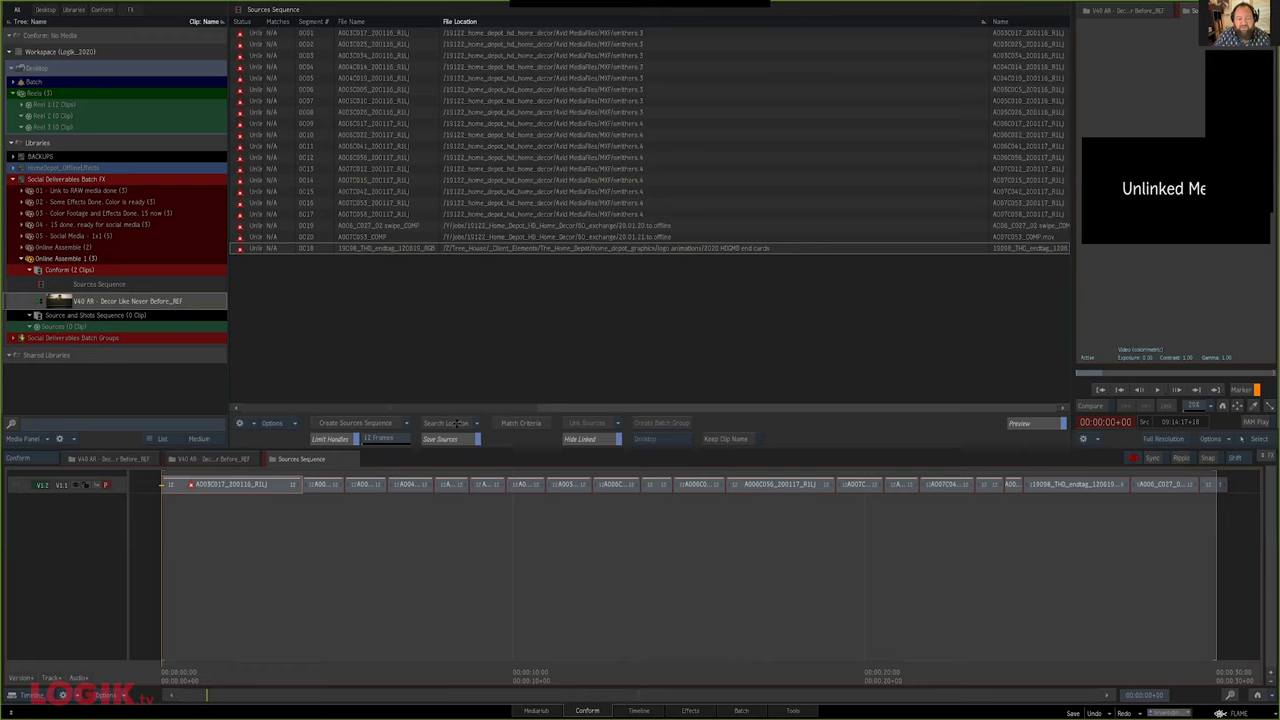
{"action": "left_click", "coordinate": [455, 423]}
{"action": "left_click", "coordinate": [236, 35]}
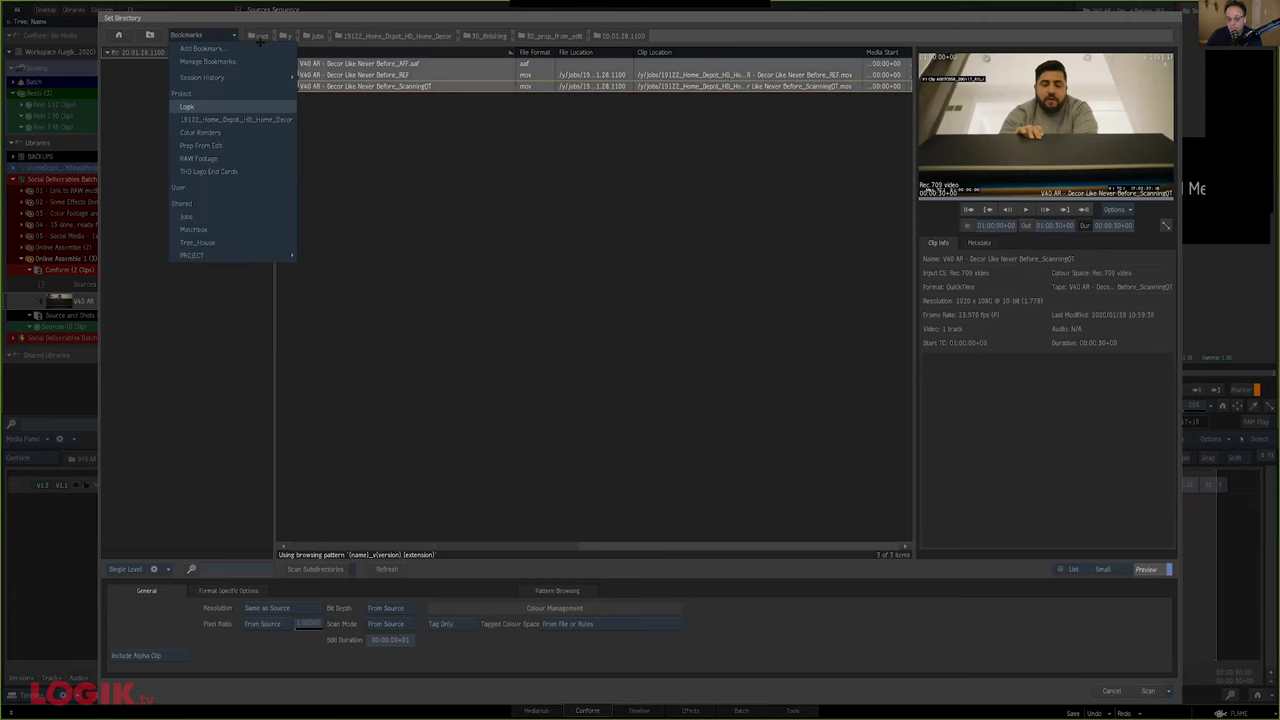
{"action": "left_click", "coordinate": [222, 158]}
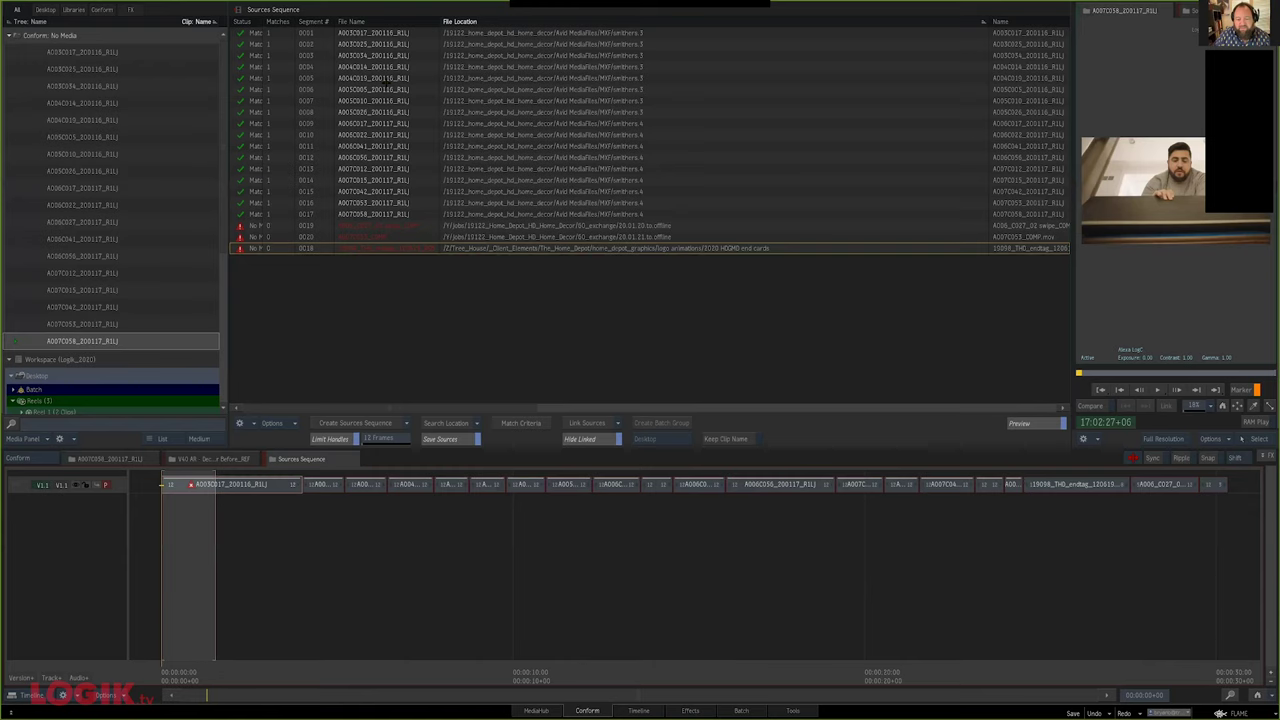
Review the match criteria and link the matched camera sources to the sources sequence
{"action": "left_click", "coordinate": [522, 424]}
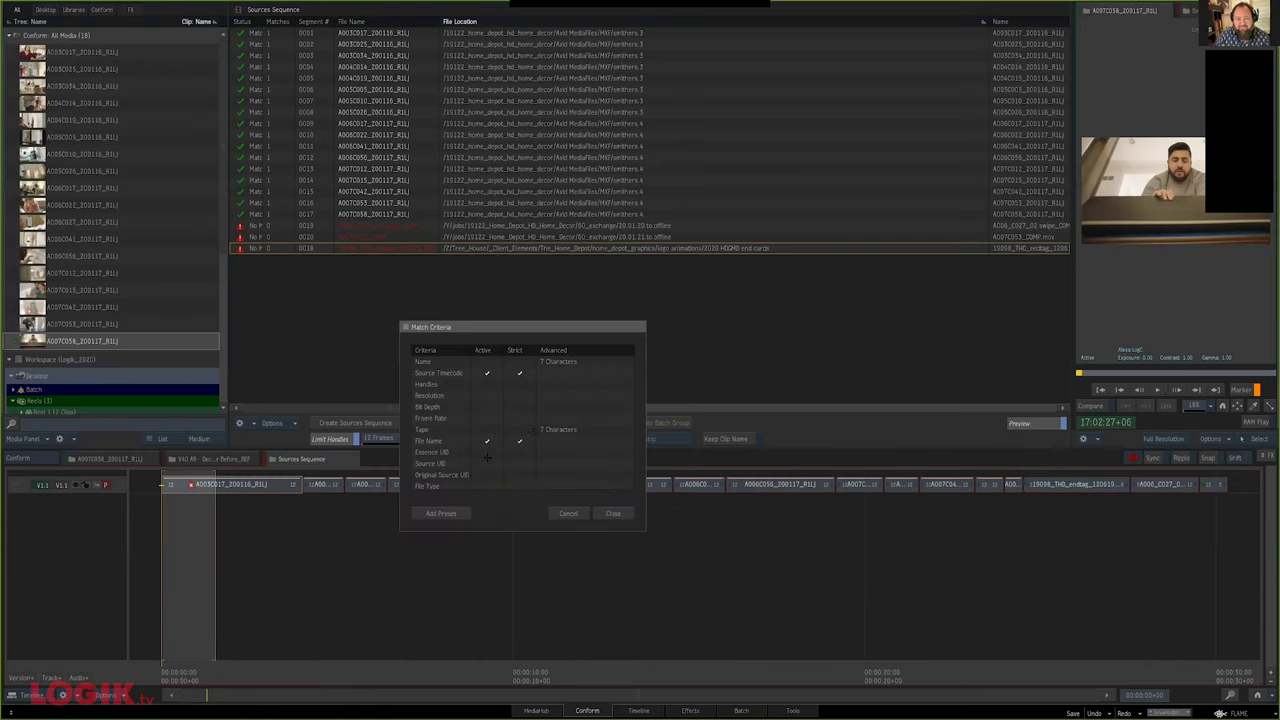
{"action": "left_click", "coordinate": [613, 513]}
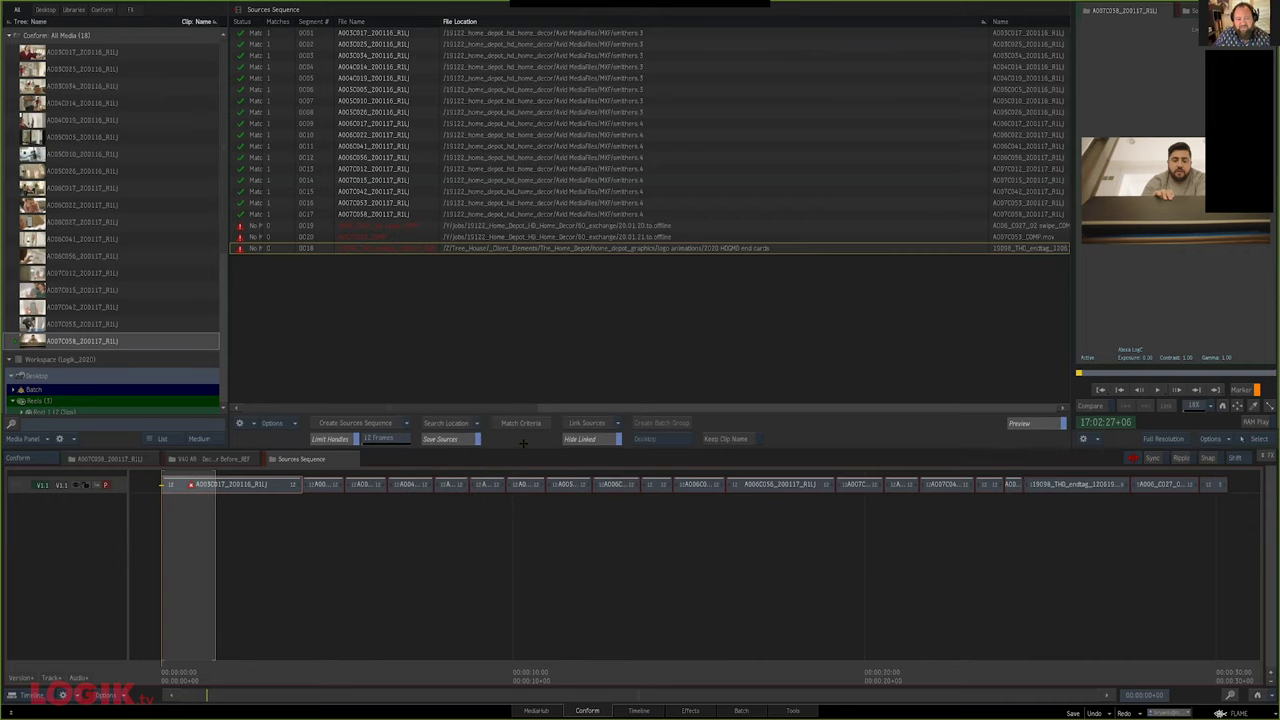
{"action": "left_click", "coordinate": [593, 424]}
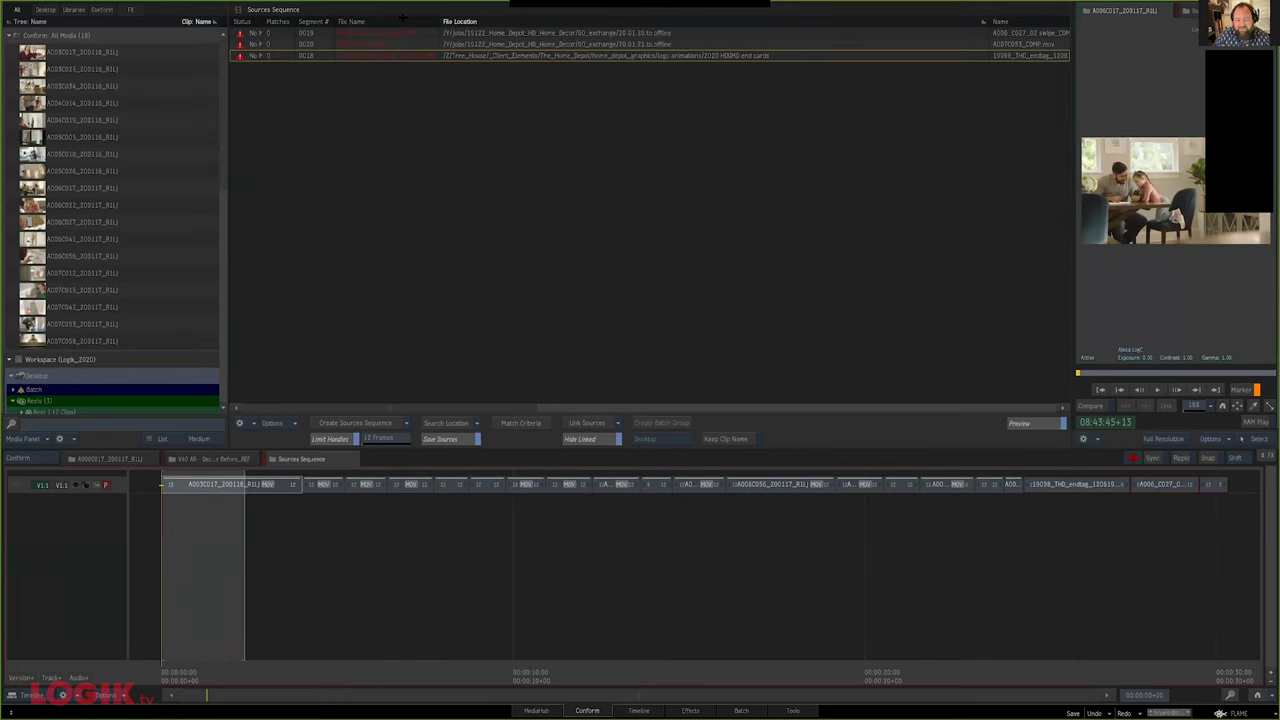
Return to the timeline view, show the REF sequence and park the positioner on the stacked A007C053 segments
{"action": "key", "text": "shift+F11"}
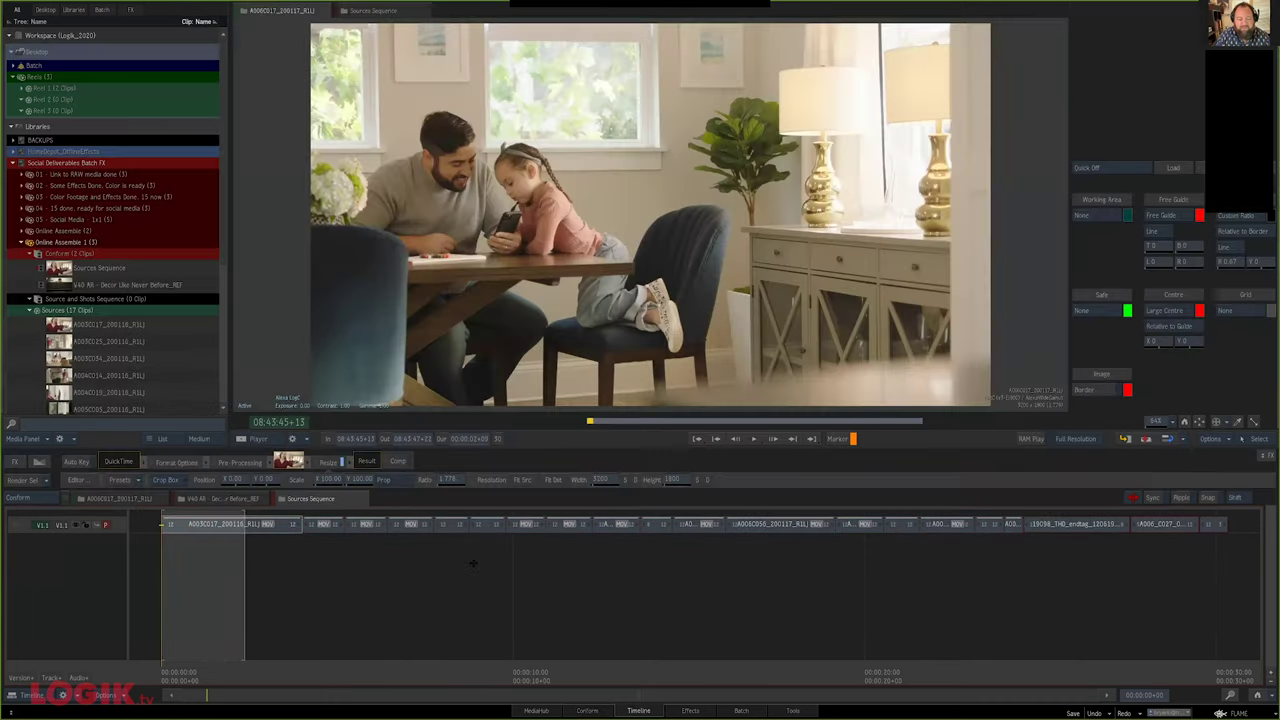
{"action": "left_click", "coordinate": [239, 497]}
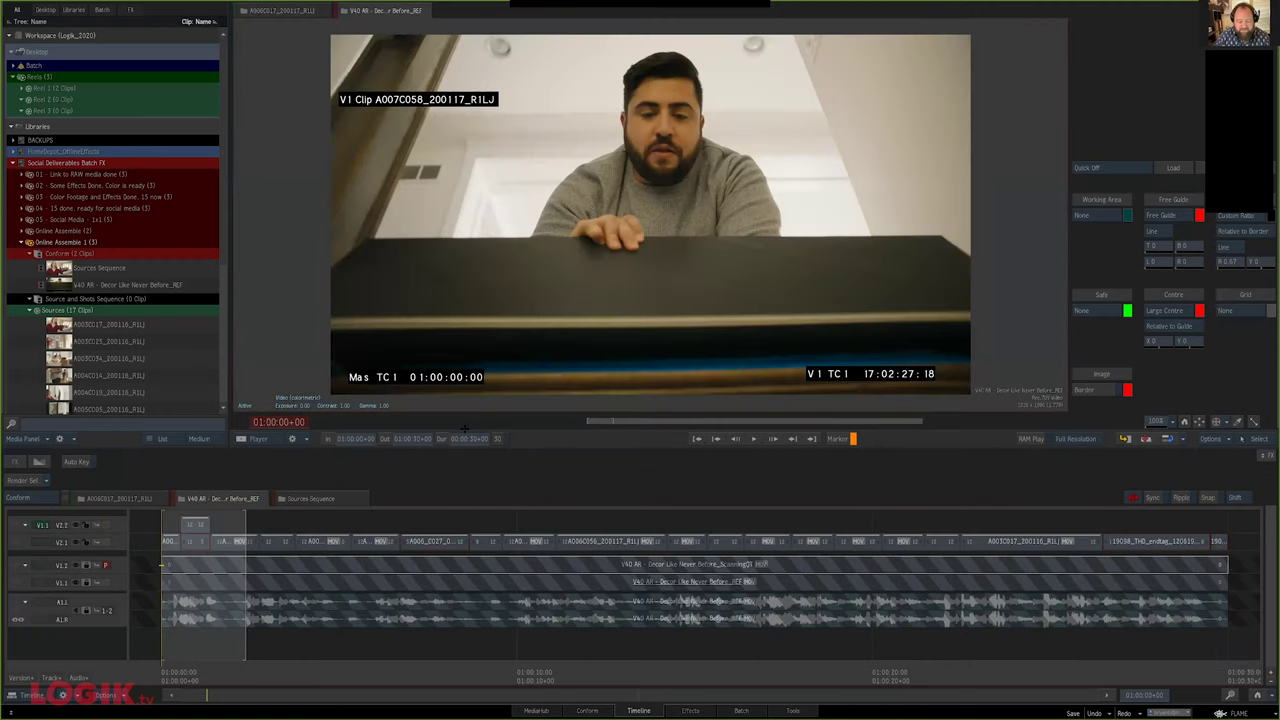
{"action": "scroll", "coordinate": [335, 684], "scroll_direction": "up", "scroll_amount": 5}
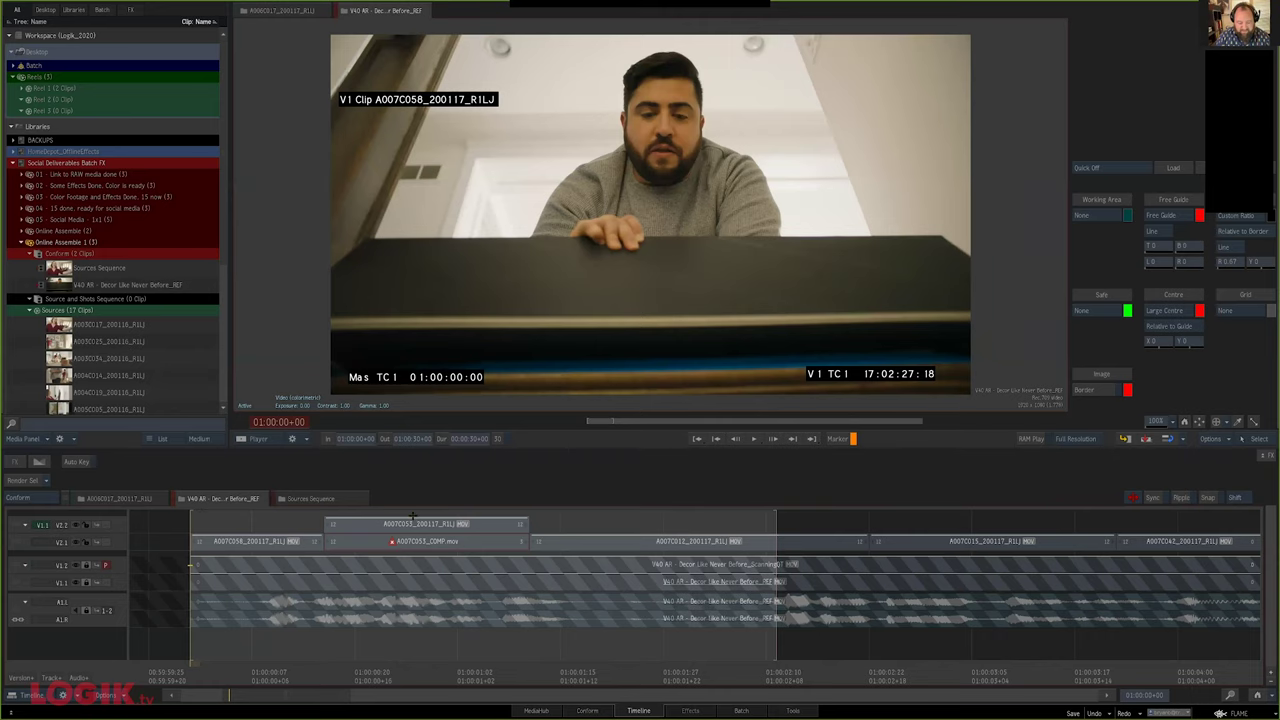
{"action": "left_click_drag", "start_coordinate": [427, 668], "coordinate": [398, 671]}
{"action": "key", "text": "equal"}
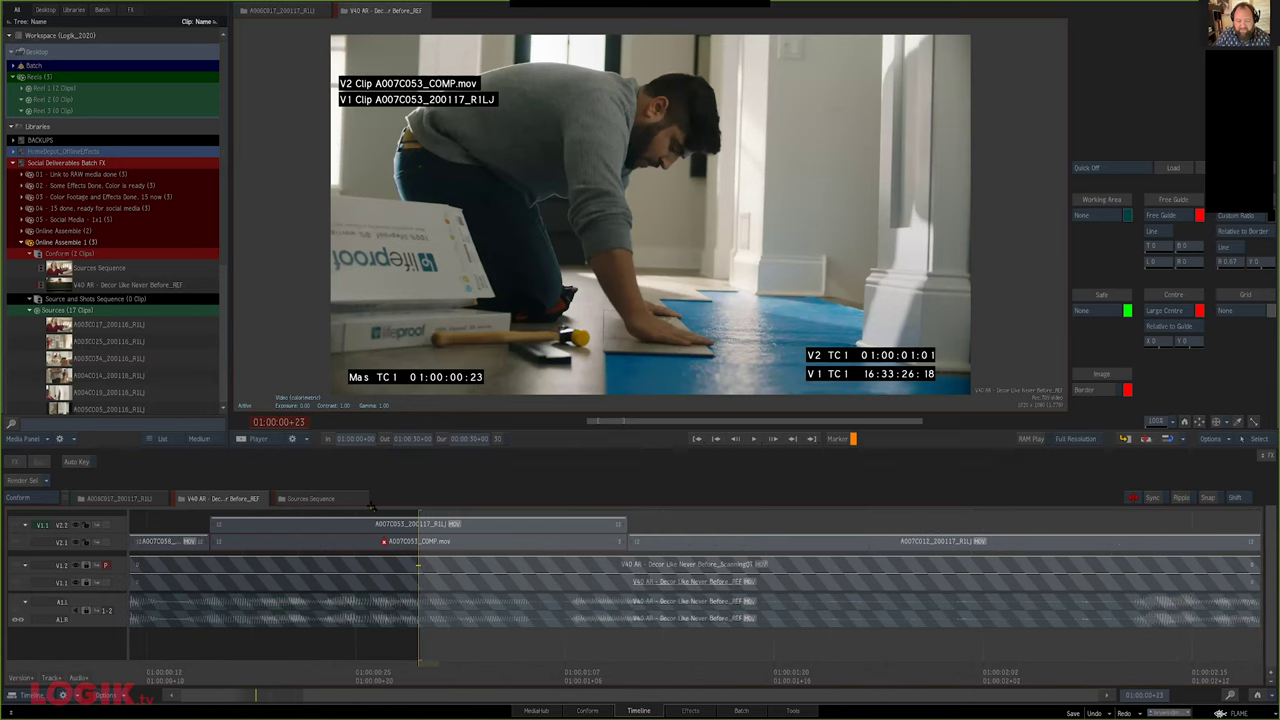
Overwrite the offline A007C053_COMP.mov segment by moving A007C053_200117_R1LJ from the track above down onto it
{"action": "left_click", "coordinate": [469, 545]}
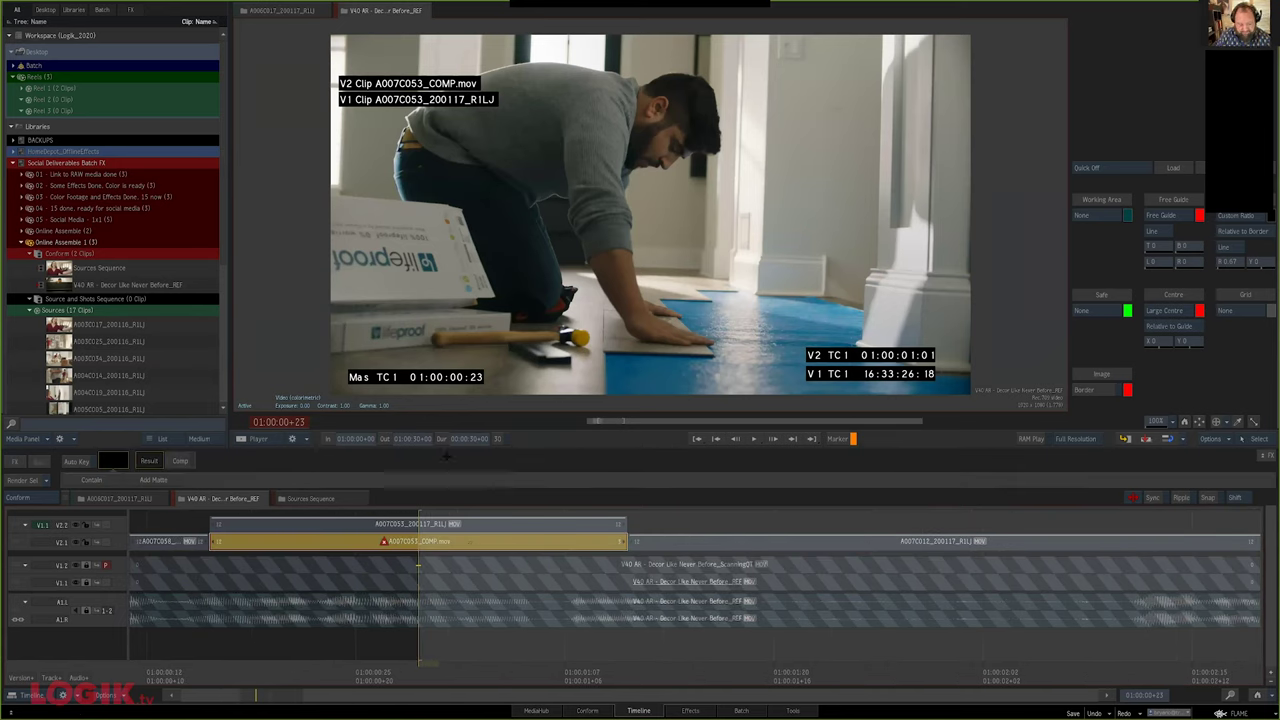
{"action": "left_click", "coordinate": [419, 541]}
{"action": "key", "text": "Up"}
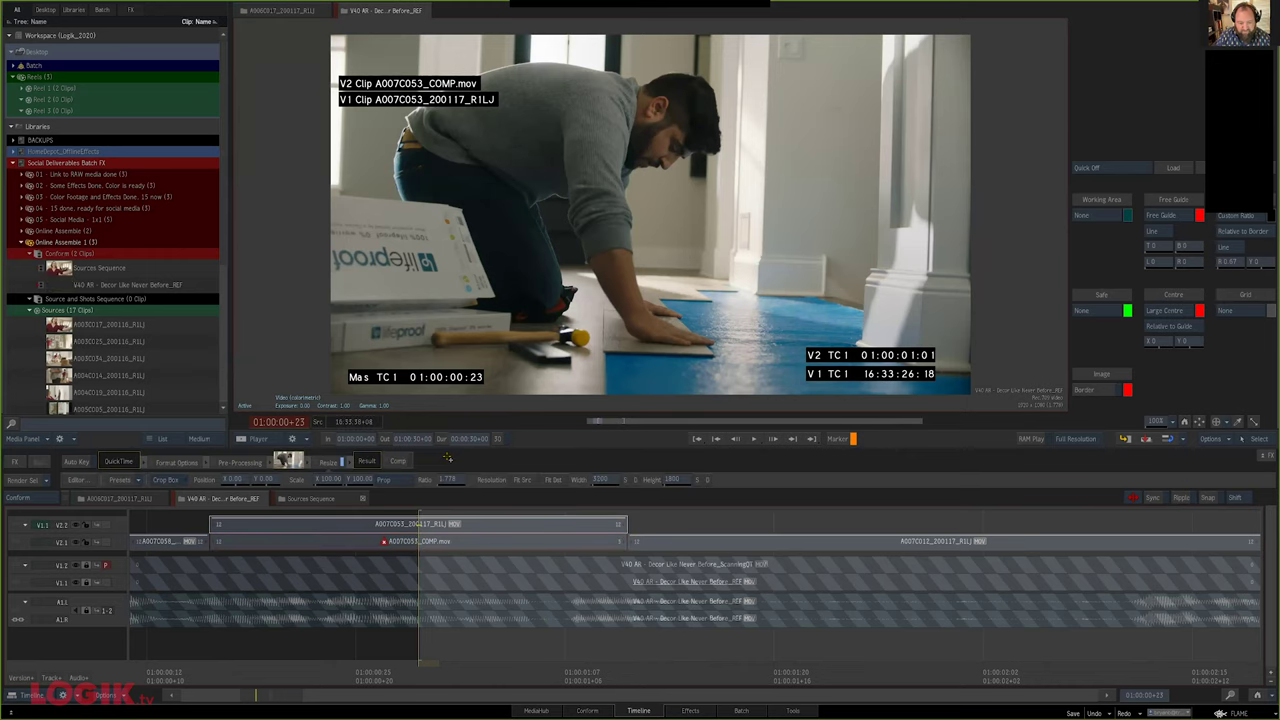
{"action": "key", "text": "Up"}
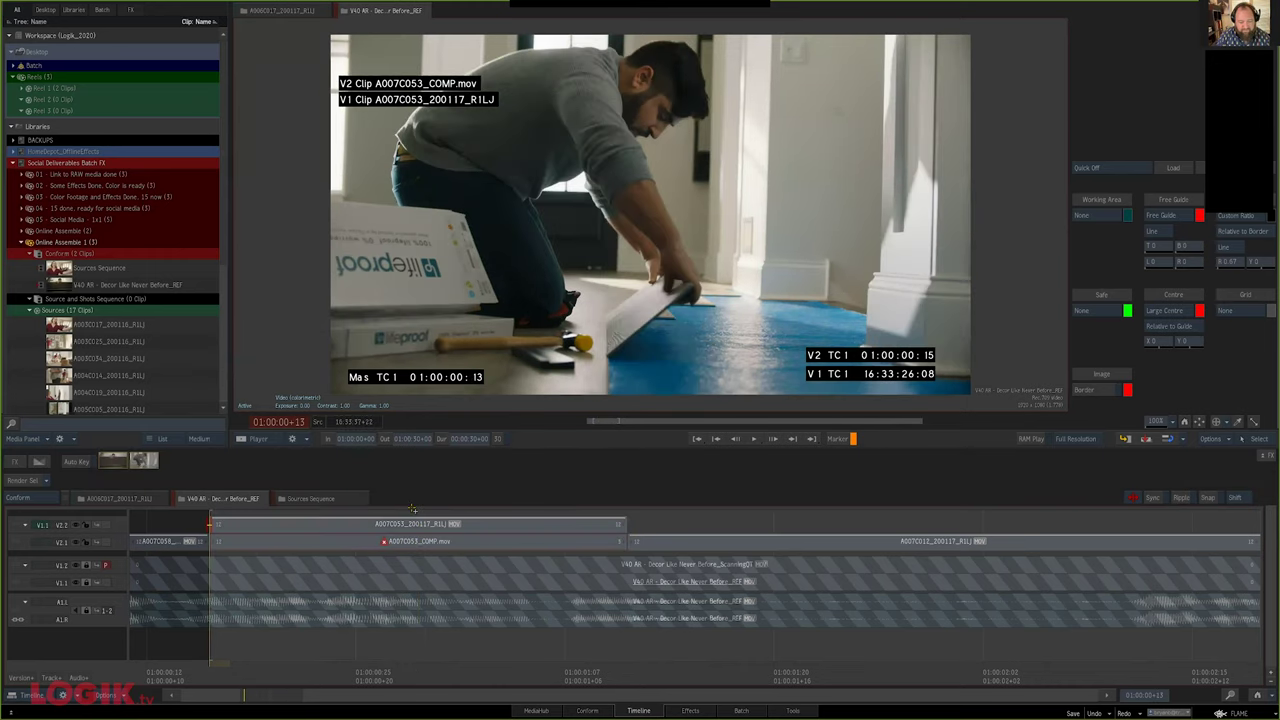
{"action": "left_click_drag", "start_coordinate": [363, 524], "coordinate": [343, 541]}
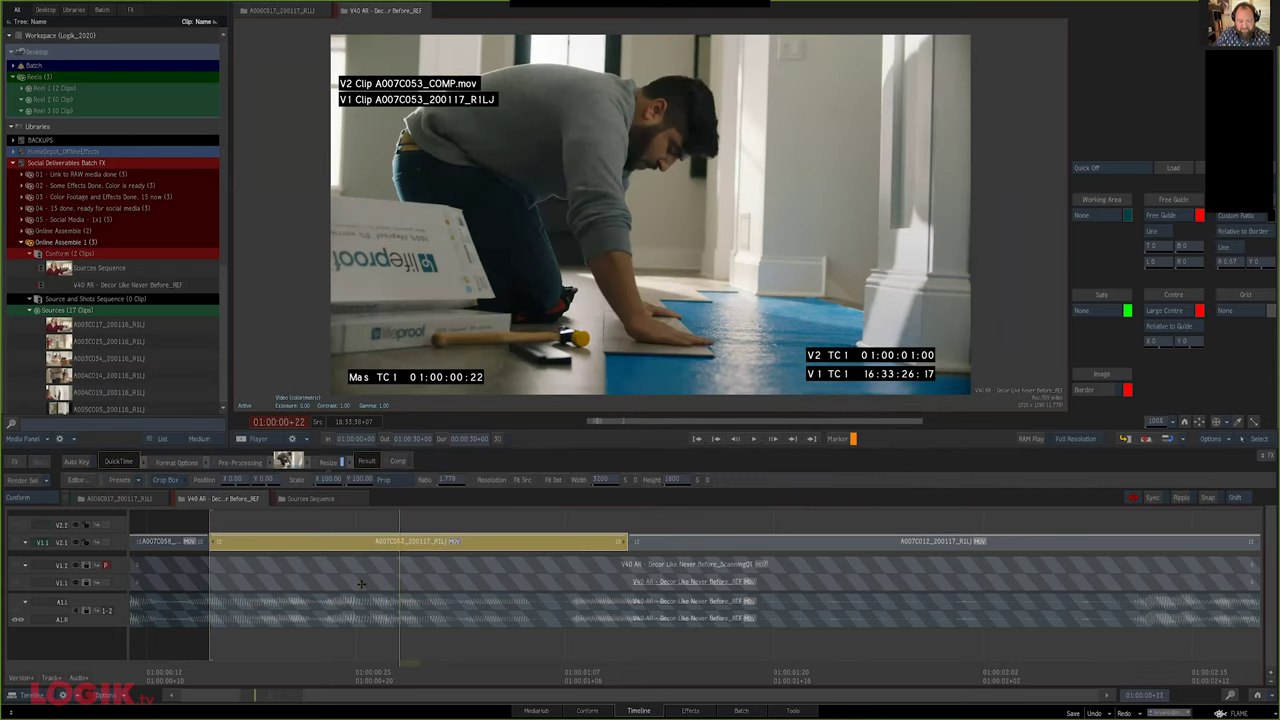
Add a segment marker at 01:00:00+22 on the A007C053 shot and set its comment to "comp?"
{"action": "left_click", "coordinate": [398, 541]}
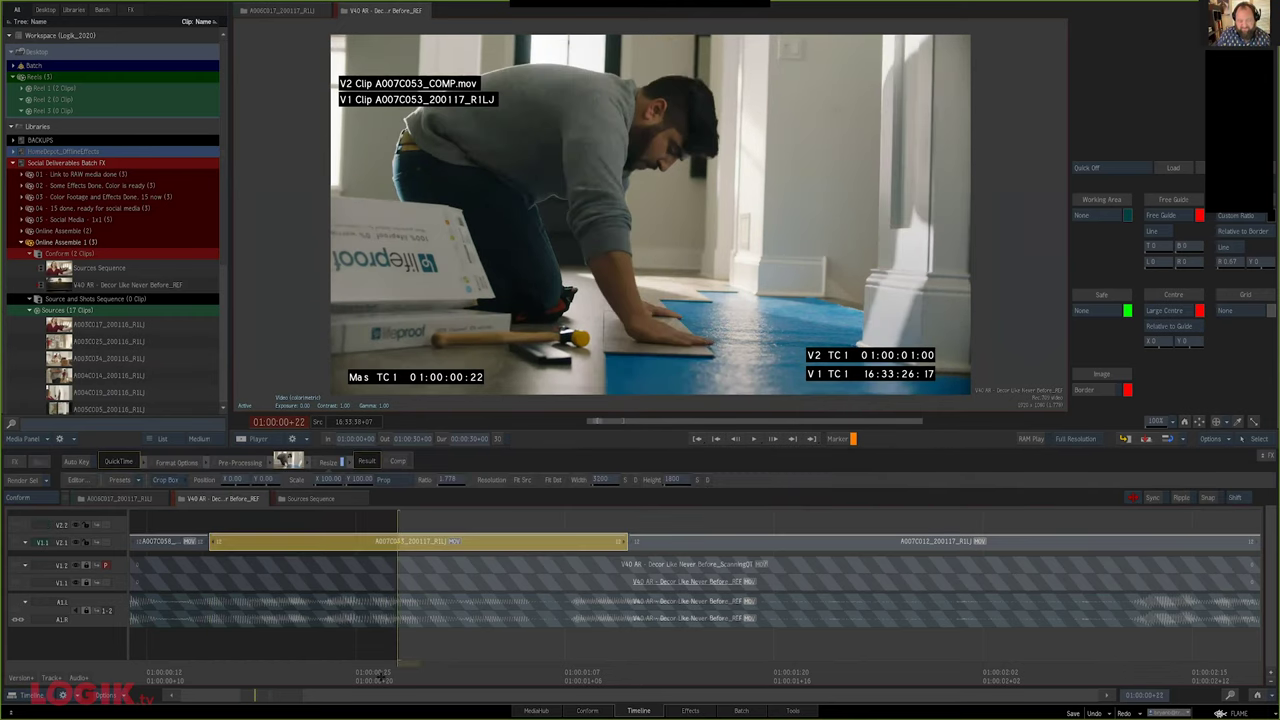
{"action": "key", "text": "m"}
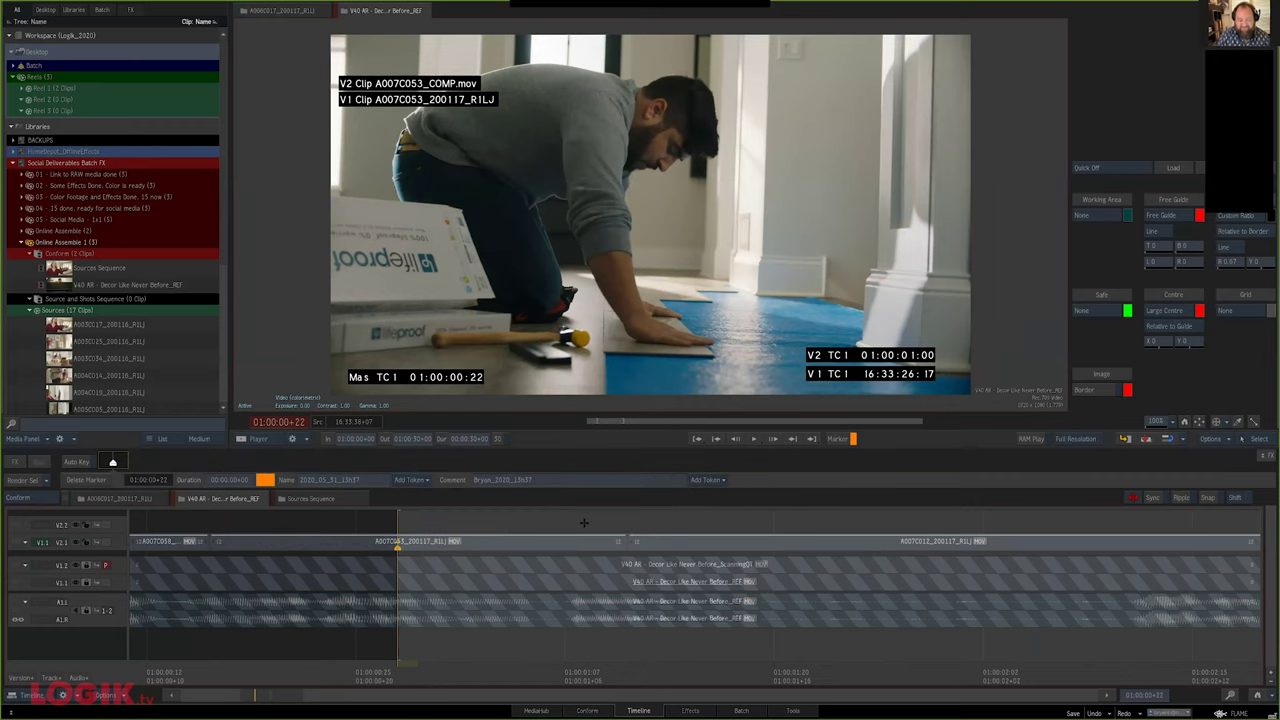
{"action": "key", "text": "alt+m"}
{"action": "key", "text": "BackSpace"}
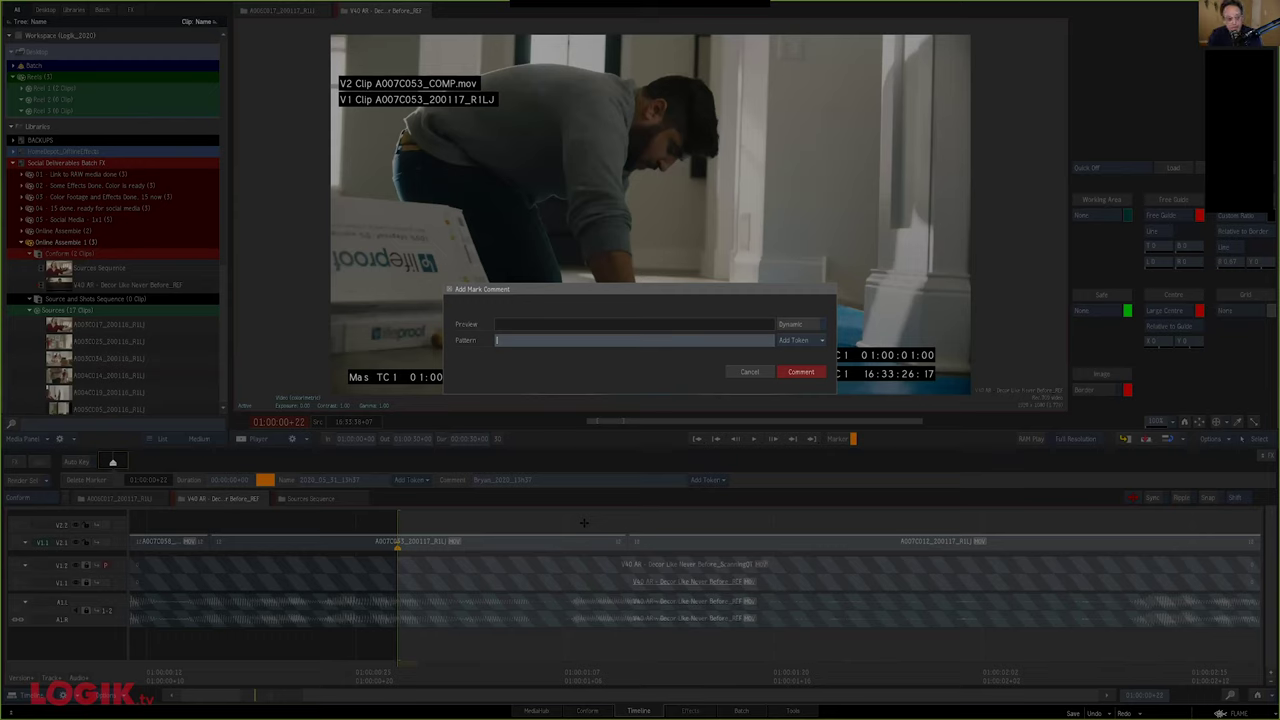
{"action": "type", "text": "comp"}
{"action": "key", "text": "Return"}
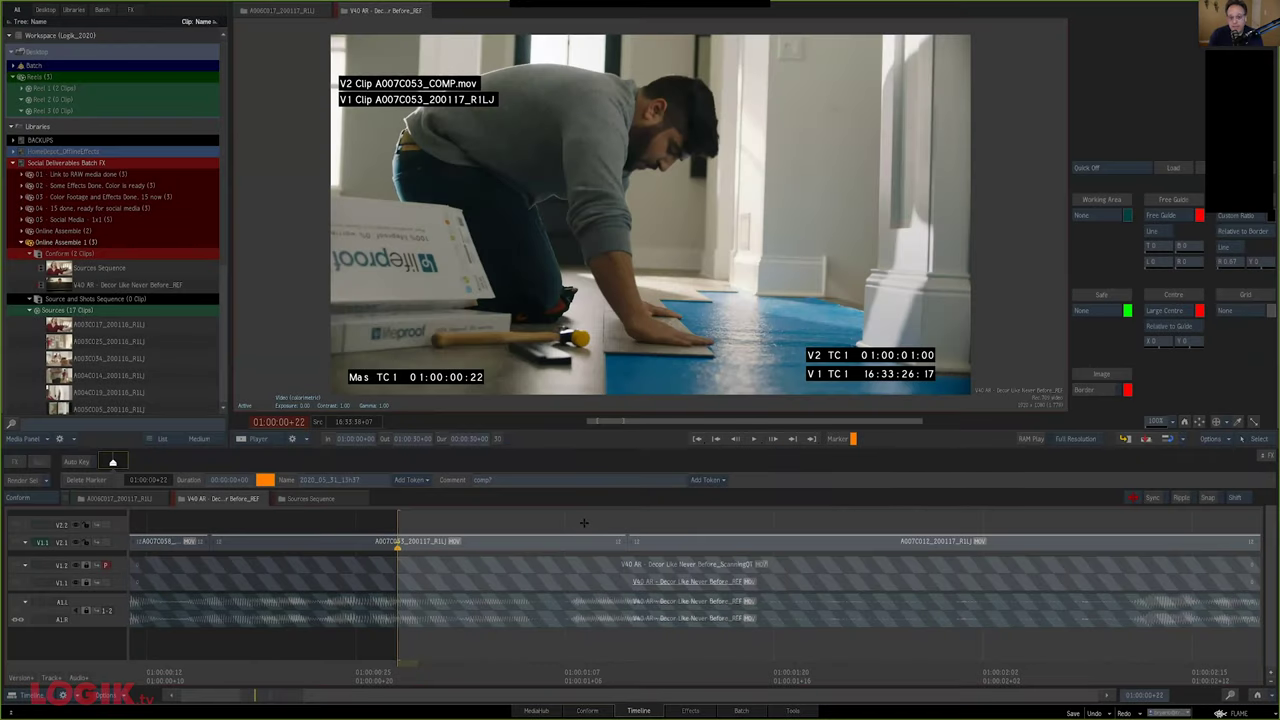
{"action": "scroll", "coordinate": [291, 643], "scroll_direction": "right", "scroll_amount": 3}
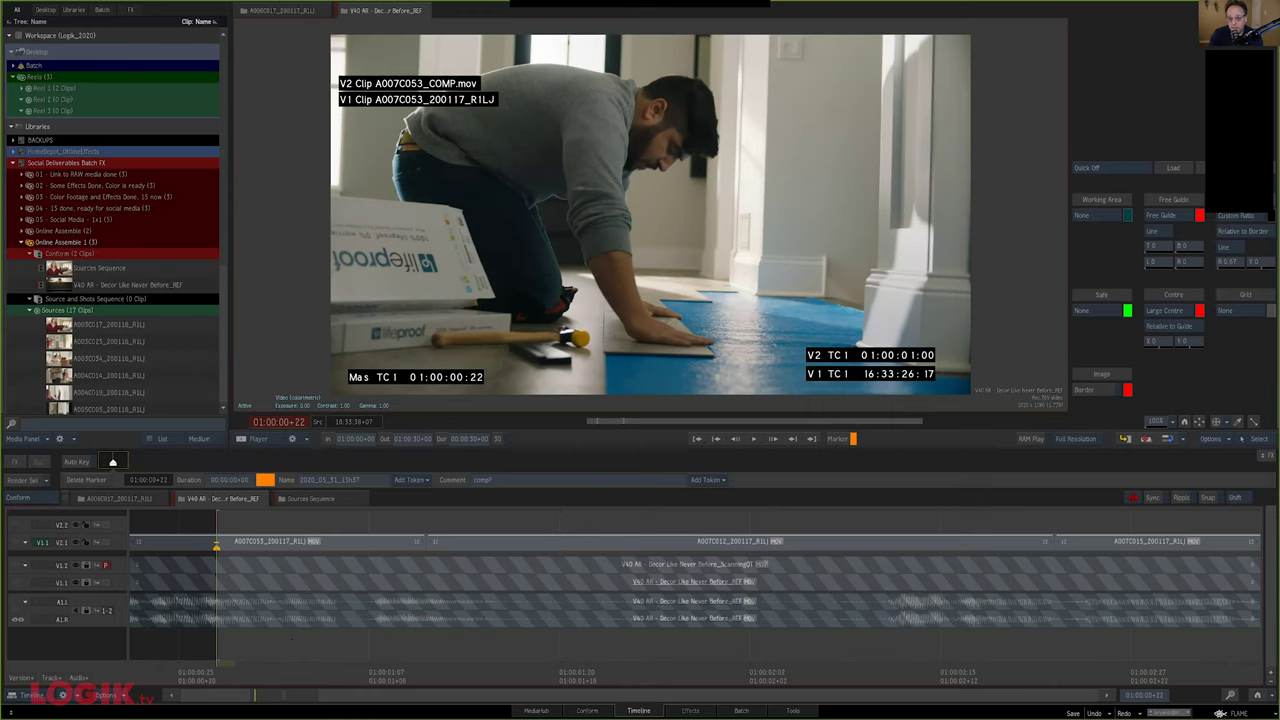
Collapse the Sources reel and park the REF timeline on the start of the offline A006_C027_02 swipe_COMP.mov segment
{"action": "scroll", "coordinate": [291, 638], "scroll_direction": "down", "scroll_amount": 5}
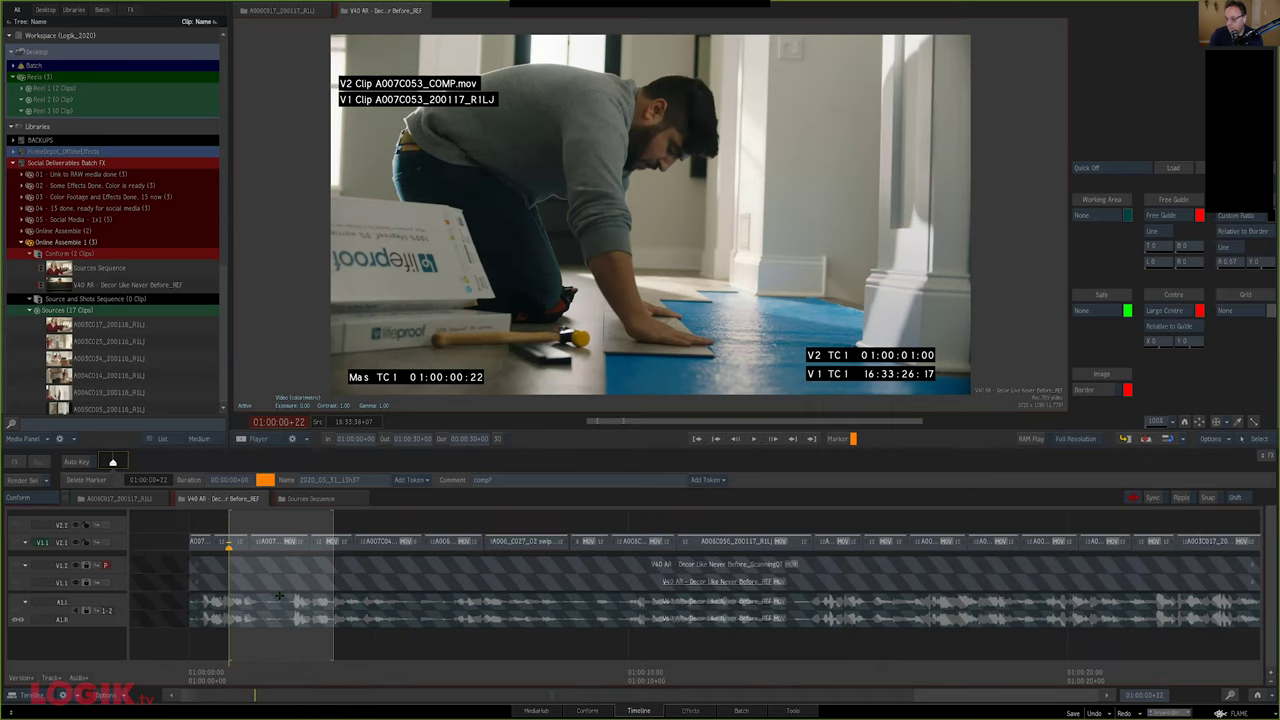
{"action": "left_click", "coordinate": [29, 310]}
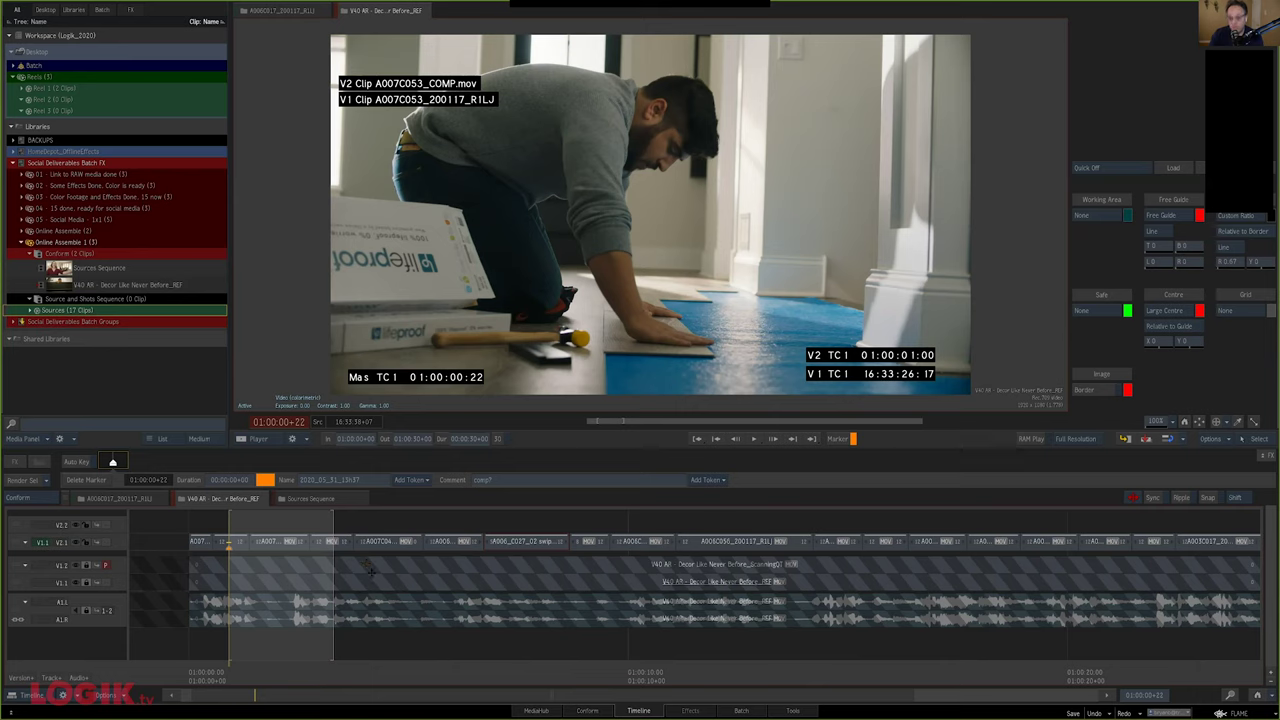
{"action": "scroll", "coordinate": [370, 570], "scroll_direction": "down", "scroll_amount": 1}
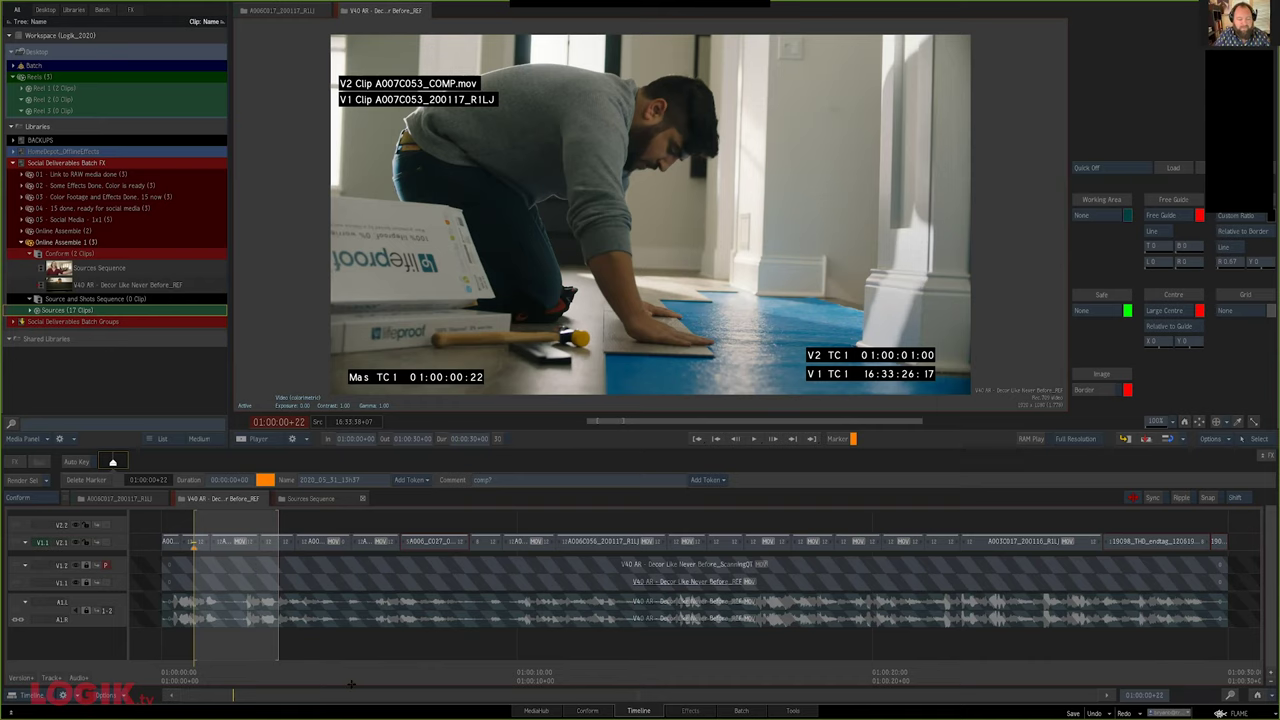
{"action": "key", "text": "Down"}
{"action": "key", "text": "Down"}
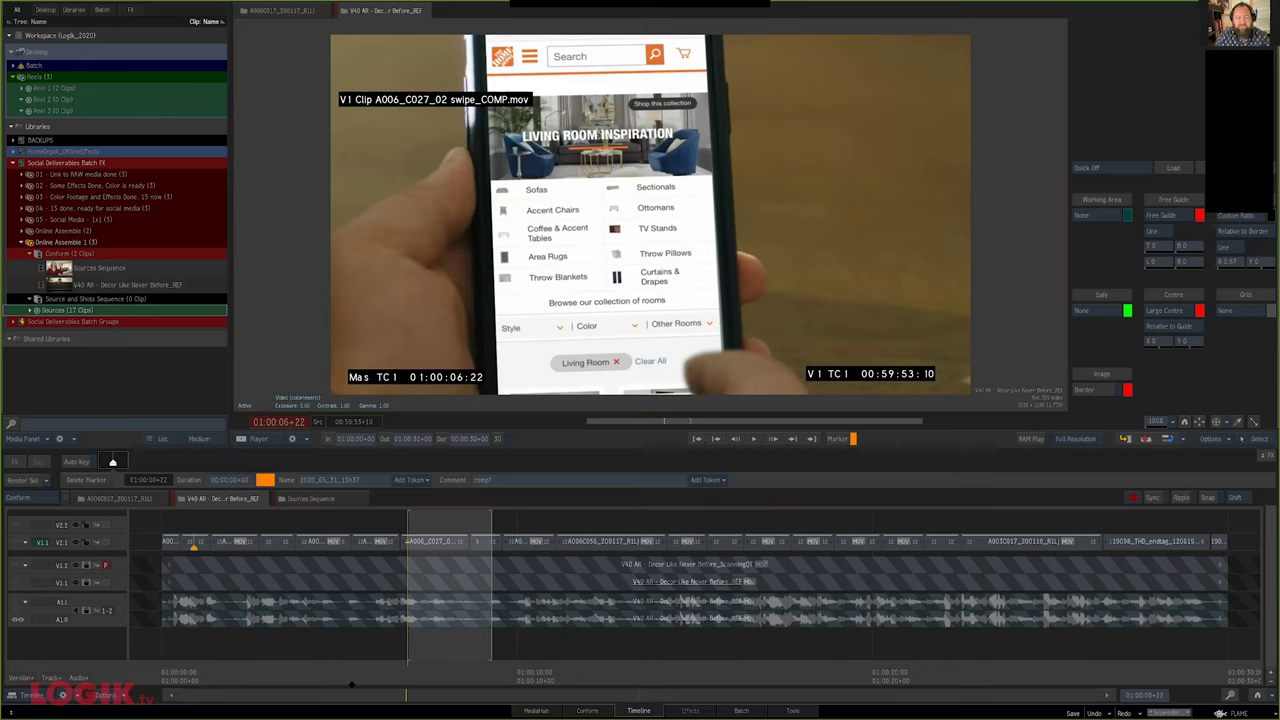
{"action": "key", "text": "ctrl+equal"}
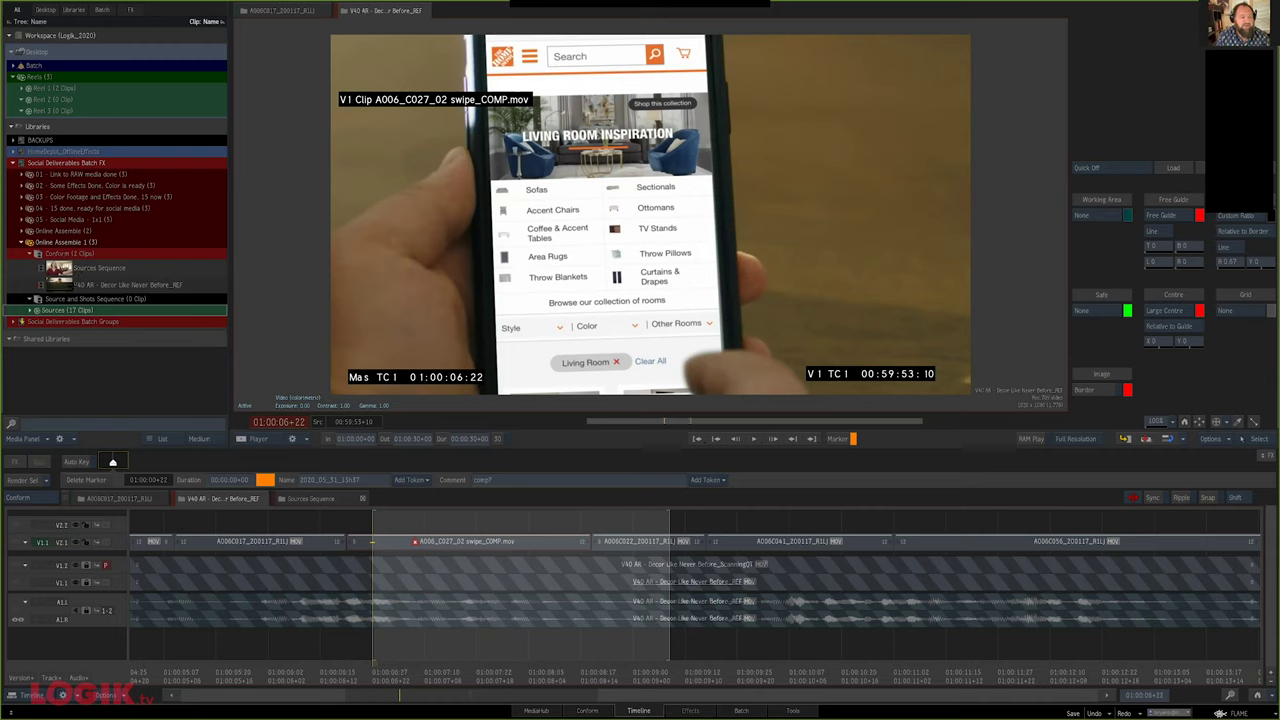
Check the REF sequence's unlinked events in the conform view, and move Sources Sequence into the Source and Shots Sequence folder
{"action": "left_click", "coordinate": [75, 285]}
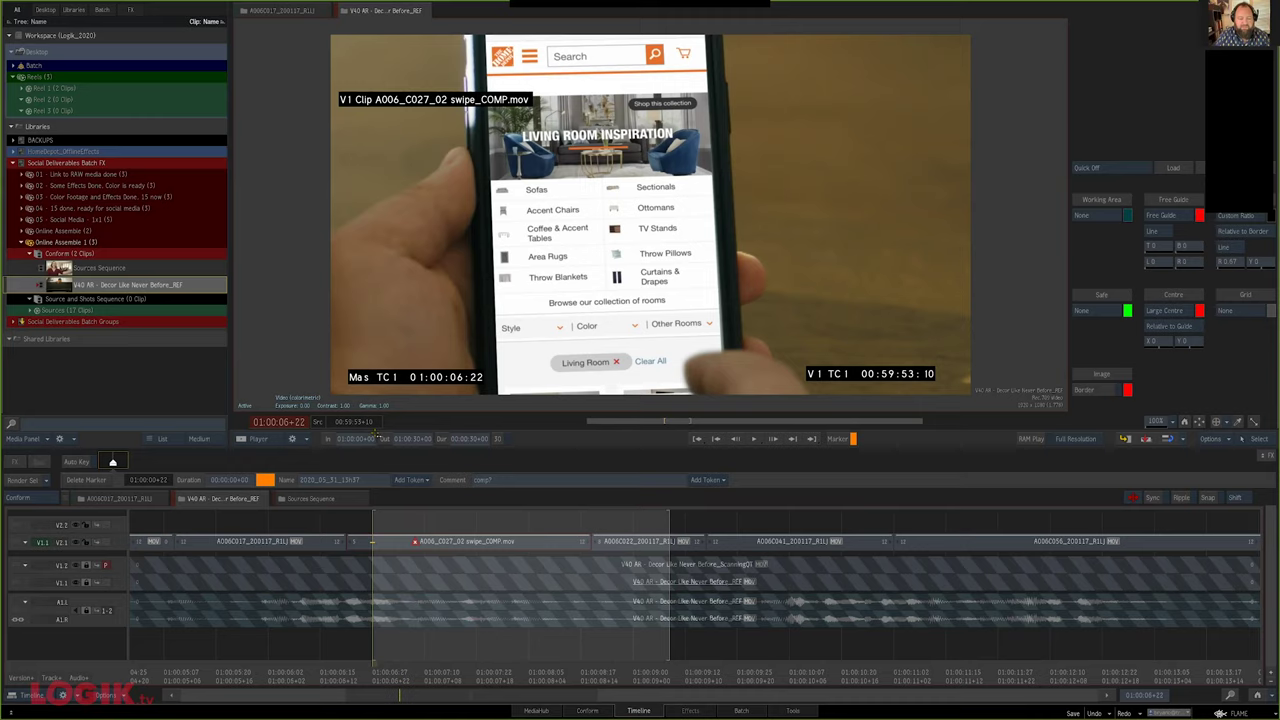
{"action": "key", "text": "shift+F2"}
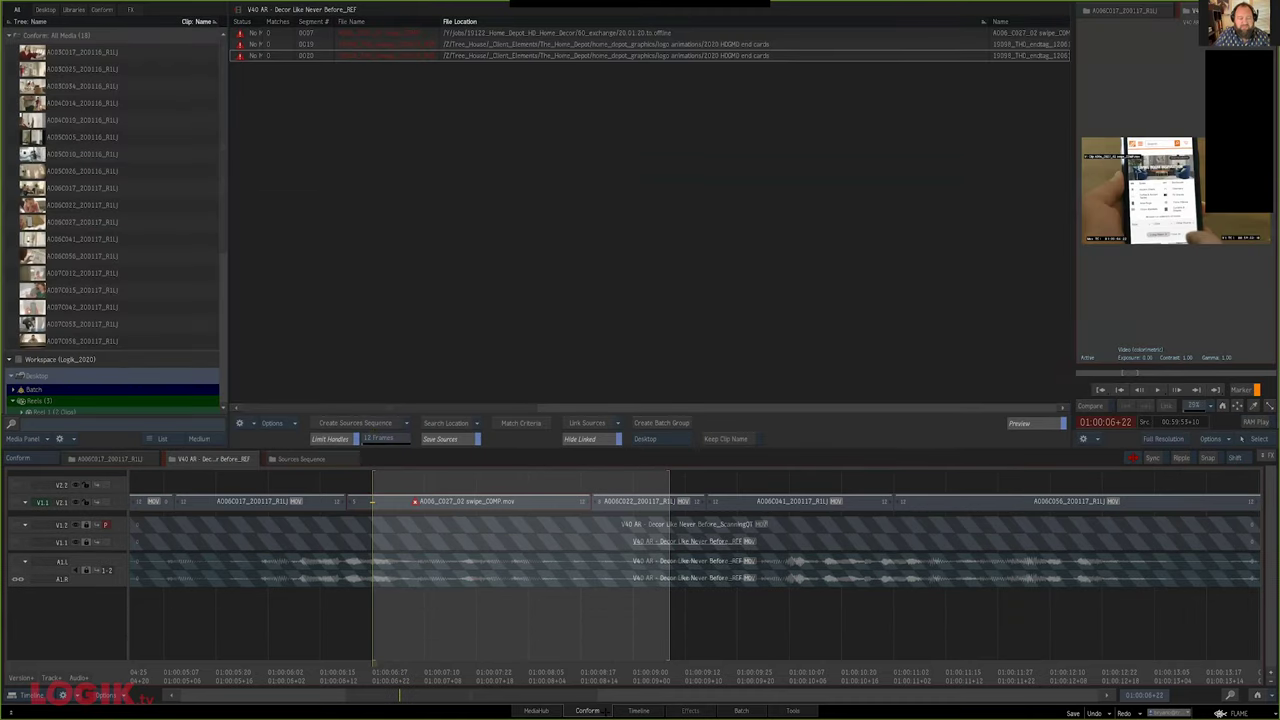
{"action": "key", "text": "ctrl+3"}
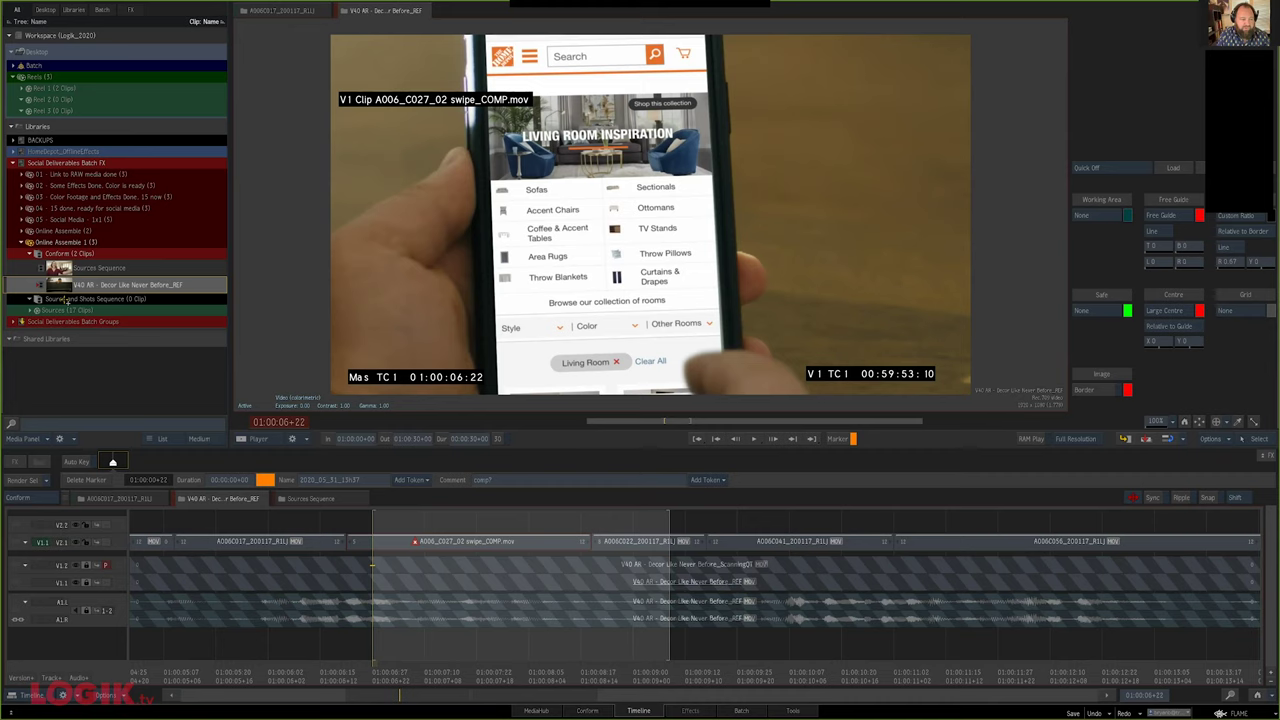
{"action": "left_click_drag", "start_coordinate": [82, 269], "coordinate": [75, 298]}
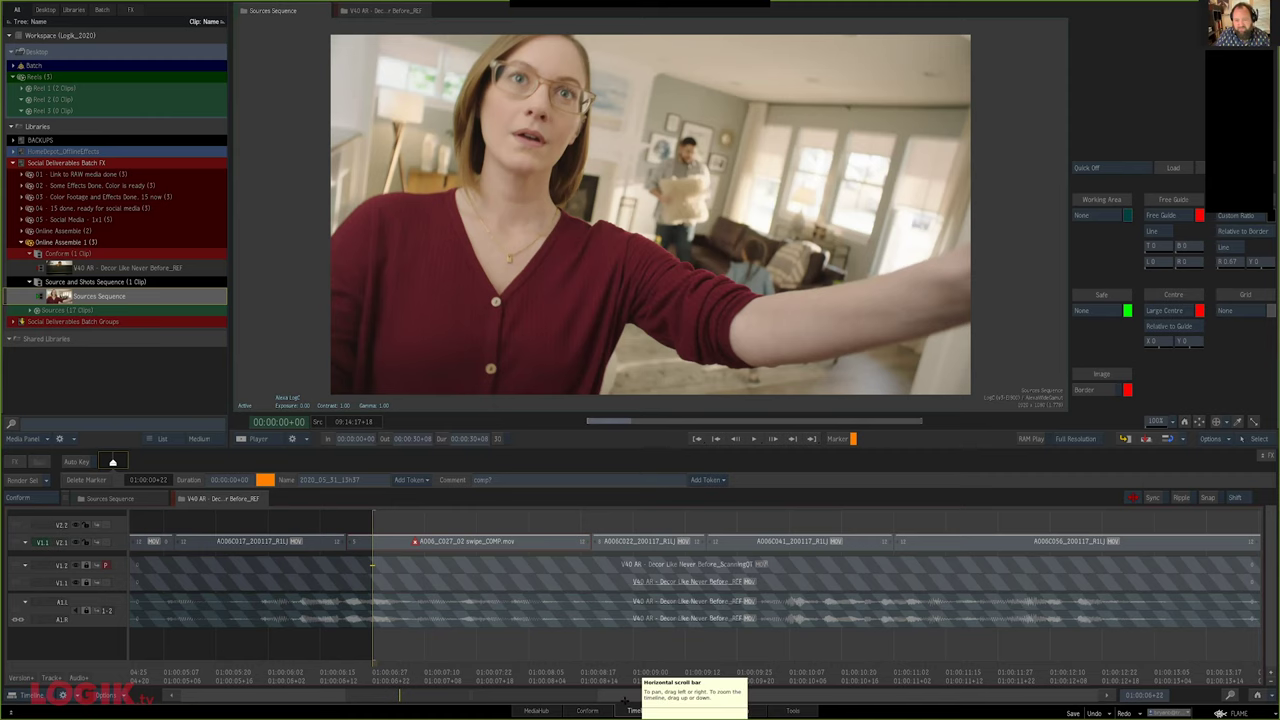
Scrub through the A006_C027_02 swipe_COMP.mov segment to examine the phone screen action in the shot
{"action": "left_click_drag", "start_coordinate": [460, 679], "coordinate": [388, 679]}
{"action": "key", "text": "Left"}
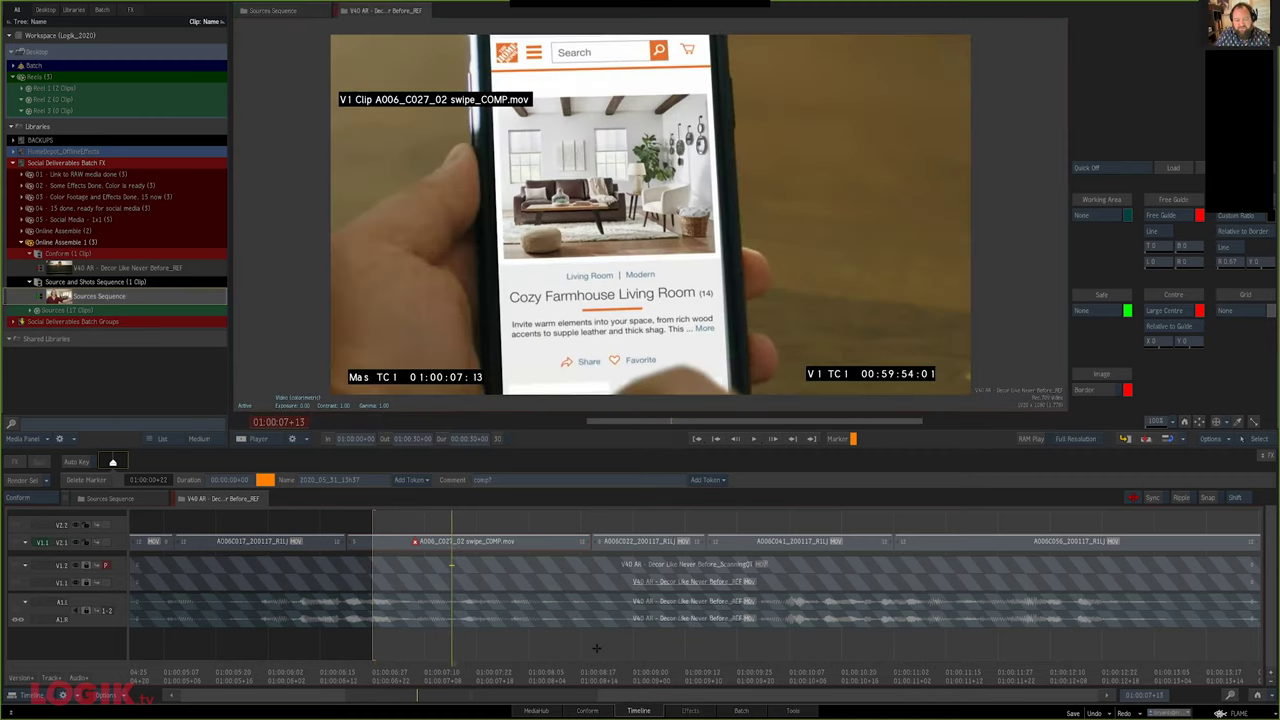
{"action": "key", "text": "Left"}
{"action": "key", "text": "Left"}
{"action": "key", "text": "Left"}
{"action": "key", "text": "Left"}
{"action": "key", "text": "Left"}
{"action": "key", "text": "Left"}
{"action": "key", "text": "Left"}
{"action": "key", "text": "Left"}
{"action": "key", "text": "Left"}
{"action": "key", "text": "Left"}
{"action": "key", "text": "Left"}
{"action": "key", "text": "Left"}
{"action": "key", "text": "Left"}
{"action": "key", "text": "Left"}
{"action": "key", "text": "Left"}
{"action": "key", "text": "Left"}
{"action": "key", "text": "Left"}
{"action": "key", "text": "l"}
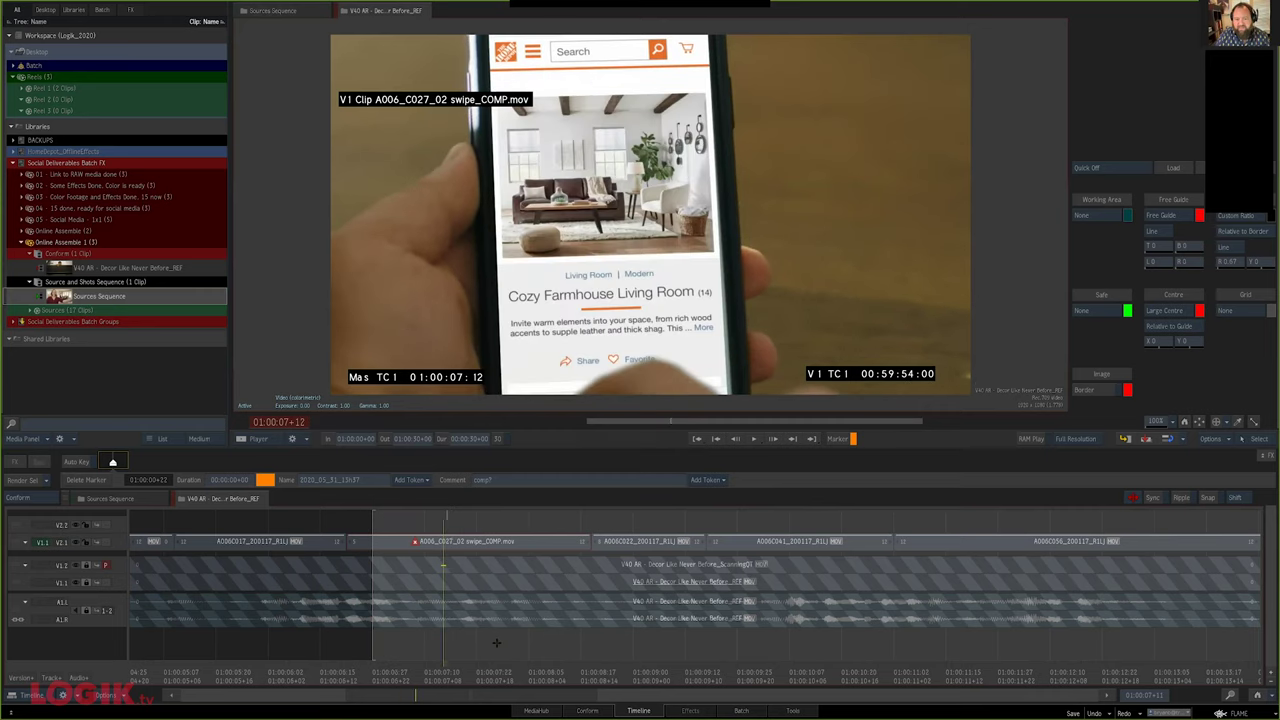
{"action": "left_click_drag", "start_coordinate": [496, 643], "coordinate": [389, 643]}
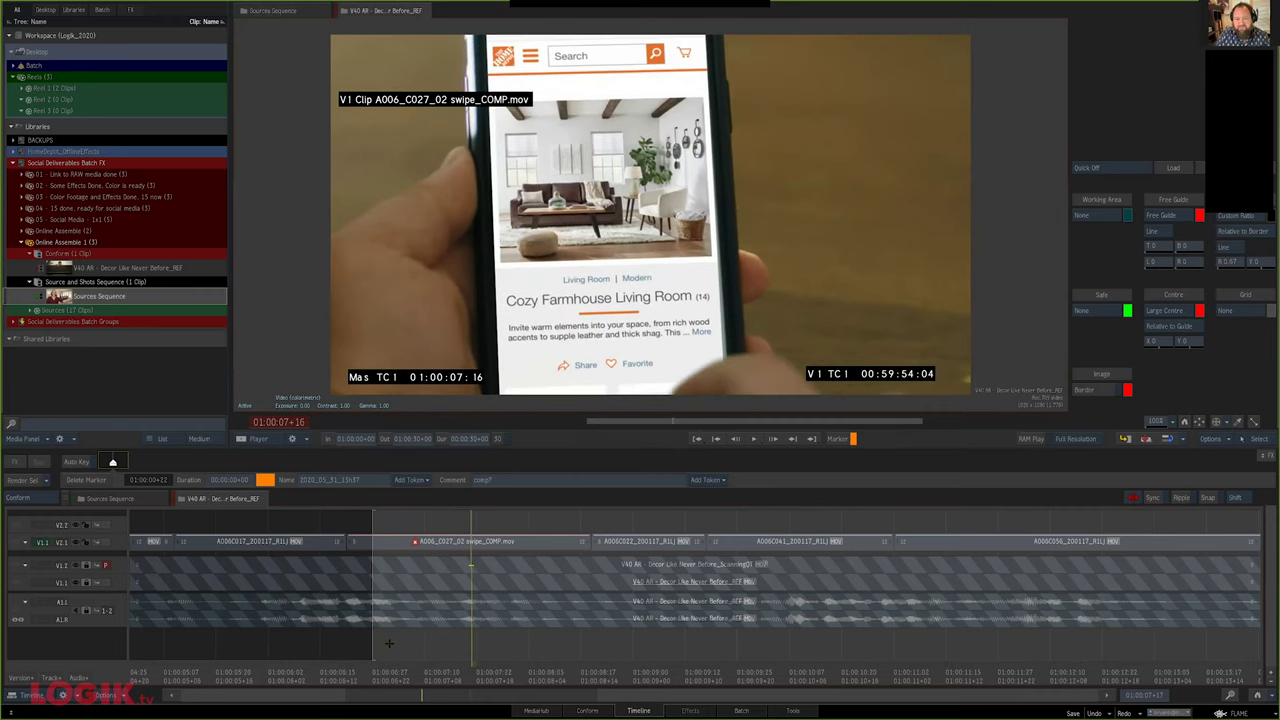
{"action": "left_click", "coordinate": [369, 641]}
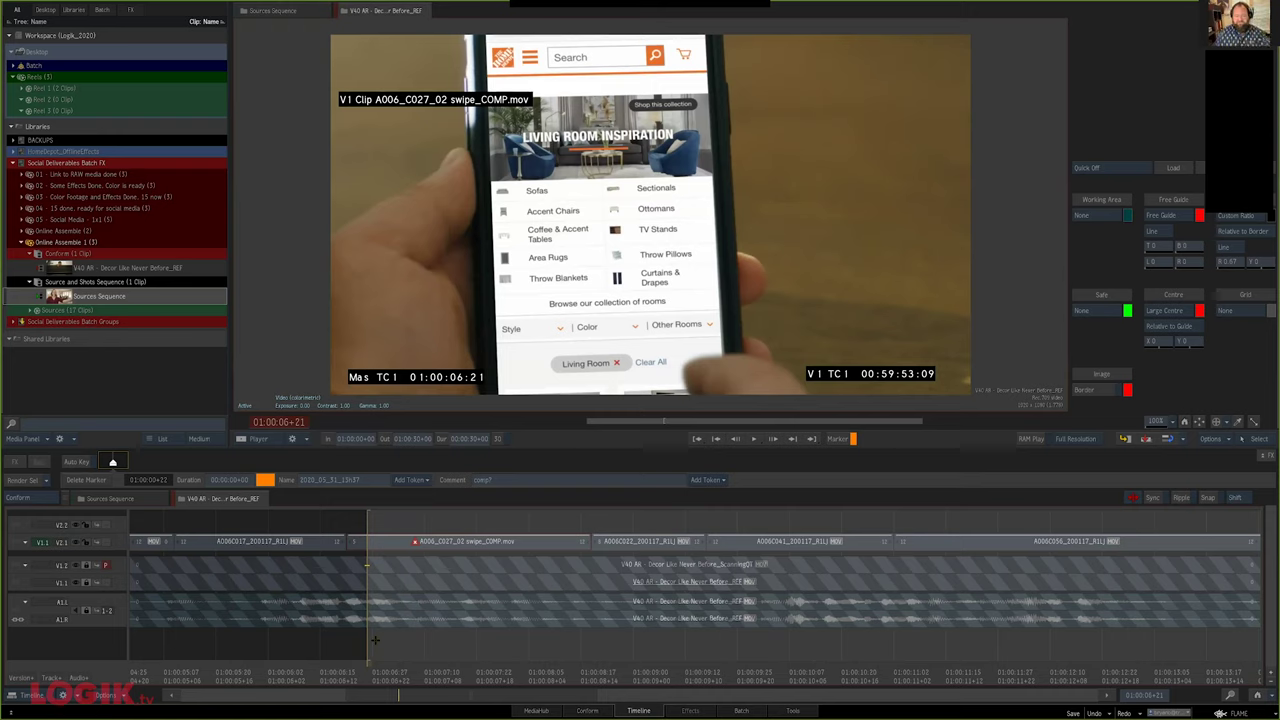
{"action": "left_click_drag", "start_coordinate": [376, 641], "coordinate": [150, 641]}
Examine the 19098_THD_endtag_120619_RGB.mov segments at the end of the REF sequence
{"action": "left_click_drag", "start_coordinate": [267, 676], "coordinate": [766, 677]}
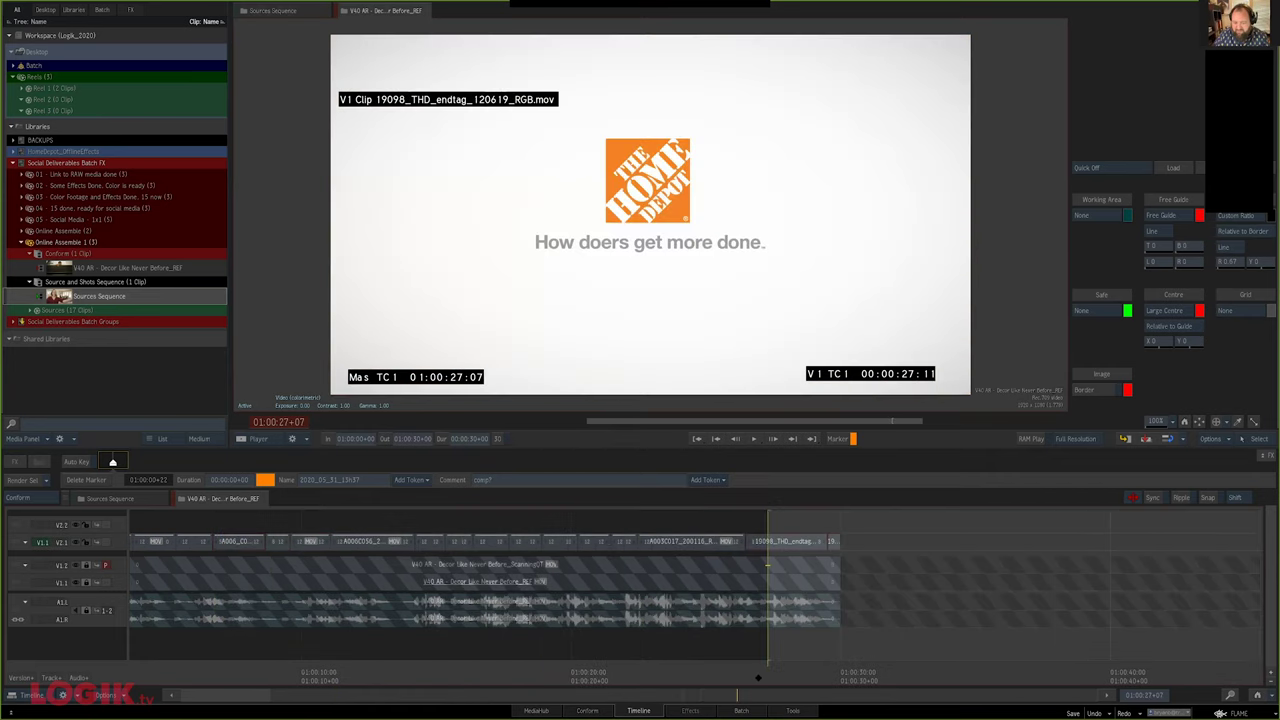
{"action": "left_click_drag", "start_coordinate": [786, 600], "coordinate": [636, 560]}
{"action": "left_click_drag", "start_coordinate": [616, 669], "coordinate": [680, 669]}
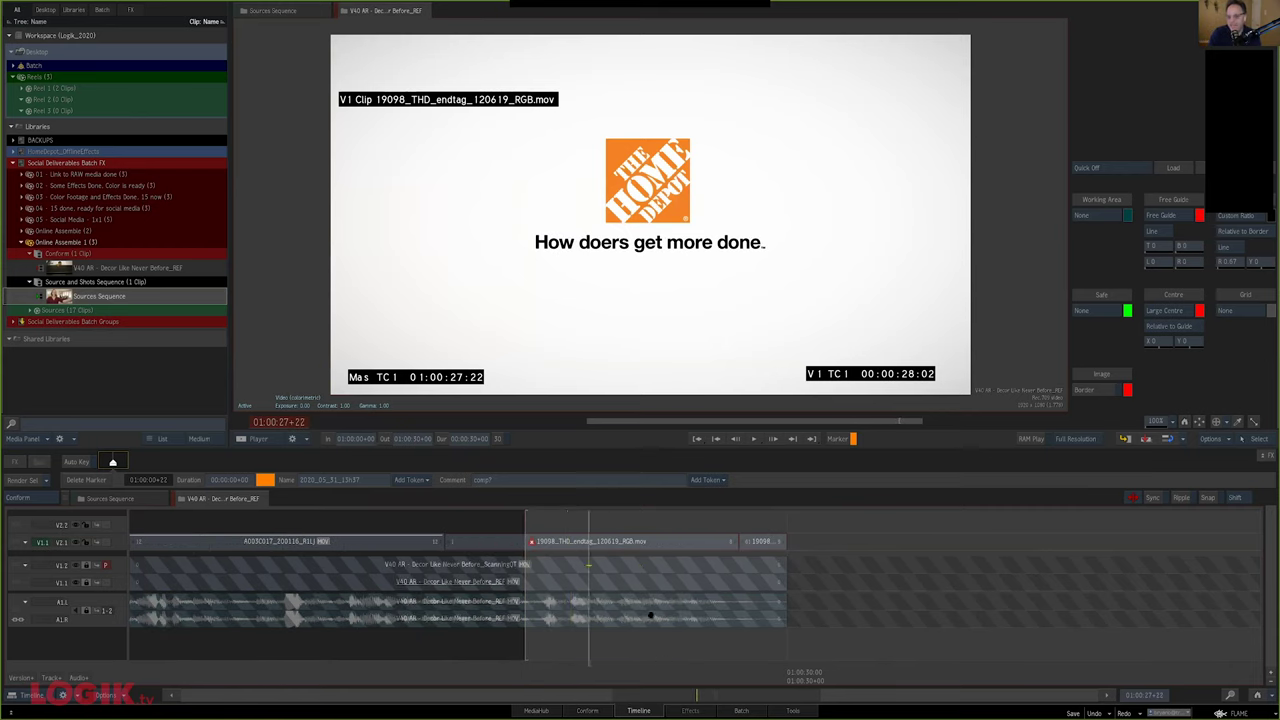
{"action": "left_click_drag", "start_coordinate": [651, 615], "coordinate": [455, 618]}
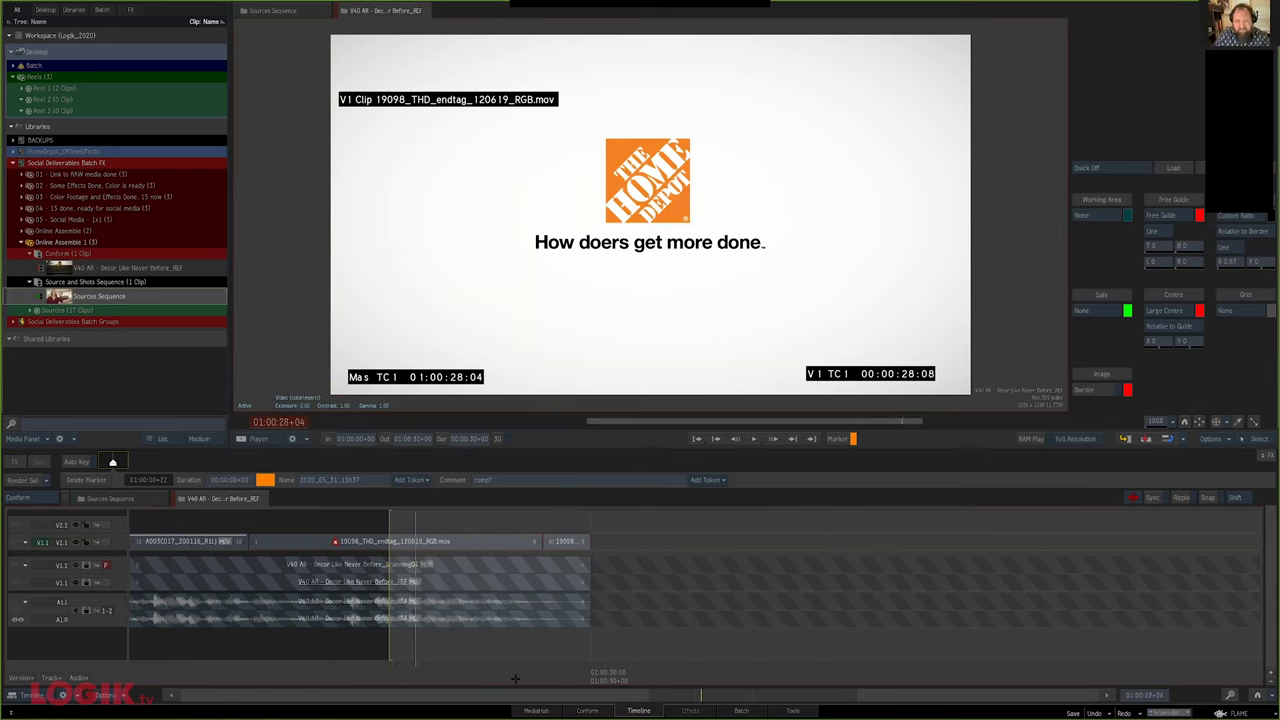
Match both 19098_THD_endtag_120619_RGB events to their source clip in the conform view, link them and return to the timeline
{"action": "left_click", "coordinate": [588, 710]}
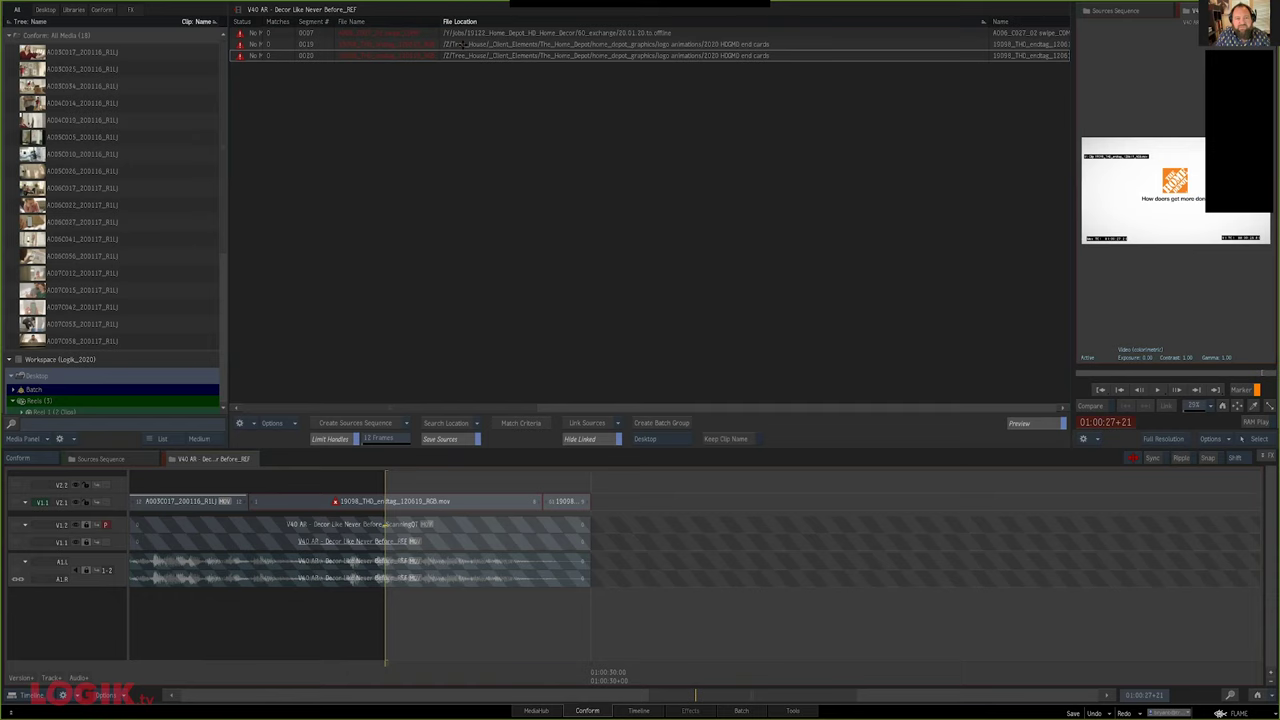
{"action": "left_click", "coordinate": [452, 54]}
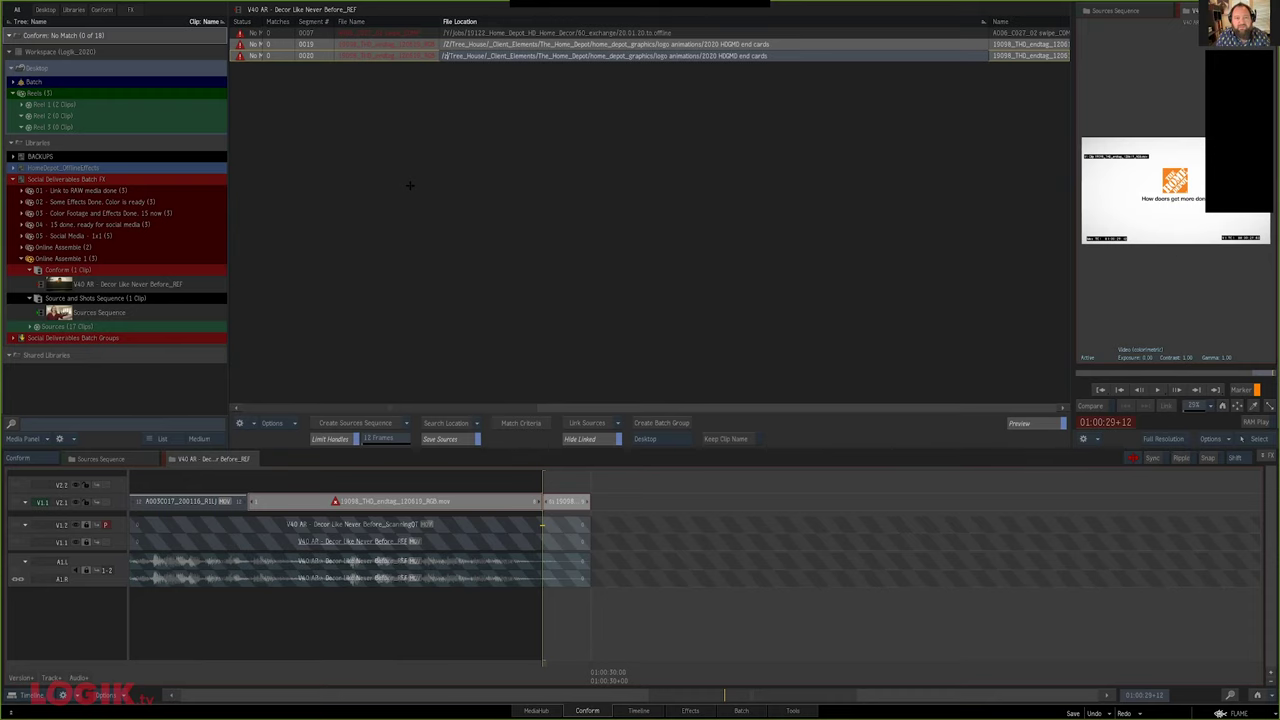
{"action": "key", "text": "Return"}
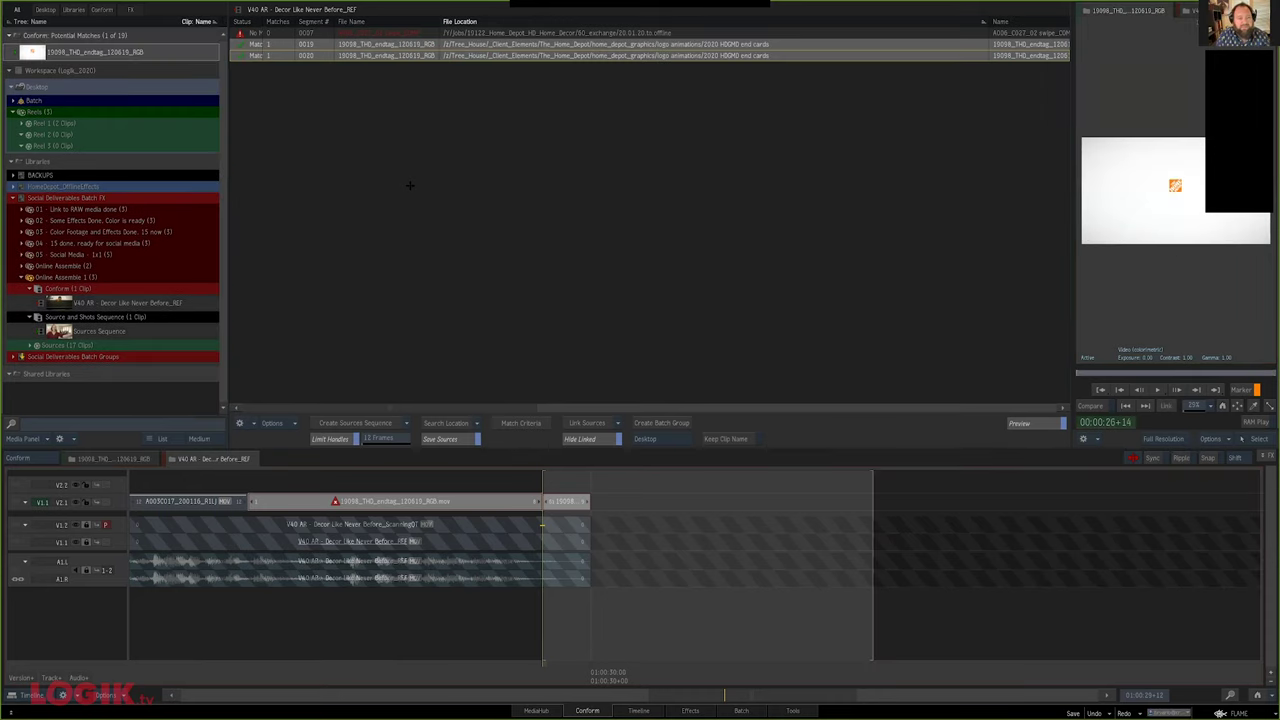
{"action": "left_click", "coordinate": [587, 422]}
{"action": "left_click", "coordinate": [641, 708]}
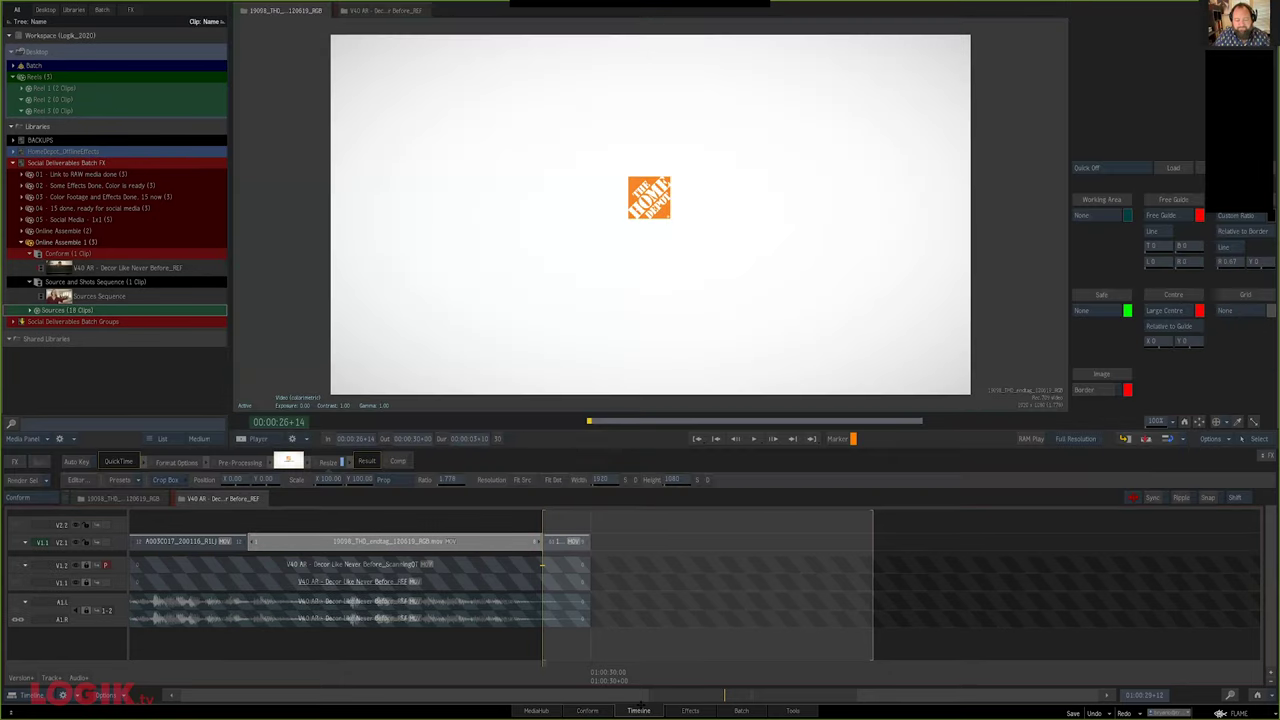
Scrub frame by frame across the cut between the two linked end tag segments to compare their frames
{"action": "left_click_drag", "start_coordinate": [543, 662], "coordinate": [728, 685]}
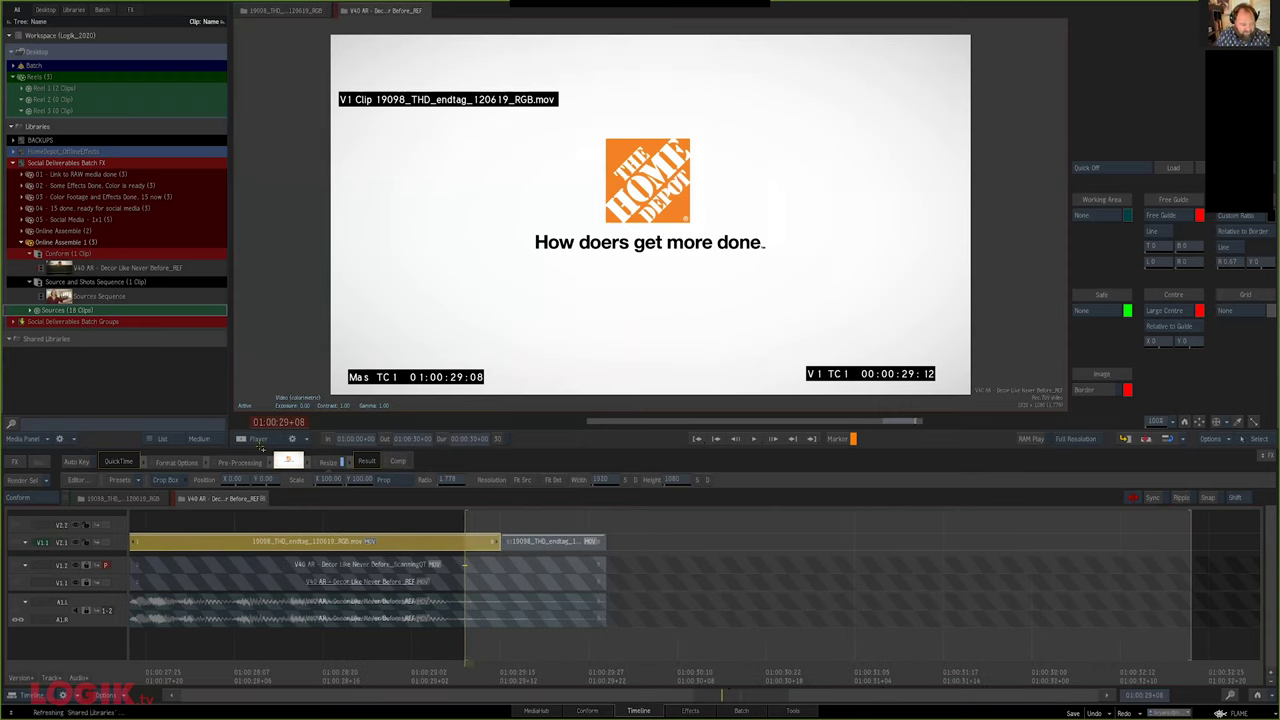
{"action": "left_click", "coordinate": [178, 536]}
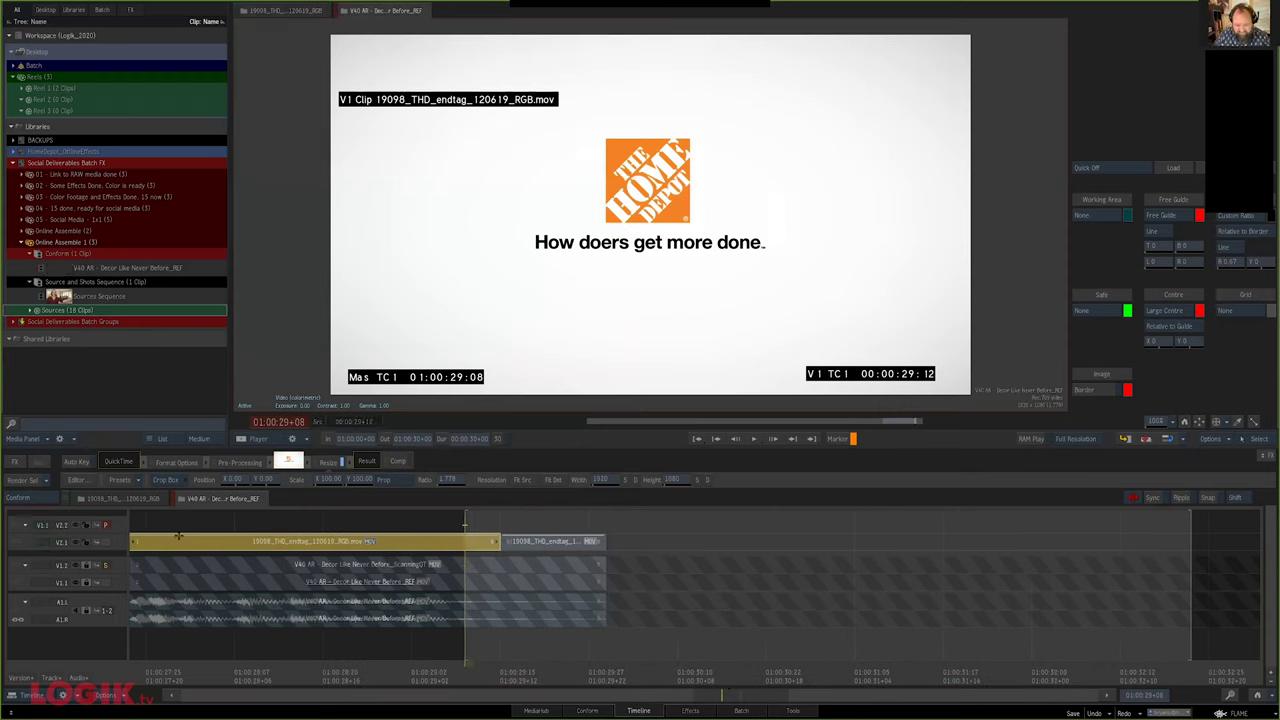
{"action": "key", "text": "Right"}
{"action": "key", "text": "Left"}
{"action": "key", "text": "Left"}
{"action": "key", "text": "Left"}
{"action": "key", "text": "Left"}
{"action": "key", "text": "Left"}
{"action": "key", "text": "Left"}
{"action": "left_click_drag", "start_coordinate": [397, 645], "coordinate": [512, 623]}
{"action": "key", "text": "Left"}
{"action": "key", "text": "Left"}
{"action": "key", "text": "Left"}
{"action": "key", "text": "Left"}
{"action": "key", "text": "Left"}
{"action": "key", "text": "Left"}
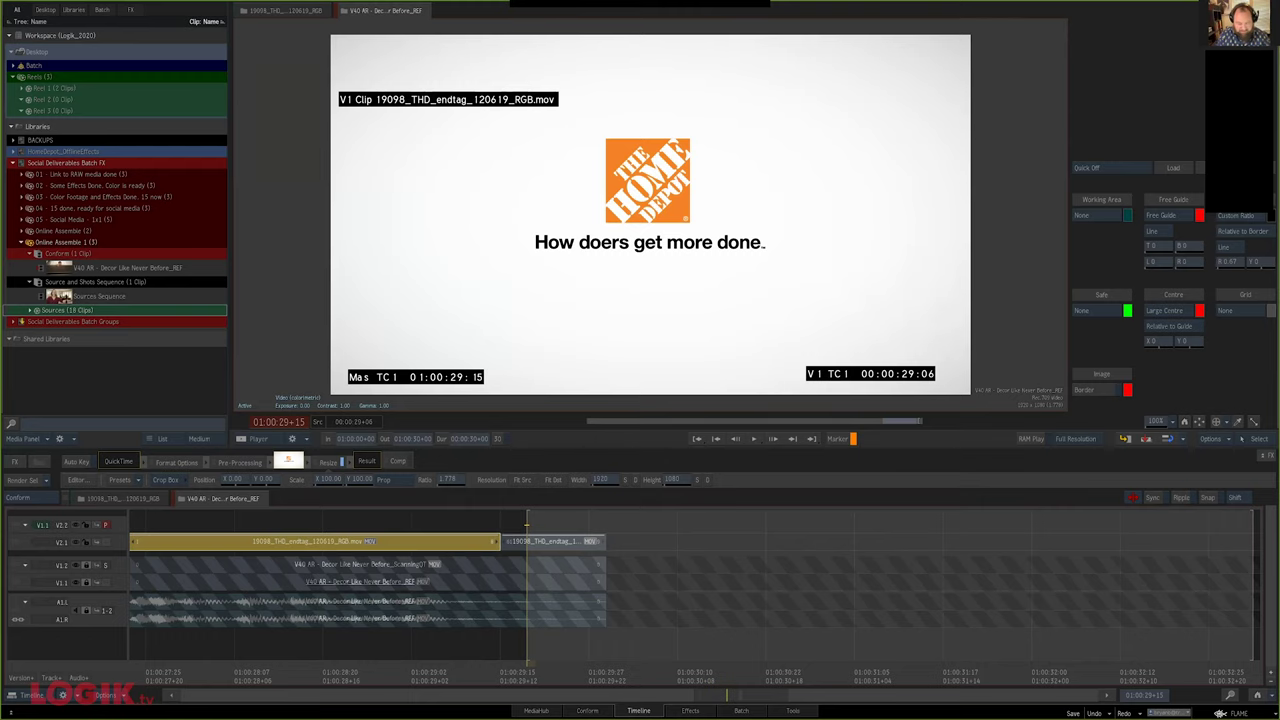
Open Sources Sequence and scrub through its 19098_THD_endtag clip
{"action": "double_click", "coordinate": [66, 297]}
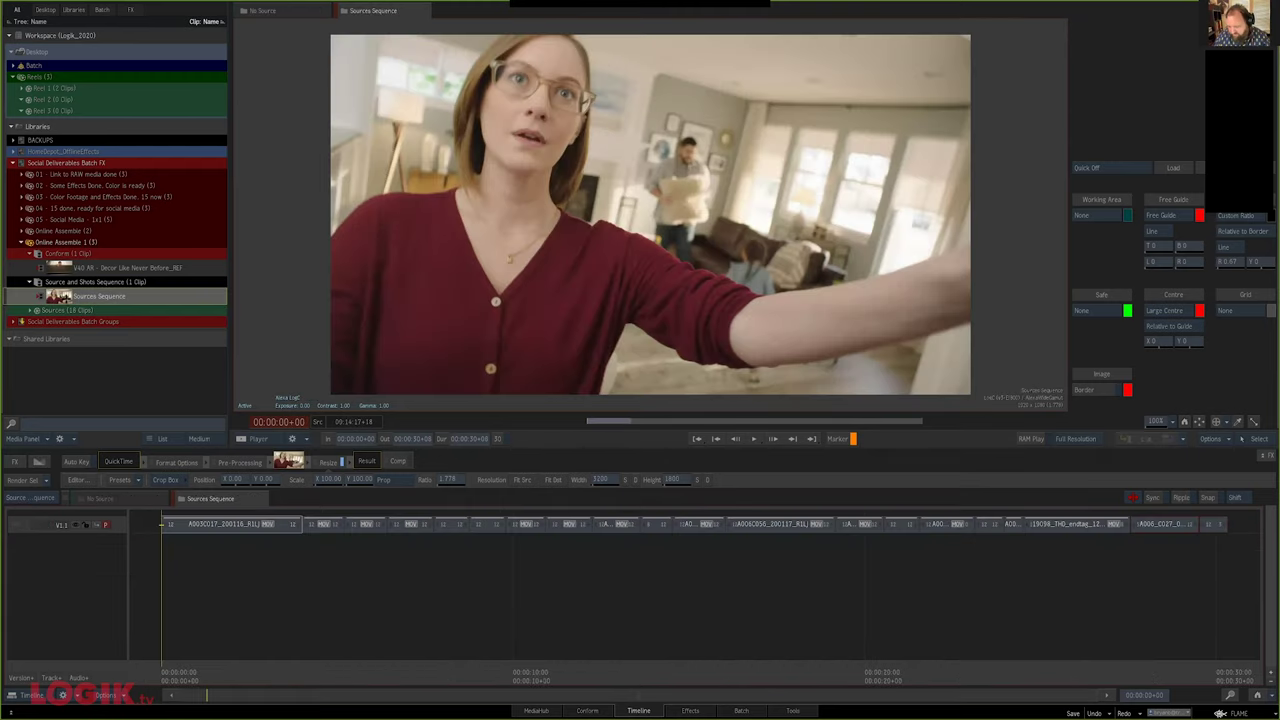
{"action": "left_click", "coordinate": [1057, 665]}
{"action": "mouse_move", "coordinate": [1030, 665]}
{"action": "left_mouse_down"}
{"action": "mouse_move", "coordinate": [1087, 655]}
{"action": "mouse_move", "coordinate": [992, 655]}
{"action": "mouse_move", "coordinate": [1042, 653]}
{"action": "left_mouse_up"}
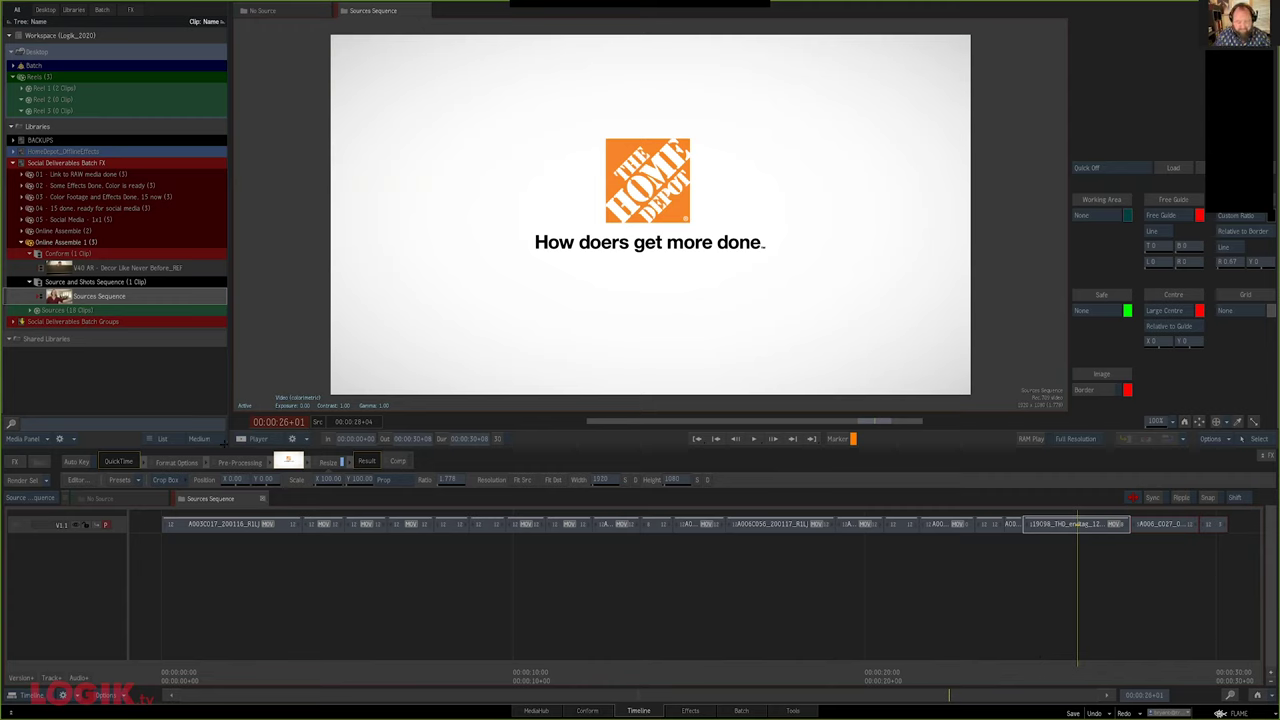
Reopen the REF sequence and extend the first end tag segment over the second to the sequence end at 01:00:30+00
{"action": "left_click", "coordinate": [66, 268]}
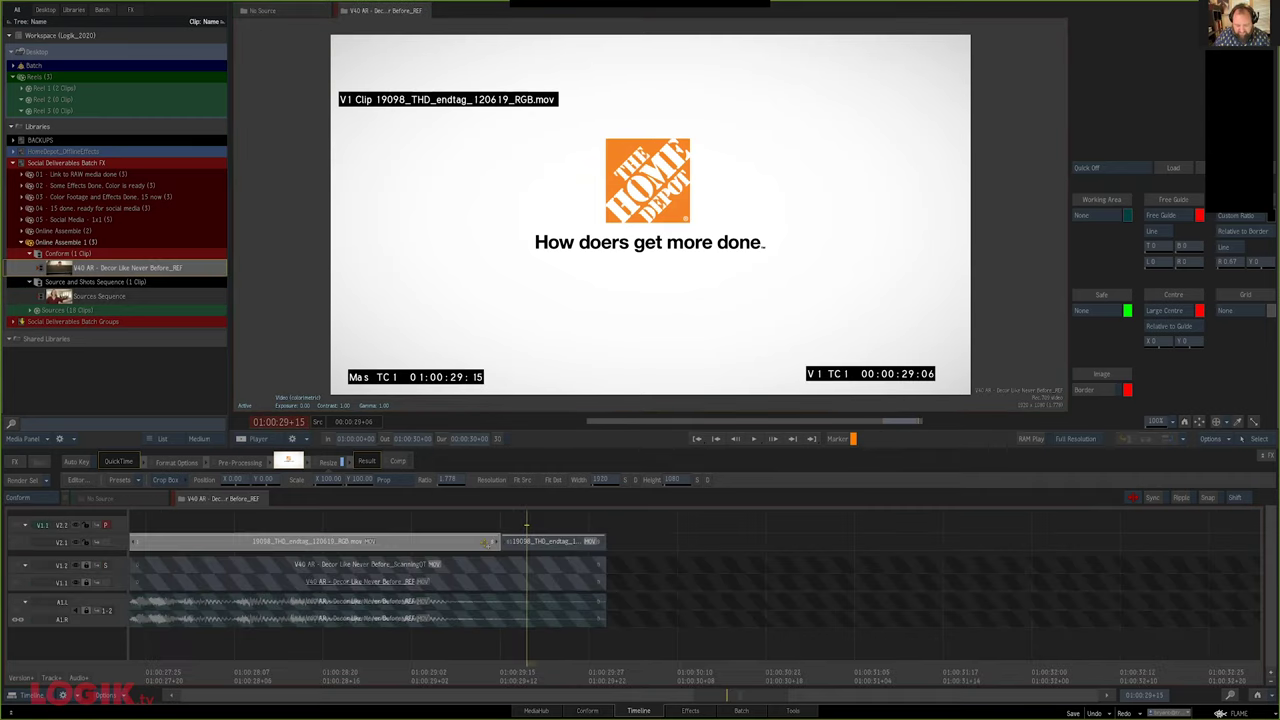
{"action": "left_click", "coordinate": [487, 542]}
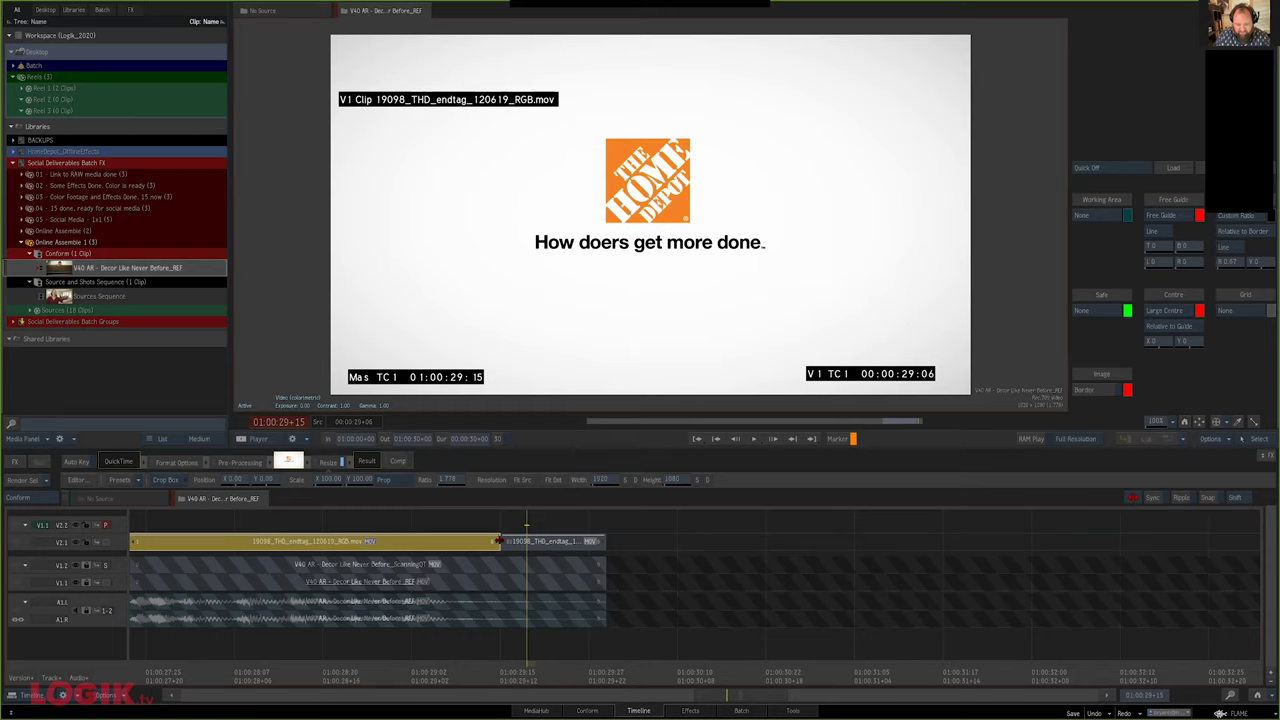
{"action": "key", "text": "Down"}
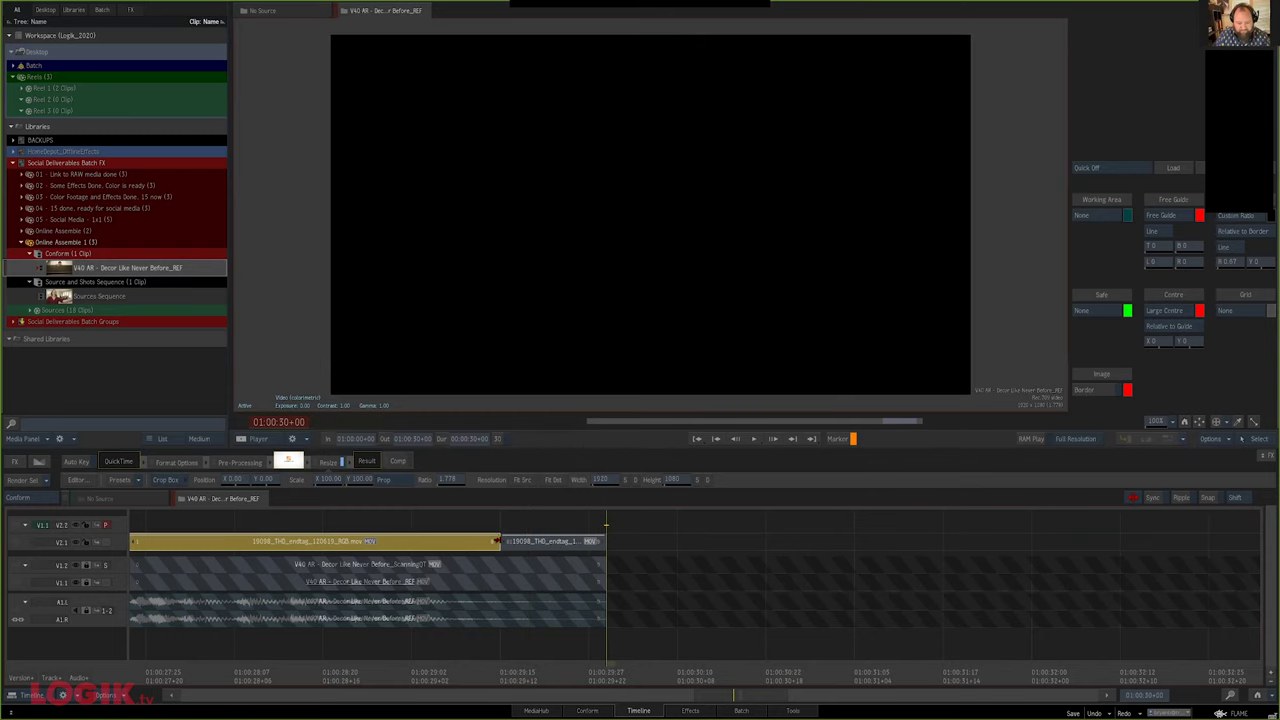
{"action": "key", "text": "t"}
{"action": "key", "text": "ctrl+z"}
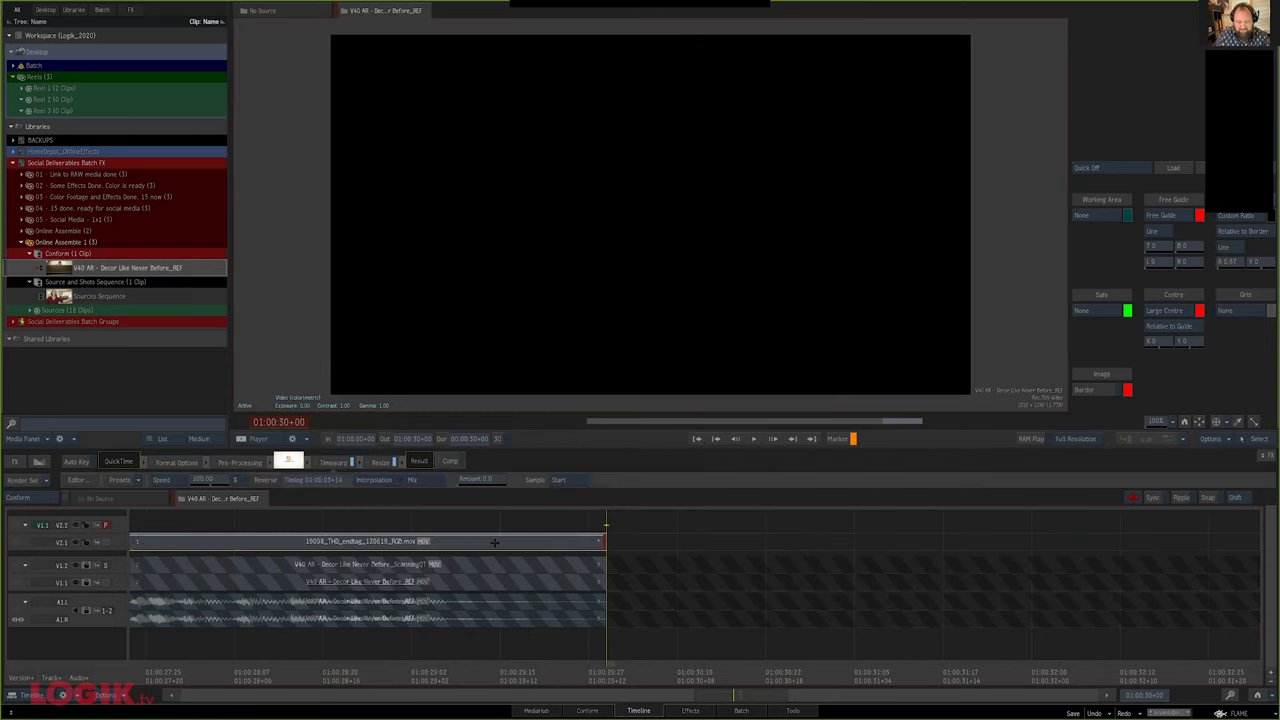
Scrub through the extended end tag segment to check it, and frame the whole REF sequence
{"action": "left_click_drag", "start_coordinate": [445, 640], "coordinate": [657, 634]}
{"action": "scroll", "coordinate": [657, 633], "scroll_direction": "down", "scroll_amount": 2}
{"action": "left_click", "coordinate": [714, 696]}
{"action": "left_click_drag", "start_coordinate": [466, 671], "coordinate": [553, 671]}
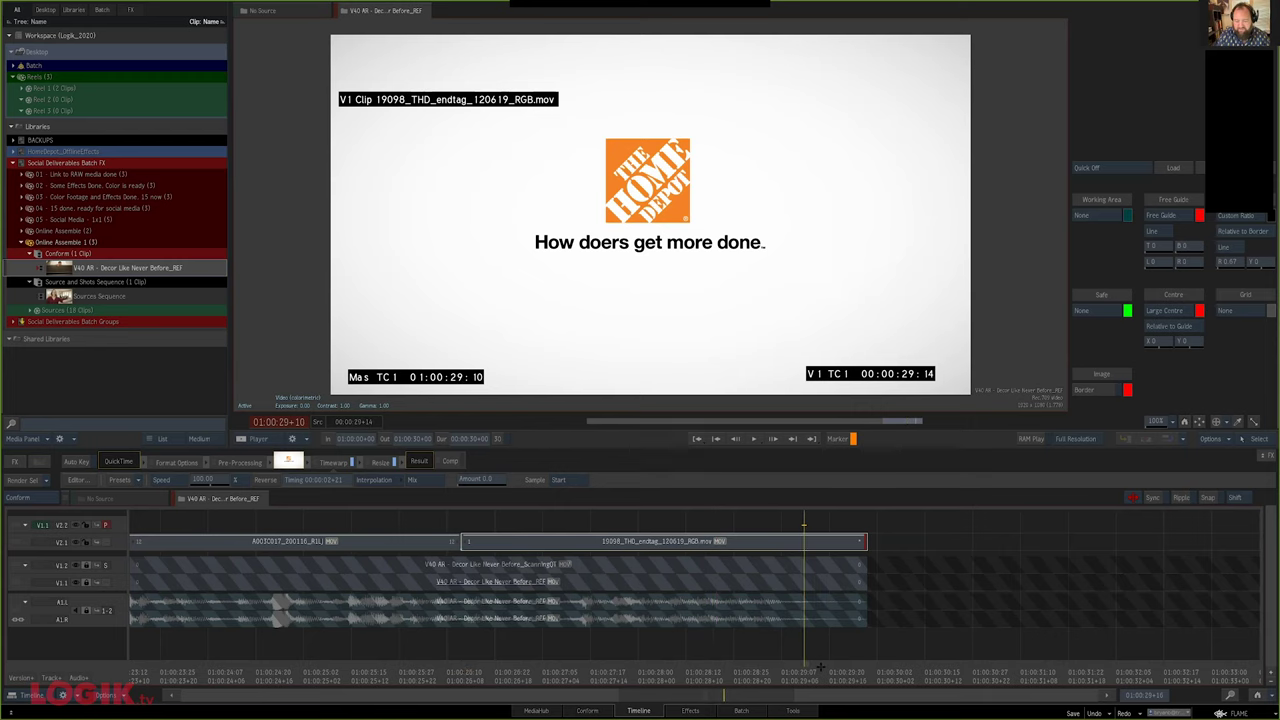
{"action": "key", "text": "h"}
{"action": "left_click_drag", "start_coordinate": [673, 665], "coordinate": [627, 665]}
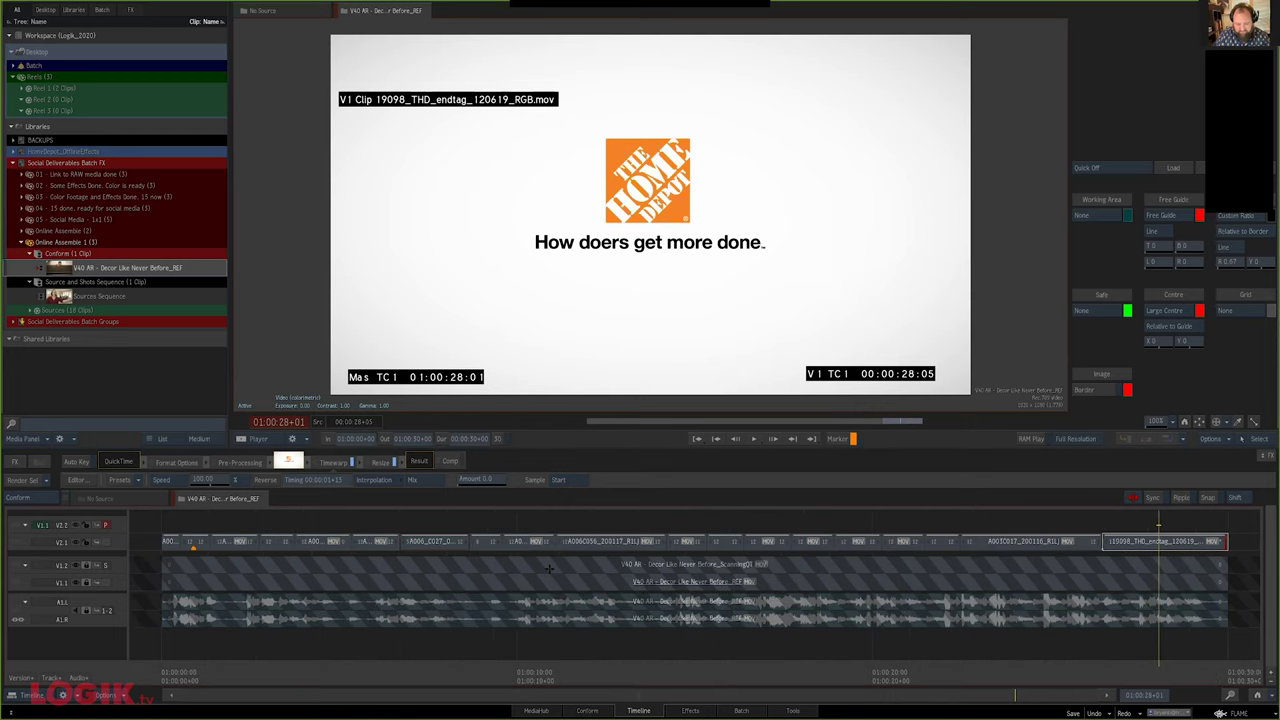
Select the A006_C027_02 swipe_COMP.mov segment and preview the comps in the HomeDepot_OfflineEffects library, including A007C042_comp_v001_bb
{"action": "left_click", "coordinate": [430, 541]}
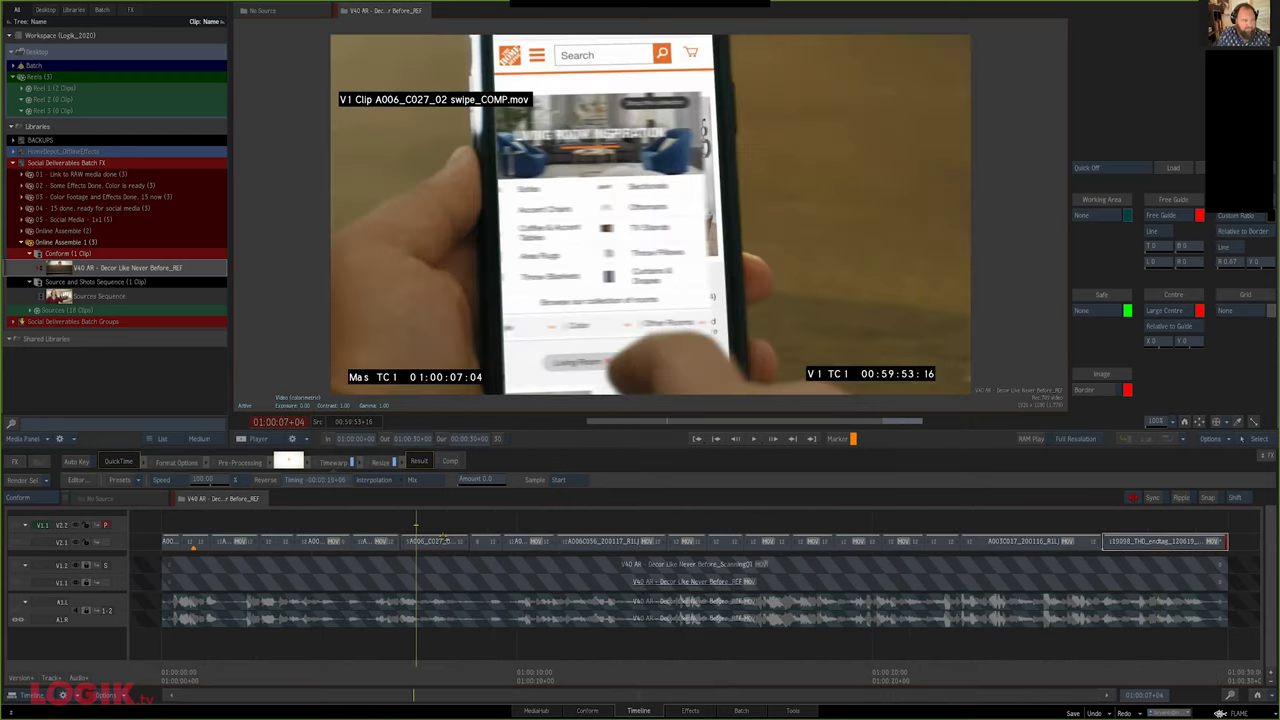
{"action": "left_click", "coordinate": [14, 152]}
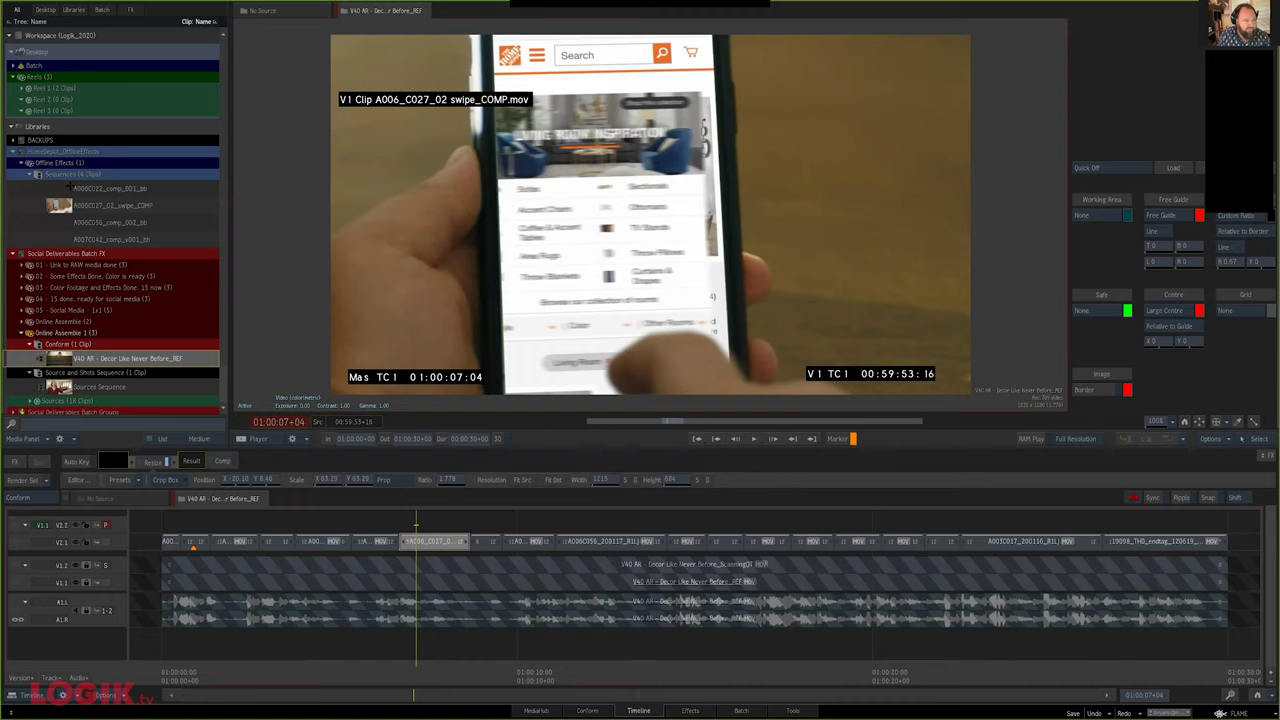
{"action": "left_click", "coordinate": [70, 187]}
{"action": "left_click", "coordinate": [61, 222]}
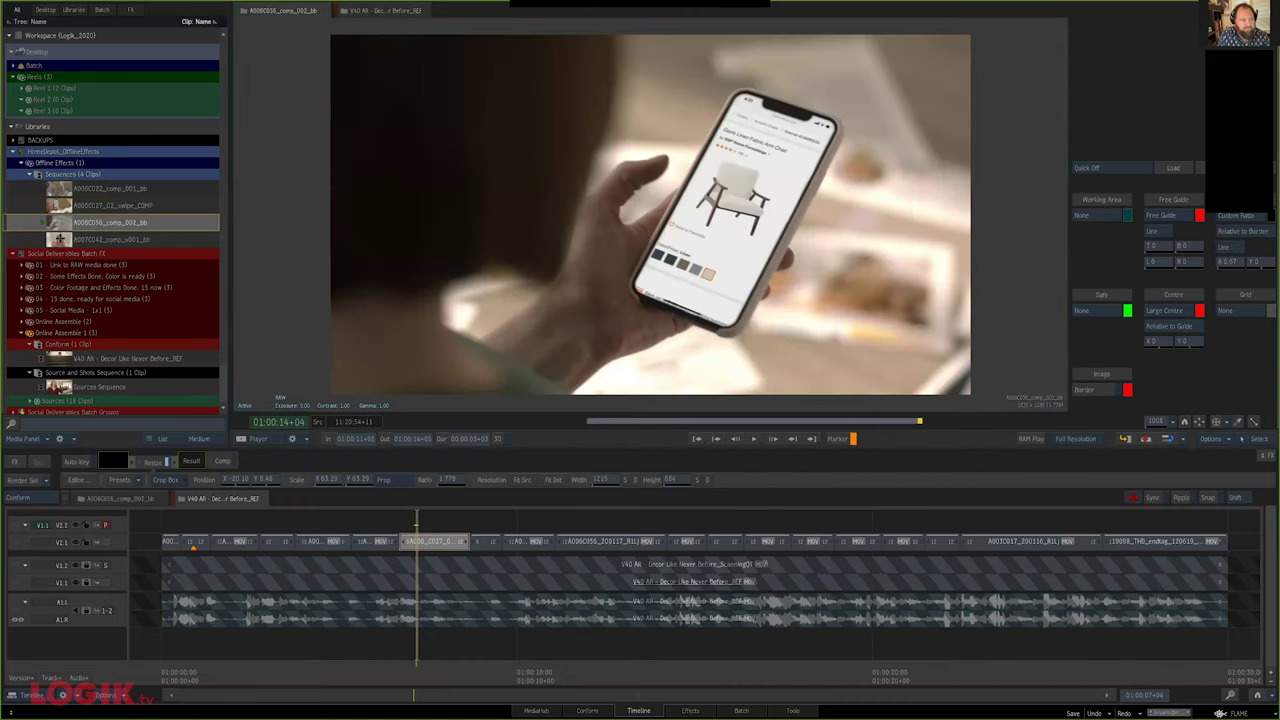
{"action": "left_click", "coordinate": [62, 239]}
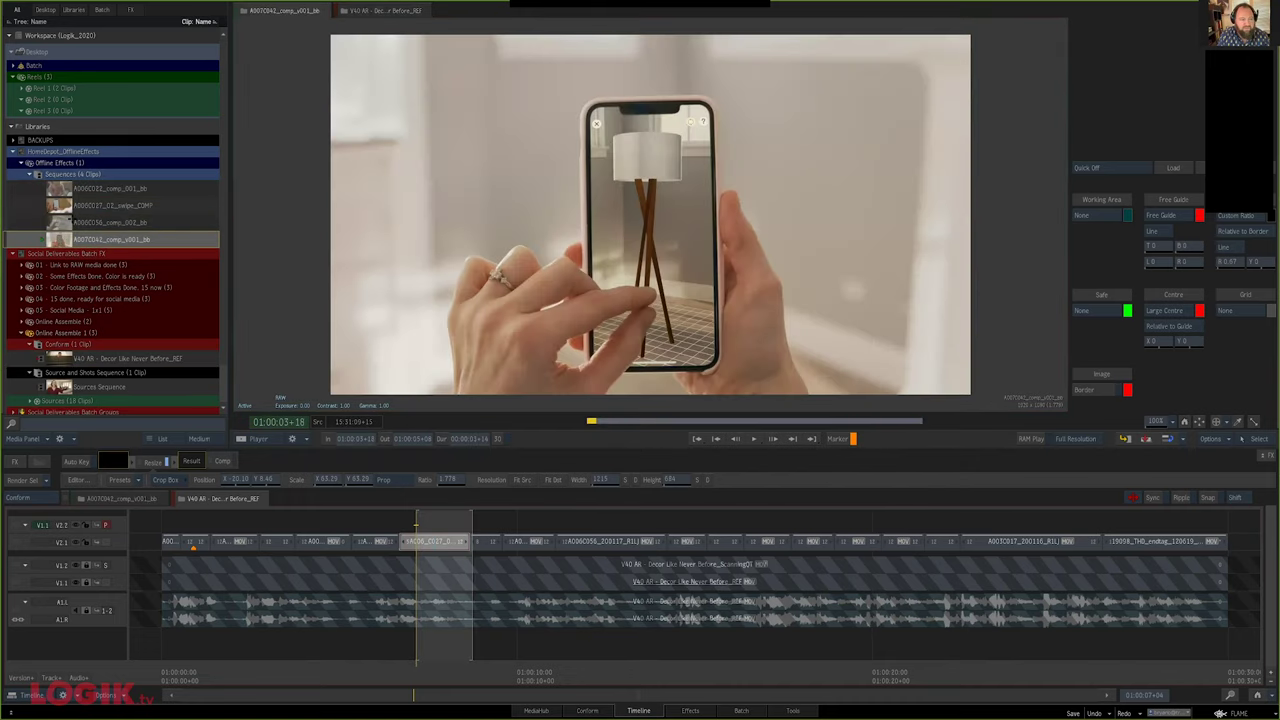
Edit the A006C027_02_swipe_COMP library clip onto the empty track above the A006_C027_02 swipe_COMP.mov segment in the REF sequence
{"action": "left_click", "coordinate": [62, 205]}
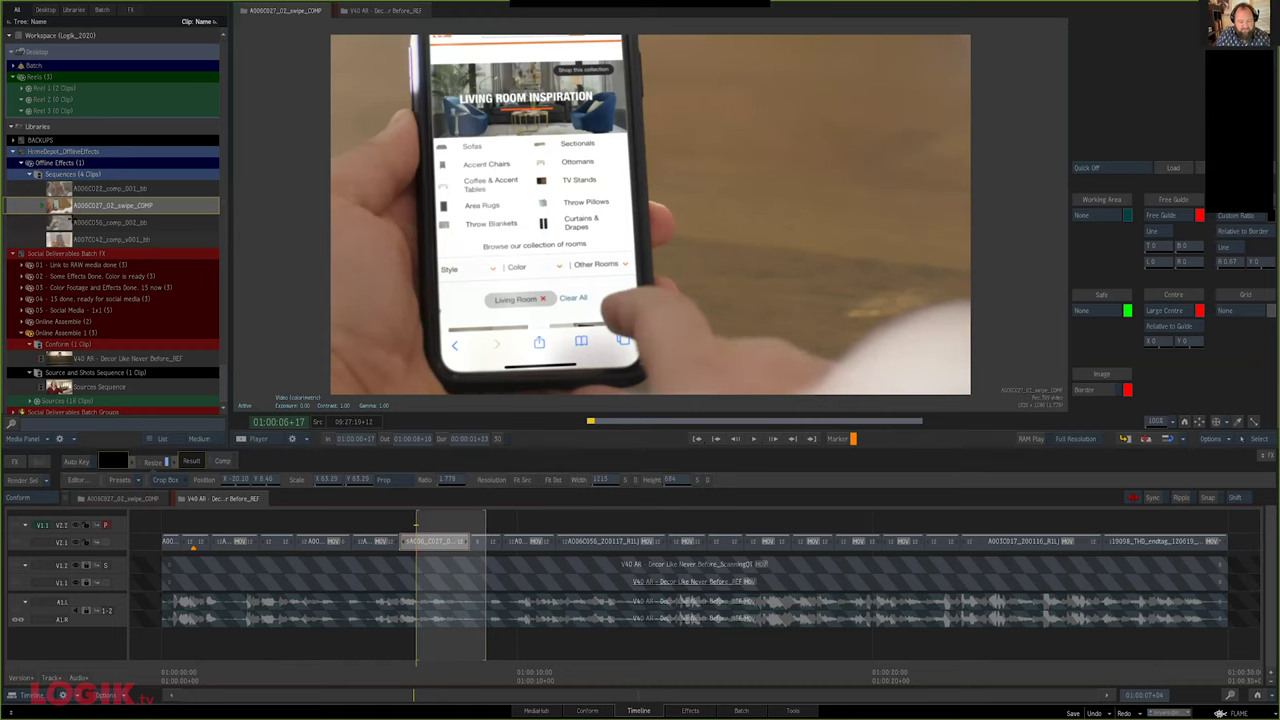
{"action": "left_click_drag", "start_coordinate": [358, 557], "coordinate": [369, 557]}
{"action": "key", "text": "Up"}
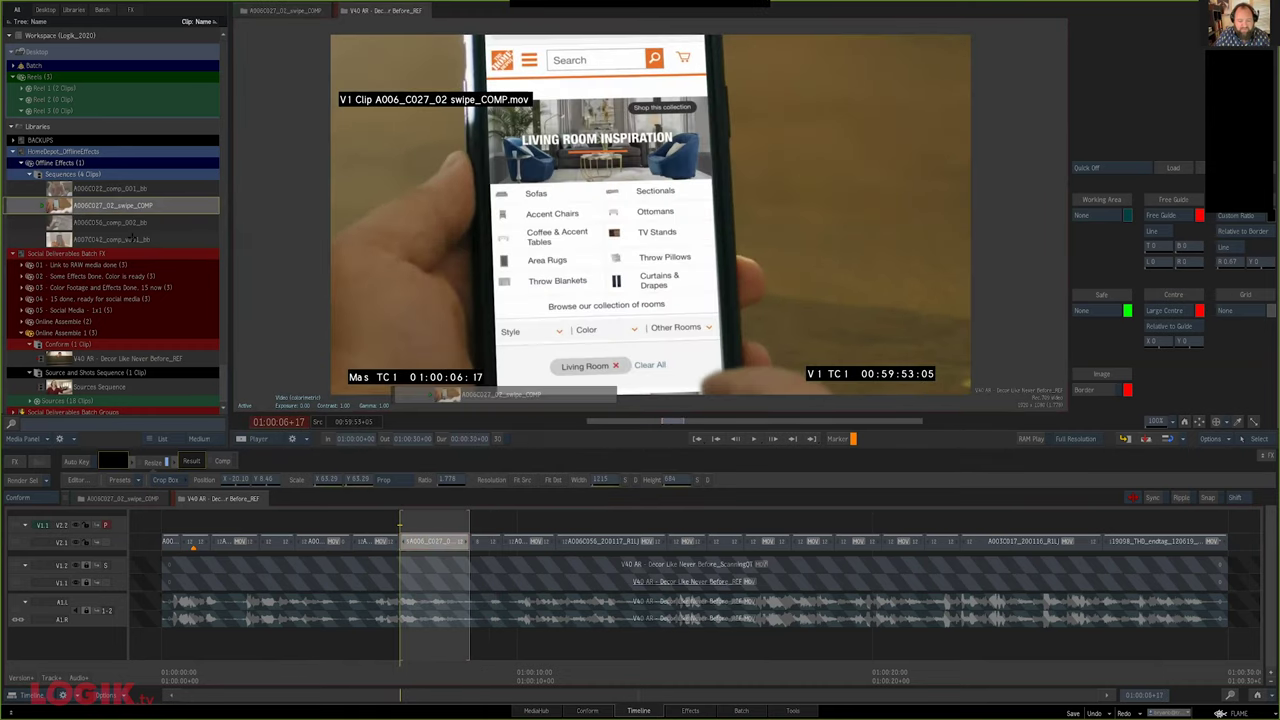
{"action": "key", "text": "ctrl+v"}
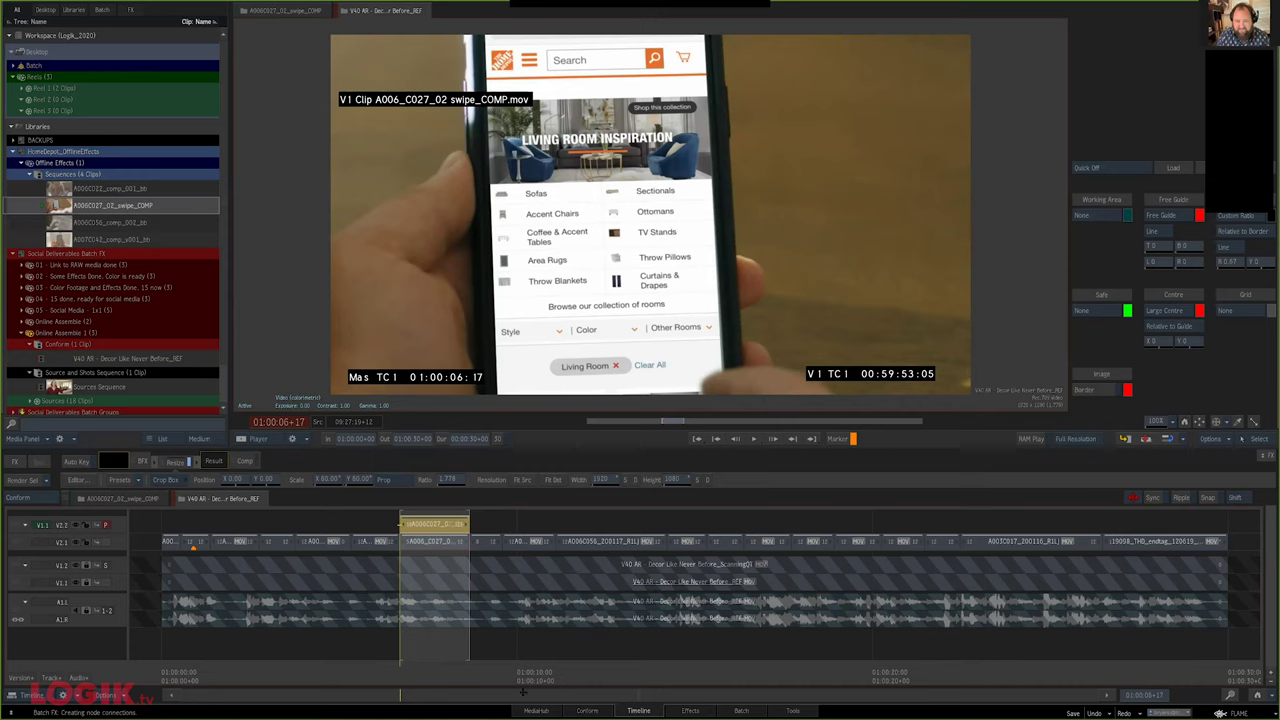
Move the A006C027_02_swipe_COMP segment down a track so it replaces the offline A006_C027_02 swipe_COMP.mov segment
{"action": "scroll", "coordinate": [491, 610], "scroll_direction": "up", "scroll_amount": 2}
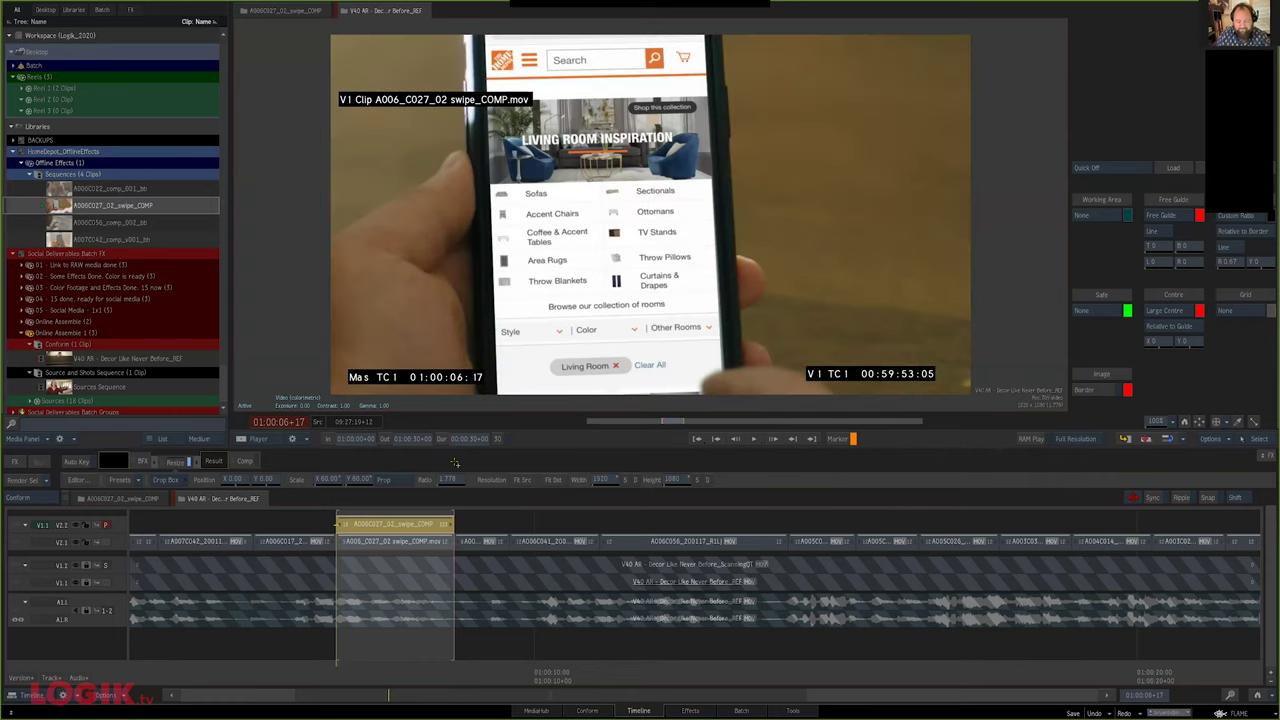
{"action": "left_click_drag", "start_coordinate": [425, 524], "coordinate": [425, 541]}
{"action": "scroll", "coordinate": [425, 610], "scroll_direction": "down", "scroll_amount": 2}
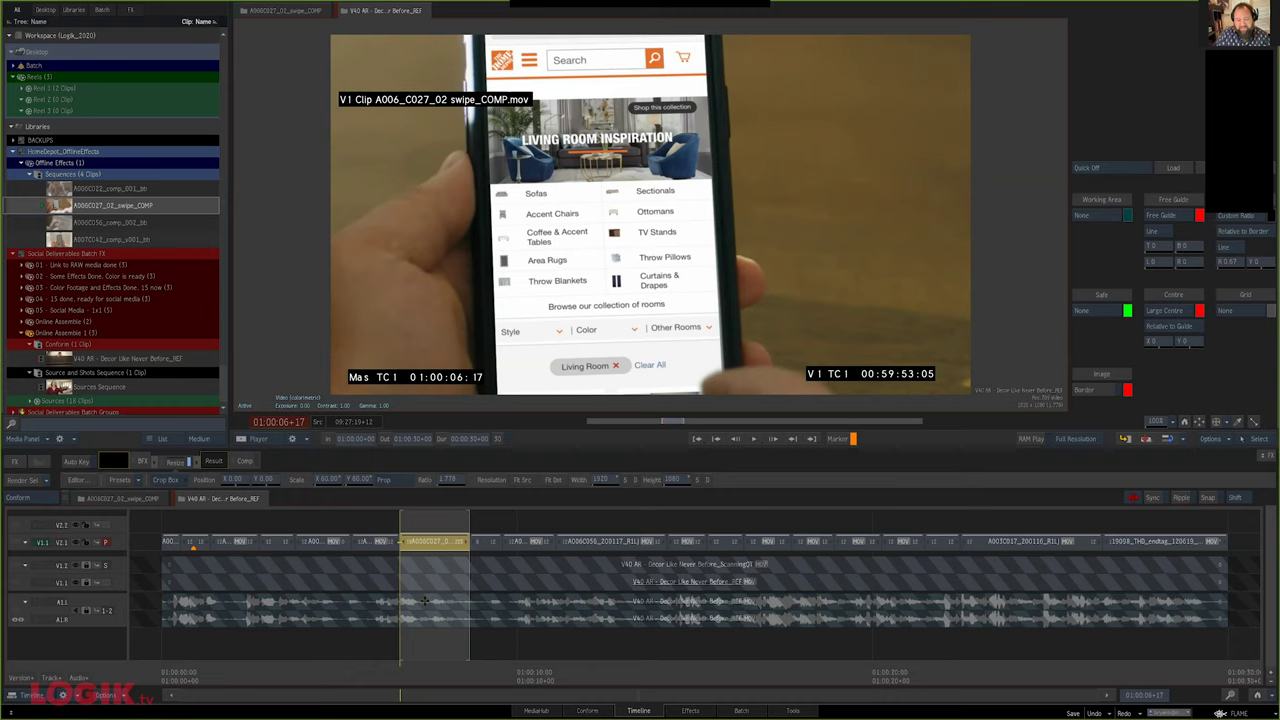
Update Sources Sequence from the whole REF sequence in the conform view
{"action": "key", "text": "Page_Up"}
{"action": "left_click", "coordinate": [587, 711]}
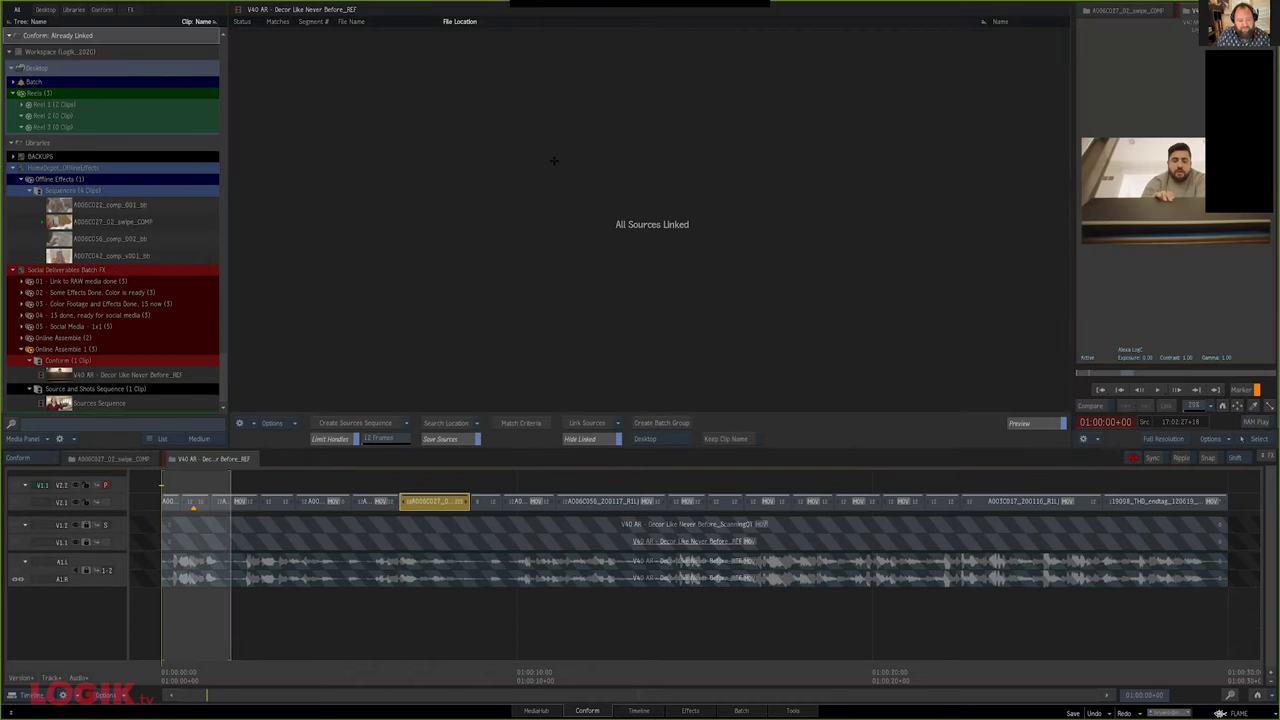
{"action": "left_click", "coordinate": [406, 422]}
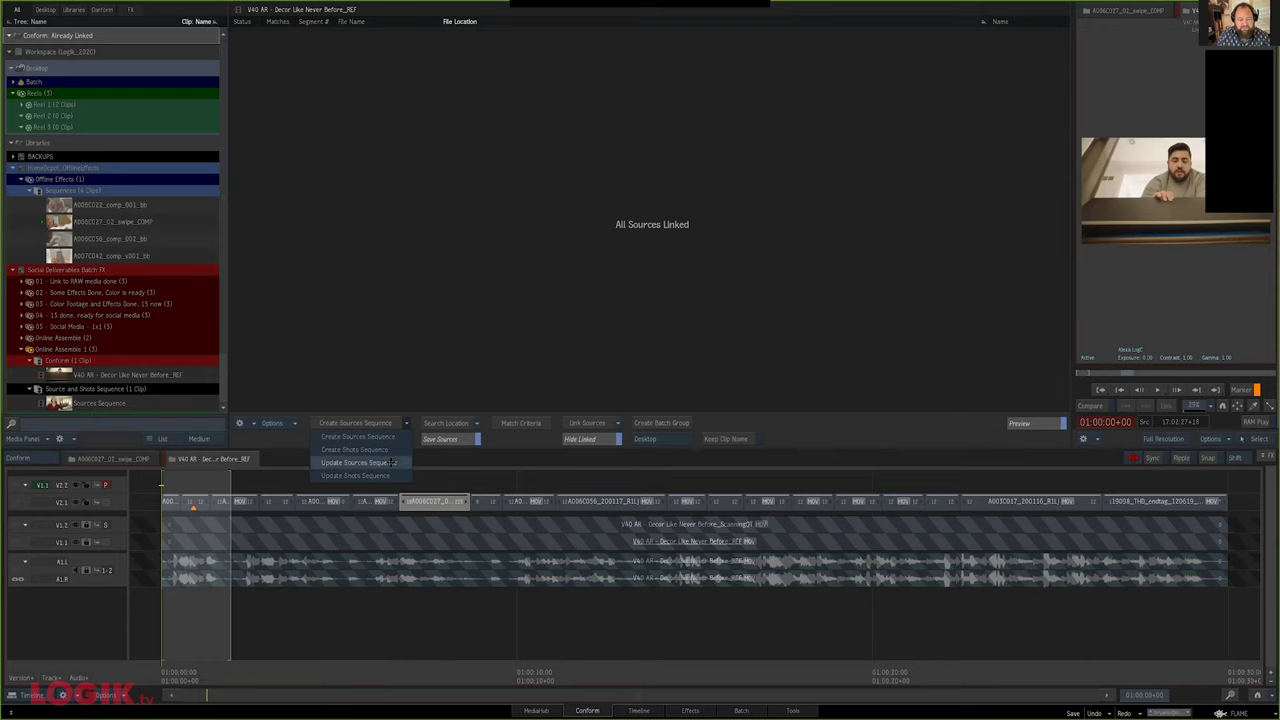
{"action": "left_click", "coordinate": [390, 462]}
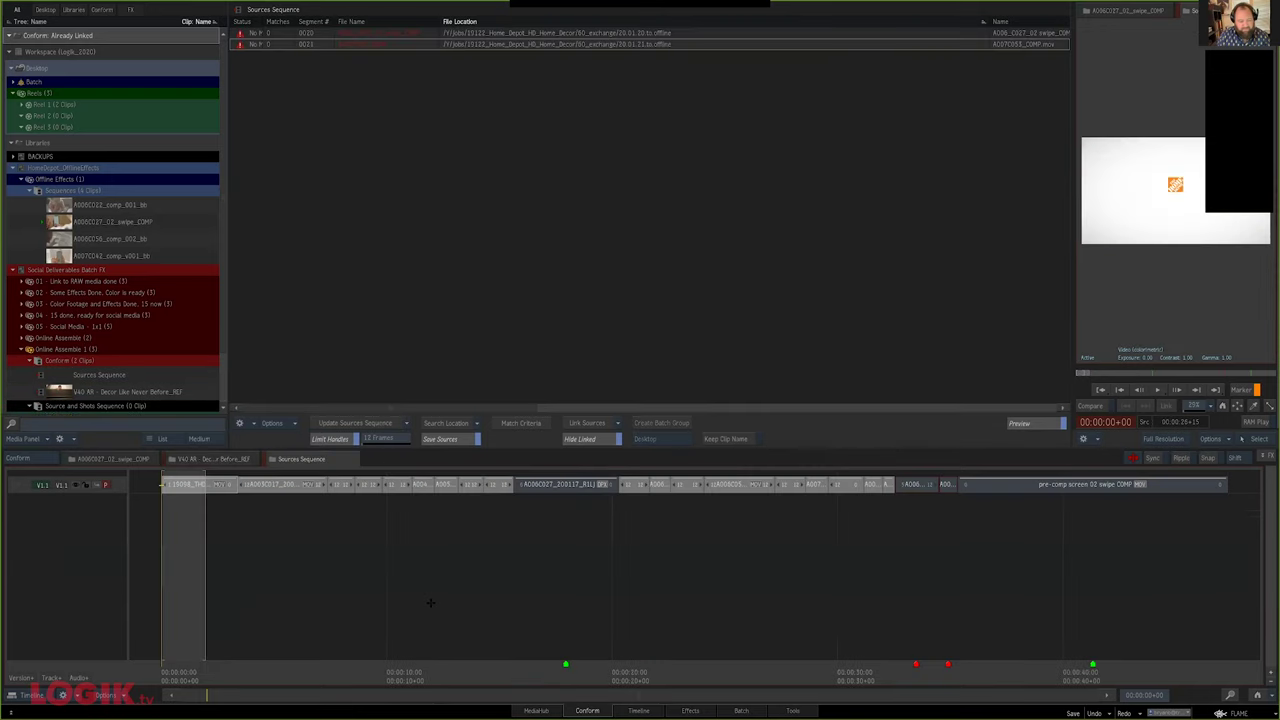
Examine the updated Sources Sequence in the timeline, checking the A006C027_200117_R1LJ segment at the first green marker
{"action": "left_click", "coordinate": [291, 671]}
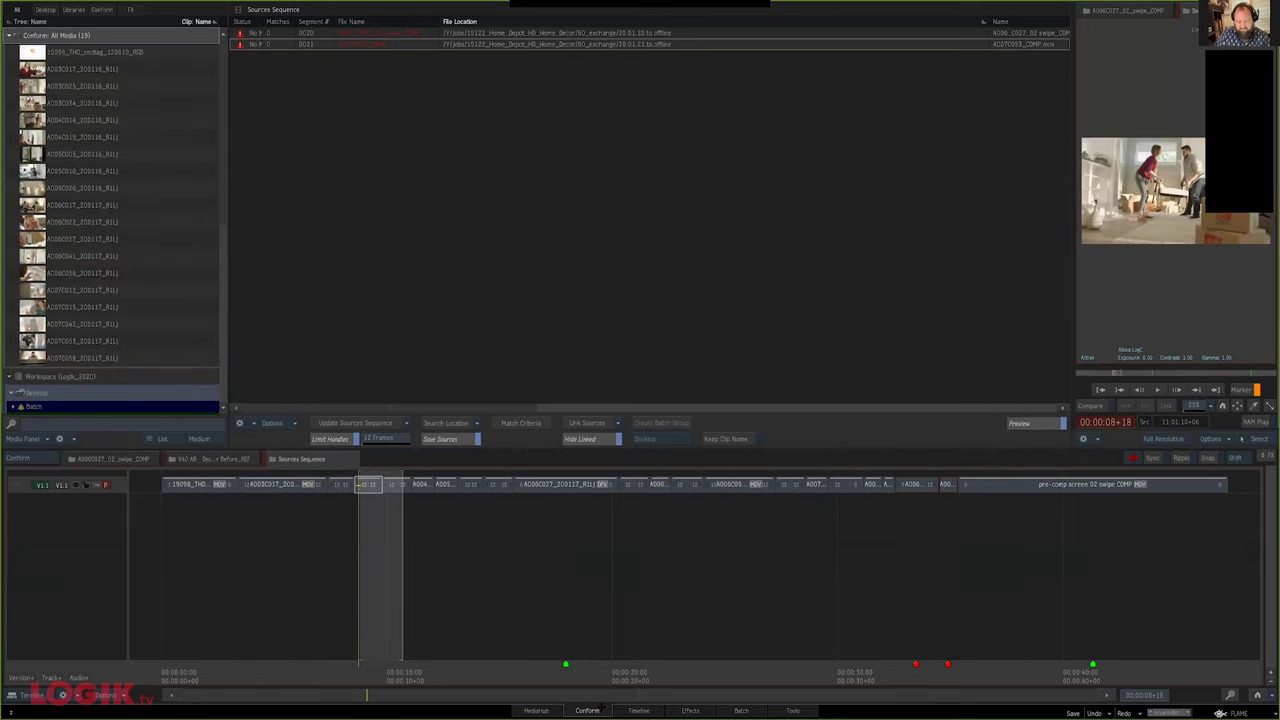
{"action": "left_click", "coordinate": [630, 710]}
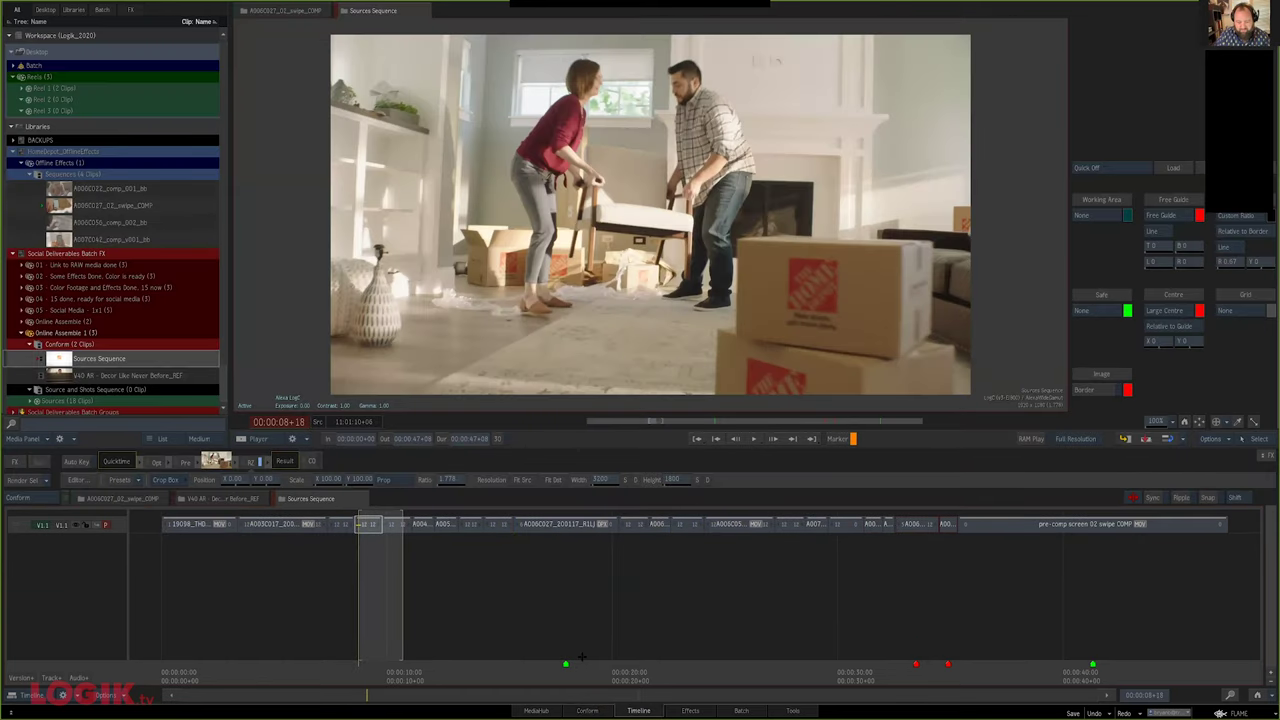
{"action": "left_click", "coordinate": [561, 554]}
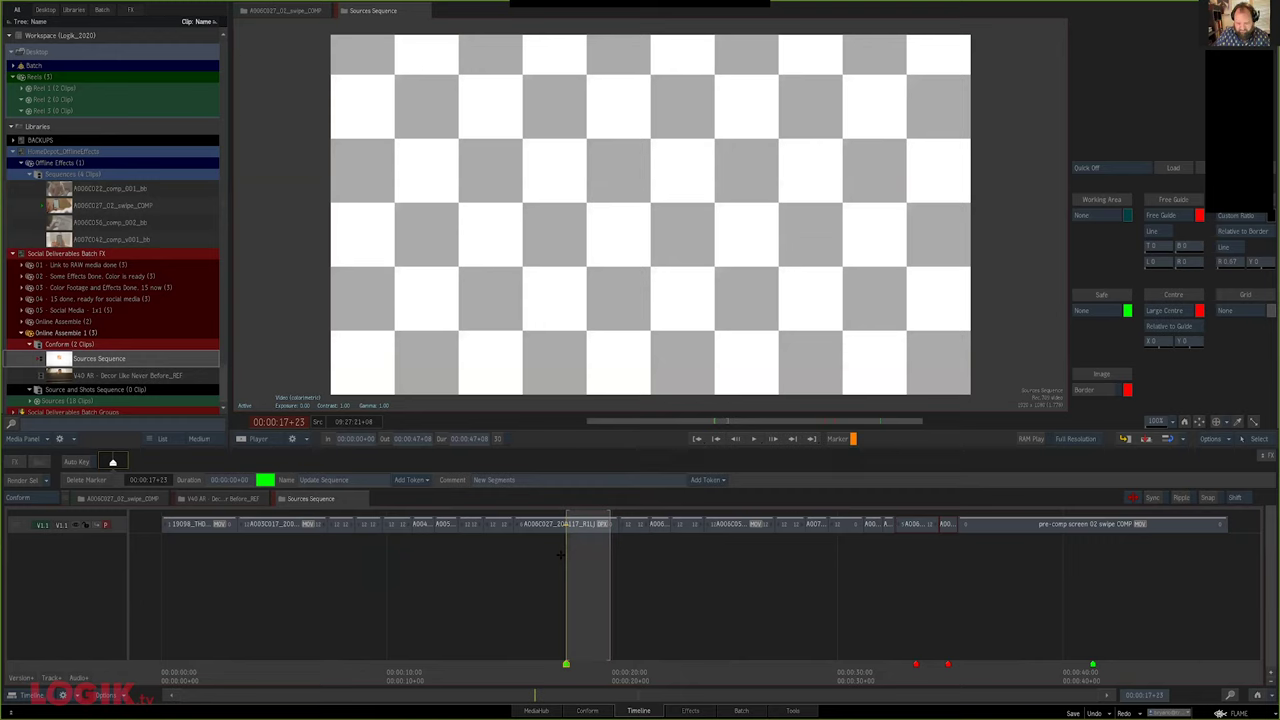
{"action": "left_click_drag", "start_coordinate": [561, 554], "coordinate": [564, 706]}
{"action": "mouse_move", "coordinate": [566, 530]}
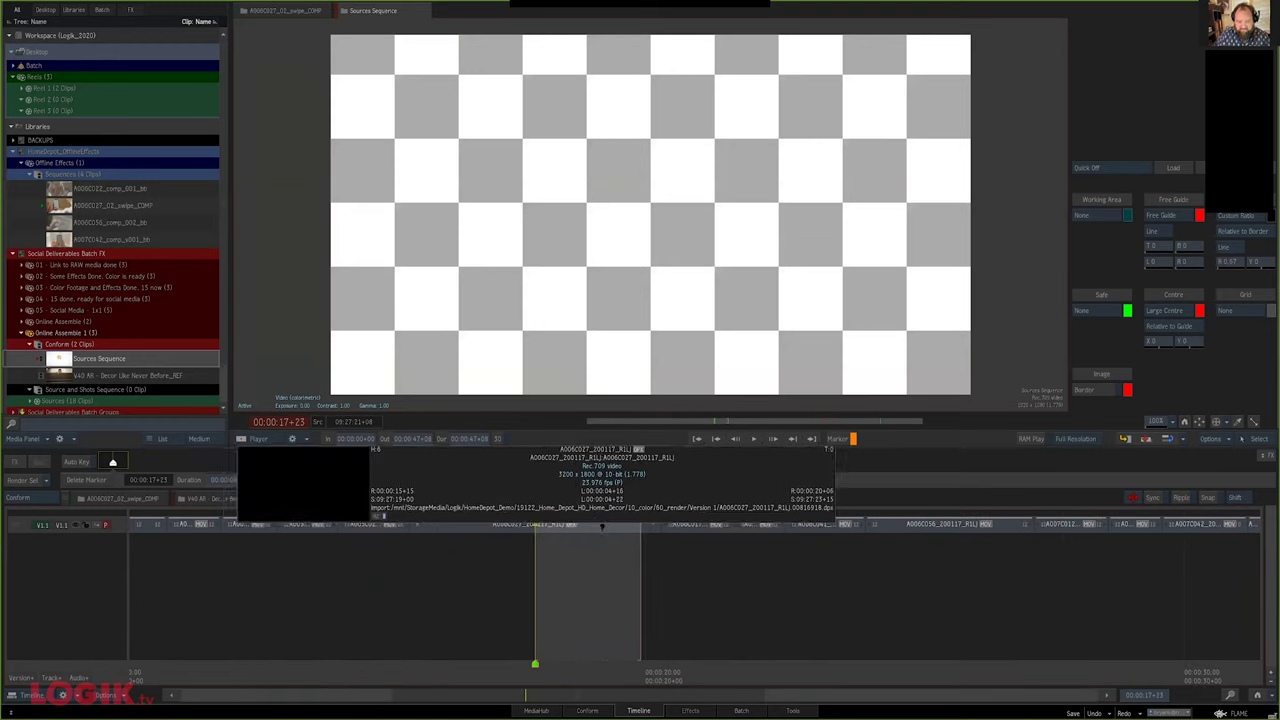
{"action": "left_click", "coordinate": [591, 528]}
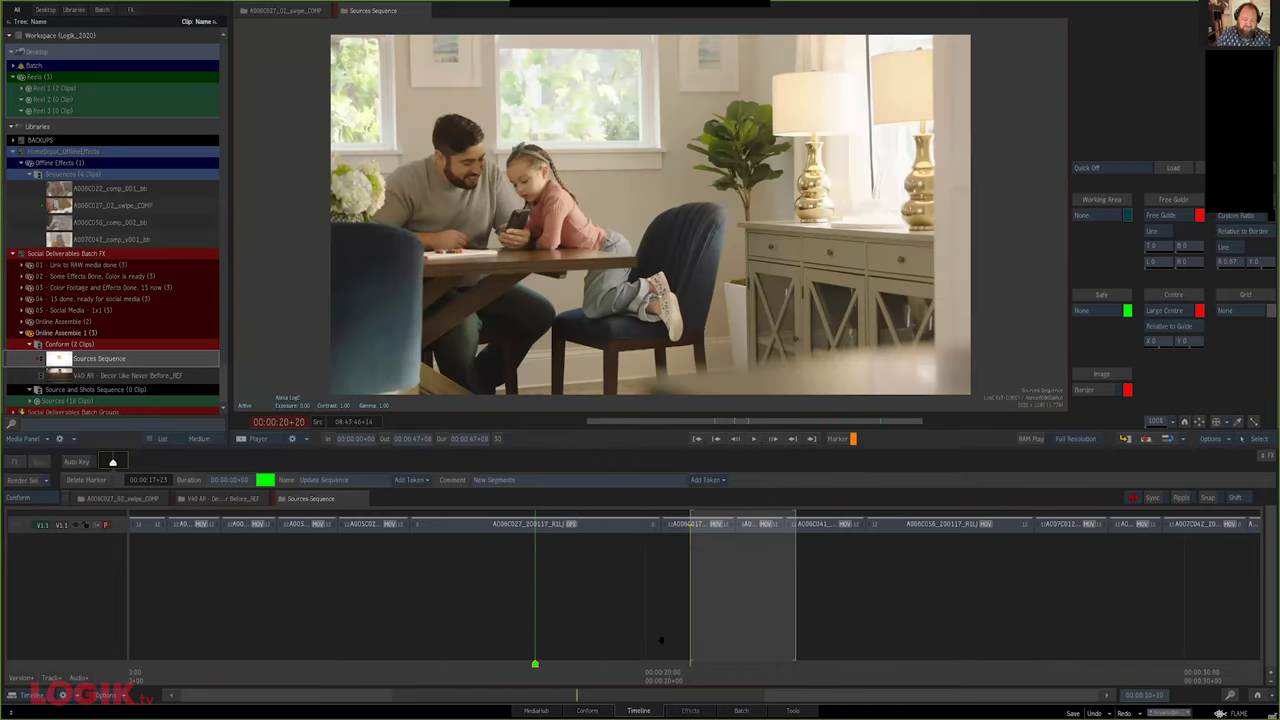
{"action": "left_click_drag", "start_coordinate": [661, 640], "coordinate": [535, 628]}
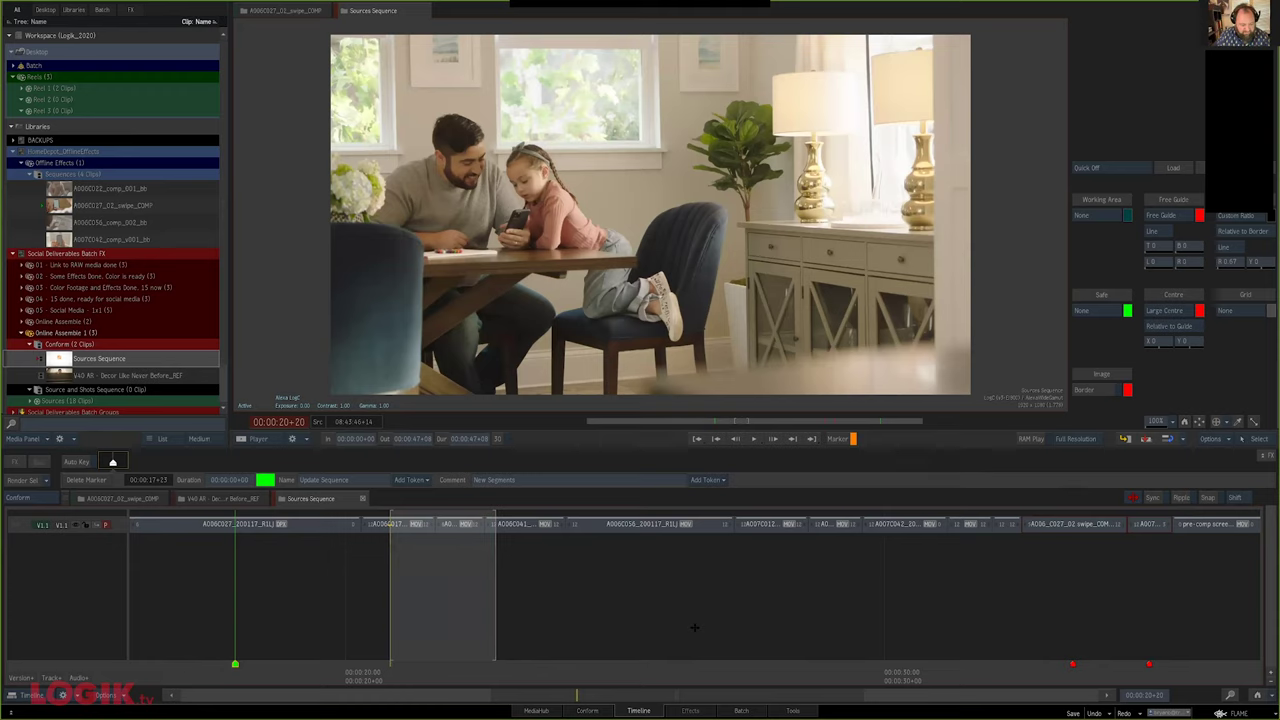
{"action": "key", "text": "Up"}
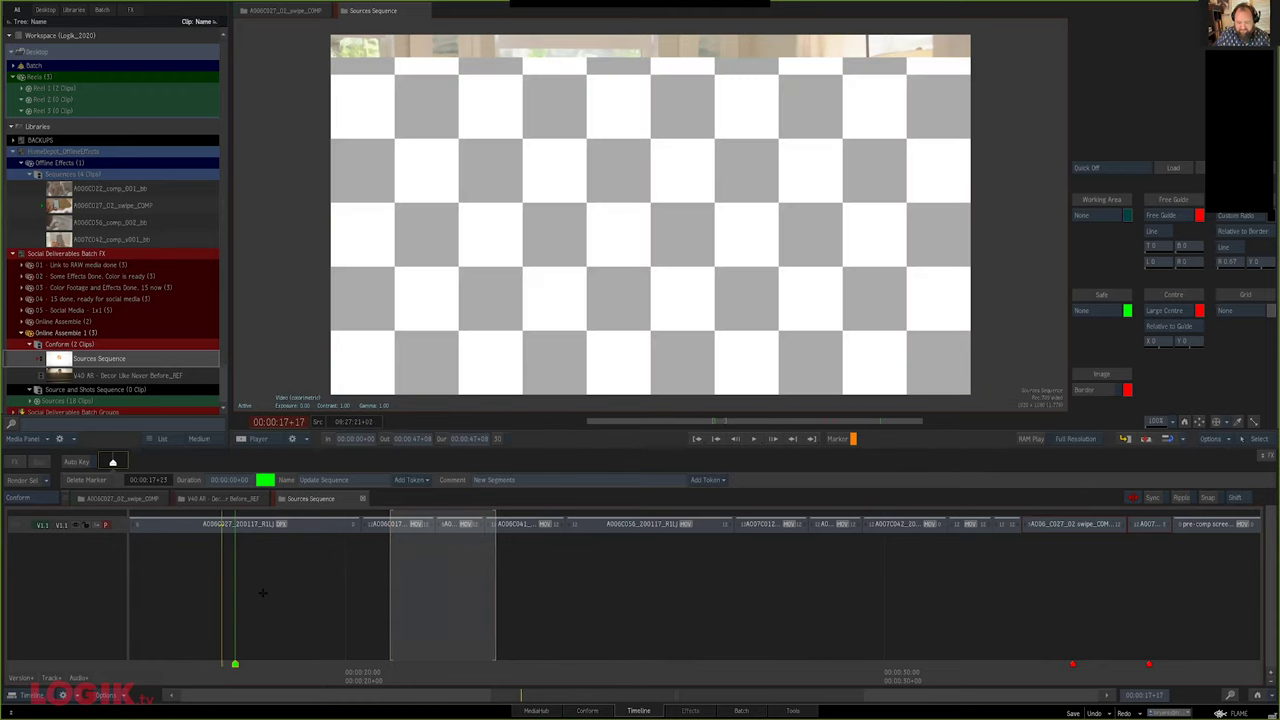
{"action": "left_click_drag", "start_coordinate": [263, 593], "coordinate": [276, 592]}
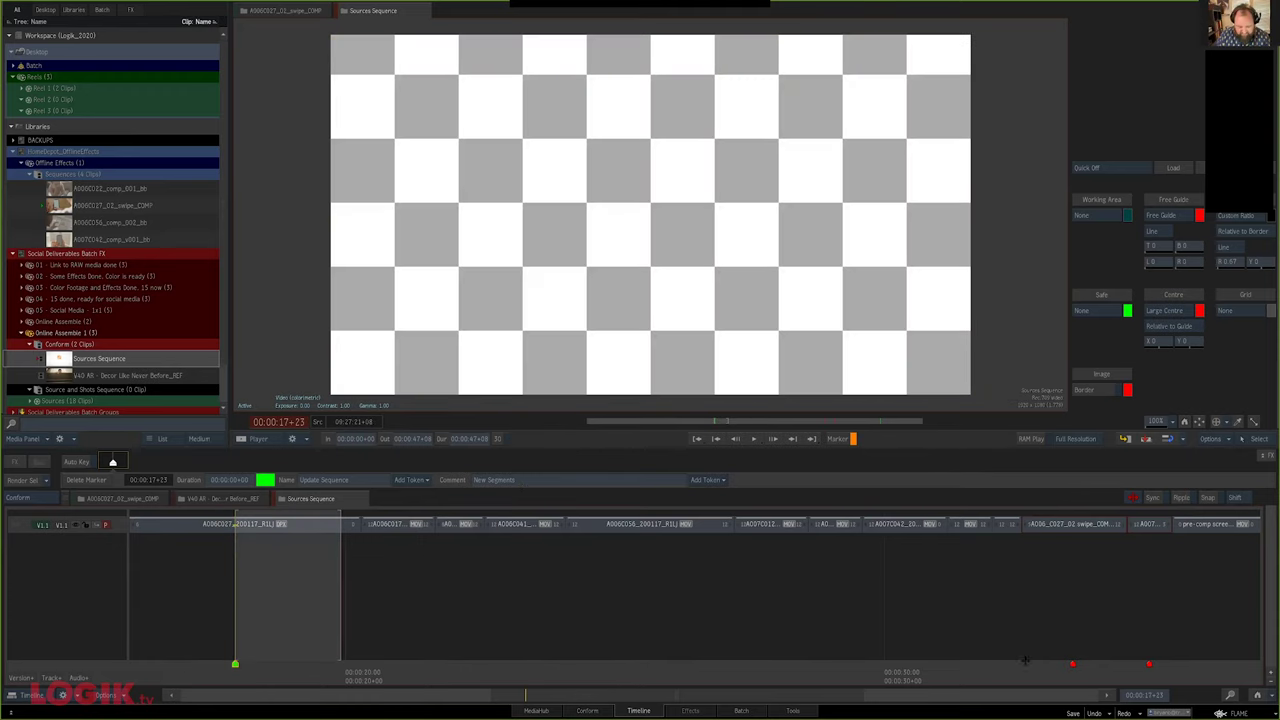
Ripple-delete the unlinked A006_C027_02 swipe_COMP.mov and A007C053_COMP.mov segments at the red markers in Sources Sequence, and save the workspace
{"action": "left_click", "coordinate": [1025, 660]}
{"action": "key", "text": "Down"}
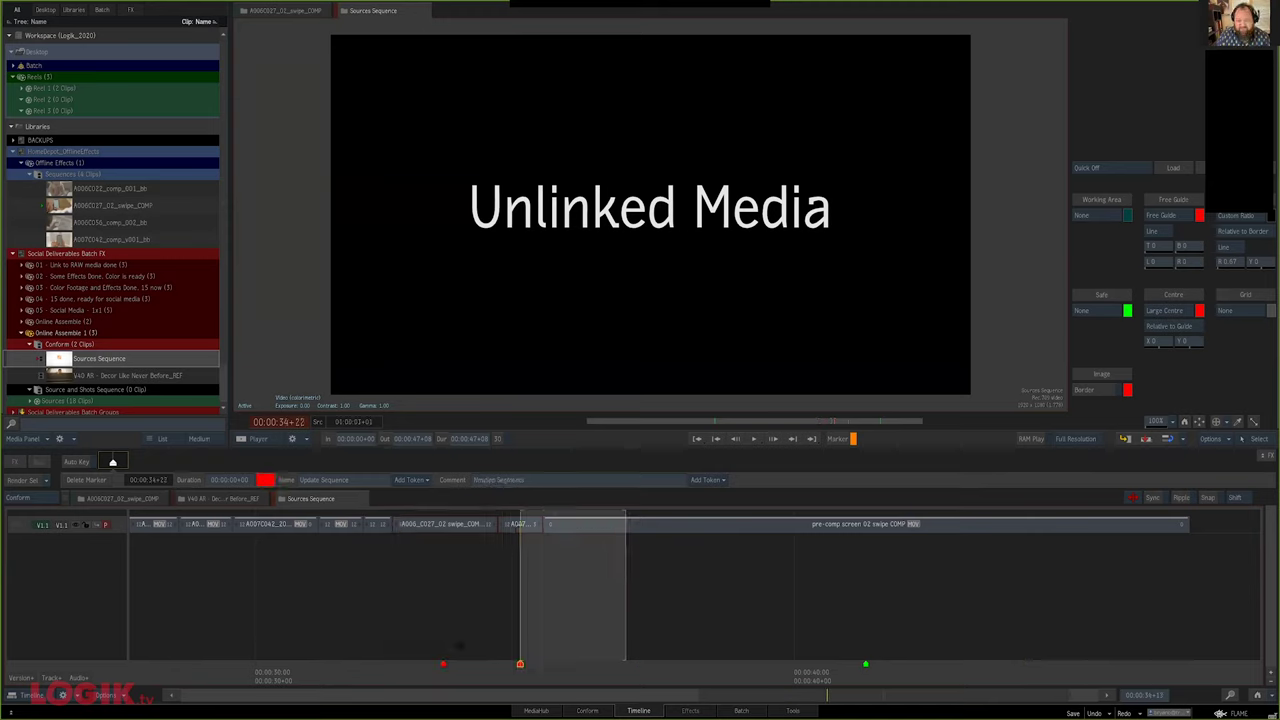
{"action": "key", "text": "Up"}
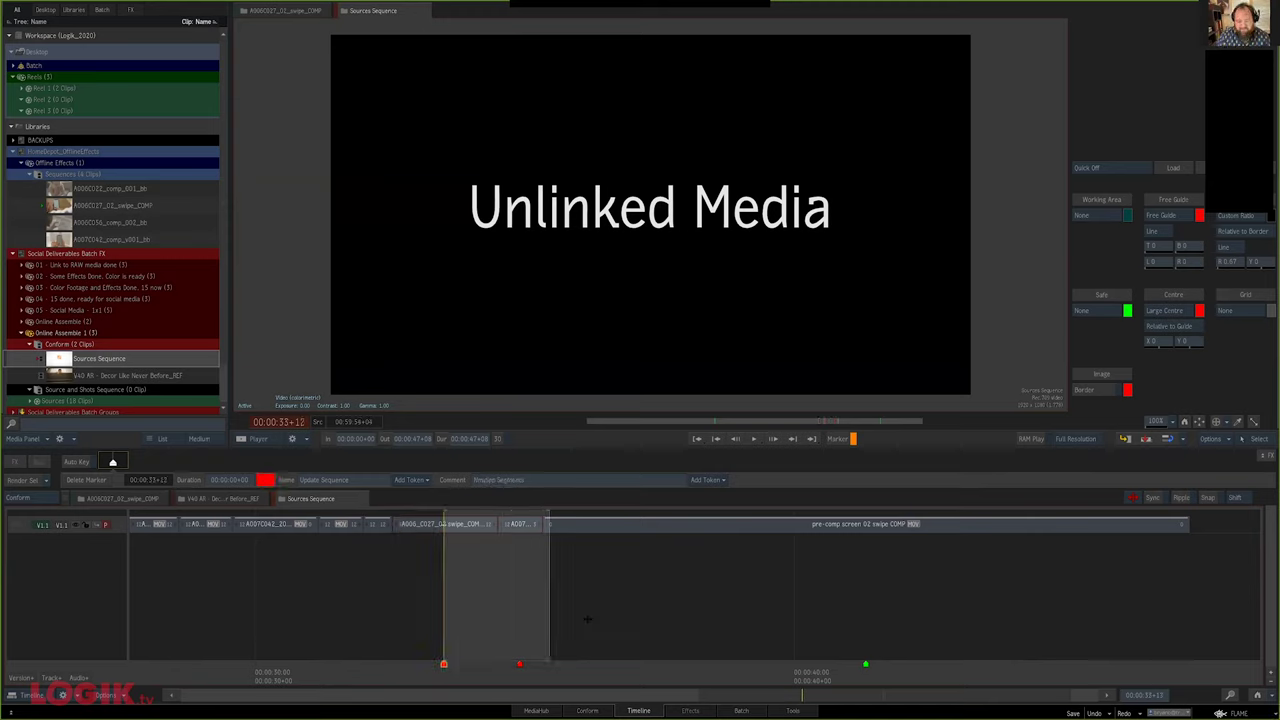
{"action": "key", "text": "plus"}
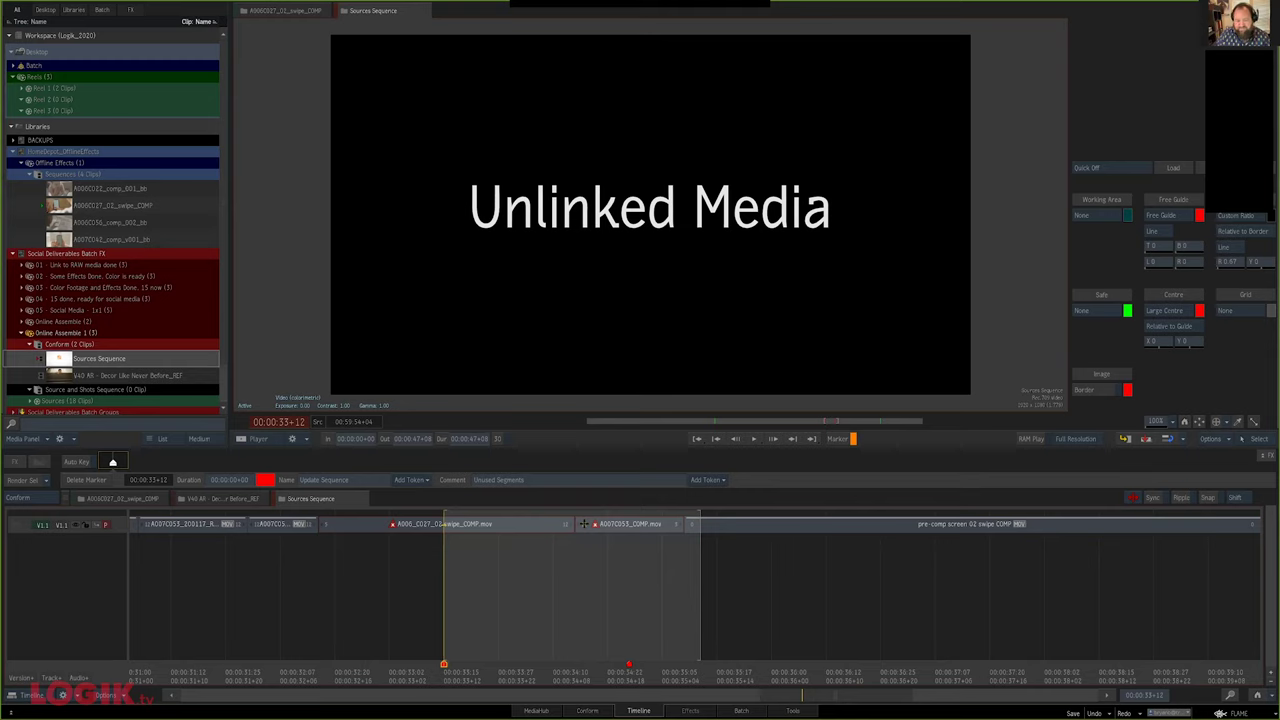
{"action": "left_click", "coordinate": [572, 524]}
{"action": "left_click", "coordinate": [600, 529], "text": "ctrl"}
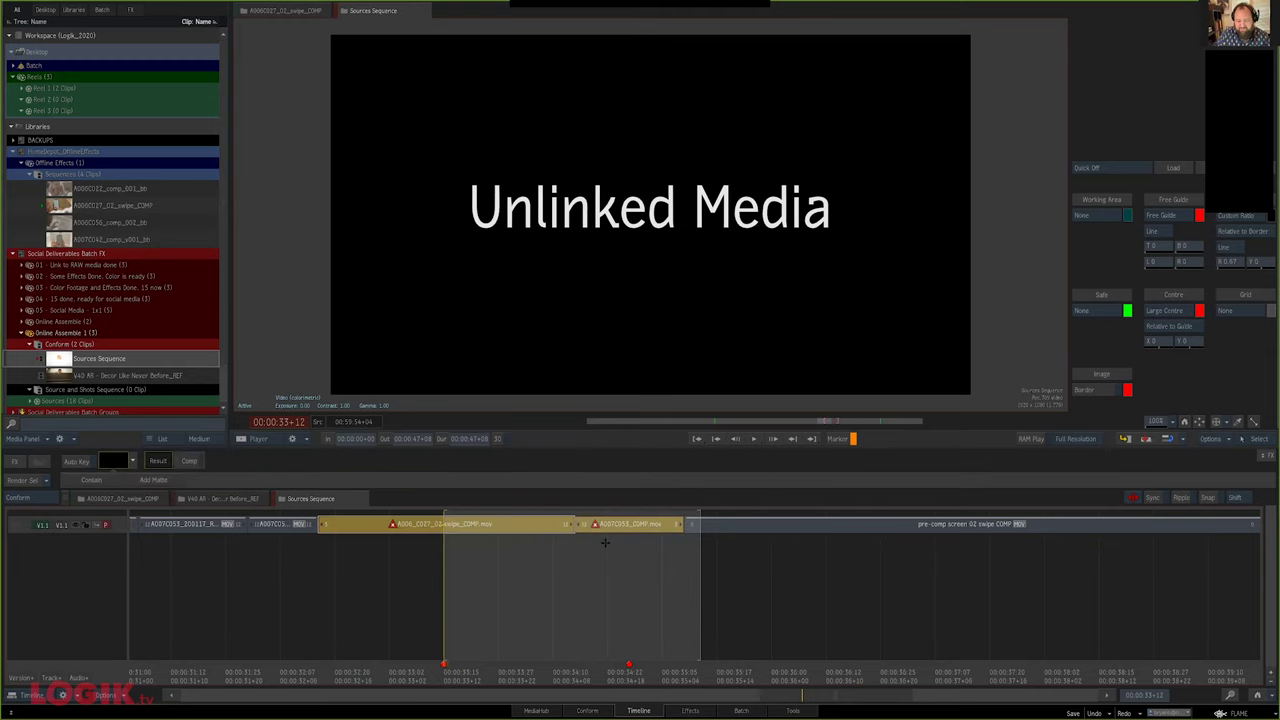
{"action": "key", "text": "Delete"}
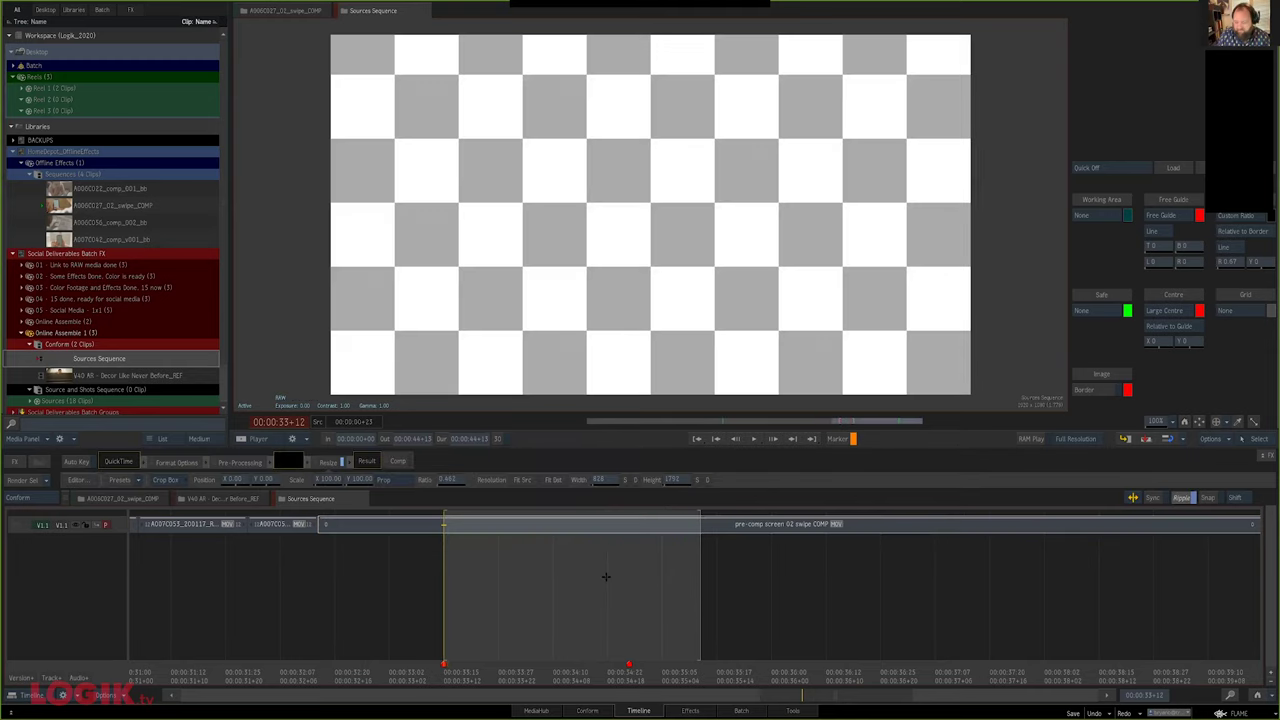
{"action": "key", "text": "Home"}
{"action": "key", "text": "ctrl+s"}
Check the pre-comp screen 02 swipe COMP segment at its green marker, and view the source clips in the REF sequence's A006C027_02_swipe_COMP Batch FX
{"action": "left_click", "coordinate": [1132, 627]}
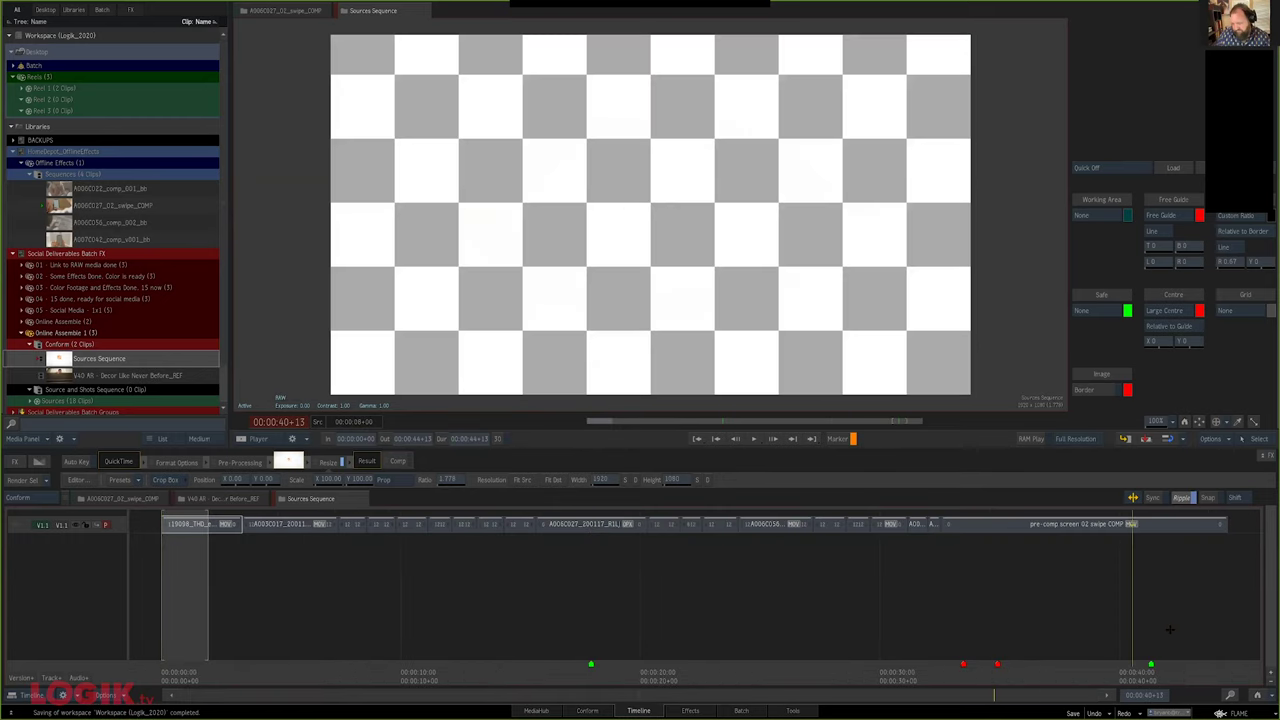
{"action": "left_click", "coordinate": [1142, 663]}
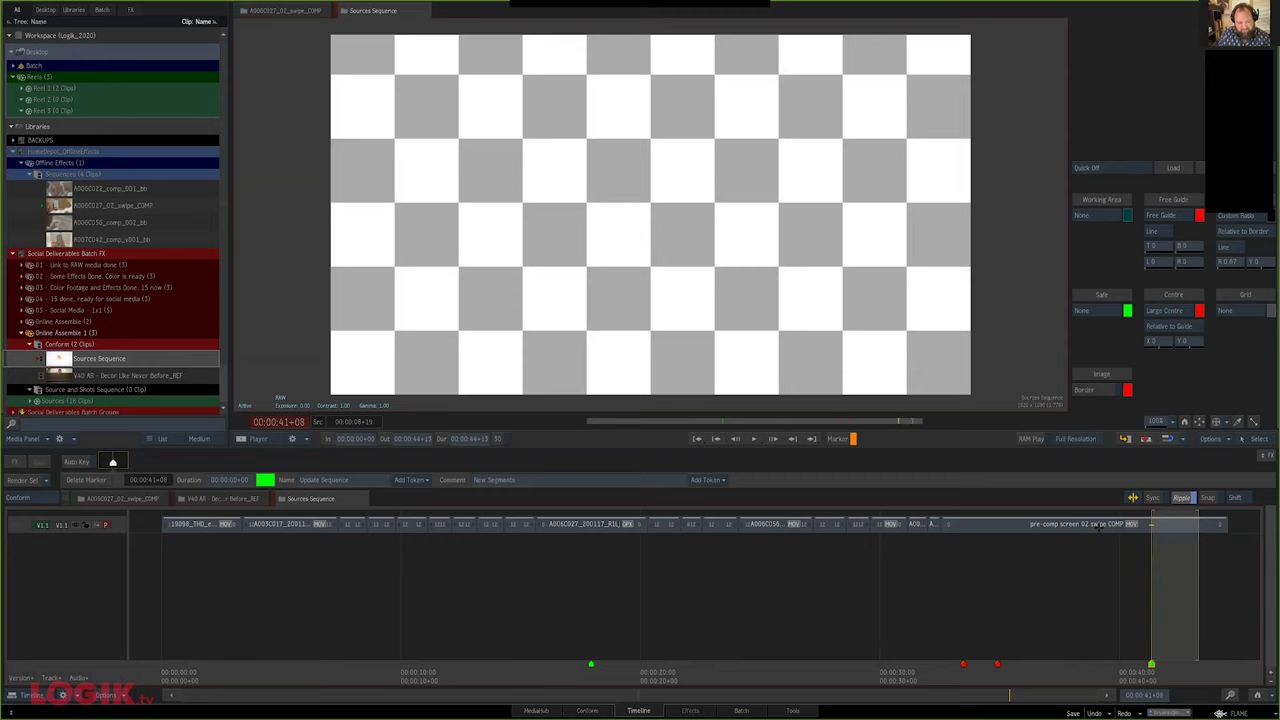
{"action": "left_click", "coordinate": [217, 498]}
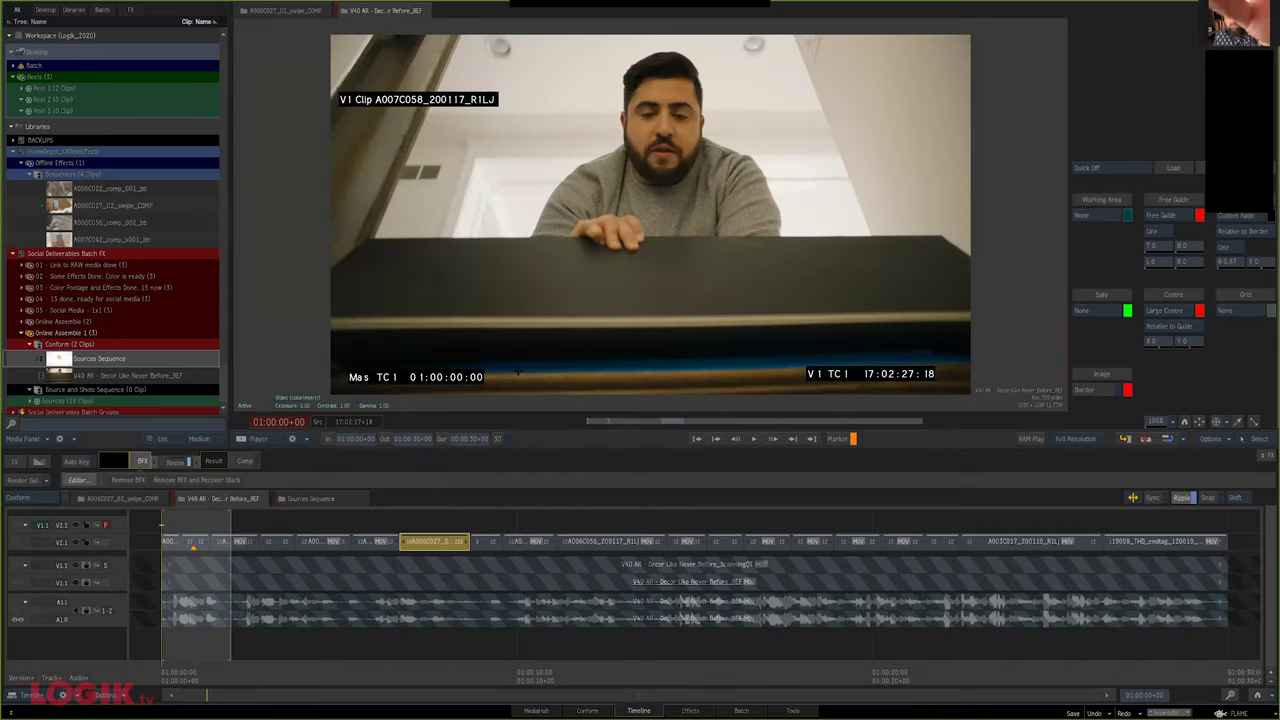
{"action": "left_click", "coordinate": [143, 461]}
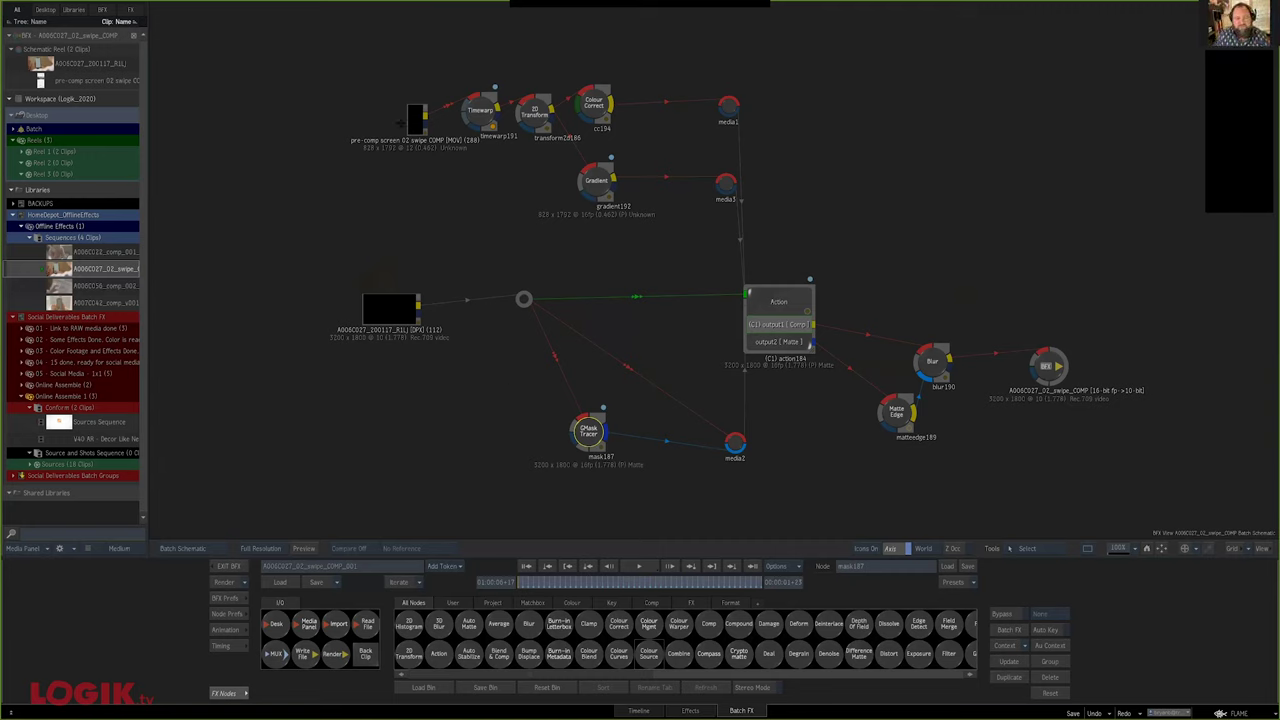
{"action": "left_click_drag", "start_coordinate": [400, 122], "coordinate": [395, 108]}
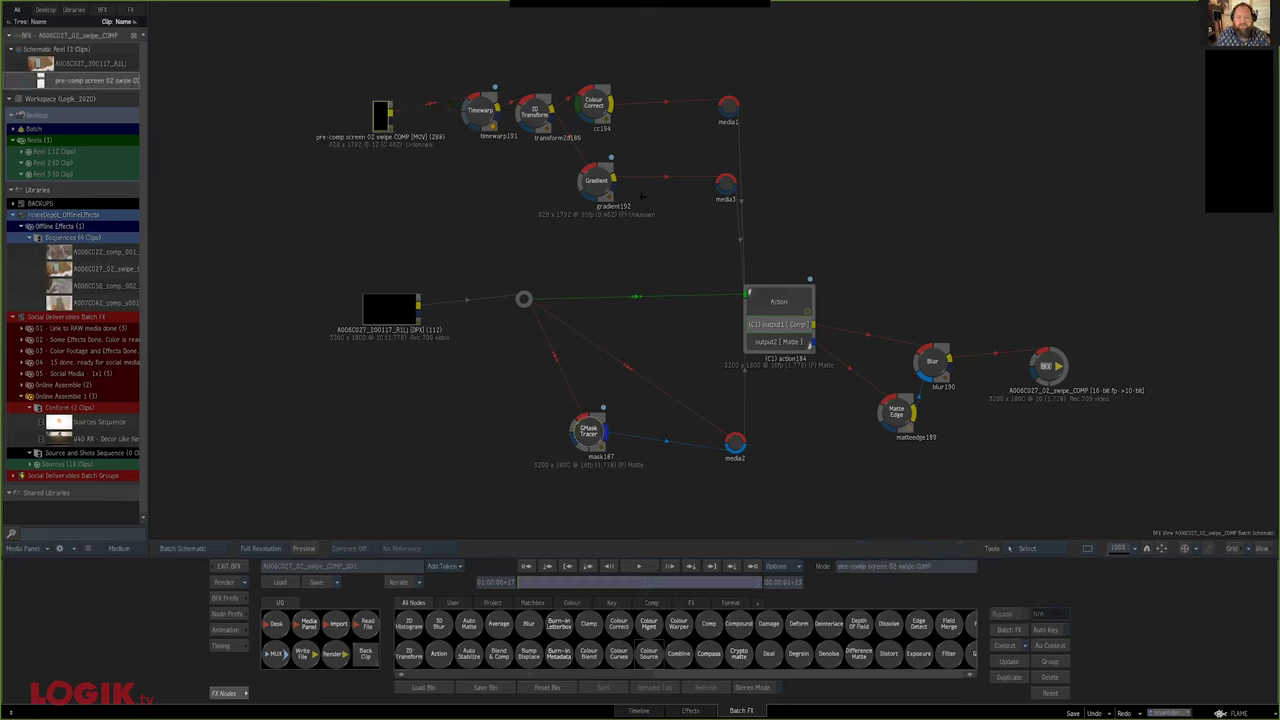
{"action": "mouse_move", "coordinate": [390, 308]}
{"action": "left_mouse_down"}
{"action": "mouse_move", "coordinate": [380, 304]}
{"action": "mouse_move", "coordinate": [393, 302]}
{"action": "left_mouse_up"}
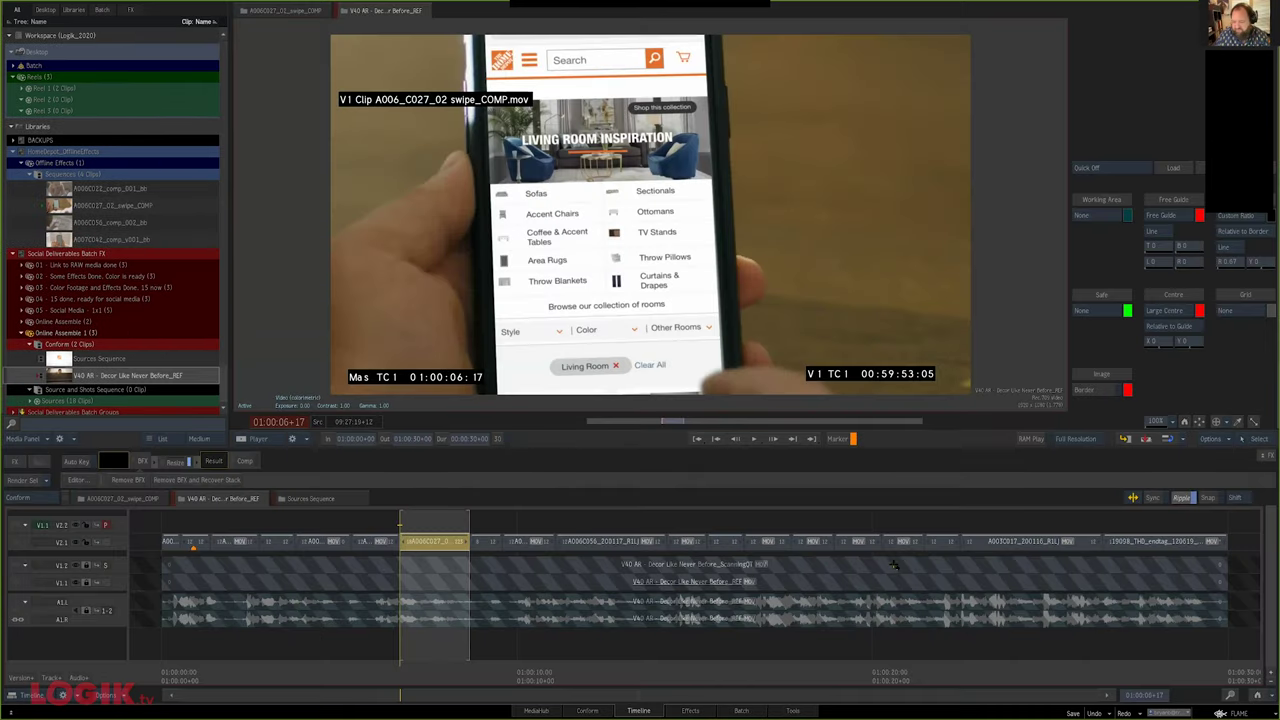
Scrub the pre-comp screen 02 swipe COMP segment in Sources Sequence, return to the sequence start, and collapse the Offline Effects folder
{"action": "left_click", "coordinate": [322, 499]}
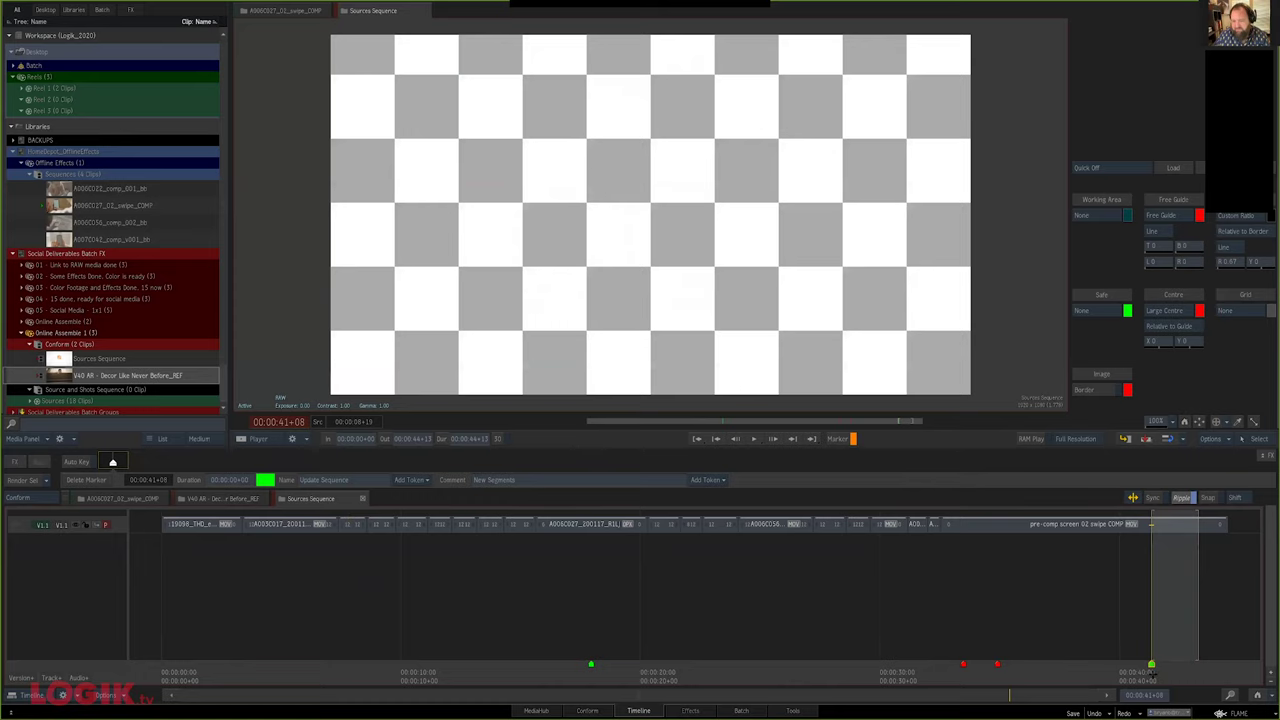
{"action": "left_click_drag", "start_coordinate": [1079, 664], "coordinate": [1049, 664]}
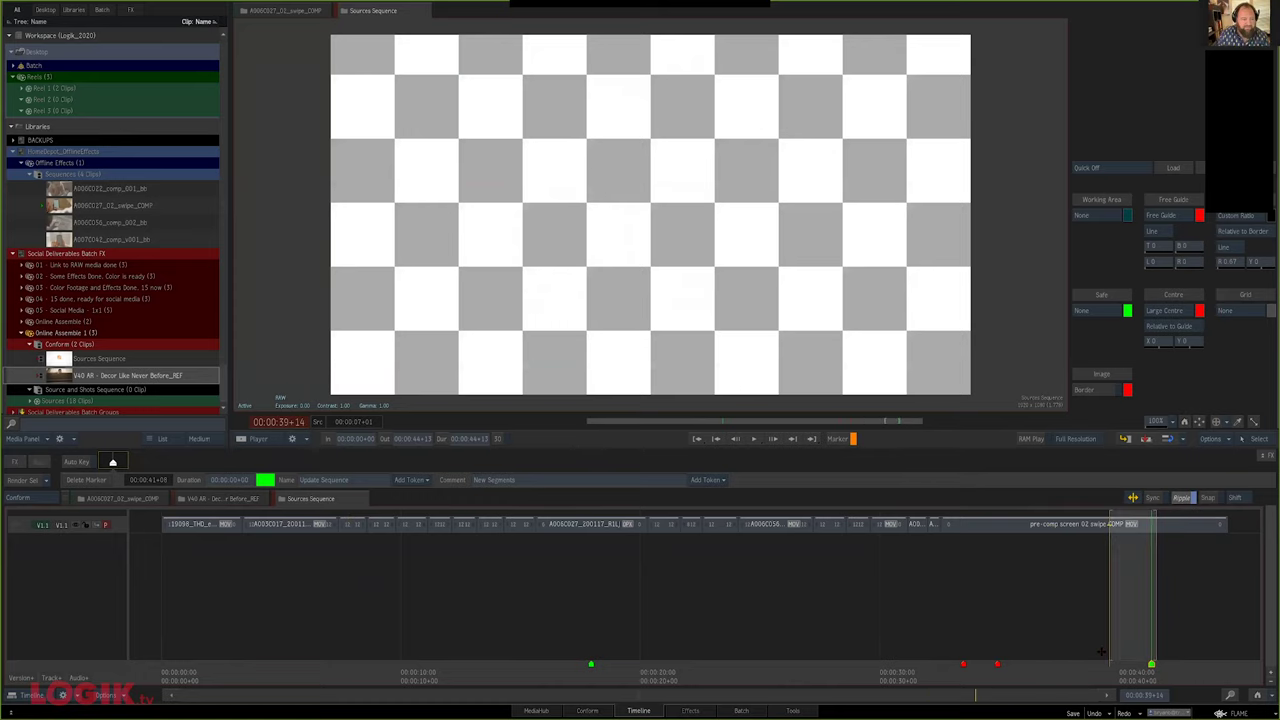
{"action": "key", "text": "Home"}
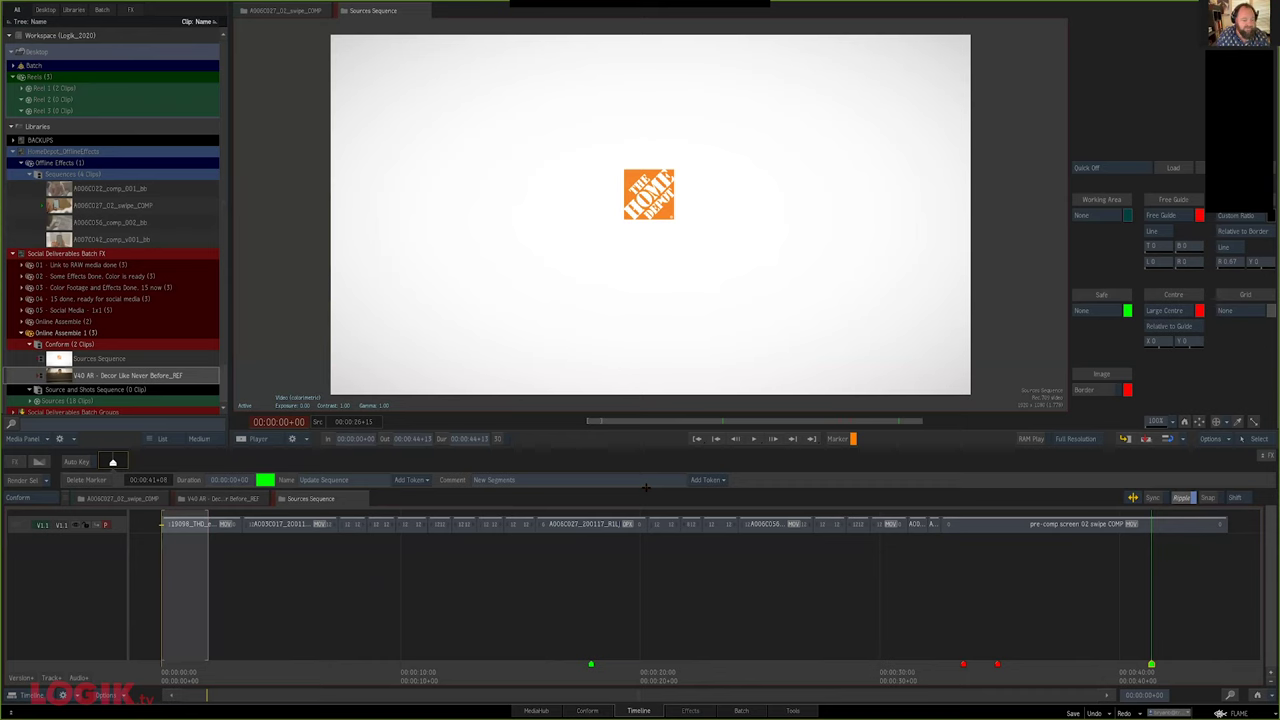
{"action": "left_click", "coordinate": [21, 163]}
Compare the REF and Sources sequences, and reopen the A006C027_02_swipe_COMP segment's Batch FX to review its pre-comp screen and camera source nodes
{"action": "left_click", "coordinate": [241, 499]}
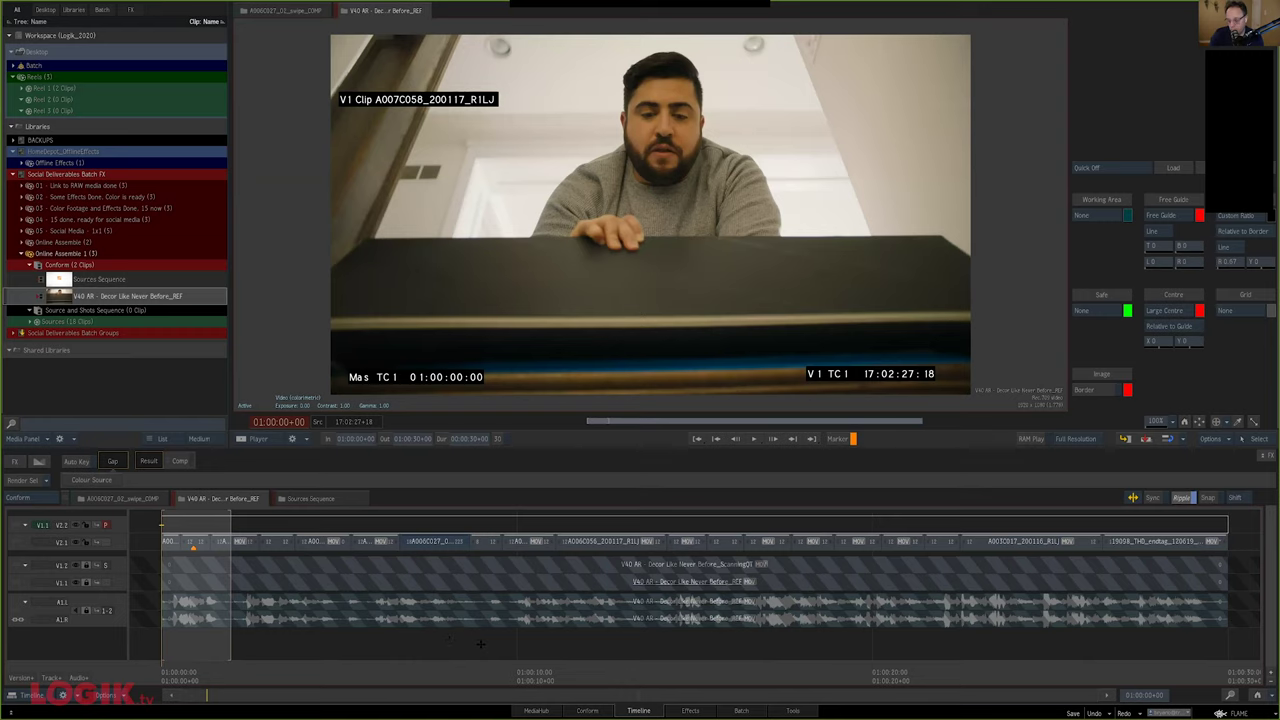
{"action": "left_click", "coordinate": [318, 499]}
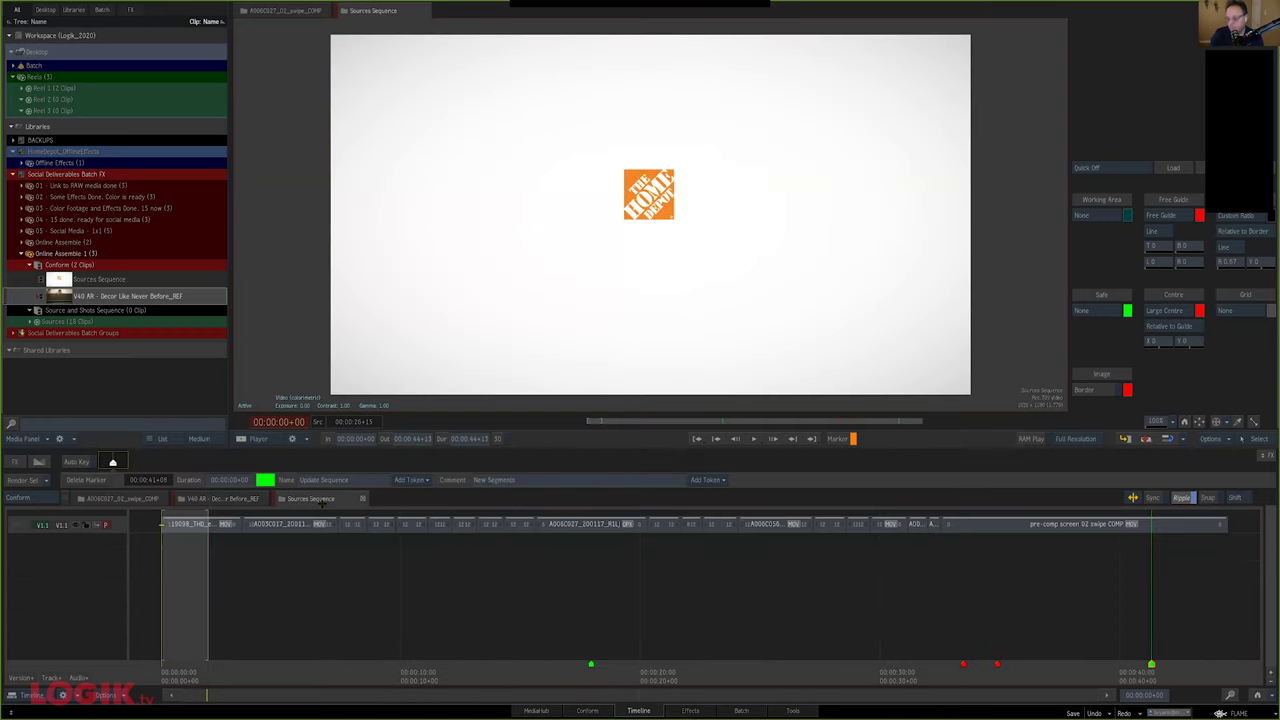
{"action": "left_click", "coordinate": [606, 666]}
{"action": "key", "text": "Home"}
{"action": "double_click", "coordinate": [620, 524]}
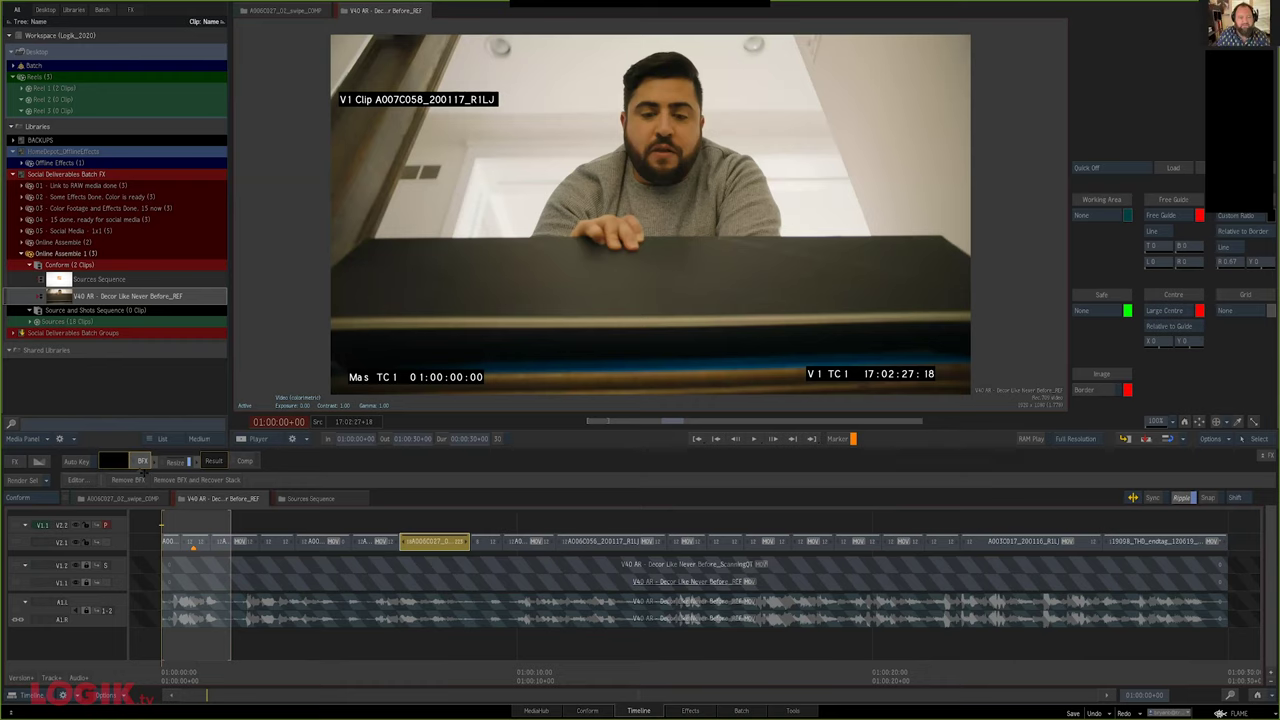
{"action": "left_click", "coordinate": [143, 461]}
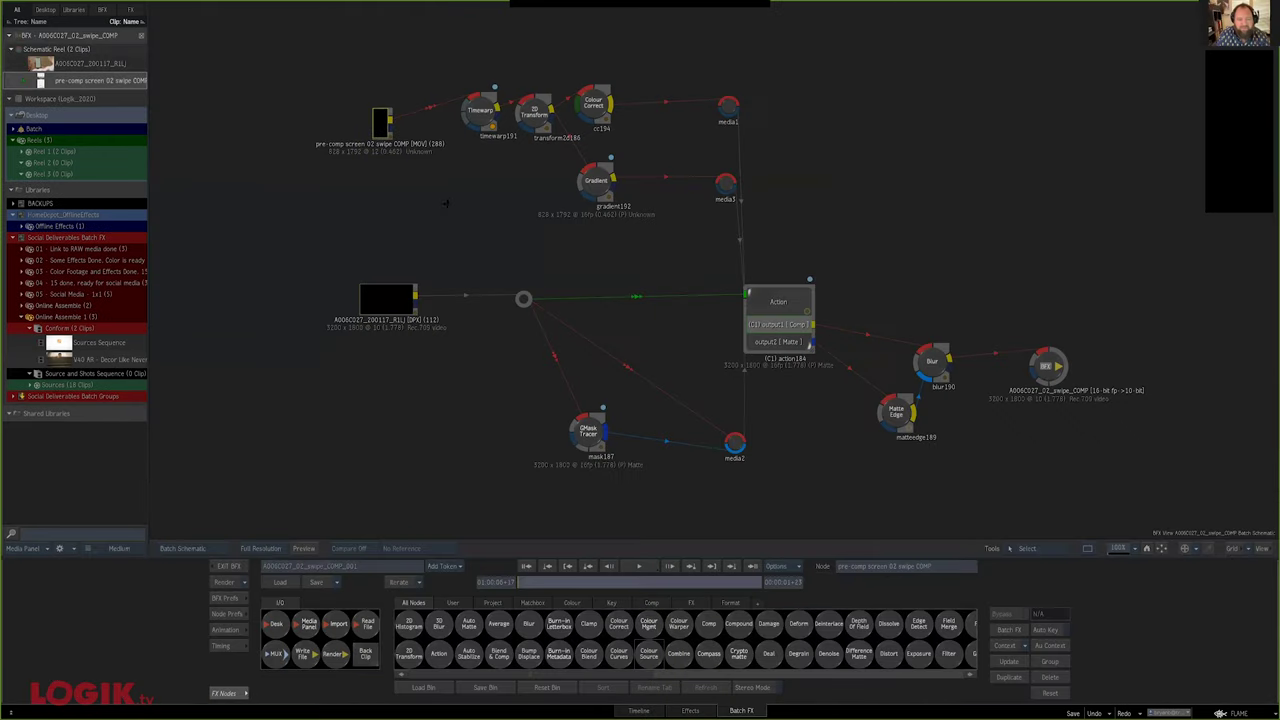
{"action": "left_click_drag", "start_coordinate": [414, 165], "coordinate": [416, 159]}
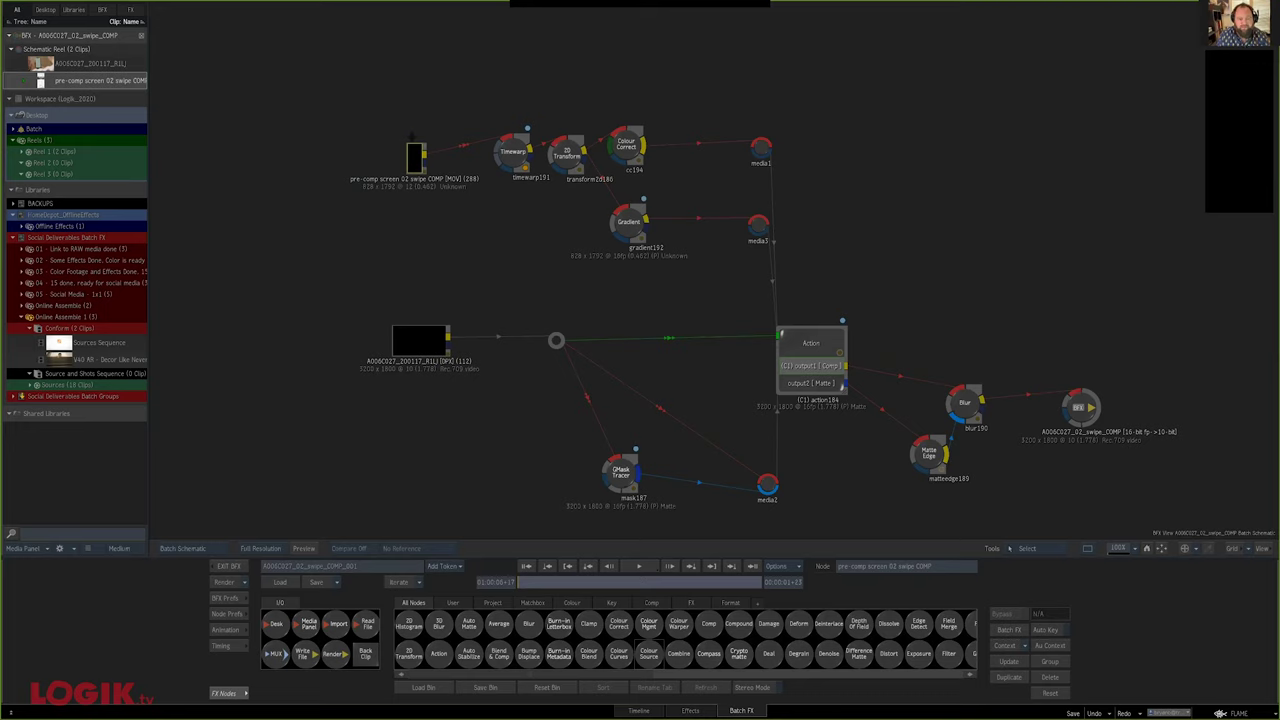
Exit the swipe comp's Batch FX, scrub the end of Sources Sequence, and move that sequence into the Source and Shots Sequence folder
{"action": "left_click", "coordinate": [229, 566]}
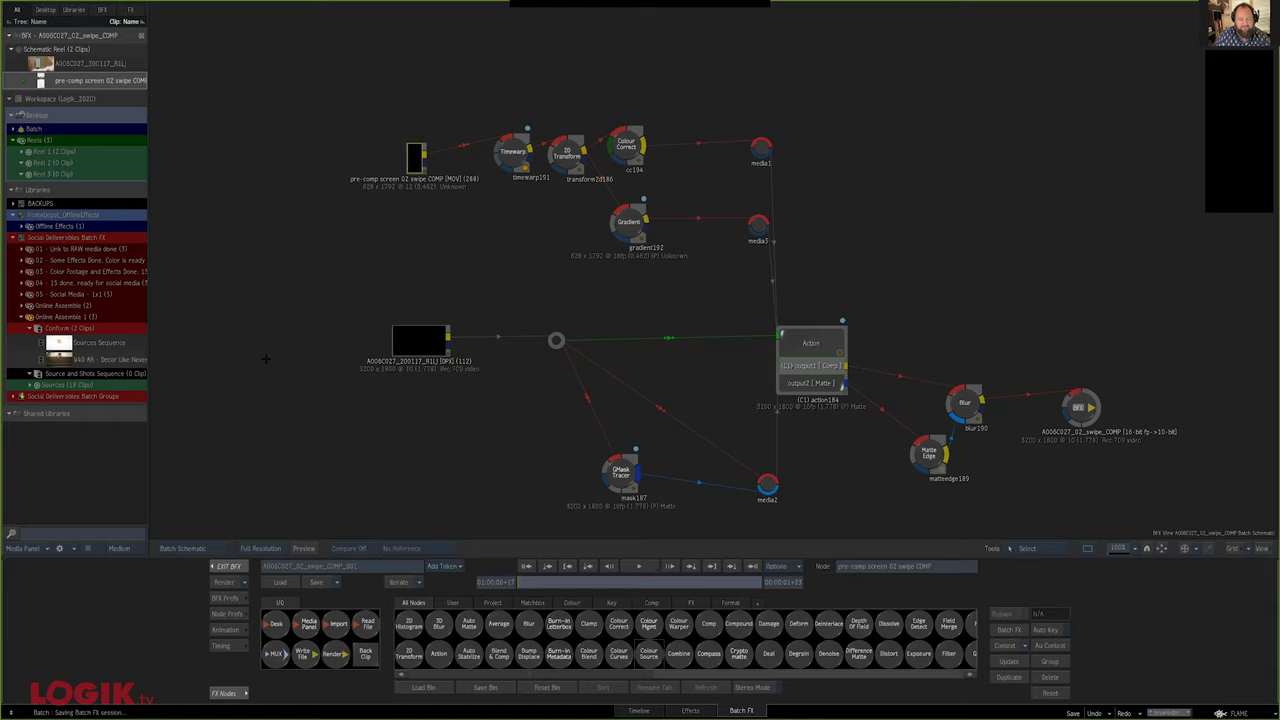
{"action": "left_click_drag", "start_coordinate": [1027, 653], "coordinate": [1073, 655]}
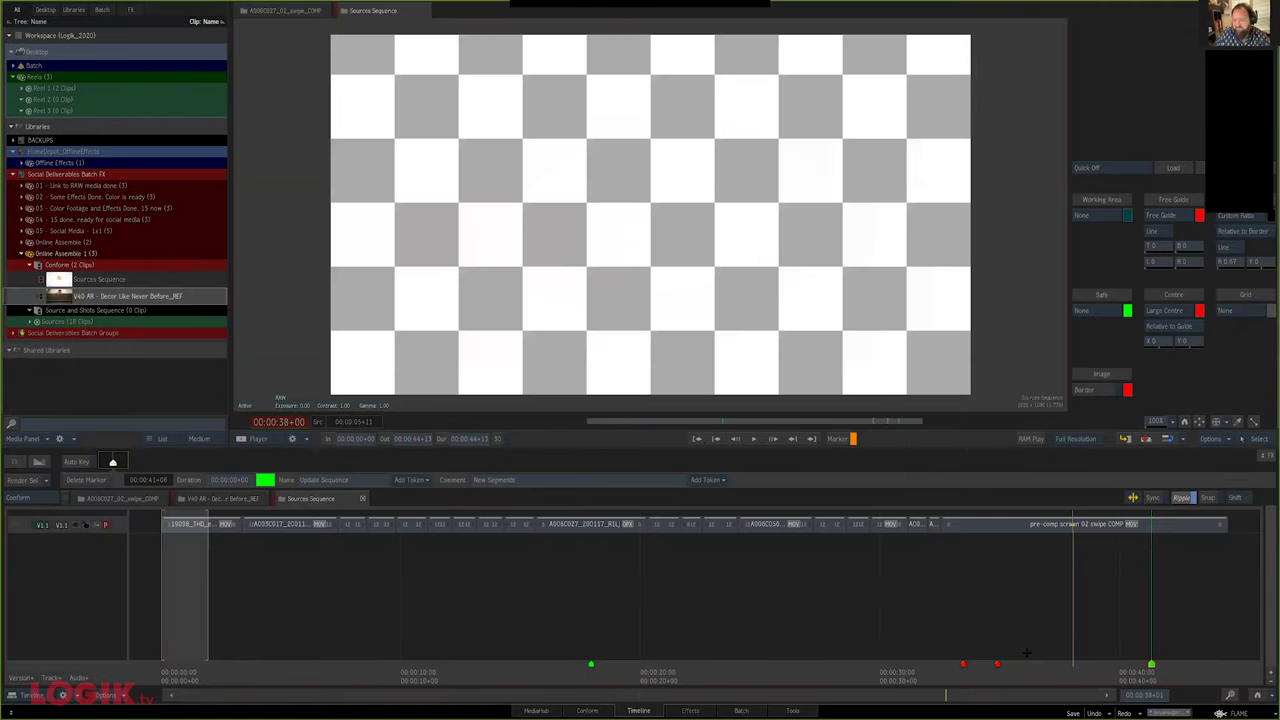
{"action": "left_click", "coordinate": [1100, 528]}
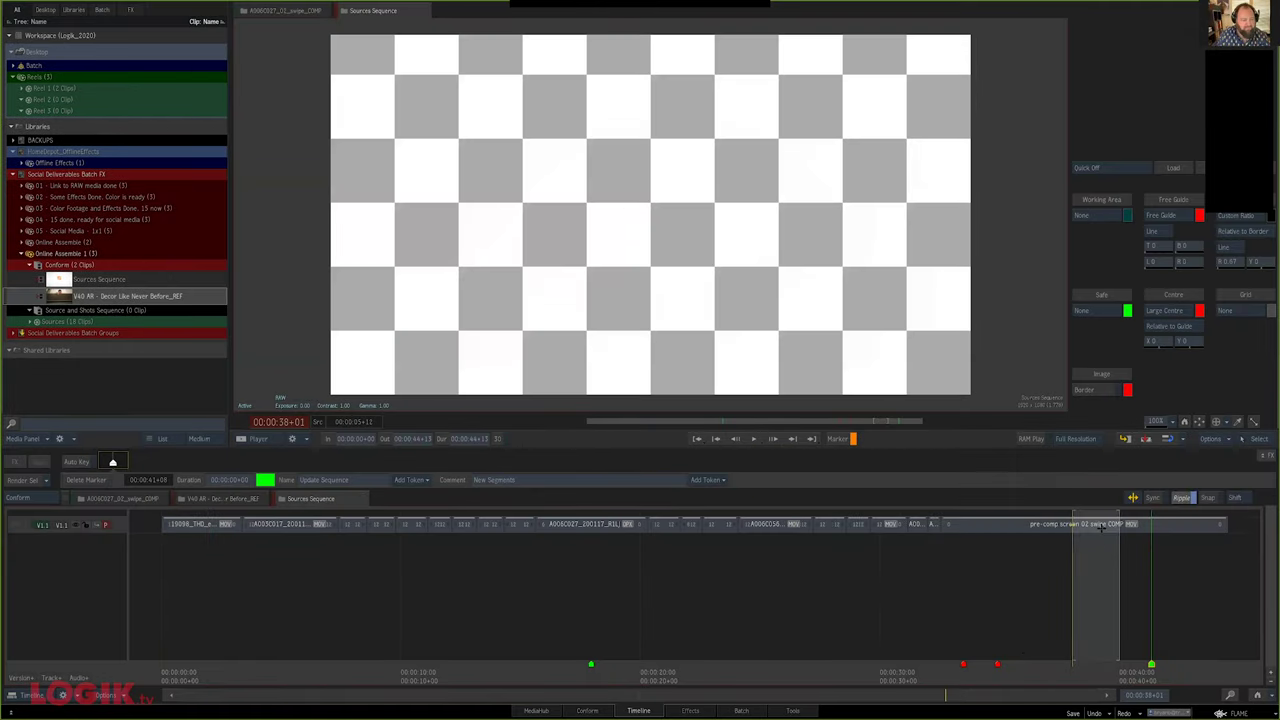
{"action": "key", "text": "Home"}
{"action": "left_click_drag", "start_coordinate": [62, 280], "coordinate": [80, 311]}
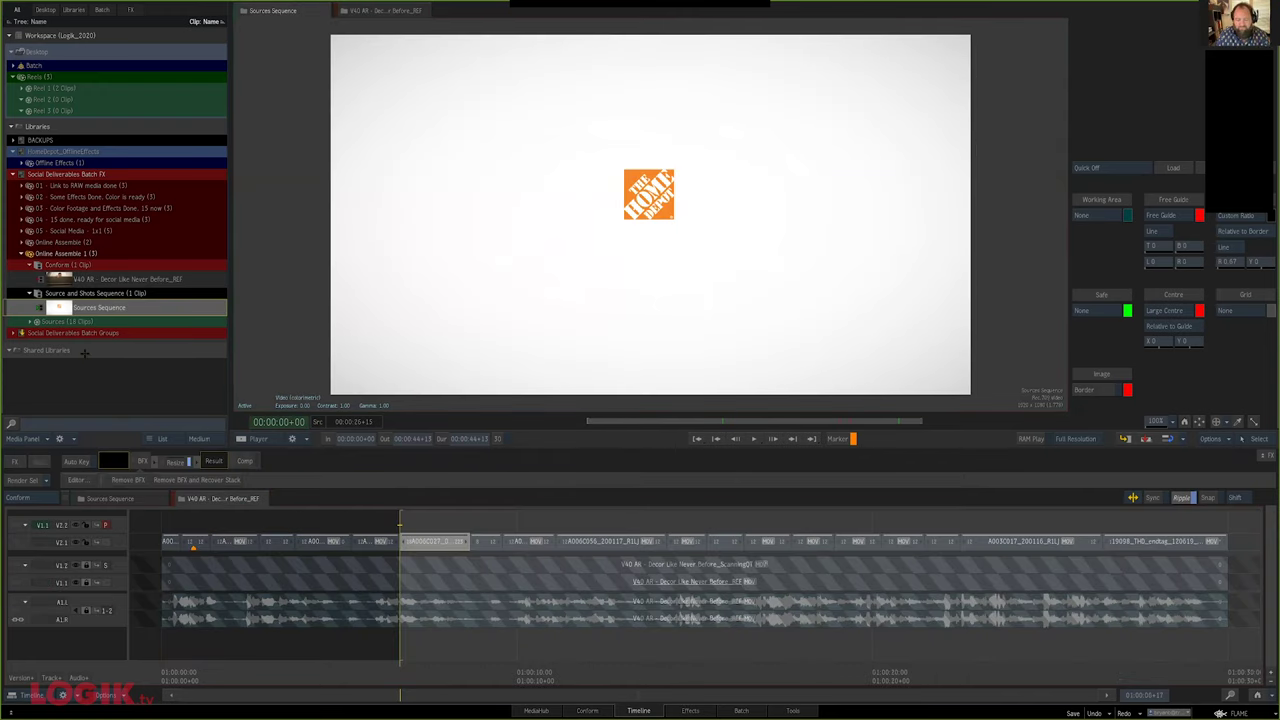
Copy all V2.1 segments of the REF sequence up to track V2.2, keeping their timing from the sequence start
{"action": "key", "text": "Home"}
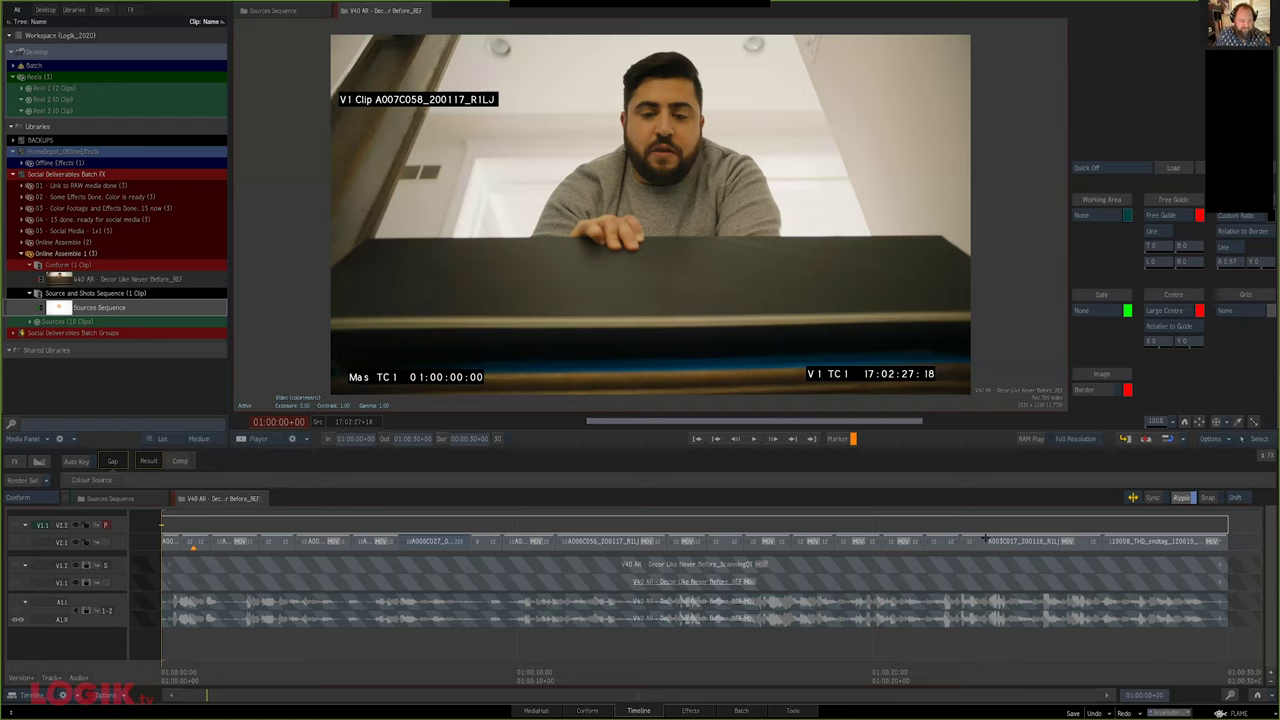
{"action": "left_click", "coordinate": [29, 547]}
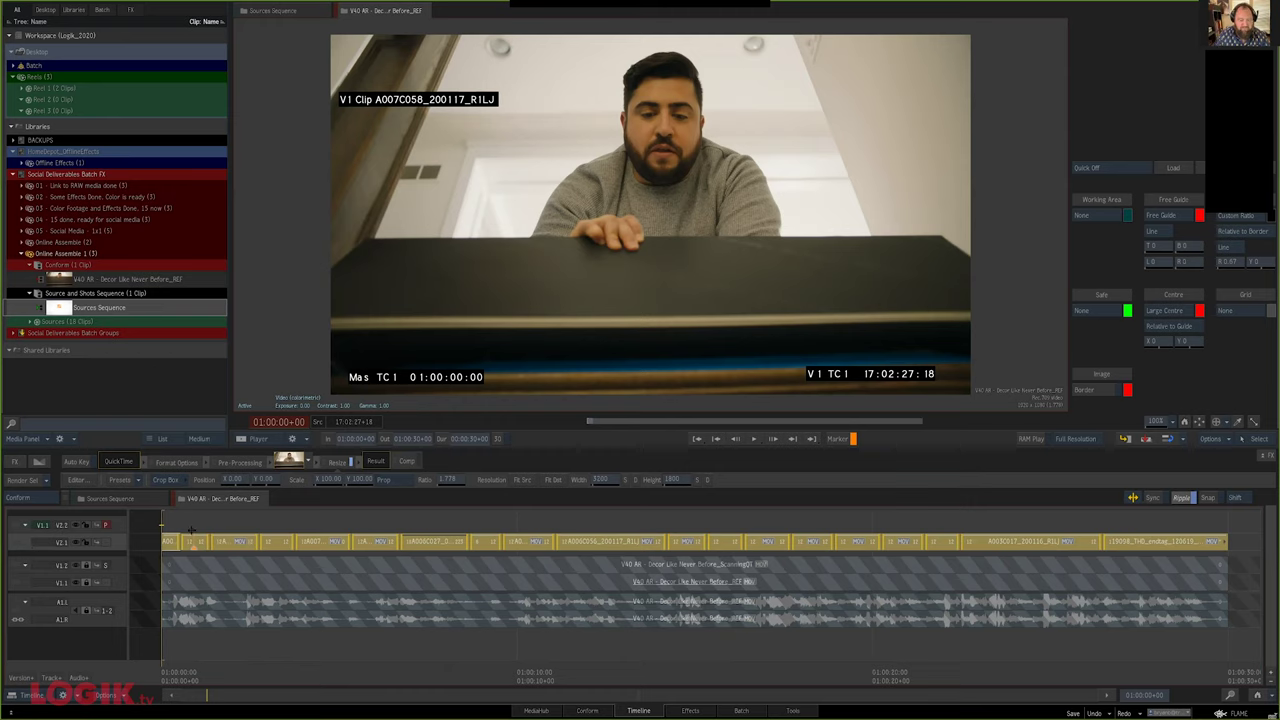
{"action": "left_click_drag", "start_coordinate": [191, 530], "coordinate": [183, 522]}
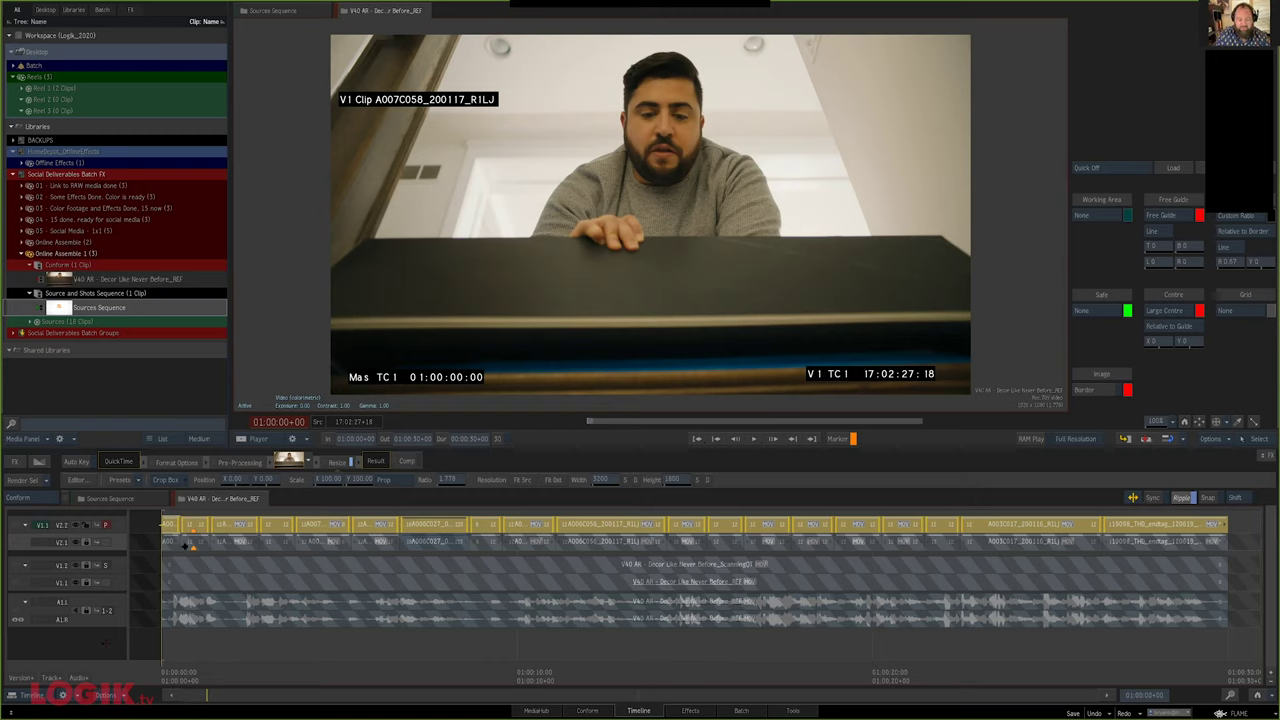
Create a Shots Sequence from the selected V2.2 segments of the REF sequence and remove its empty track
{"action": "left_click", "coordinate": [588, 709]}
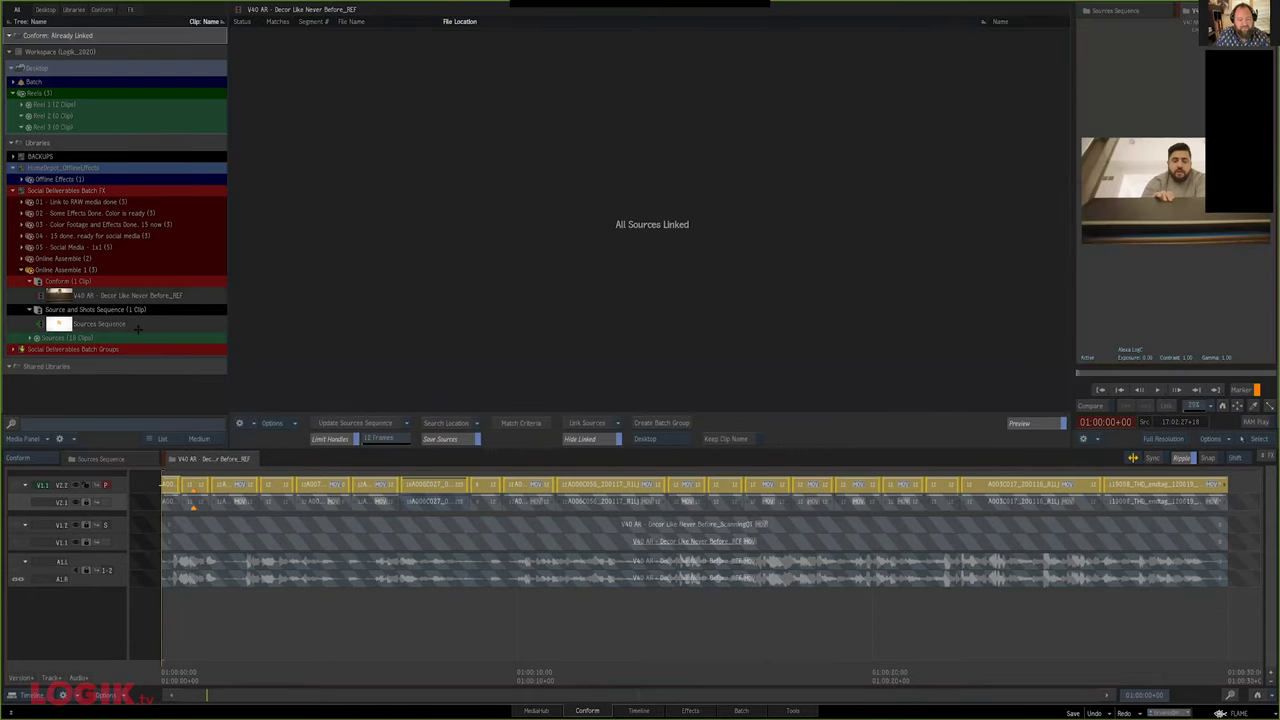
{"action": "left_click", "coordinate": [406, 423]}
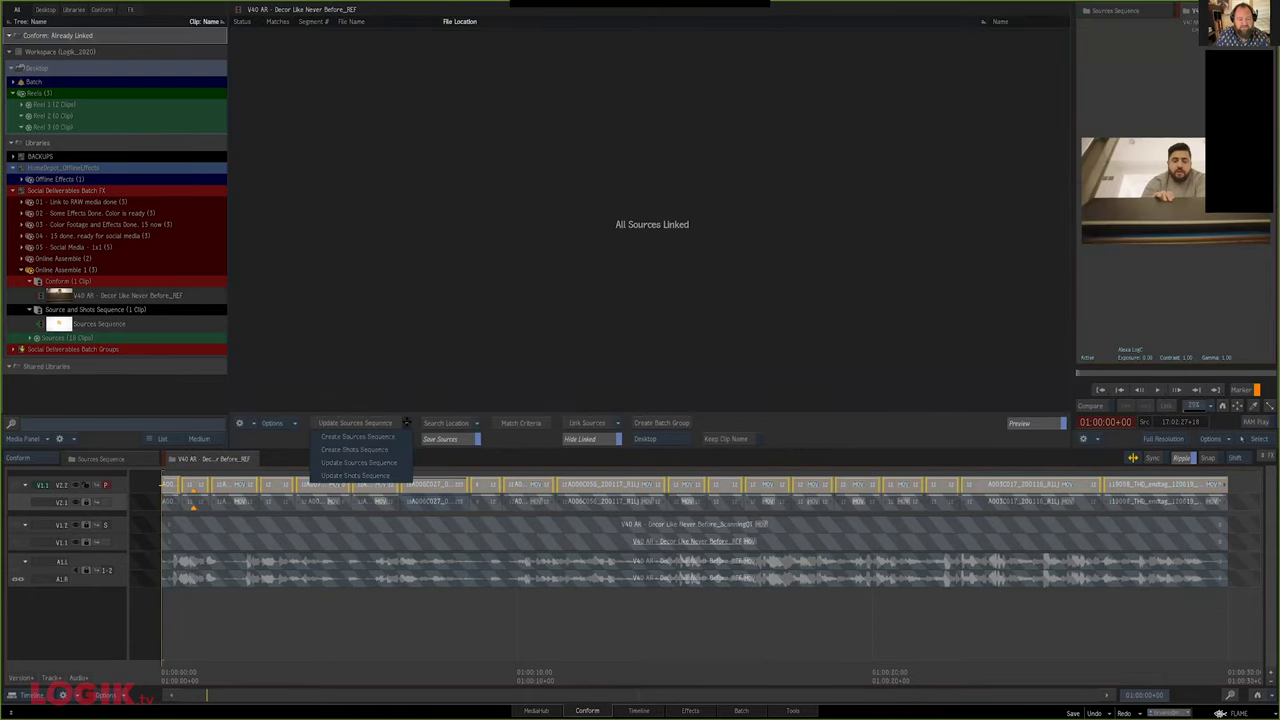
{"action": "left_click", "coordinate": [406, 423]}
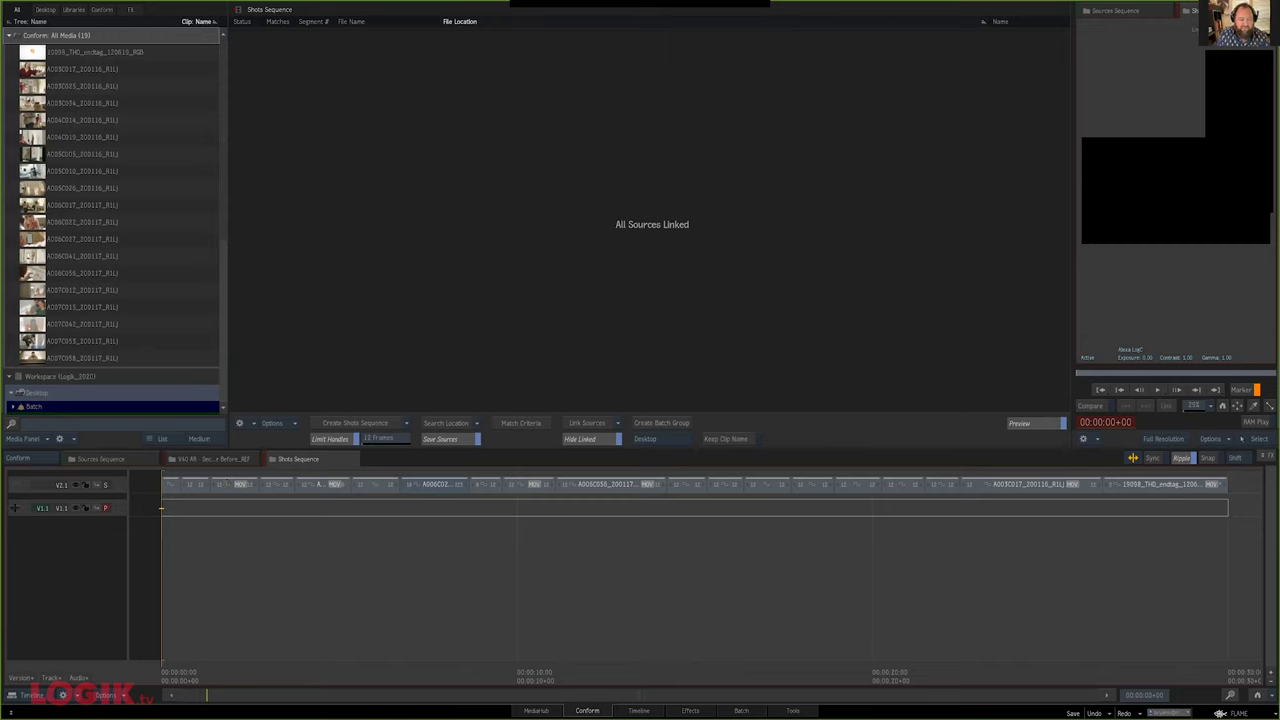
{"action": "left_click_drag", "start_coordinate": [15, 508], "coordinate": [52, 567]}
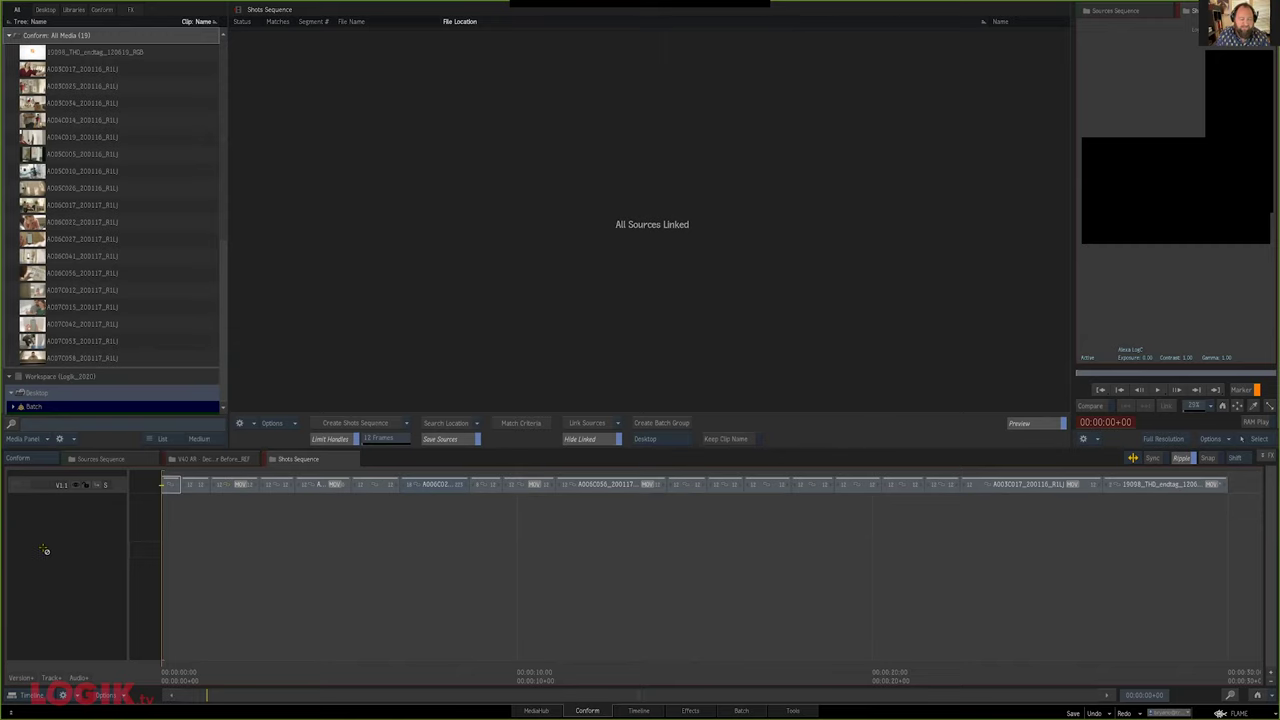
{"action": "left_click", "coordinate": [105, 485]}
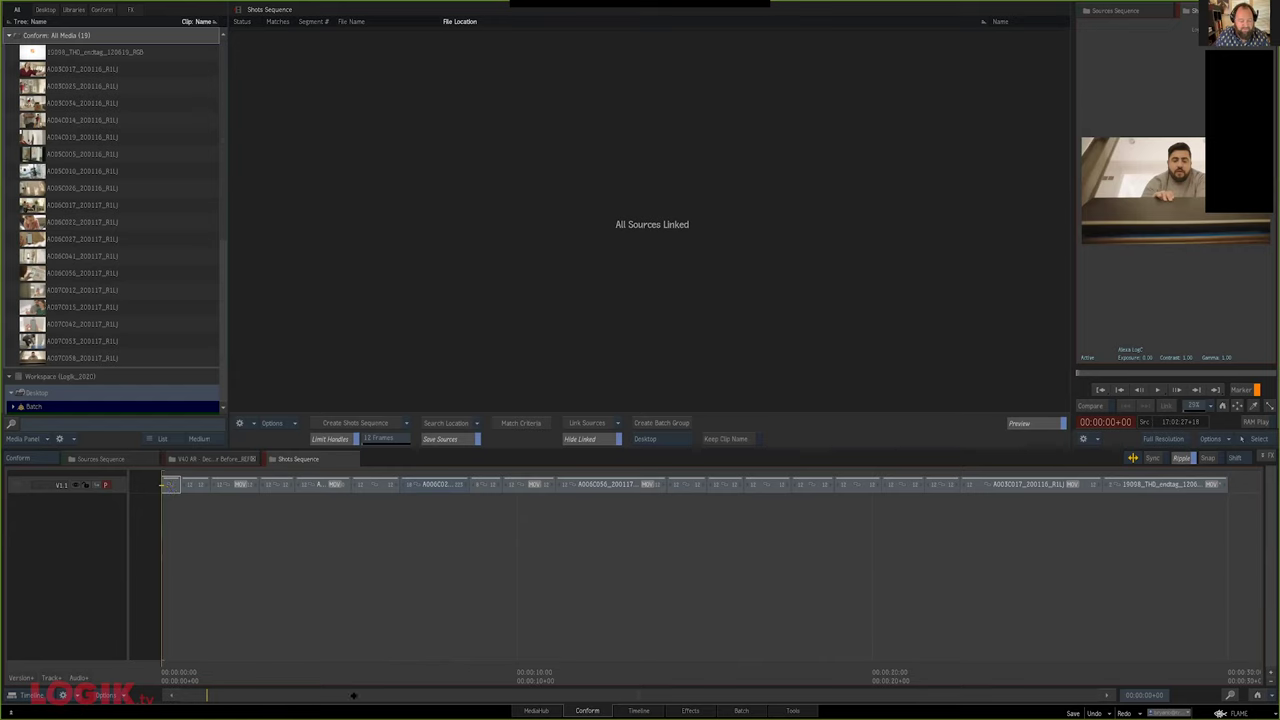
Compare the segments of the Shots and REF sequences, and inspect which segments the first A007C058 segment on V2.2 is connected to
{"action": "left_click_drag", "start_coordinate": [353, 695], "coordinate": [354, 697]}
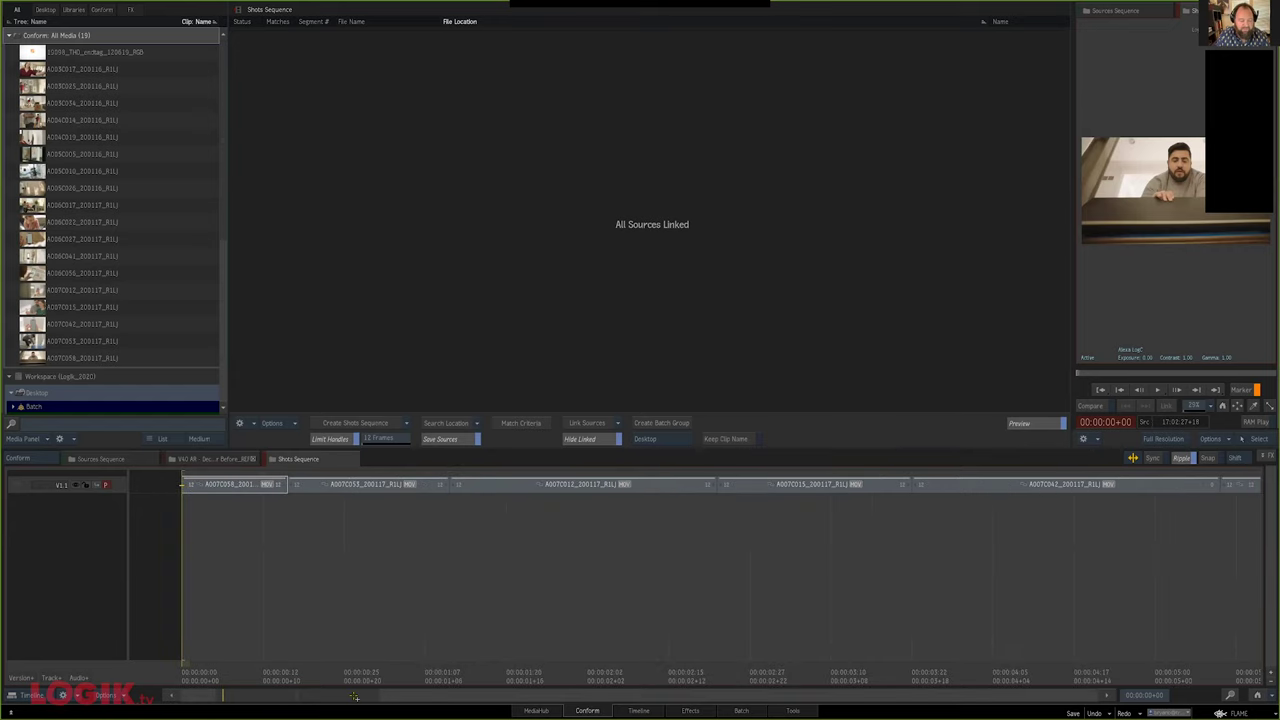
{"action": "left_click_drag", "start_coordinate": [306, 461], "coordinate": [331, 506]}
{"action": "left_click", "coordinate": [210, 459]}
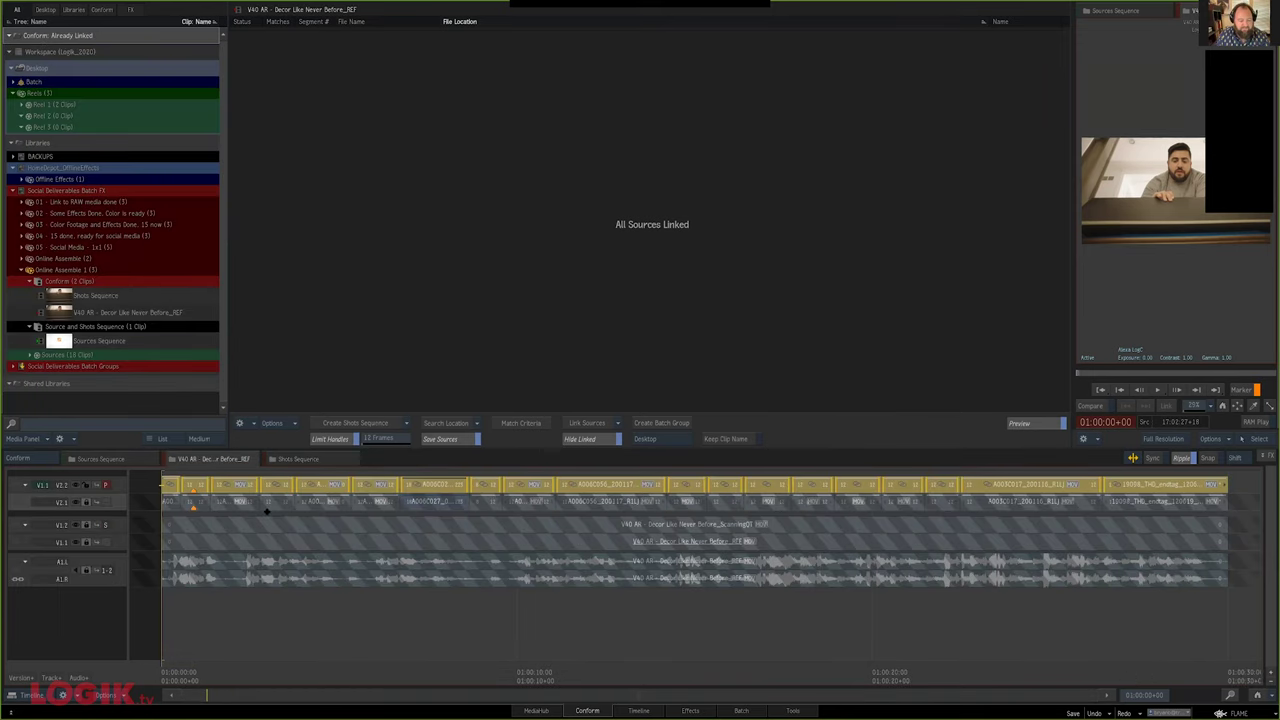
{"action": "scroll", "coordinate": [267, 511], "scroll_direction": "up", "scroll_amount": 3}
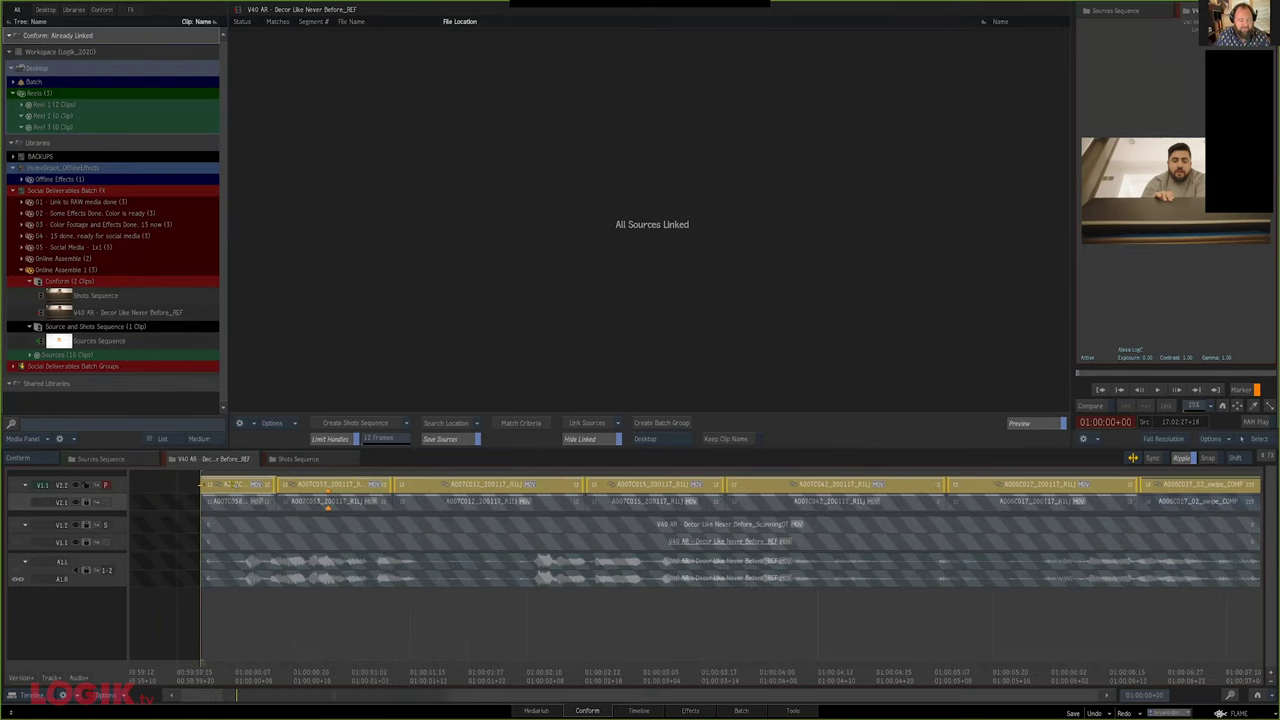
{"action": "left_click", "coordinate": [231, 484]}
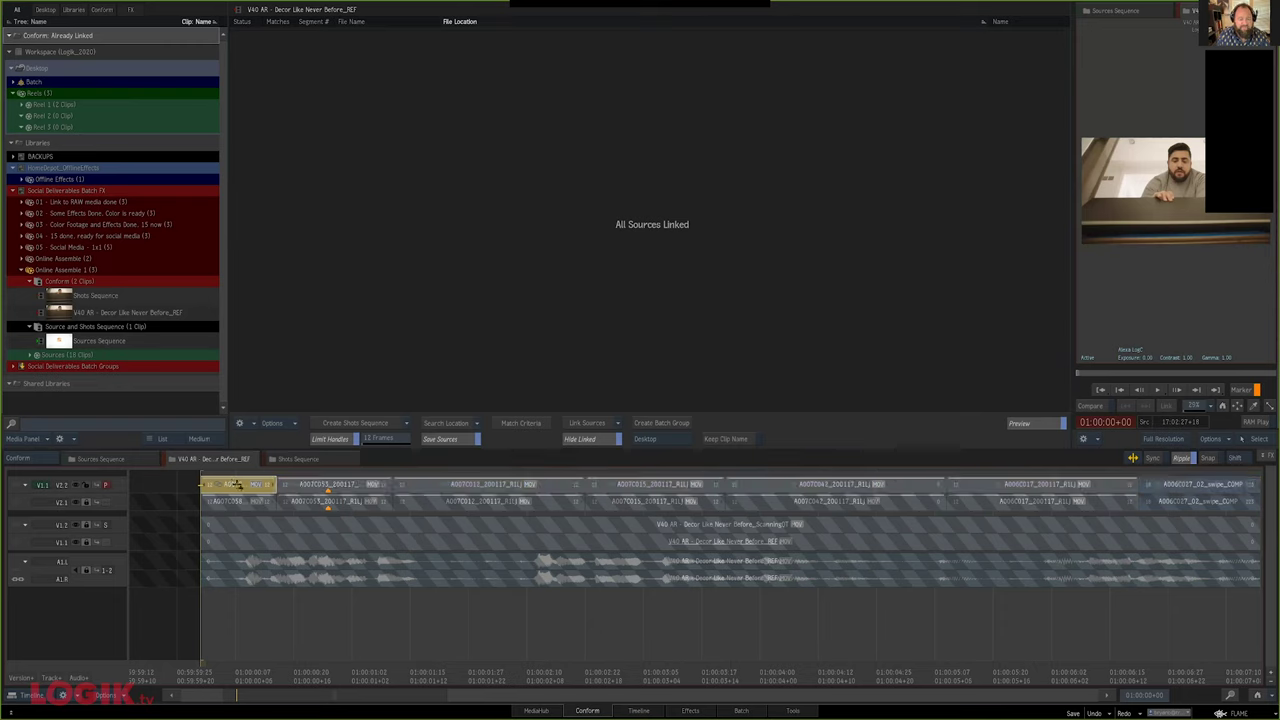
{"action": "right_click", "coordinate": [238, 486]}
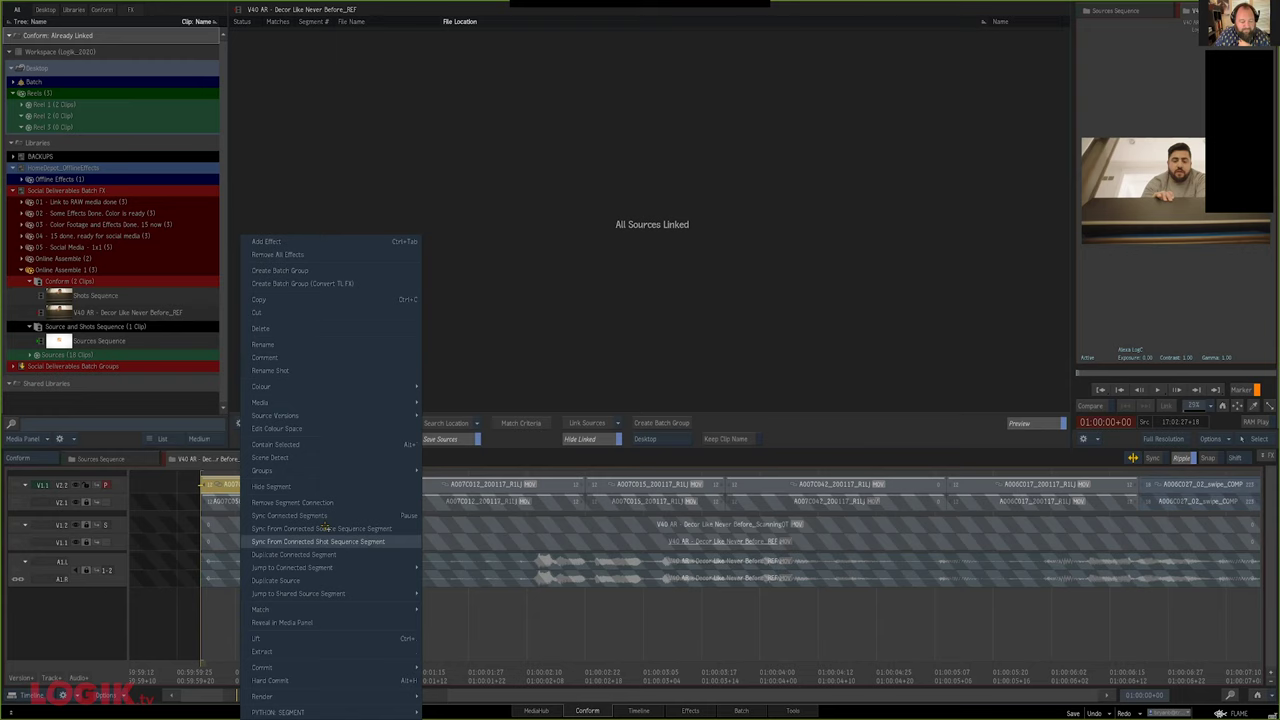
{"action": "mouse_move", "coordinate": [389, 568]}
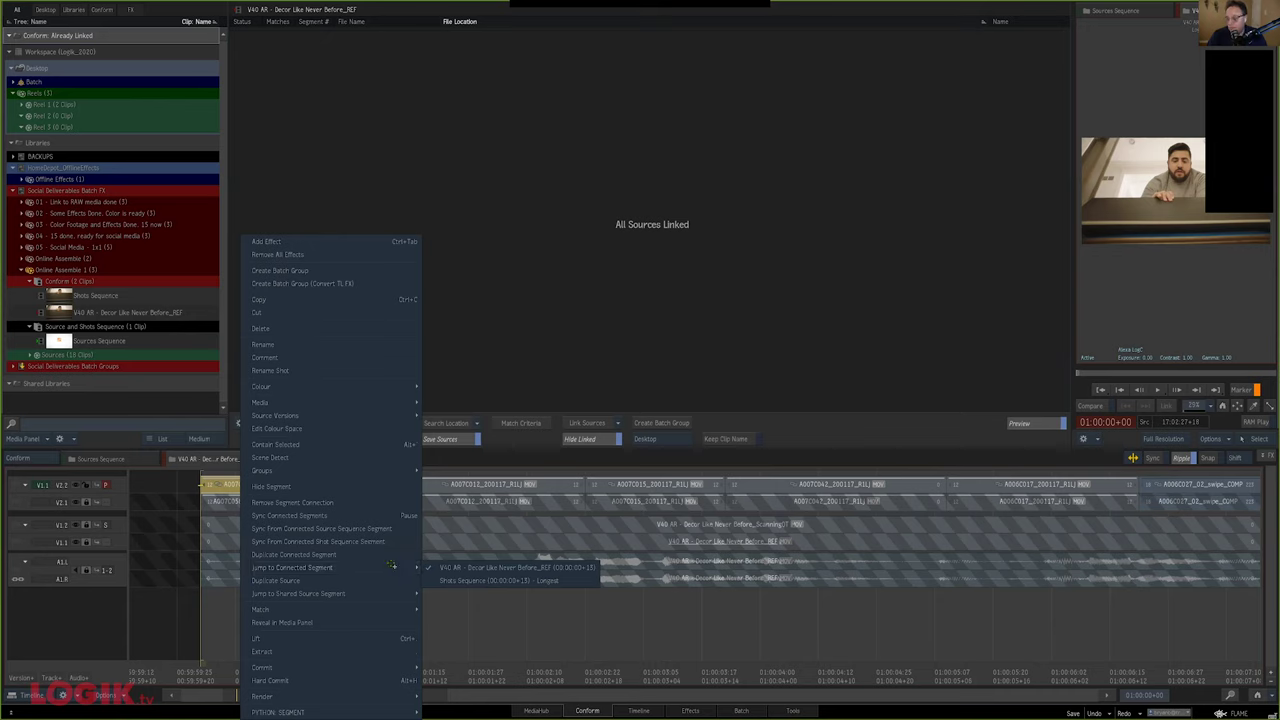
{"action": "left_click", "coordinate": [231, 485]}
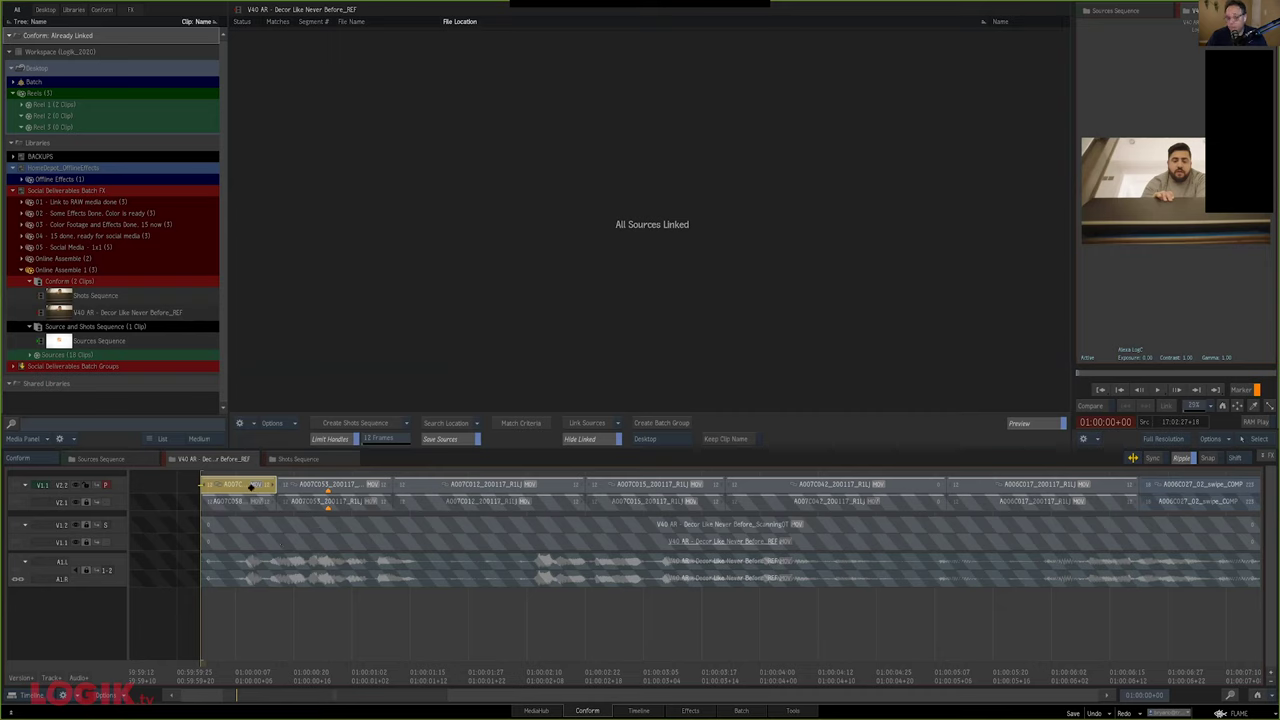
{"action": "key", "text": "equal"}
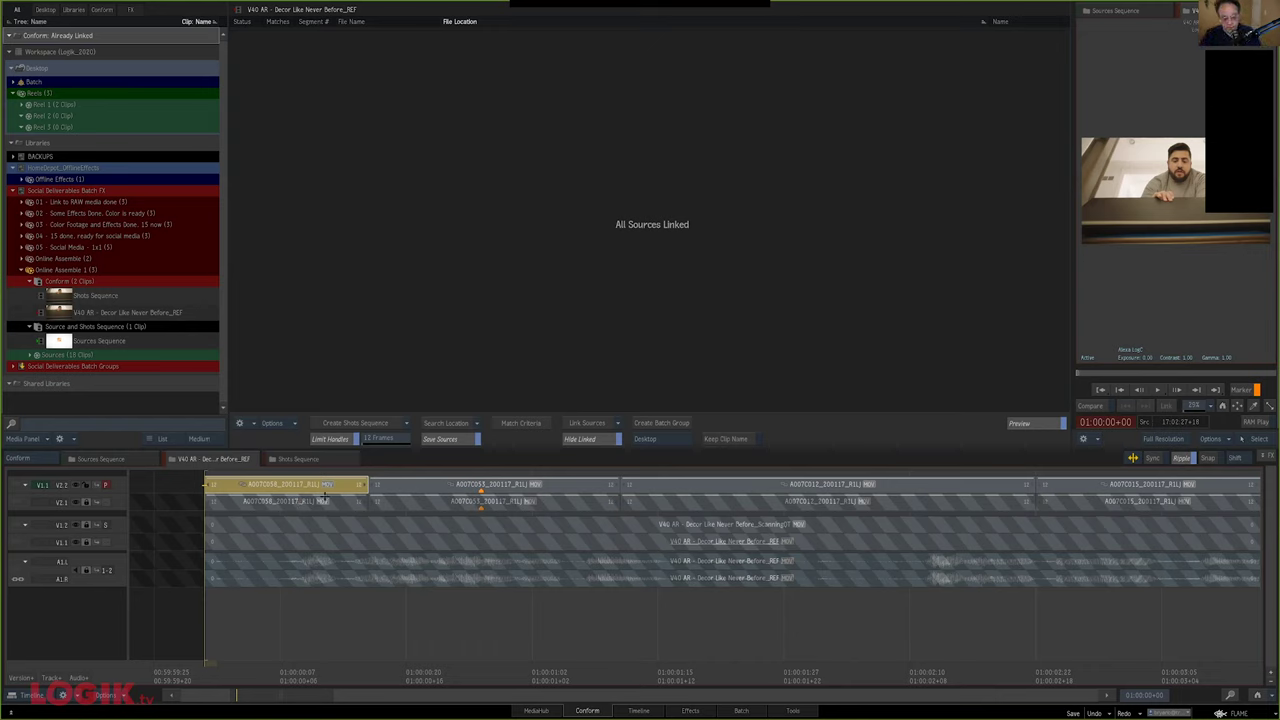
Move the Shots Sequence into the Source and Shots Sequence folder and scrub through the REF sequence
{"action": "left_click_drag", "start_coordinate": [96, 297], "coordinate": [130, 322]}
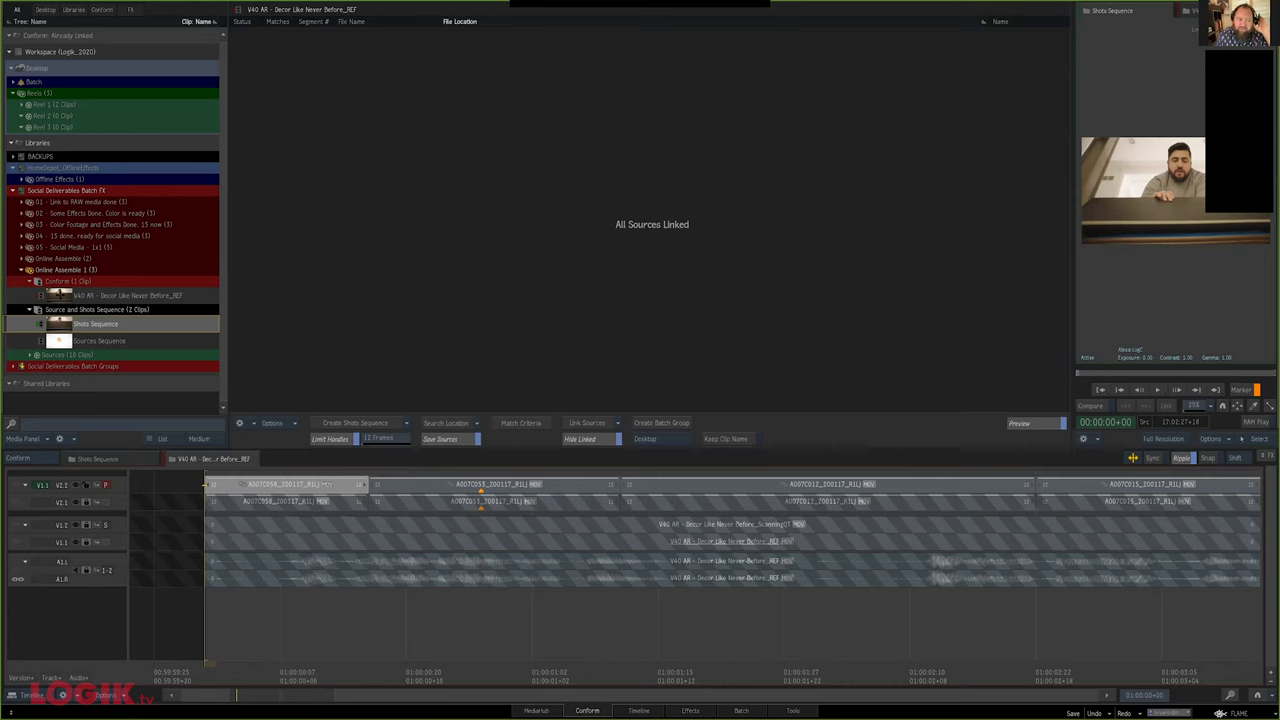
{"action": "left_click", "coordinate": [67, 296]}
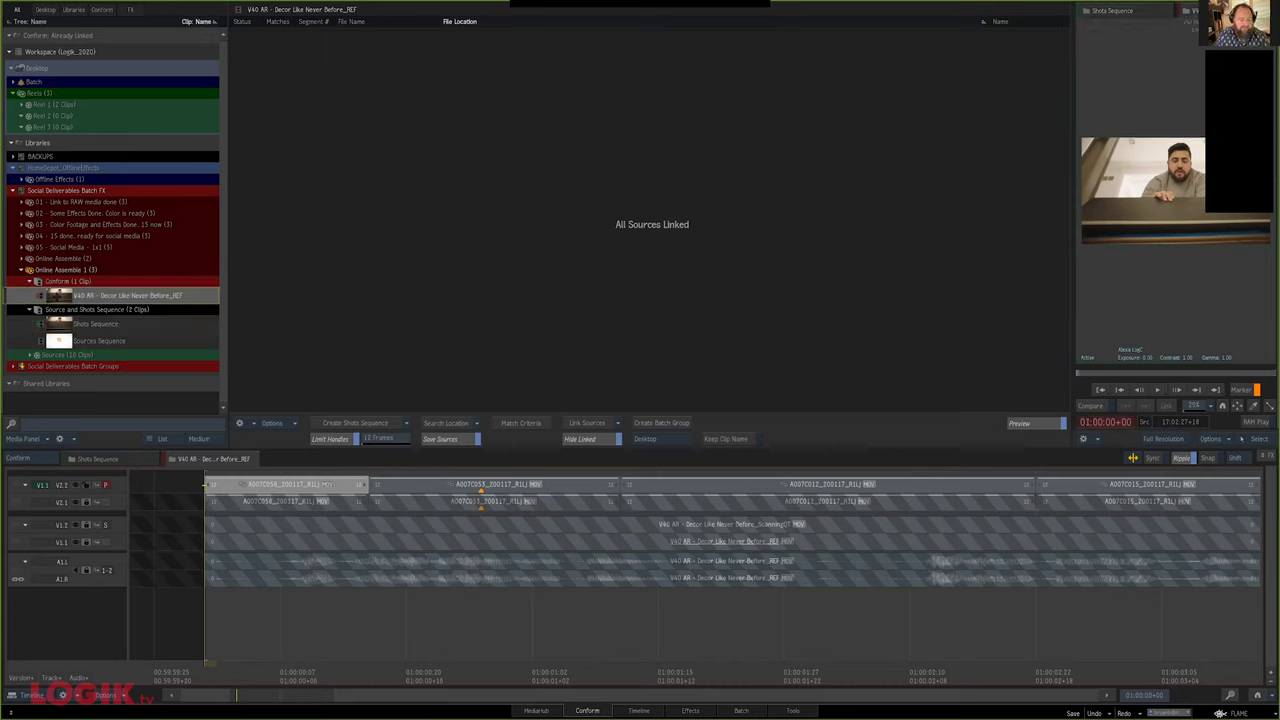
{"action": "left_click", "coordinate": [258, 487]}
{"action": "left_click_drag", "start_coordinate": [370, 662], "coordinate": [593, 659]}
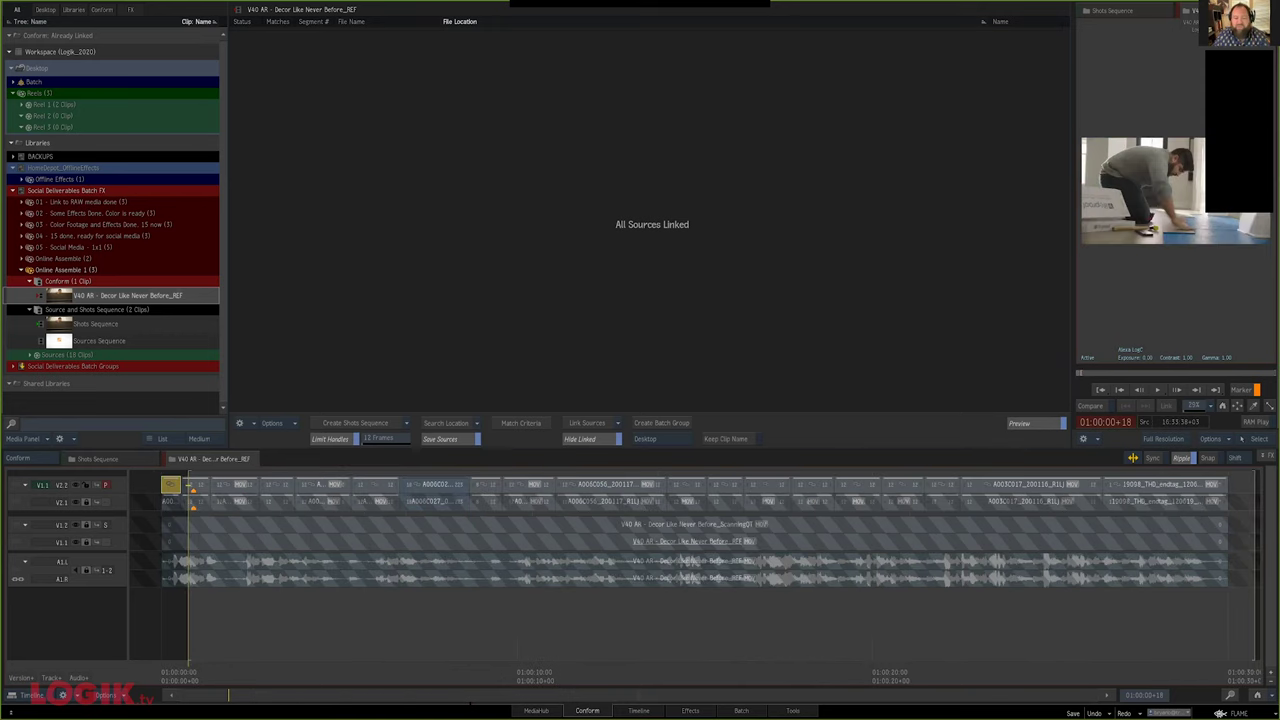
{"action": "left_click", "coordinate": [593, 659]}
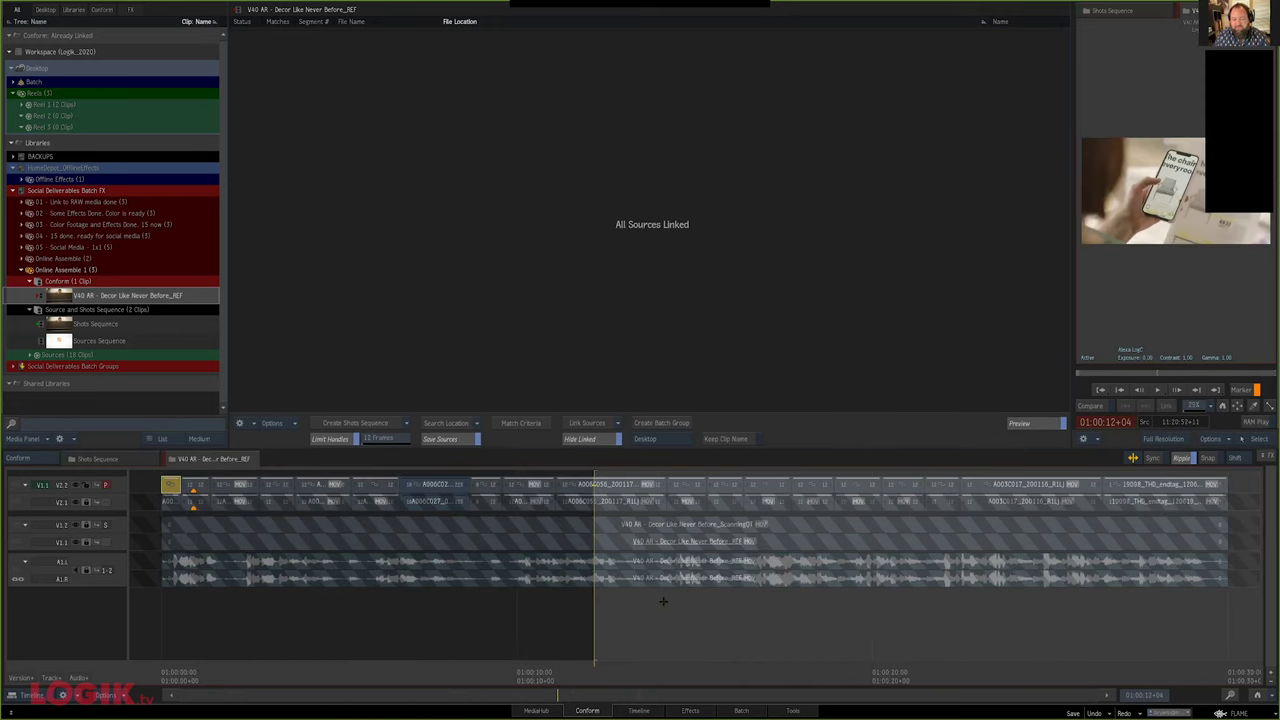
{"action": "scroll", "coordinate": [663, 601], "scroll_direction": "right", "scroll_amount": 2}
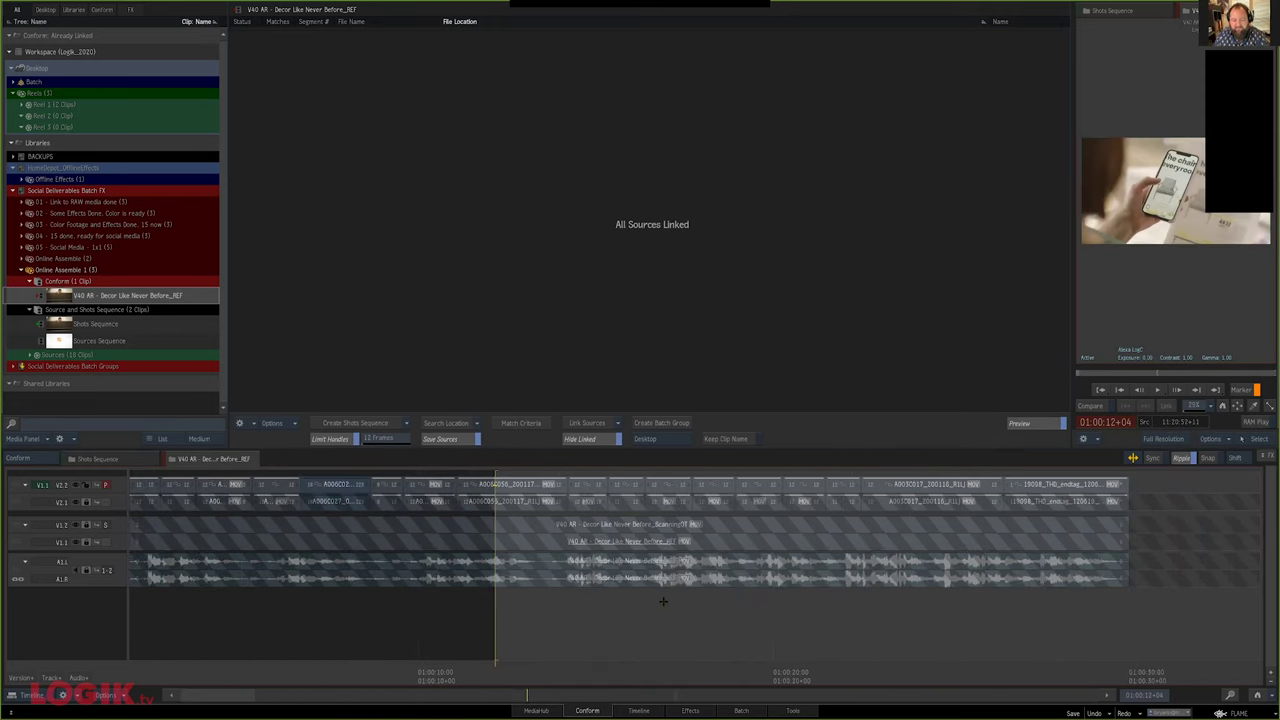
Undo the move and the creation of the Shots Sequence, and return to the REF sequence's start
{"action": "key", "text": "ctrl+z"}
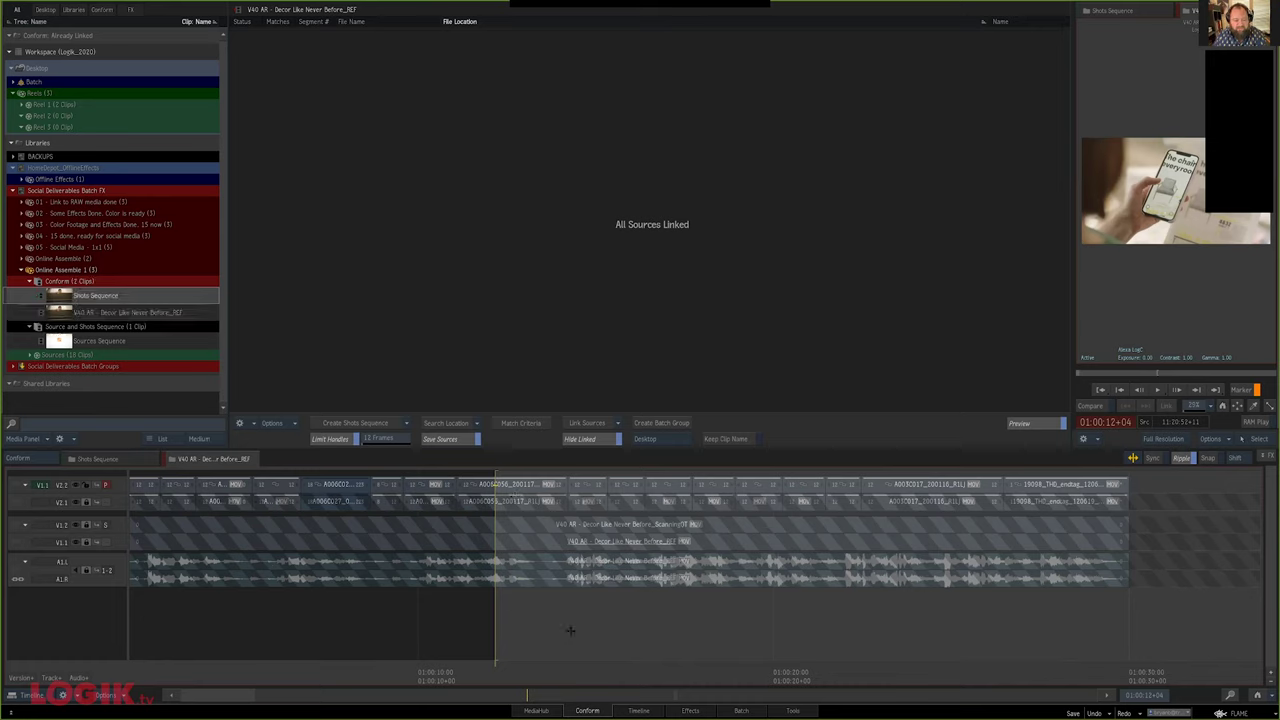
{"action": "key", "text": "ctrl+z"}
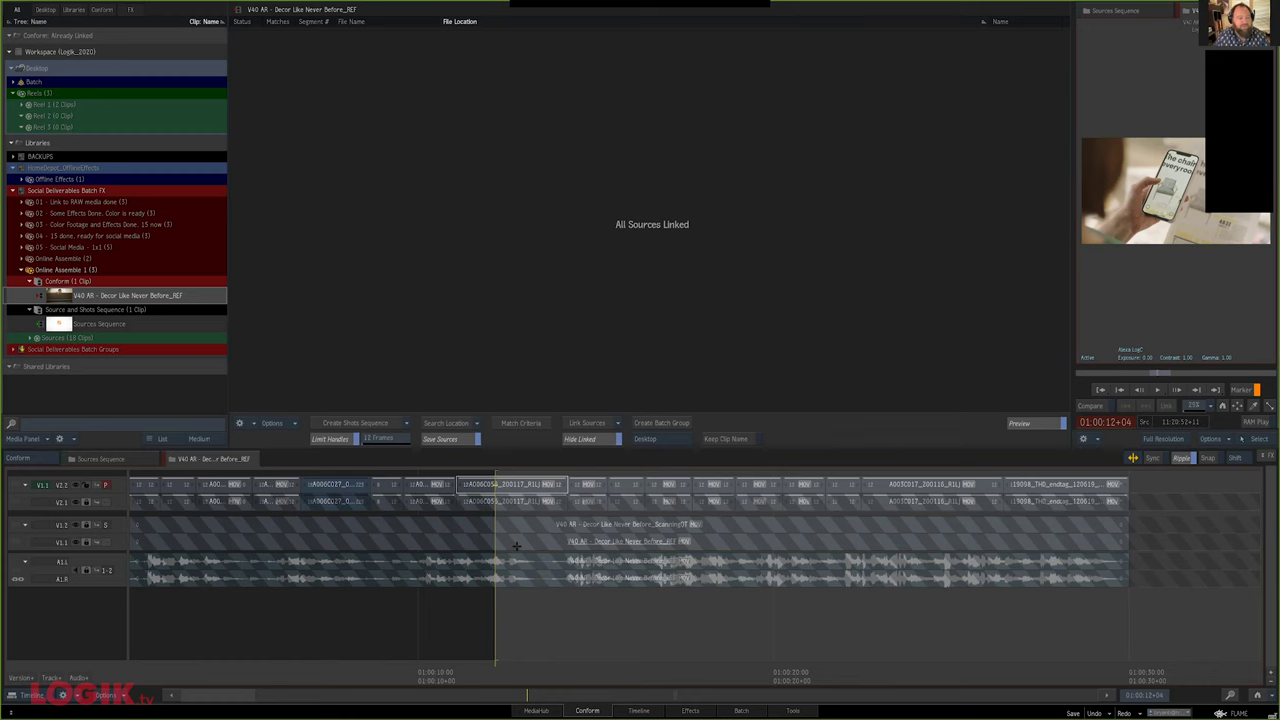
{"action": "key", "text": "Home"}
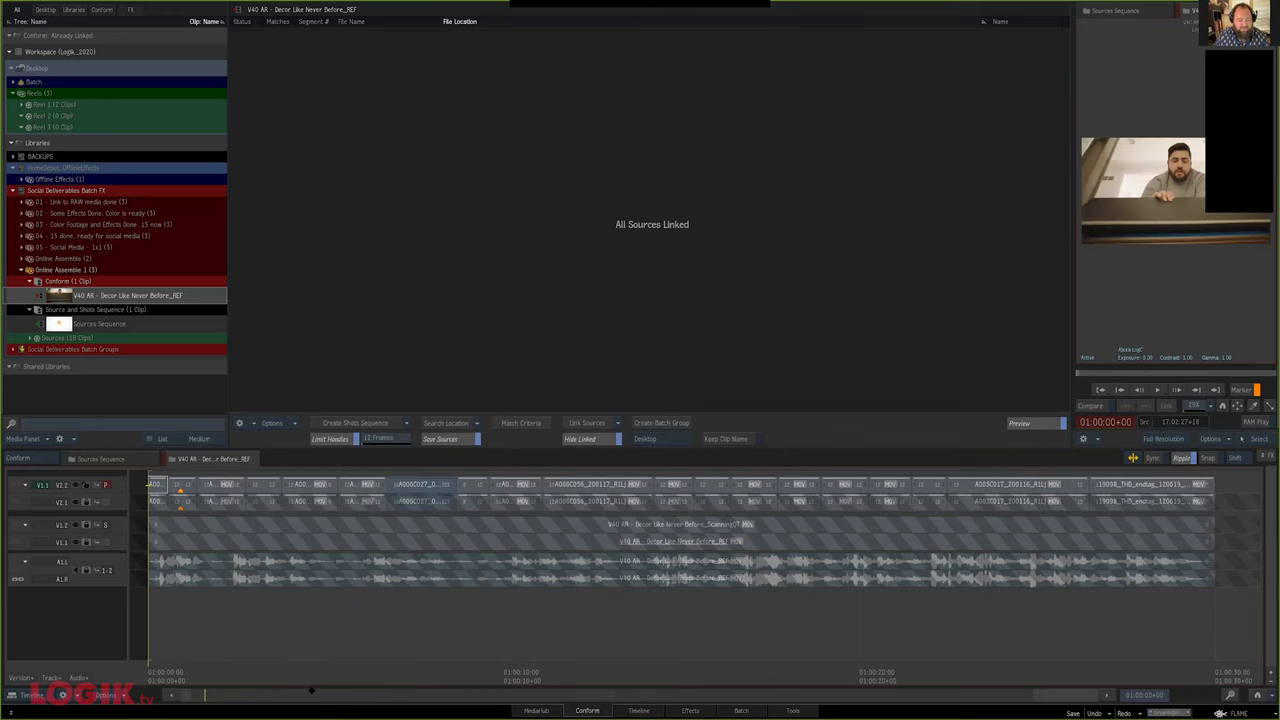
Create a segment connection on the first A007C058 segment of track V2.2, and try to duplicate the REF sequence
{"action": "scroll", "coordinate": [311, 690], "scroll_direction": "up", "scroll_amount": 5}
{"action": "right_click", "coordinate": [305, 504]}
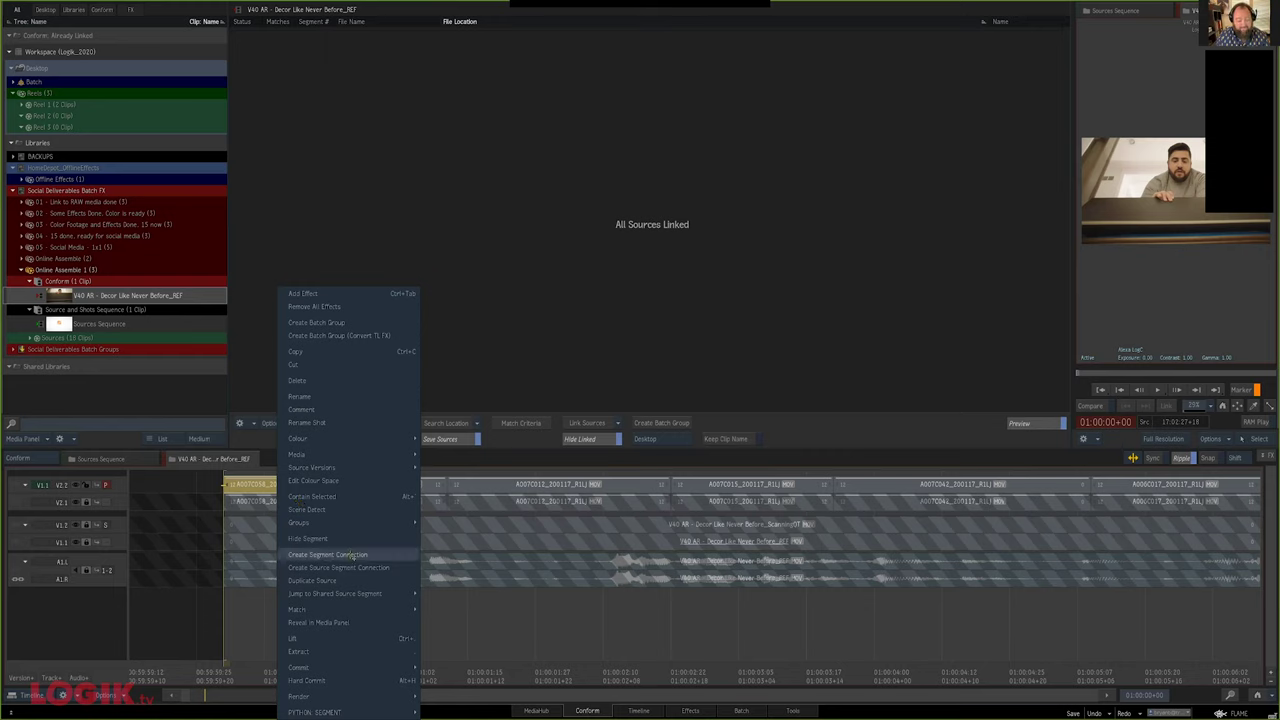
{"action": "left_click", "coordinate": [350, 555]}
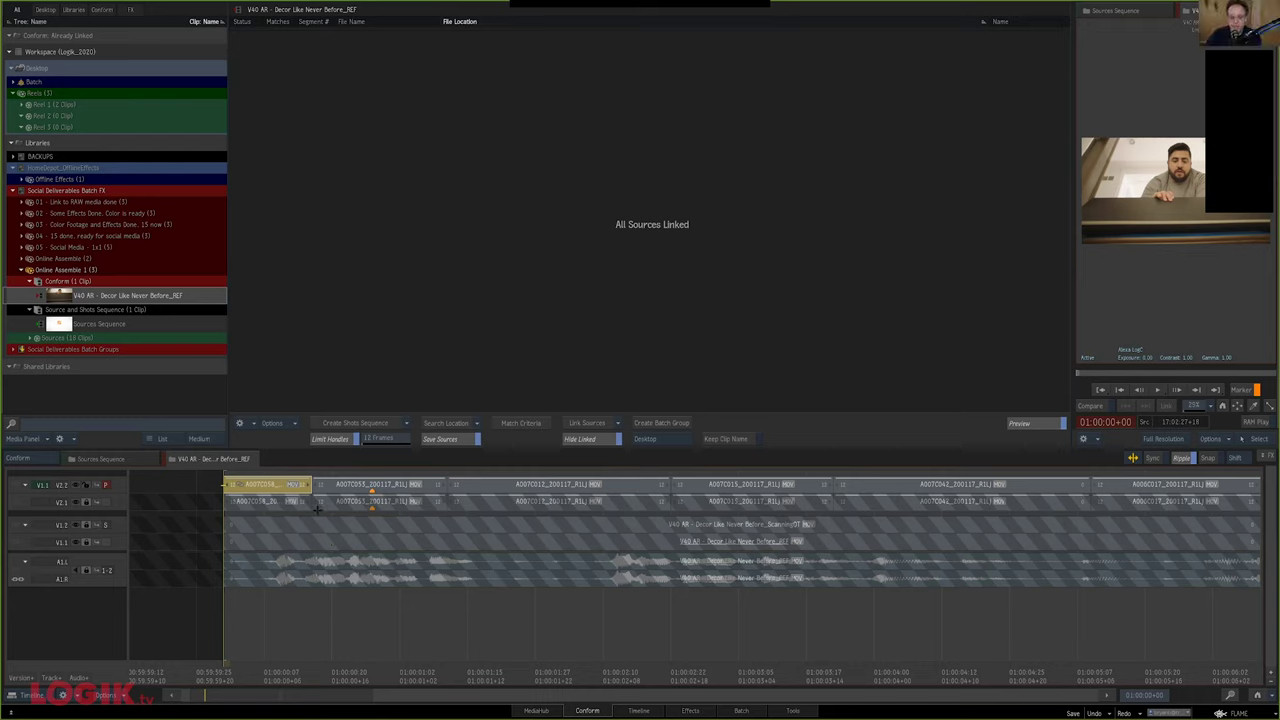
{"action": "right_click", "coordinate": [66, 296]}
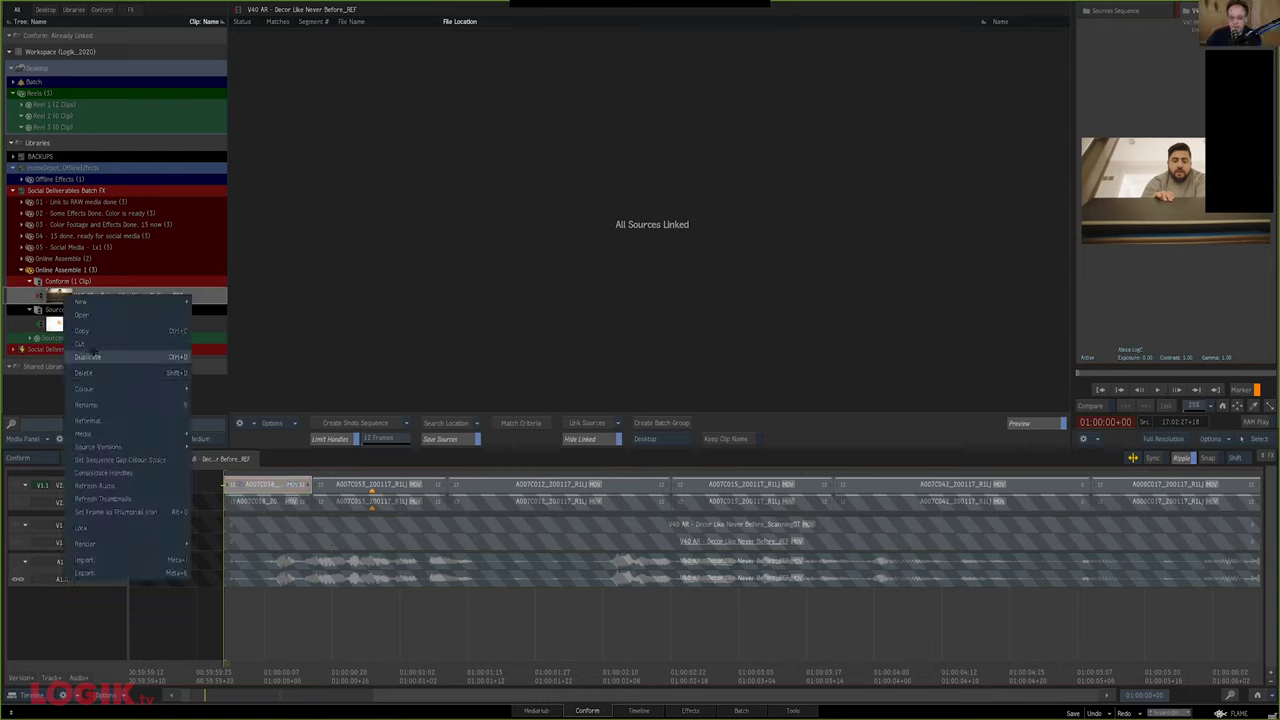
{"action": "left_click", "coordinate": [95, 357]}
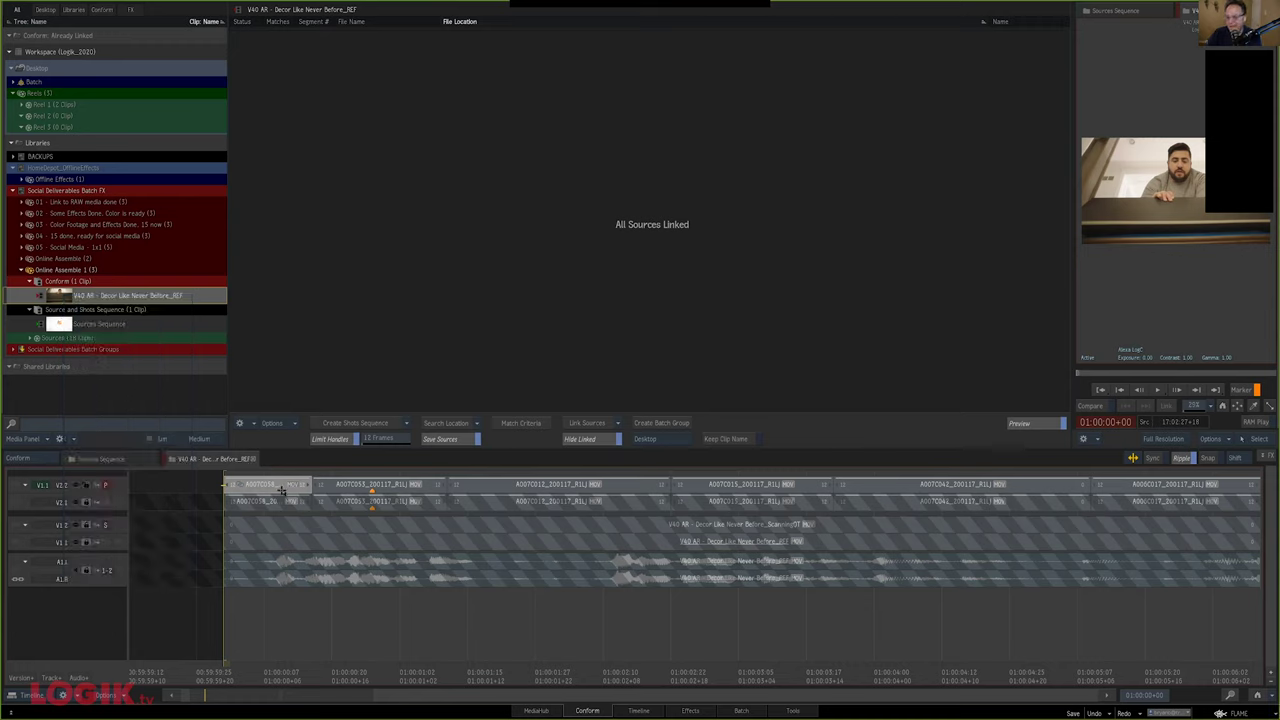
Create a Shots Sequence from the V2.2 segments of the REF sequence again
{"action": "left_click", "coordinate": [275, 614]}
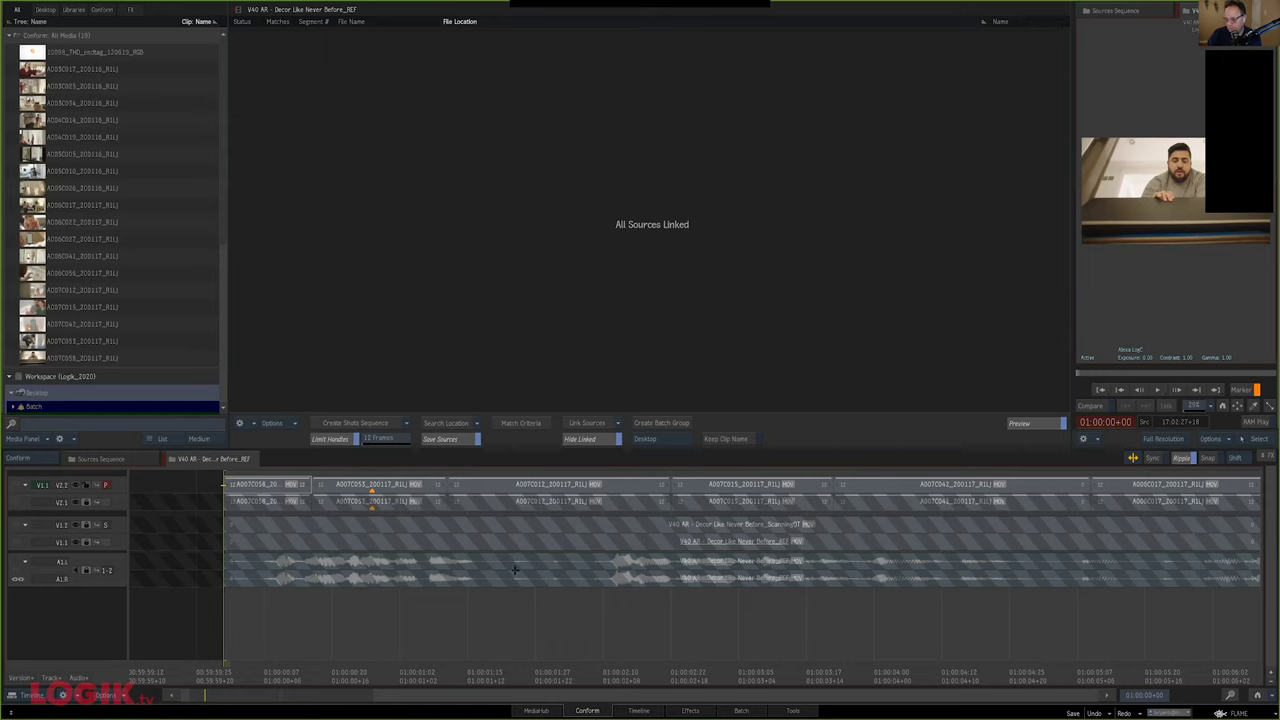
{"action": "key", "text": "h"}
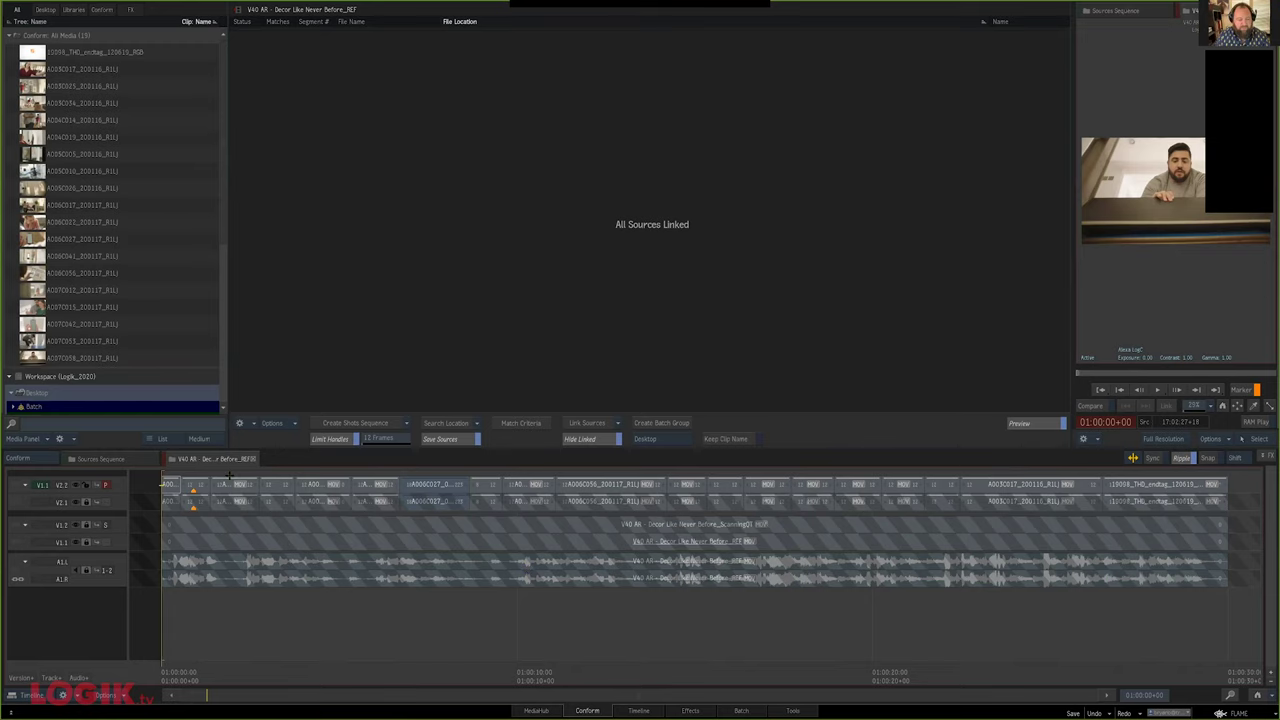
{"action": "left_click", "coordinate": [365, 423]}
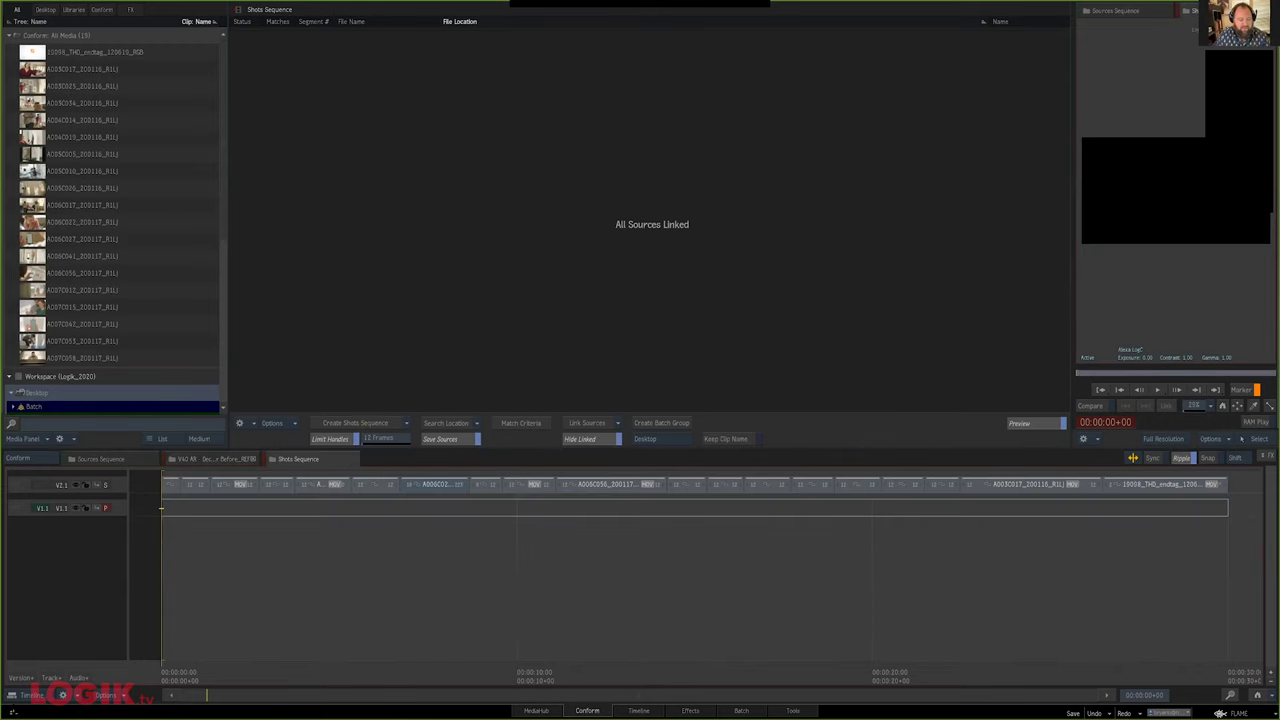
Check which sequences are connected to the first A007C058 segment on track V2.2 of the REF sequence
{"action": "key", "text": "ctrl+Tab"}
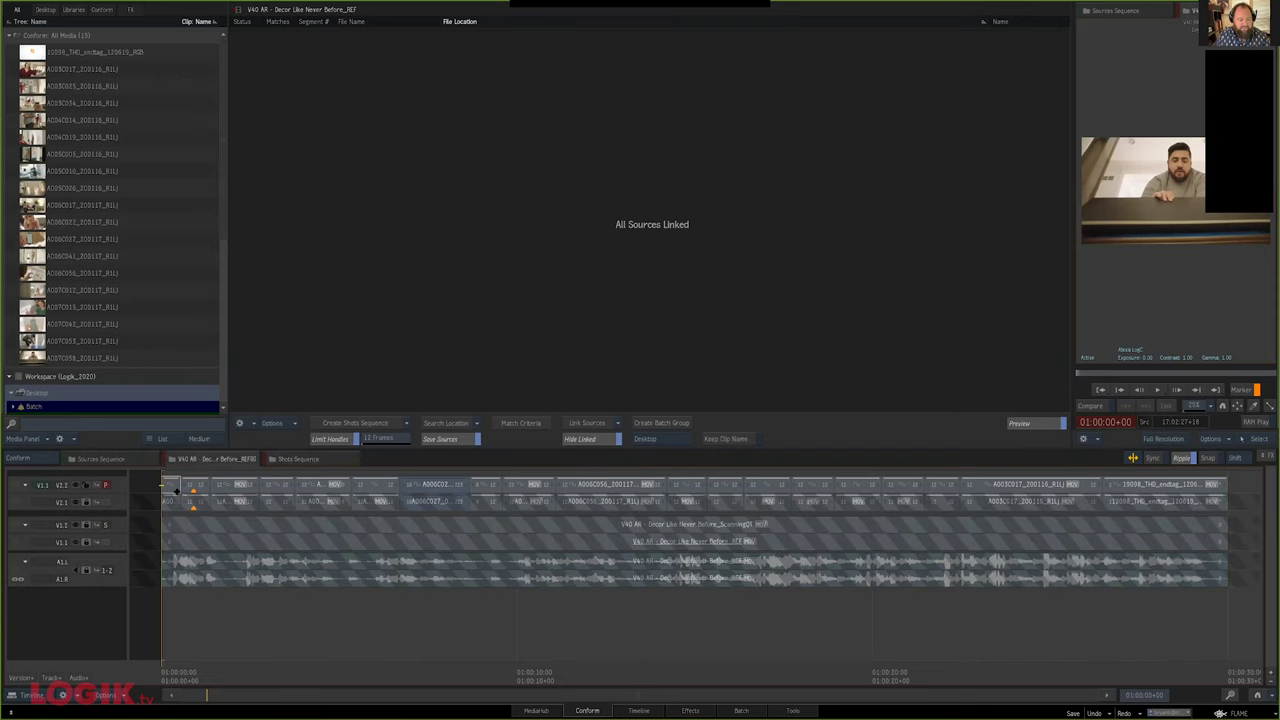
{"action": "key", "text": "equal"}
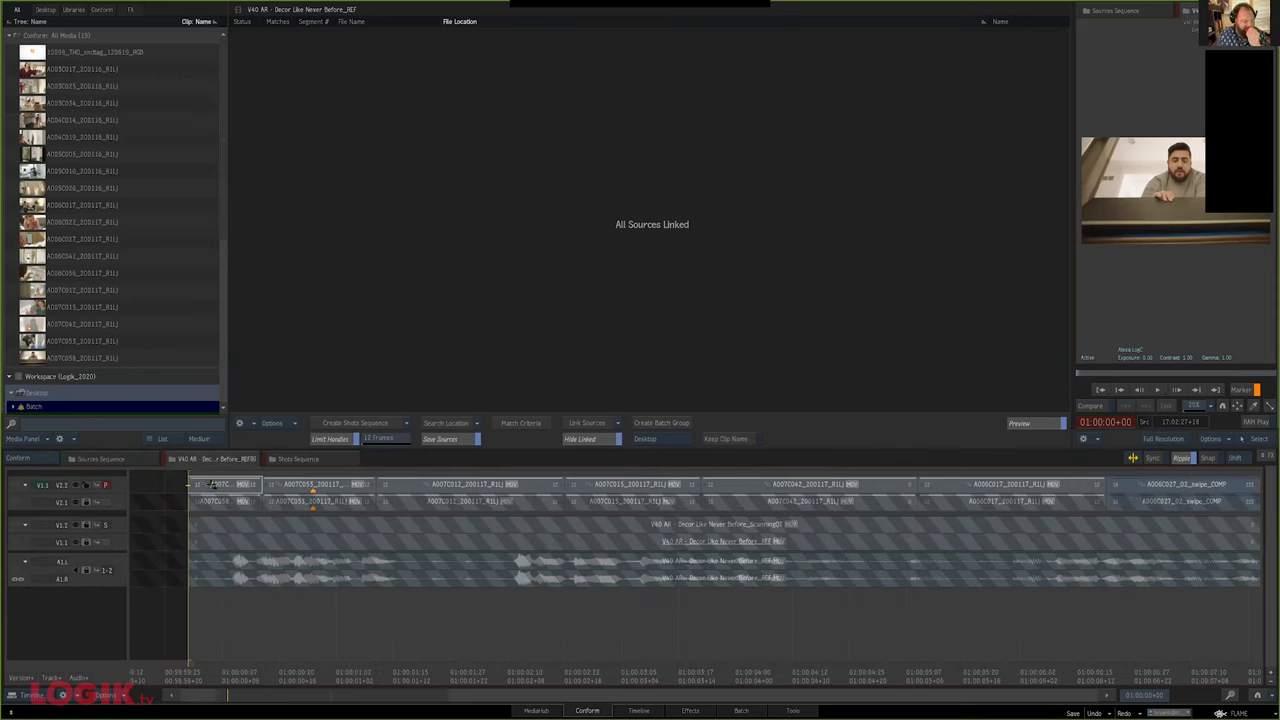
{"action": "right_click", "coordinate": [212, 486]}
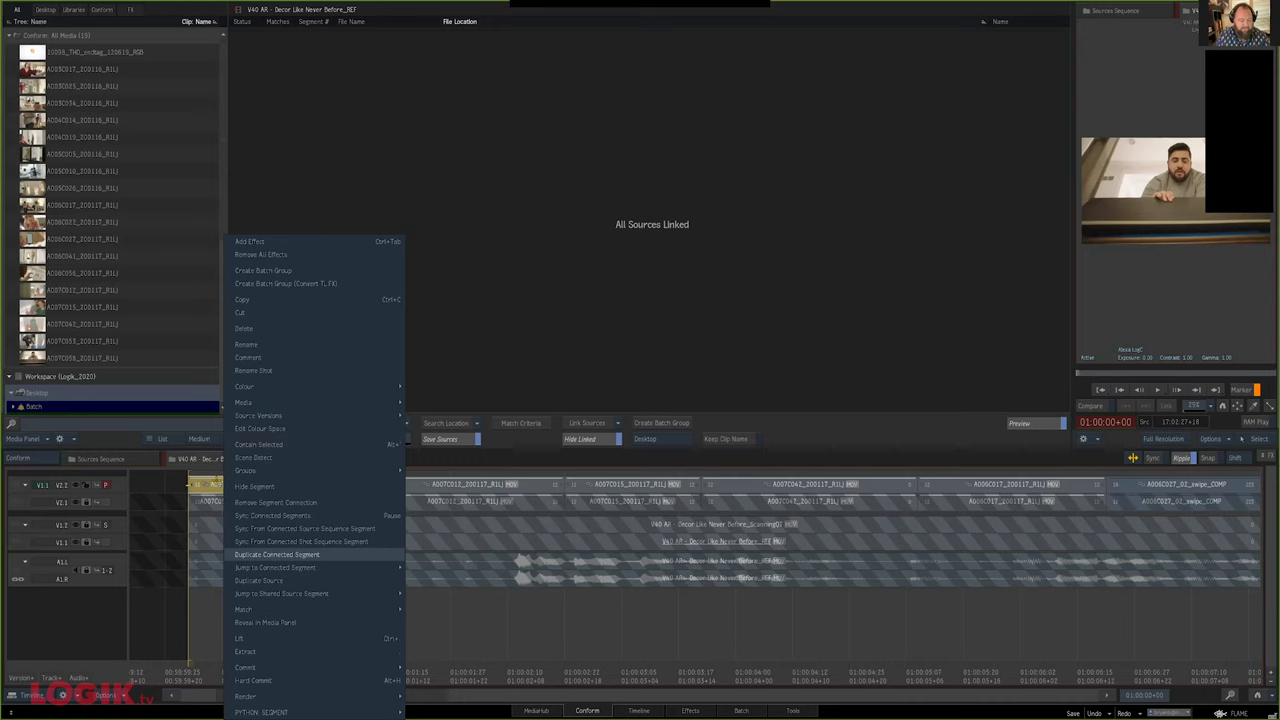
{"action": "mouse_move", "coordinate": [364, 563]}
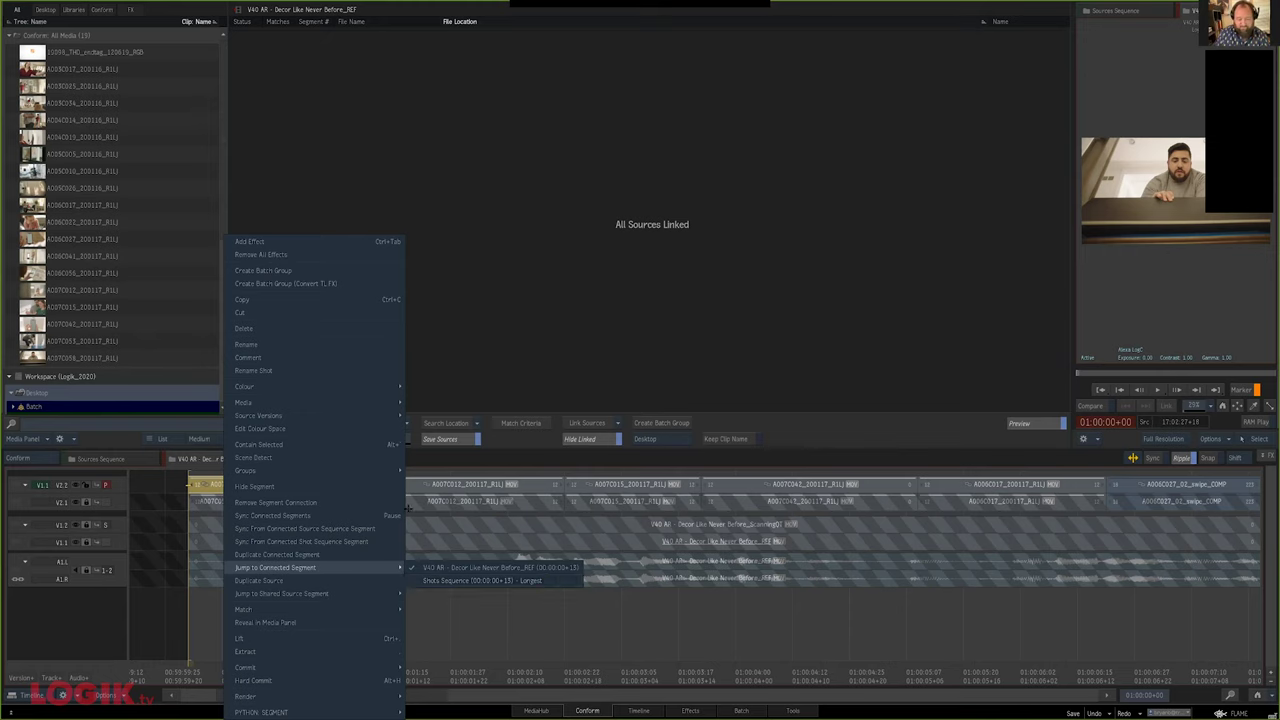
{"action": "left_click", "coordinate": [641, 710]}
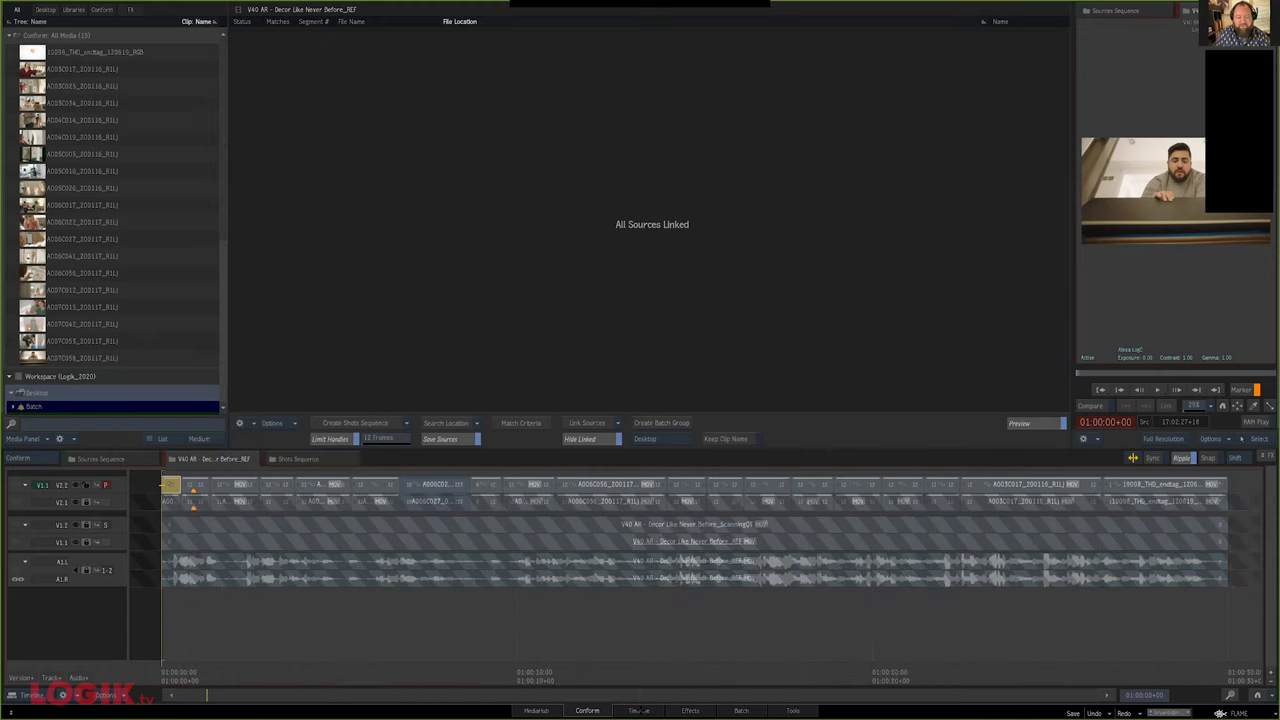
In the Timeline view, add a segment marker to the first A007C058 segment at 01:00:00+04 with the comment "bottom blacked out"
{"action": "left_click", "coordinate": [638, 710]}
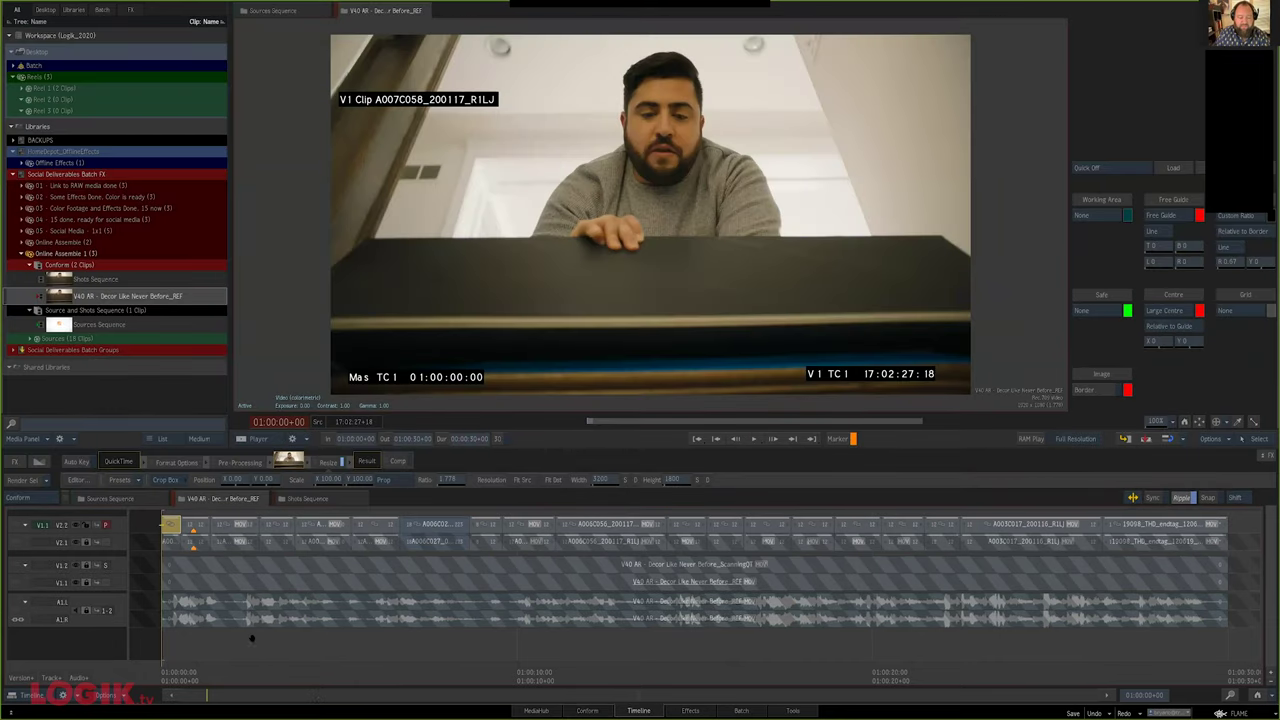
{"action": "scroll", "coordinate": [252, 638], "scroll_direction": "up", "scroll_amount": 3}
{"action": "left_click_drag", "start_coordinate": [252, 638], "coordinate": [303, 638]}
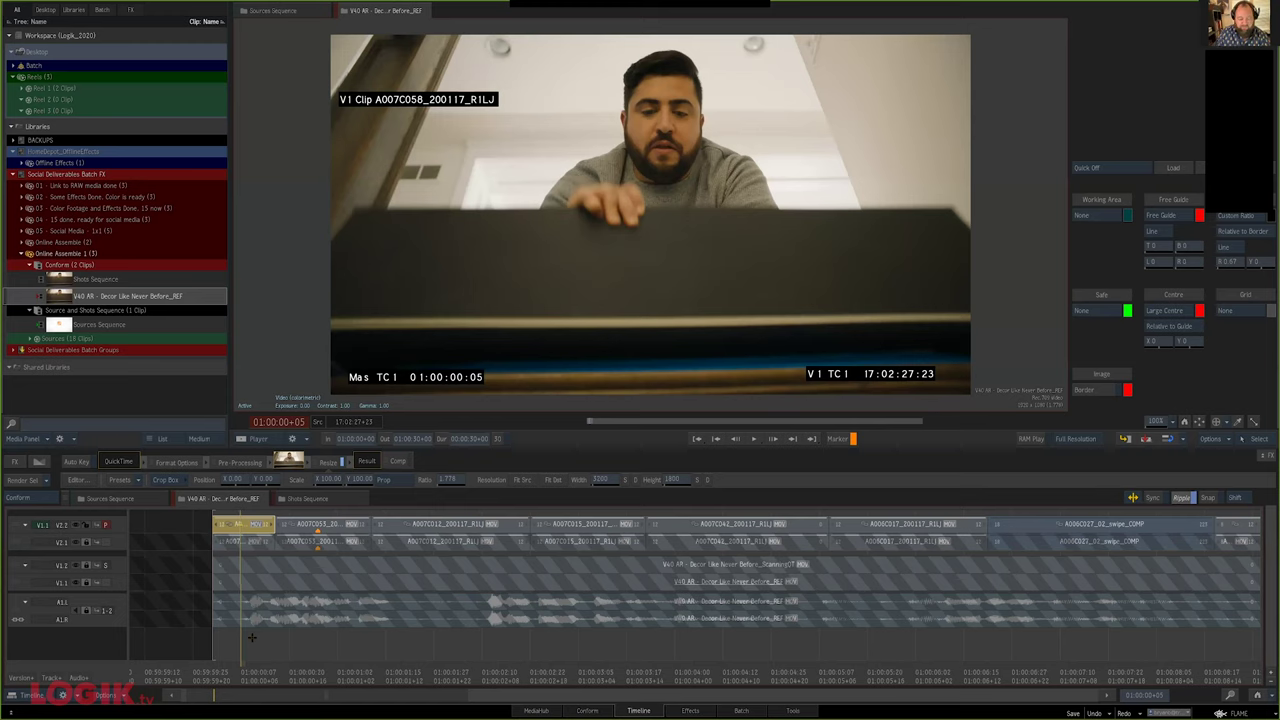
{"action": "left_click", "coordinate": [233, 661]}
{"action": "key", "text": "m"}
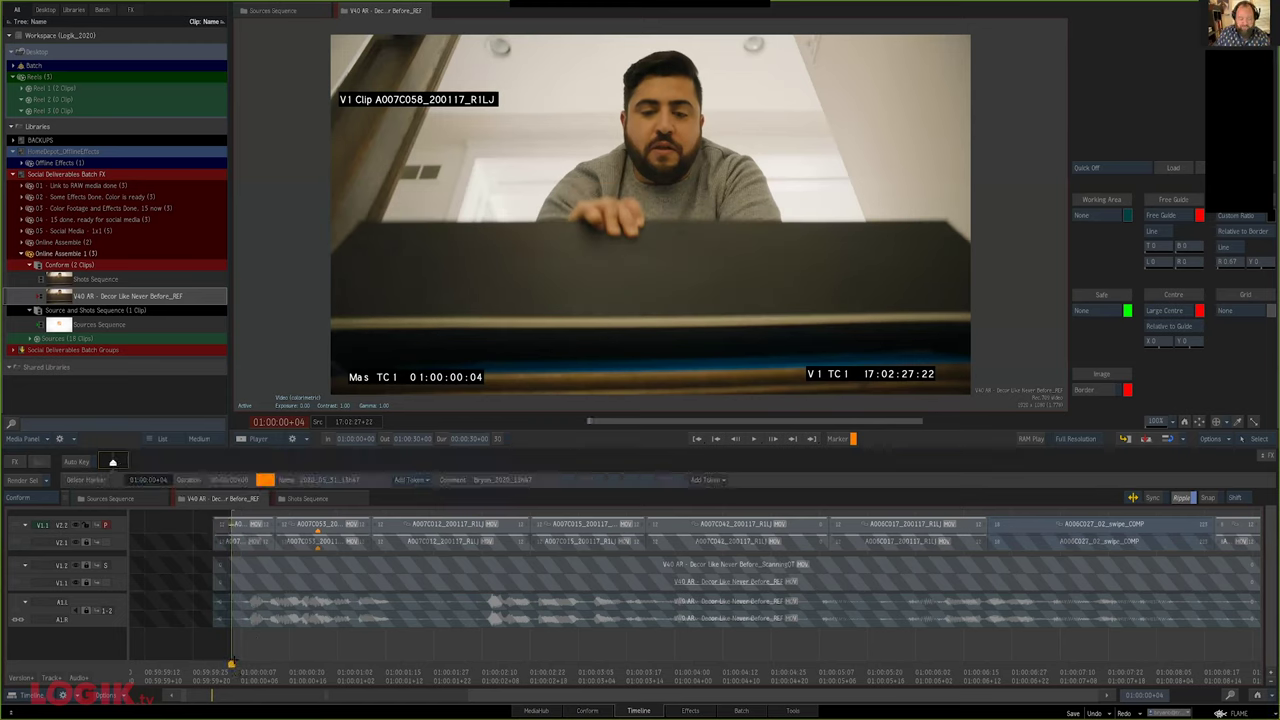
{"action": "key", "text": "ctrl+z"}
{"action": "key", "text": "alt+m"}
{"action": "left_click", "coordinate": [547, 480]}
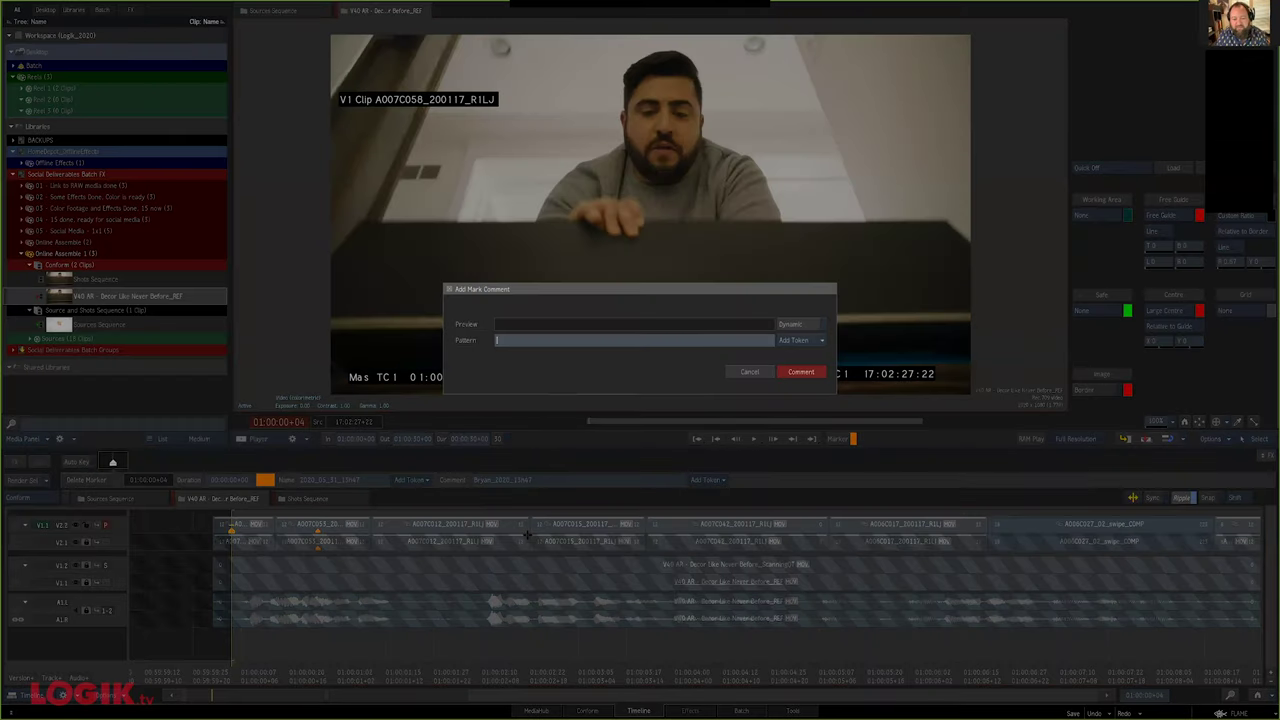
{"action": "type", "text": "bottom blacked out"}
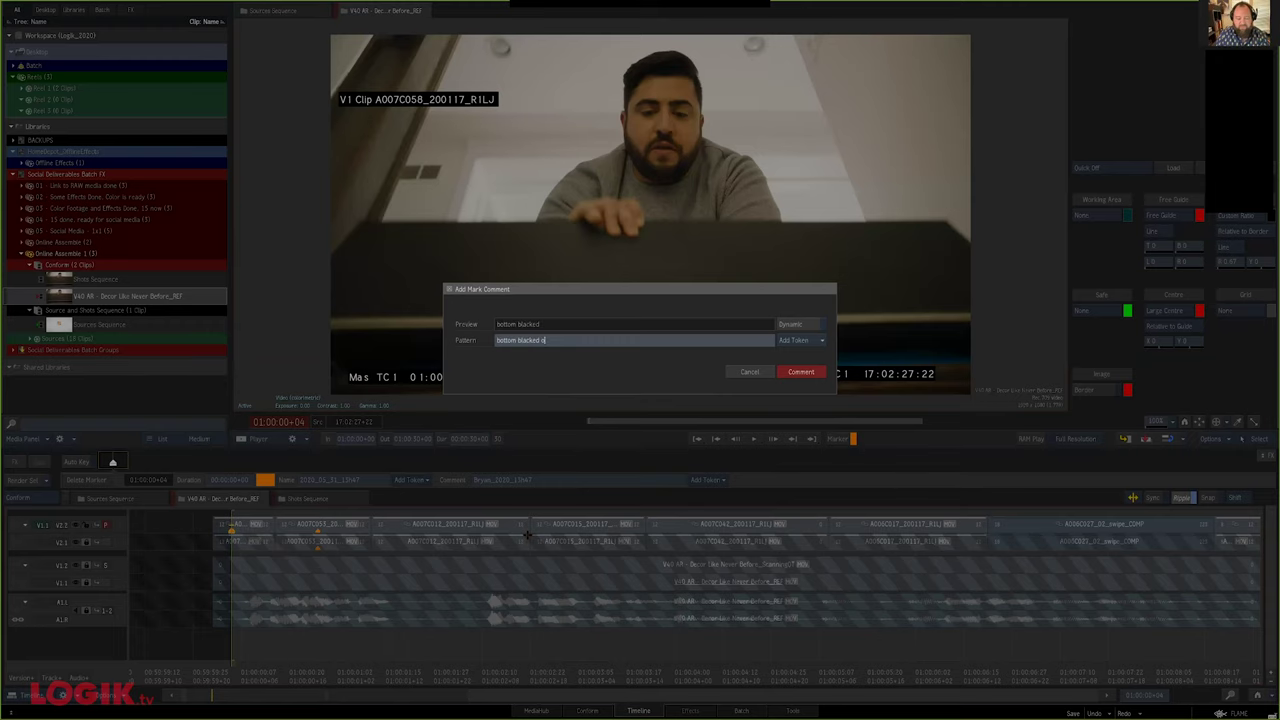
{"action": "key", "text": "Return"}
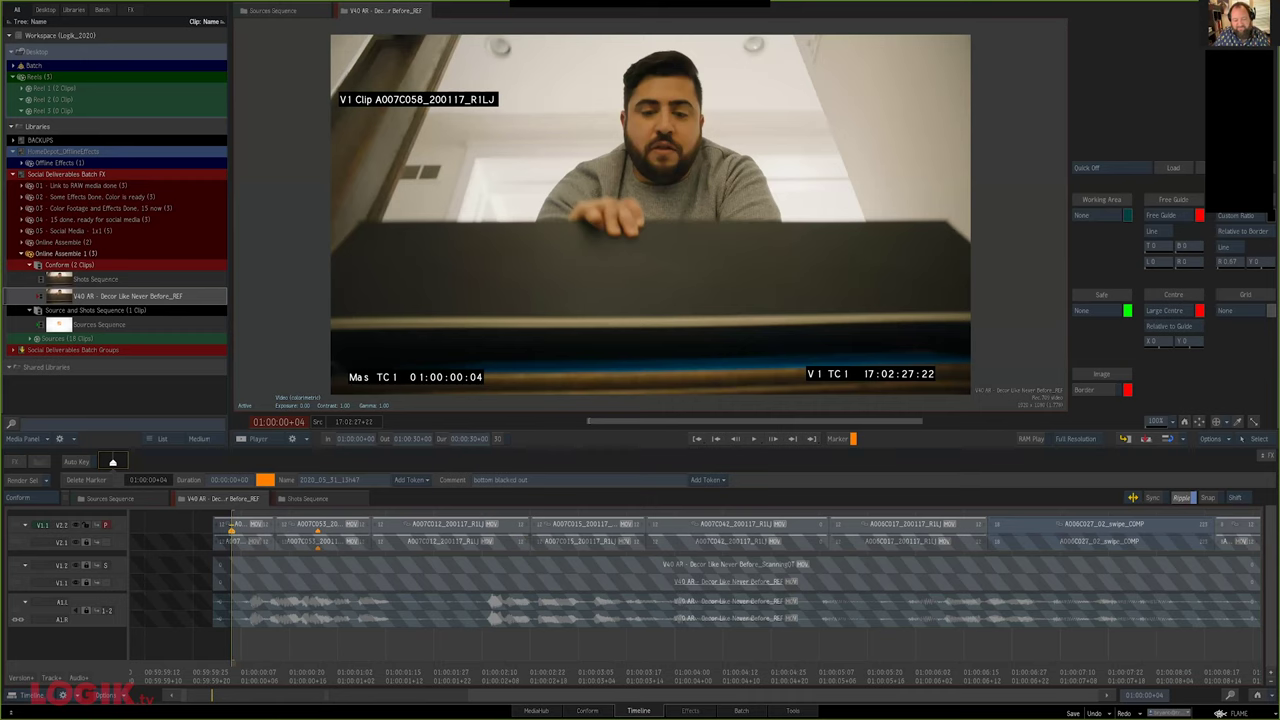
Try a timeline marker at 01:00:04+11 in the REF sequence with the comment "screen"
{"action": "left_click", "coordinate": [460, 664]}
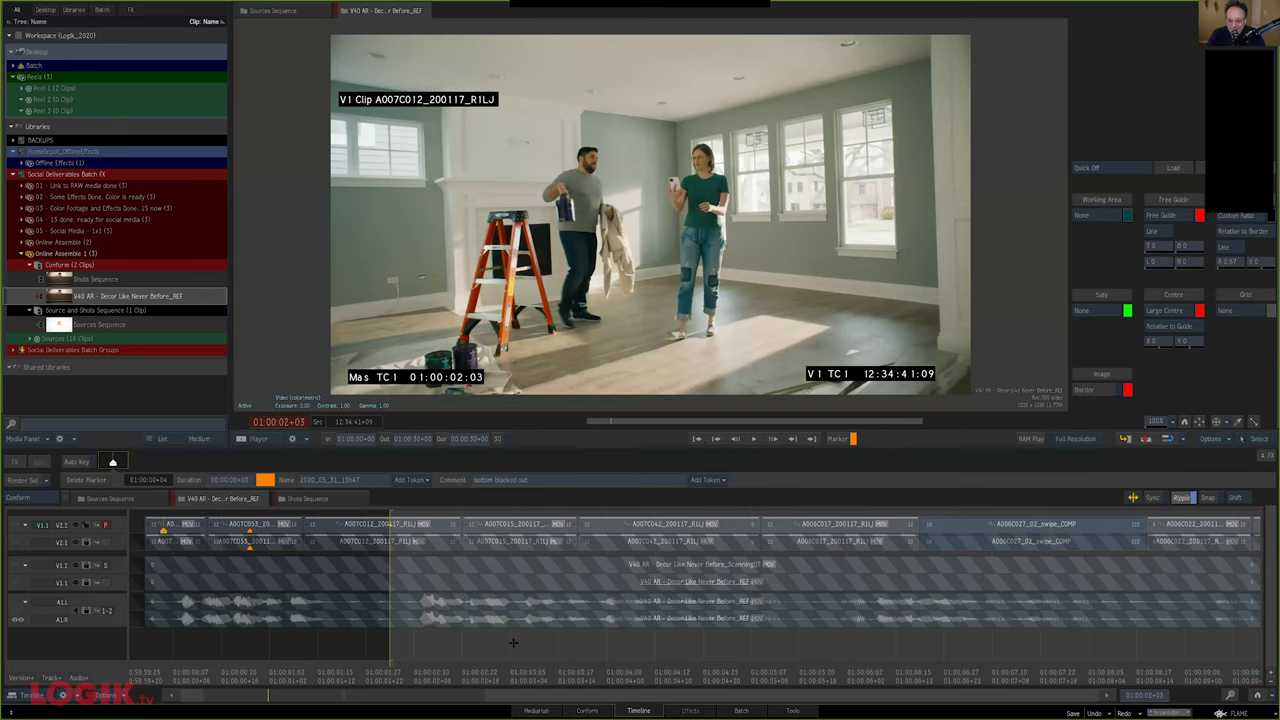
{"action": "left_click", "coordinate": [381, 667]}
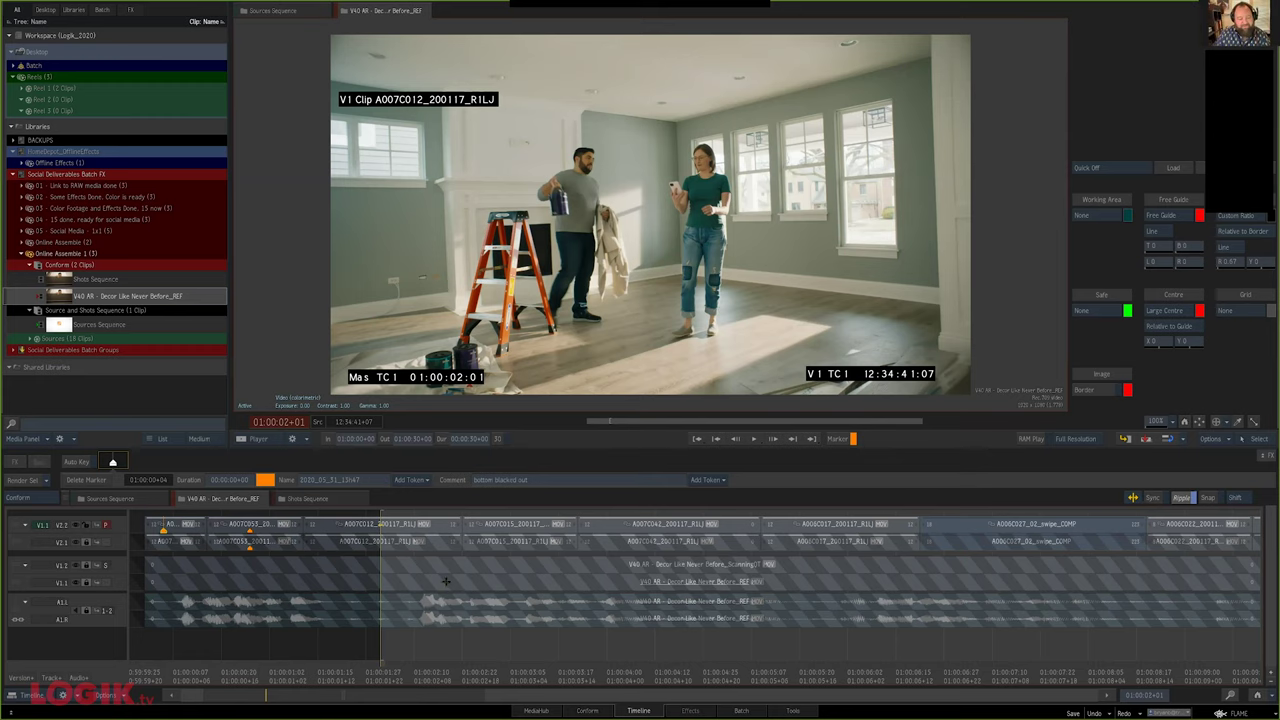
{"action": "key", "text": "Home"}
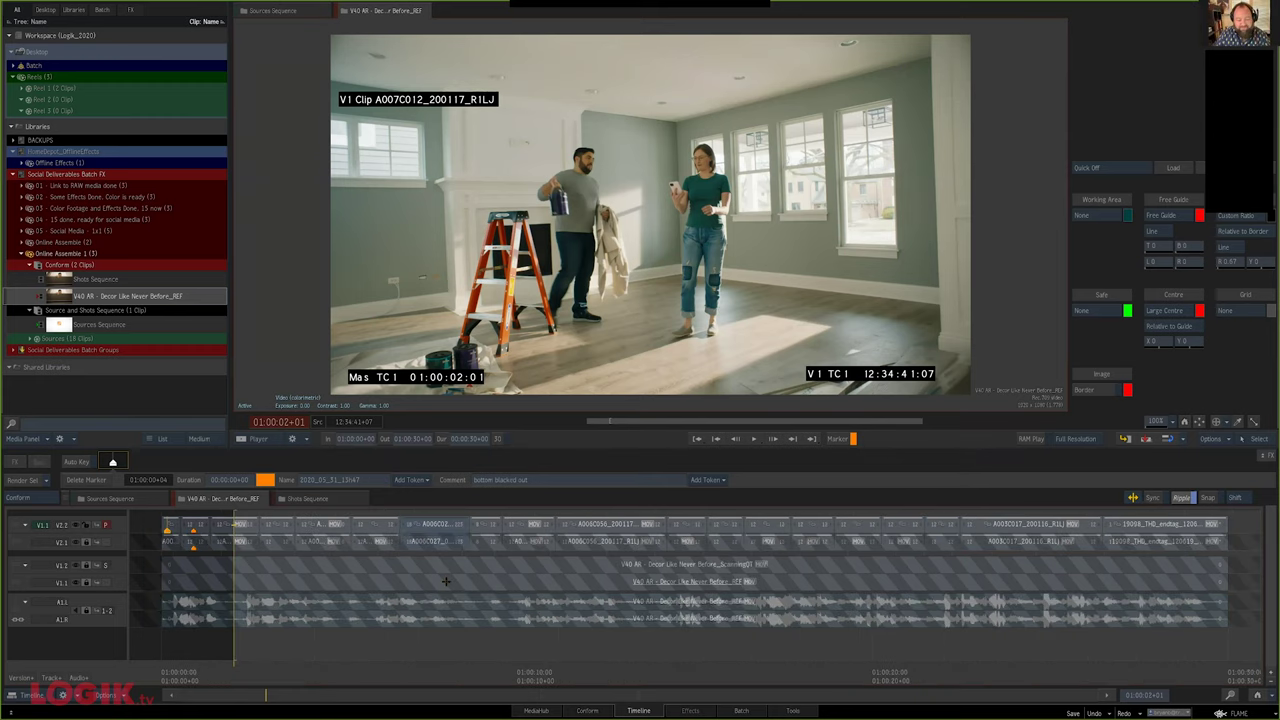
{"action": "left_click_drag", "start_coordinate": [282, 677], "coordinate": [250, 684]}
{"action": "left_click", "coordinate": [319, 668]}
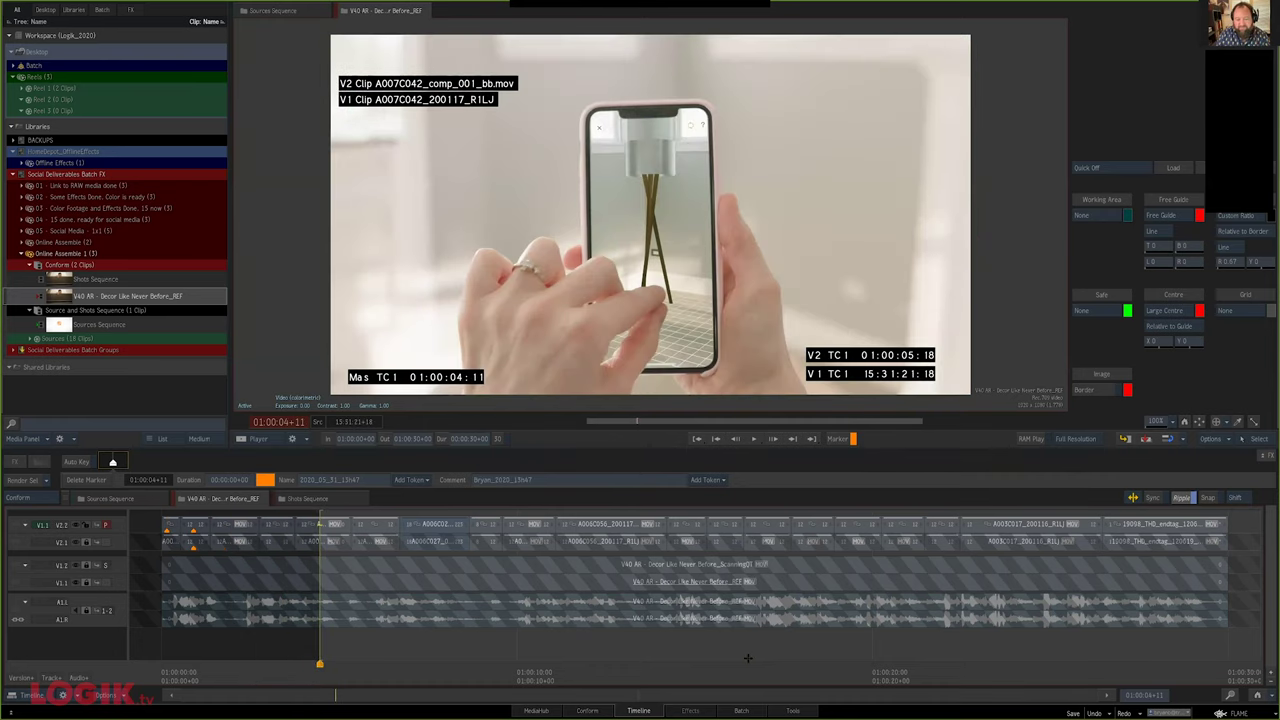
{"action": "left_click", "coordinate": [552, 481]}
{"action": "key", "text": "BackSpace"}
{"action": "type", "text": "screen"}
{"action": "key", "text": "Return"}
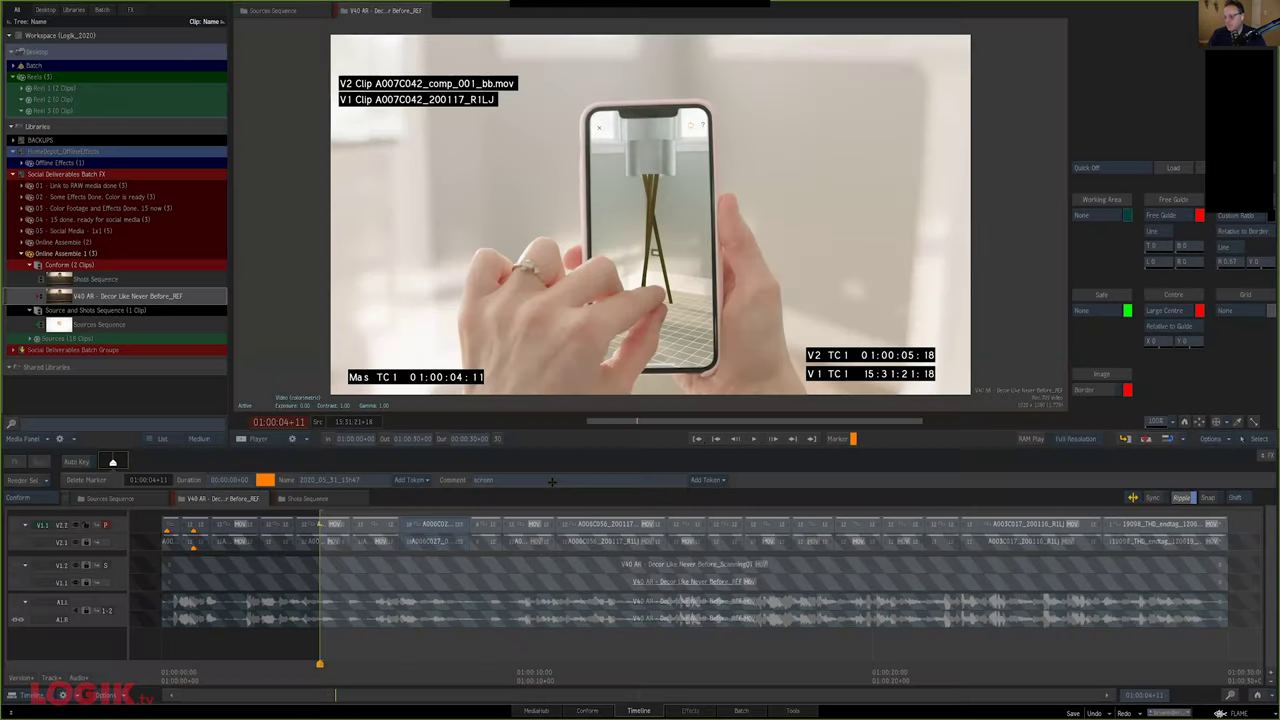
{"action": "left_click", "coordinate": [386, 644]}
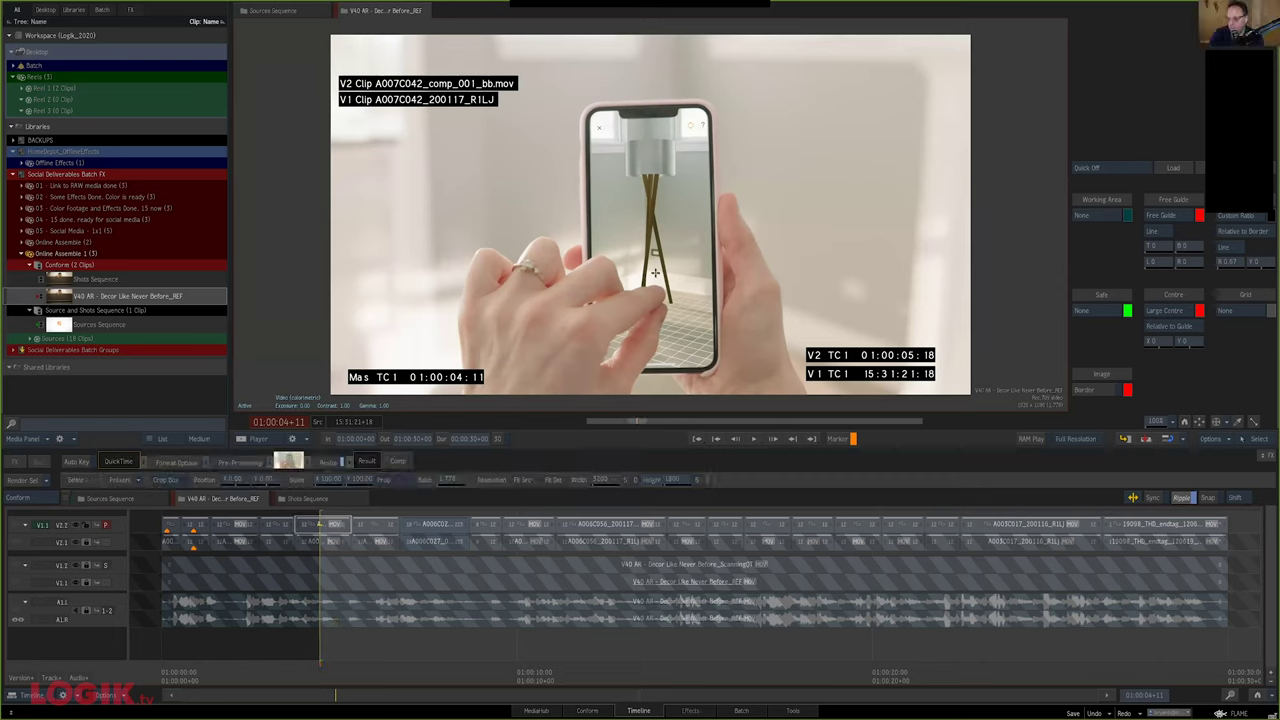
Add a segment marker to the A007C042 segment at 01:00:04+11 and colour it green
{"action": "key", "text": "m"}
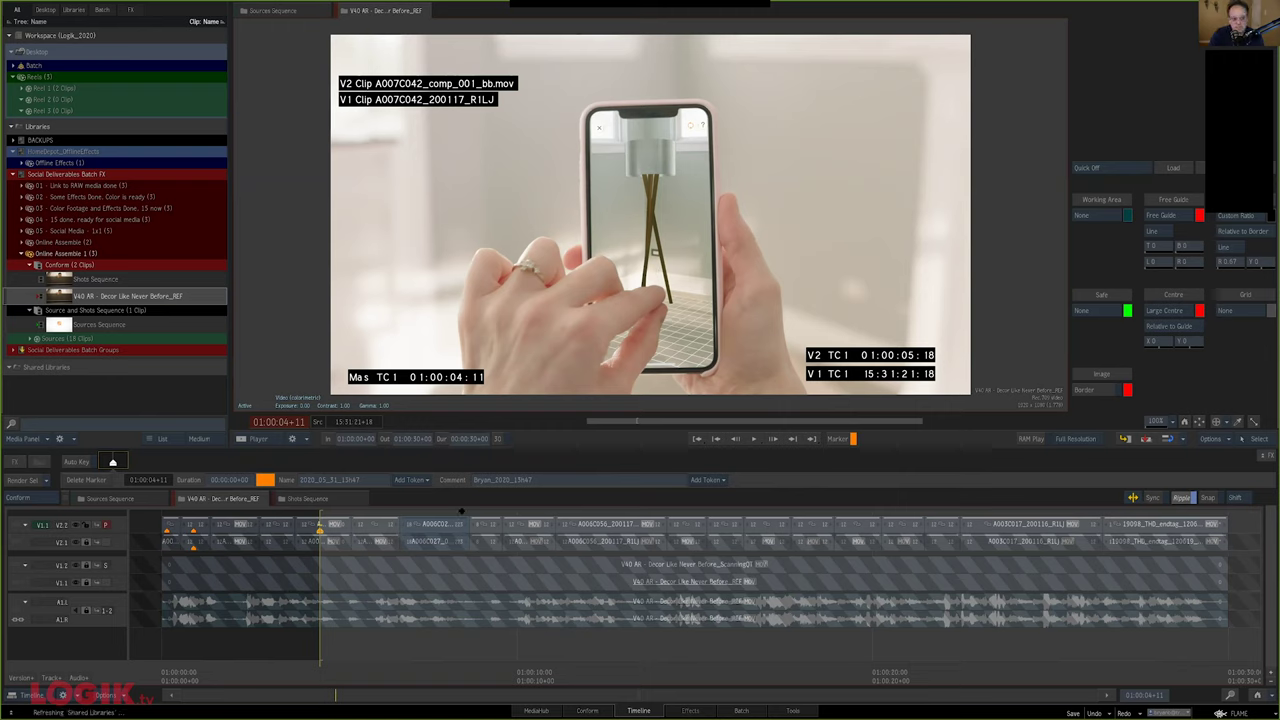
{"action": "key", "text": "Up"}
{"action": "key", "text": "Up"}
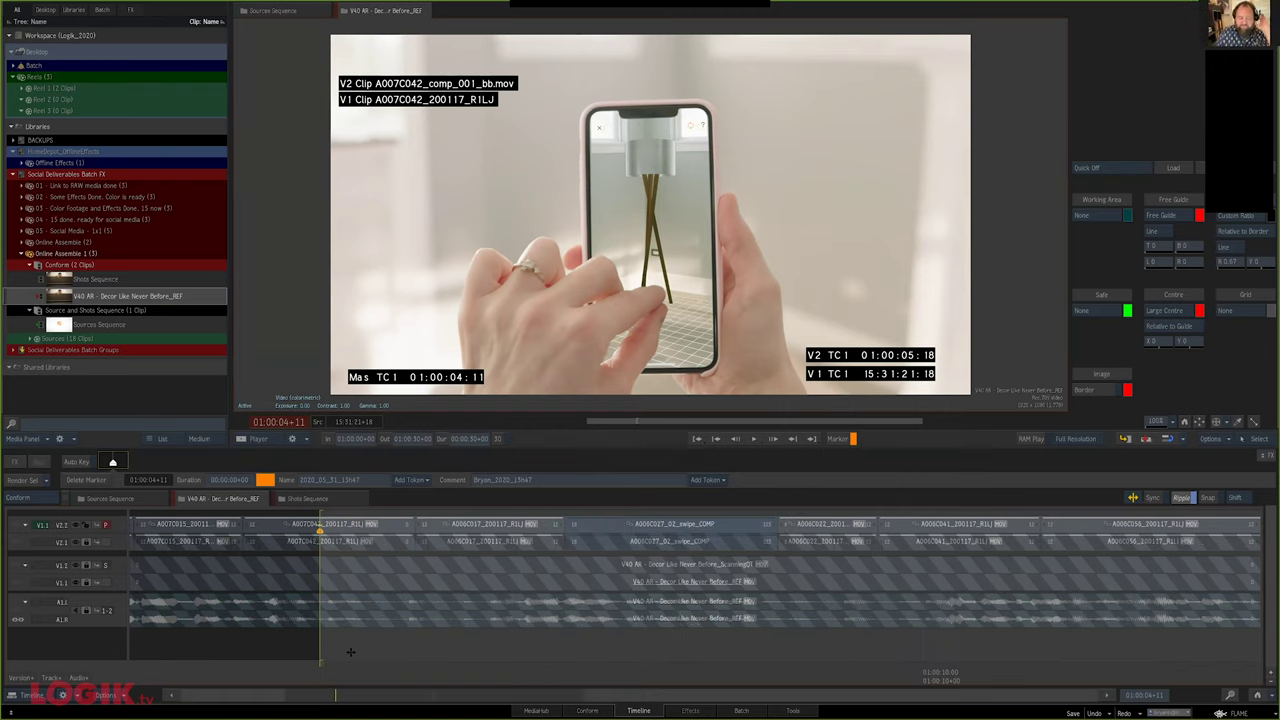
{"action": "left_click", "coordinate": [289, 665]}
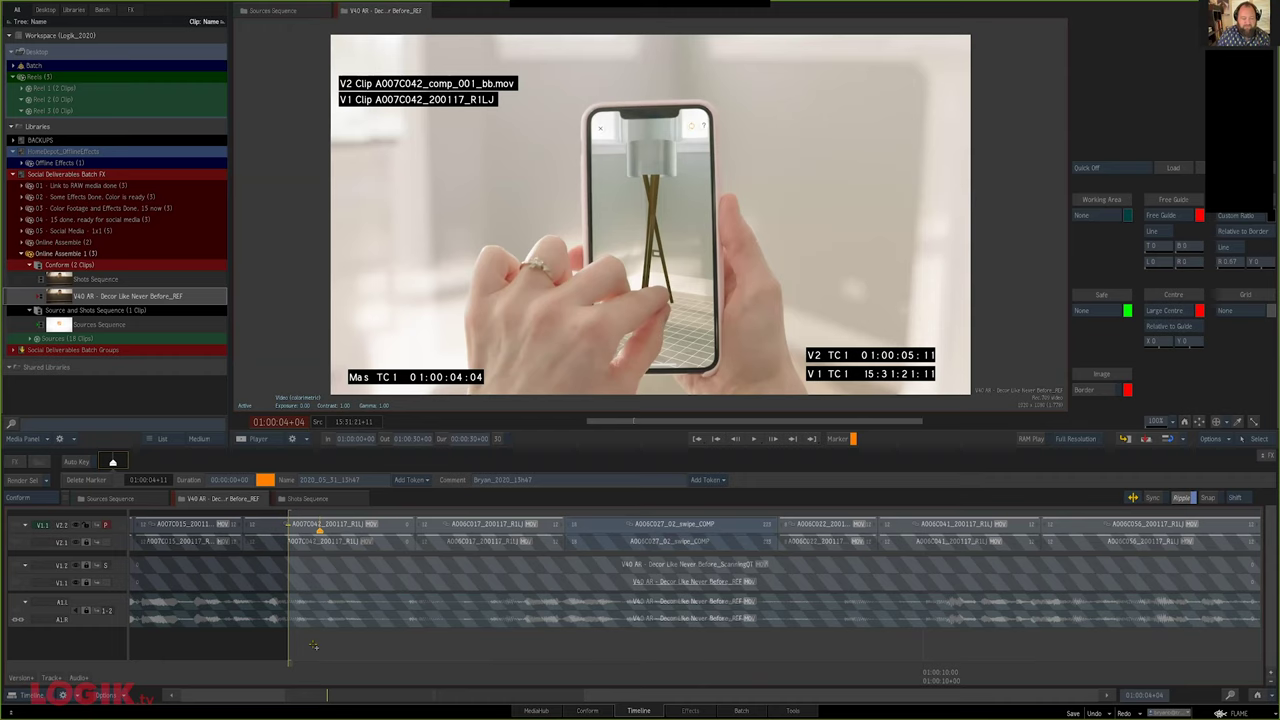
{"action": "left_click", "coordinate": [320, 646]}
{"action": "left_click", "coordinate": [267, 482]}
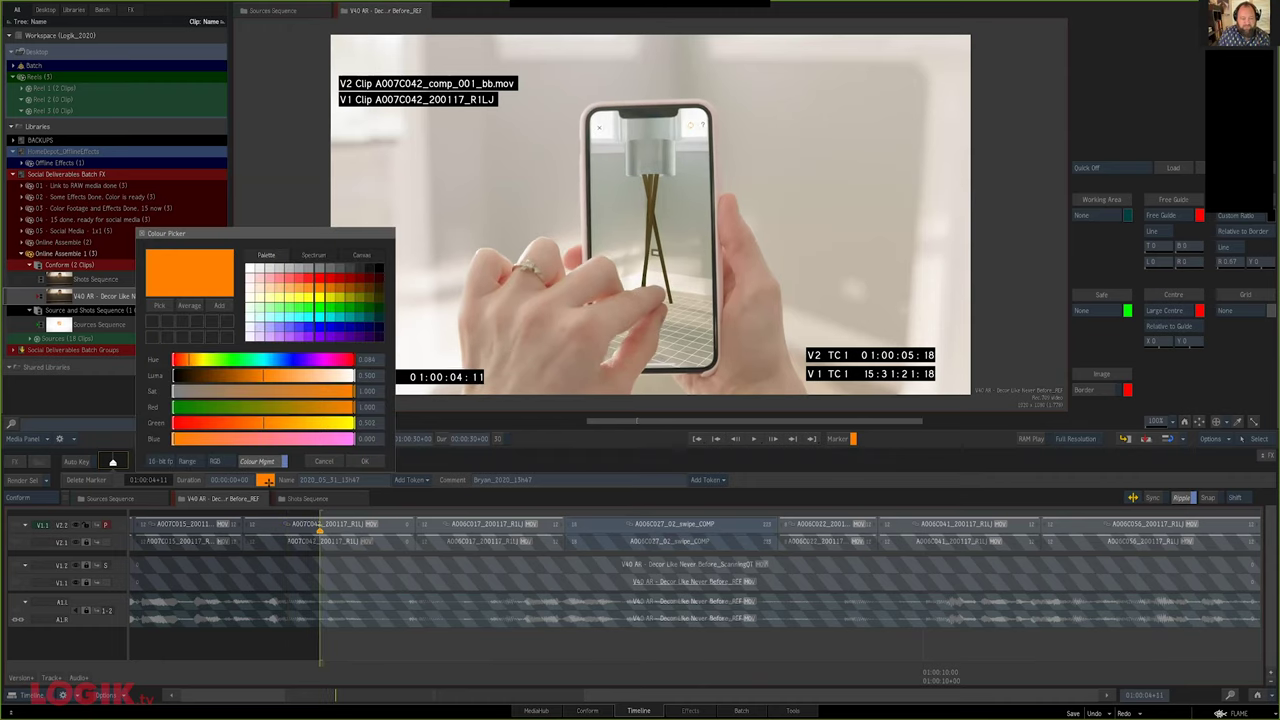
{"action": "left_click", "coordinate": [319, 306]}
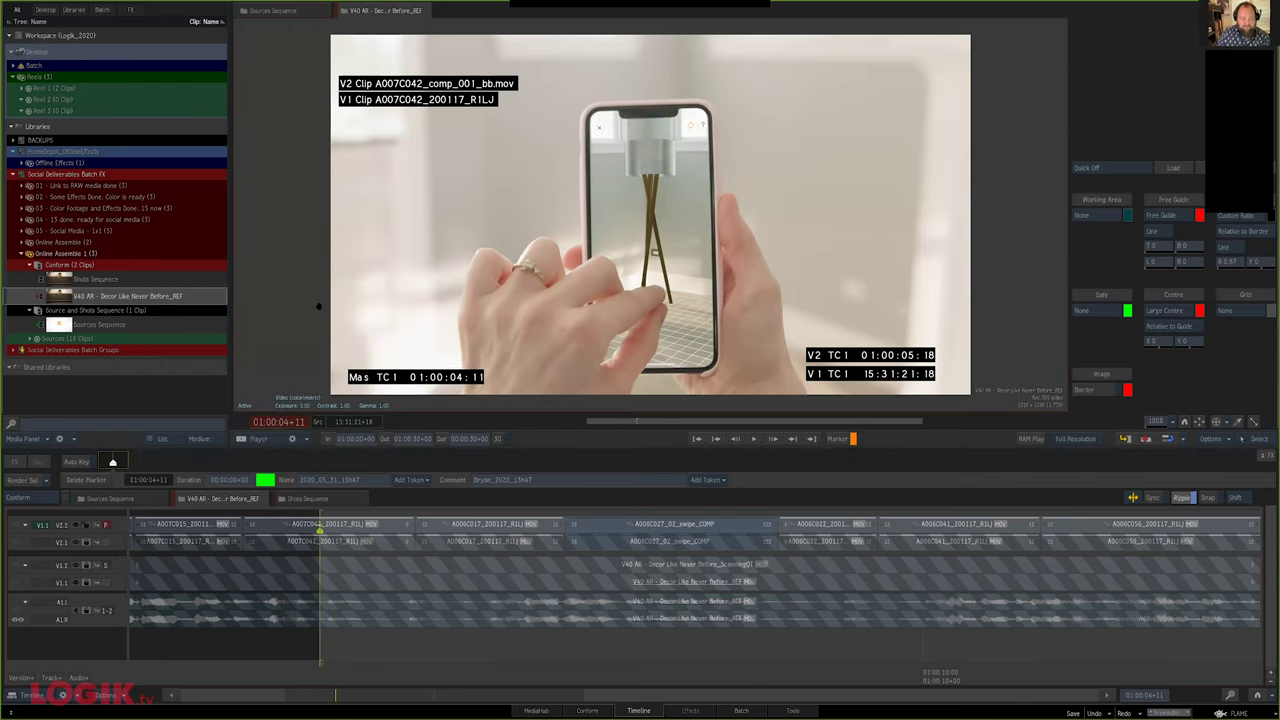
Go back to the marker on the A007C053 segment at 01:00:00+22 and change its colour to purple
{"action": "left_click_drag", "start_coordinate": [233, 597], "coordinate": [455, 597]}
{"action": "left_click", "coordinate": [270, 647]}
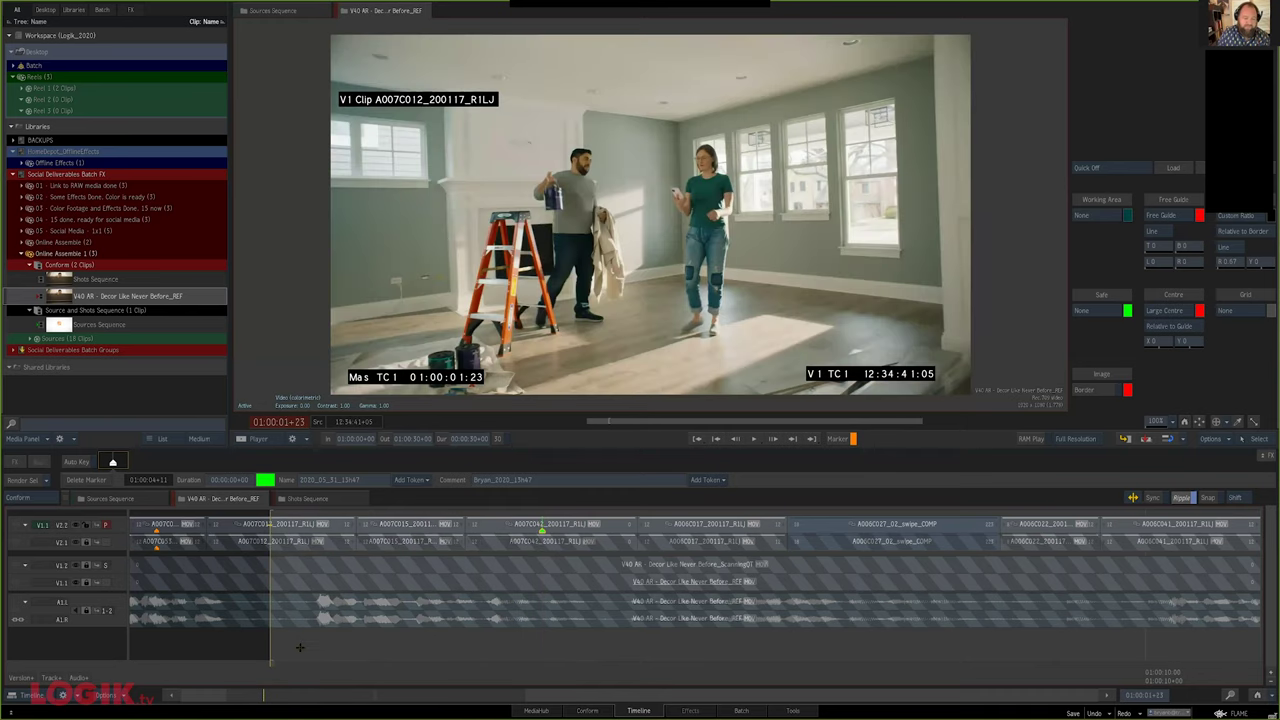
{"action": "key", "text": "shift+Up"}
{"action": "left_click", "coordinate": [262, 479]}
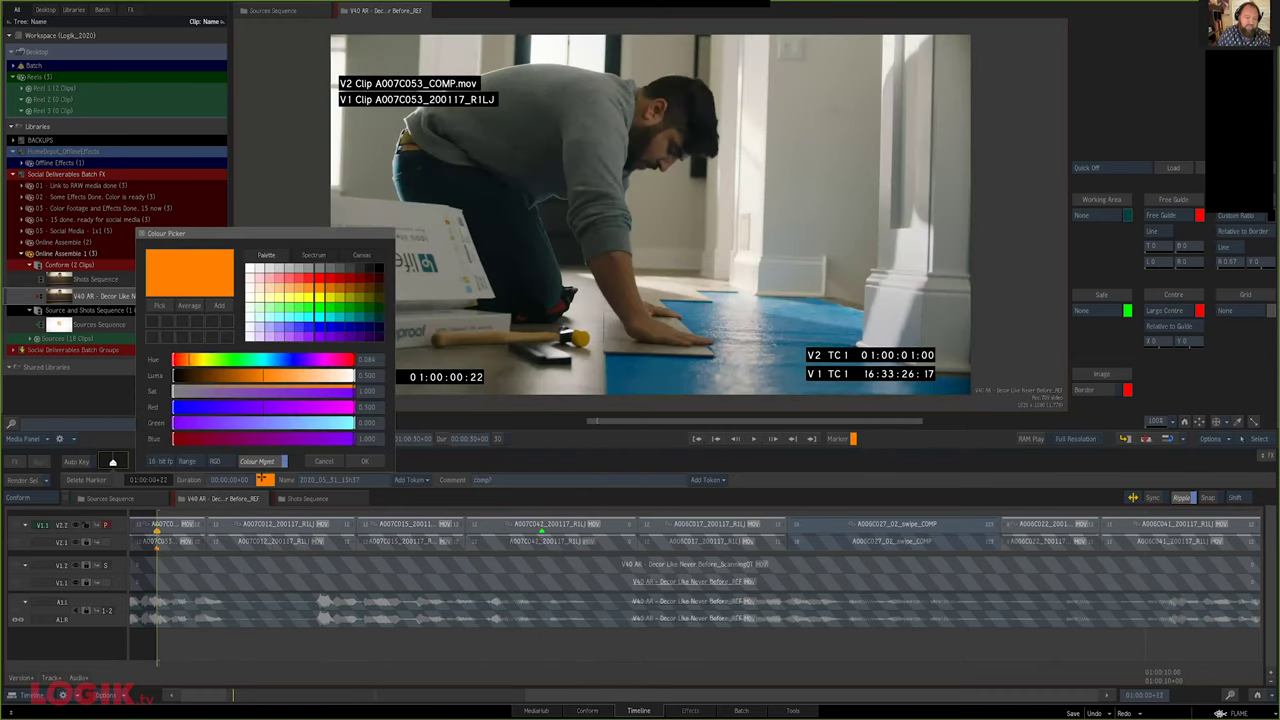
{"action": "key", "text": "Return"}
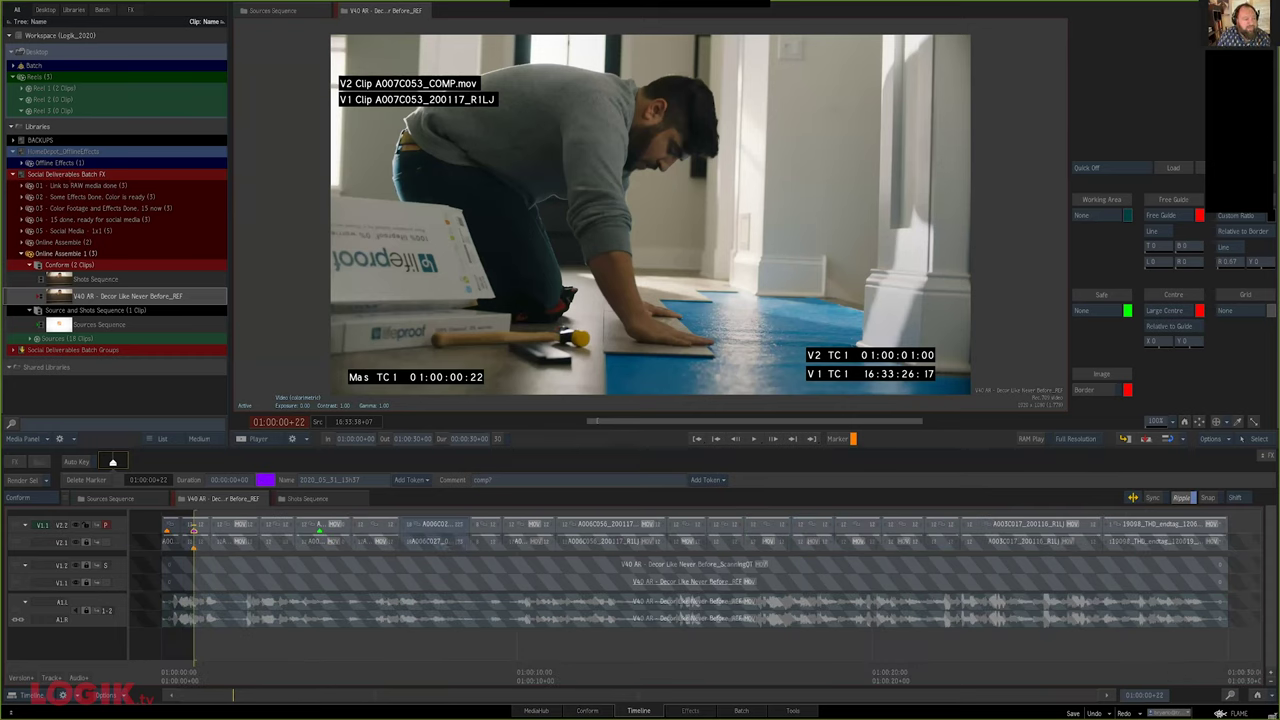
Collapse Online Assemble 1 and open the DecorLikeNeverBefore_30 sequence from the Conform folder of 02 - Some Effects Done
{"action": "left_click", "coordinate": [21, 254]}
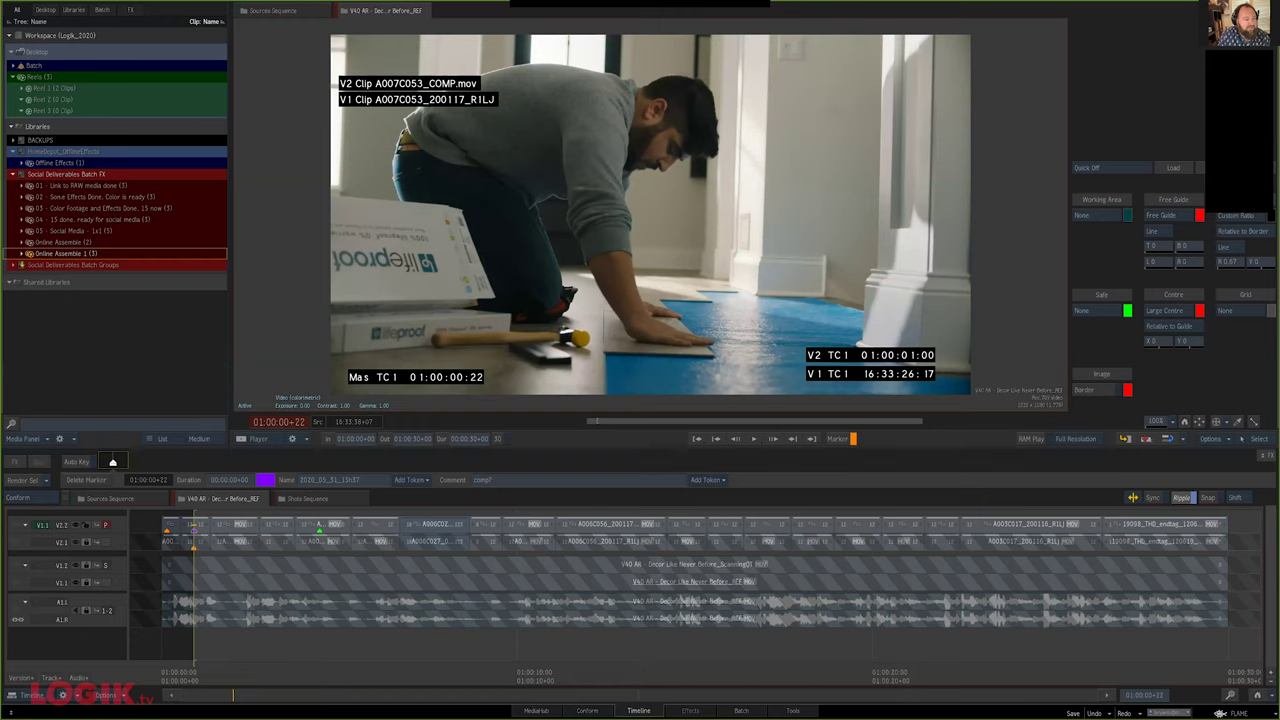
{"action": "left_click", "coordinate": [21, 197]}
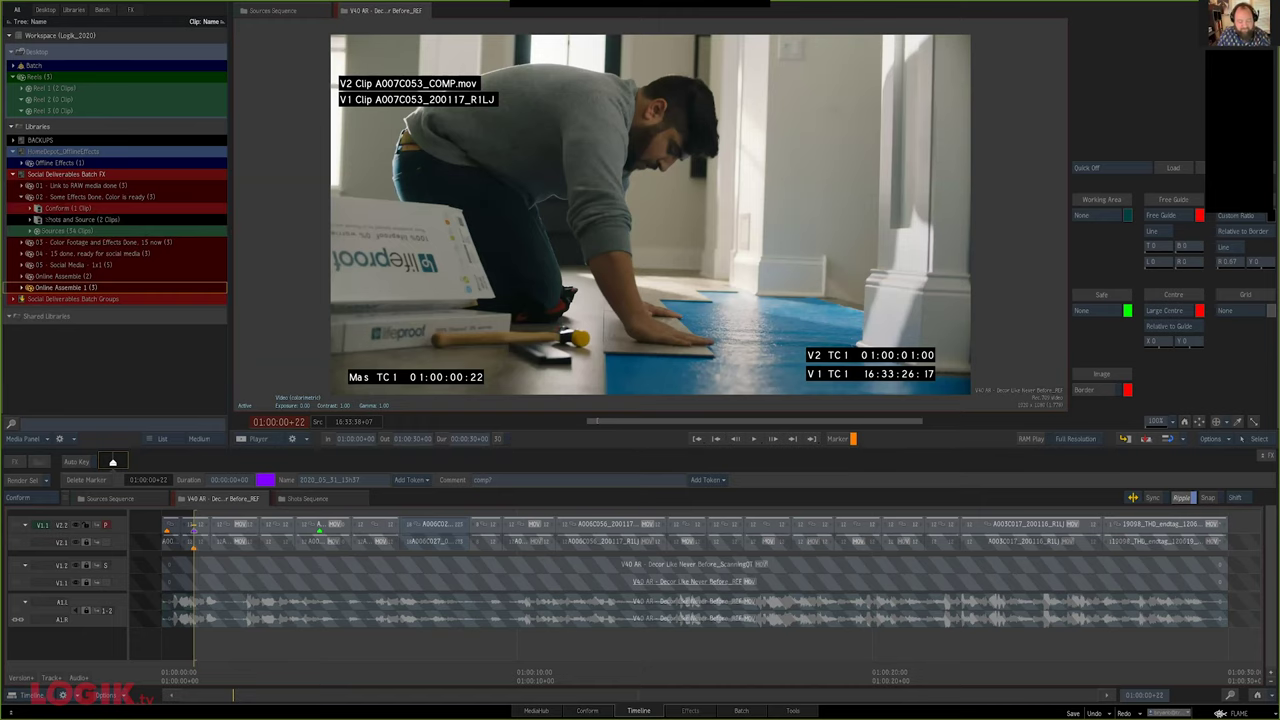
{"action": "left_click", "coordinate": [30, 208]}
{"action": "left_click", "coordinate": [110, 223]}
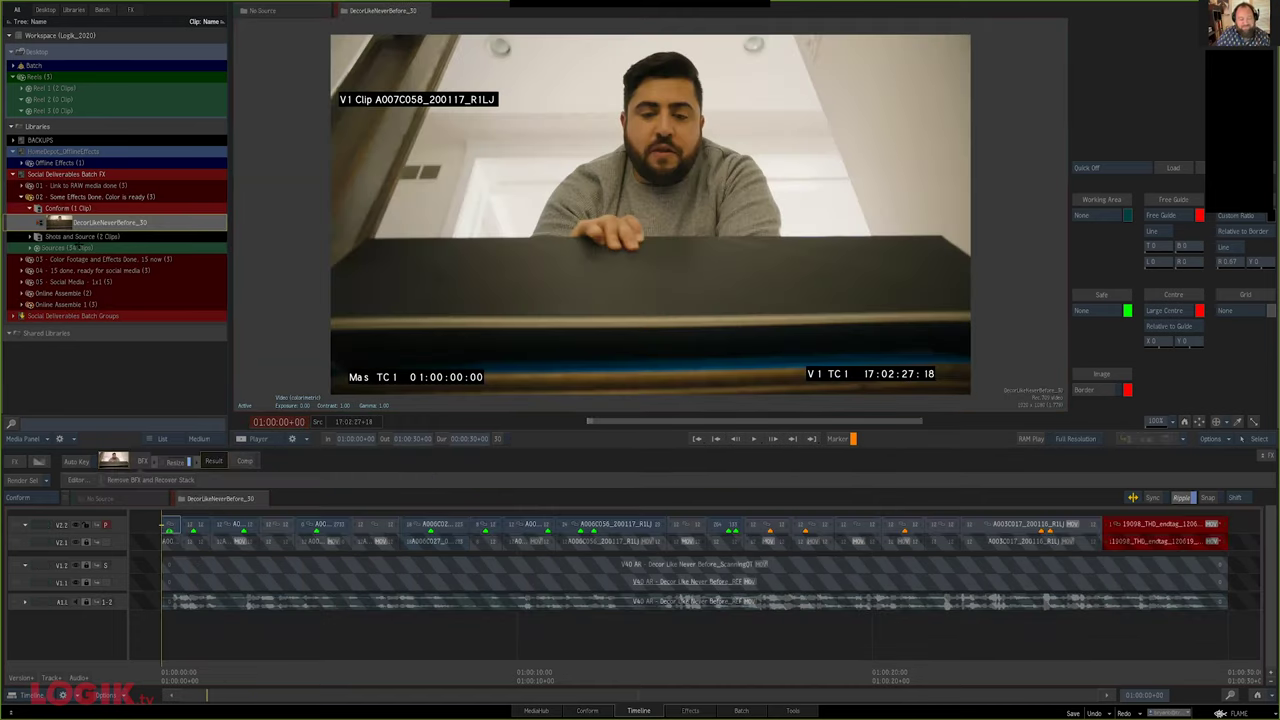
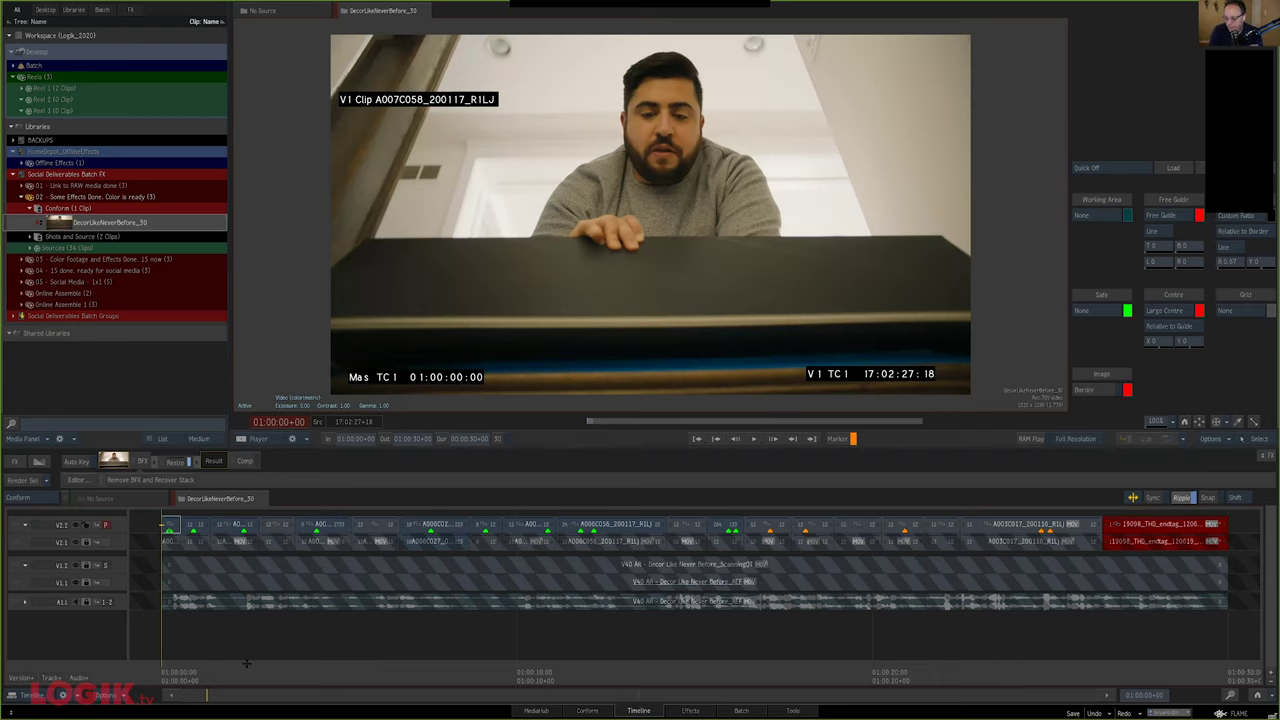
Set the duration of the "Black out the bottom" marker on the first segment to 0
{"action": "key", "text": "shift+Down"}
{"action": "left_click", "coordinate": [229, 479]}
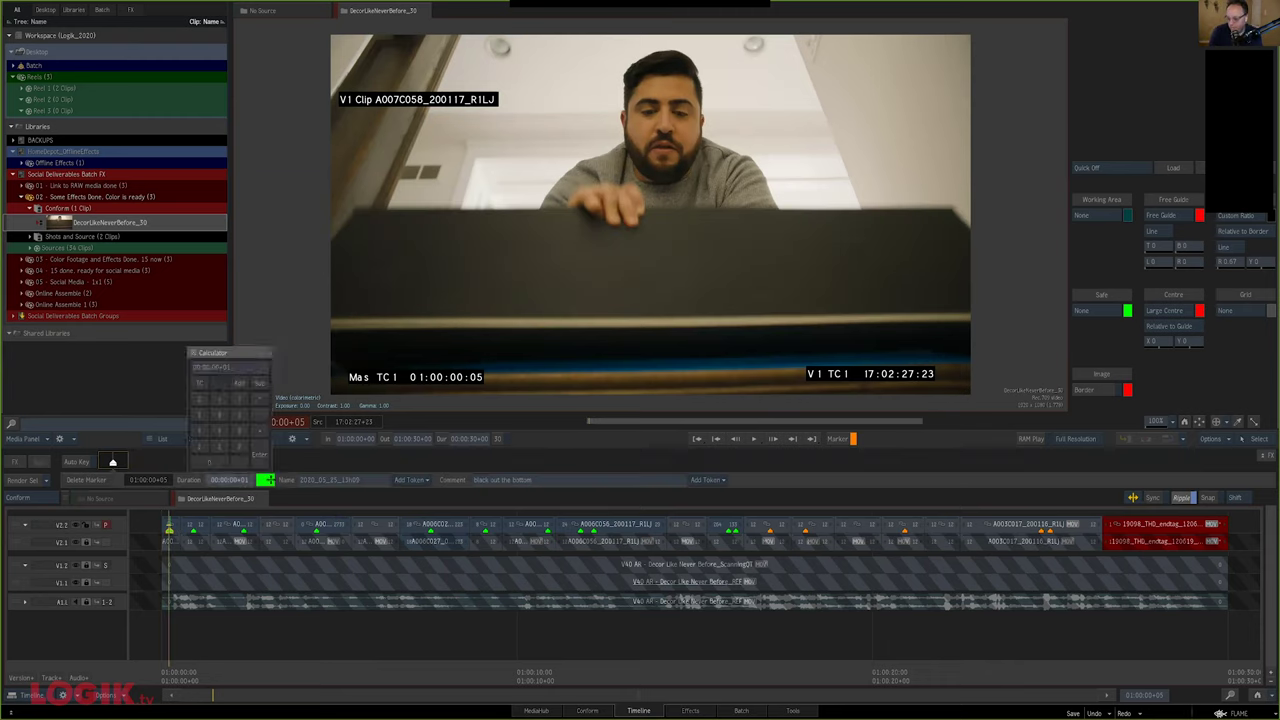
{"action": "type", "text": "0"}
{"action": "key", "text": "Return"}
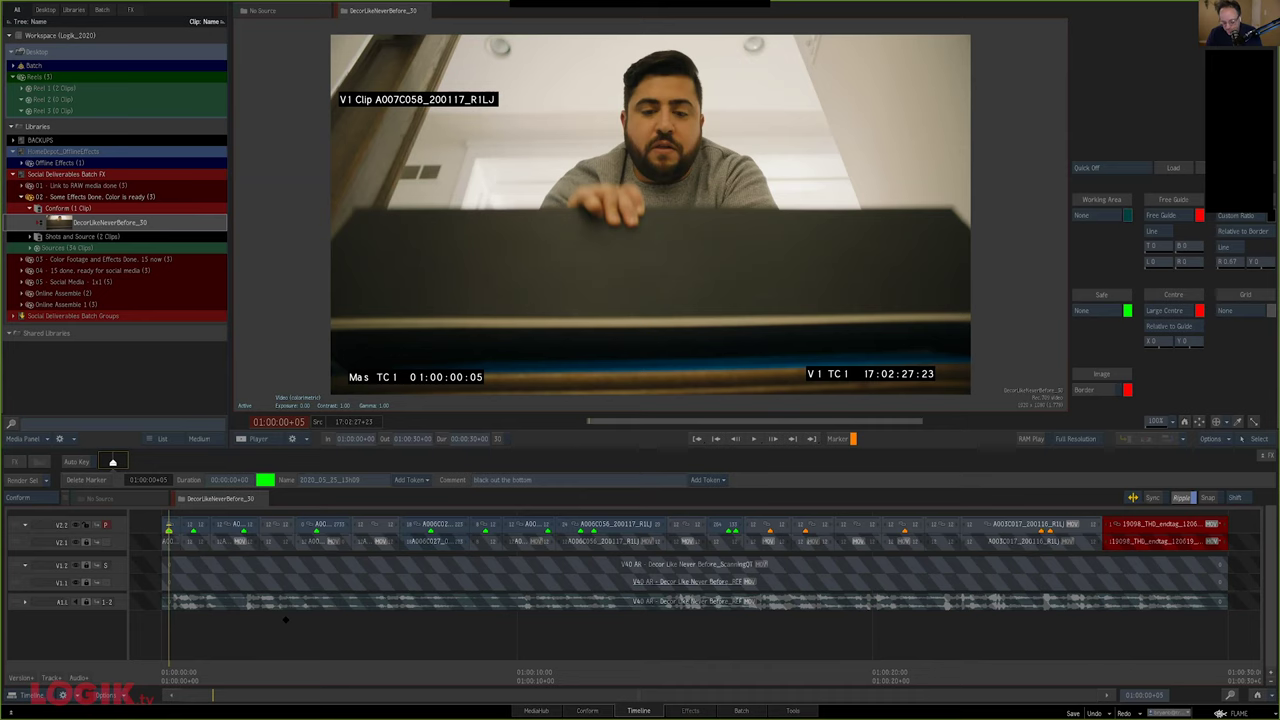
Create a timeline marker and a segment marker on the A007C015 segment, both based on its segment duration
{"action": "left_click_drag", "start_coordinate": [285, 620], "coordinate": [325, 611]}
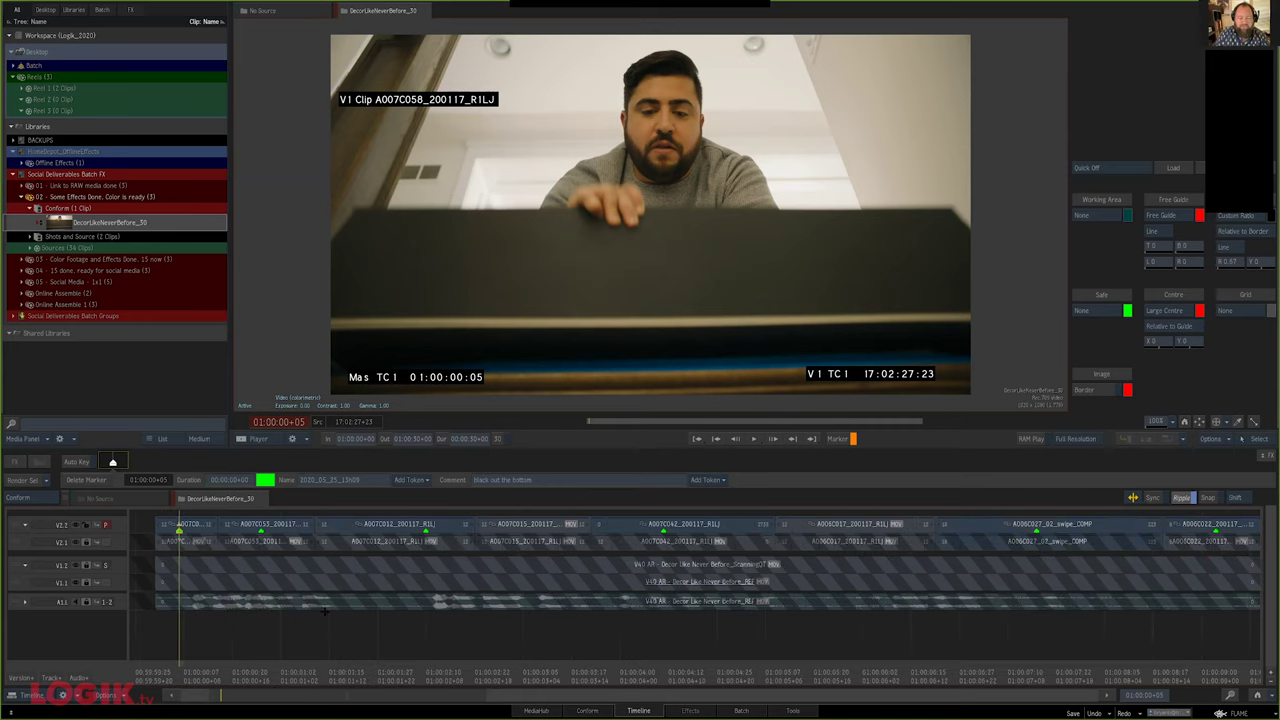
{"action": "left_click", "coordinate": [368, 576]}
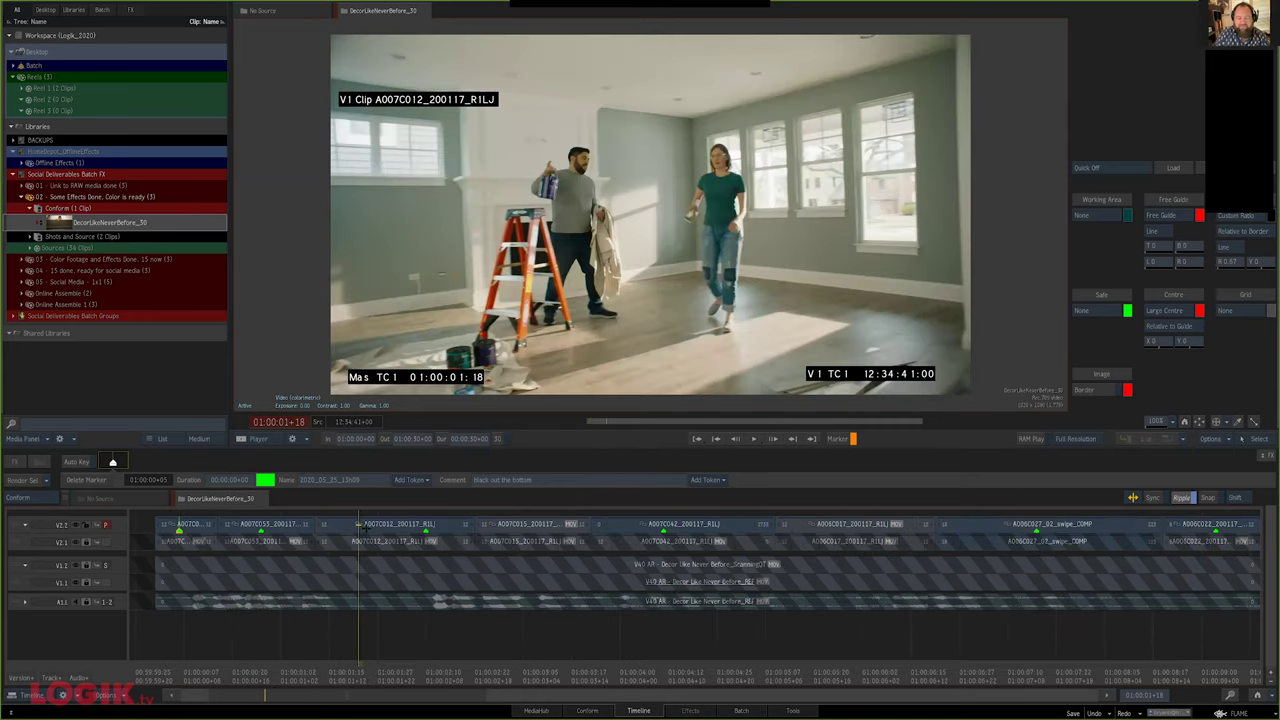
{"action": "left_click", "coordinate": [524, 662]}
{"action": "left_click_drag", "start_coordinate": [524, 662], "coordinate": [499, 661]}
{"action": "right_click", "coordinate": [343, 529]}
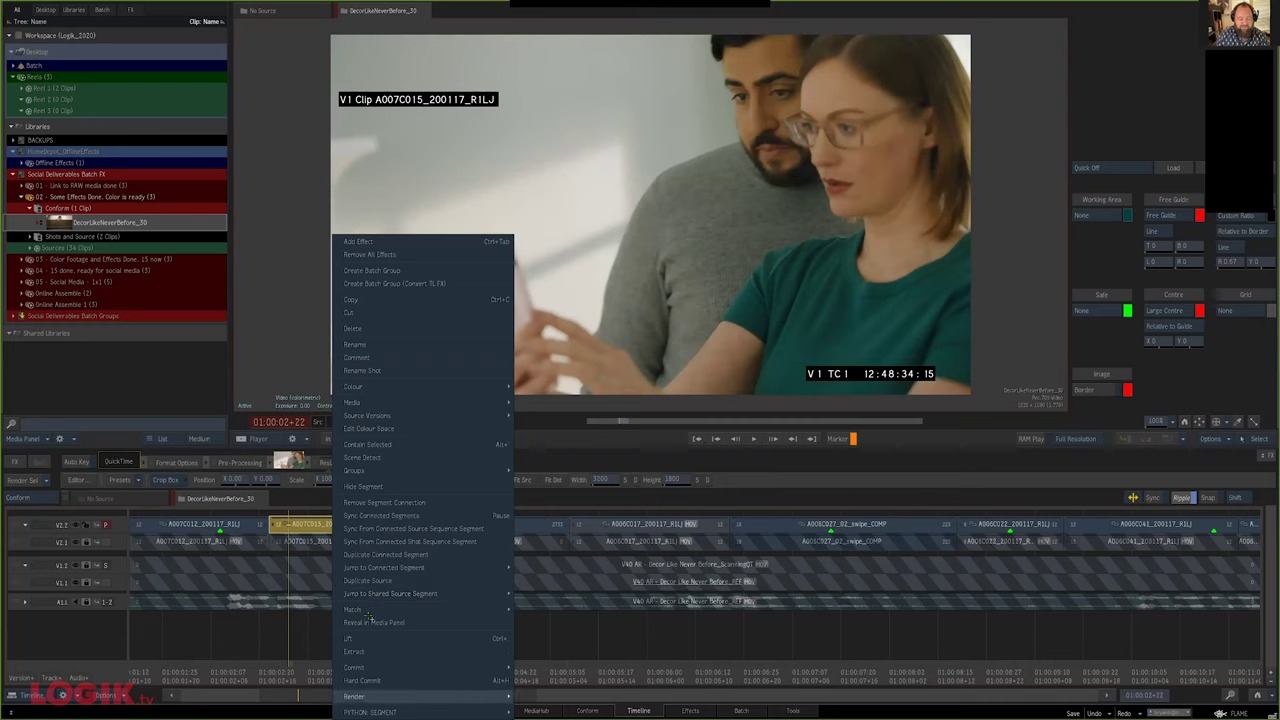
{"action": "mouse_move", "coordinate": [400, 712]}
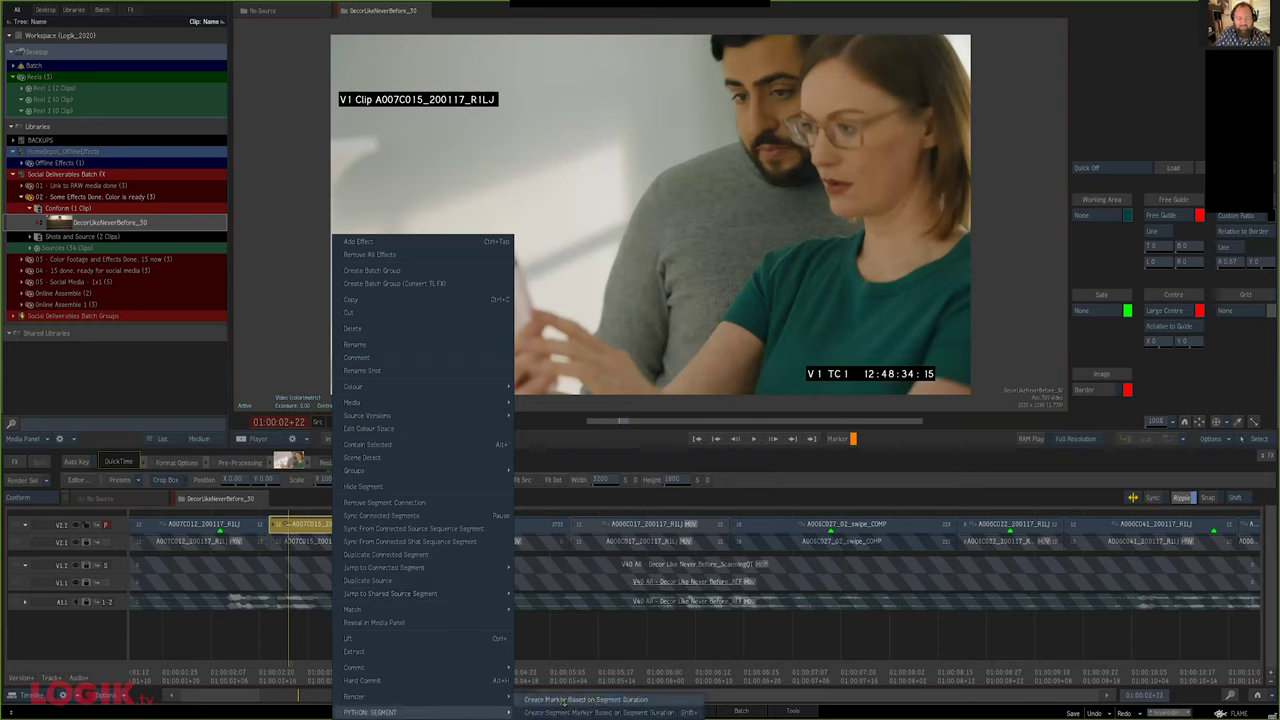
{"action": "left_click", "coordinate": [563, 700]}
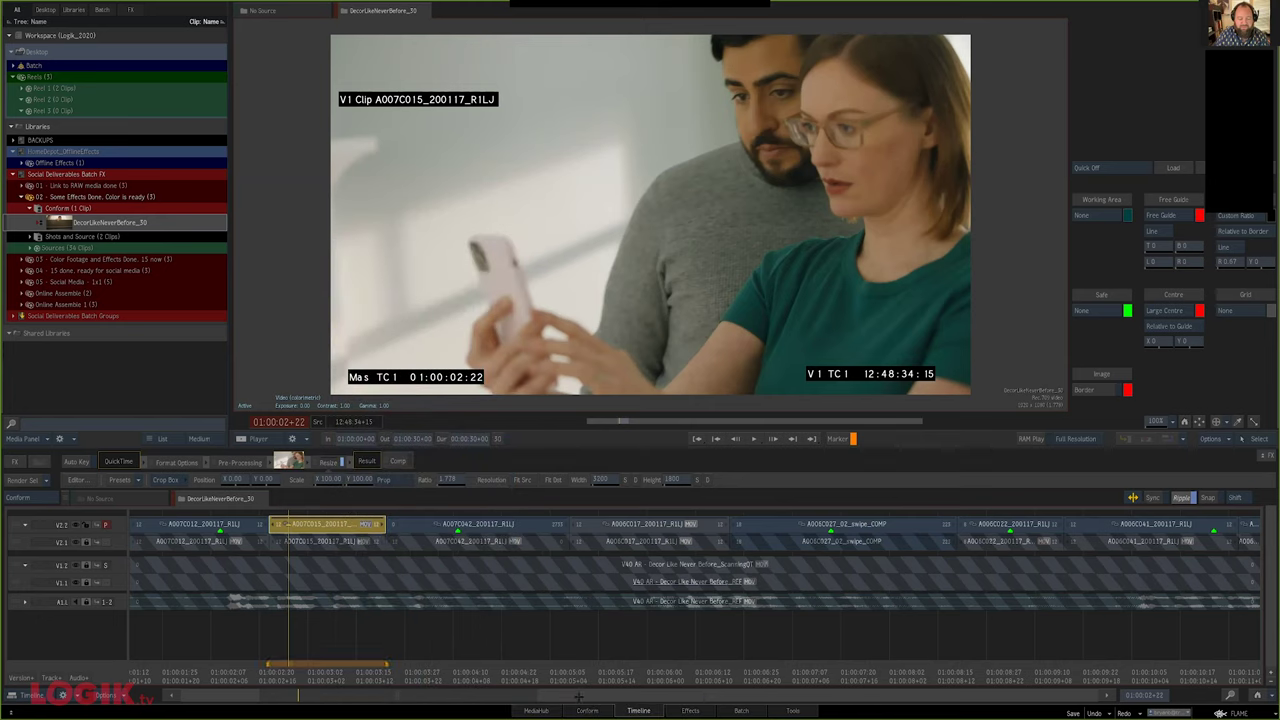
{"action": "right_click", "coordinate": [435, 645]}
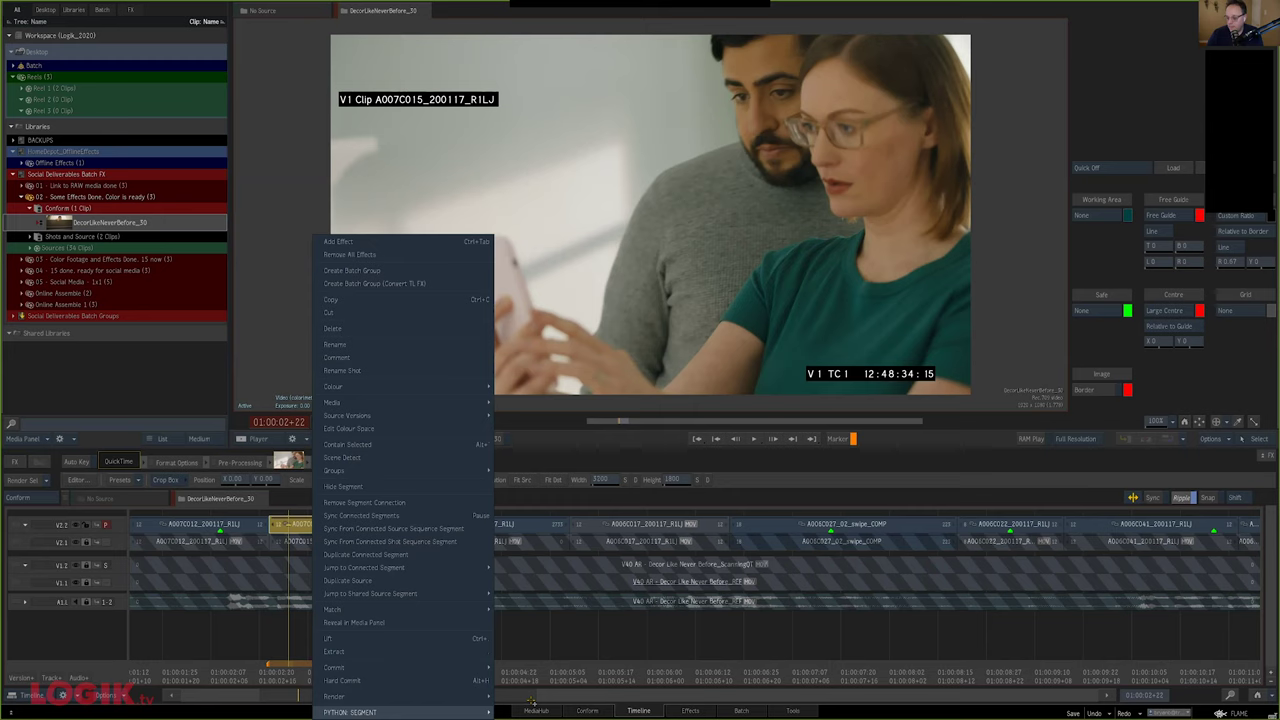
{"action": "key", "text": "Escape"}
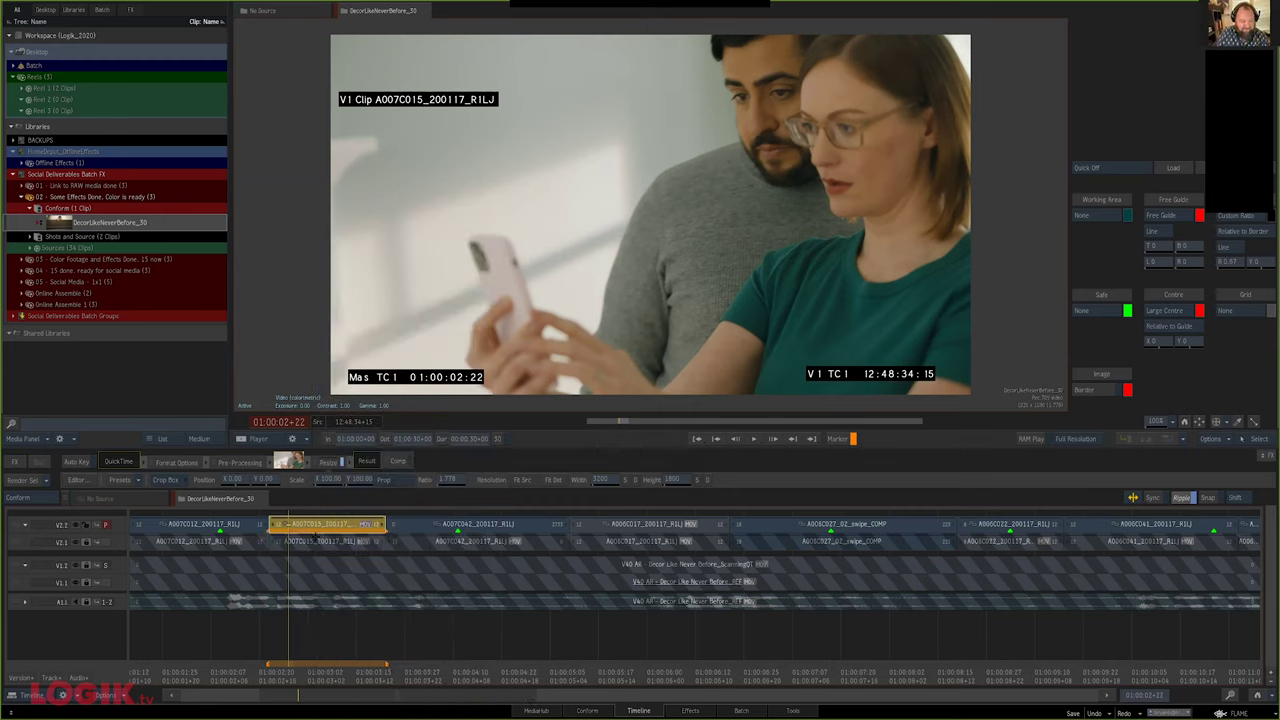
Add a new video track above the segments and cut a gap on it spanning the A007C015 shot
{"action": "key", "text": "shift+t"}
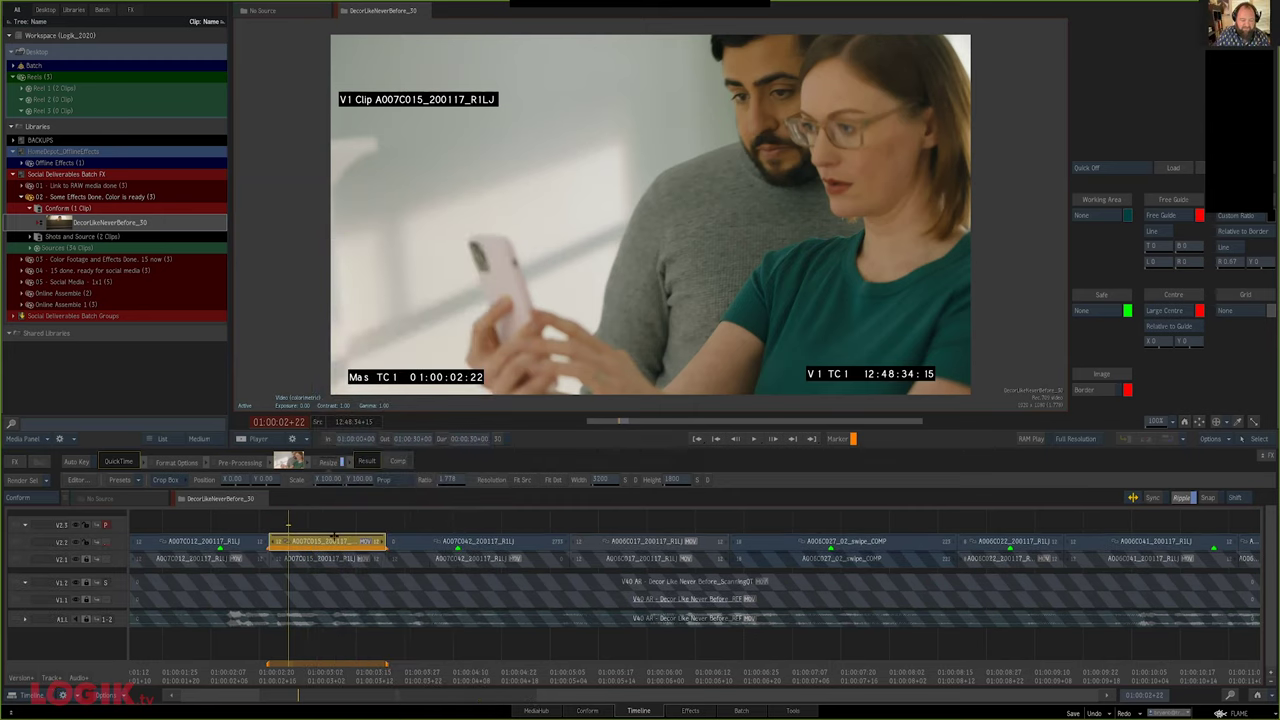
{"action": "key", "text": "Up"}
{"action": "key", "text": "Down"}
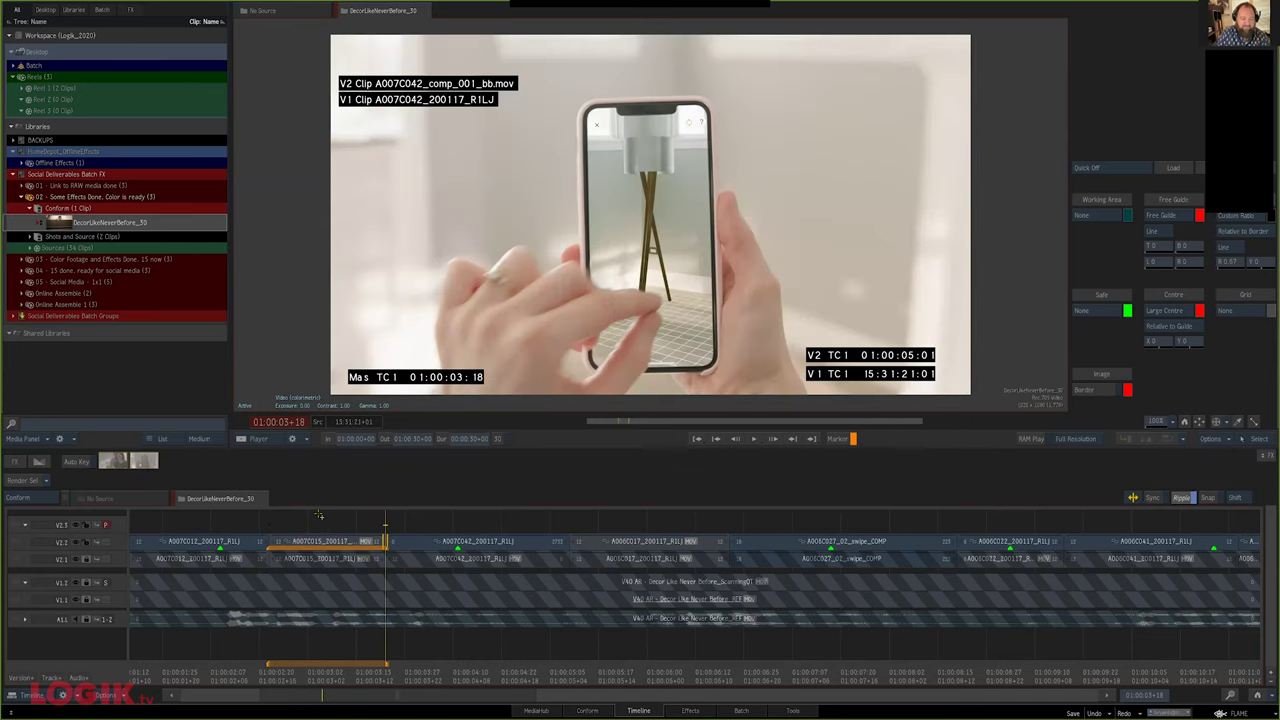
{"action": "left_click", "coordinate": [318, 522]}
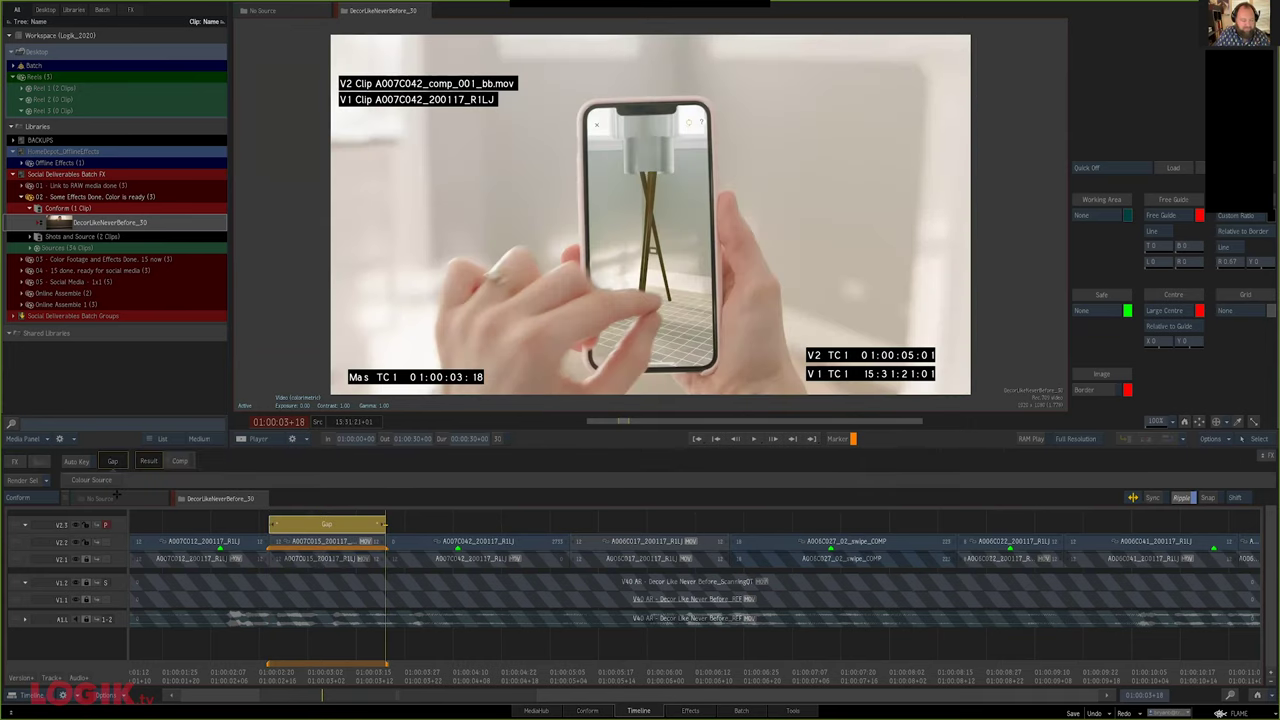
{"action": "left_click", "coordinate": [312, 660]}
Try a Burn-in Metadata effect on the gap above the A007C015 shot, then undo it
{"action": "left_click", "coordinate": [15, 462]}
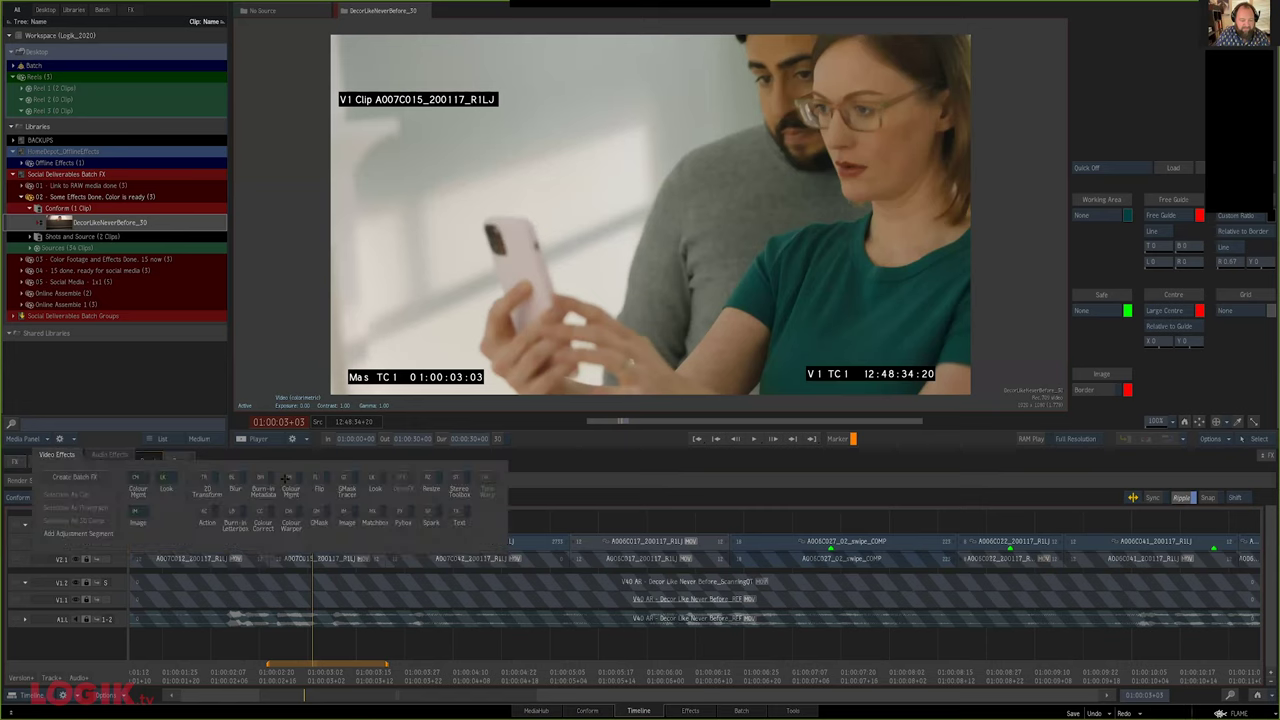
{"action": "left_click", "coordinate": [262, 482]}
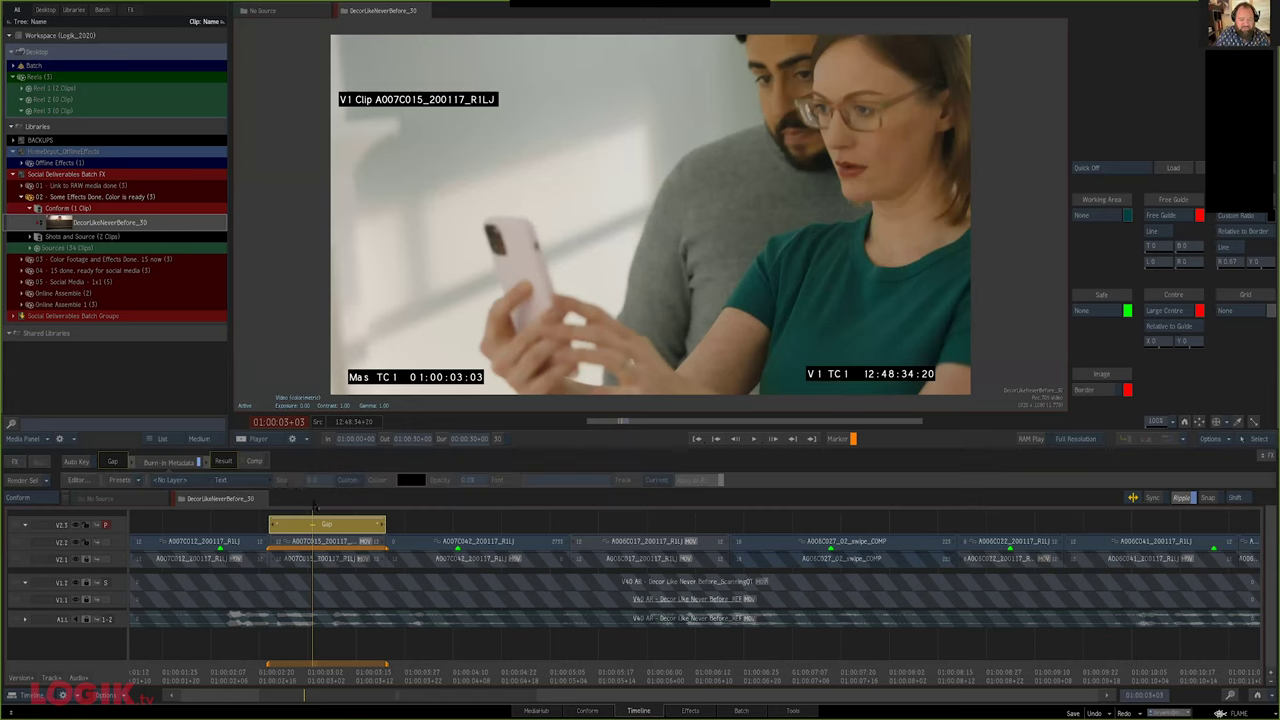
{"action": "left_click_drag", "start_coordinate": [341, 524], "coordinate": [335, 577]}
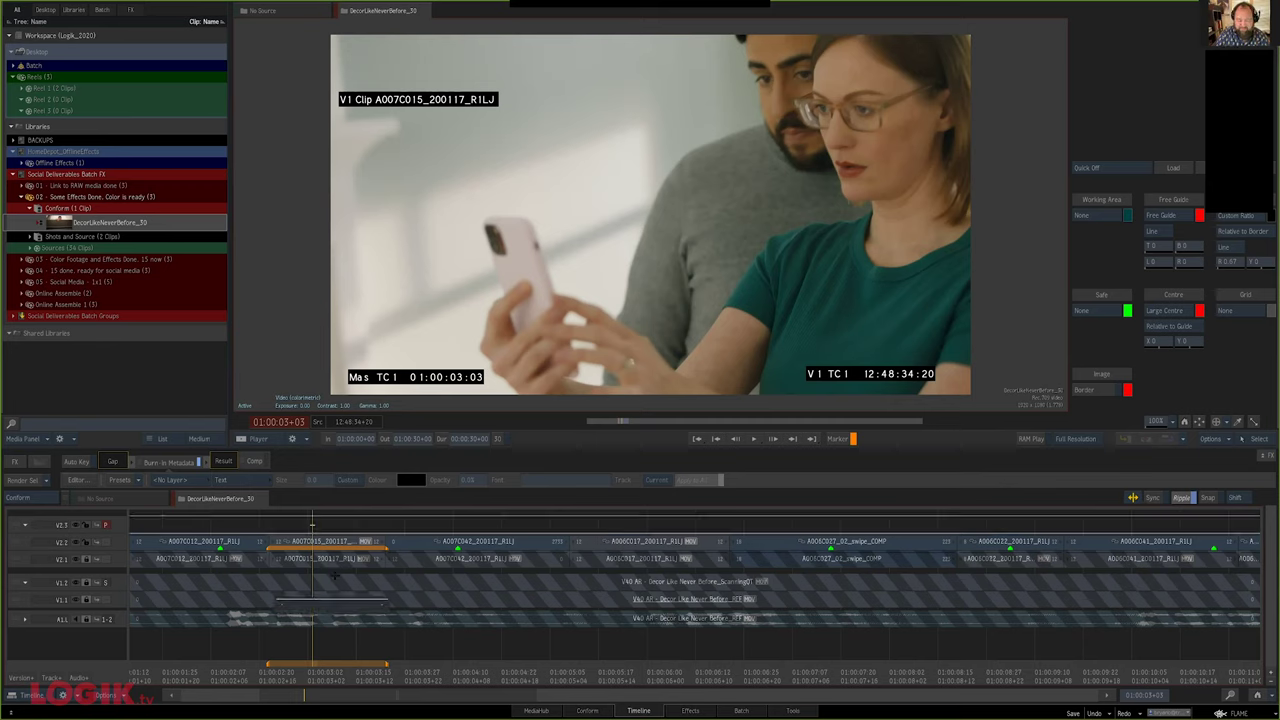
{"action": "key", "text": "ctrl+z"}
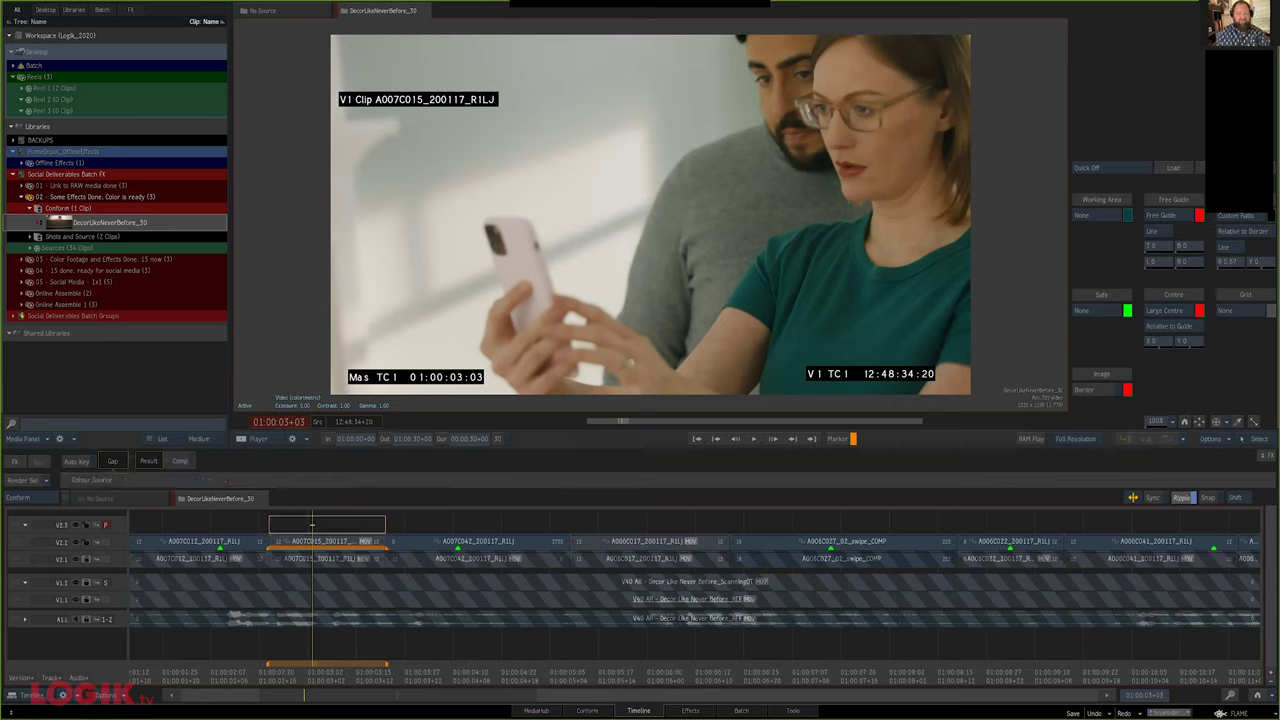
Remove the duration-based markers and the added gap track from the A007C015 shot
{"action": "key", "text": "h"}
{"action": "left_click", "coordinate": [286, 541]}
{"action": "key", "text": "ctrl+z"}
{"action": "left_click", "coordinate": [284, 640]}
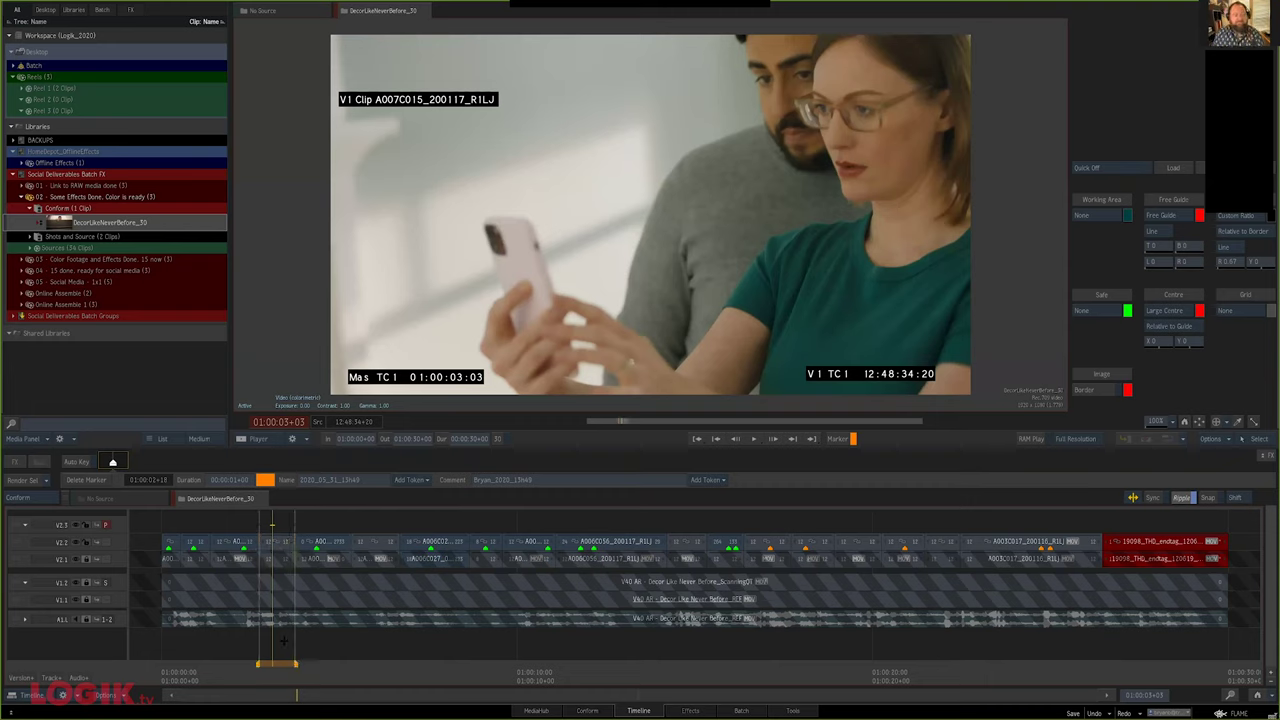
{"action": "left_click", "coordinate": [284, 640]}
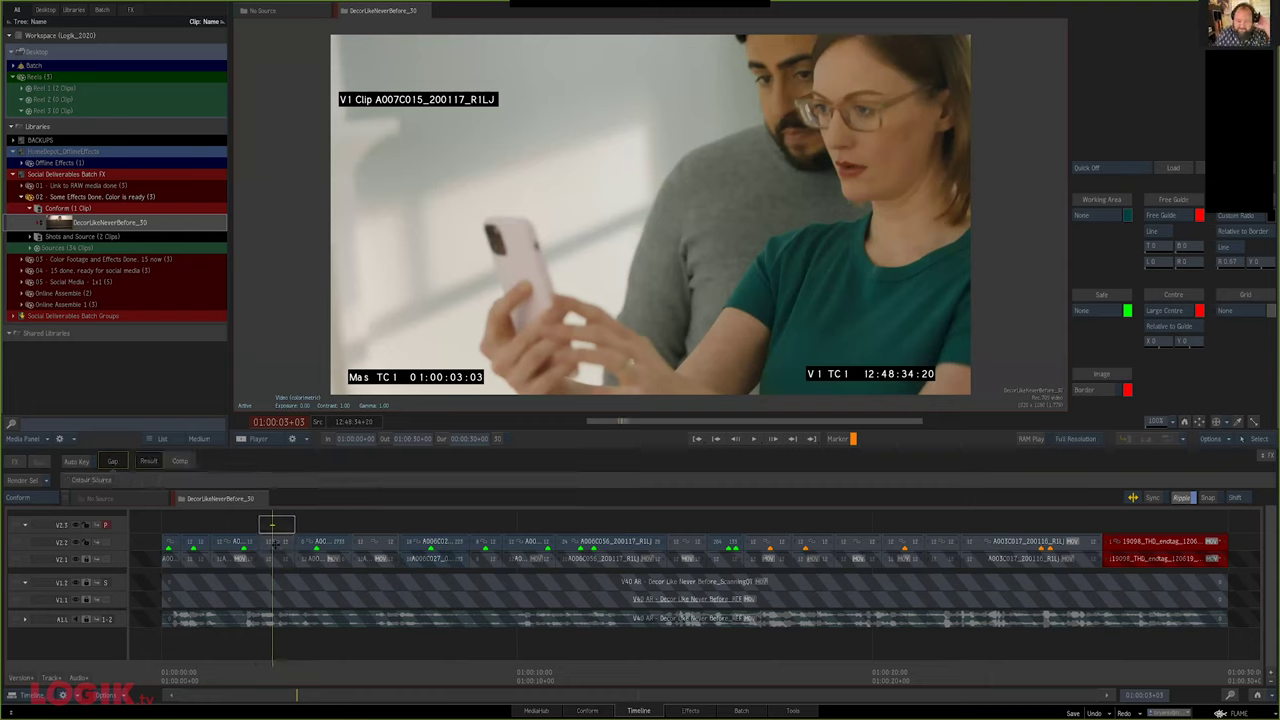
{"action": "left_click", "coordinate": [276, 543]}
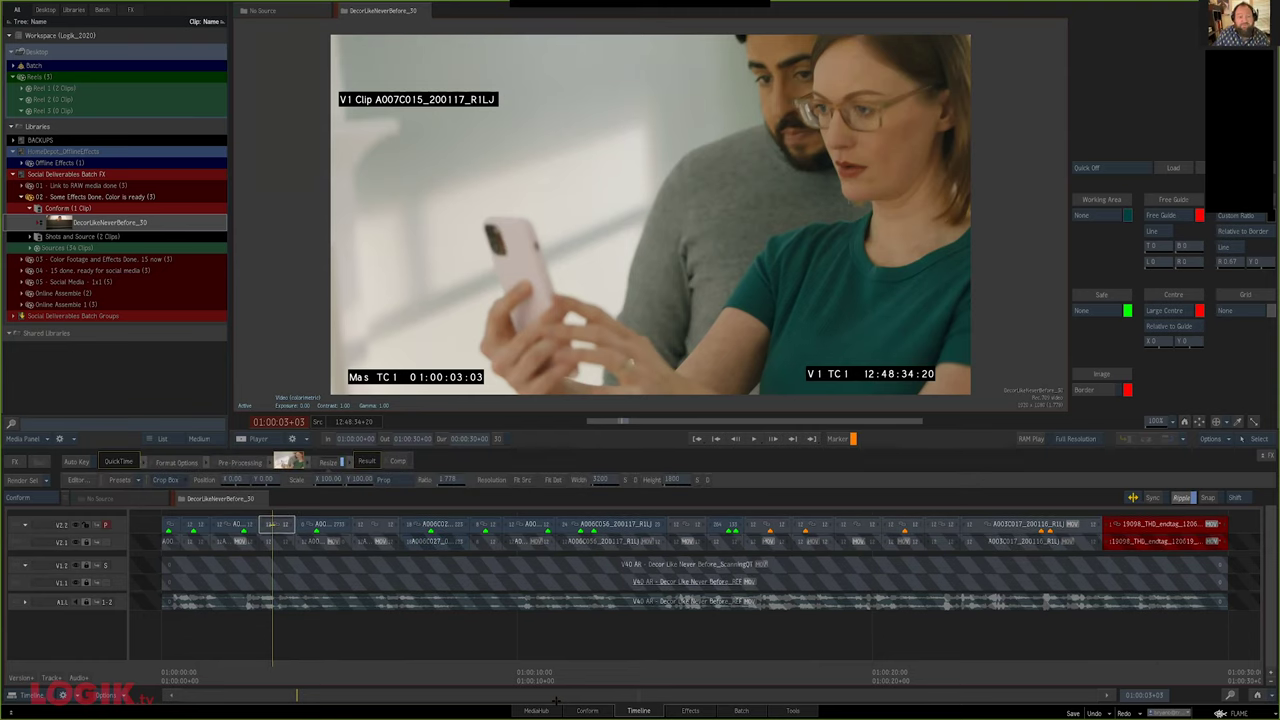
Collapse the HomeDepot_OfflineEffects library and open Sources Sequence from the Shots and Source folder of 02 - Some Effects Done
{"action": "left_click", "coordinate": [556, 702]}
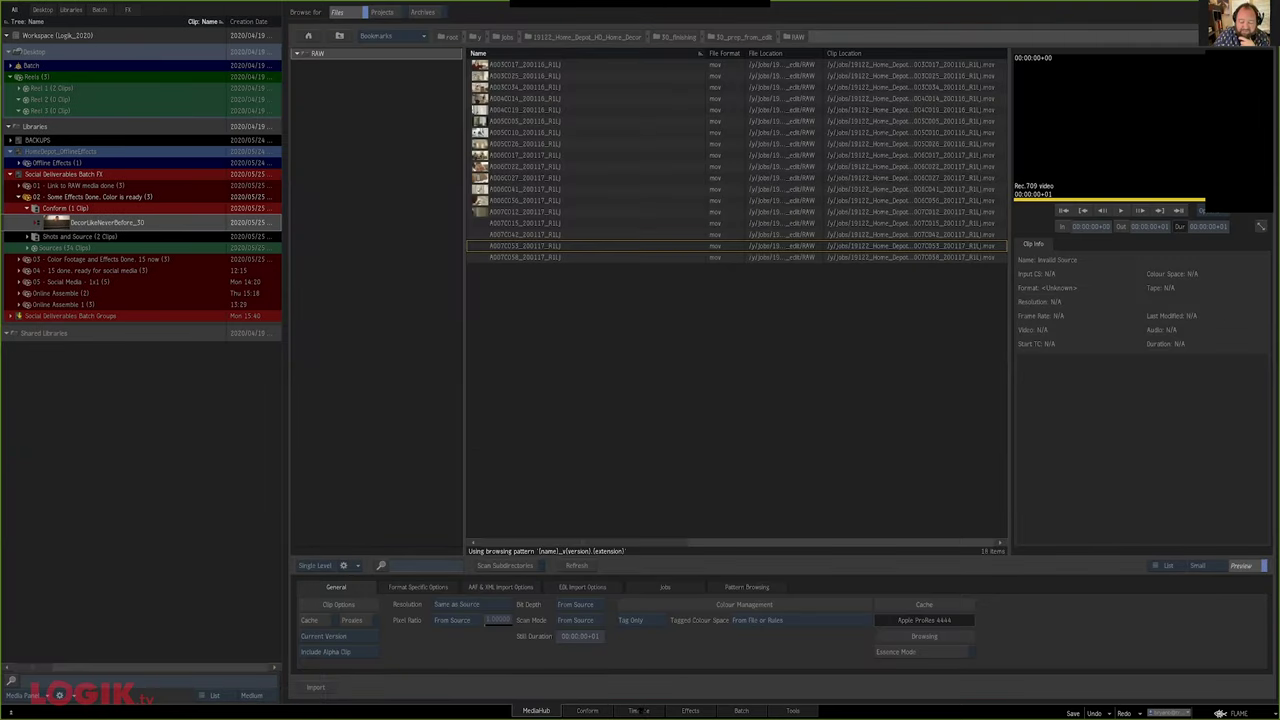
{"action": "left_click", "coordinate": [640, 711]}
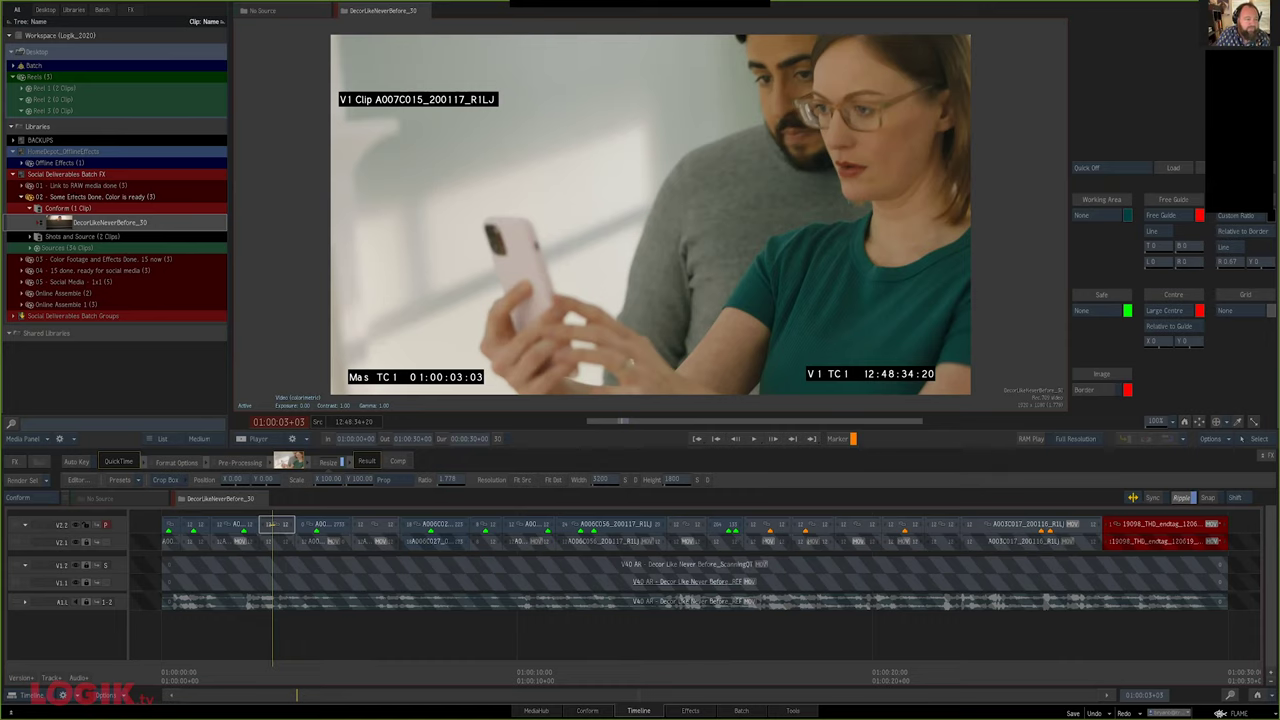
{"action": "left_click", "coordinate": [12, 152]}
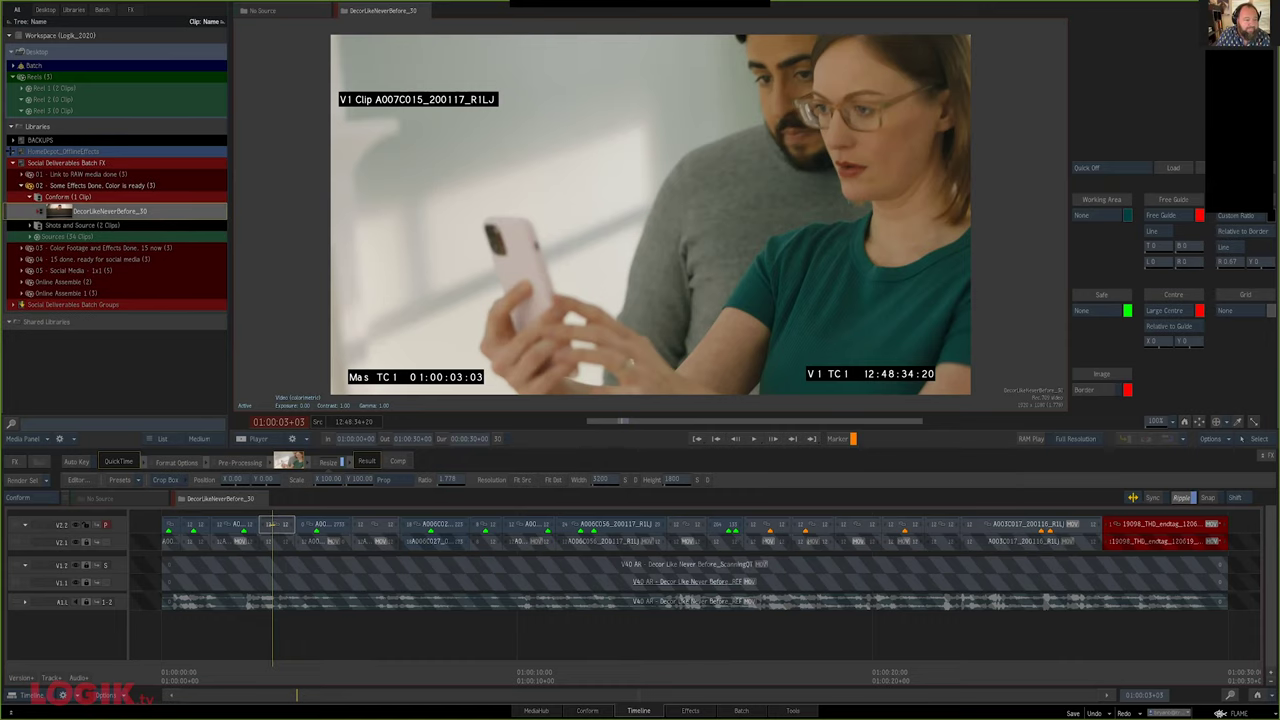
{"action": "left_click", "coordinate": [30, 226]}
{"action": "left_click", "coordinate": [62, 256]}
{"action": "double_click", "coordinate": [62, 256]}
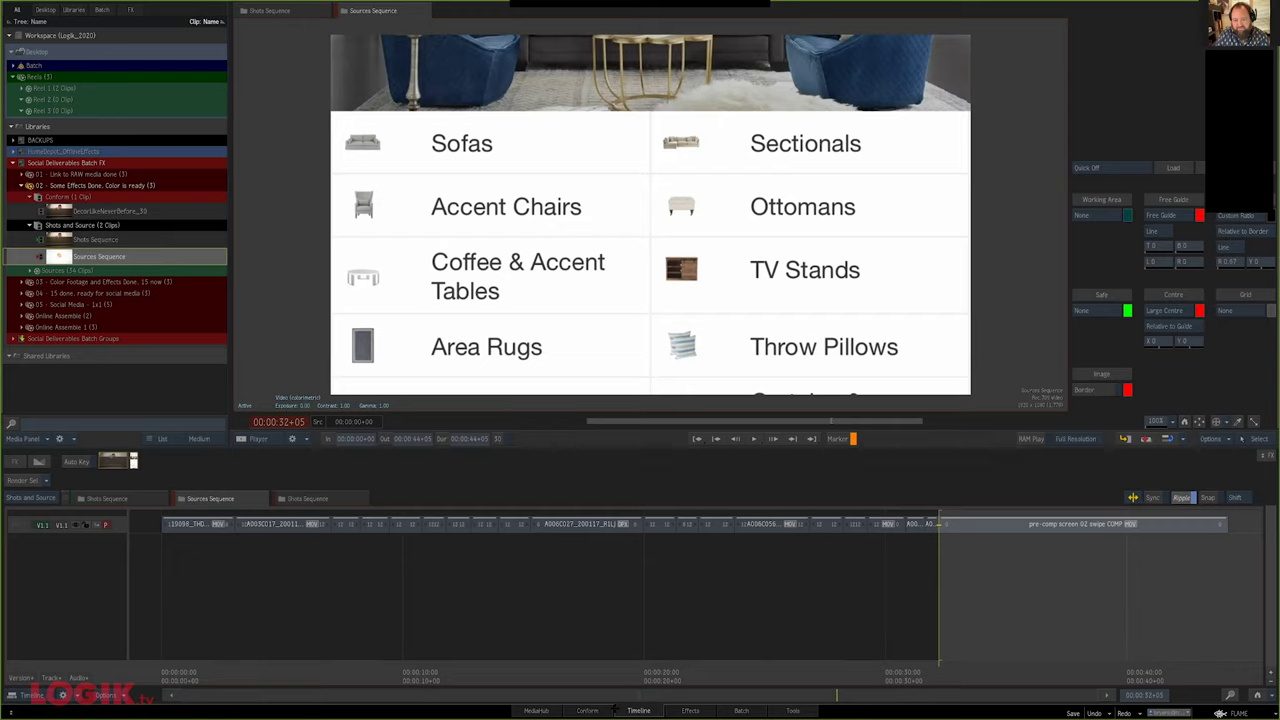
Show the linked sources of Sources Sequence in Conform and unlink the media of all sources located in the RAW folder
{"action": "left_click", "coordinate": [587, 710]}
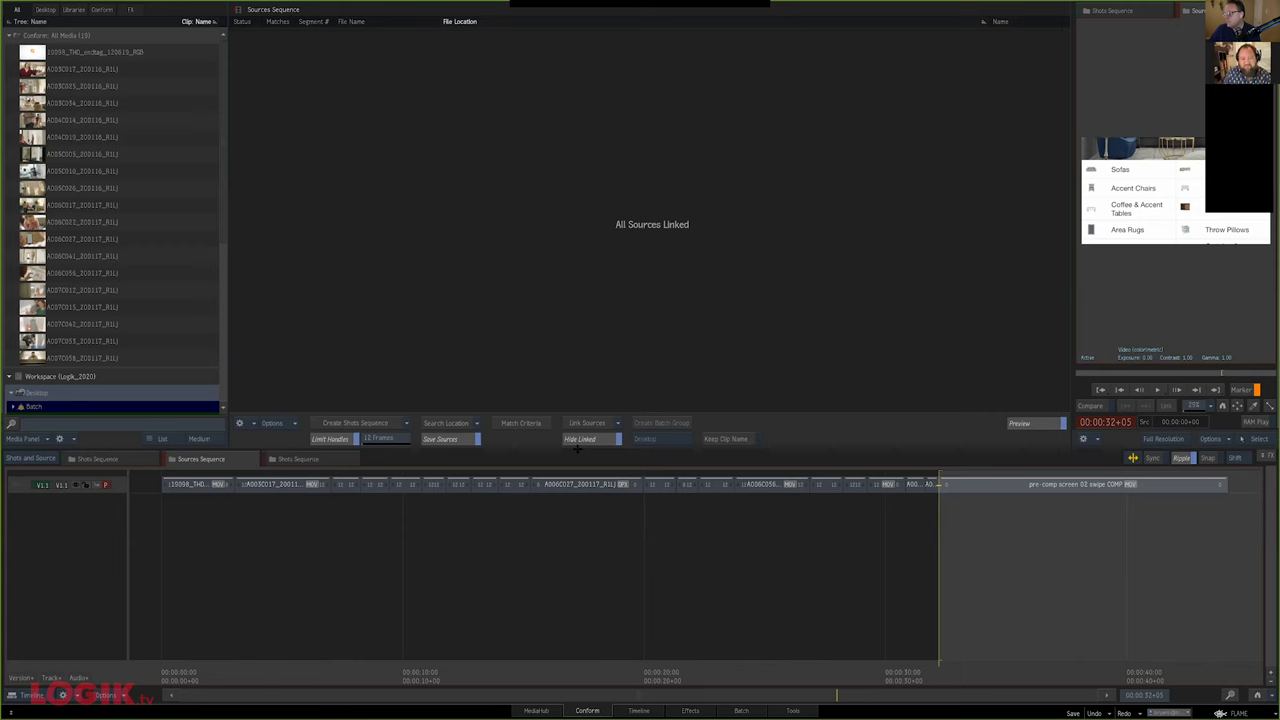
{"action": "left_click", "coordinate": [578, 441]}
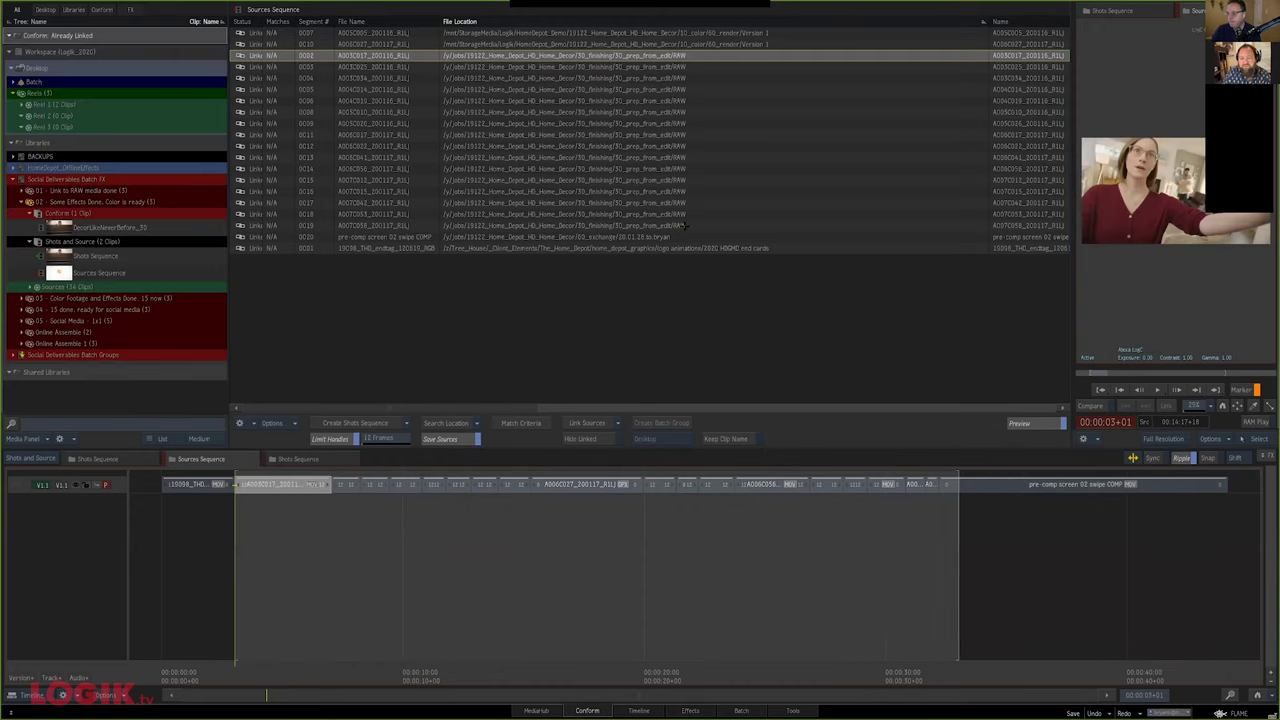
{"action": "left_click", "coordinate": [686, 226], "text": "shift"}
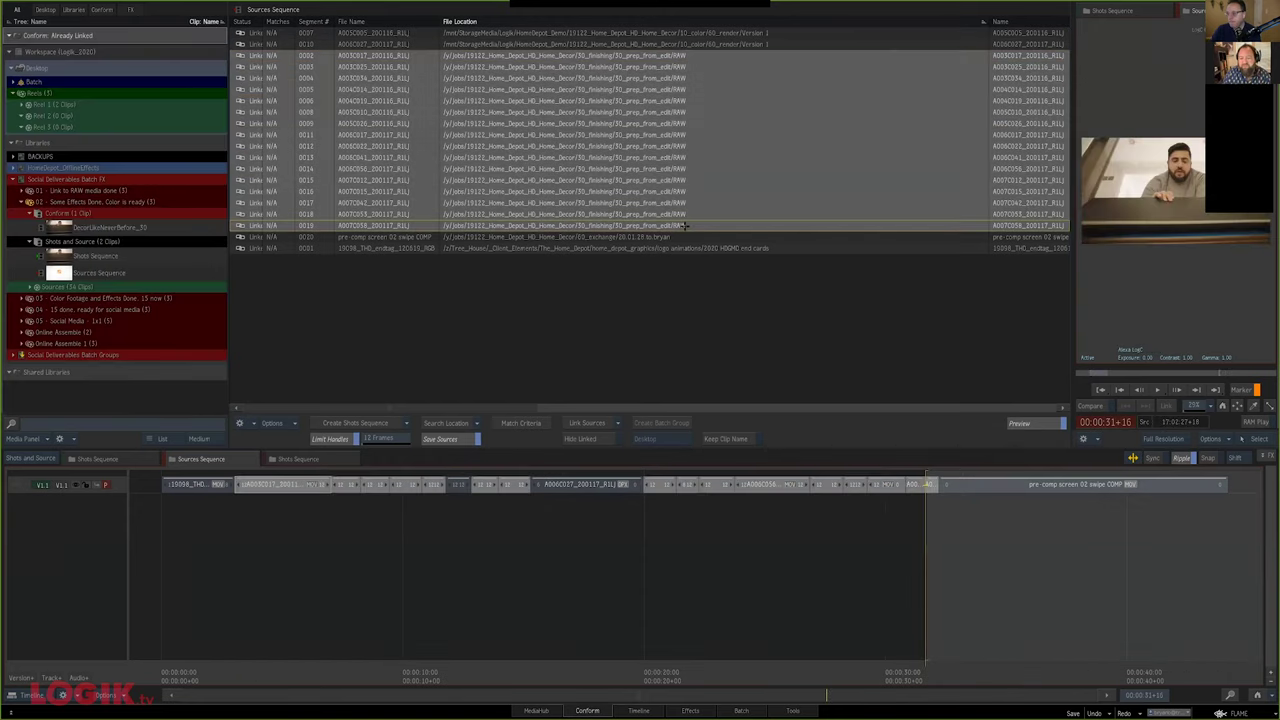
{"action": "right_click", "coordinate": [779, 487]}
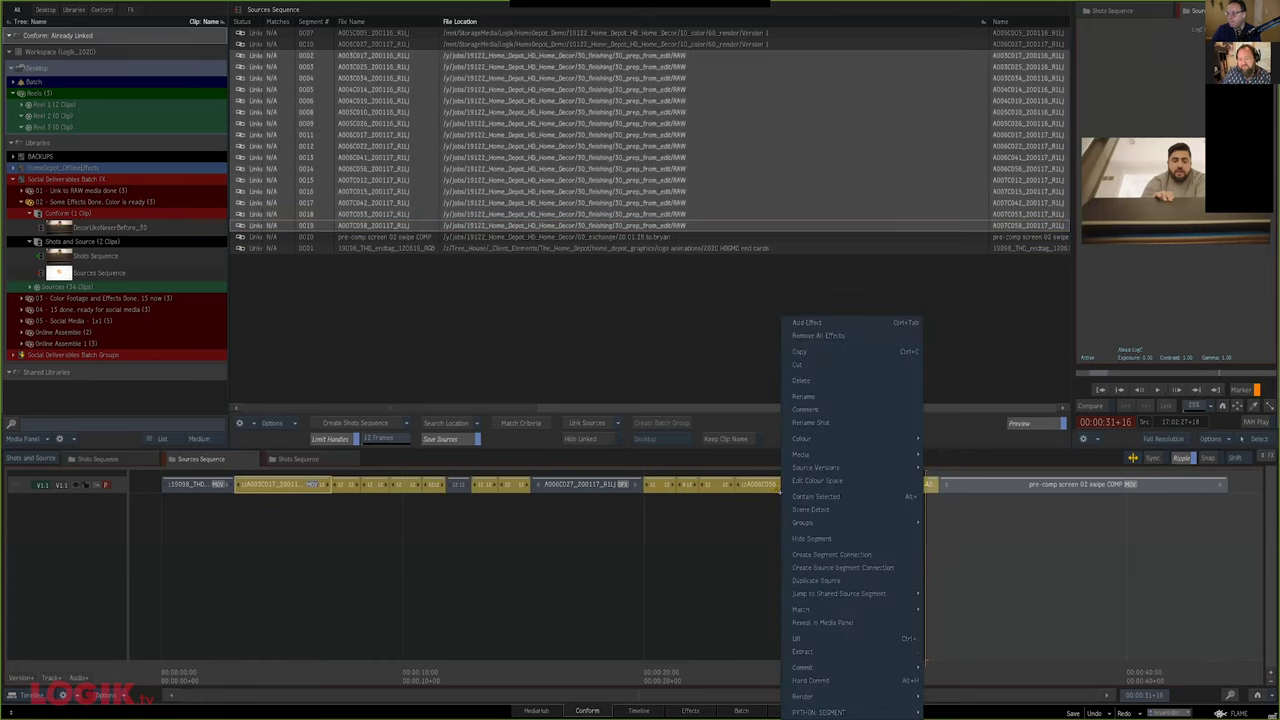
{"action": "mouse_move", "coordinate": [858, 454]}
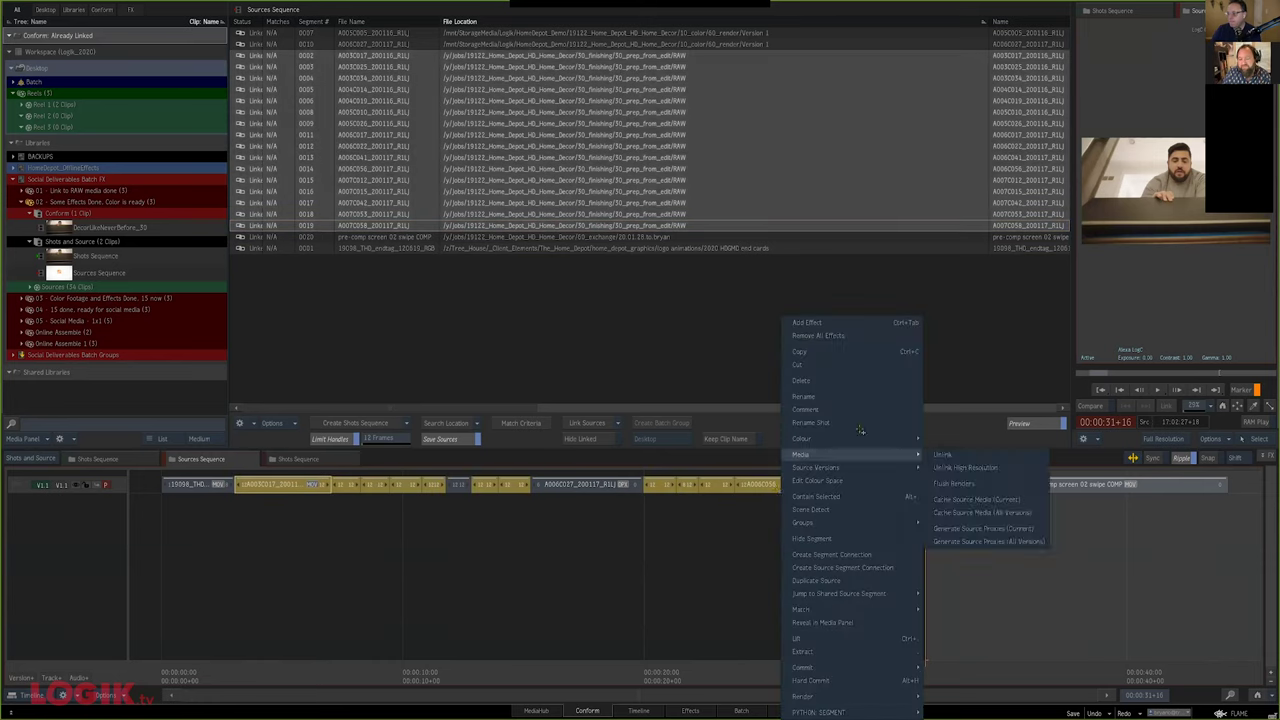
{"action": "left_click", "coordinate": [944, 456]}
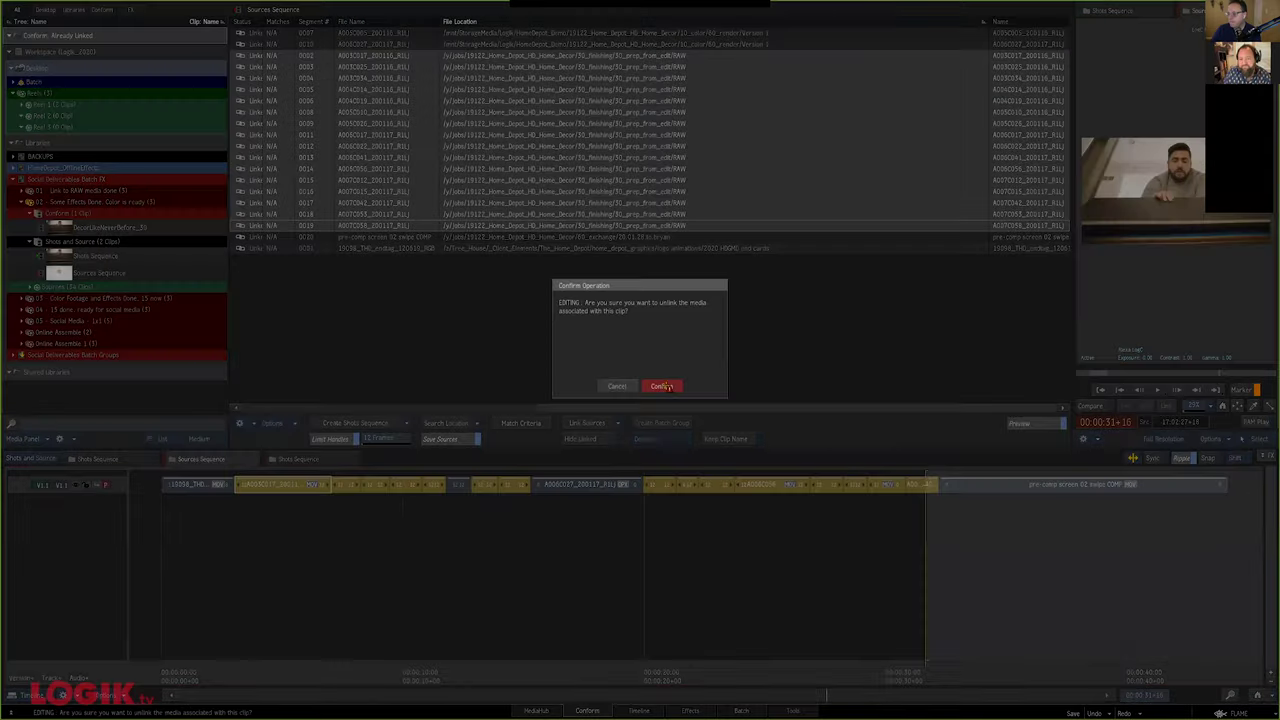
{"action": "left_click", "coordinate": [663, 384]}
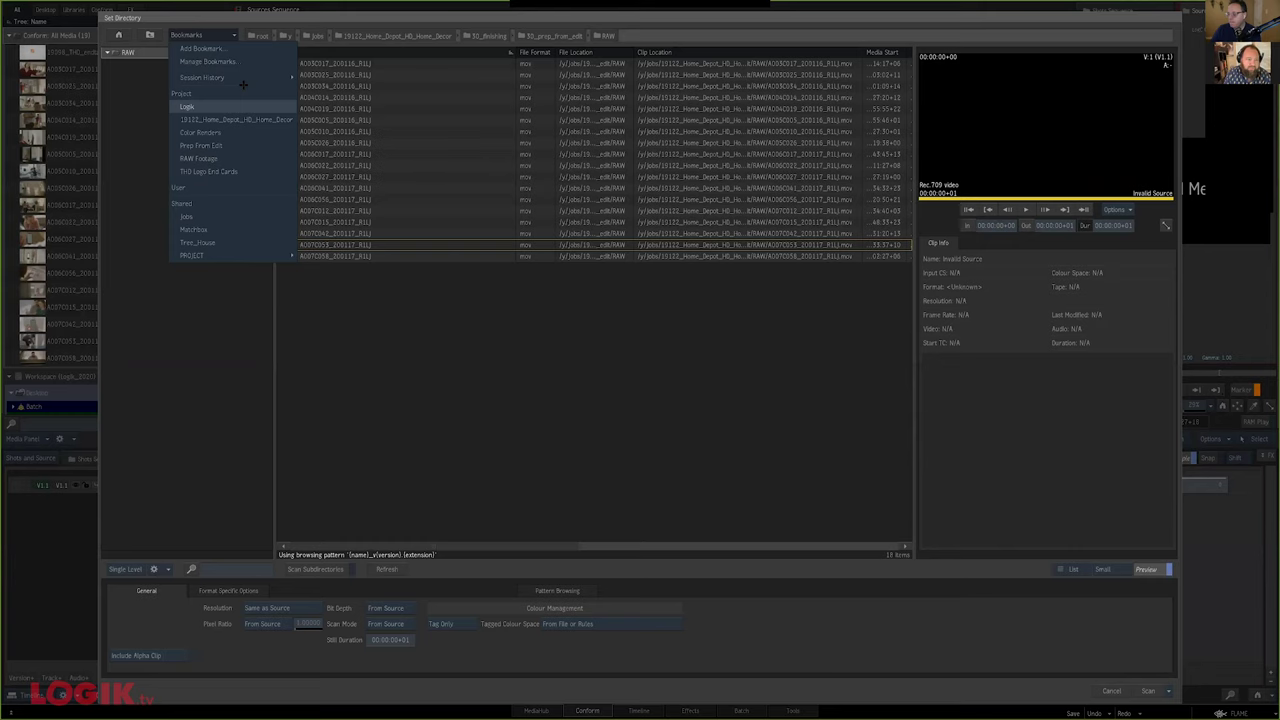
Set the search location to the Version 1 colour render folder and link the matched sources, replacing all existing items
{"action": "left_click", "coordinate": [169, 54]}
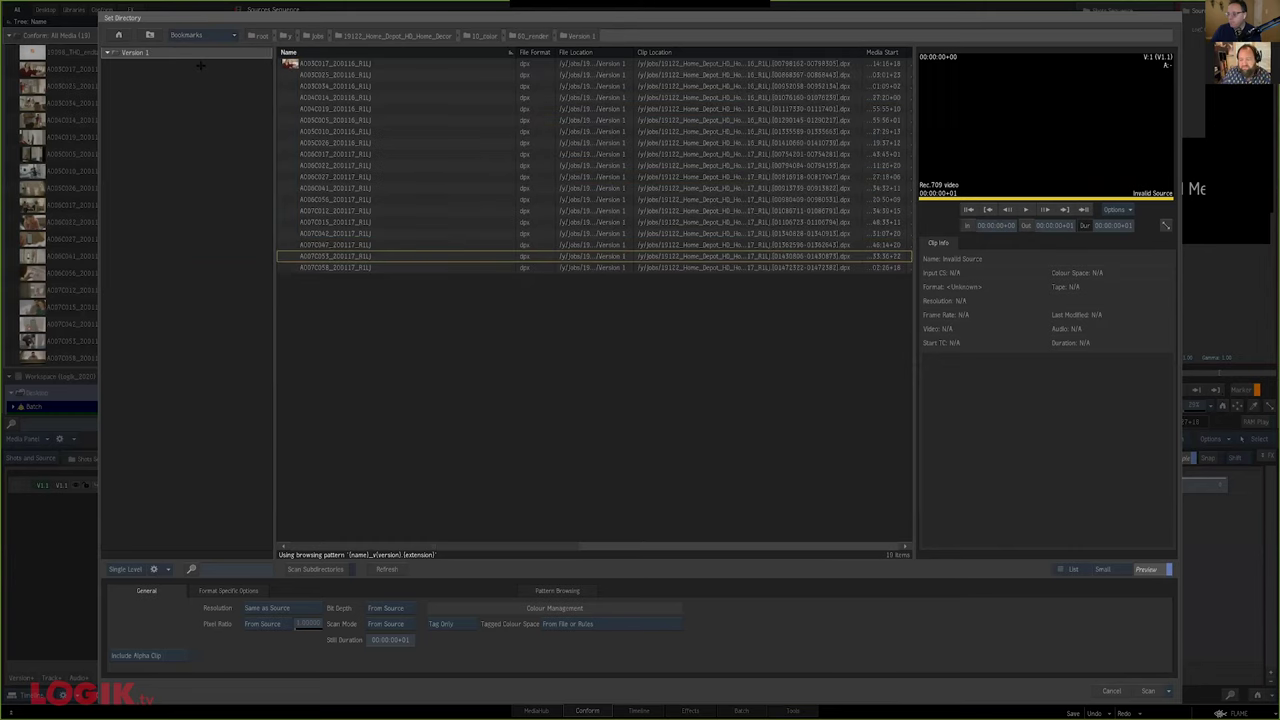
{"action": "left_click", "coordinate": [1147, 690]}
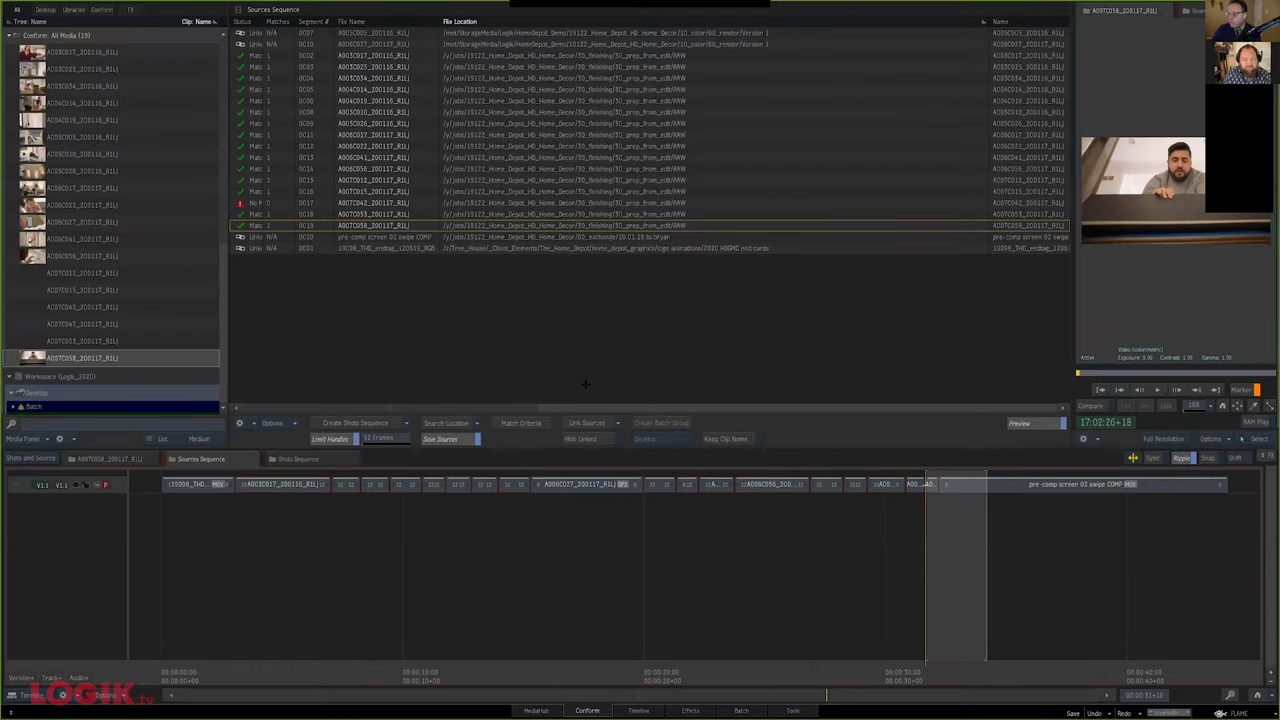
{"action": "left_click", "coordinate": [589, 423]}
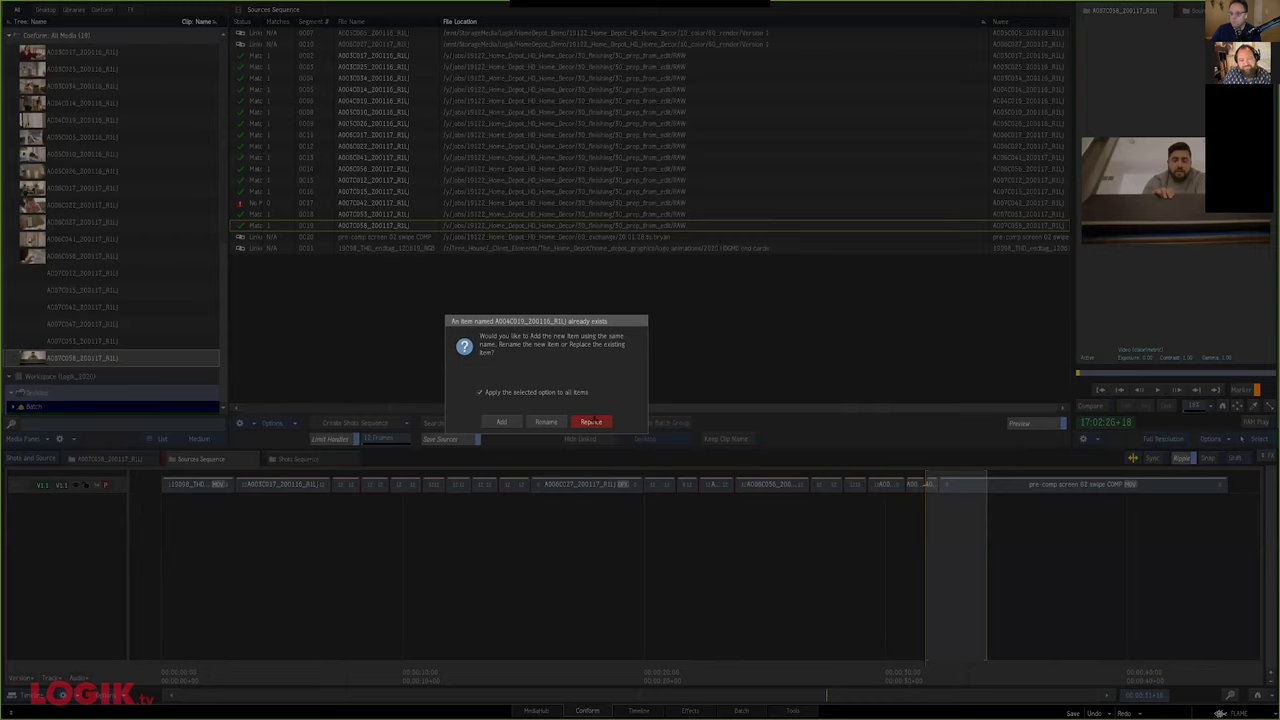
{"action": "left_click", "coordinate": [591, 421]}
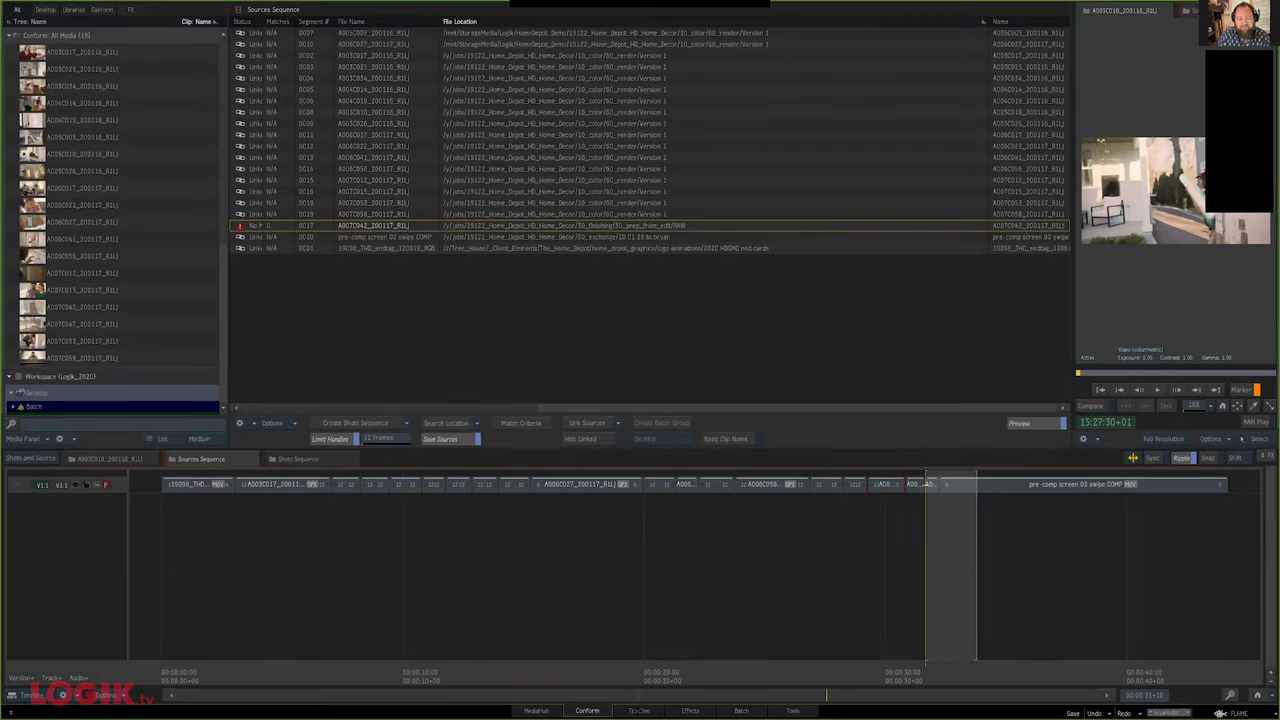
Reopen the DecorLikeNeverBefore_30 sequence in the timeline and go to the A006C056 shot at 01:00:12+06
{"action": "key", "text": "shift+F3"}
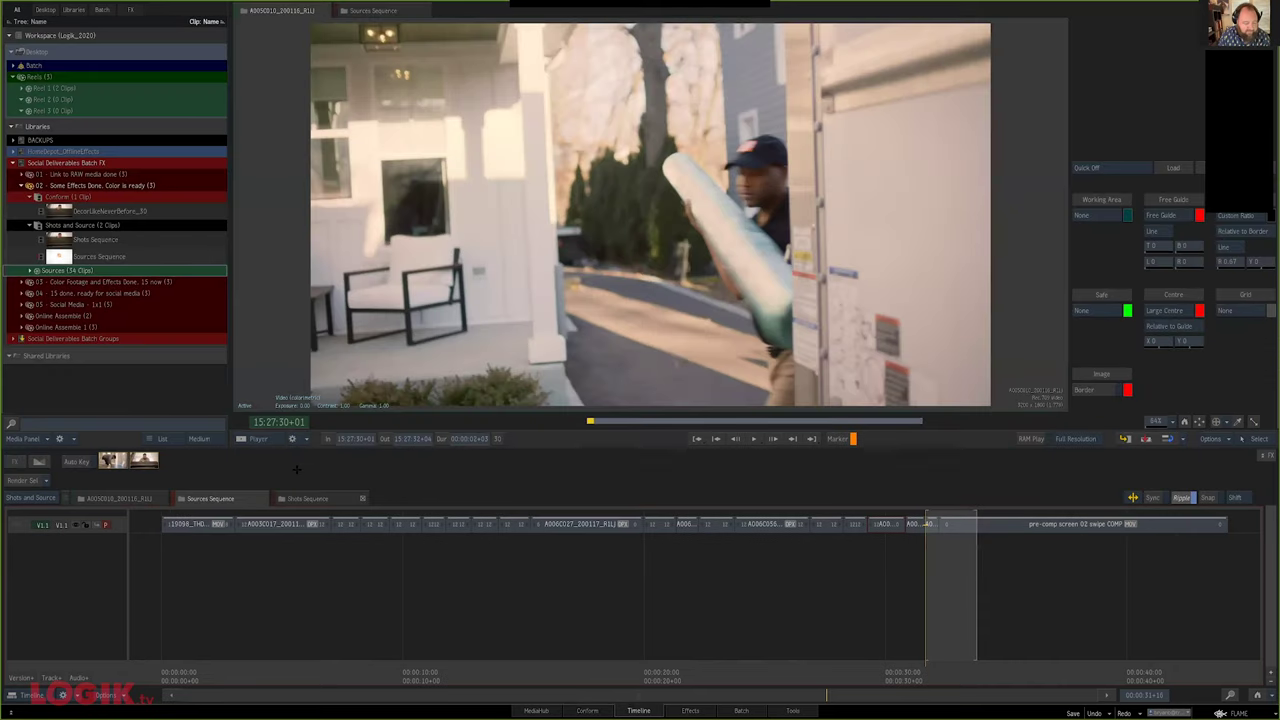
{"action": "double_click", "coordinate": [110, 211]}
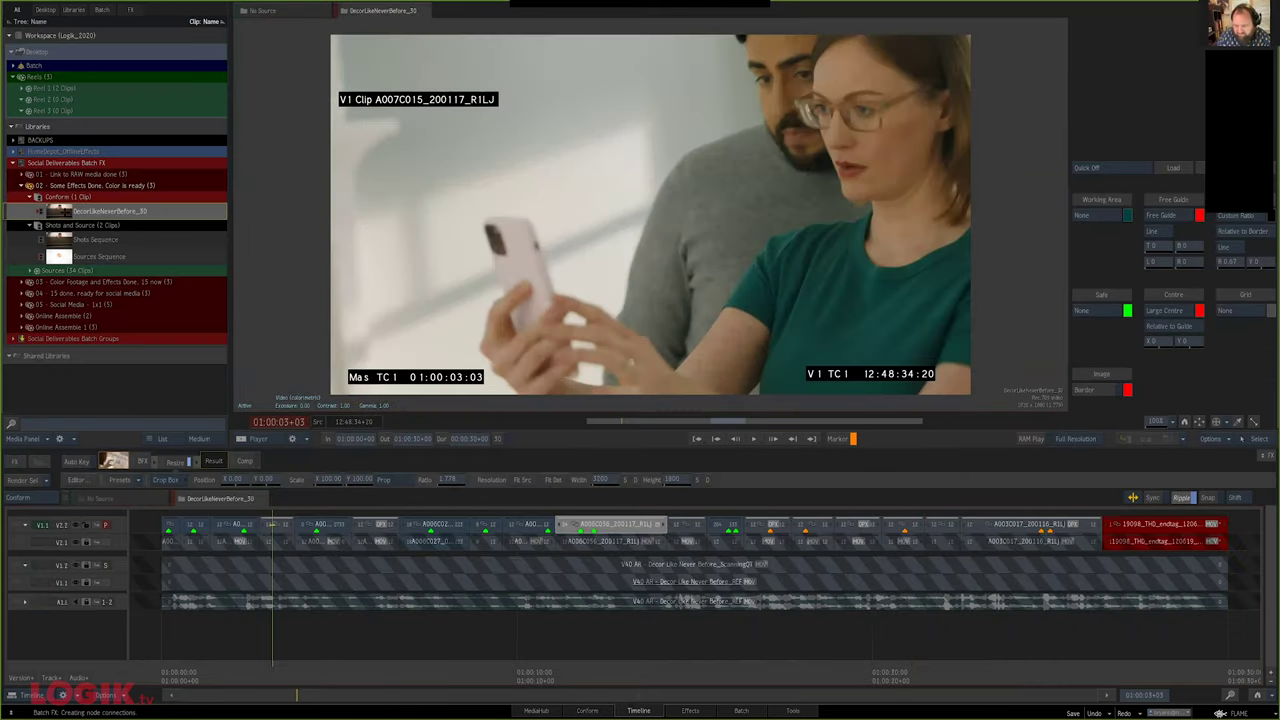
{"action": "left_click", "coordinate": [598, 668]}
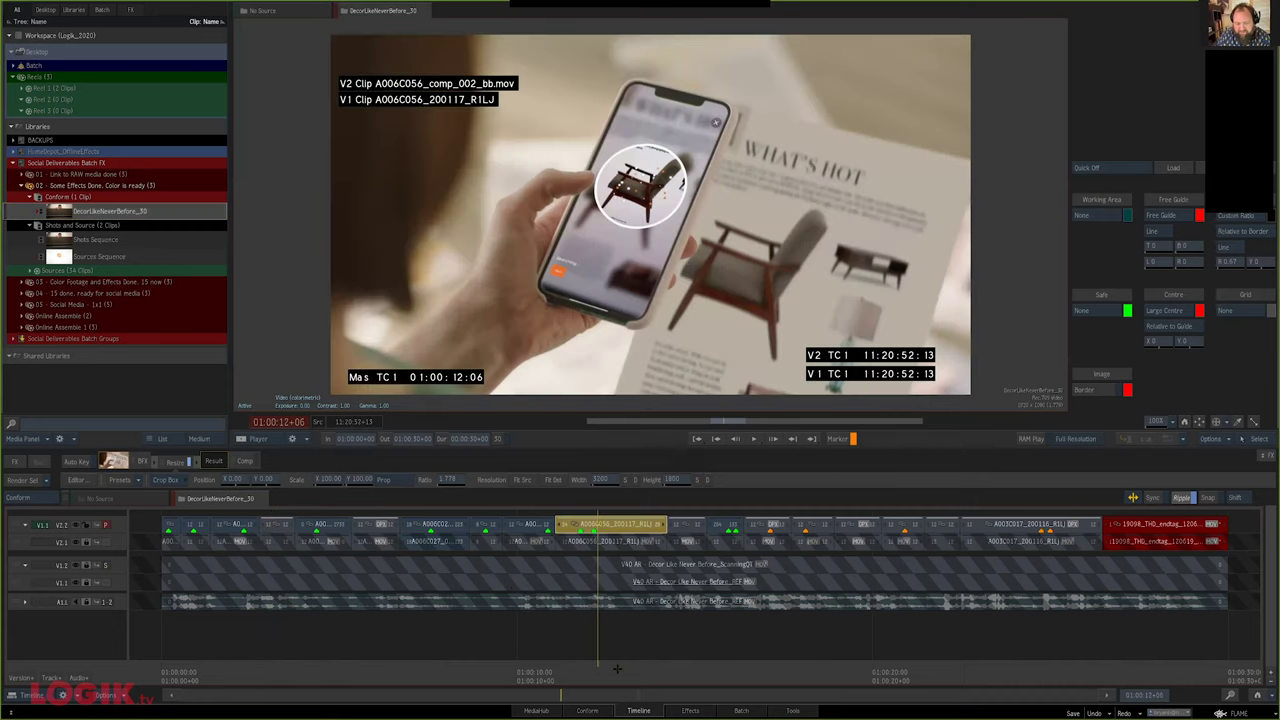
Open Sources Sequence at the unlinked A007C042 source and check that clip's render in the Version 1 colour render folder
{"action": "left_click", "coordinate": [441, 668]}
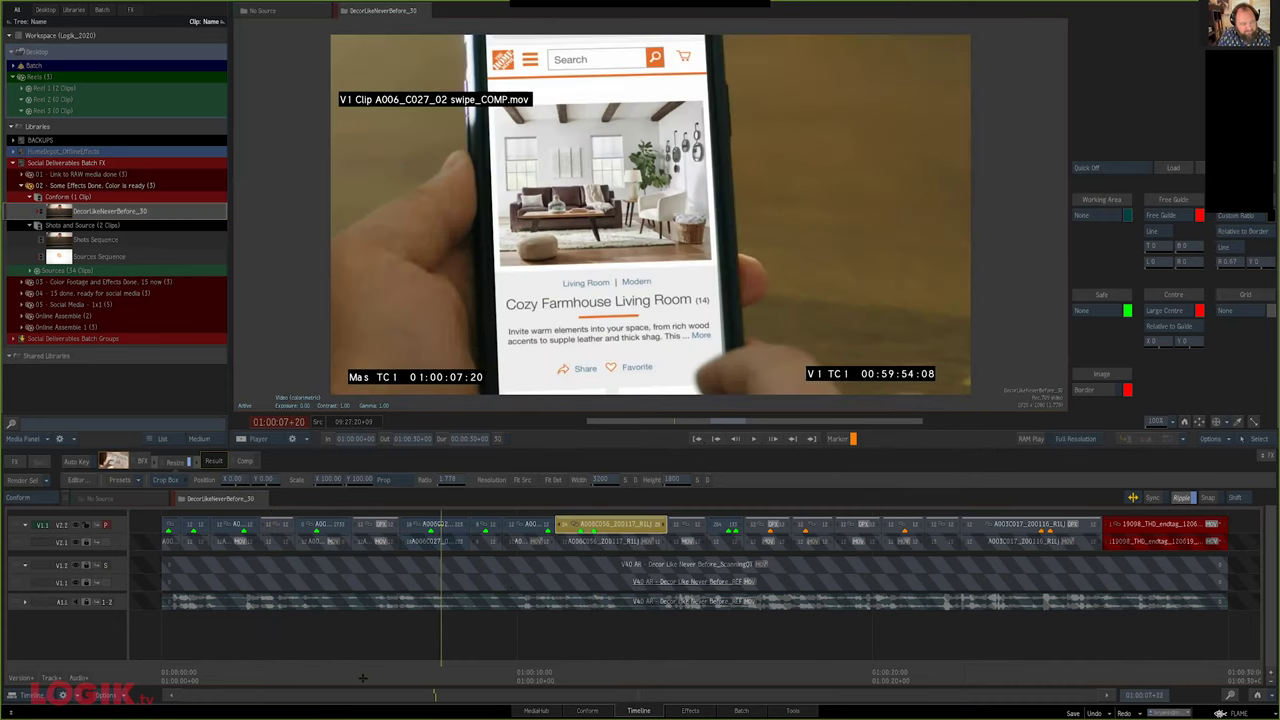
{"action": "left_click", "coordinate": [61, 257]}
{"action": "double_click", "coordinate": [61, 257]}
{"action": "left_click_drag", "start_coordinate": [843, 685], "coordinate": [845, 687]}
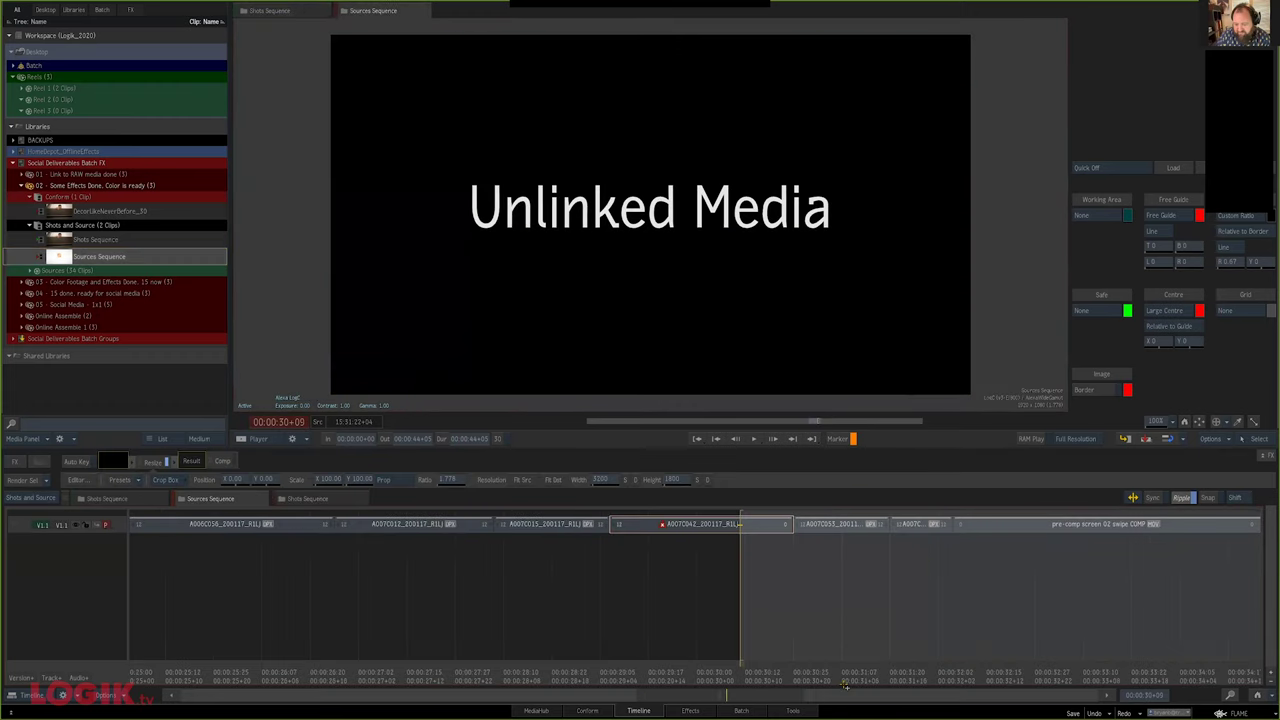
{"action": "left_click", "coordinate": [670, 674]}
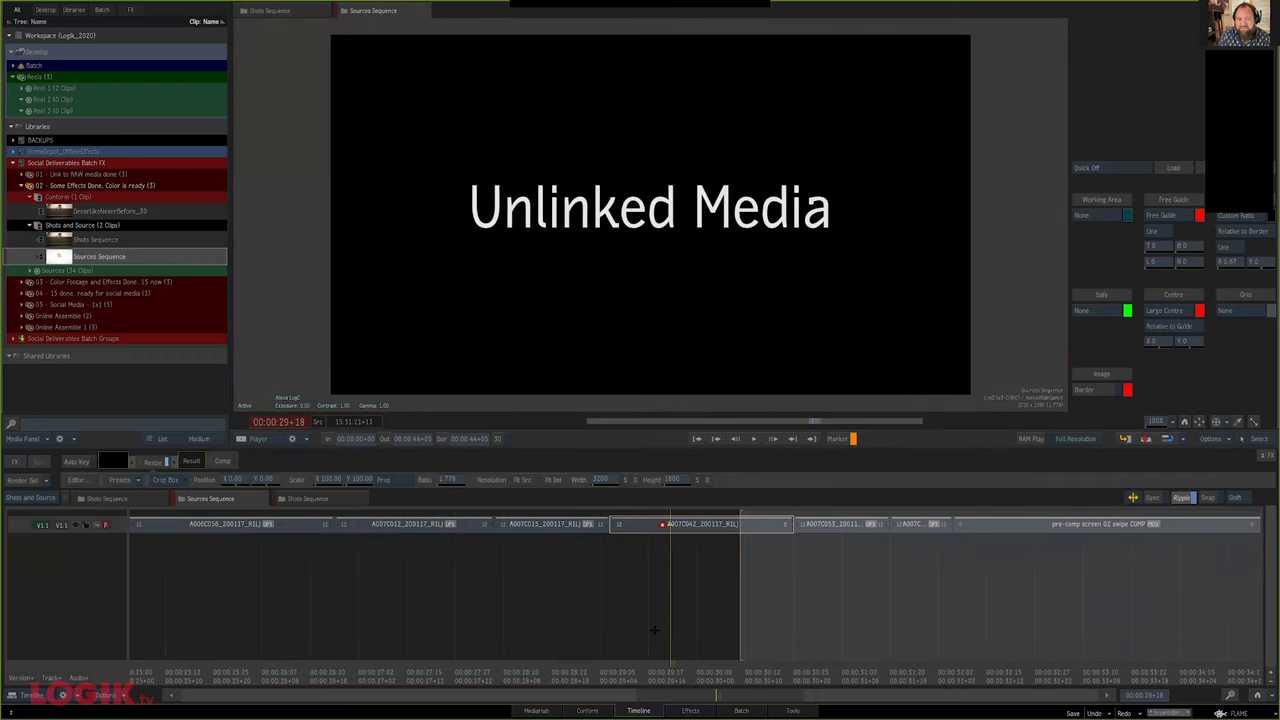
{"action": "key", "text": "shift+F1"}
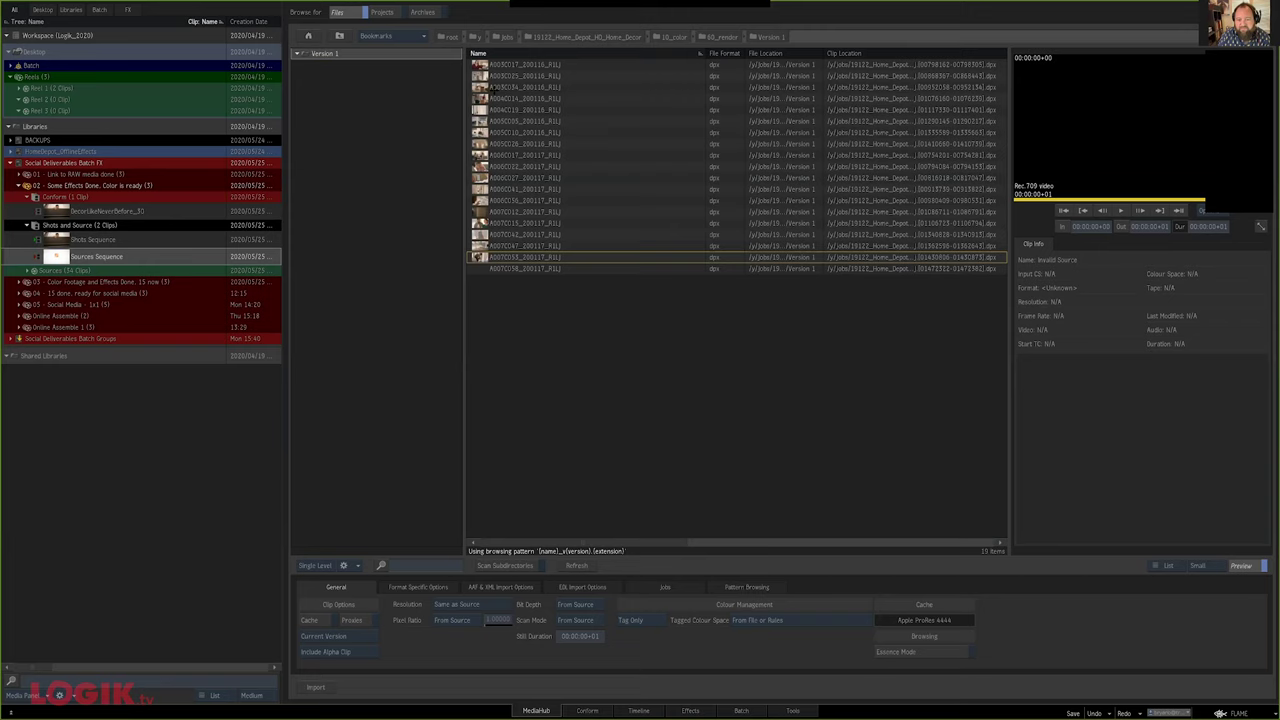
{"action": "left_click", "coordinate": [530, 235]}
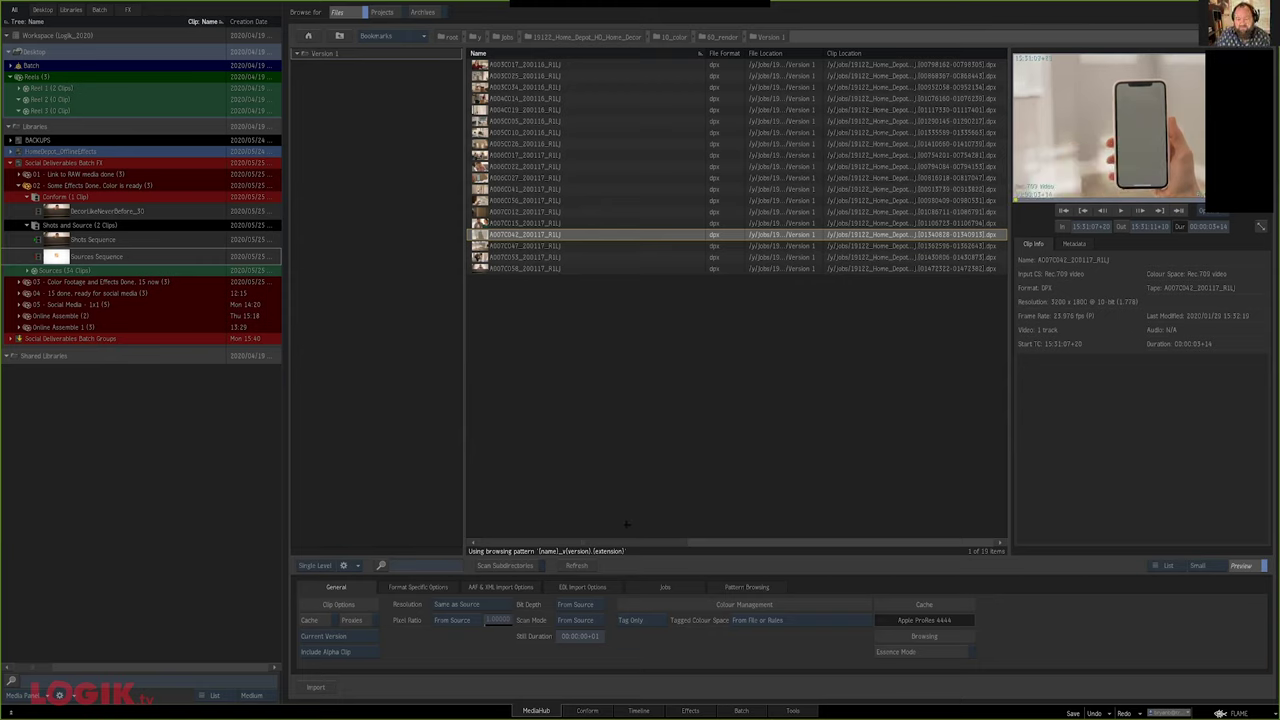
Set the Conform search location of Sources Sequence to the RAW footage folder and link the matched A007C042 source
{"action": "left_click", "coordinate": [587, 710]}
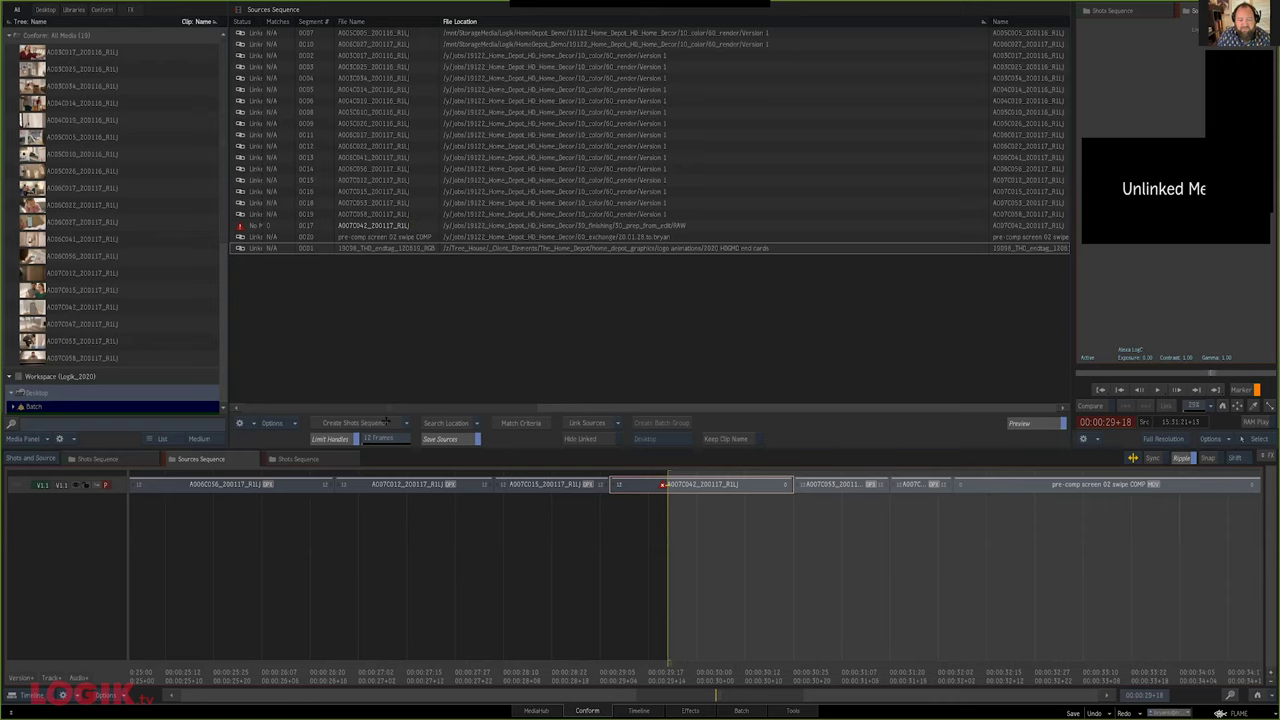
{"action": "left_click", "coordinate": [445, 422]}
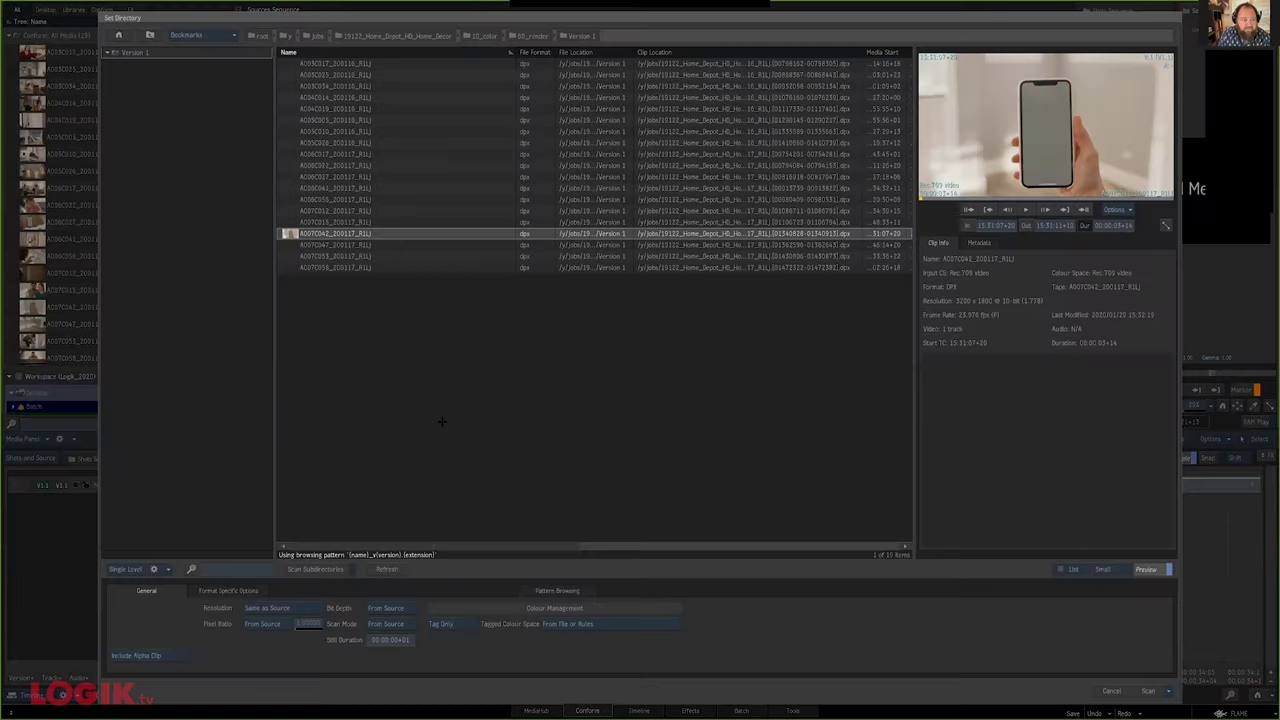
{"action": "left_click", "coordinate": [186, 35]}
{"action": "left_click", "coordinate": [215, 158]}
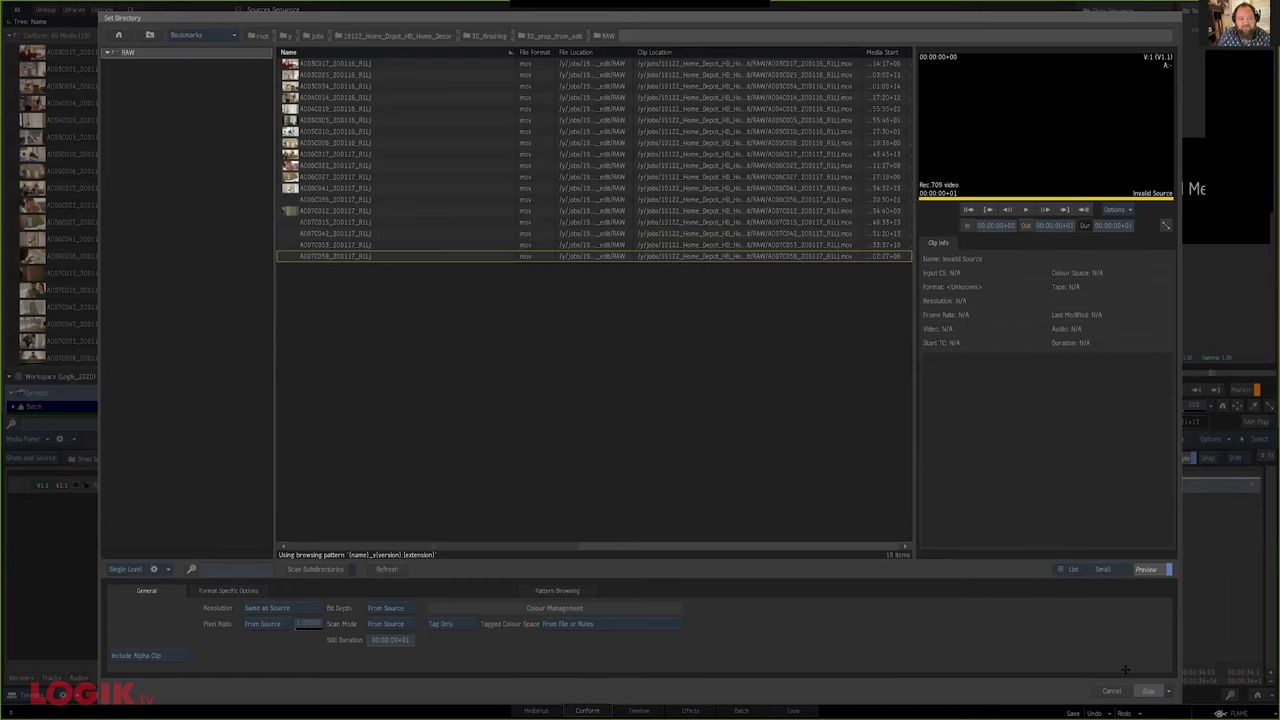
{"action": "left_click", "coordinate": [1148, 690]}
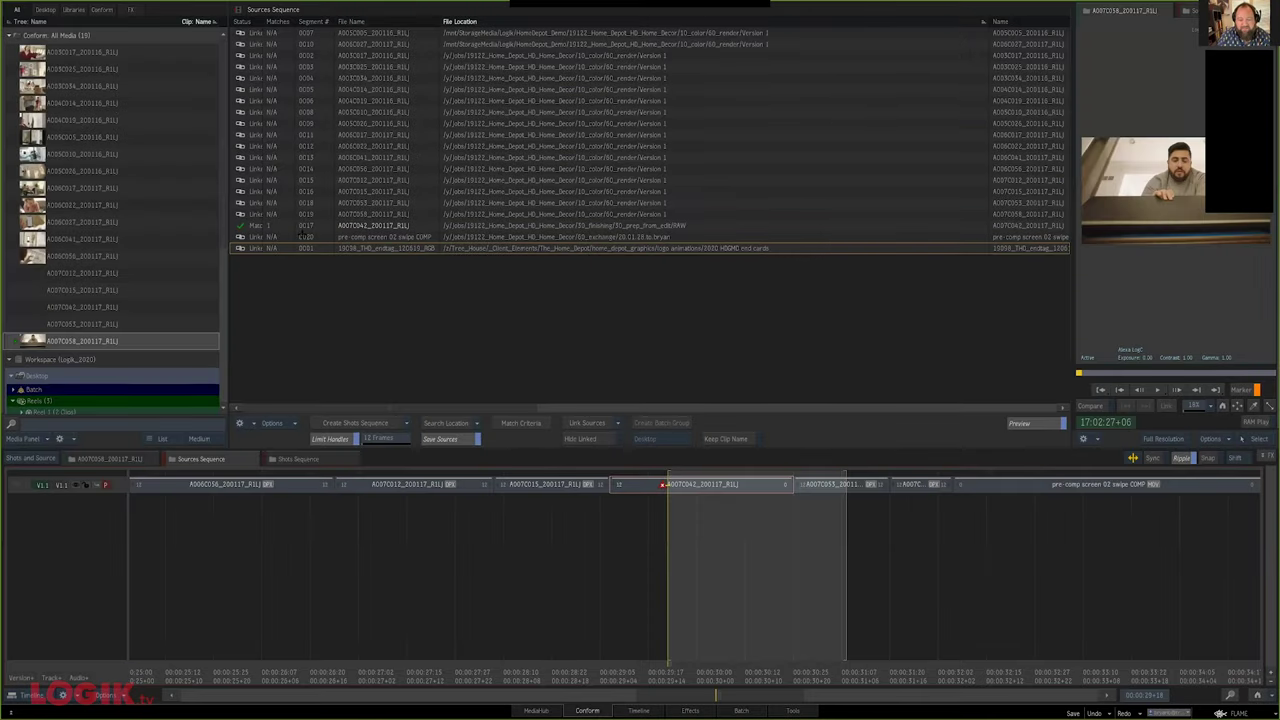
{"action": "left_click", "coordinate": [586, 423]}
{"action": "key", "text": "Return"}
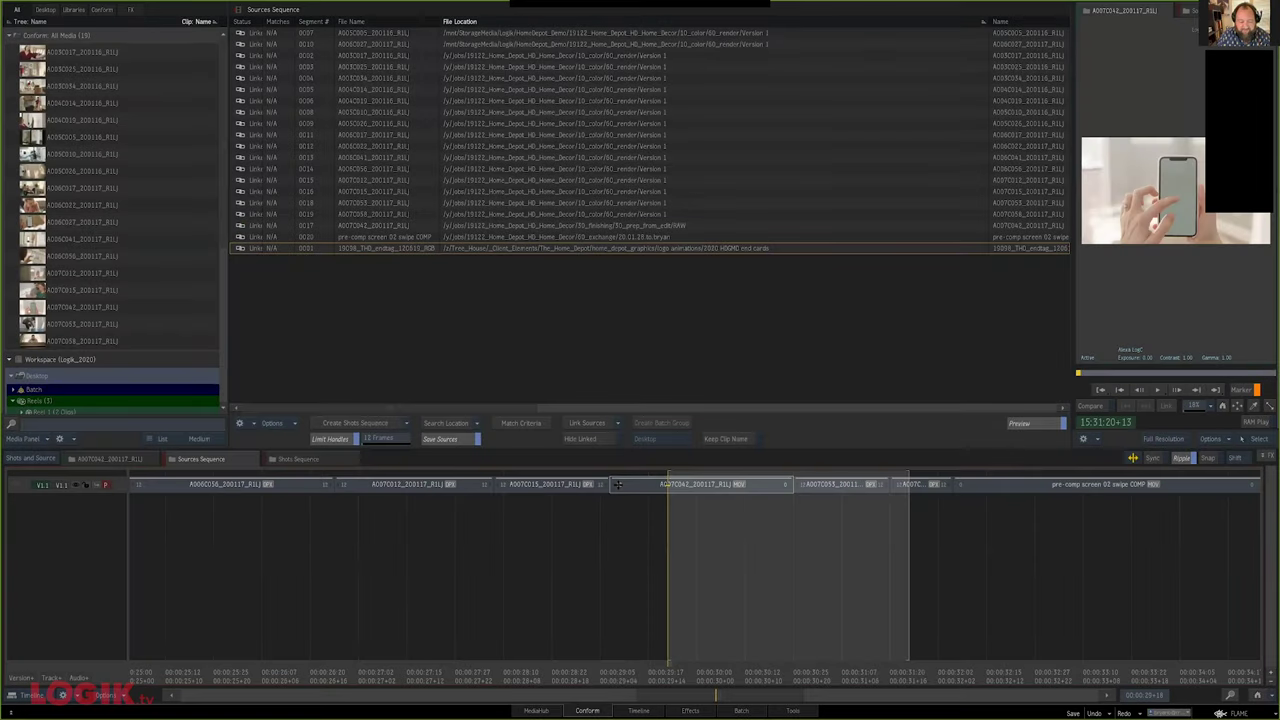
Reopen the DecorLikeNeverBefore_30 sequence in the timeline and go to the A007C042 comp shot at 01:00:04+14
{"action": "left_click", "coordinate": [638, 711]}
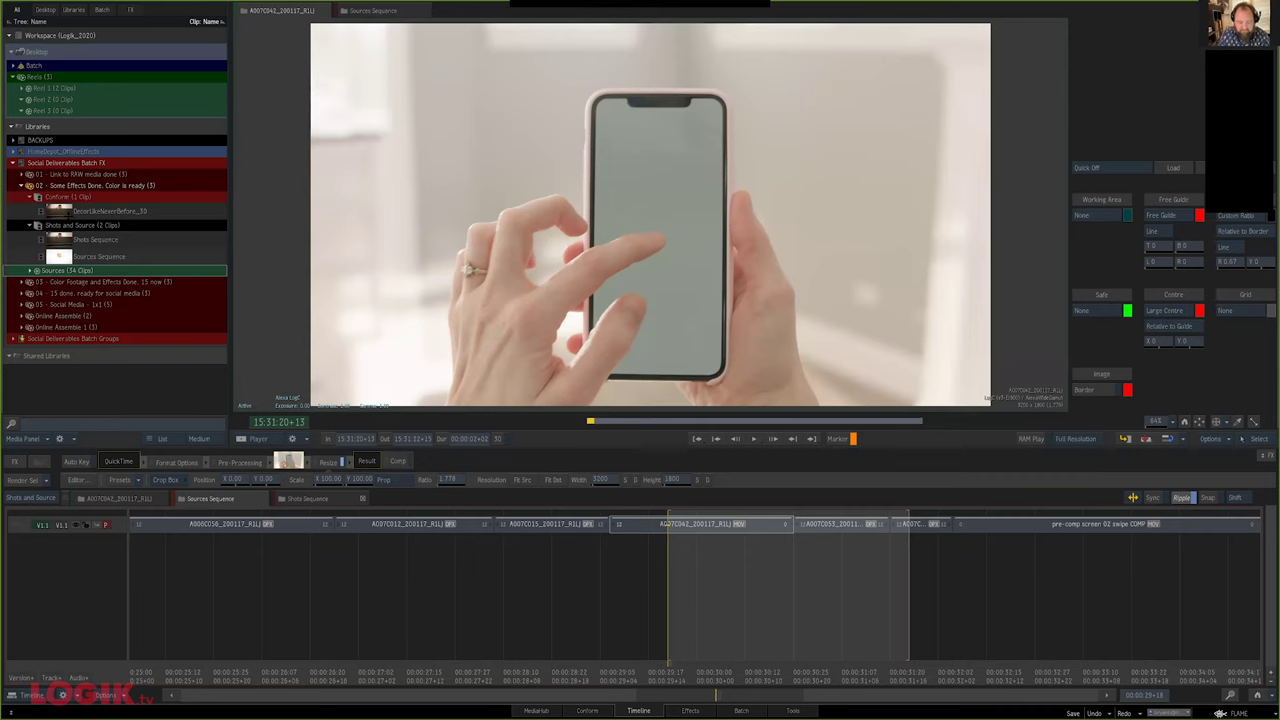
{"action": "left_click", "coordinate": [69, 214]}
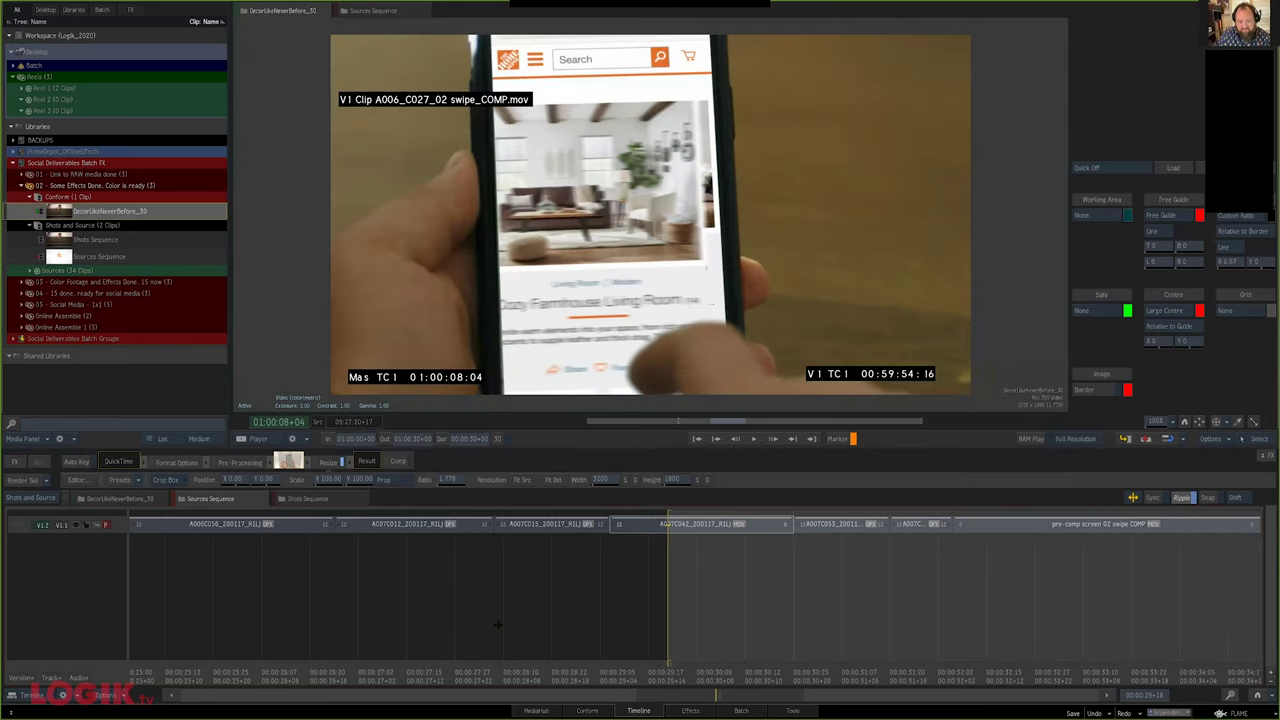
{"action": "left_click", "coordinate": [510, 668]}
{"action": "left_click_drag", "start_coordinate": [510, 668], "coordinate": [447, 462]}
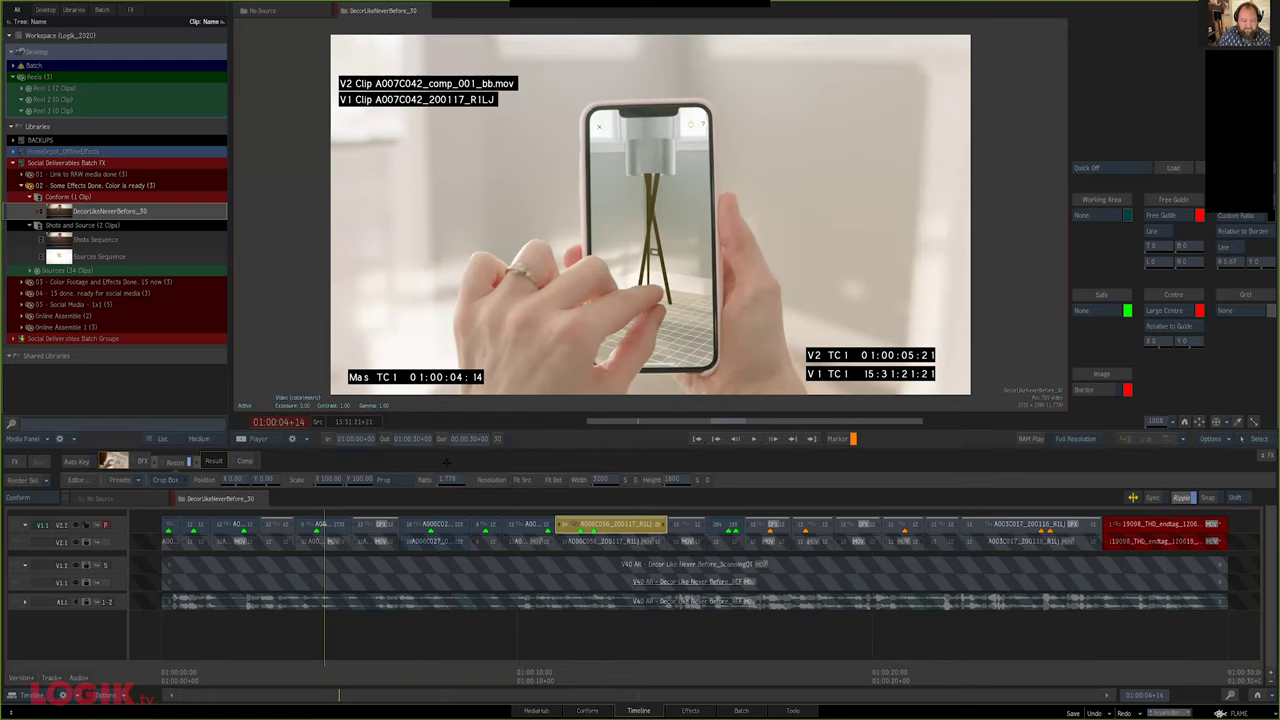
Add a marker to the A007C042 shot at 01:00:04+14 with the comment "color this to match"
{"action": "key", "text": "m"}
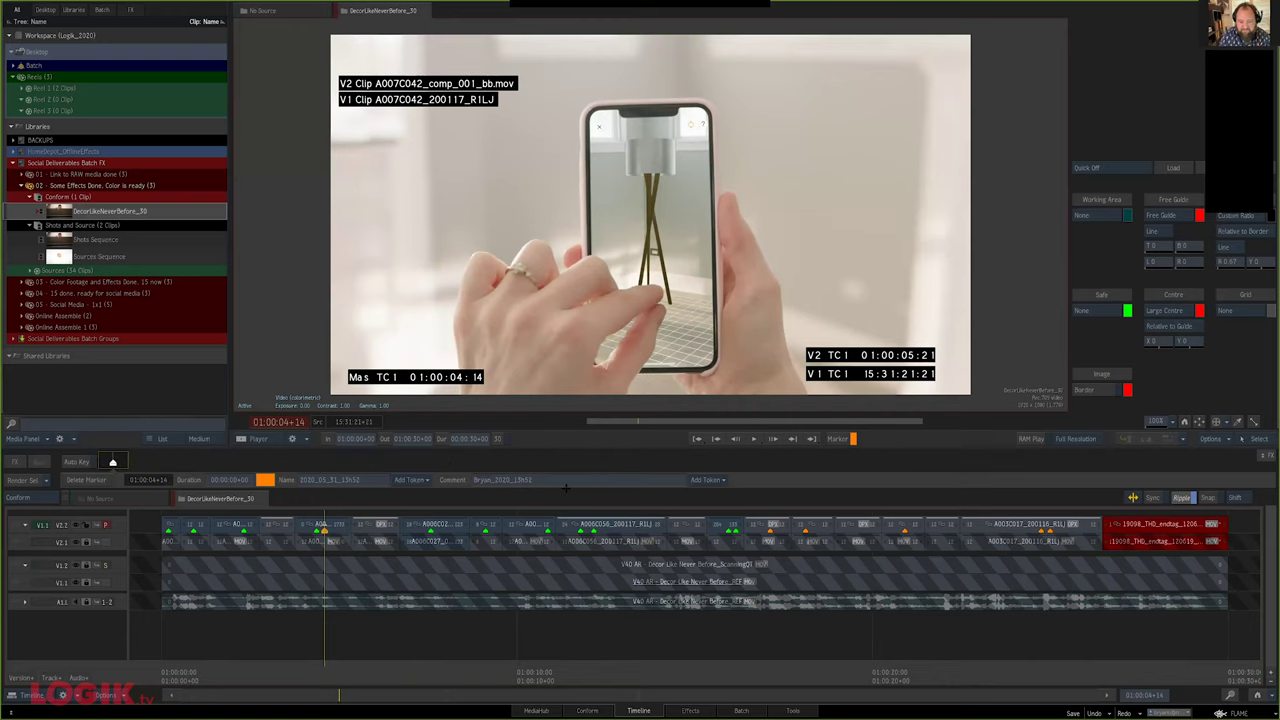
{"action": "left_click", "coordinate": [566, 487]}
{"action": "type", "text": "color this to match"}
{"action": "key", "text": "Return"}
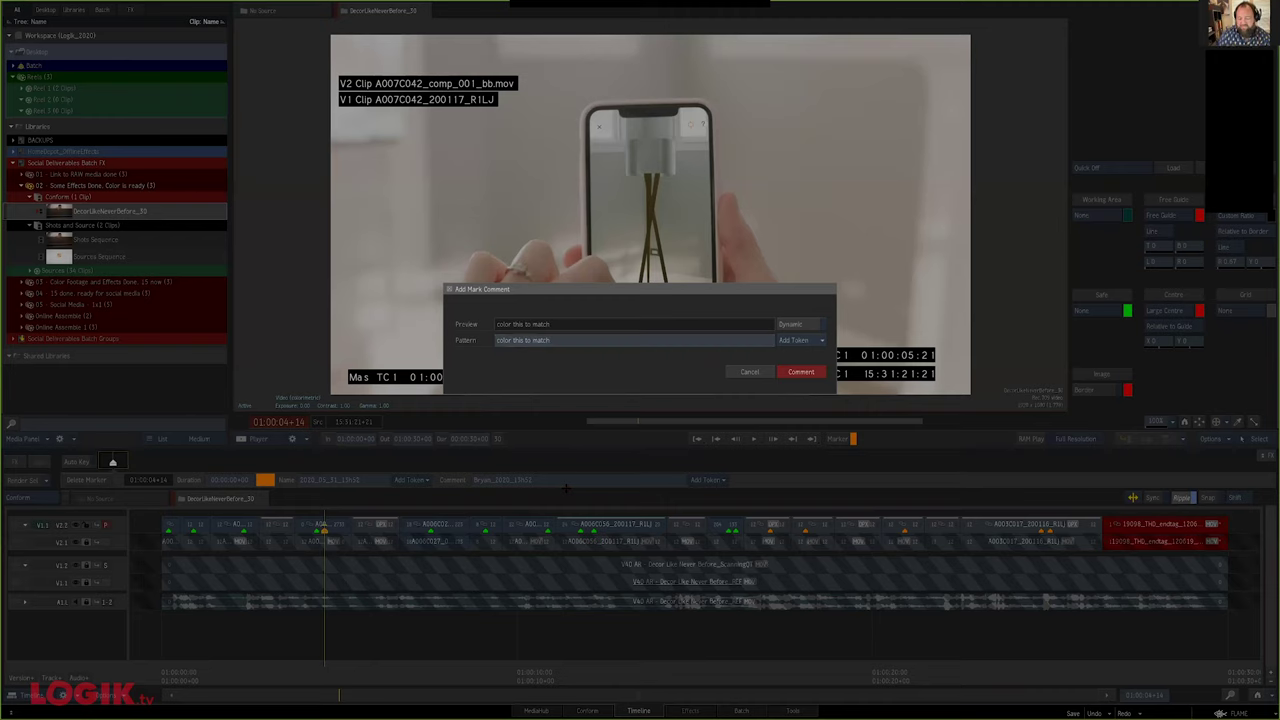
{"action": "key", "text": "Return"}
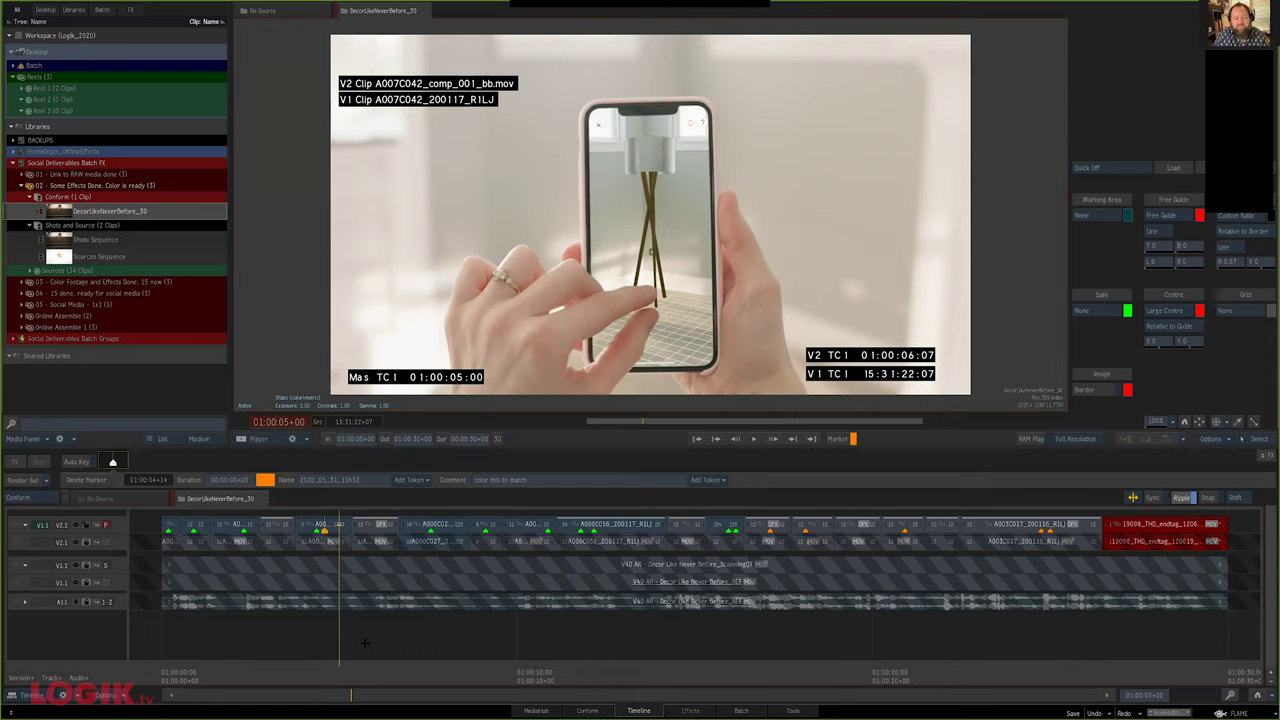
Open Sources Sequence in the timeline and compare its A007C042 source with the shot in DecorLikeNeverBefore_30
{"action": "scroll", "coordinate": [335, 657], "scroll_direction": "up", "scroll_amount": 2}
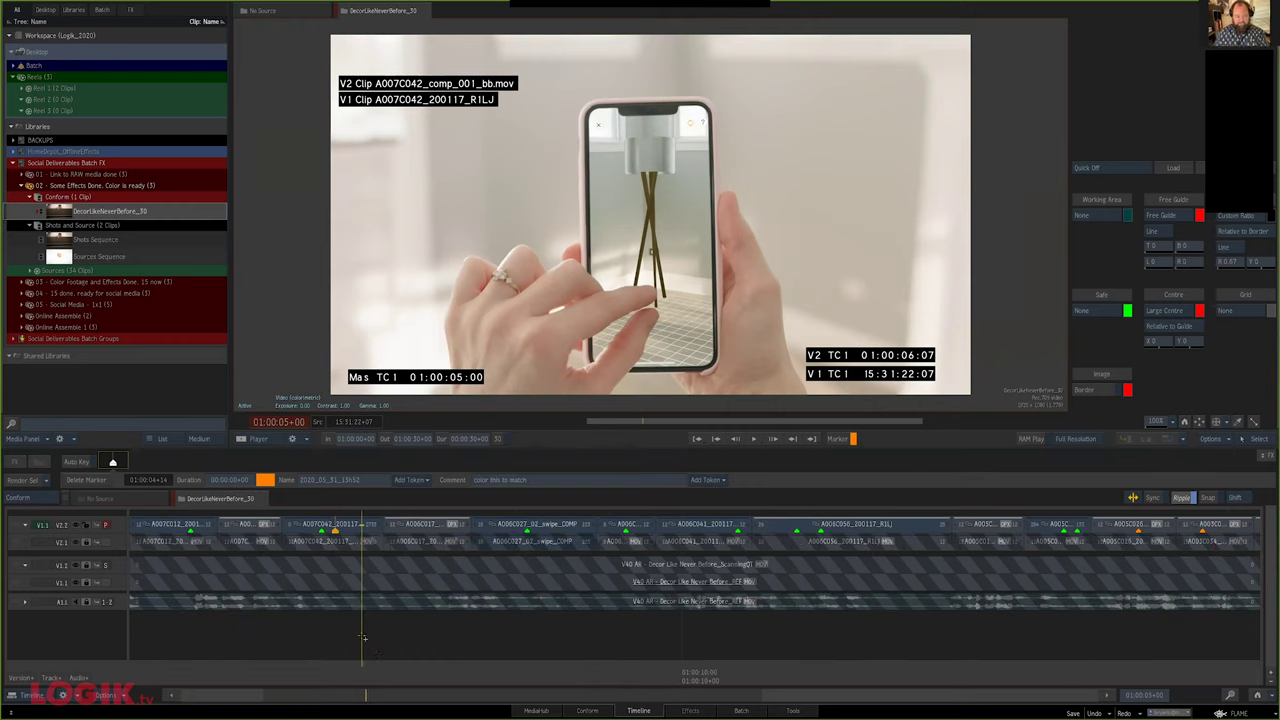
{"action": "scroll", "coordinate": [363, 637], "scroll_direction": "down", "scroll_amount": 3}
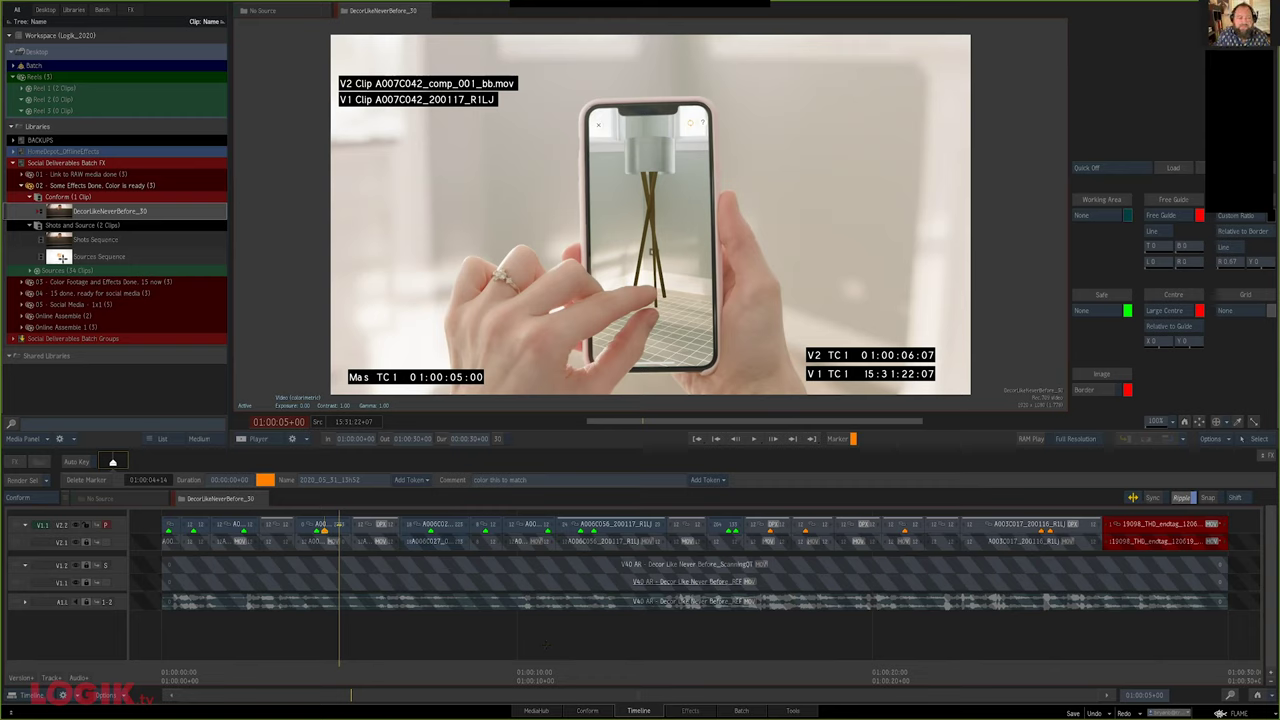
{"action": "left_click", "coordinate": [62, 257]}
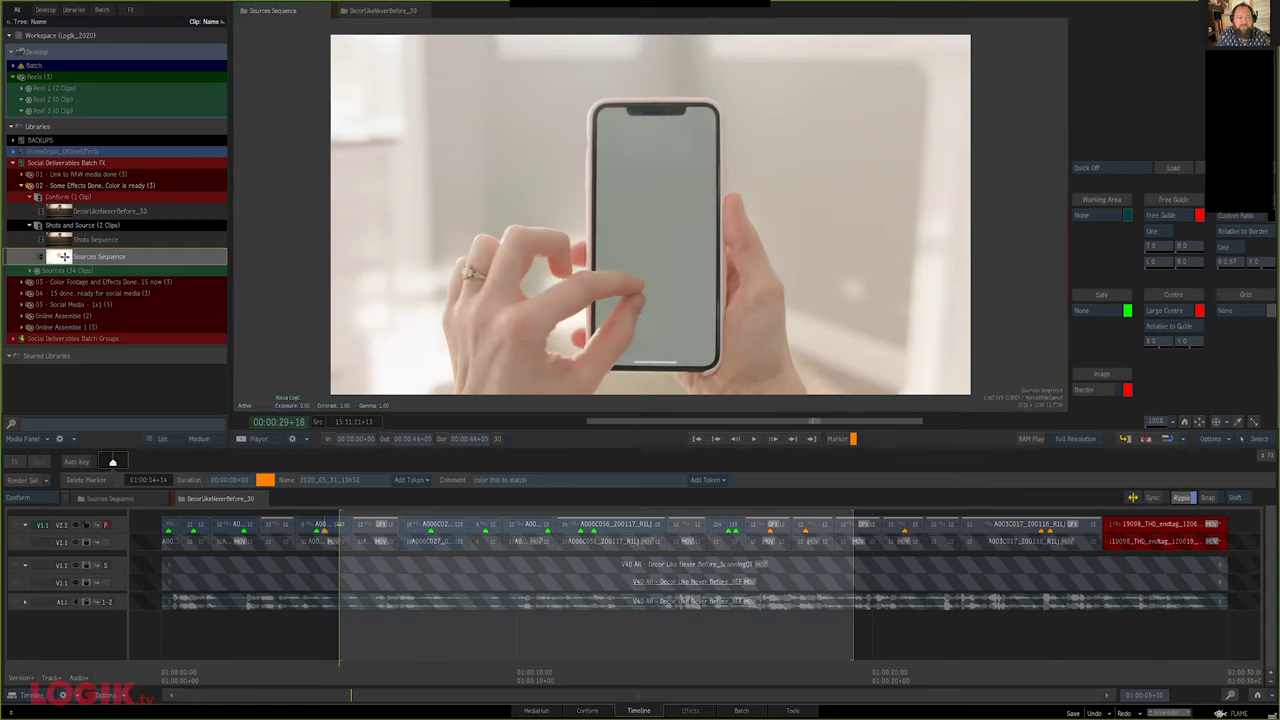
{"action": "right_click", "coordinate": [72, 258]}
{"action": "left_click", "coordinate": [86, 277]}
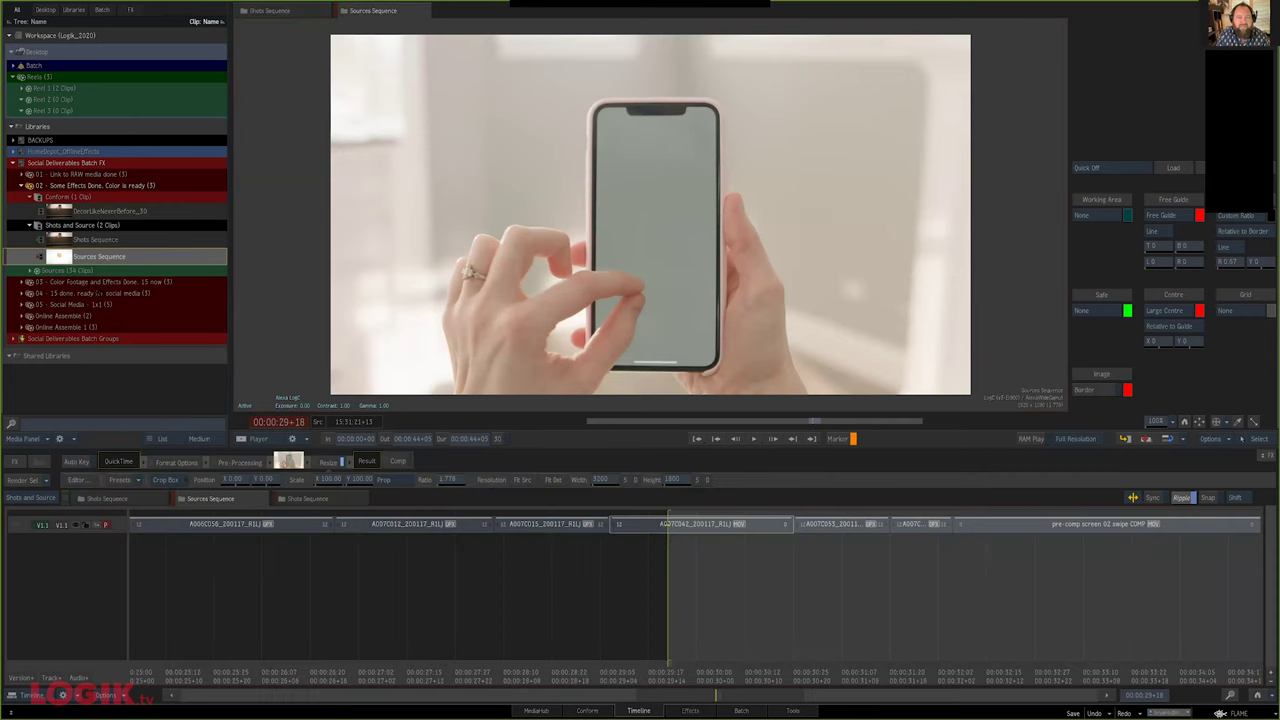
{"action": "left_click", "coordinate": [67, 208]}
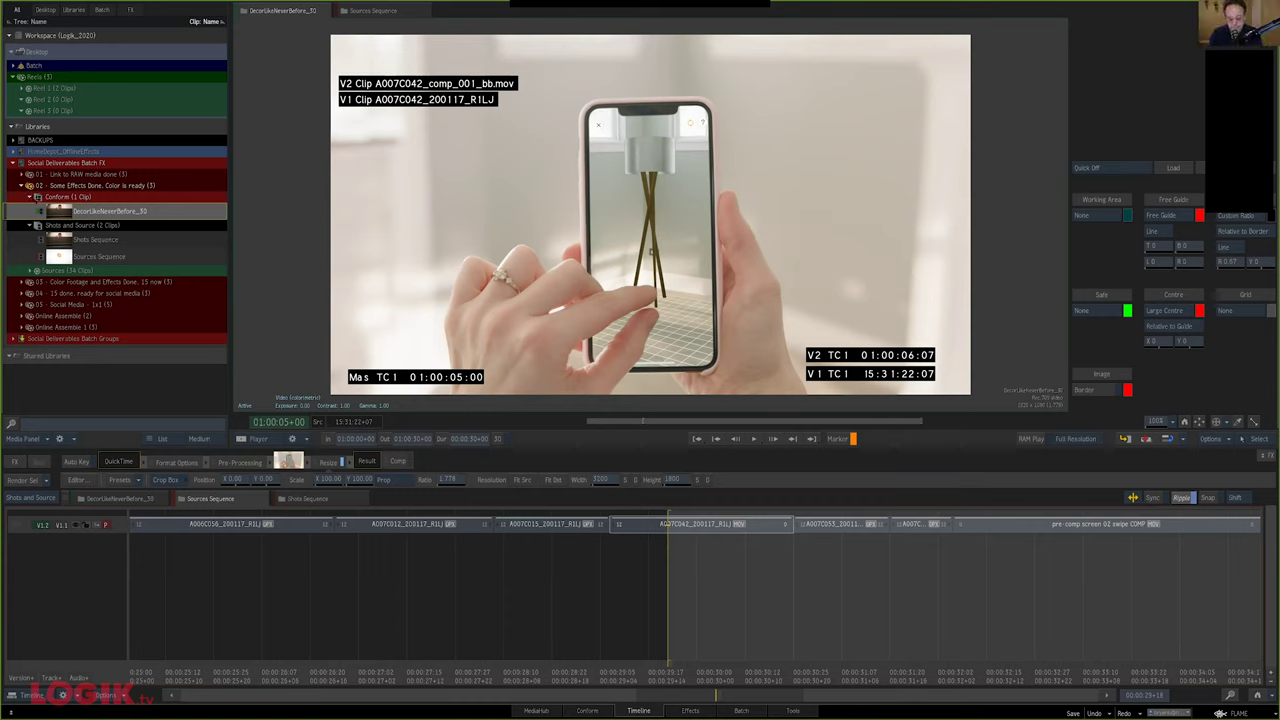
Collapse 02 - Some Effects Done and open DecorLikeNeverBefore_30 from the Conform folder of 03 - Color Footage and Effects Done
{"action": "left_click", "coordinate": [21, 186]}
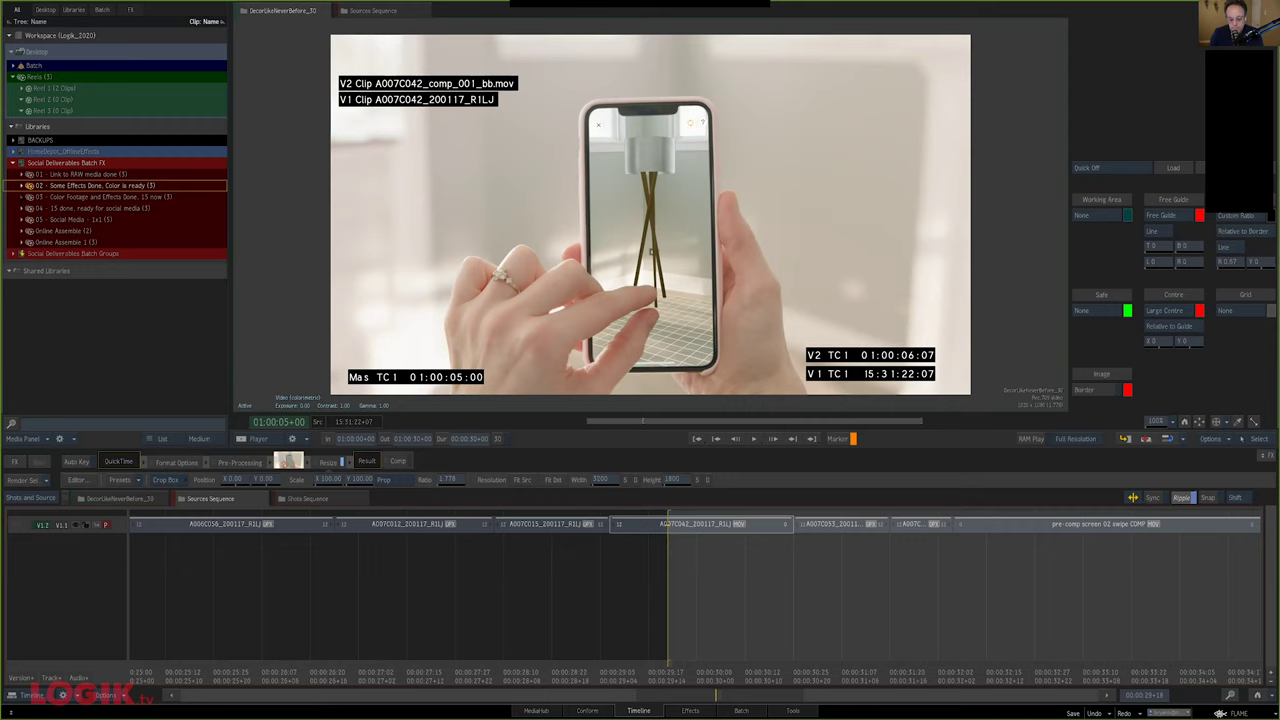
{"action": "left_click", "coordinate": [21, 197]}
{"action": "left_click", "coordinate": [30, 208]}
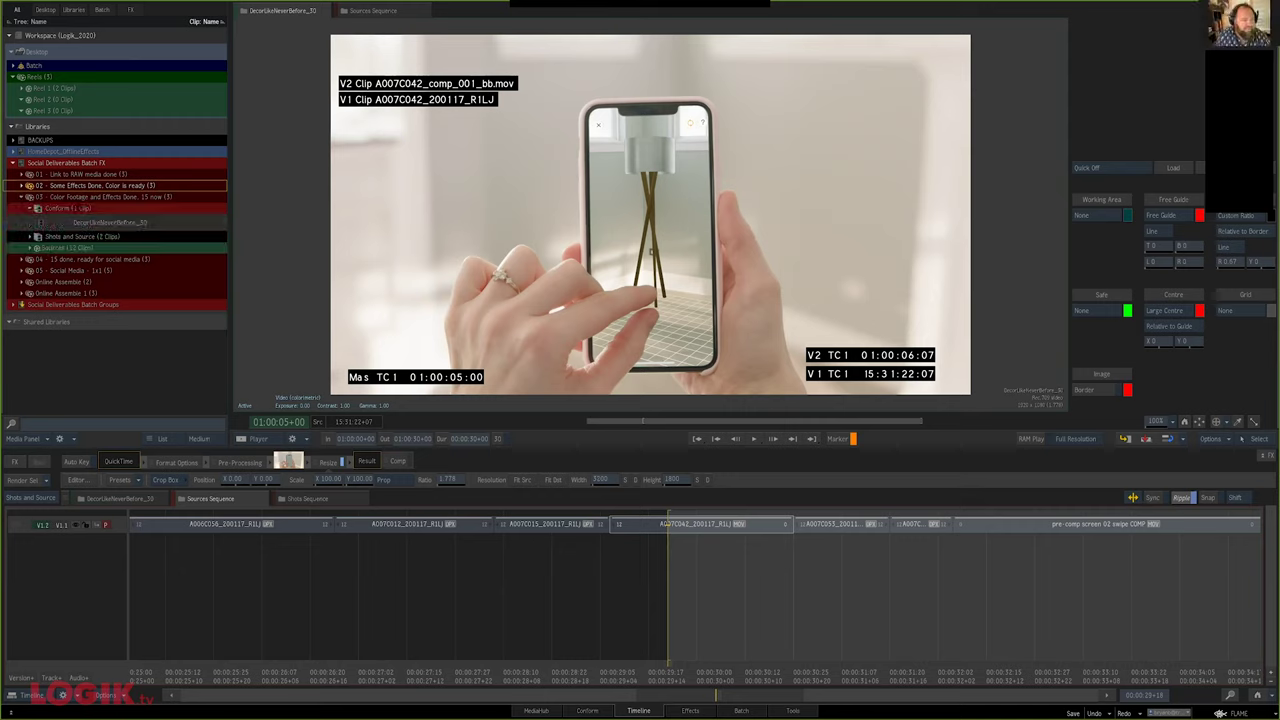
{"action": "left_click", "coordinate": [110, 223]}
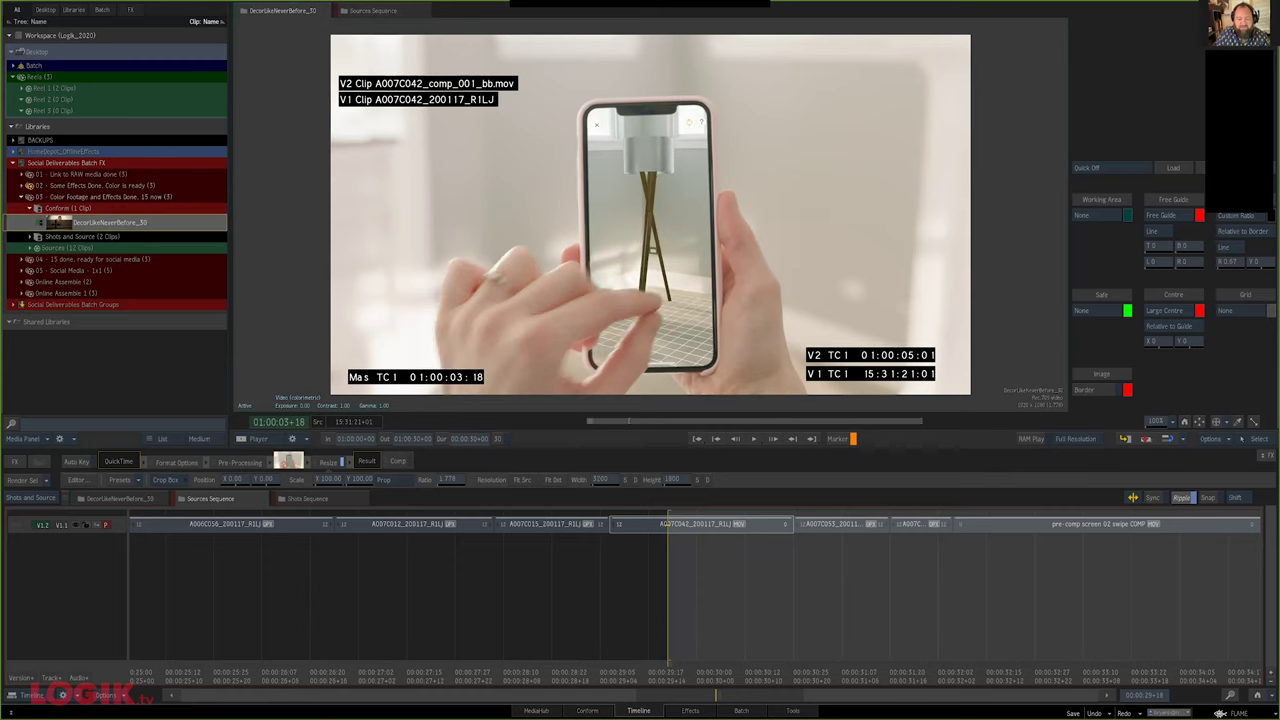
{"action": "double_click", "coordinate": [110, 223]}
{"action": "left_click", "coordinate": [524, 632]}
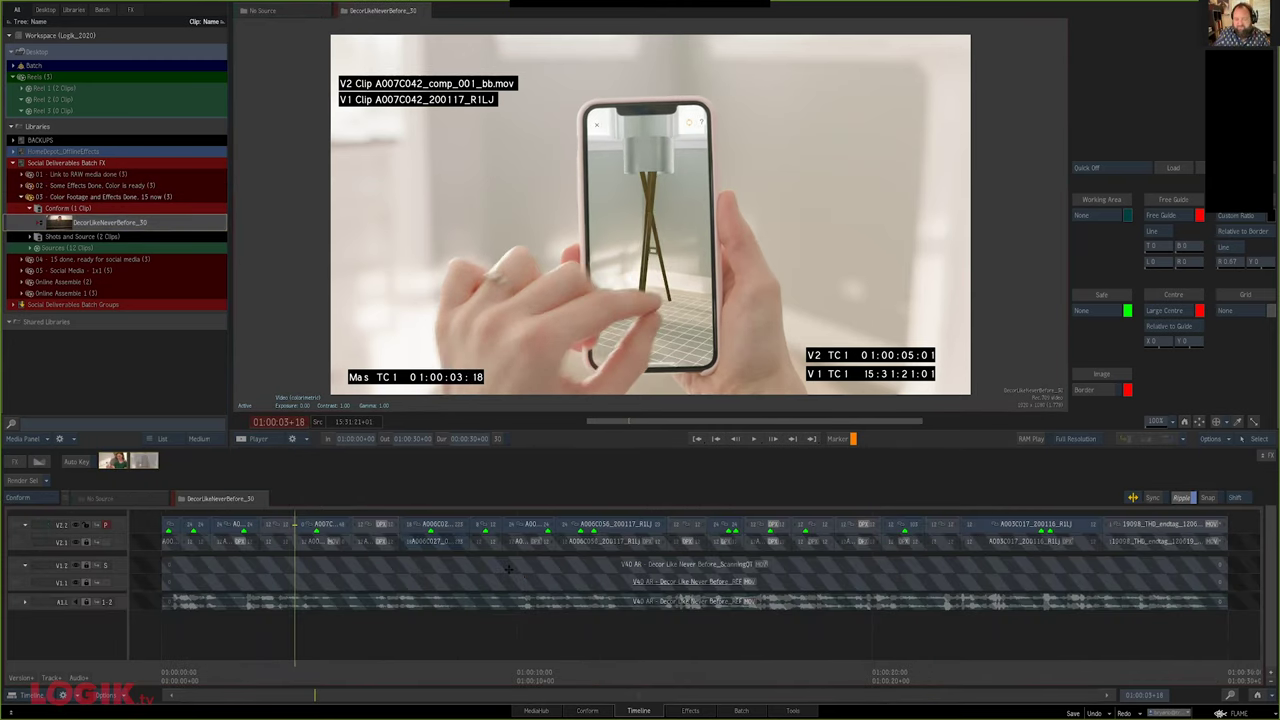
Skim through the DecorLikeNeverBefore_30 timeline and return to its first frame at 01:00:00+00
{"action": "left_click_drag", "start_coordinate": [295, 670], "coordinate": [717, 670]}
{"action": "key", "text": "Up"}
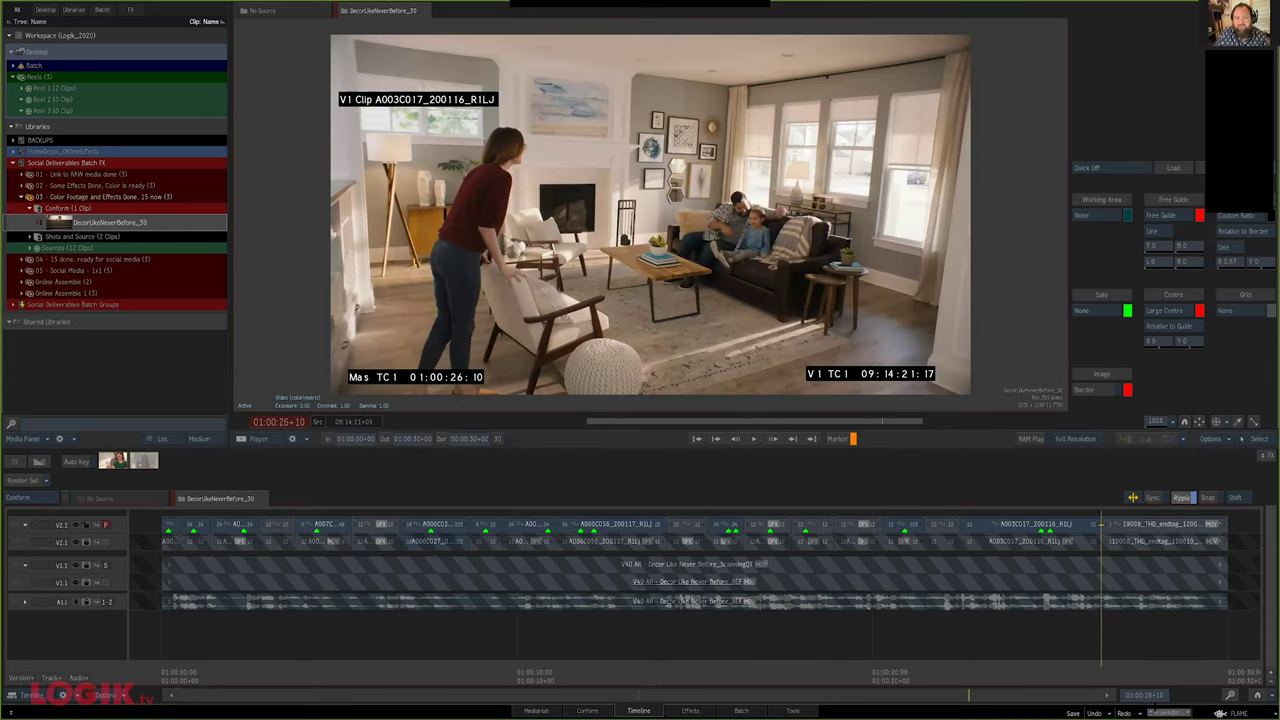
{"action": "key", "text": "Down"}
{"action": "key", "text": "Home"}
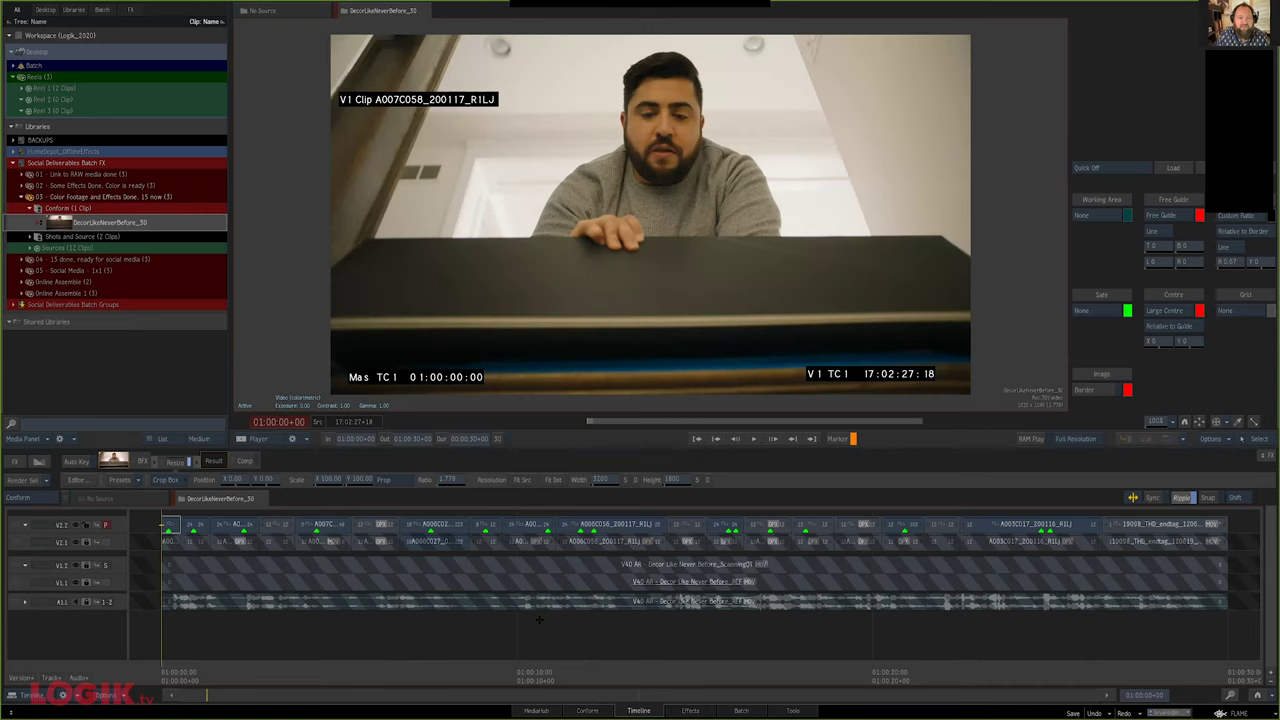
Import the 4_Delivery_Return_V4 AAF, REF and SCANNINGQT files from the 20.01.30.1525 prep folder into the 03 Conform folder
{"action": "key", "text": "alt+1"}
{"action": "left_click", "coordinate": [393, 36]}
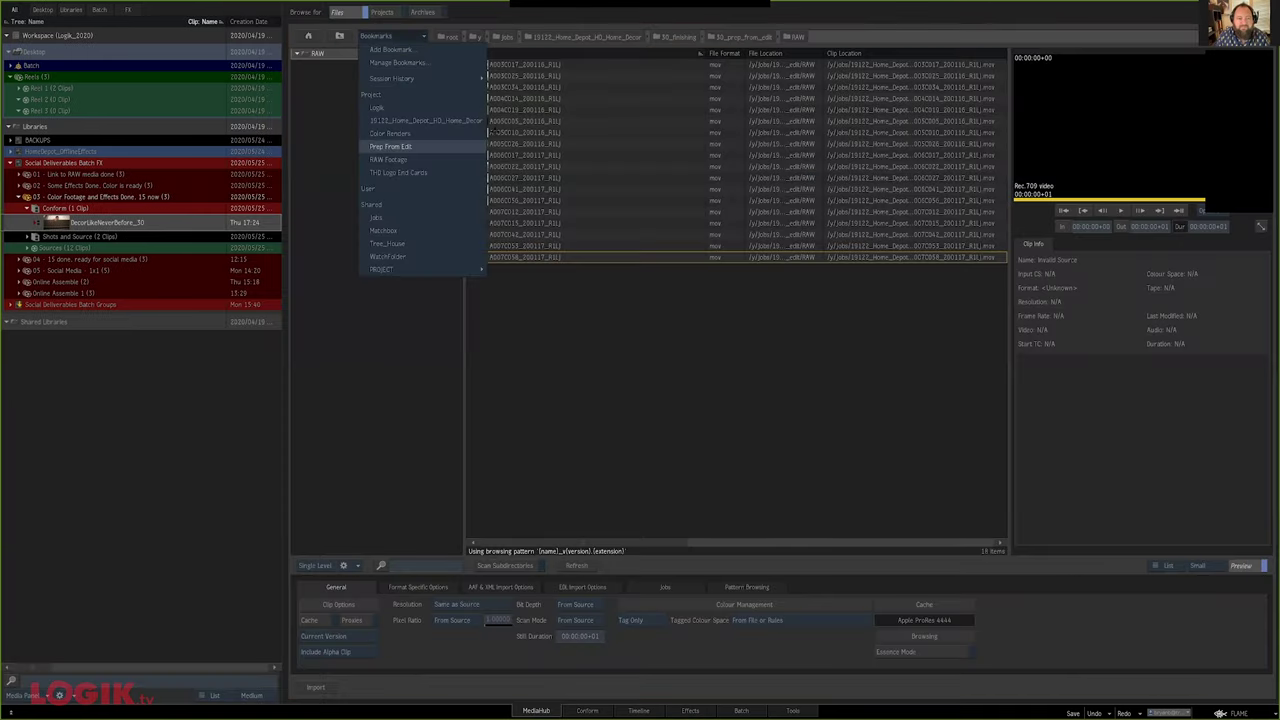
{"action": "left_click", "coordinate": [430, 146]}
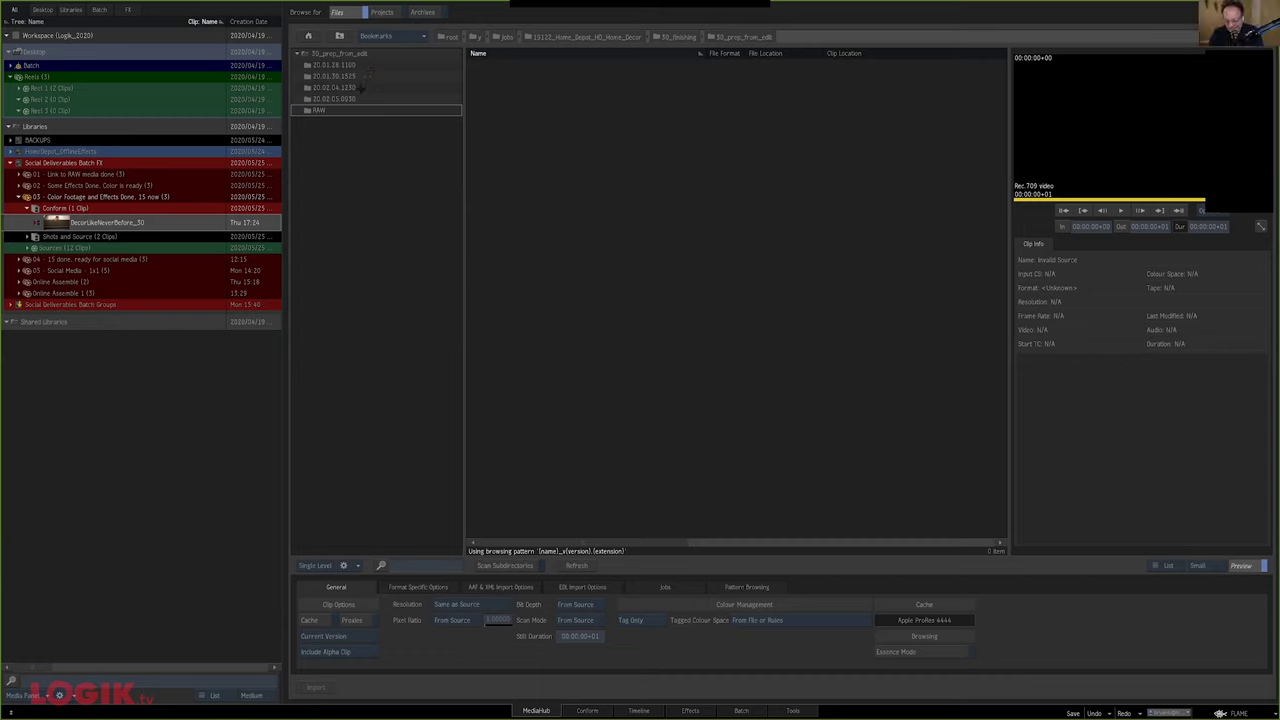
{"action": "double_click", "coordinate": [360, 88]}
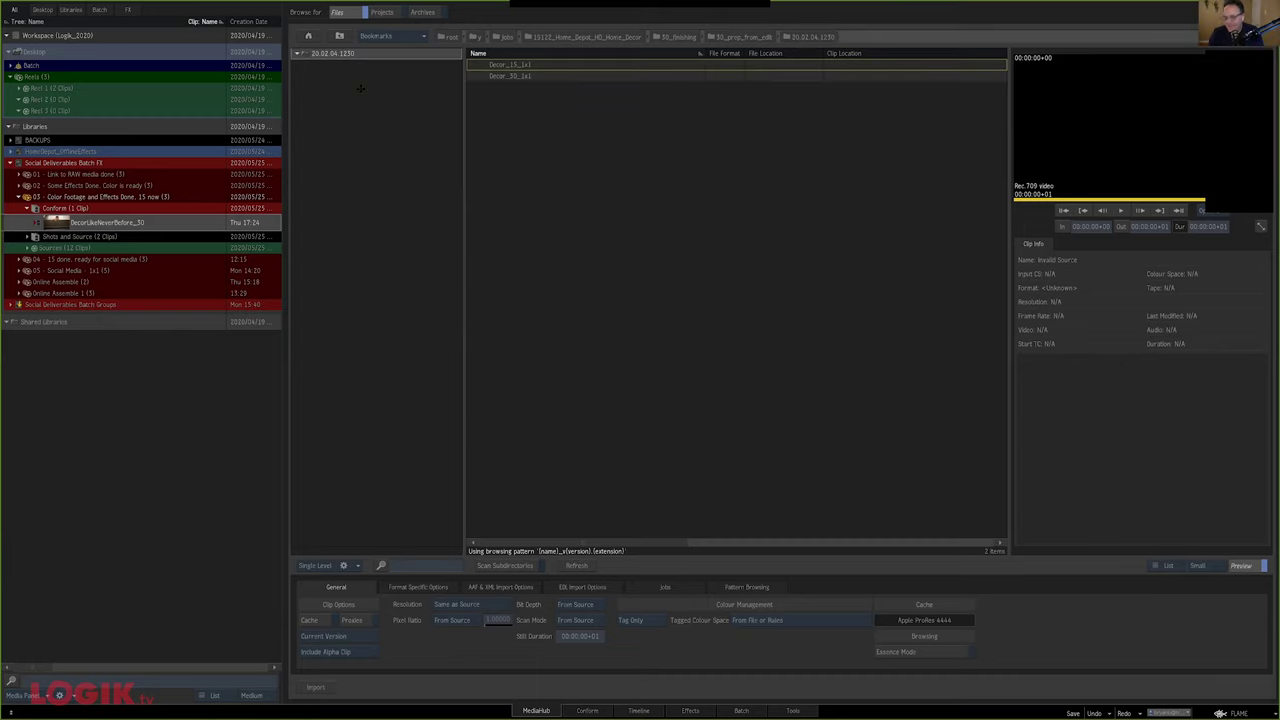
{"action": "left_click", "coordinate": [341, 36]}
{"action": "double_click", "coordinate": [378, 76]}
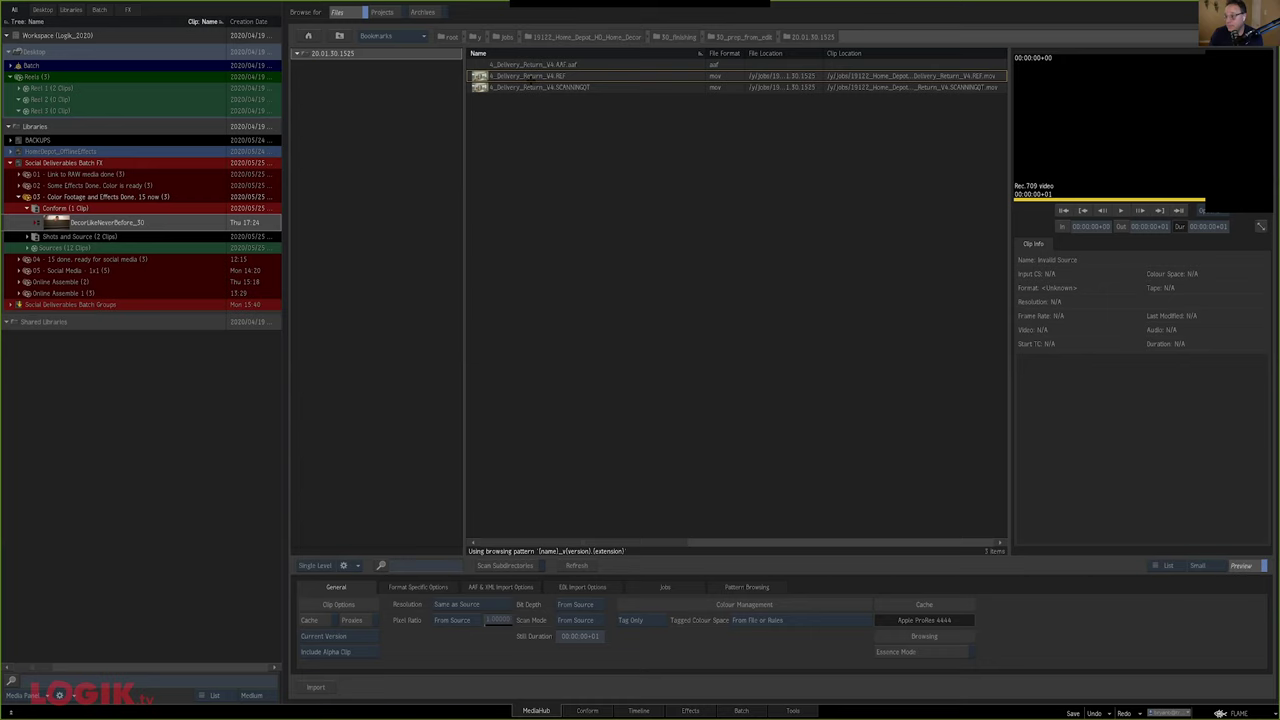
{"action": "key", "text": "ctrl+a"}
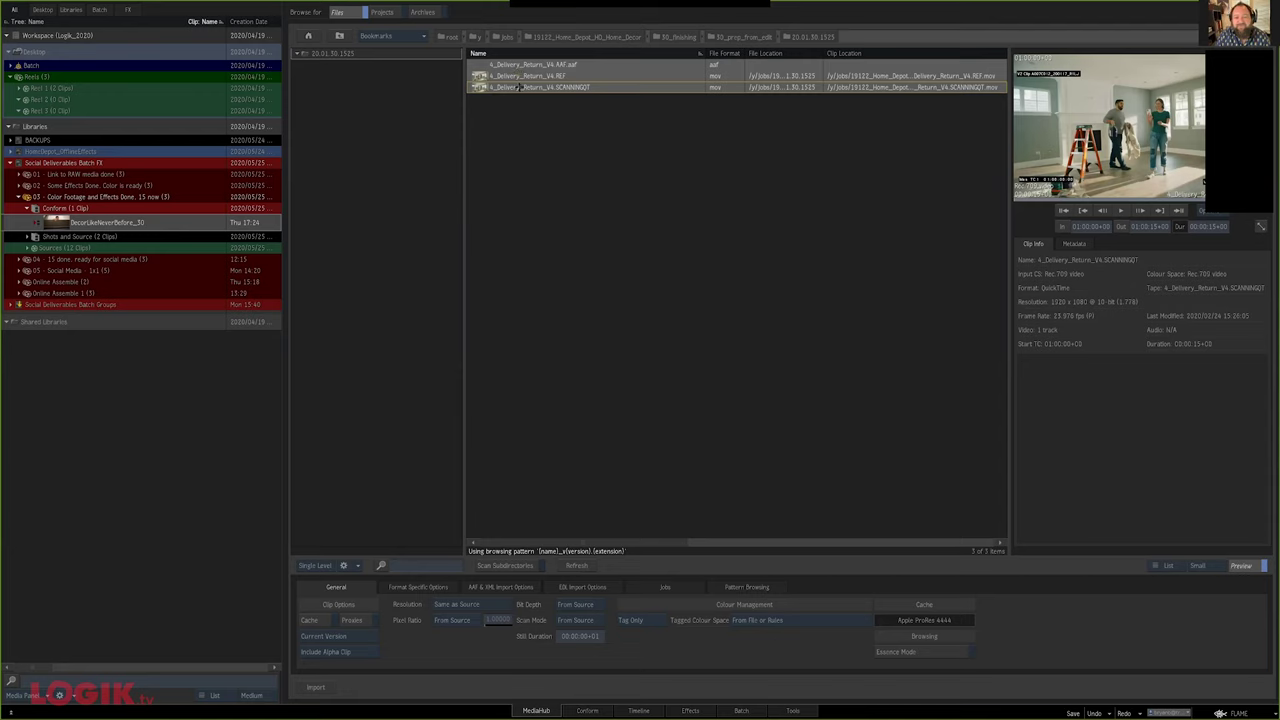
{"action": "left_click_drag", "start_coordinate": [517, 87], "coordinate": [92, 208]}
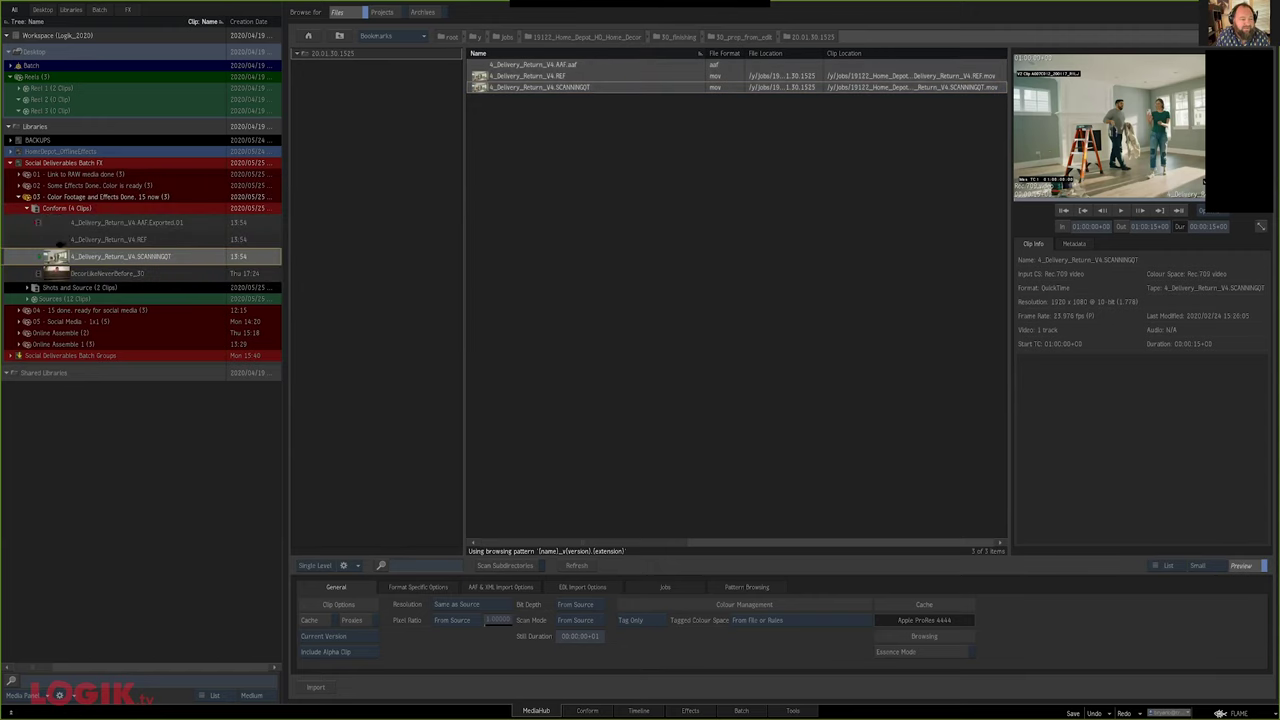
Open the 4_Delivery_Return_V4.REF clip as a sequence in the timeline
{"action": "right_click", "coordinate": [60, 243]}
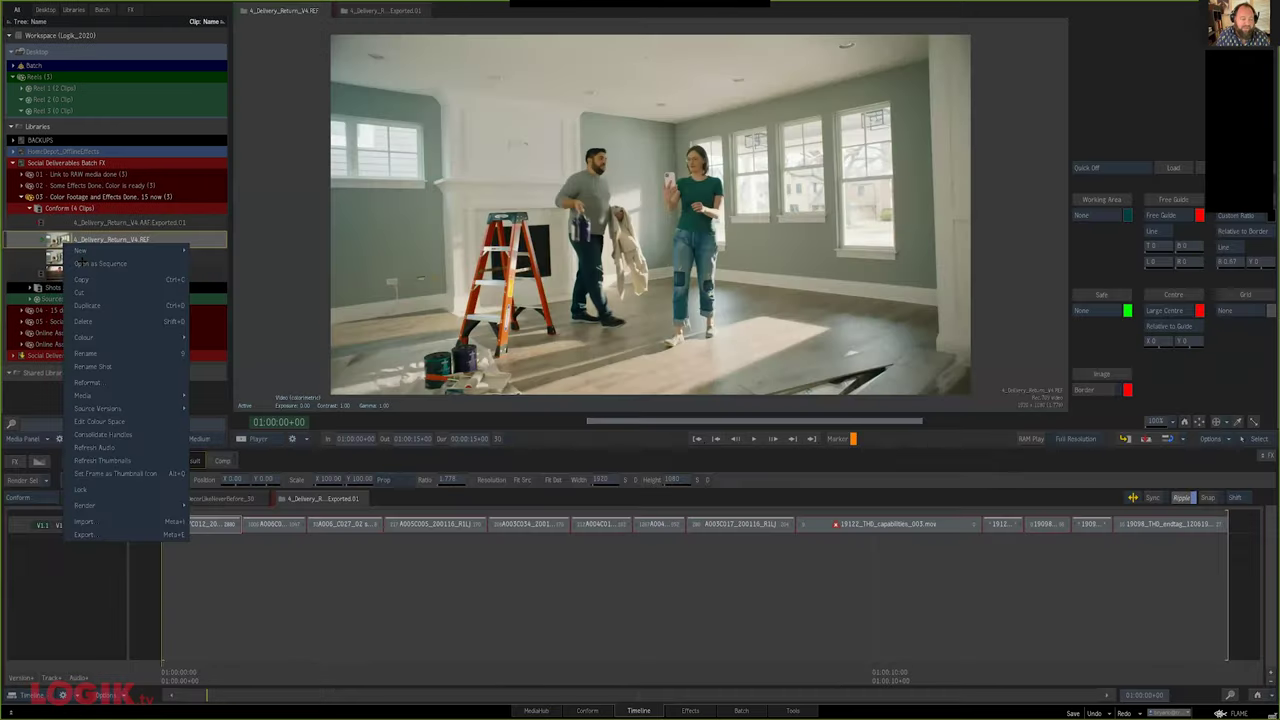
{"action": "left_click", "coordinate": [82, 260]}
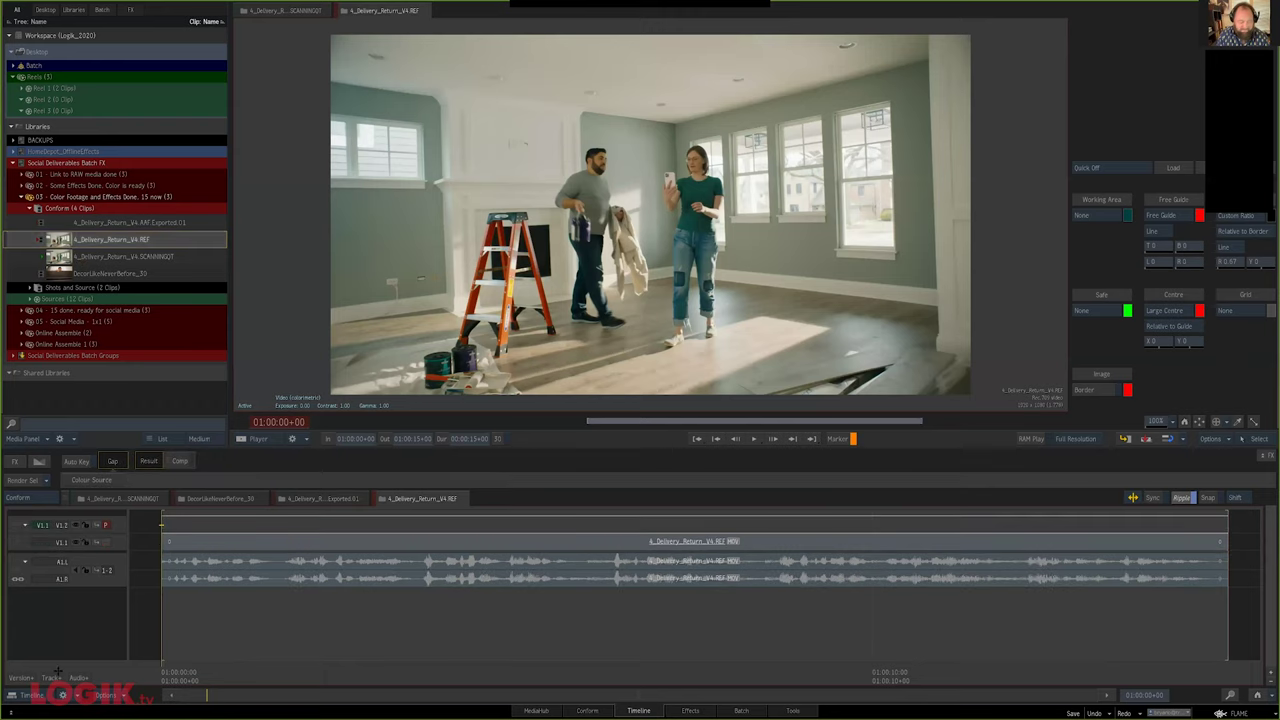
Stack the 4_Delivery_Return_V4 SCANNINGQT clip and AAF edit on tracks above the REF clip, and delete both source clips from the Conform folder
{"action": "double_click", "coordinate": [68, 258]}
{"action": "key", "text": "F10"}
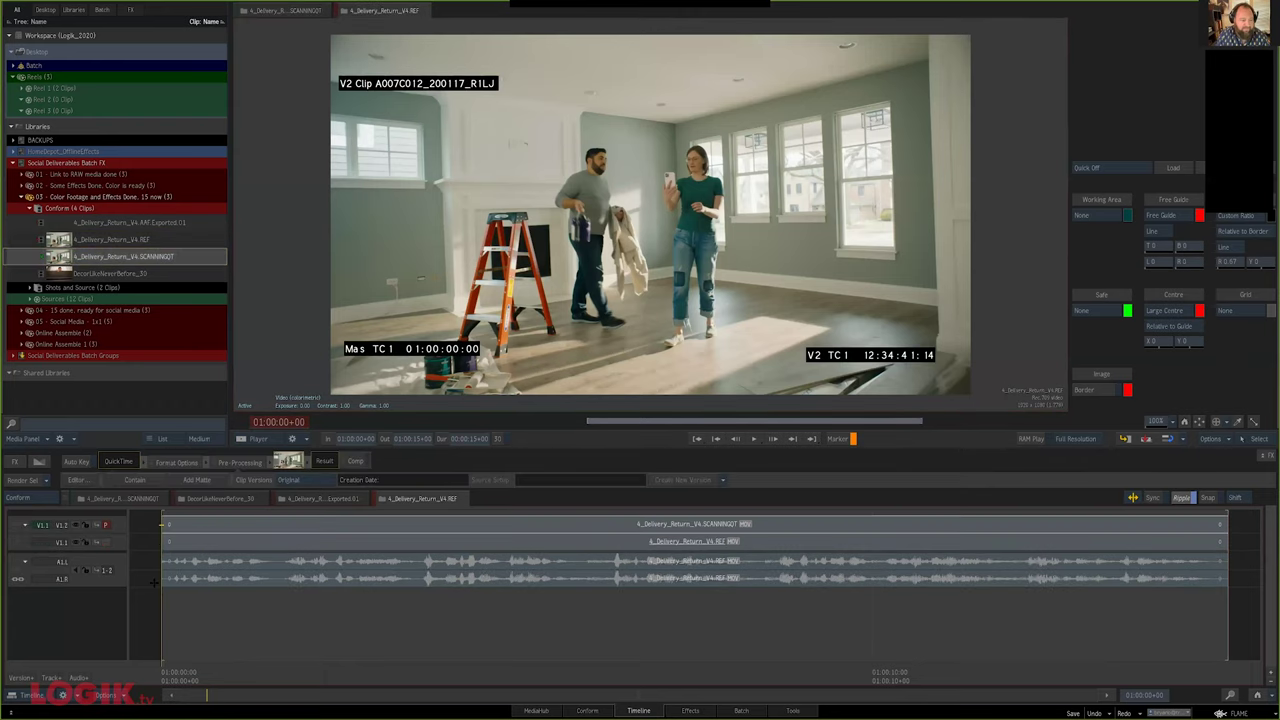
{"action": "left_click", "coordinate": [21, 678]}
{"action": "double_click", "coordinate": [129, 223]}
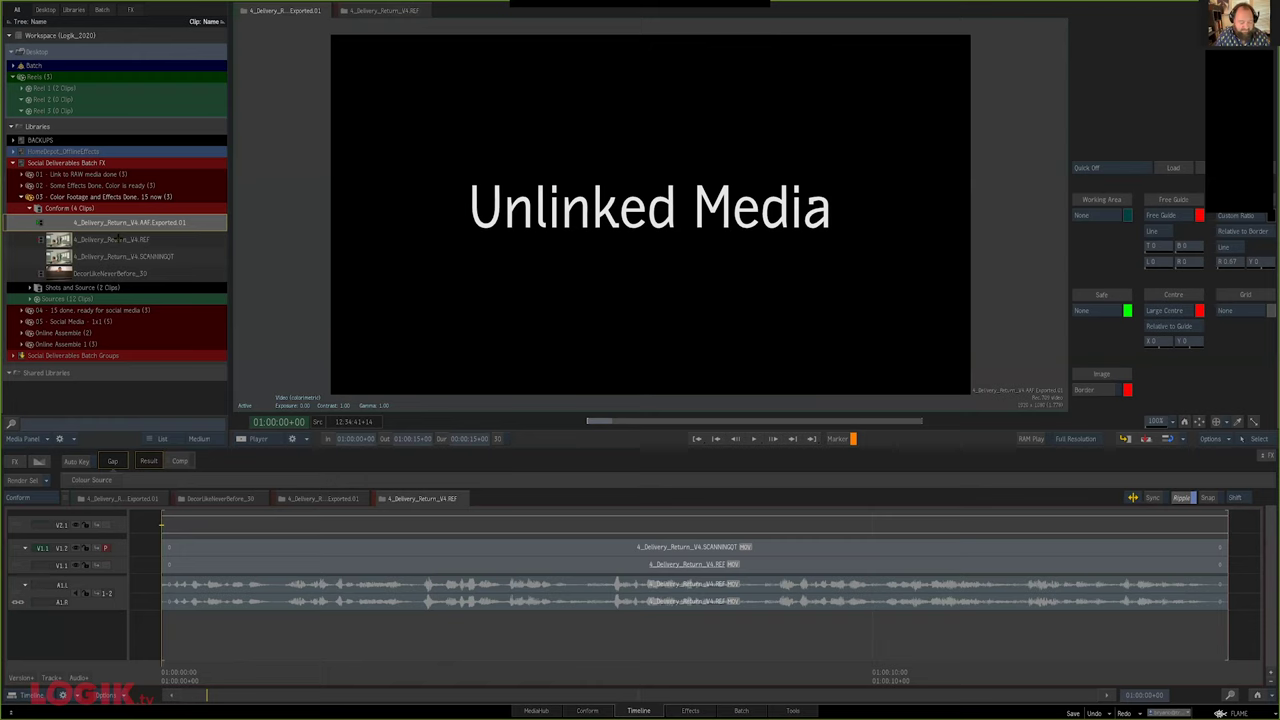
{"action": "left_click", "coordinate": [47, 526]}
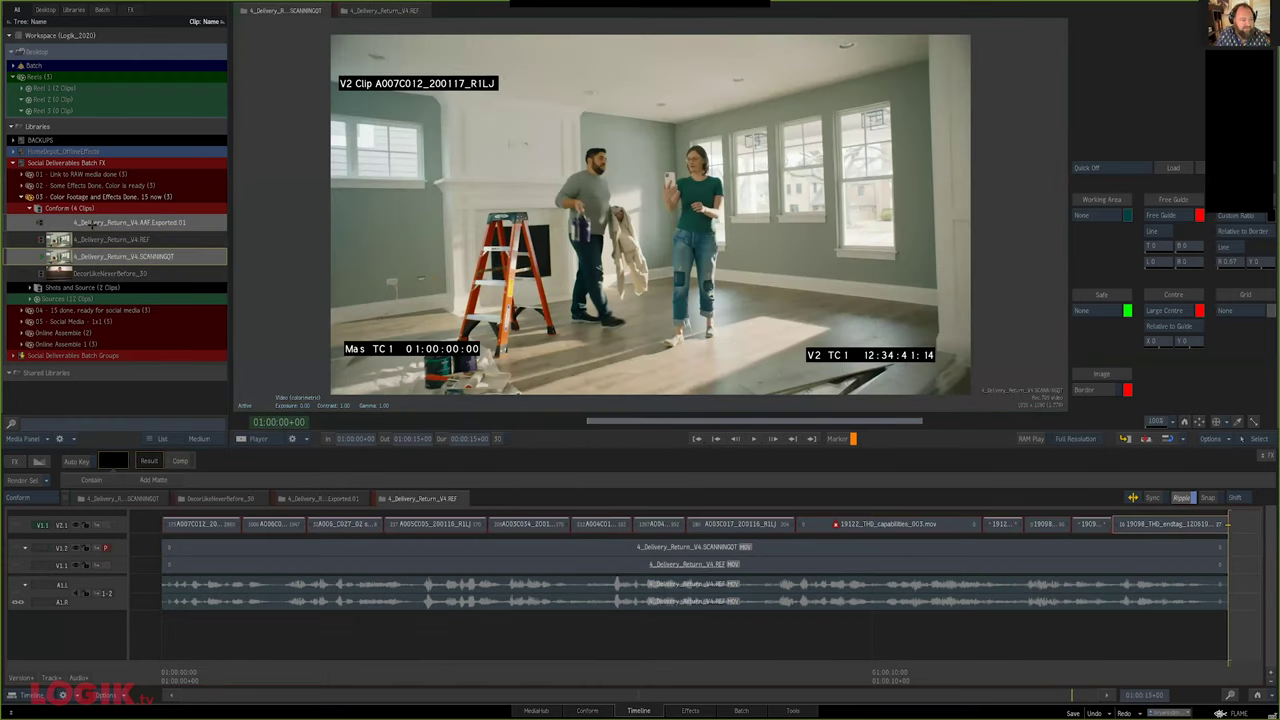
{"action": "key", "text": "Delete"}
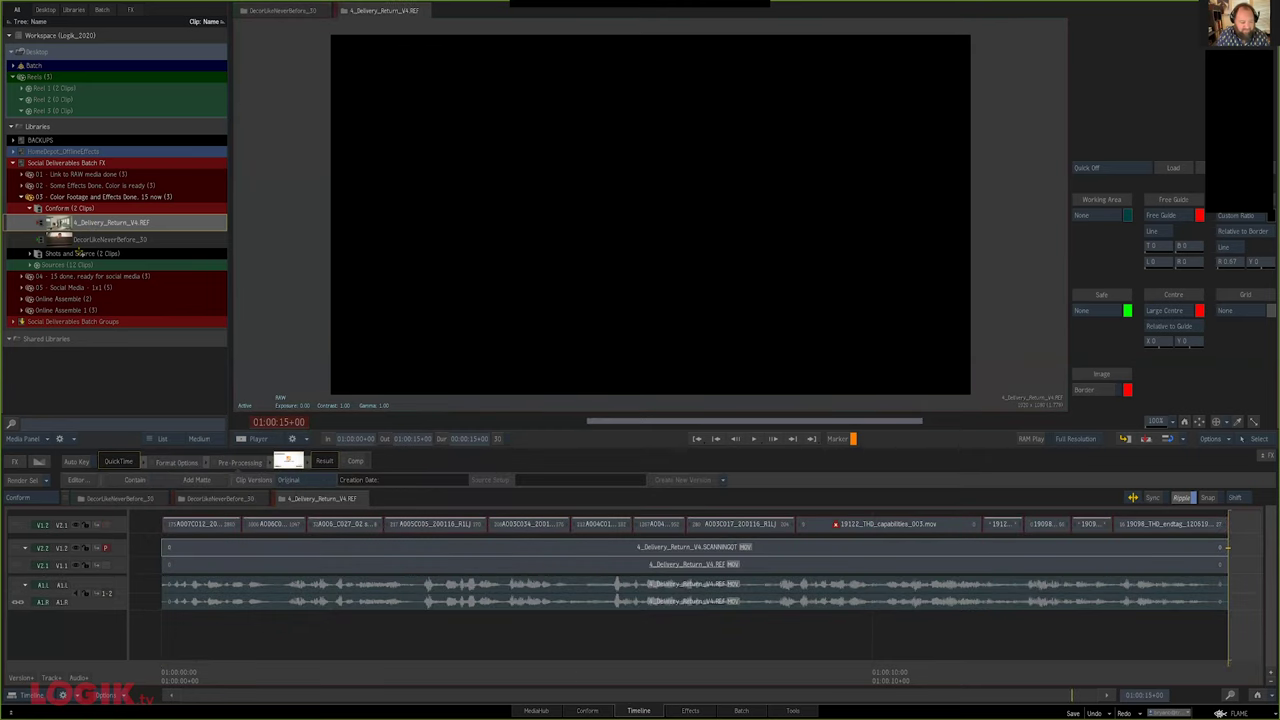
Return to the sequence's first frame, lock the REF, SCANNINGQT and audio tracks, and collapse the stereo audio track
{"action": "key", "text": "Home"}
{"action": "left_click_drag", "start_coordinate": [86, 565], "coordinate": [85, 548]}
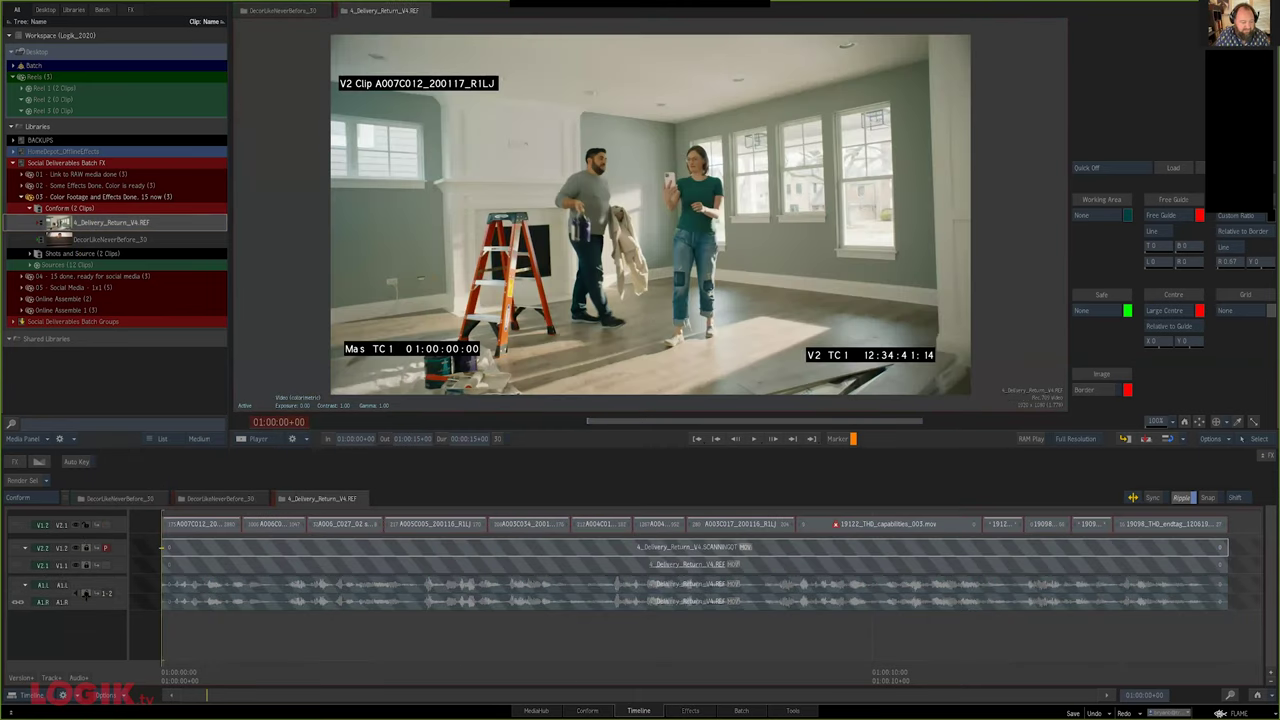
{"action": "left_click", "coordinate": [26, 585]}
Play and skim through the 4_Delivery_Return_V4.REF sequence up to the Home Depot end tag and return to its first frame
{"action": "key", "text": "space"}
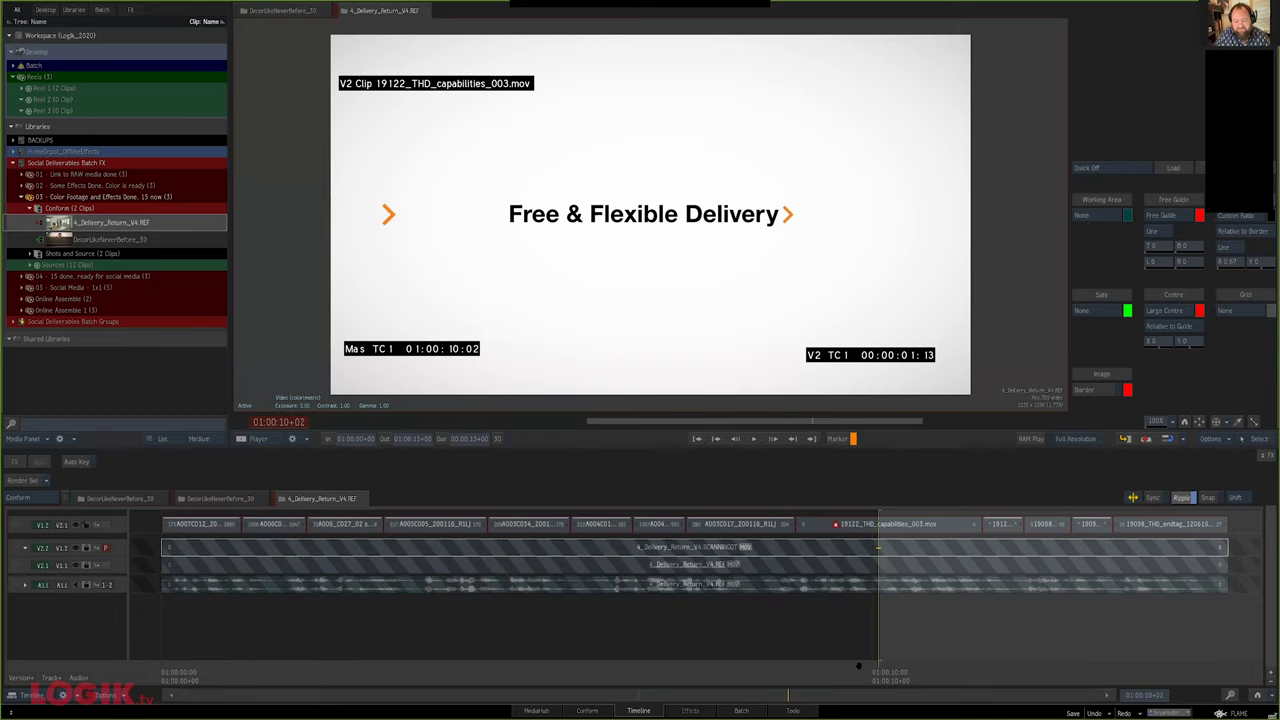
{"action": "left_click_drag", "start_coordinate": [1166, 666], "coordinate": [858, 666]}
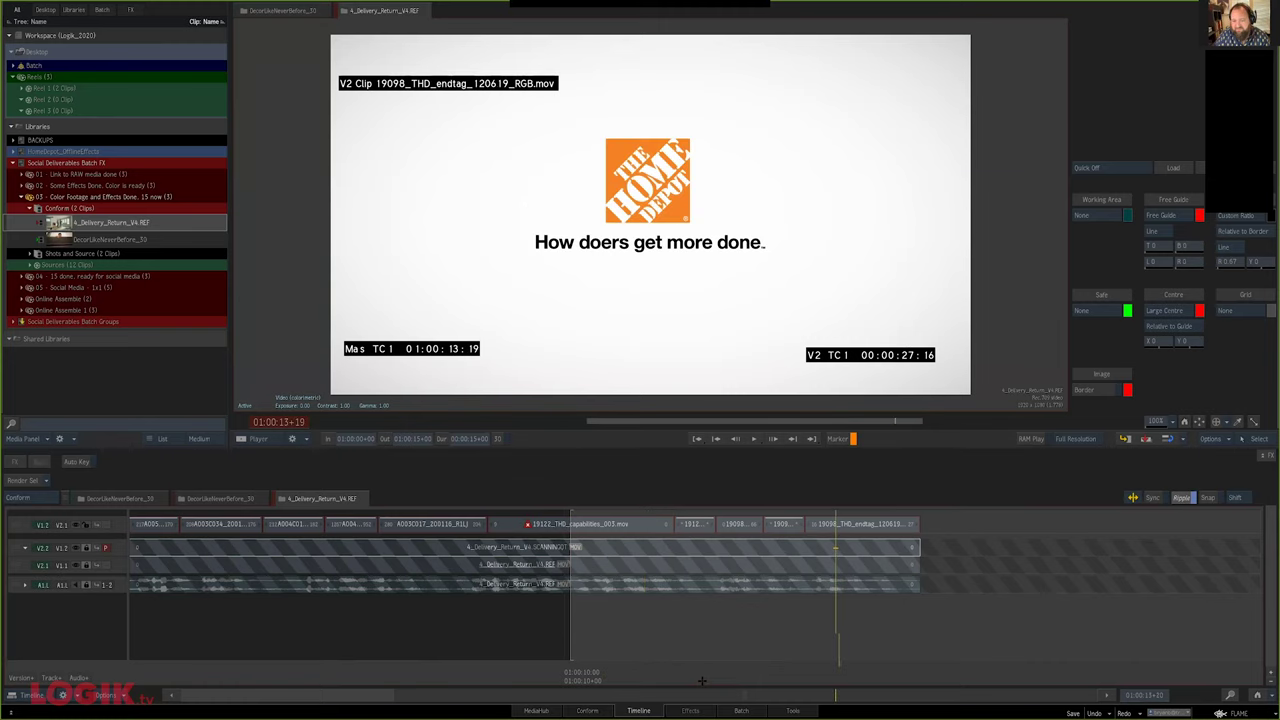
{"action": "key", "text": "space"}
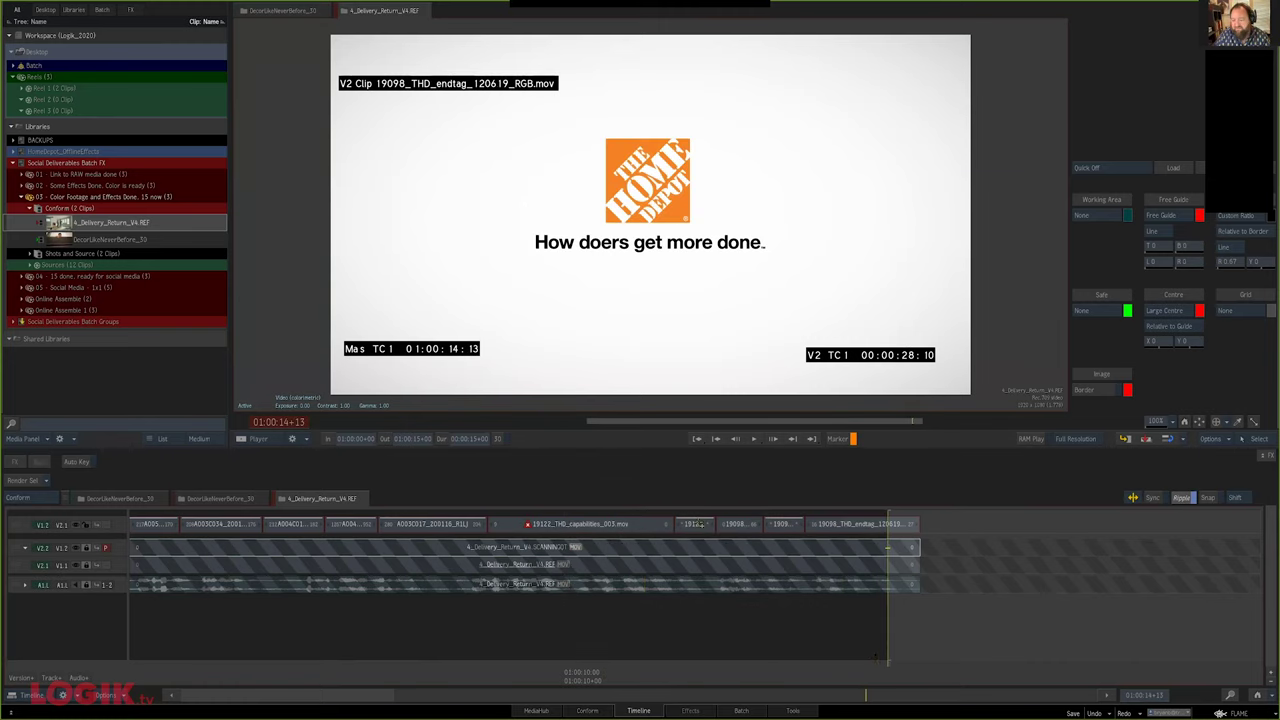
{"action": "key", "text": "Home"}
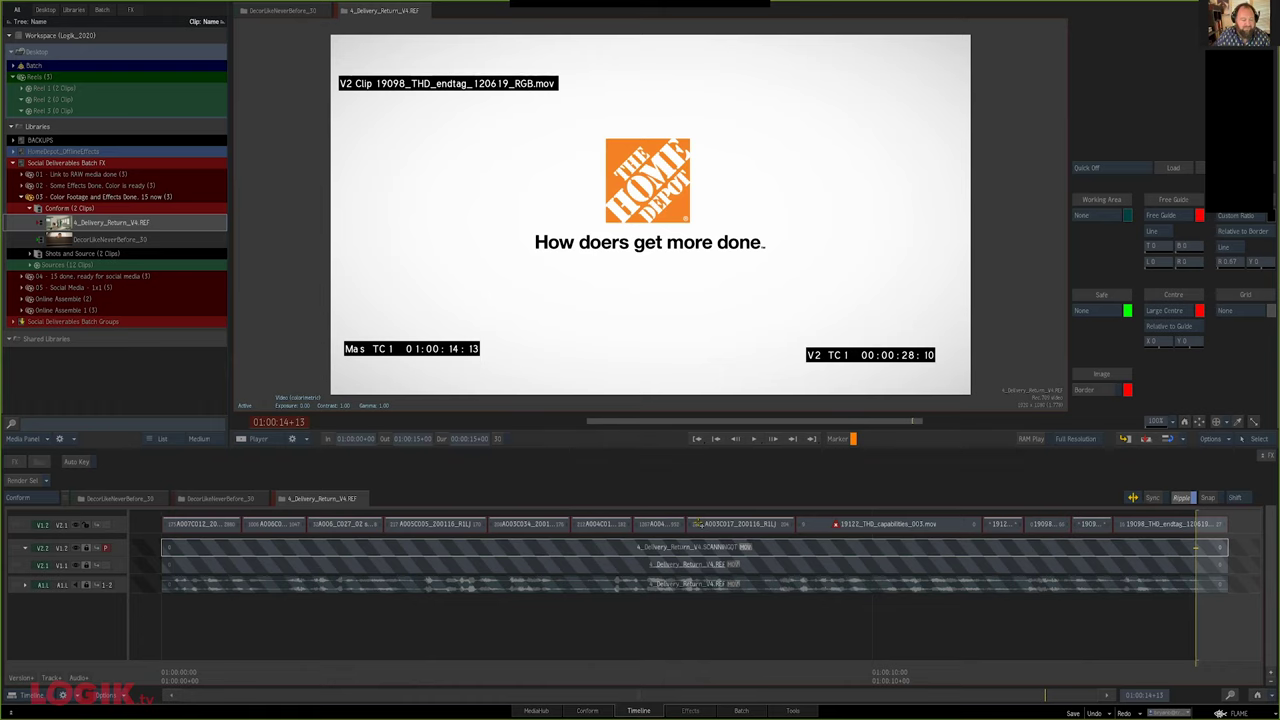
{"action": "key", "text": "Home"}
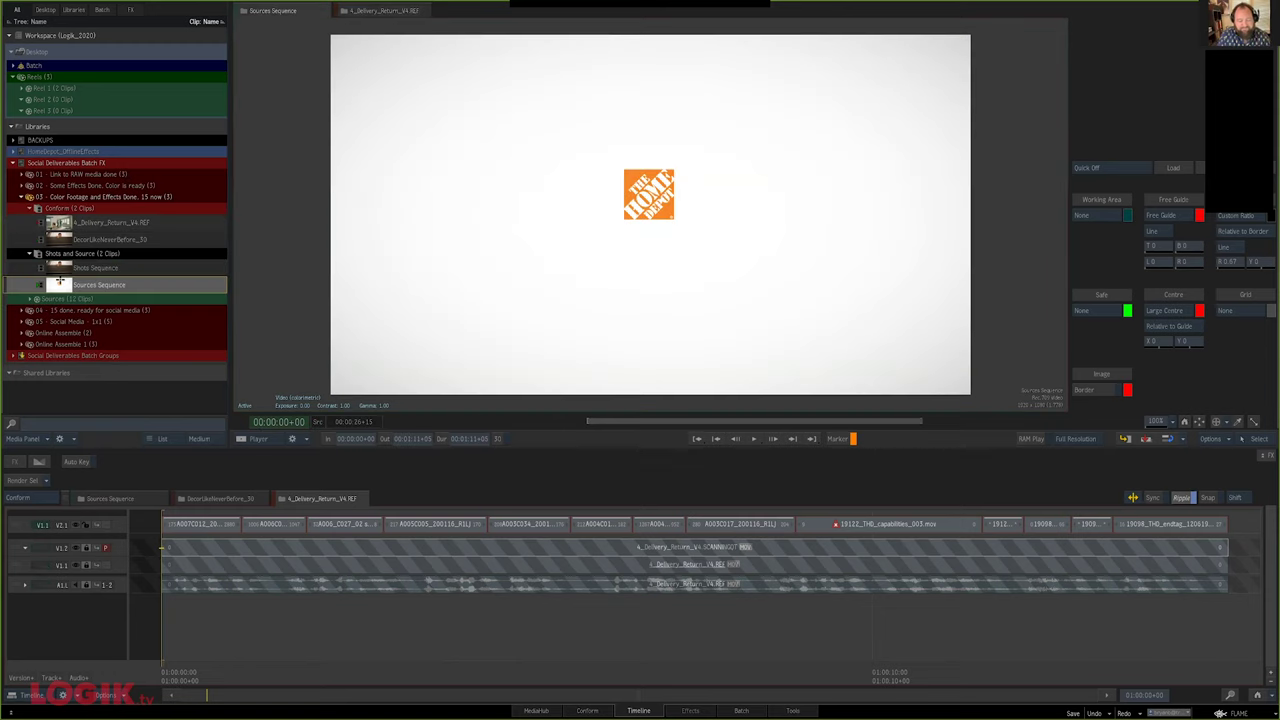
Open Sources Sequence from the Shots and Source folder and run Update Sources Sequence on it in the Conform view
{"action": "double_click", "coordinate": [60, 284]}
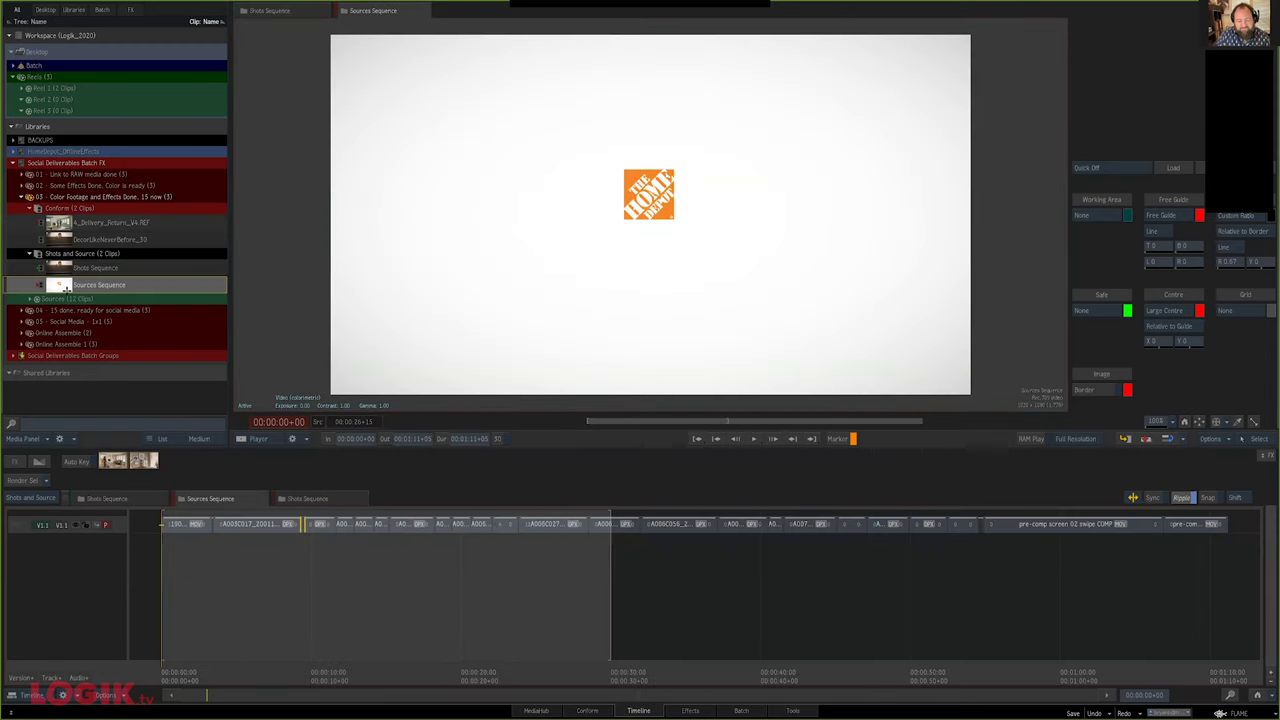
{"action": "left_click", "coordinate": [577, 711]}
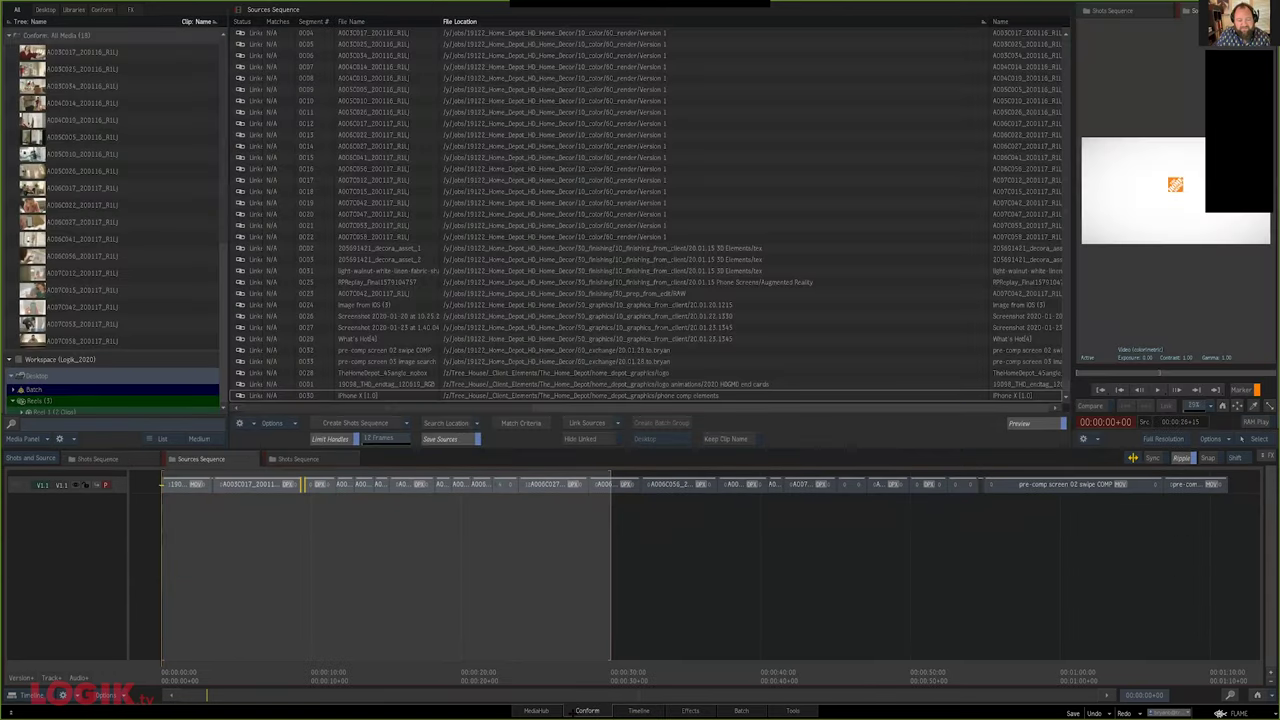
{"action": "left_click", "coordinate": [406, 422]}
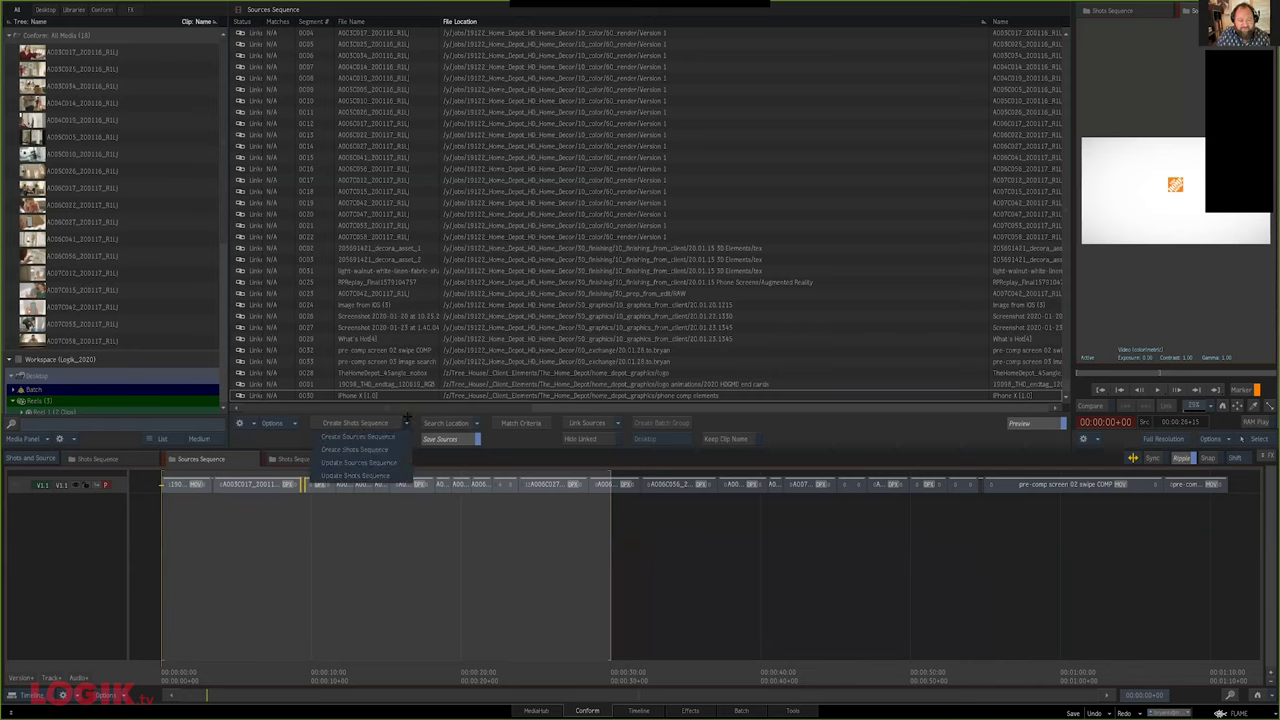
{"action": "left_click", "coordinate": [396, 462]}
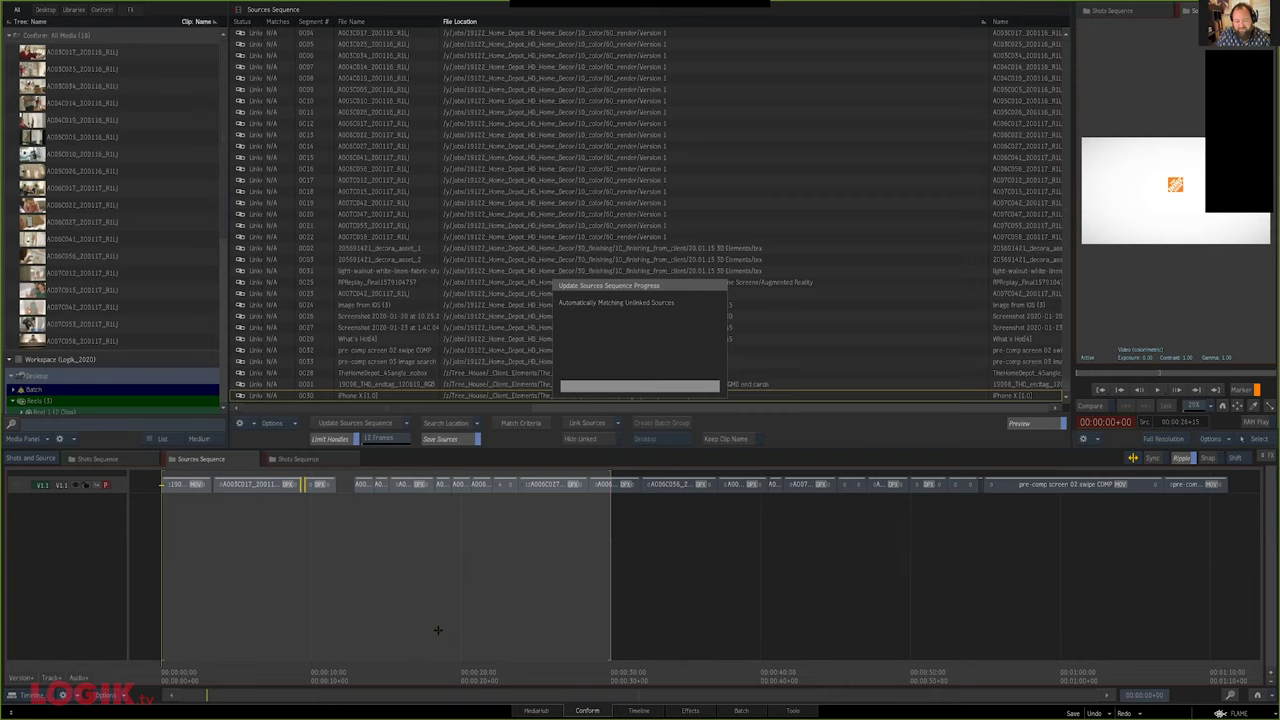
Examine the update markers along the refreshed Sources Sequence in the timeline, comparing the new segments with the extended source
{"action": "left_click", "coordinate": [388, 681]}
{"action": "left_click_drag", "start_coordinate": [388, 681], "coordinate": [205, 679]}
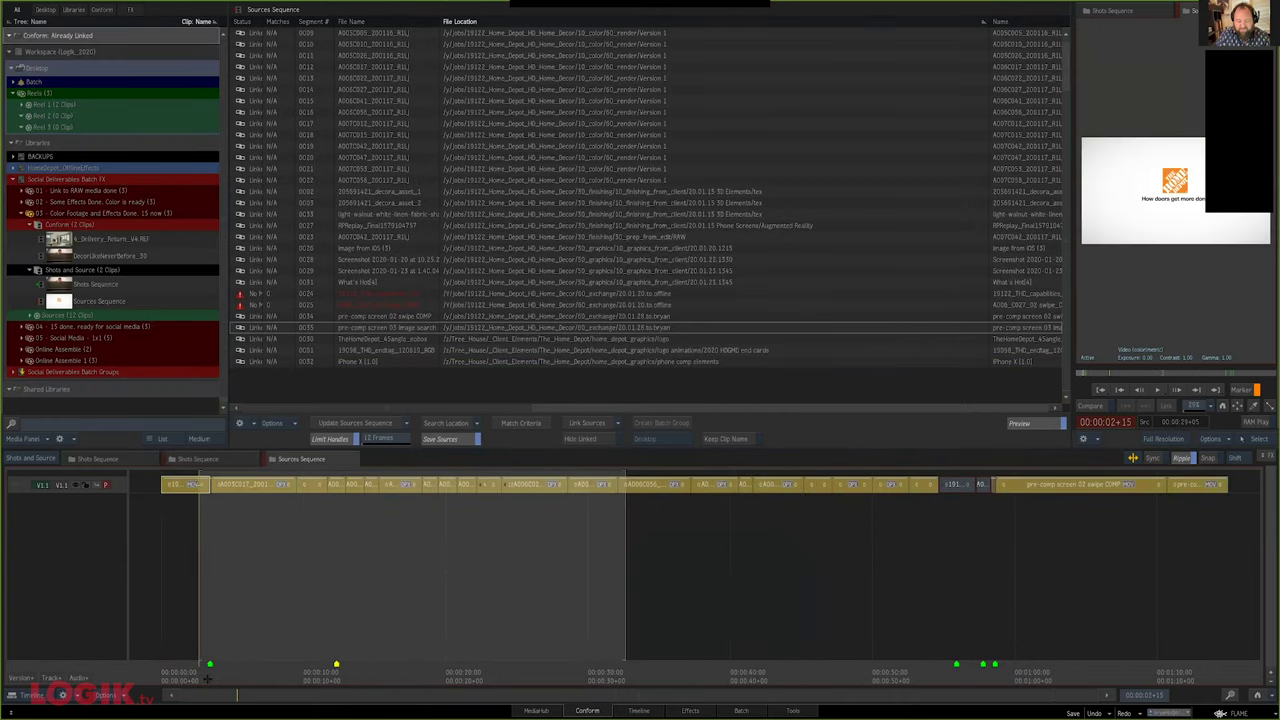
{"action": "key", "text": "shift+F3"}
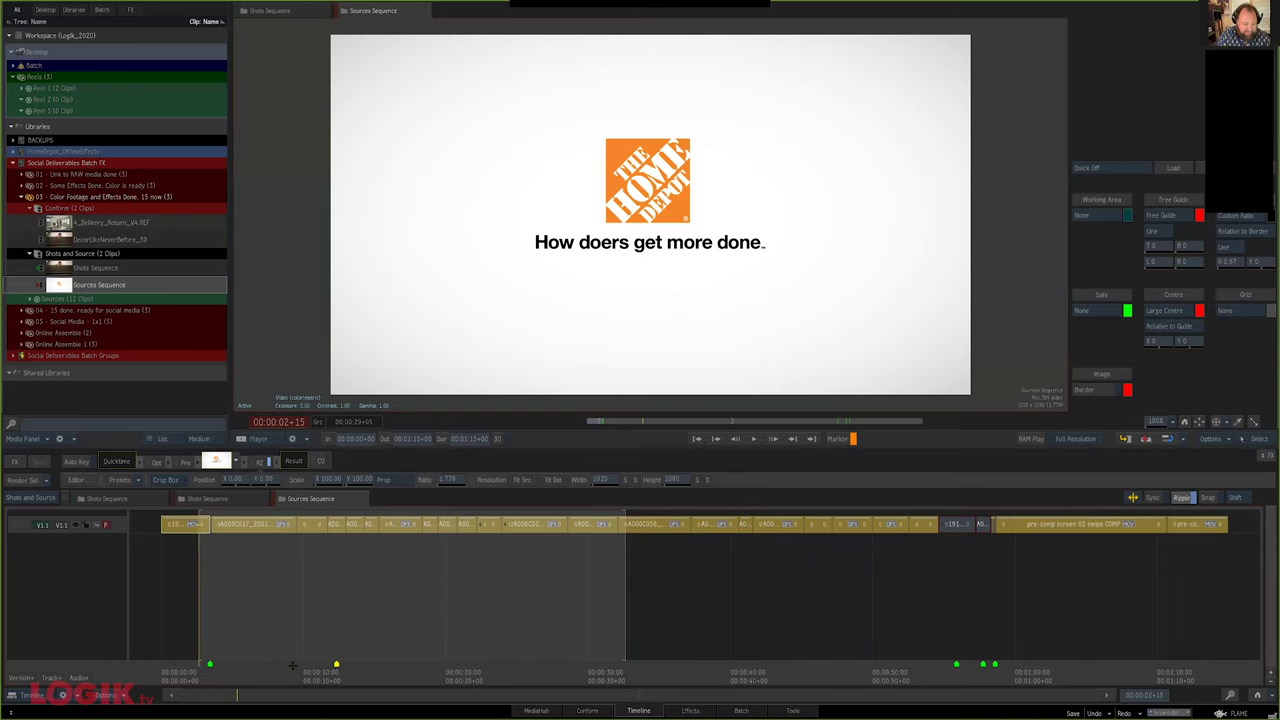
{"action": "key", "text": "shift+Down"}
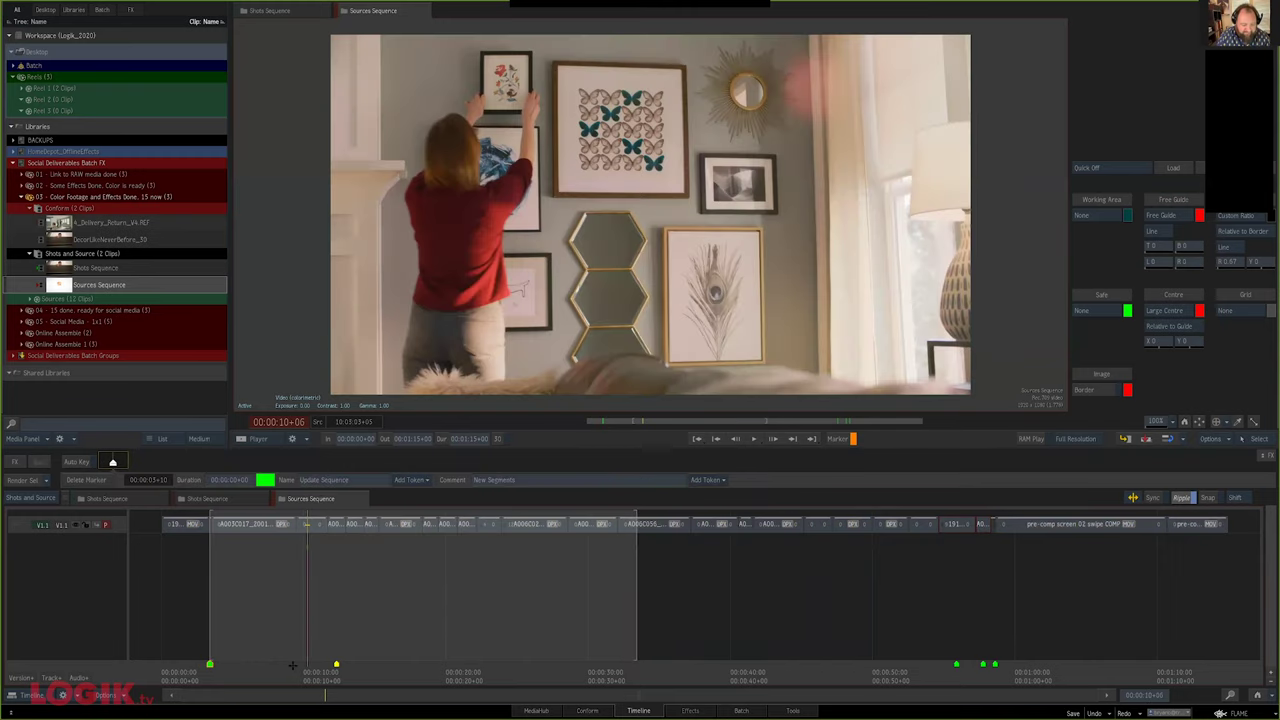
{"action": "left_click_drag", "start_coordinate": [292, 665], "coordinate": [246, 666]}
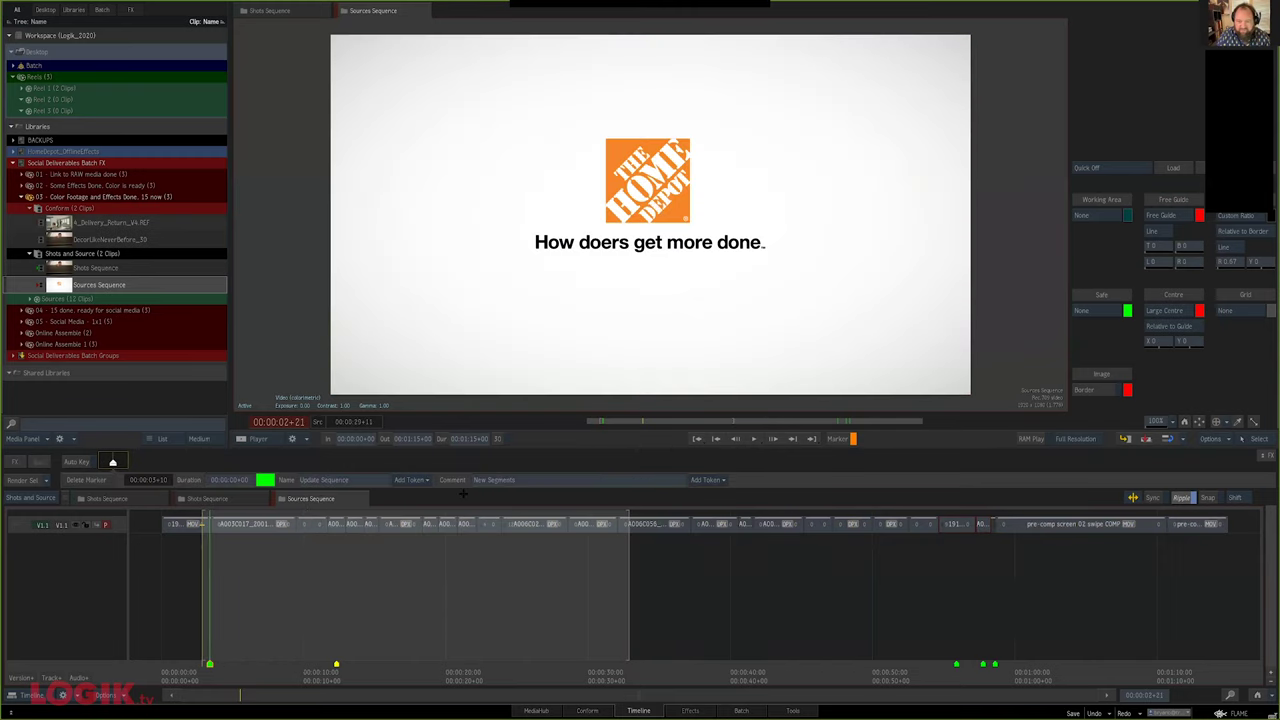
{"action": "key", "text": "shift+Down"}
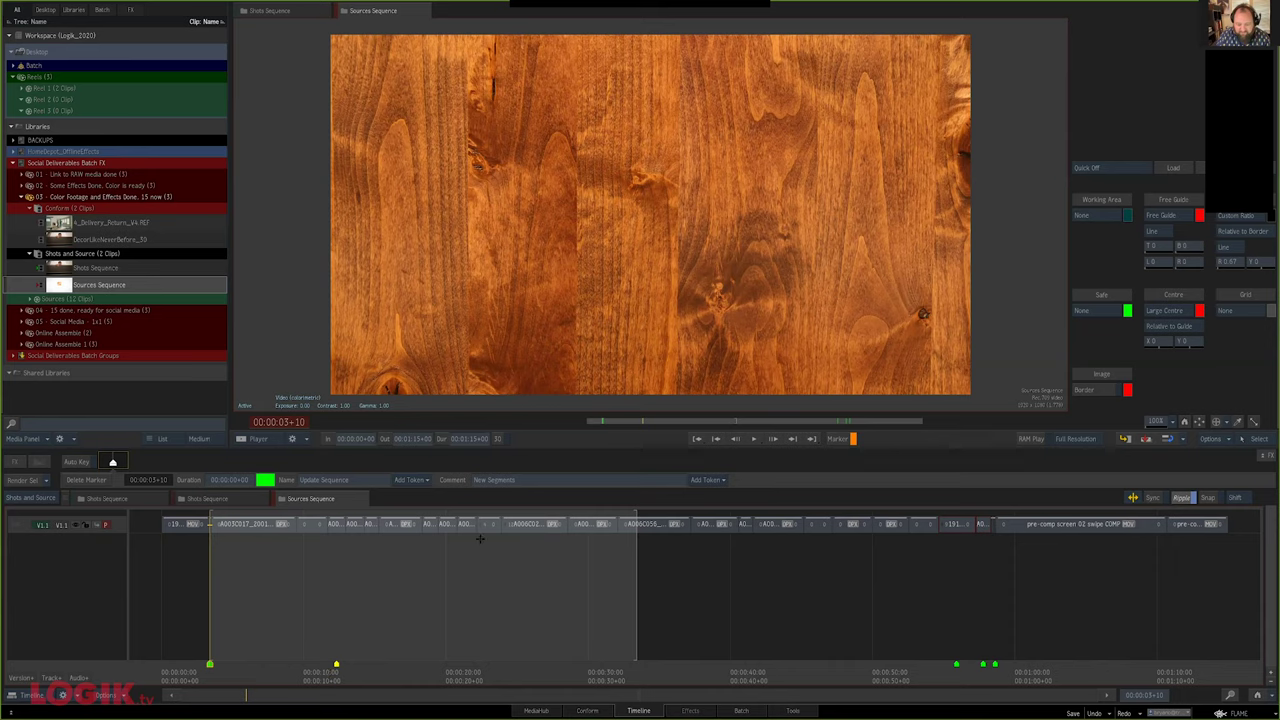
{"action": "key", "text": "shift+Down"}
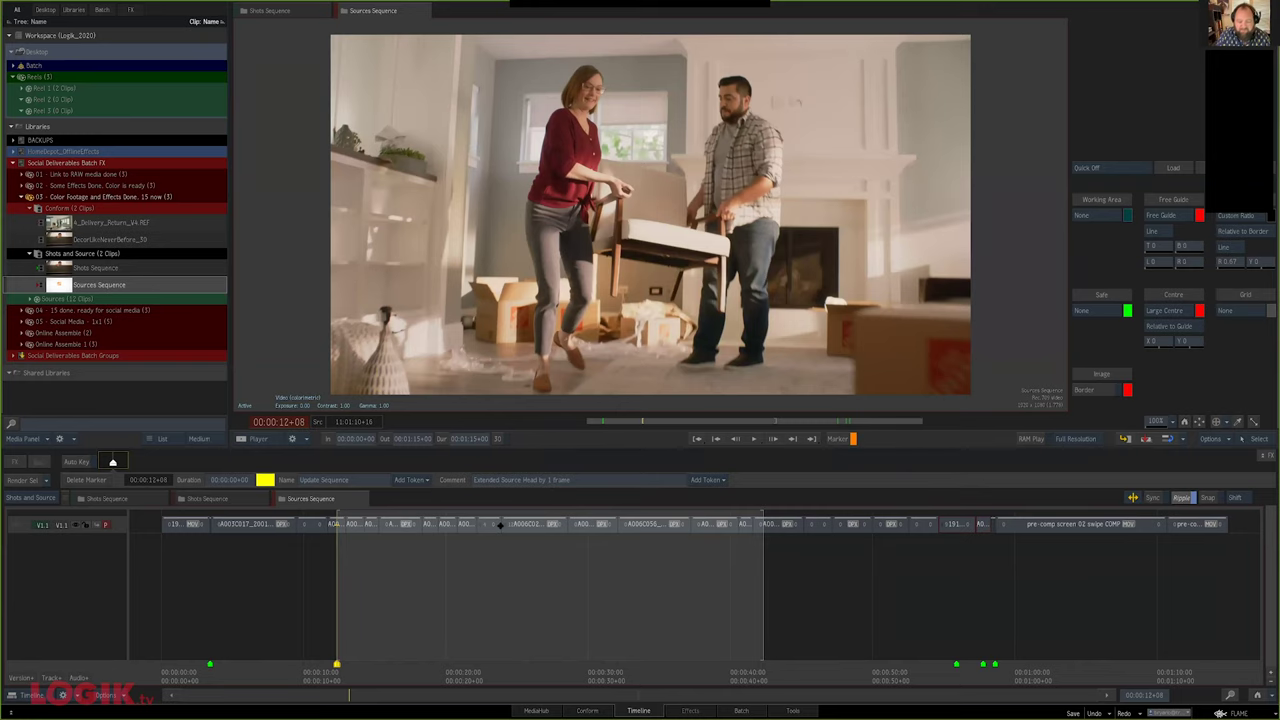
{"action": "left_click_drag", "start_coordinate": [500, 526], "coordinate": [384, 624]}
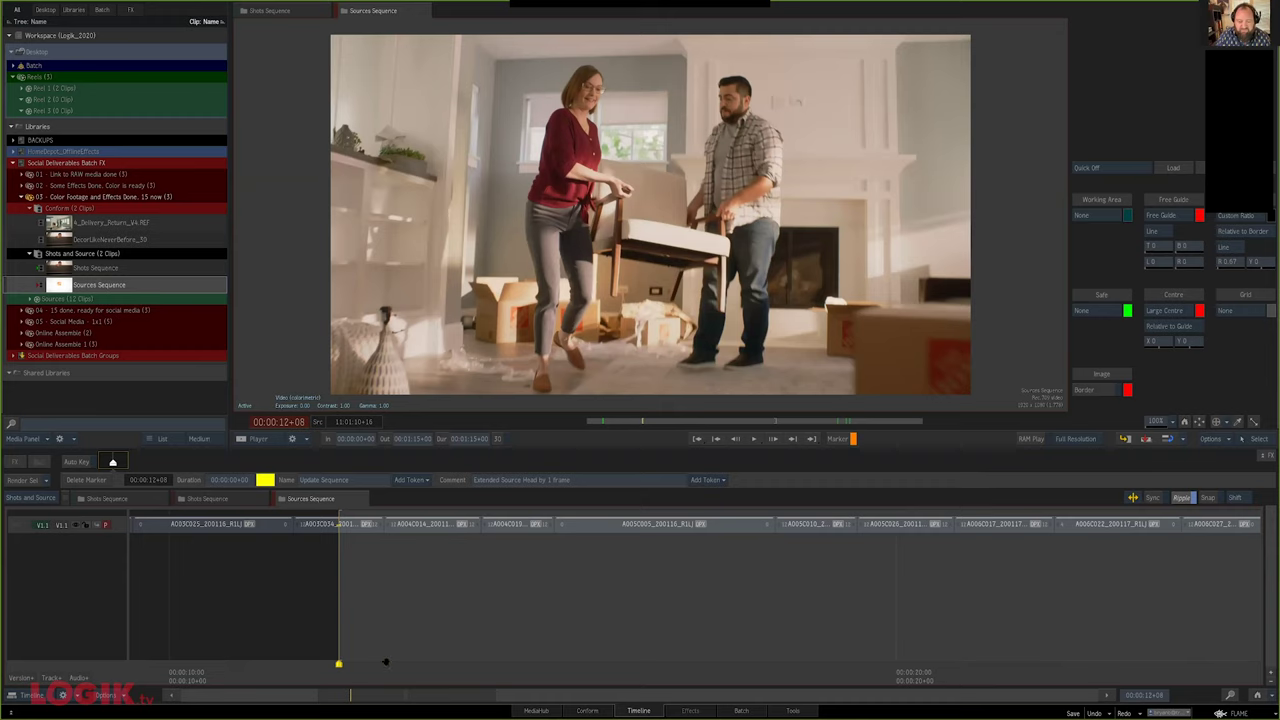
{"action": "key", "text": "shift+Down"}
{"action": "left_click_drag", "start_coordinate": [664, 622], "coordinate": [358, 620]}
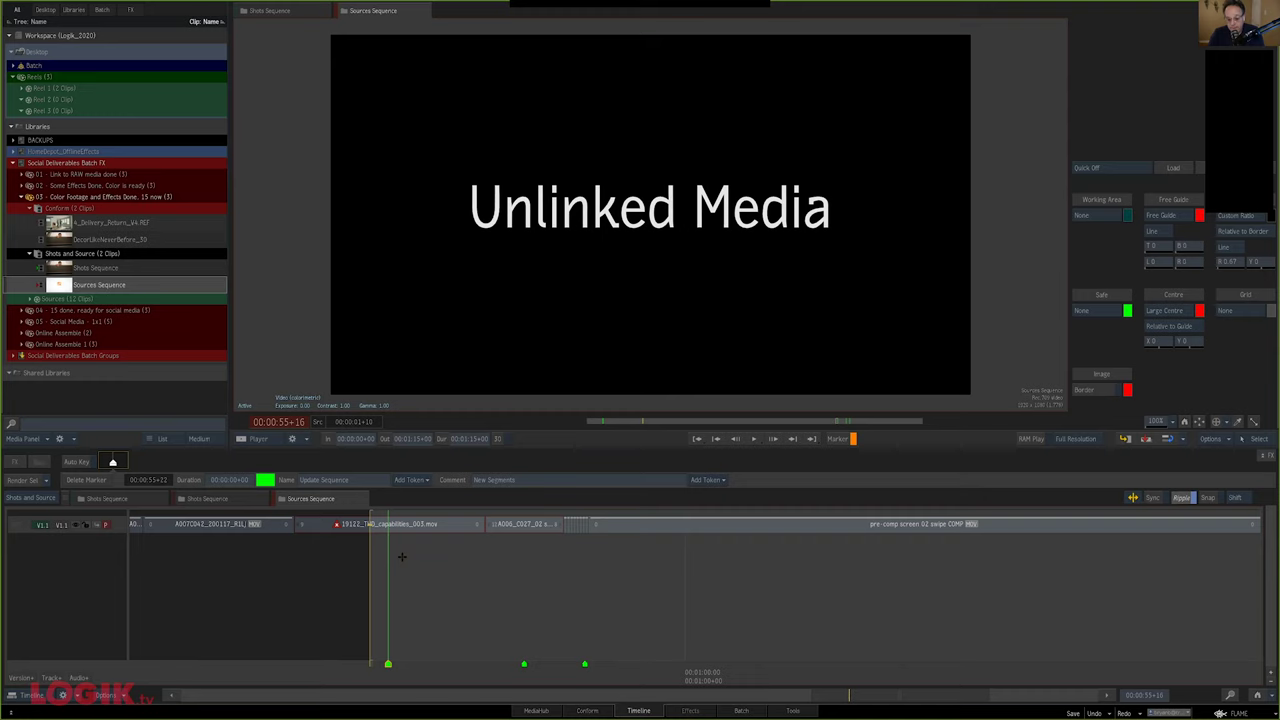
Revisit the yellow source-extension marker in Sources Sequence and inspect the A003C034 segment beside it up close
{"action": "key", "text": "Home"}
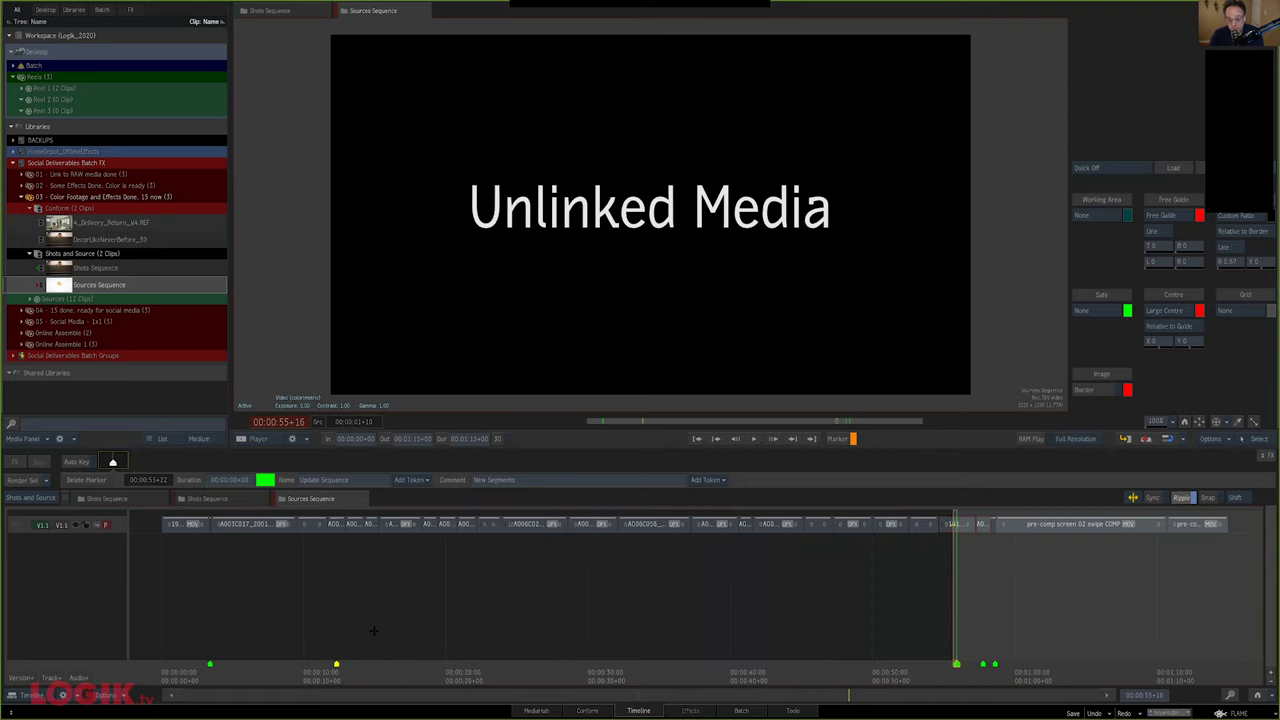
{"action": "key", "text": "Up"}
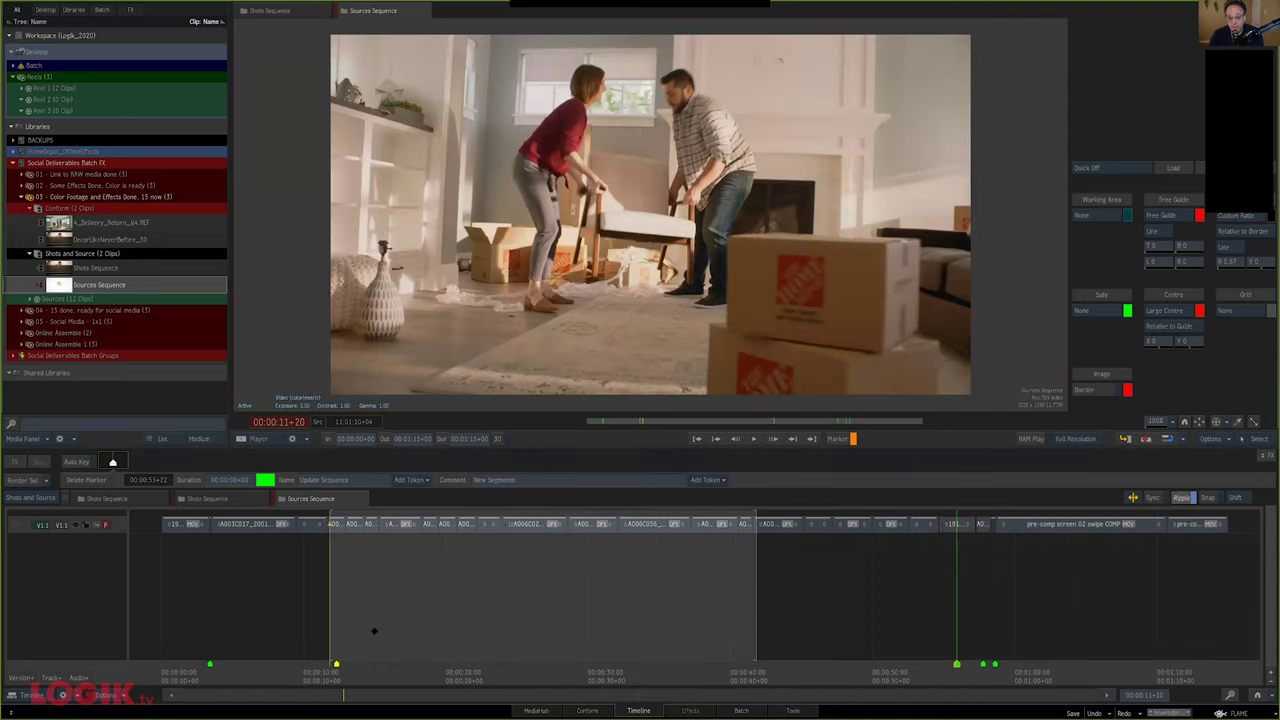
{"action": "left_click_drag", "start_coordinate": [374, 631], "coordinate": [413, 489]}
{"action": "key", "text": "ctrl+equal"}
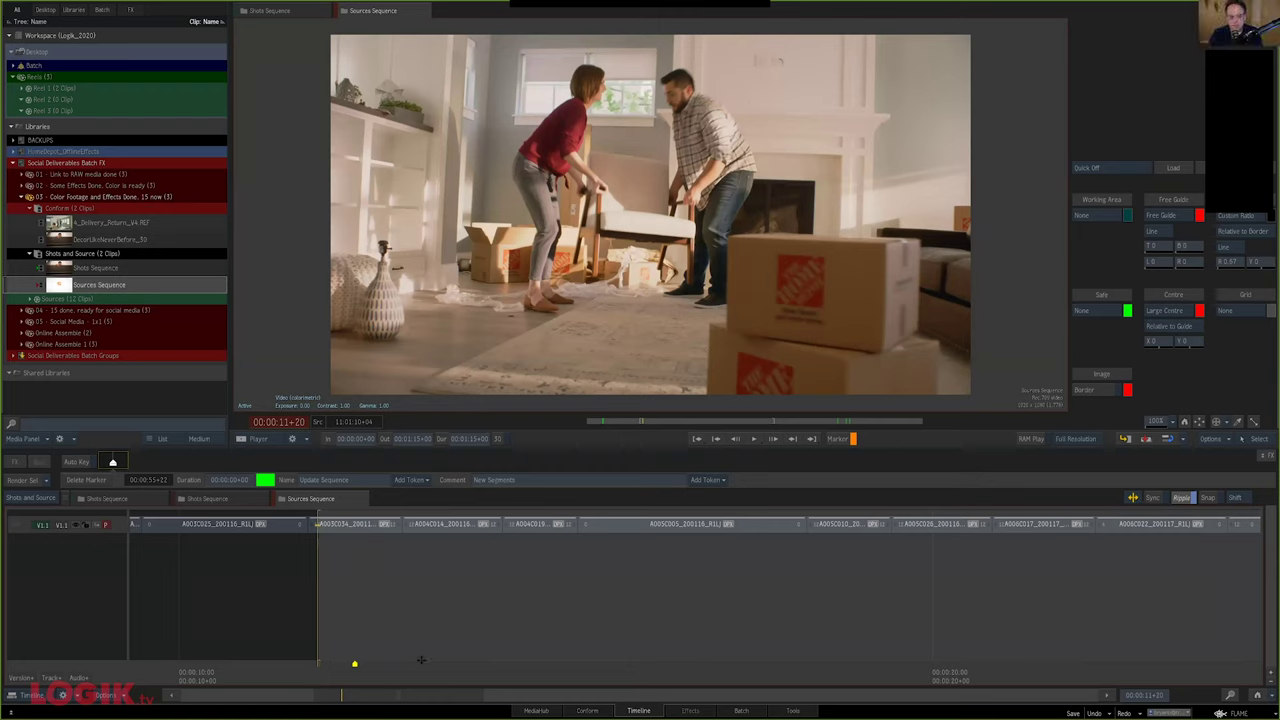
Inspect the unlinked 19122_THD_capabilities_003.mov segment and its new-segment marker near the end of Sources Sequence
{"action": "scroll", "coordinate": [422, 660], "scroll_direction": "right", "scroll_amount": 5}
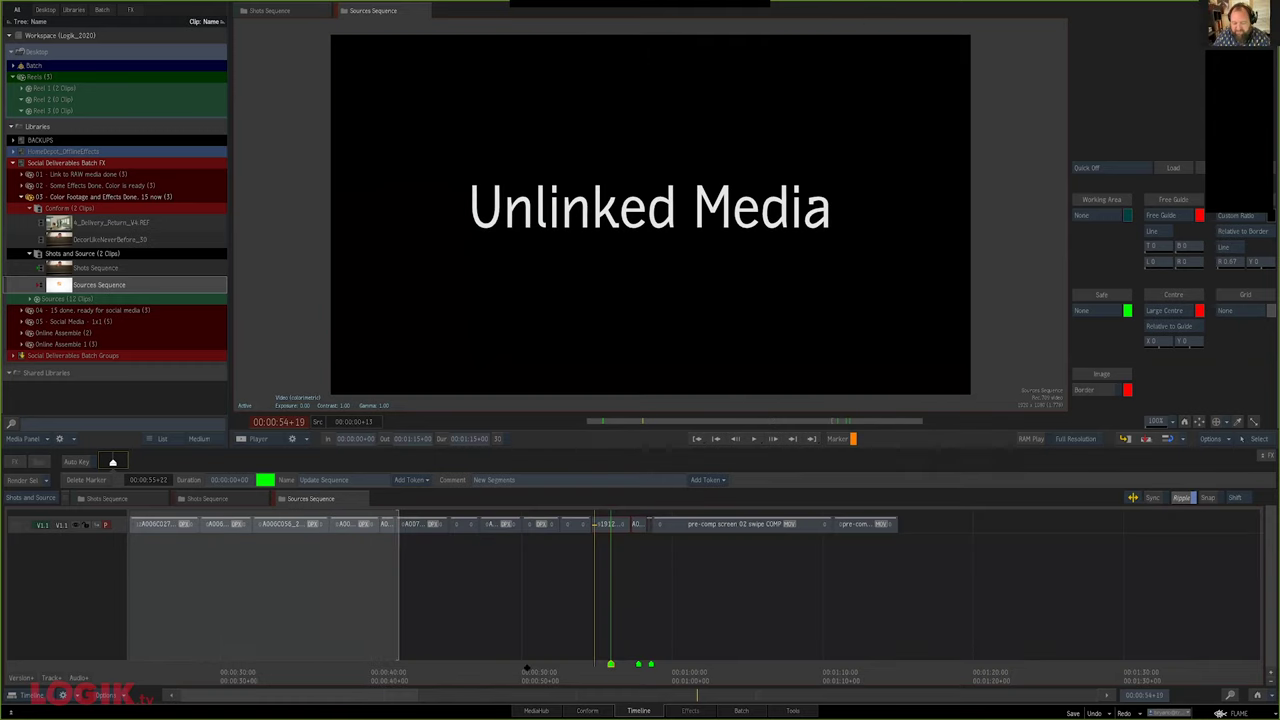
{"action": "scroll", "coordinate": [539, 588], "scroll_direction": "up", "scroll_amount": 3}
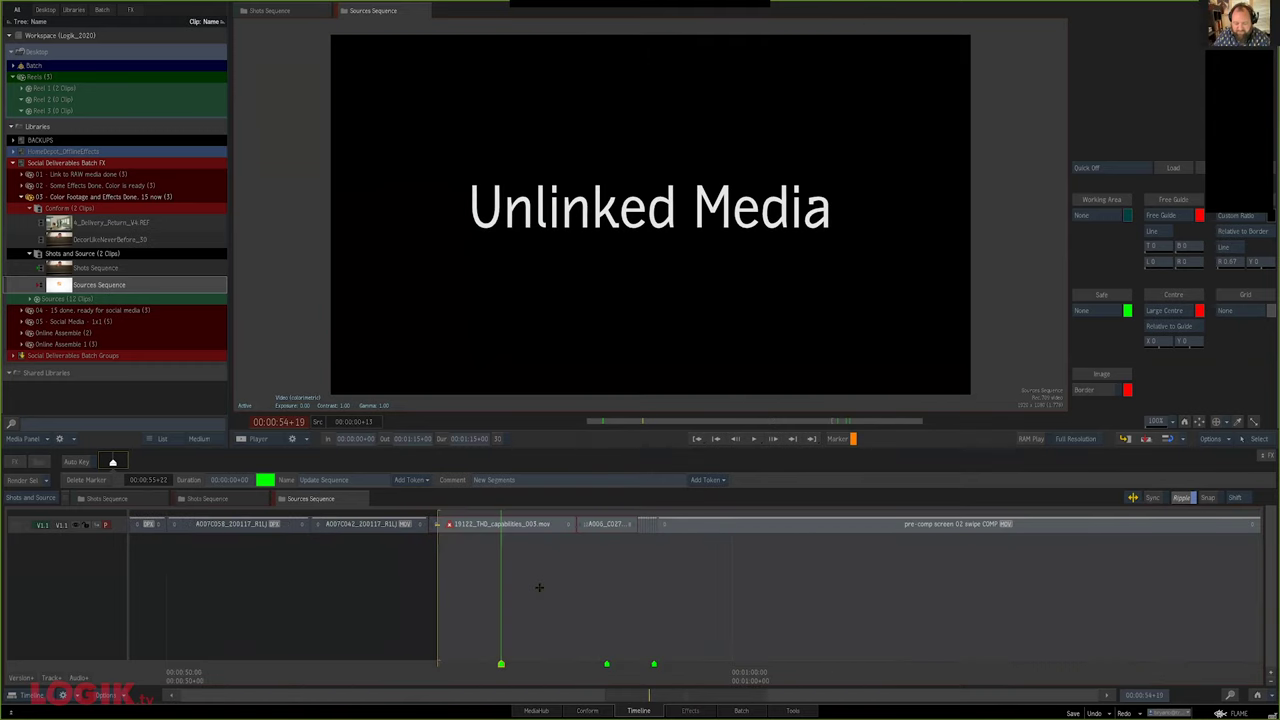
{"action": "key", "text": "shift+Down"}
{"action": "scroll", "coordinate": [620, 563], "scroll_direction": "up", "scroll_amount": 1}
{"action": "left_click", "coordinate": [435, 667]}
{"action": "key", "text": "Right"}
{"action": "key", "text": "Right"}
{"action": "key", "text": "Right"}
{"action": "key", "text": "Right"}
{"action": "key", "text": "Right"}
{"action": "key", "text": "Right"}
{"action": "key", "text": "Right"}
{"action": "key", "text": "Right"}
{"action": "key", "text": "Right"}
{"action": "key", "text": "Right"}
{"action": "key", "text": "Right"}
{"action": "key", "text": "Right"}
{"action": "key", "text": "Right"}
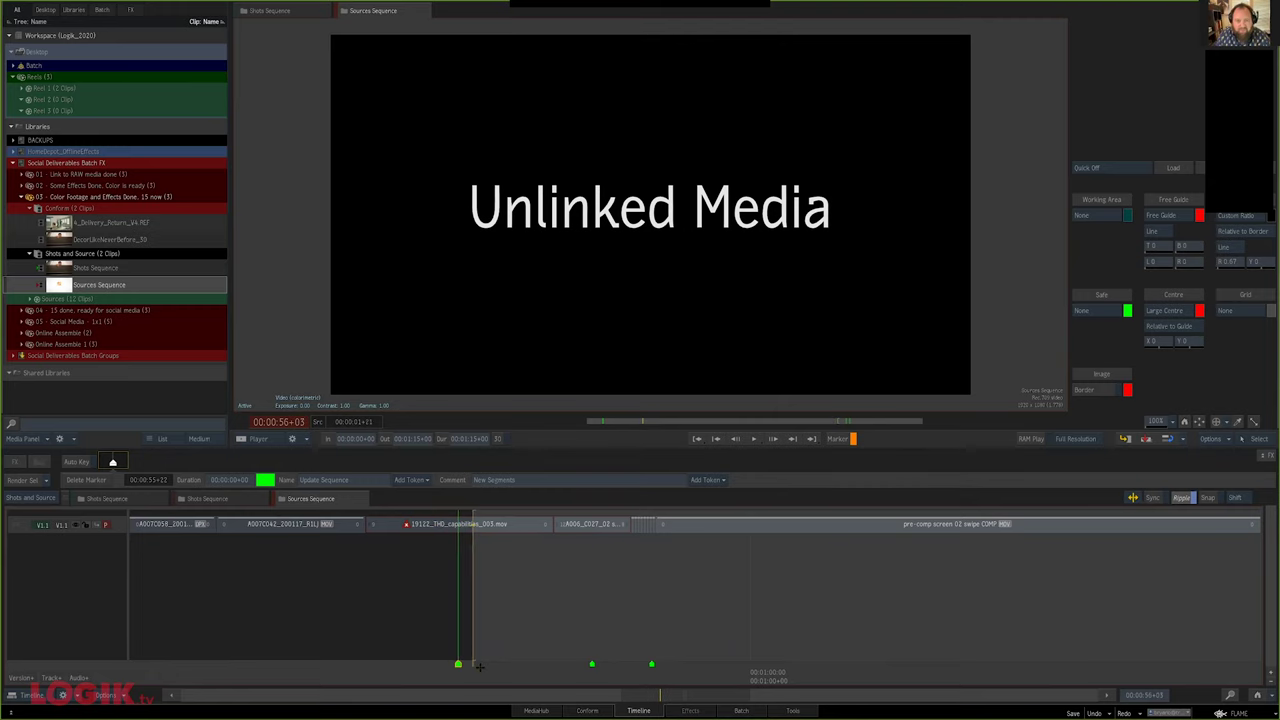
Filter the conform list to unlinked sources, match 19122_THD_capabilities_003 and A006_C027_02 swipe_COMP to their media, and link both
{"action": "left_click", "coordinate": [587, 711]}
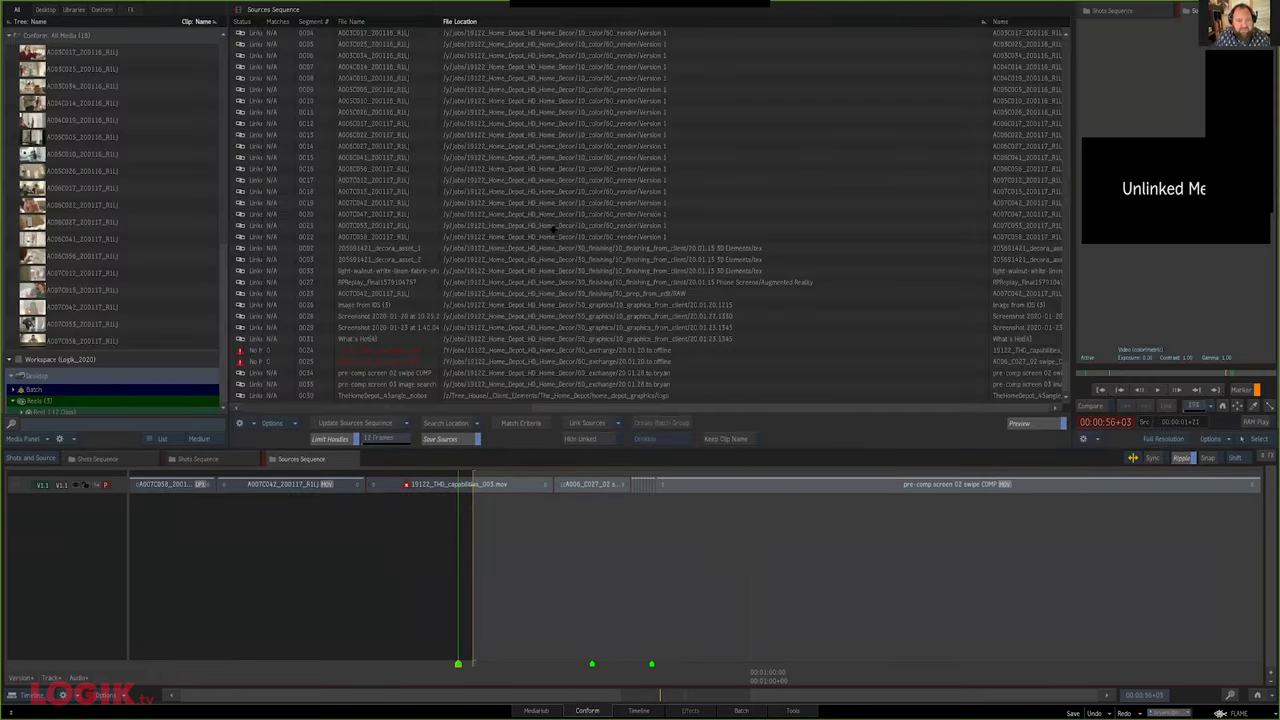
{"action": "left_click", "coordinate": [588, 439]}
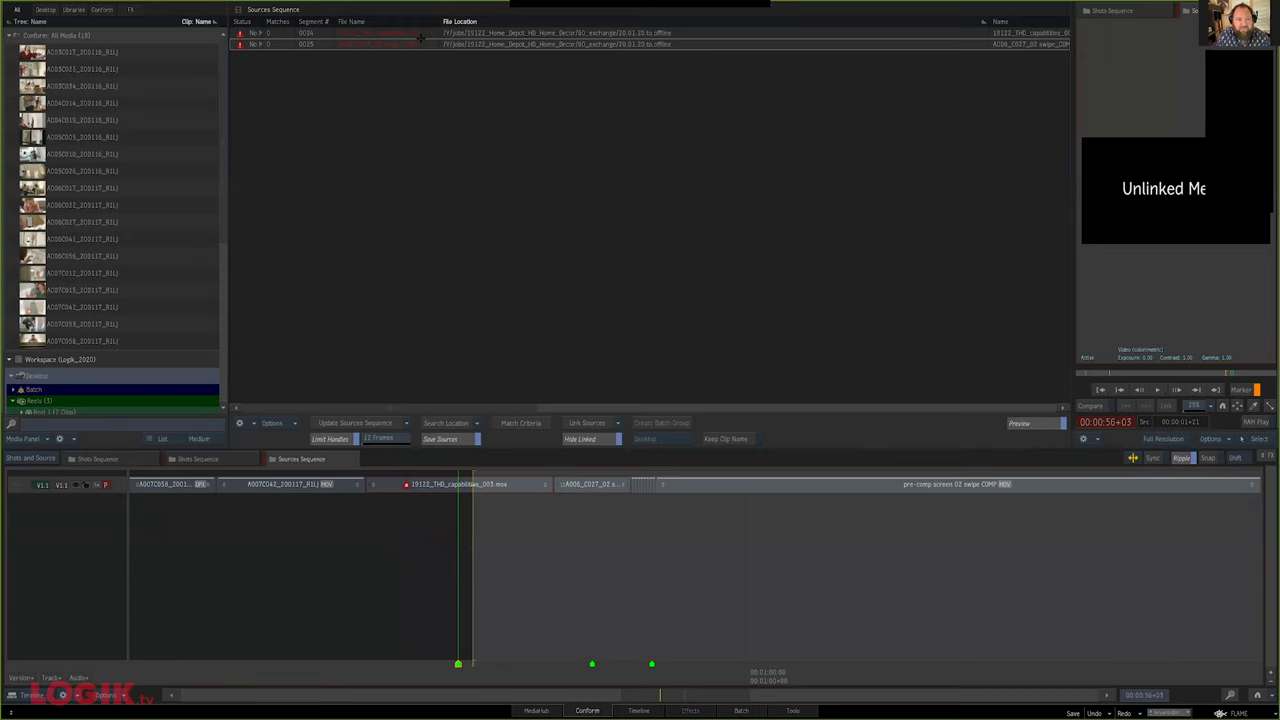
{"action": "left_click", "coordinate": [464, 33]}
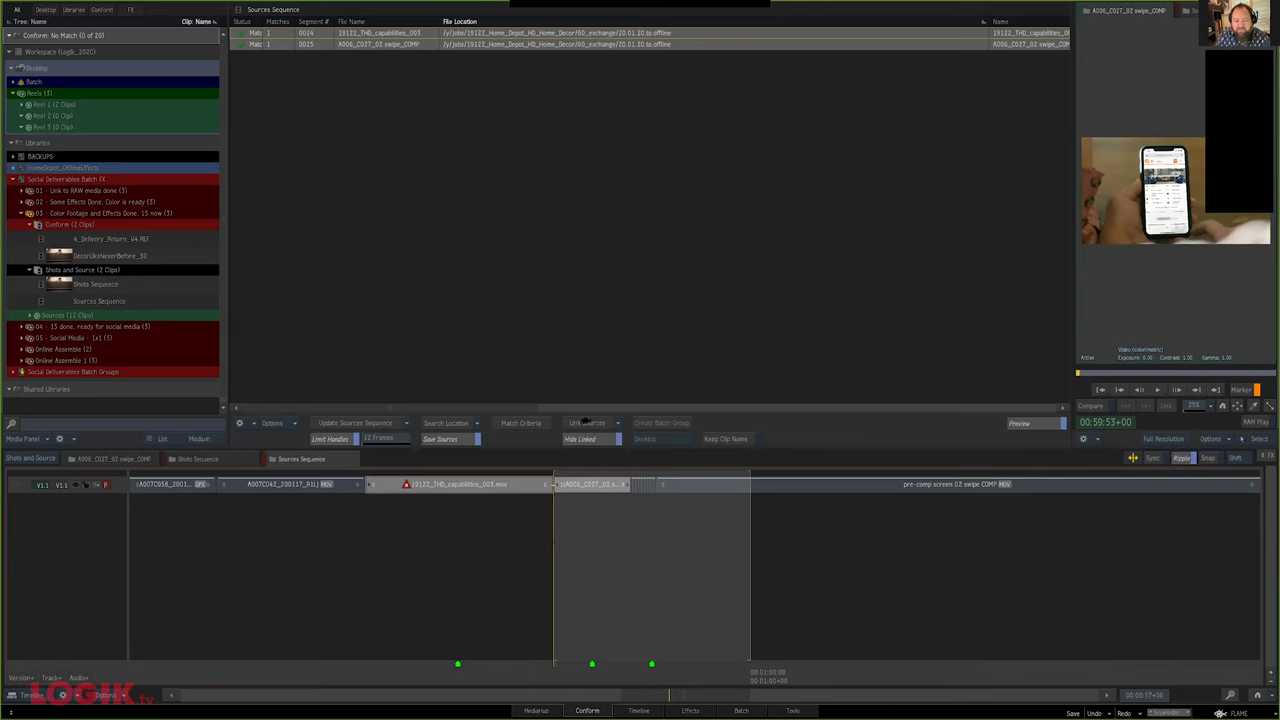
{"action": "left_click", "coordinate": [587, 422]}
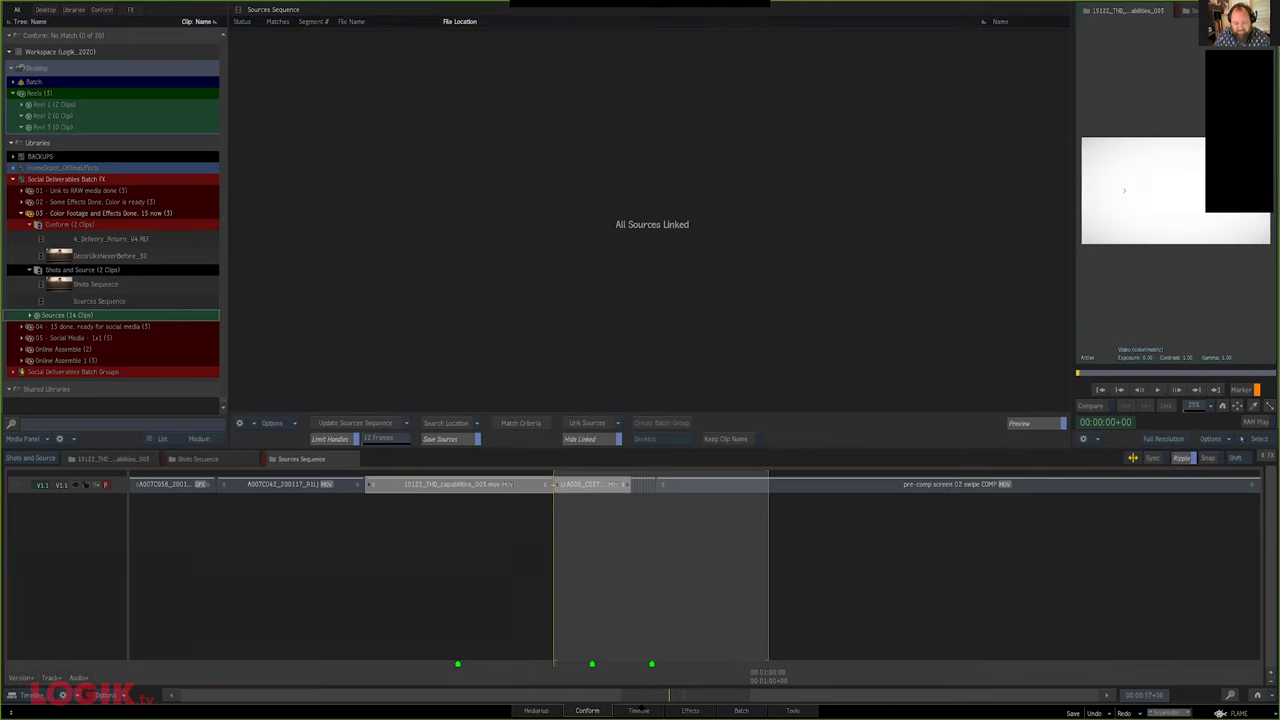
Return Sources Sequence to the timeline view and inspect the segments around the new-segment marker at 00:00:58+15 up close
{"action": "left_click", "coordinate": [639, 711]}
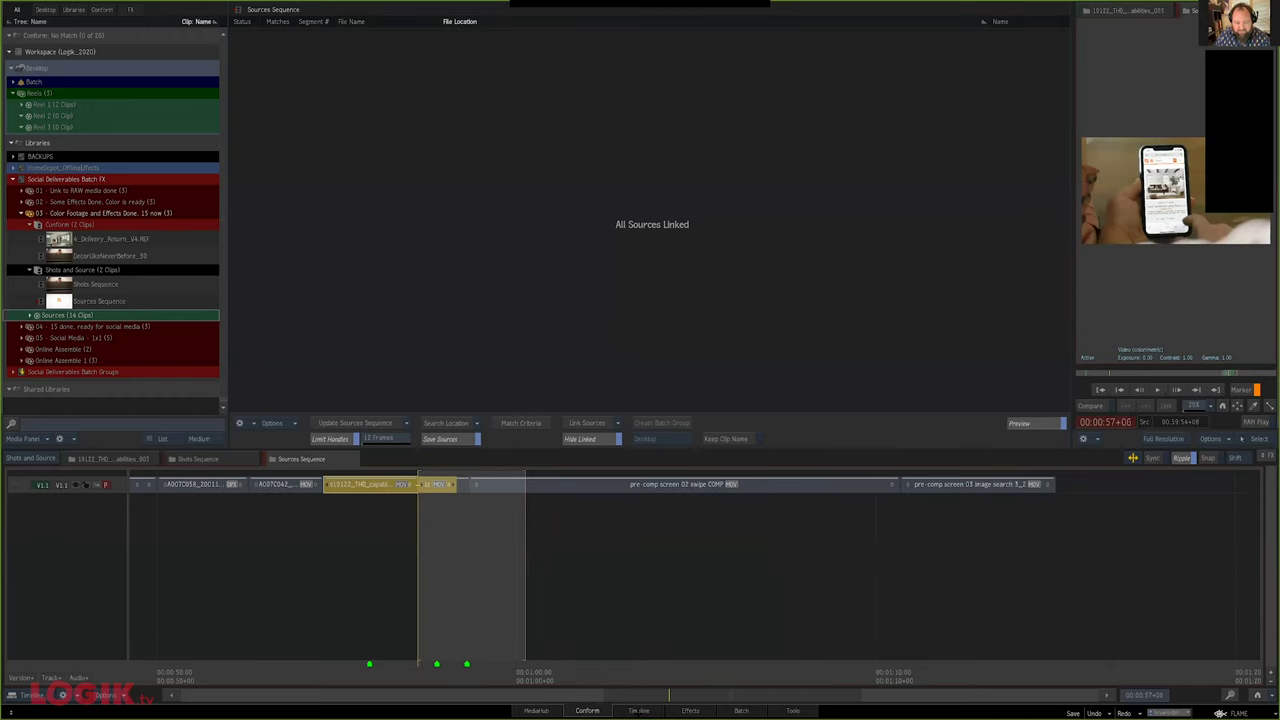
{"action": "left_click", "coordinate": [638, 712]}
{"action": "left_click", "coordinate": [467, 664]}
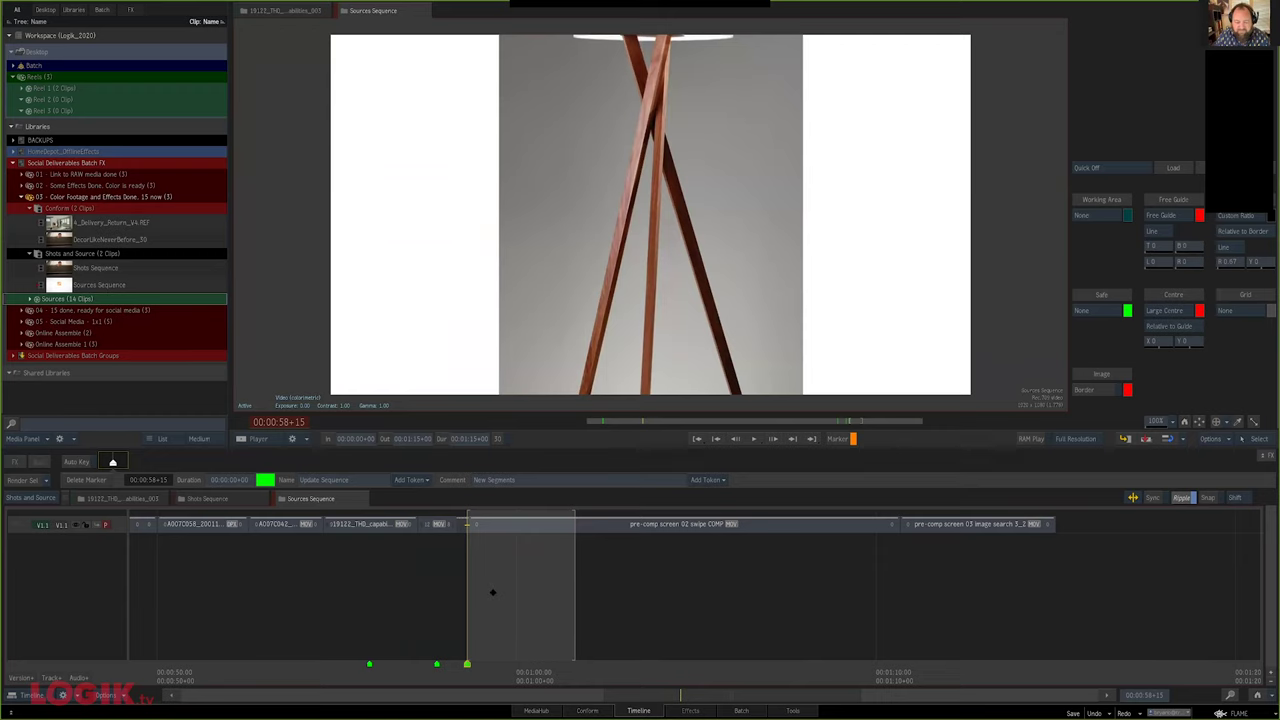
{"action": "left_click_drag", "start_coordinate": [493, 592], "coordinate": [352, 533]}
{"action": "key", "text": "c"}
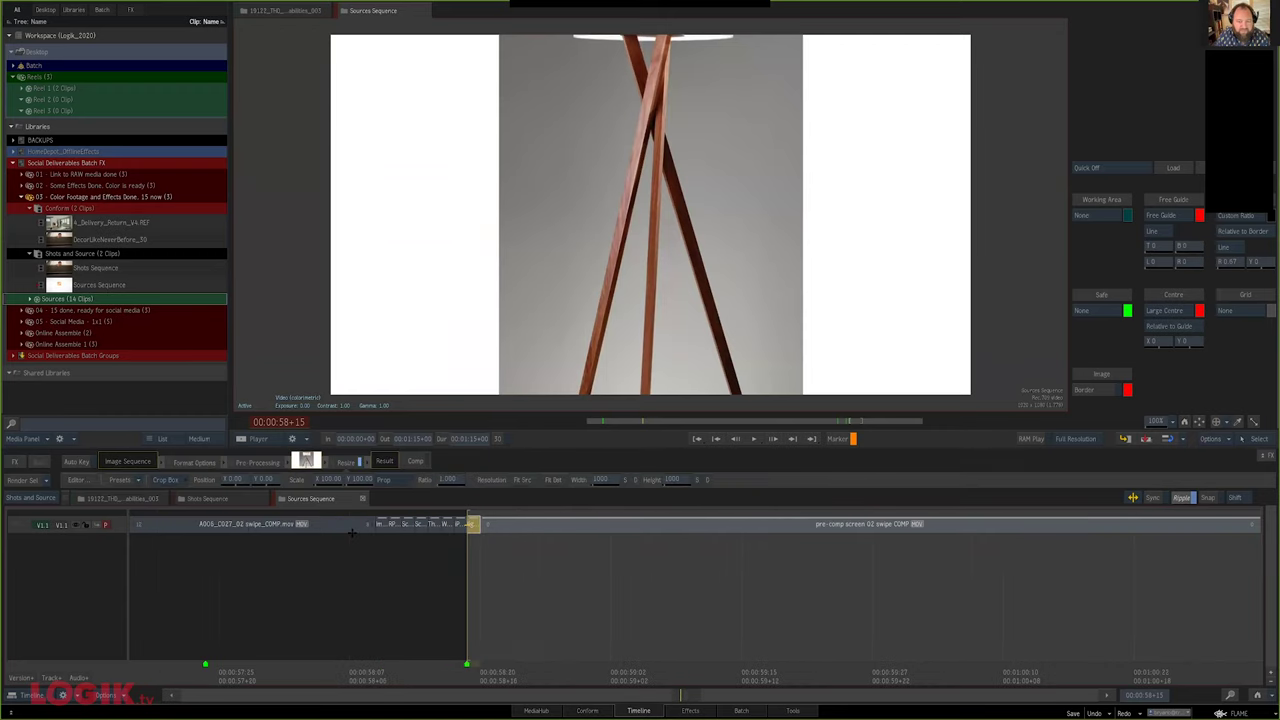
Set the resize mode of the lamp image segment at the 00:00:58+15 marker to Letterbox instead of cropping its edges
{"action": "left_click", "coordinate": [229, 462]}
{"action": "left_click", "coordinate": [200, 466]}
{"action": "left_click", "coordinate": [189, 476]}
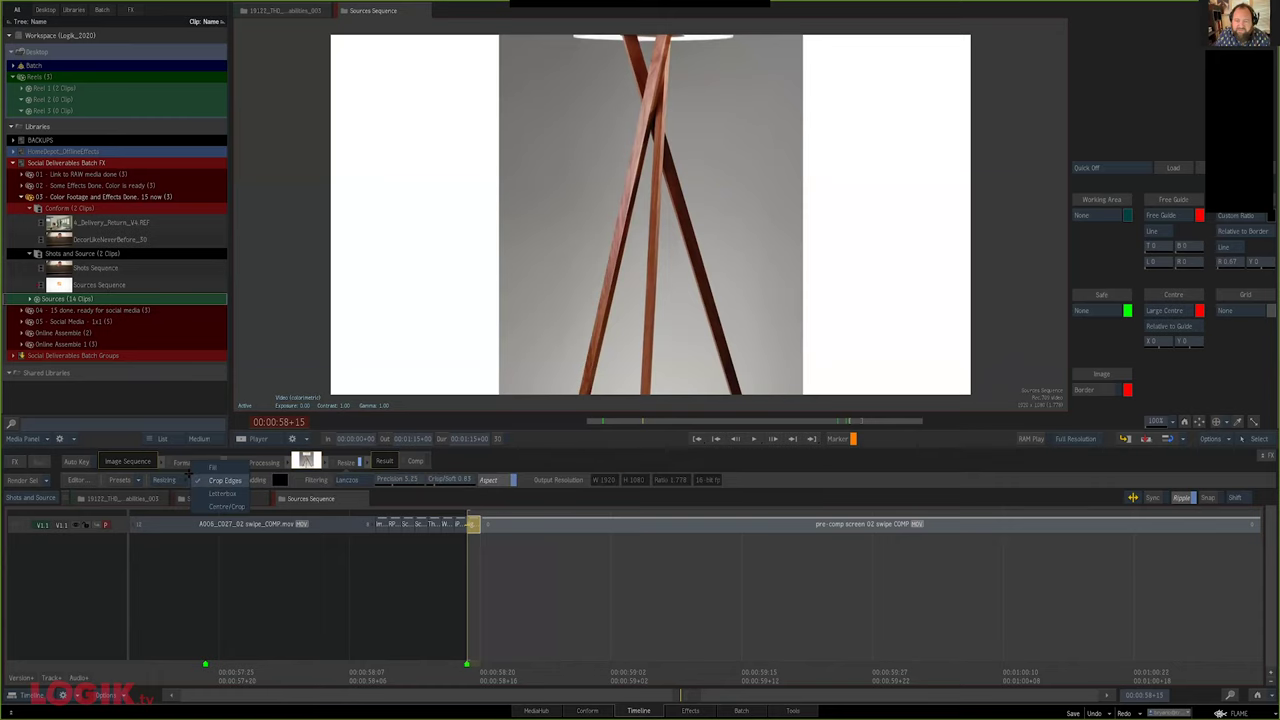
{"action": "left_click", "coordinate": [222, 493]}
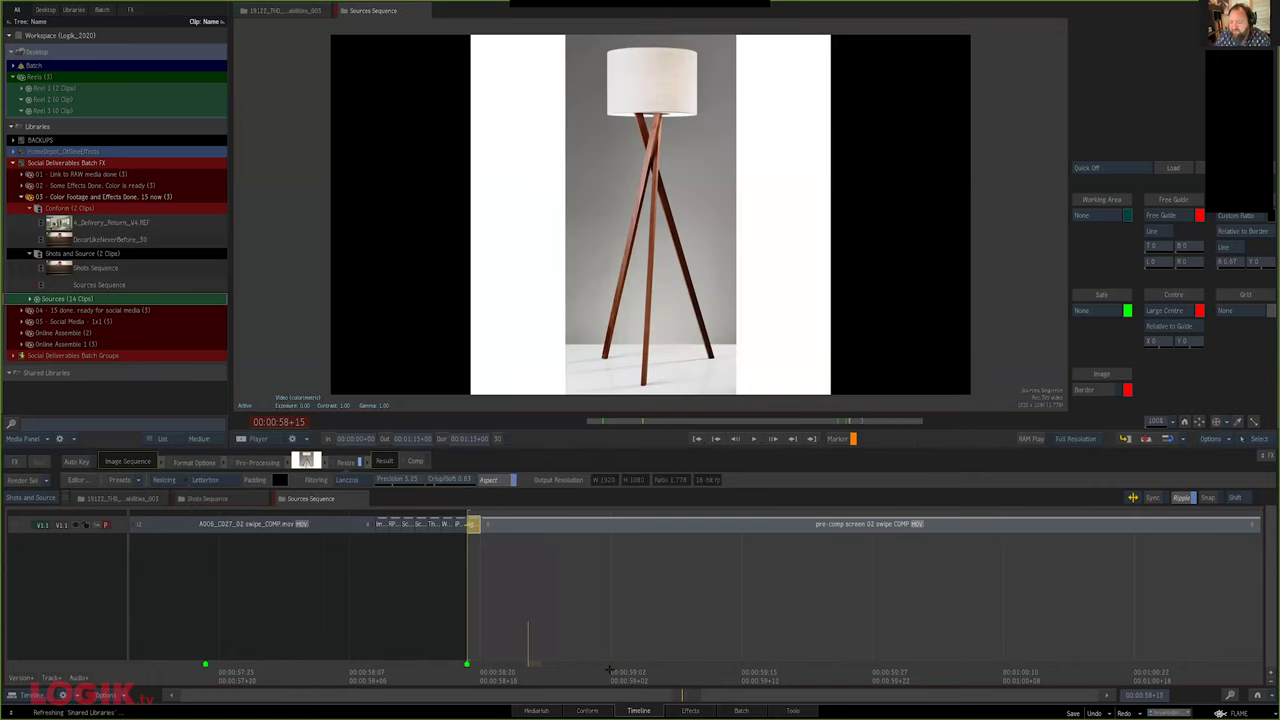
Examine the pre-comp screen 02 swipe COMP segment and the short segments before it, finishing on the whole Sources Sequence
{"action": "left_click", "coordinate": [768, 668]}
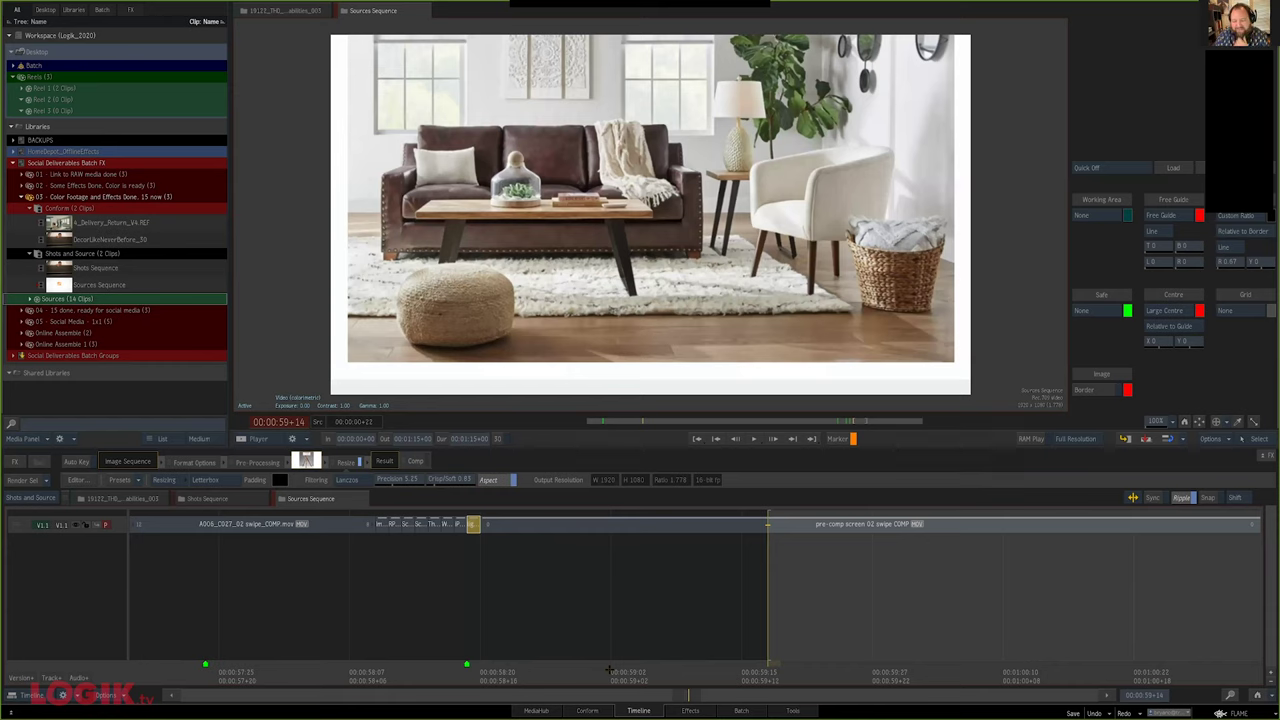
{"action": "key", "text": "Home"}
{"action": "scroll", "coordinate": [857, 684], "scroll_direction": "up", "scroll_amount": 3}
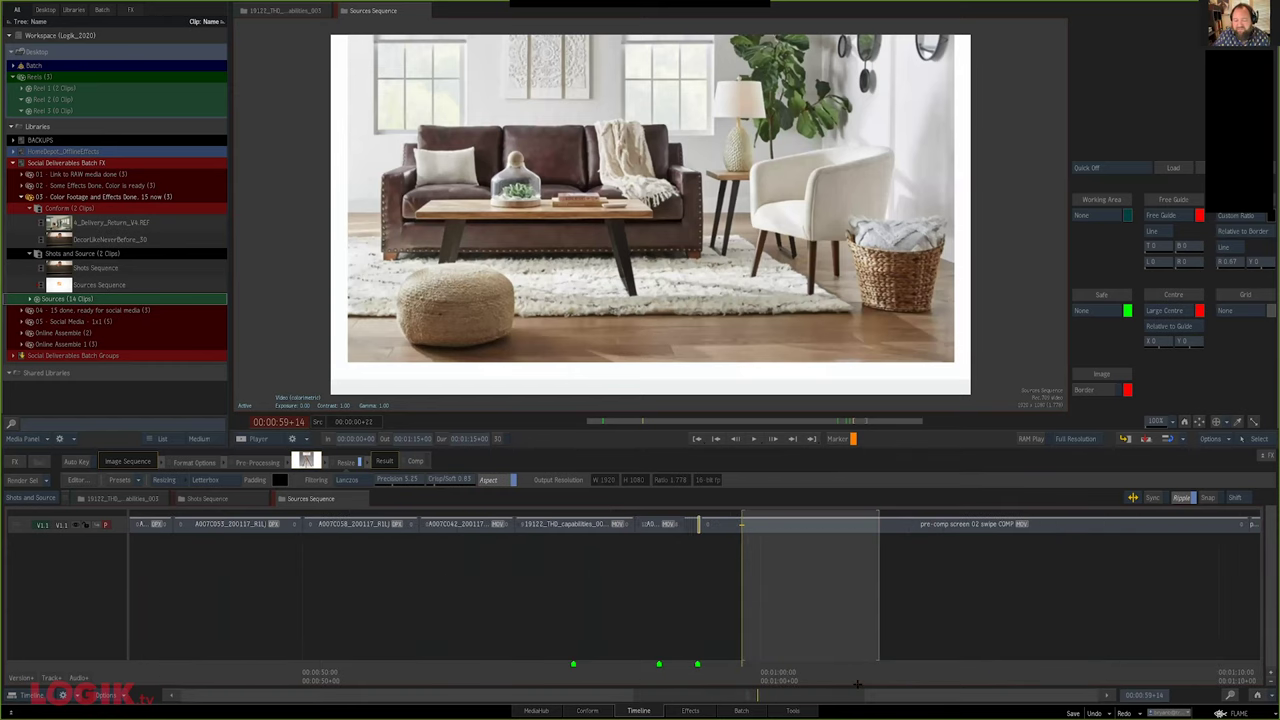
{"action": "scroll", "coordinate": [857, 684], "scroll_direction": "up", "scroll_amount": 1}
{"action": "left_click", "coordinate": [654, 668]}
{"action": "scroll", "coordinate": [699, 623], "scroll_direction": "up", "scroll_amount": 2}
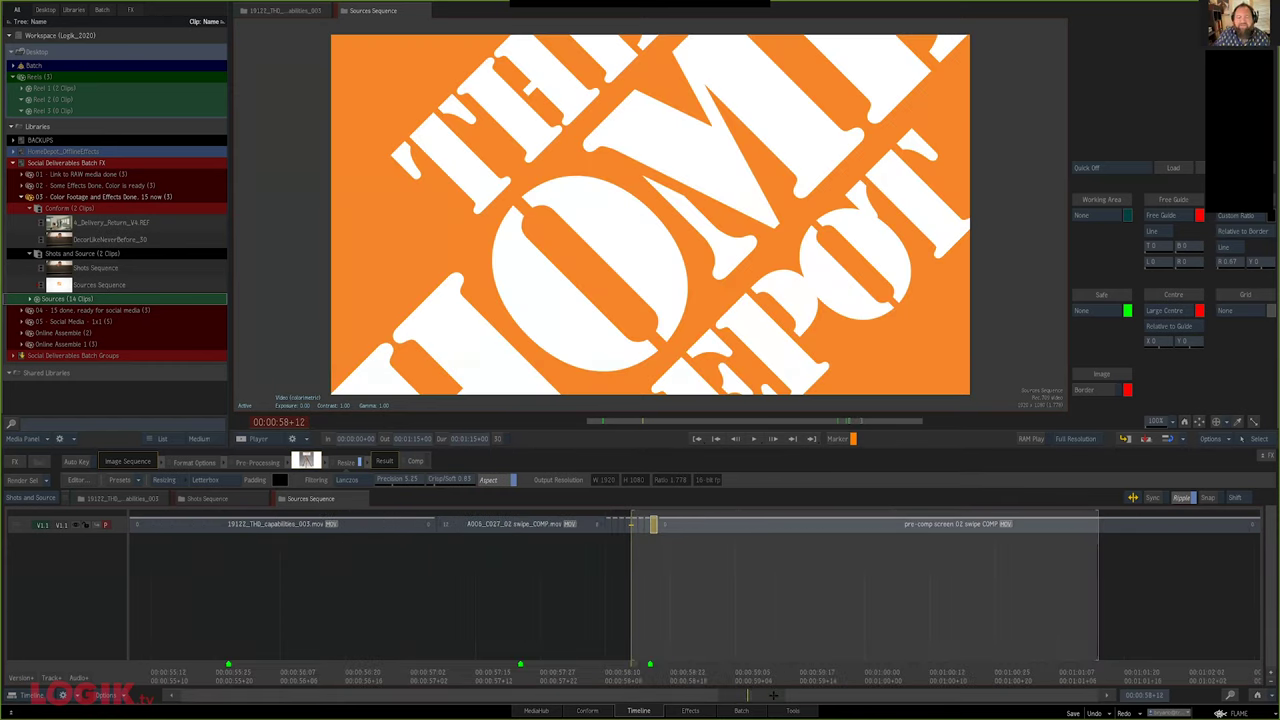
{"action": "left_click", "coordinate": [641, 605]}
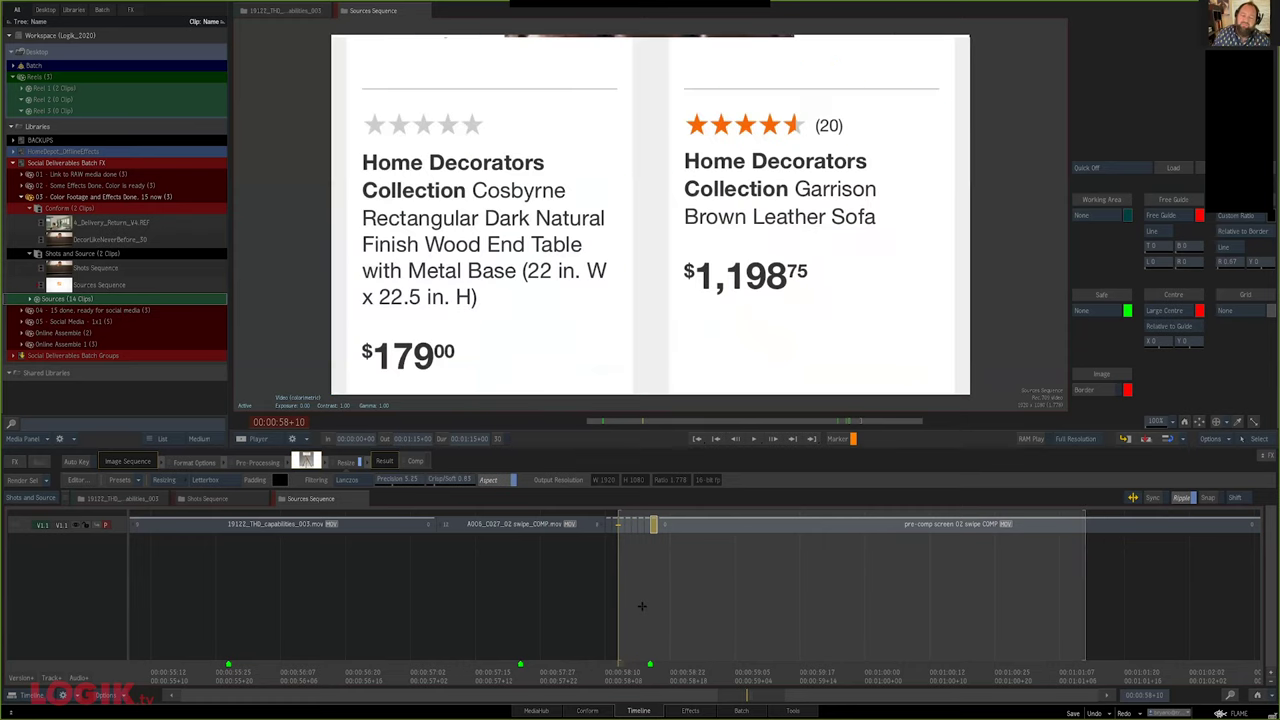
{"action": "key", "text": "Left"}
{"action": "key", "text": "Home"}
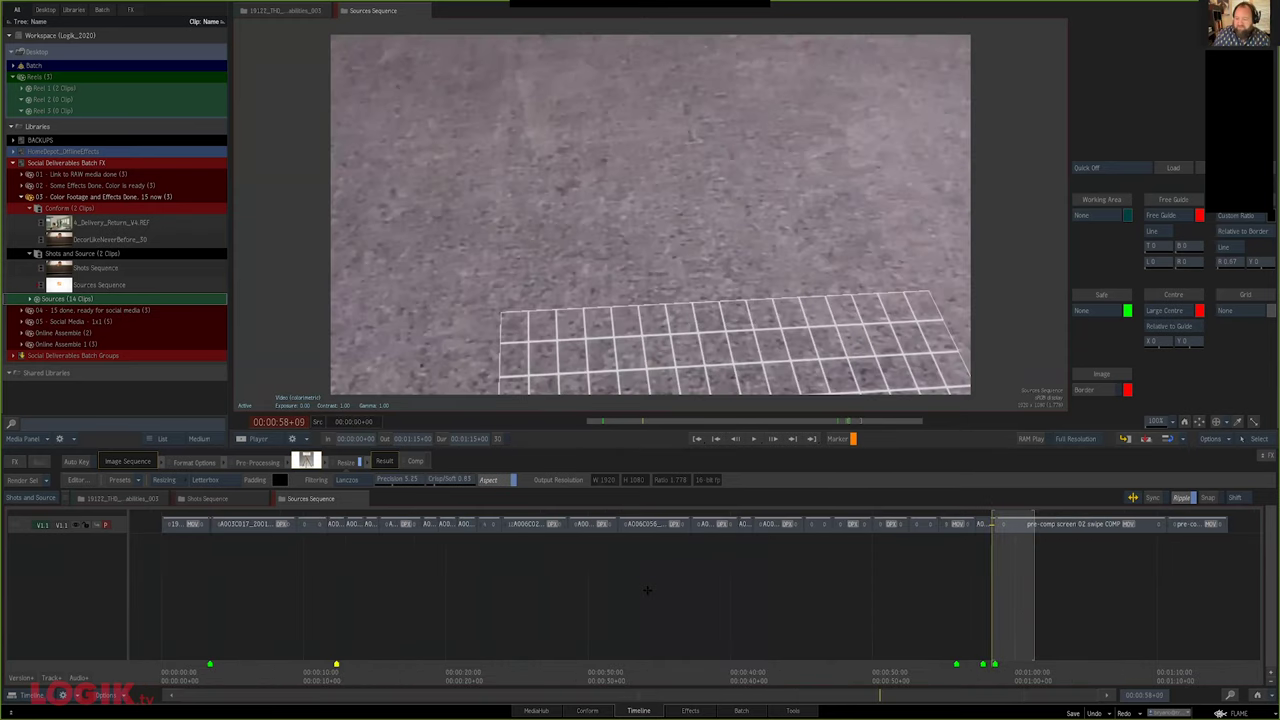
Rename the 4_Delivery_Return_V4 sequence in the Conform folder as DecorLikeNeverBefore_15
{"action": "key", "text": "Home"}
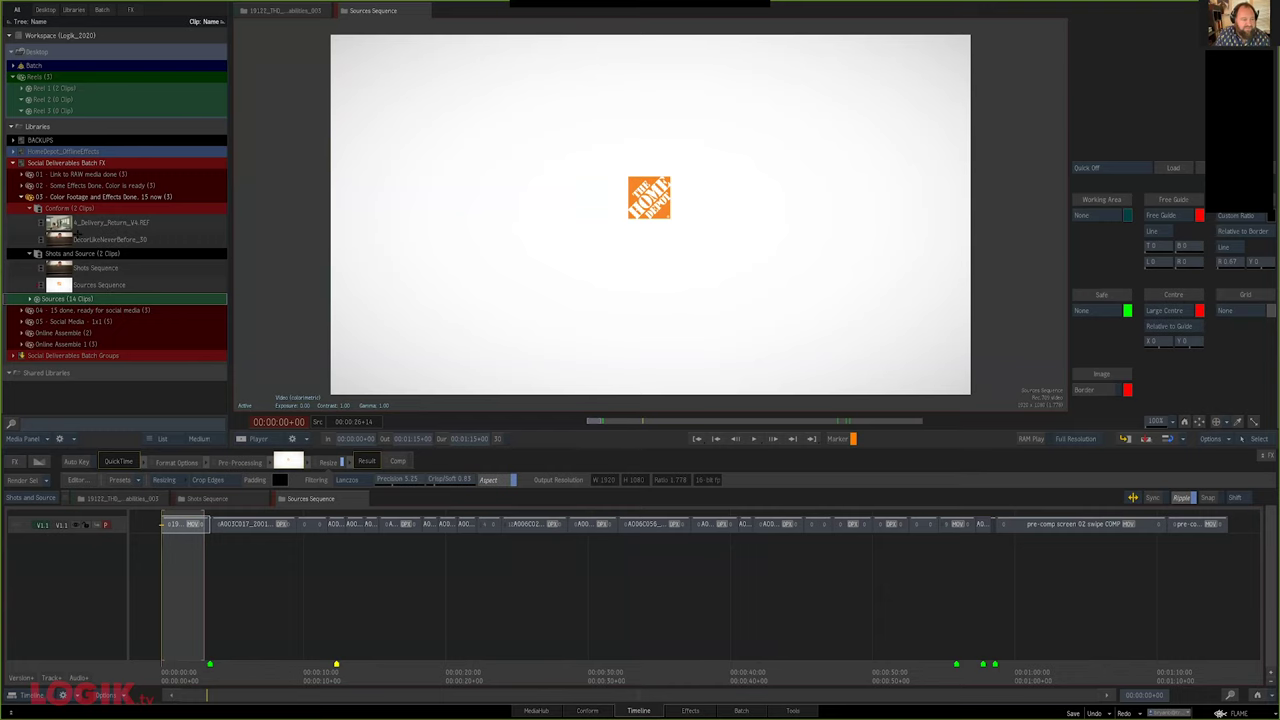
{"action": "double_click", "coordinate": [100, 224]}
{"action": "left_click", "coordinate": [100, 224]}
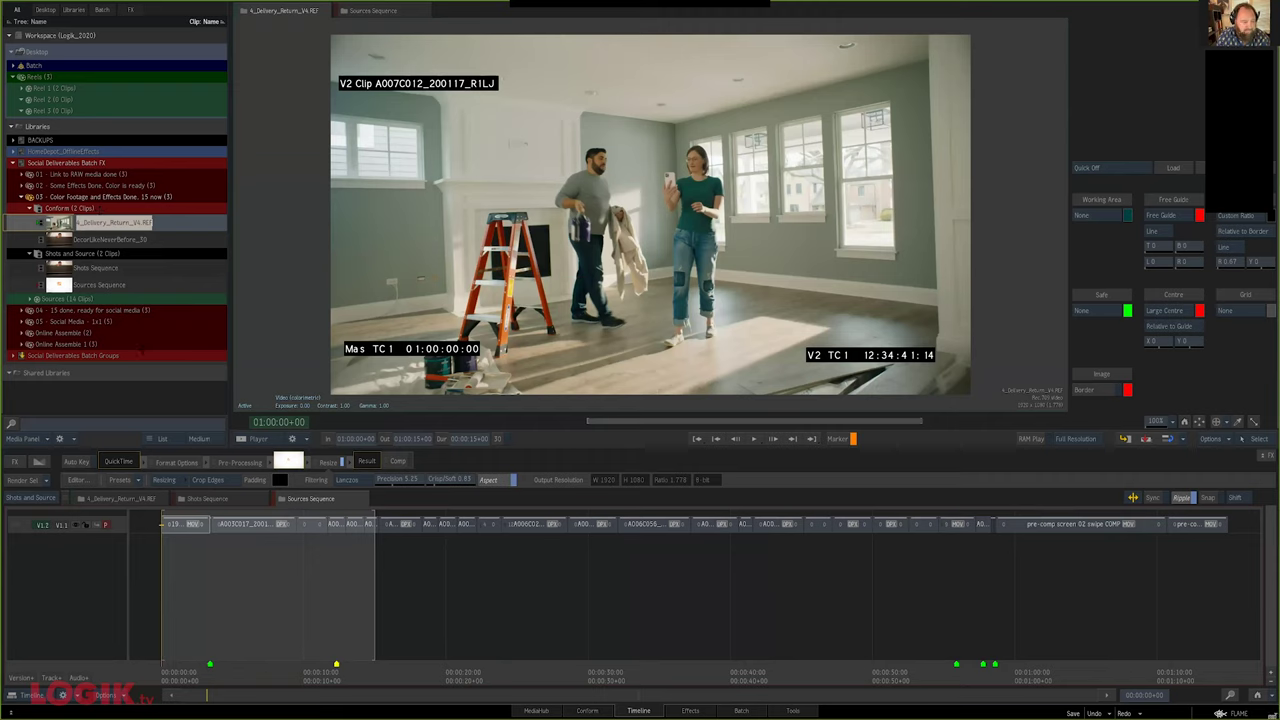
{"action": "type", "text": "DecorLikeNeverBefore"}
{"action": "key", "text": "BackSpace"}
{"action": "key", "text": "BackSpace"}
{"action": "key", "text": "BackSpace"}
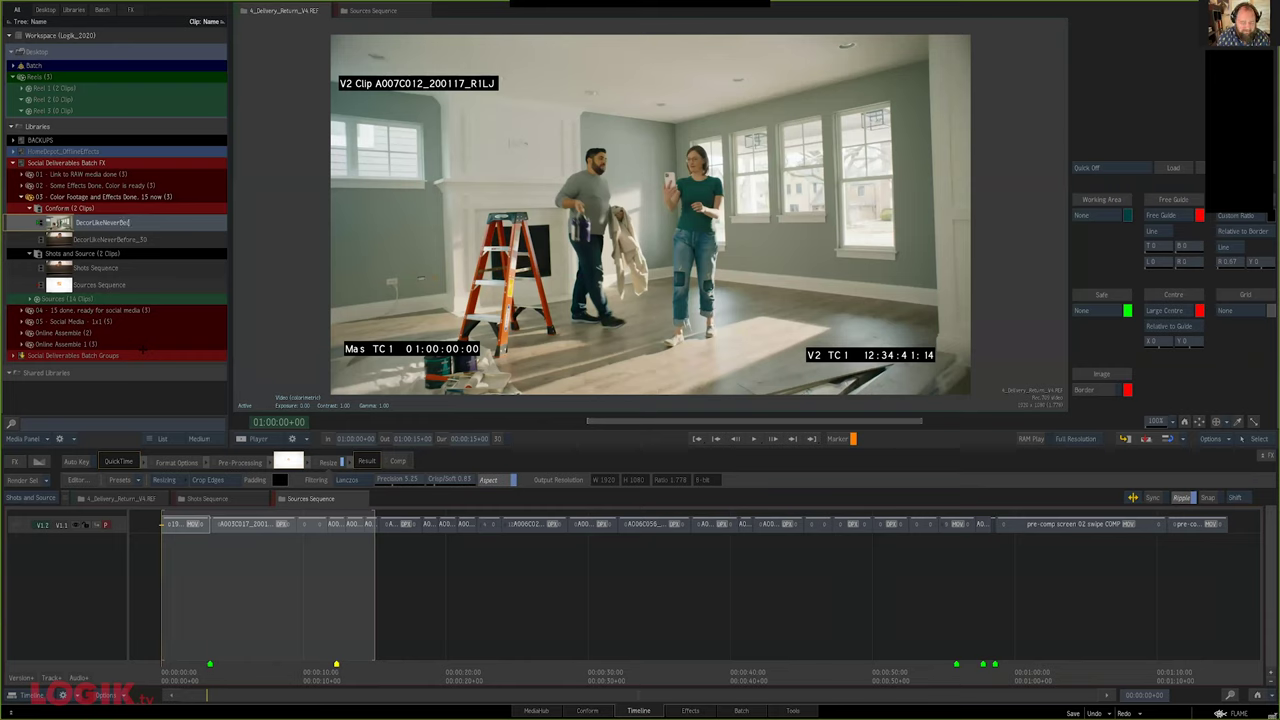
{"action": "type", "text": "ore_15"}
{"action": "key", "text": "Return"}
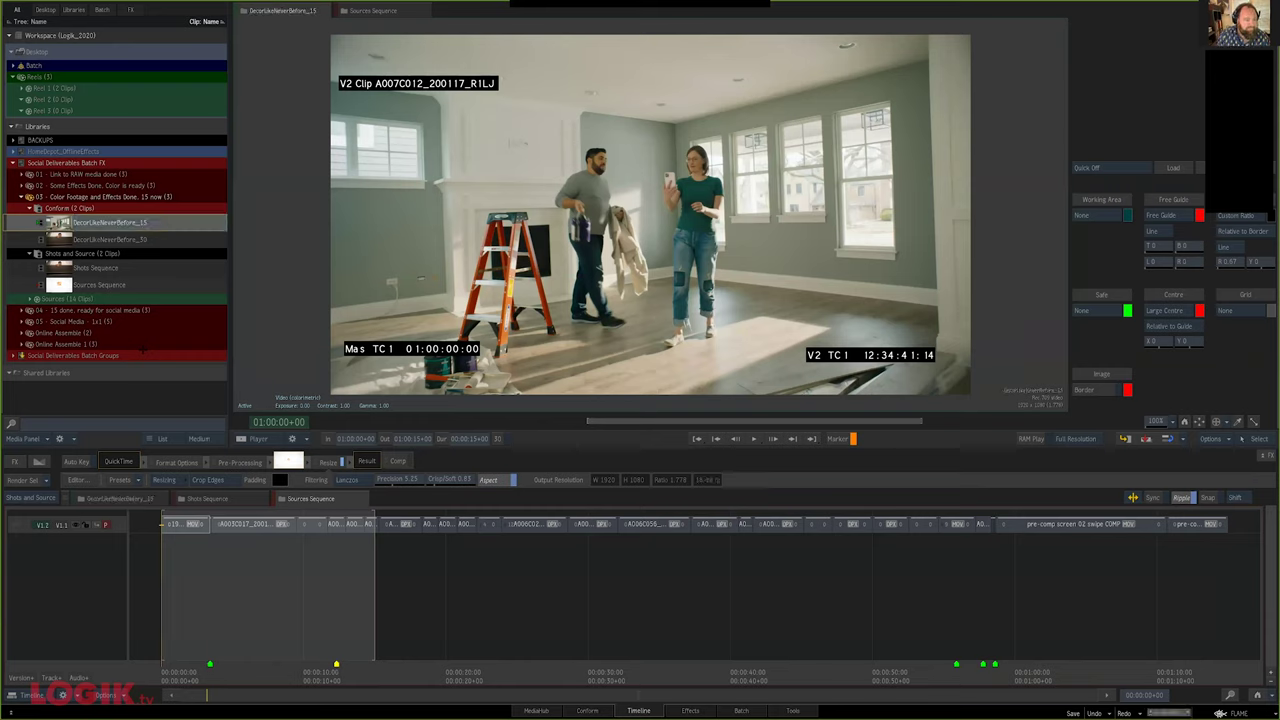
Open the DecorLikeNeverBefore_15 sequence in the timeline, review its shots through to the end tag, and return to the first frame
{"action": "right_click", "coordinate": [76, 223]}
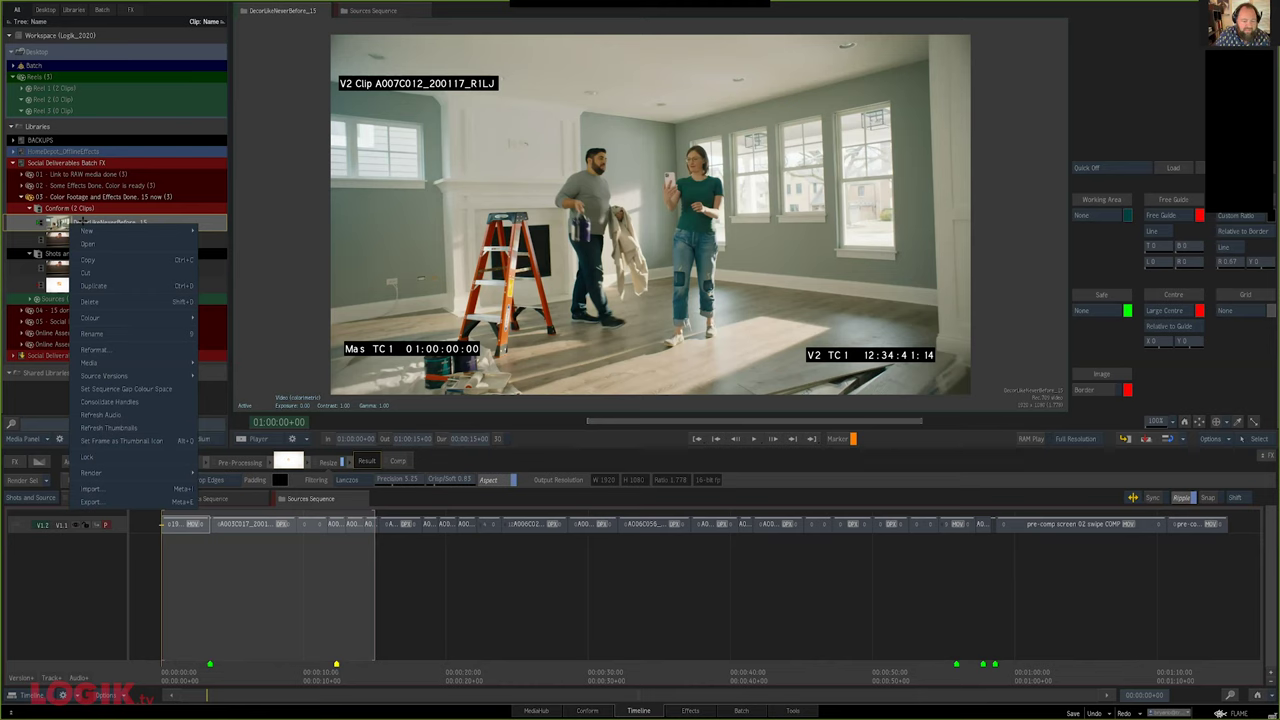
{"action": "left_click", "coordinate": [87, 244]}
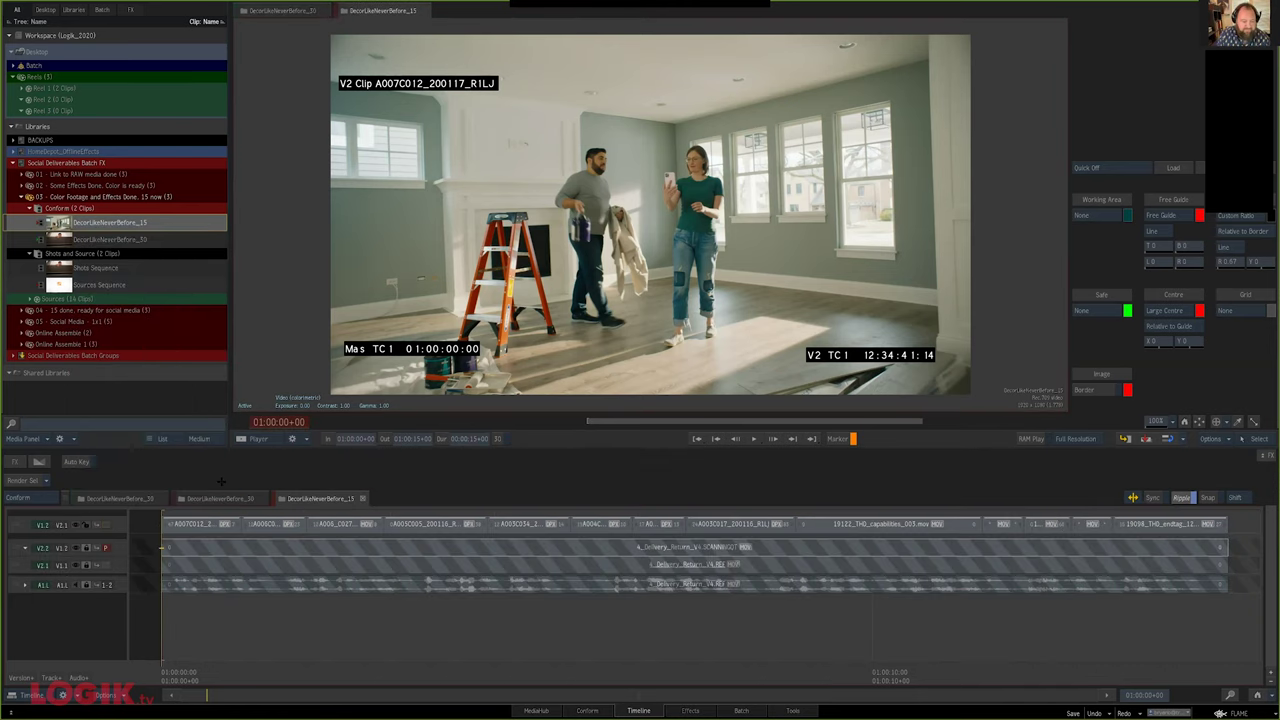
{"action": "left_click", "coordinate": [200, 524]}
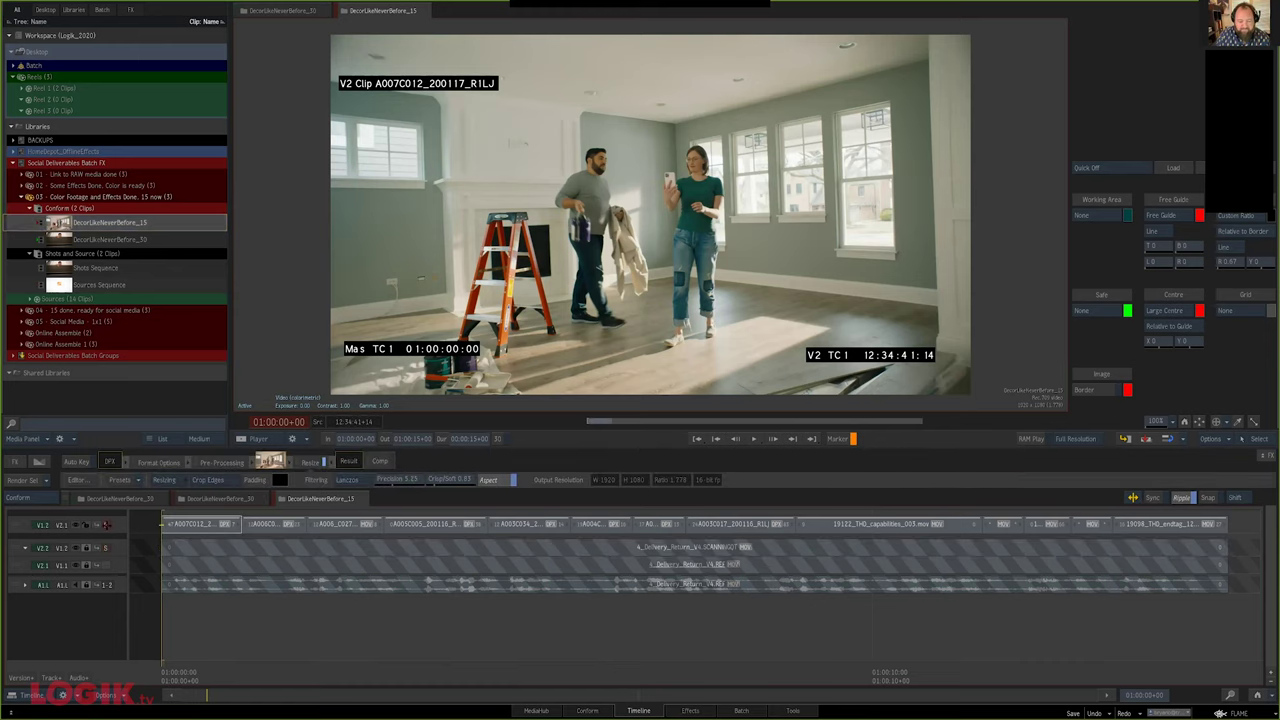
{"action": "left_click_drag", "start_coordinate": [591, 376], "coordinate": [666, 376]}
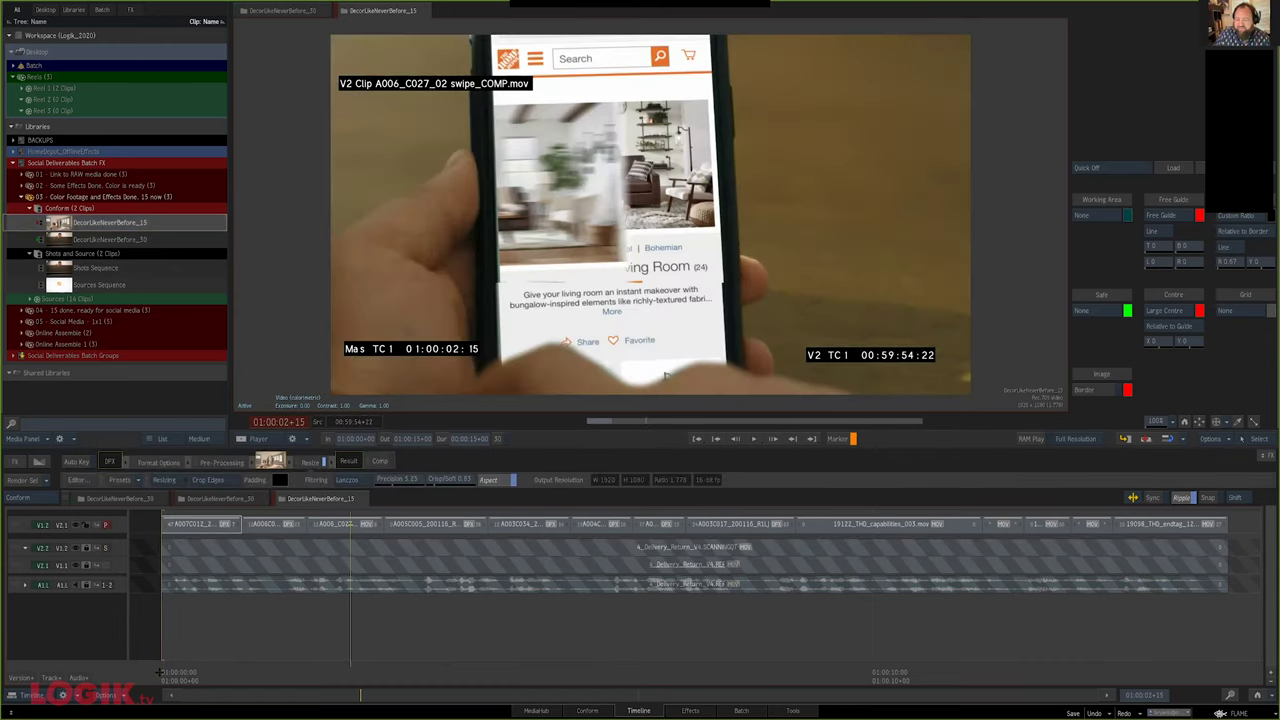
{"action": "left_click_drag", "start_coordinate": [160, 672], "coordinate": [727, 678]}
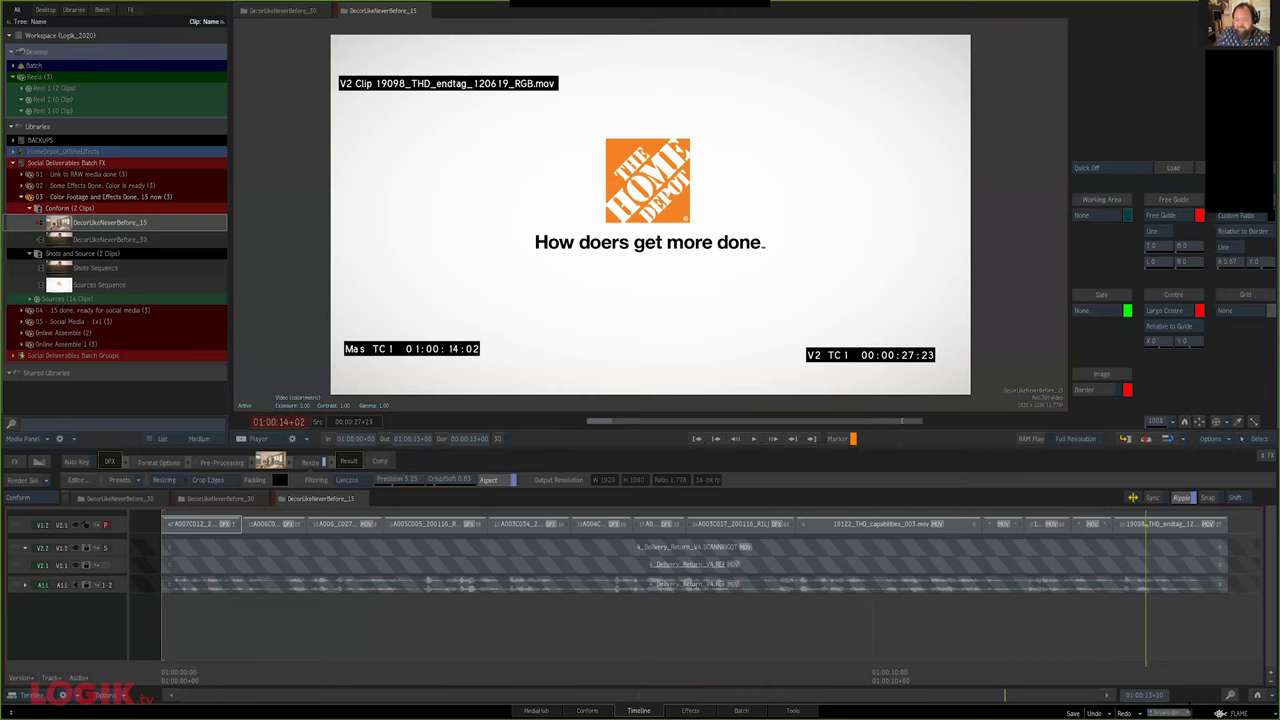
{"action": "left_click_drag", "start_coordinate": [1163, 636], "coordinate": [197, 636]}
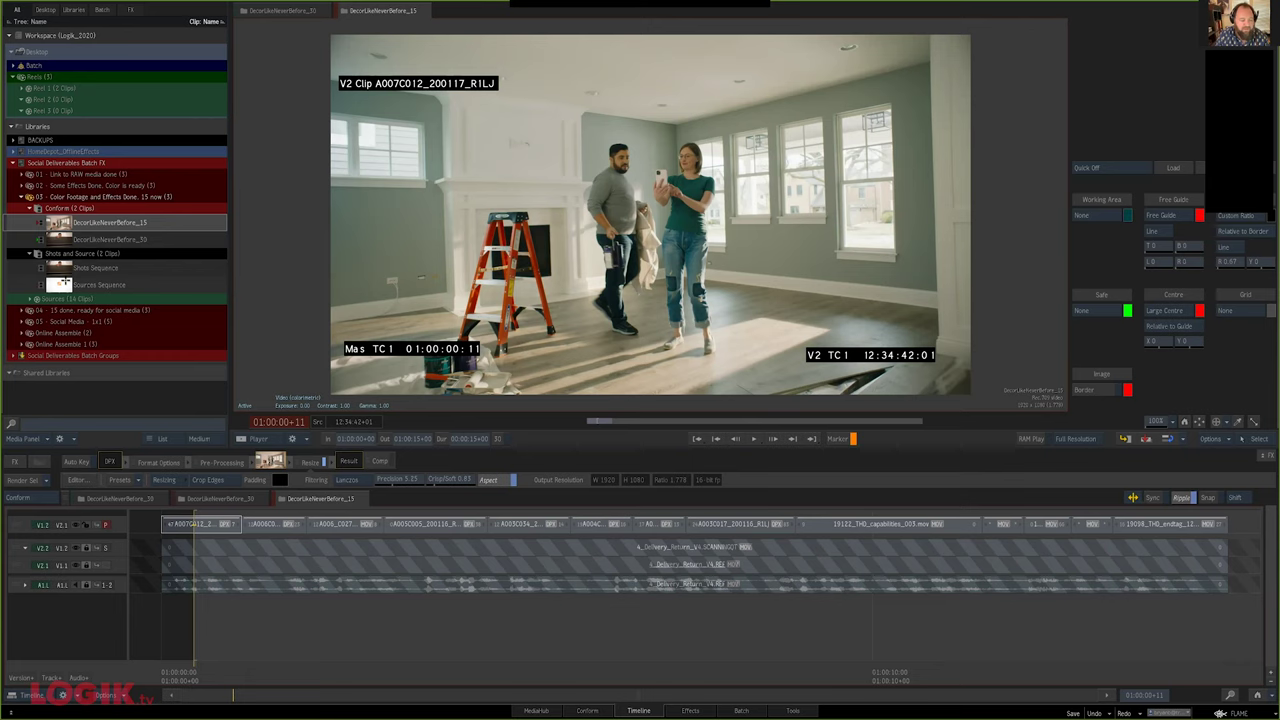
{"action": "key", "text": "Home"}
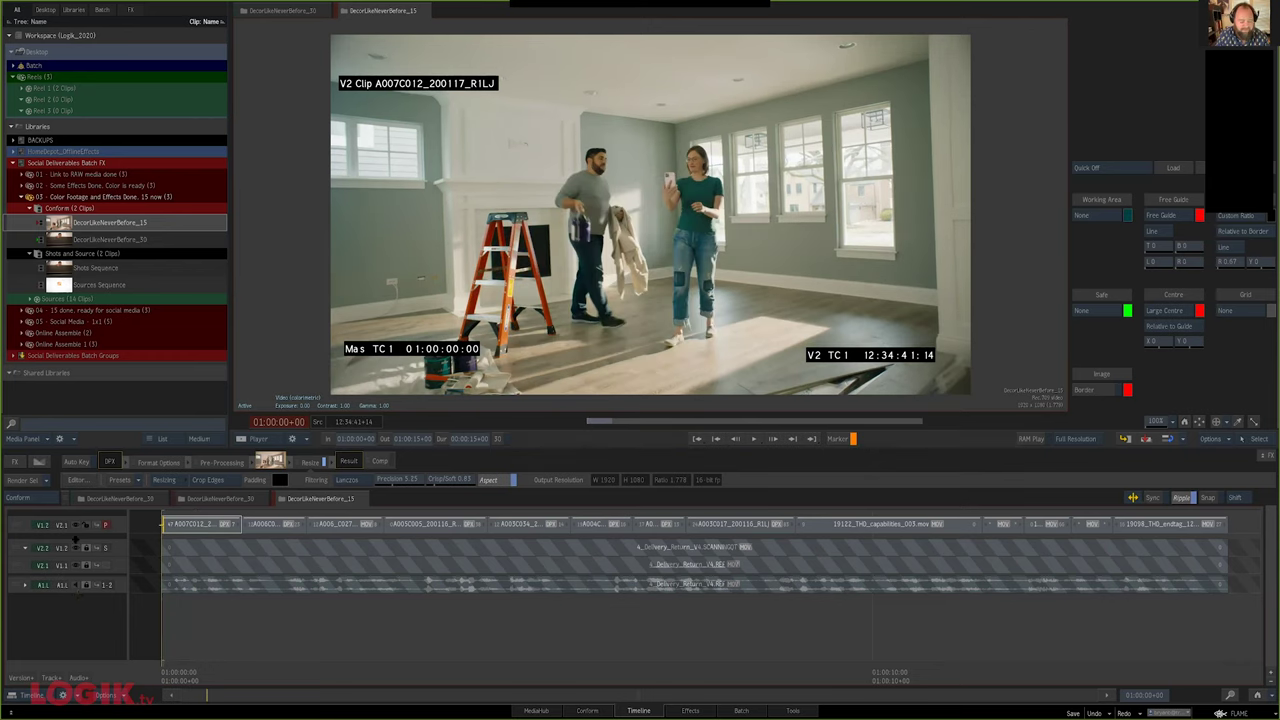
Add a new version above the conformed video track and copy all of that track's segments onto it
{"action": "left_click_drag", "start_coordinate": [75, 540], "coordinate": [90, 551]}
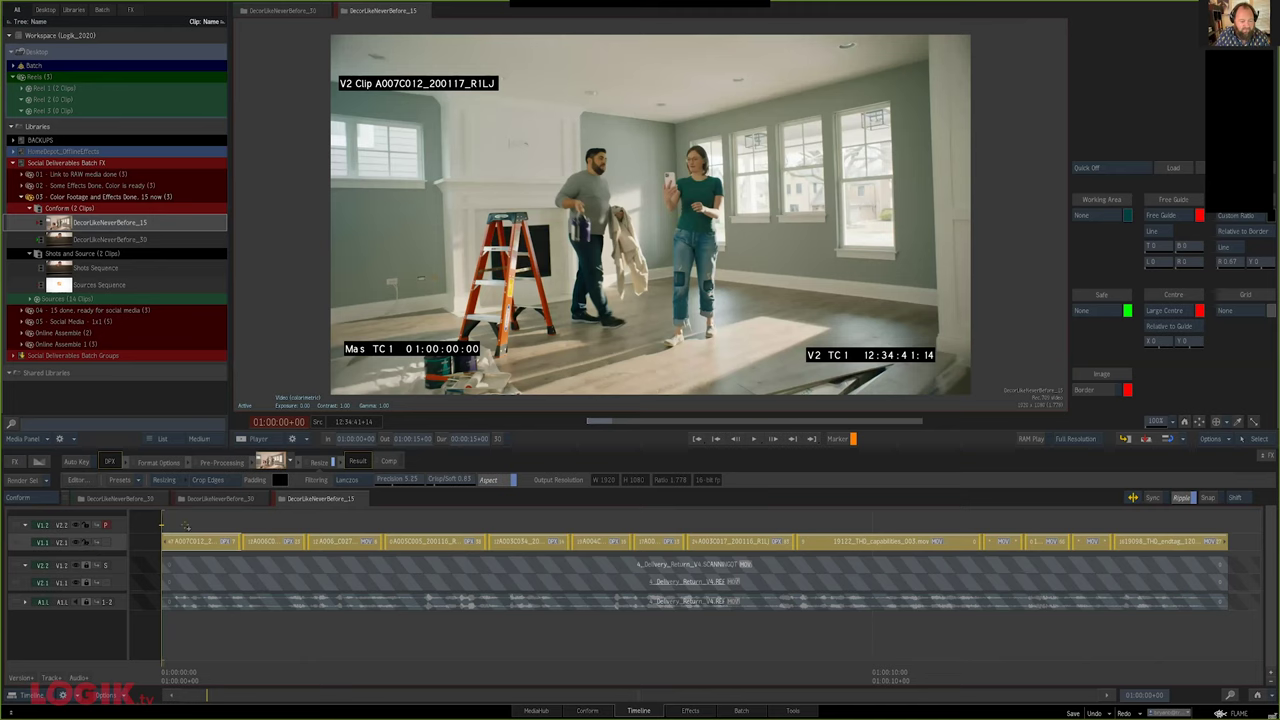
{"action": "key", "text": "ctrl+v"}
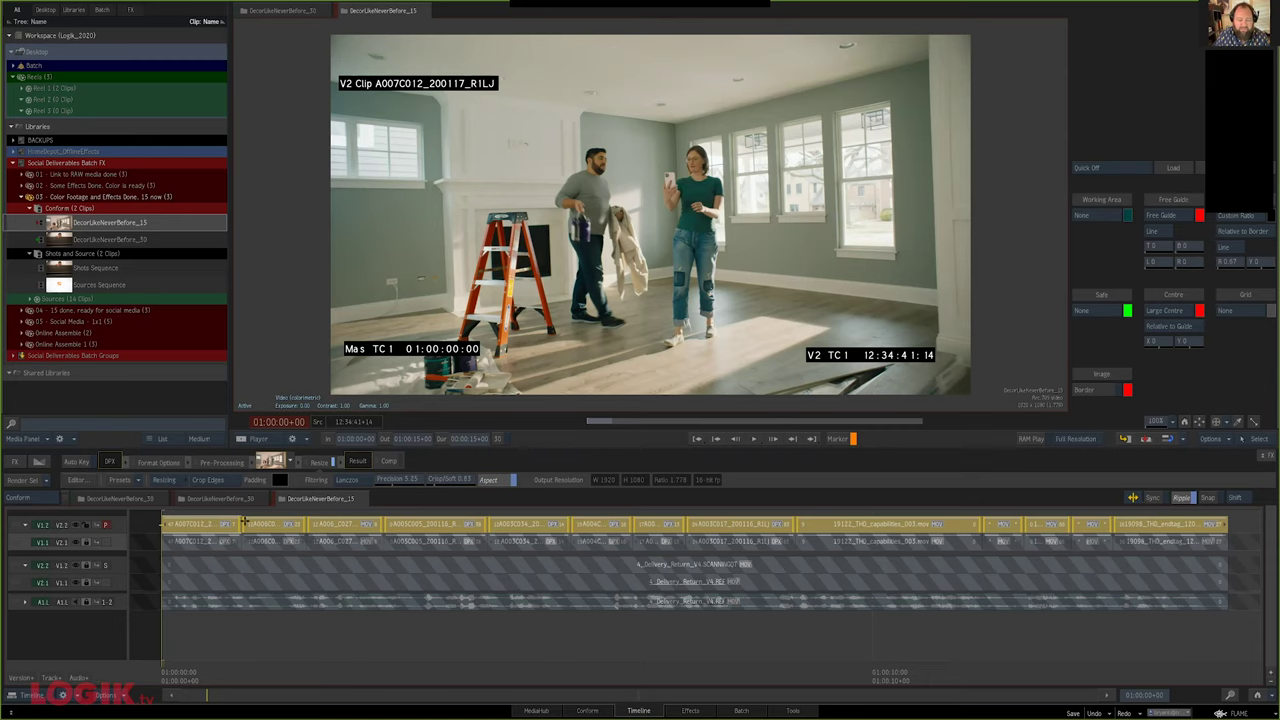
In the Conform view, open the Shots Sequence and update it by analysing All Sequences Reels
{"action": "left_click", "coordinate": [588, 711]}
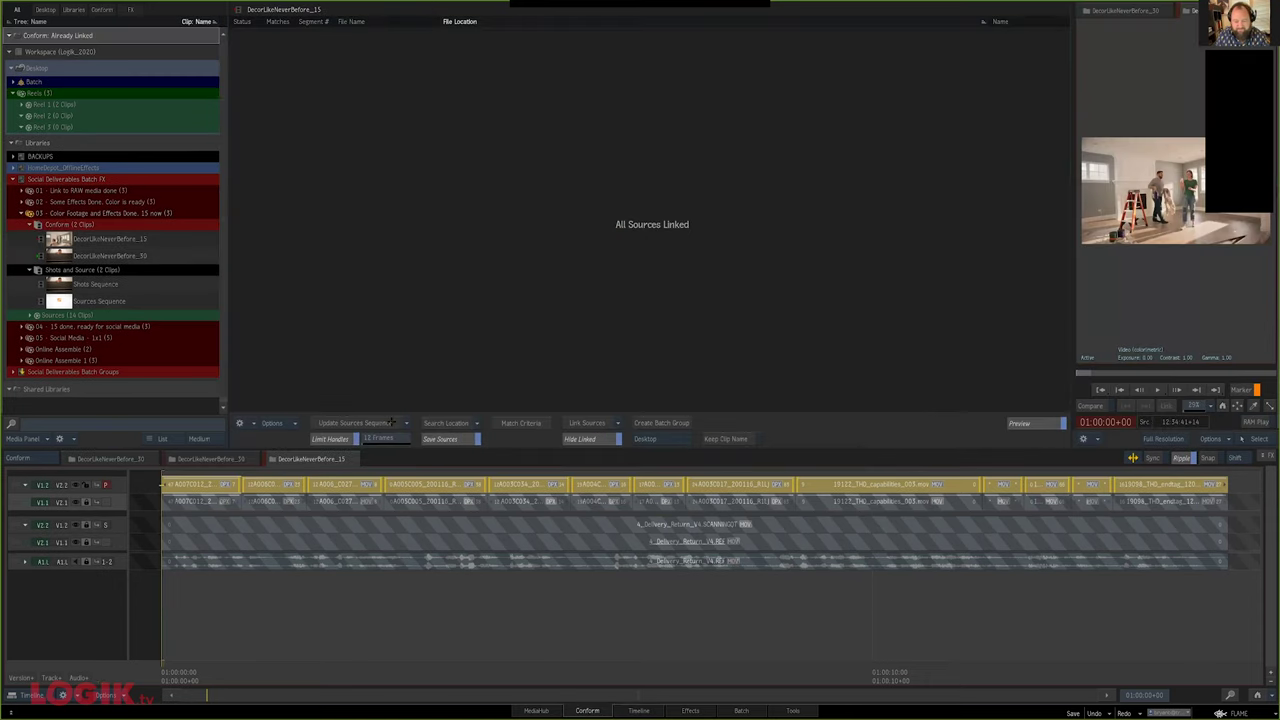
{"action": "double_click", "coordinate": [80, 284]}
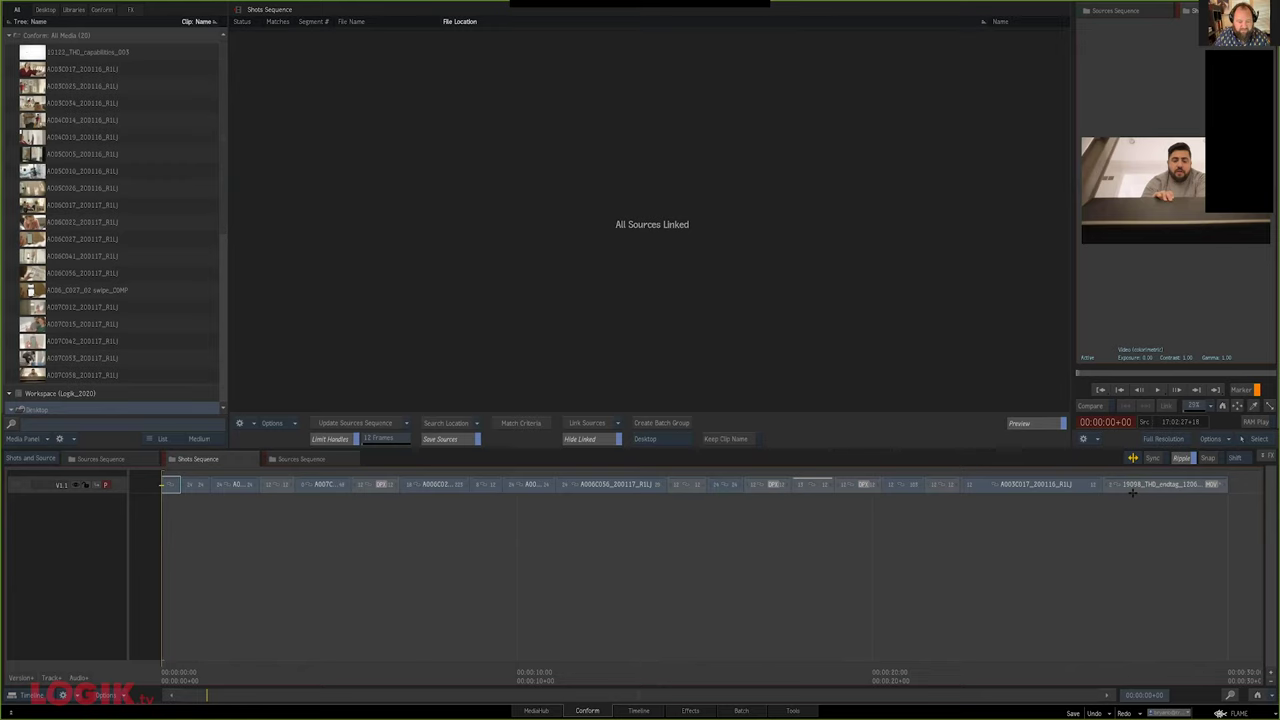
{"action": "left_click", "coordinate": [406, 423]}
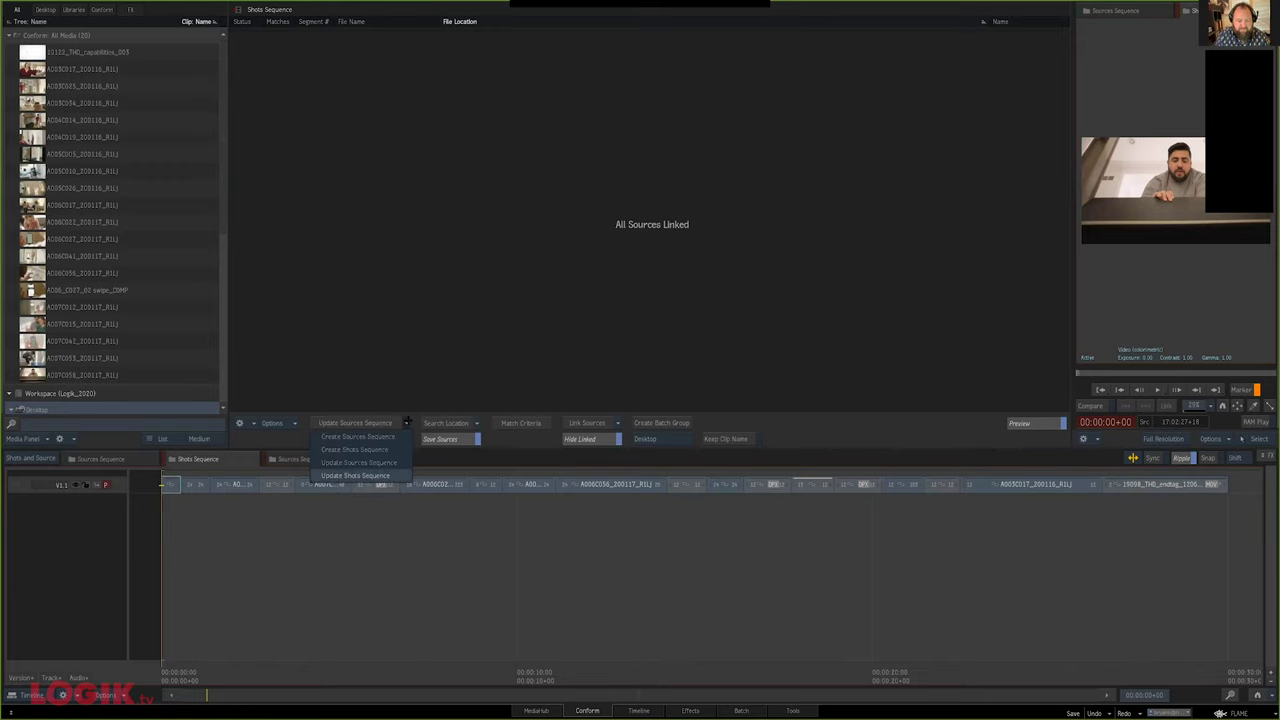
{"action": "key", "text": "Return"}
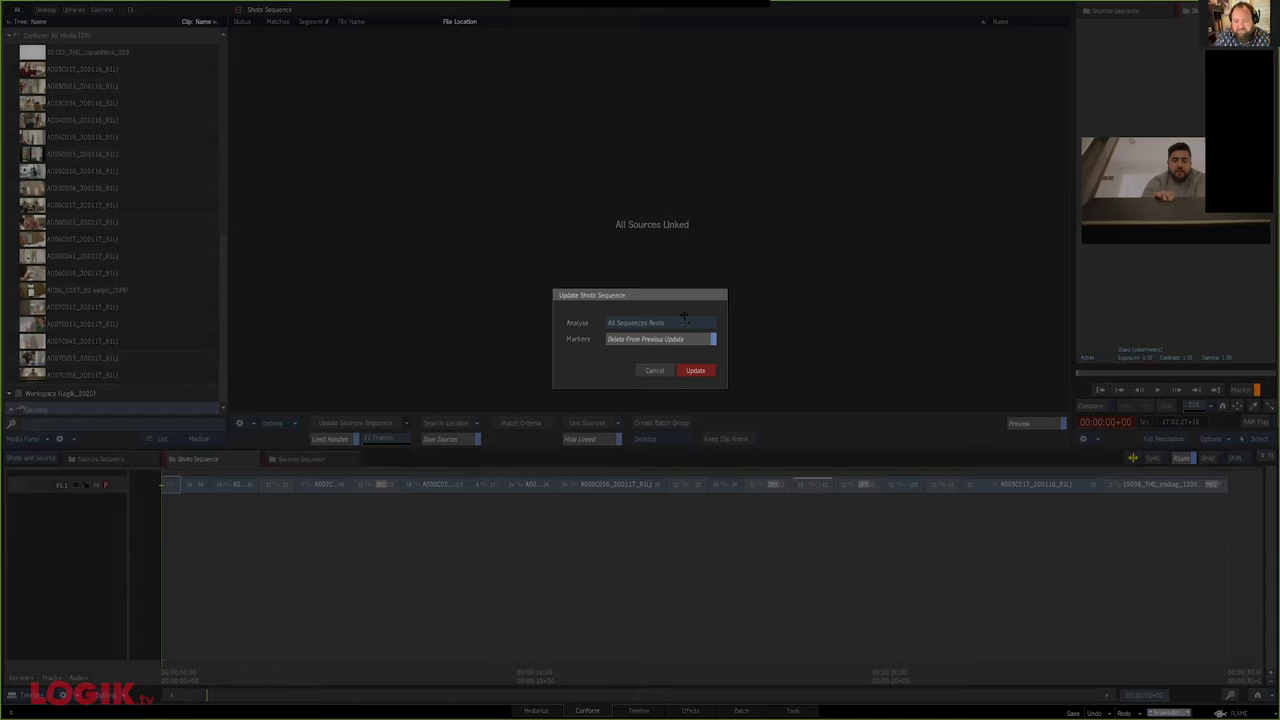
{"action": "left_click", "coordinate": [682, 320]}
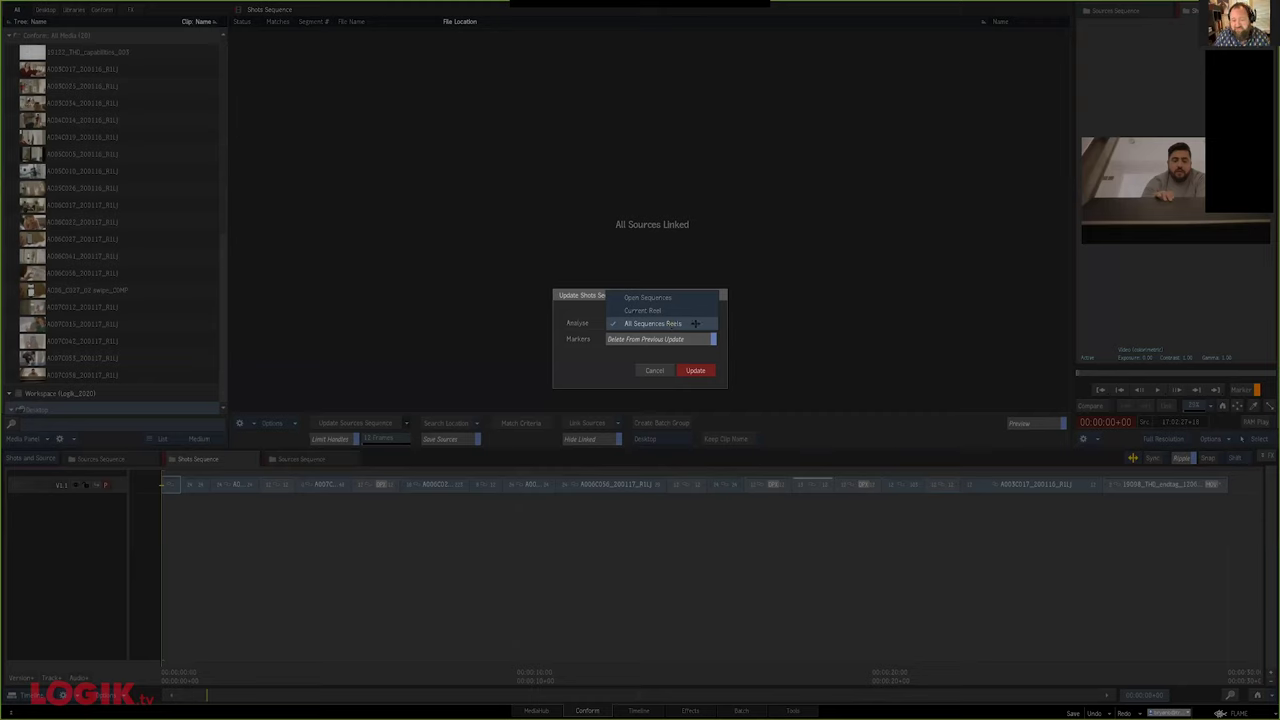
{"action": "left_click", "coordinate": [693, 297]}
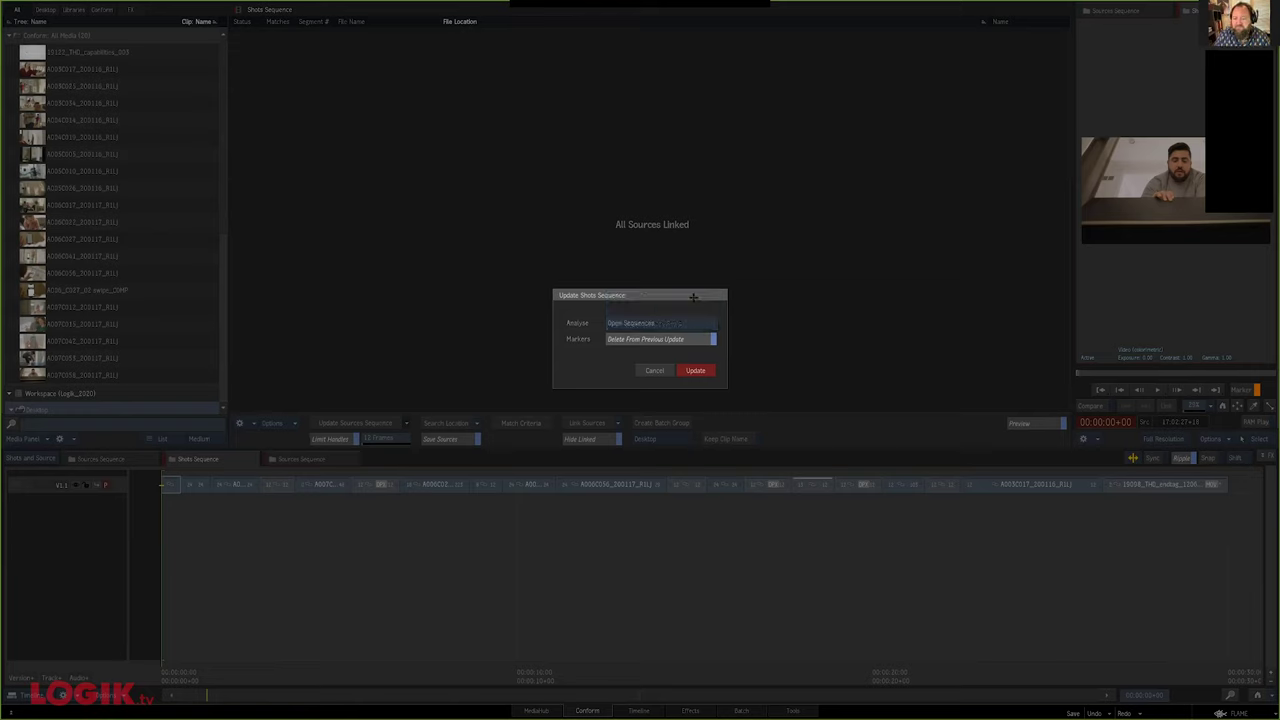
{"action": "left_click", "coordinate": [668, 318]}
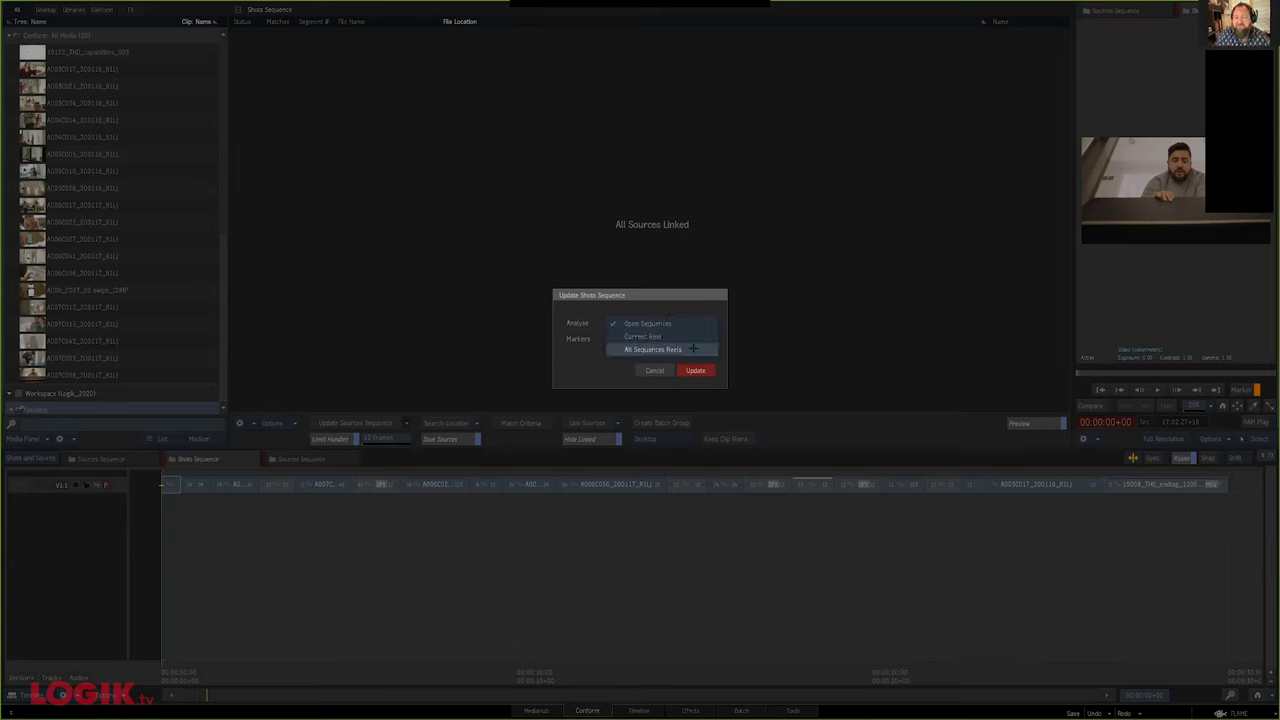
{"action": "left_click", "coordinate": [690, 348]}
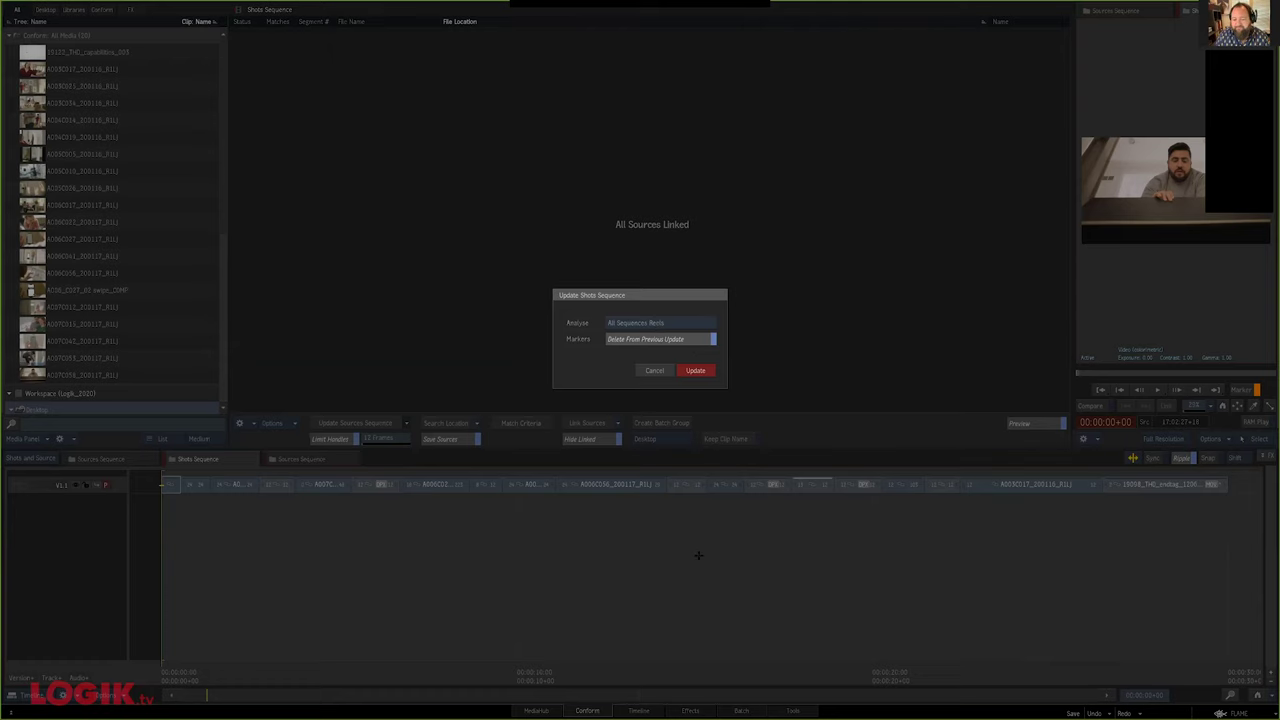
{"action": "key", "text": "Return"}
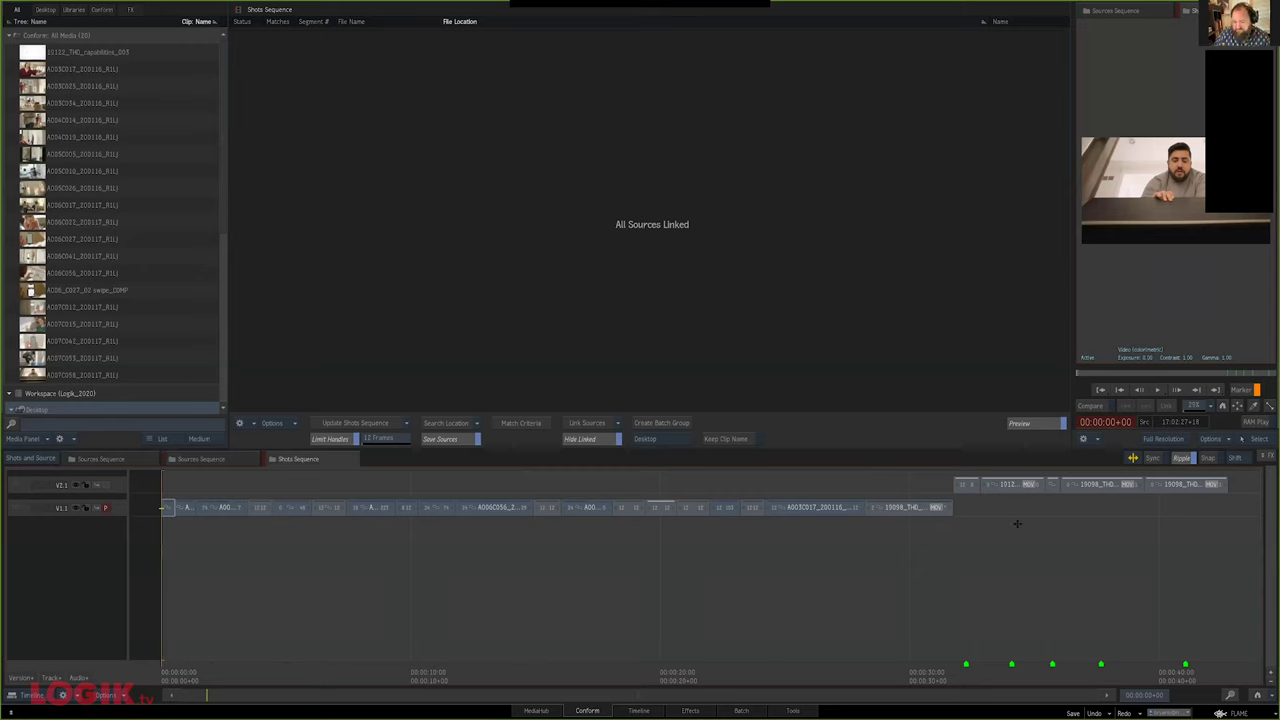
Go to the shots added to the Shots Sequence in the Timeline view and inspect the first New Shot marker
{"action": "scroll", "coordinate": [1017, 523], "scroll_direction": "right", "scroll_amount": 5}
{"action": "left_click", "coordinate": [605, 662]}
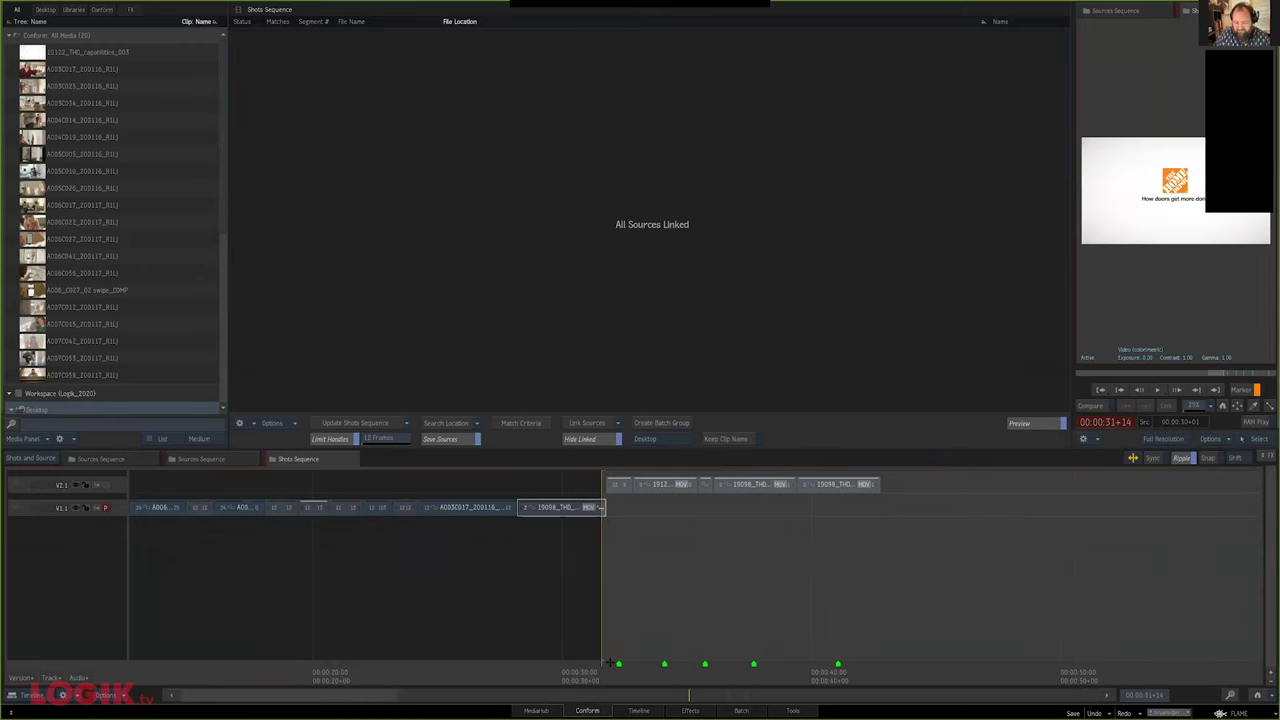
{"action": "left_click", "coordinate": [638, 710]}
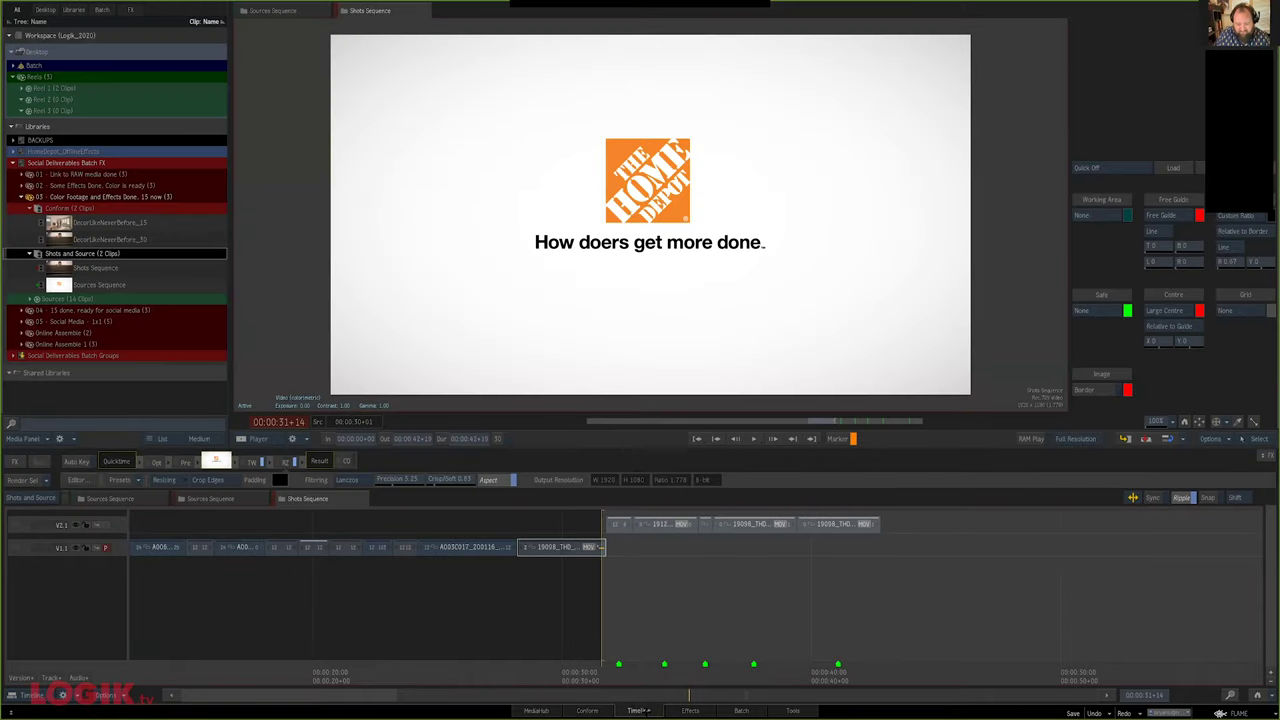
{"action": "key", "text": "Up"}
{"action": "left_click", "coordinate": [619, 670]}
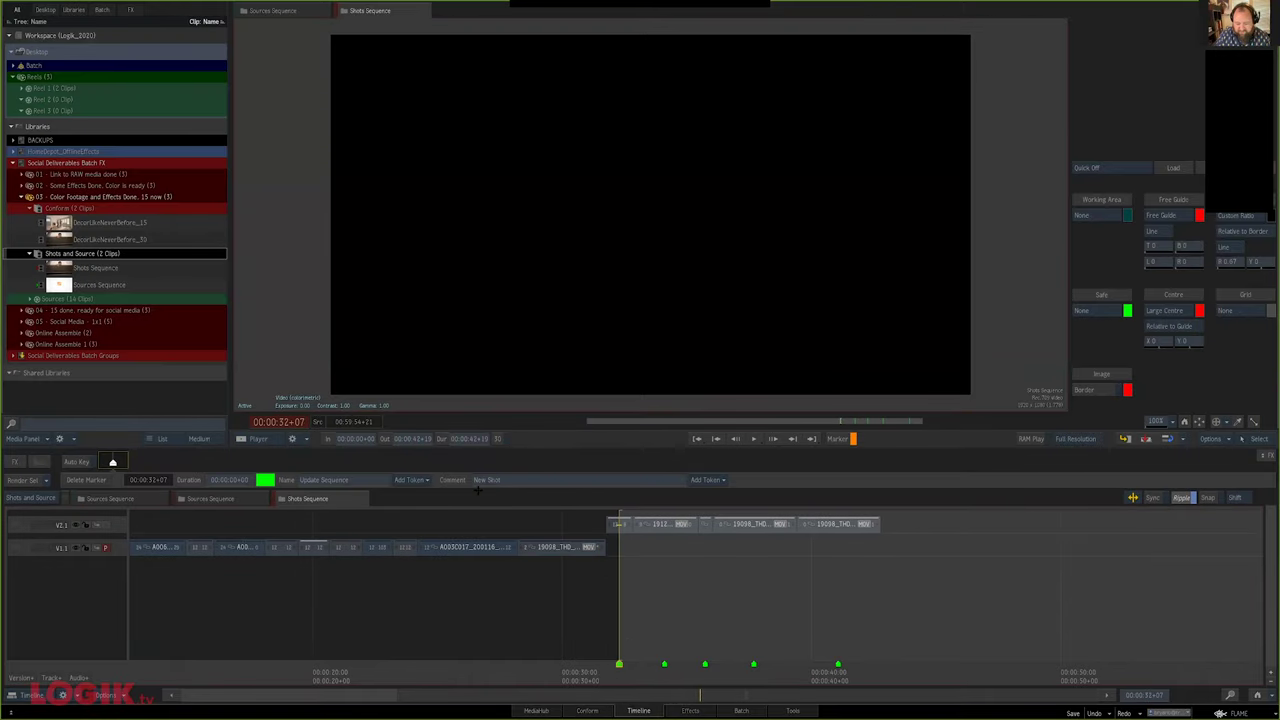
Delete the A006_C027_02 swipe_COMP.mov segment from track V2.1 with ripple off, leaving a gap
{"action": "left_click_drag", "start_coordinate": [530, 520], "coordinate": [645, 530]}
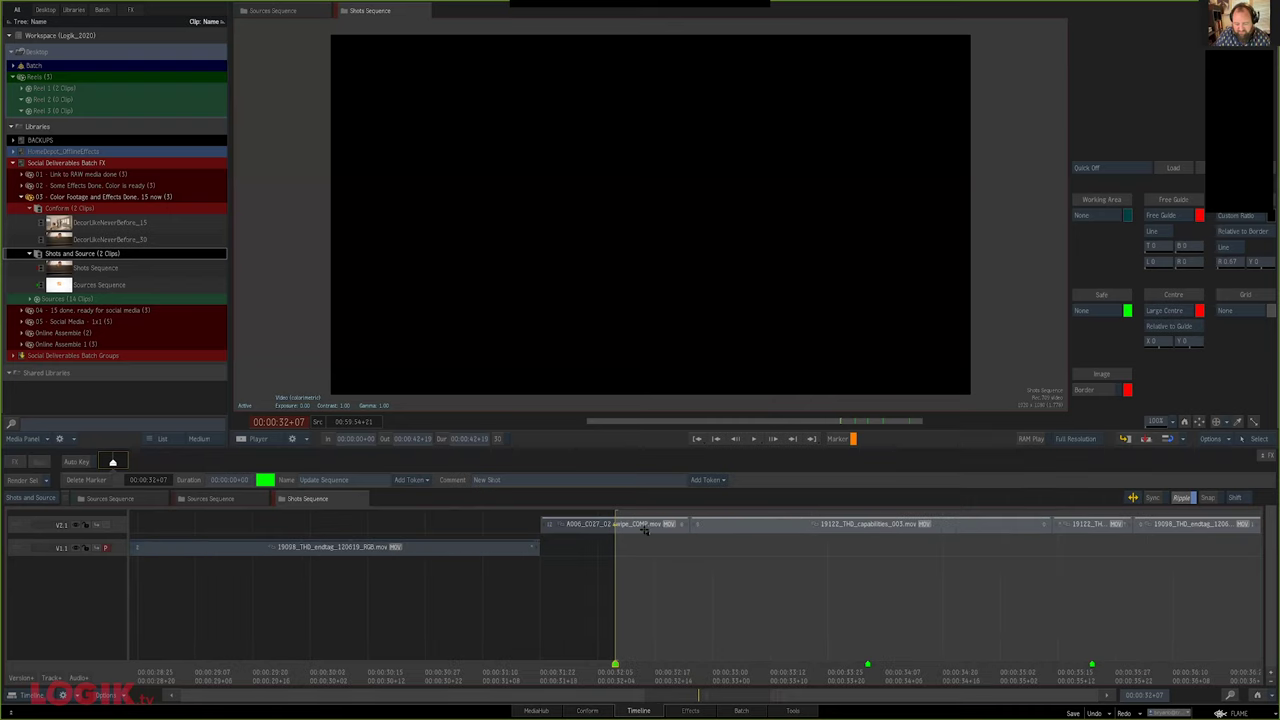
{"action": "mouse_move", "coordinate": [644, 530]}
{"action": "key", "text": "Delete"}
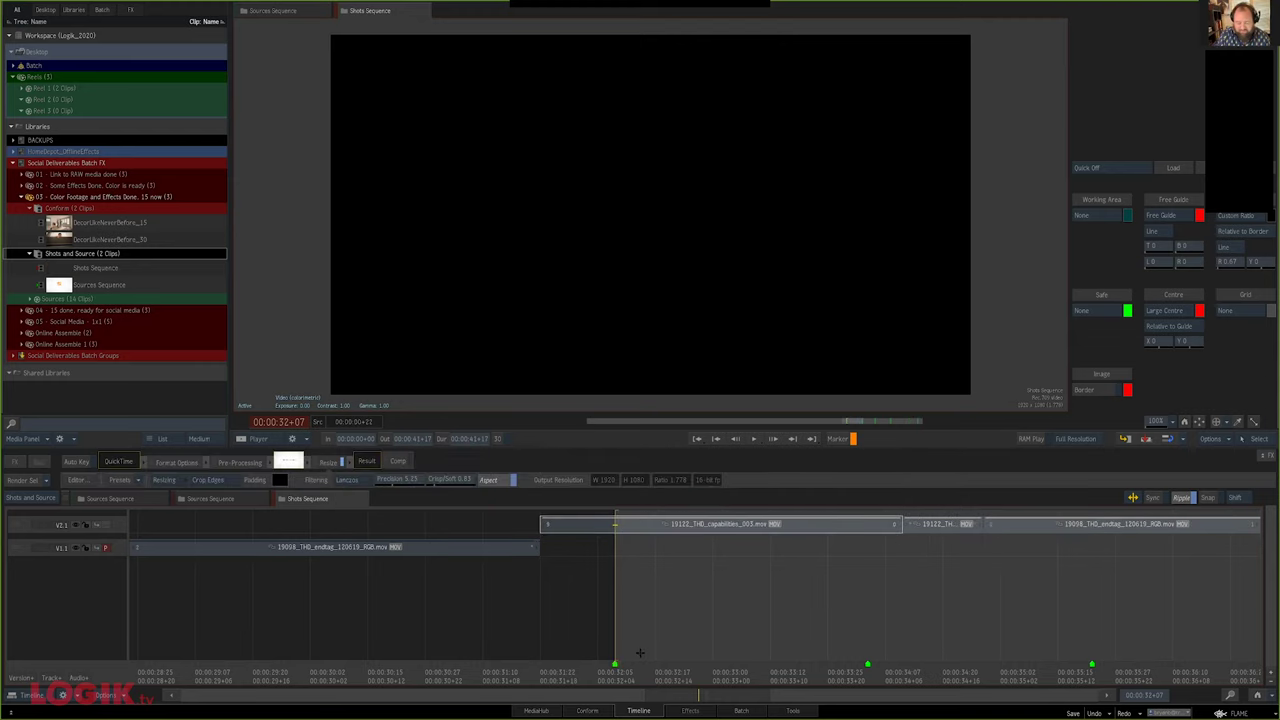
{"action": "key", "text": "ctrl+z"}
{"action": "key", "text": "Delete"}
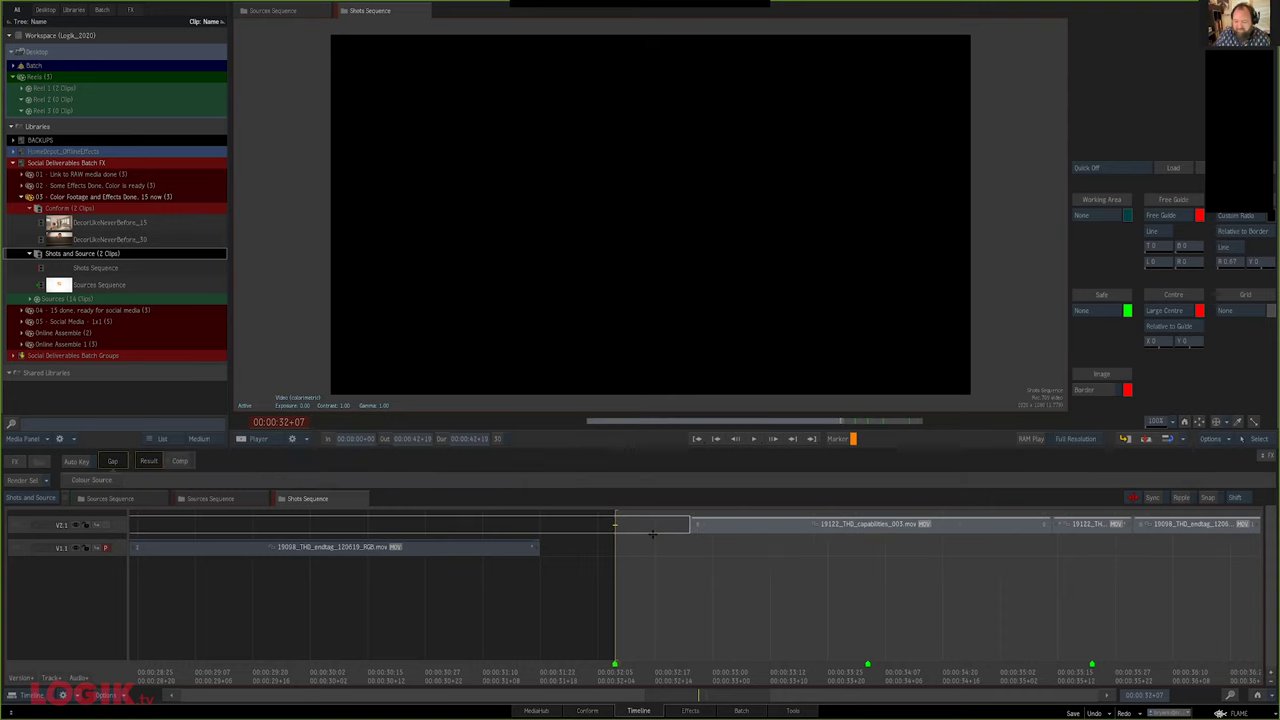
Make V2.1 the primary track and examine the 19122_THD_capabilities_003.mov shots from the second New Shot marker onward
{"action": "key", "text": "shift+Down"}
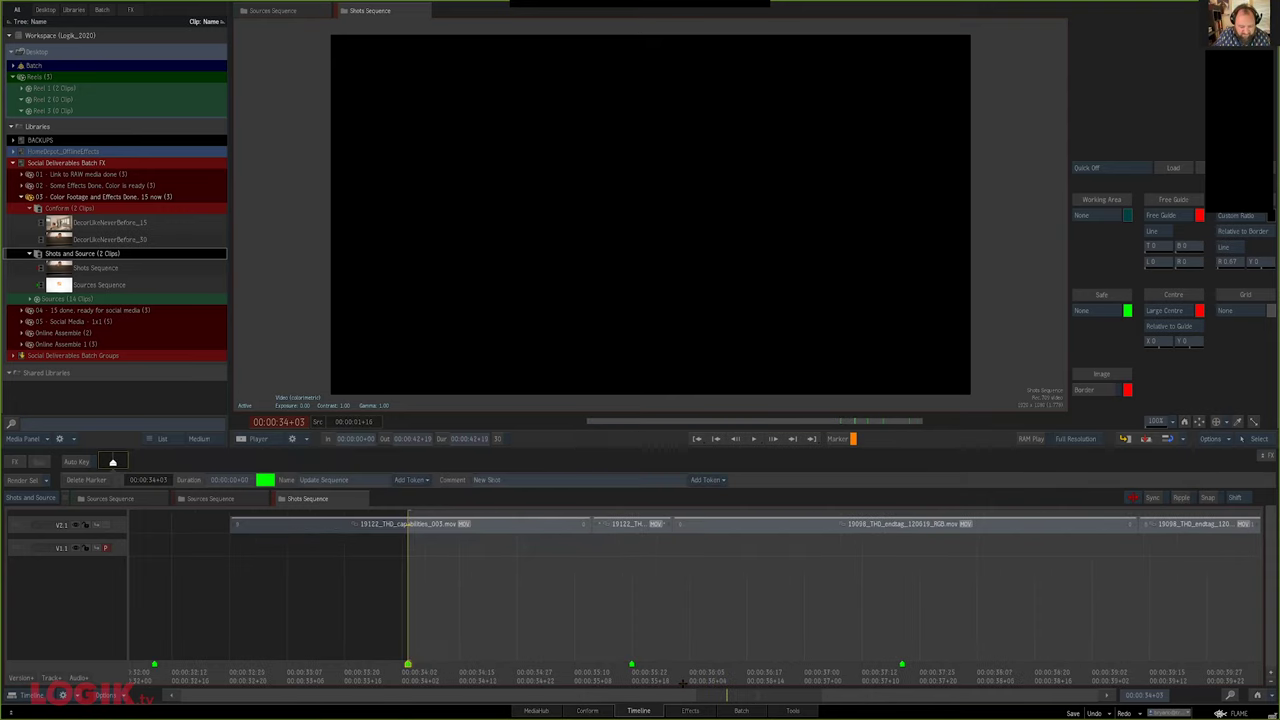
{"action": "mouse_move", "coordinate": [462, 532]}
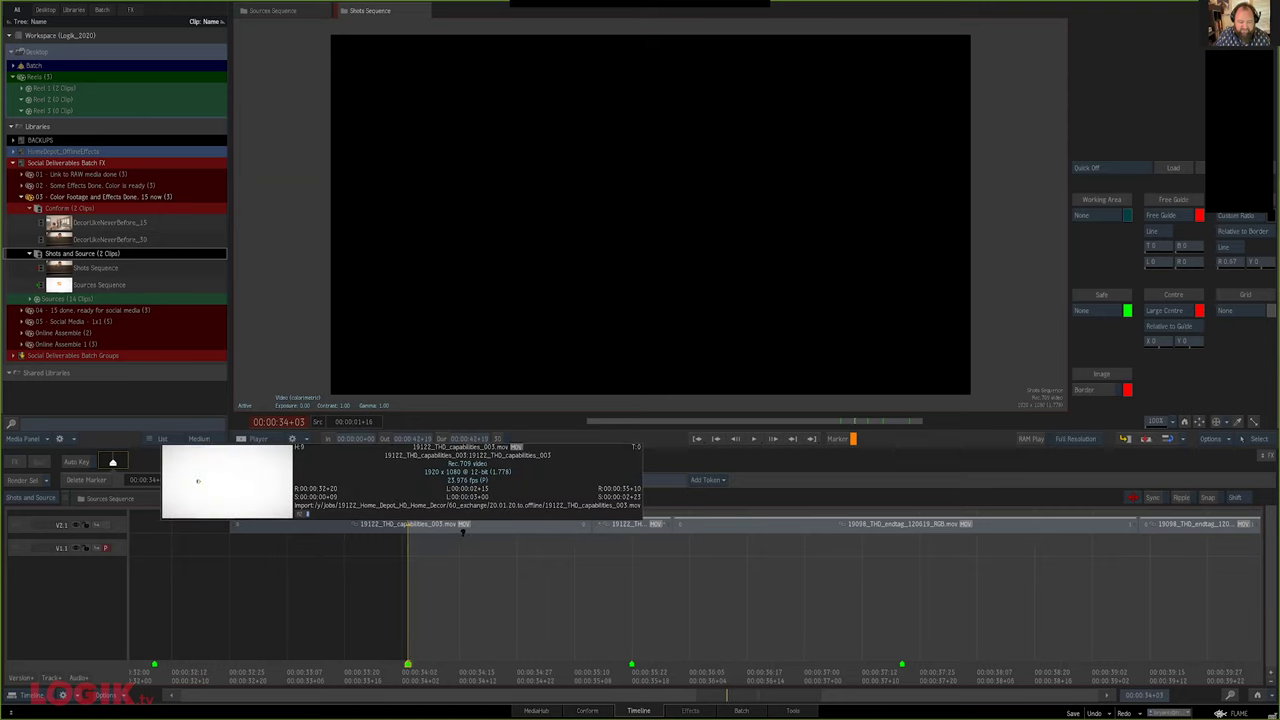
{"action": "left_click_drag", "start_coordinate": [423, 639], "coordinate": [346, 639]}
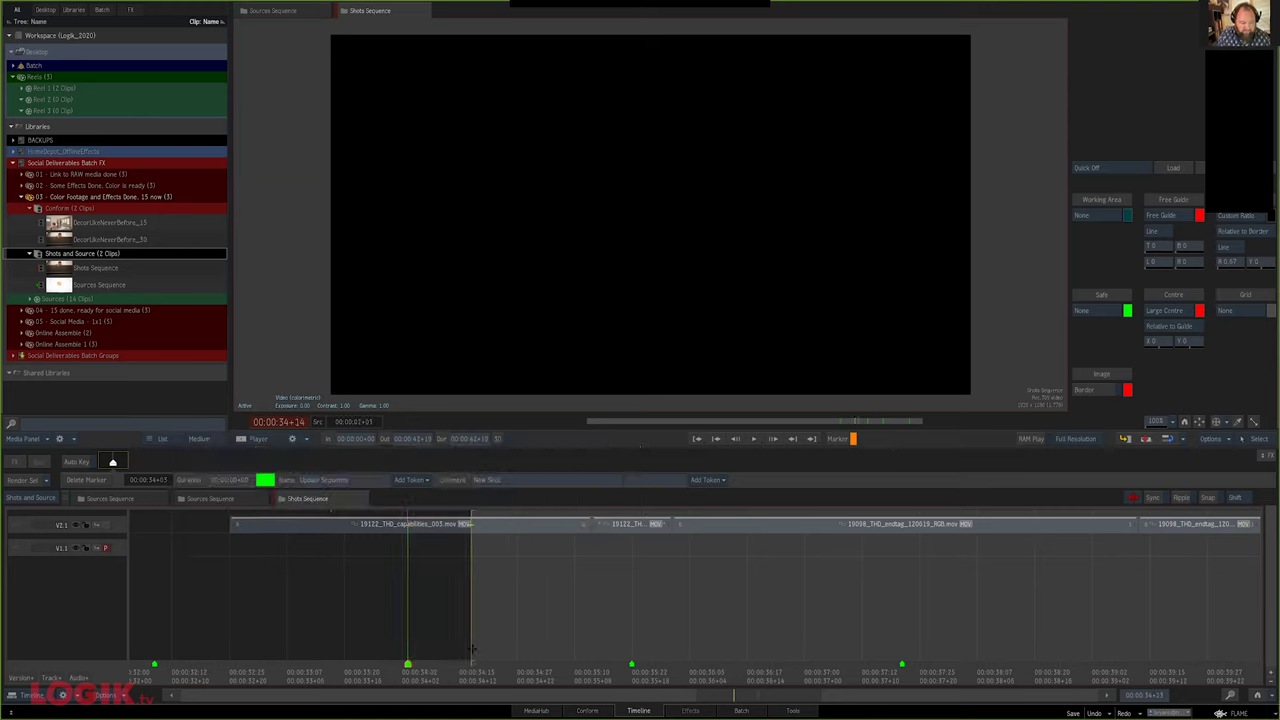
{"action": "left_click", "coordinate": [107, 525]}
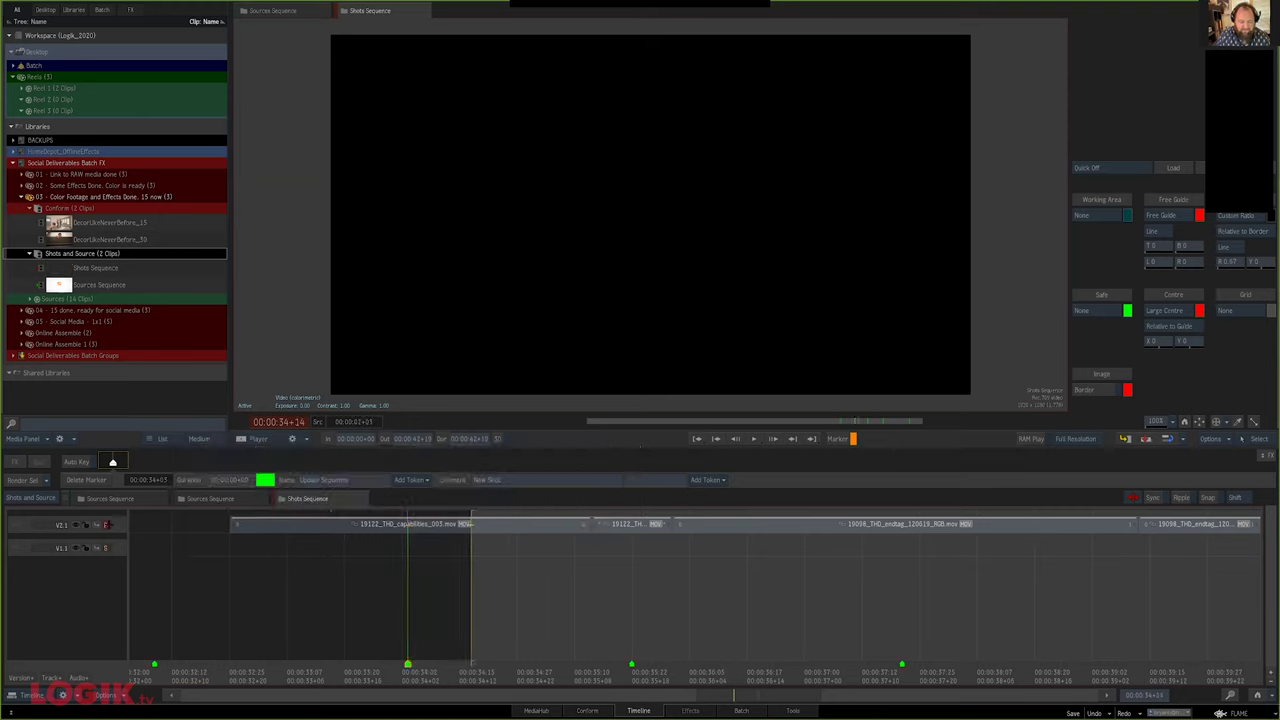
{"action": "key", "text": "i"}
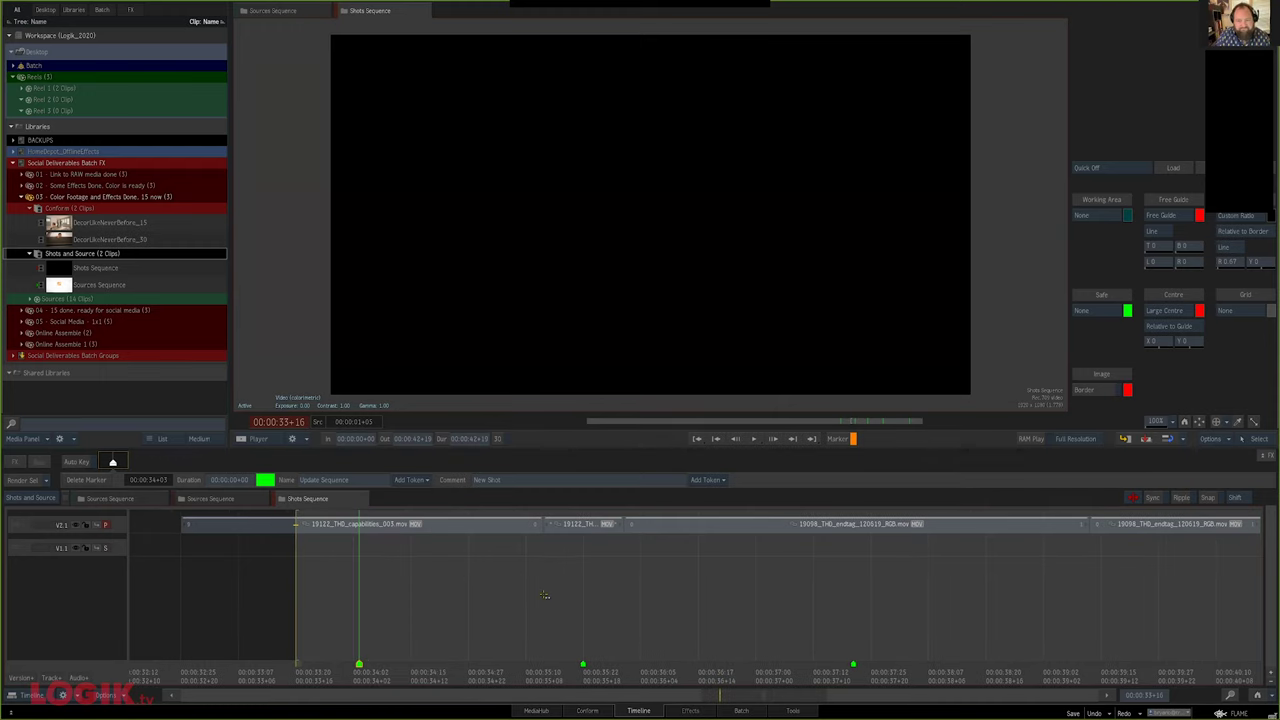
{"action": "left_click_drag", "start_coordinate": [386, 664], "coordinate": [315, 664]}
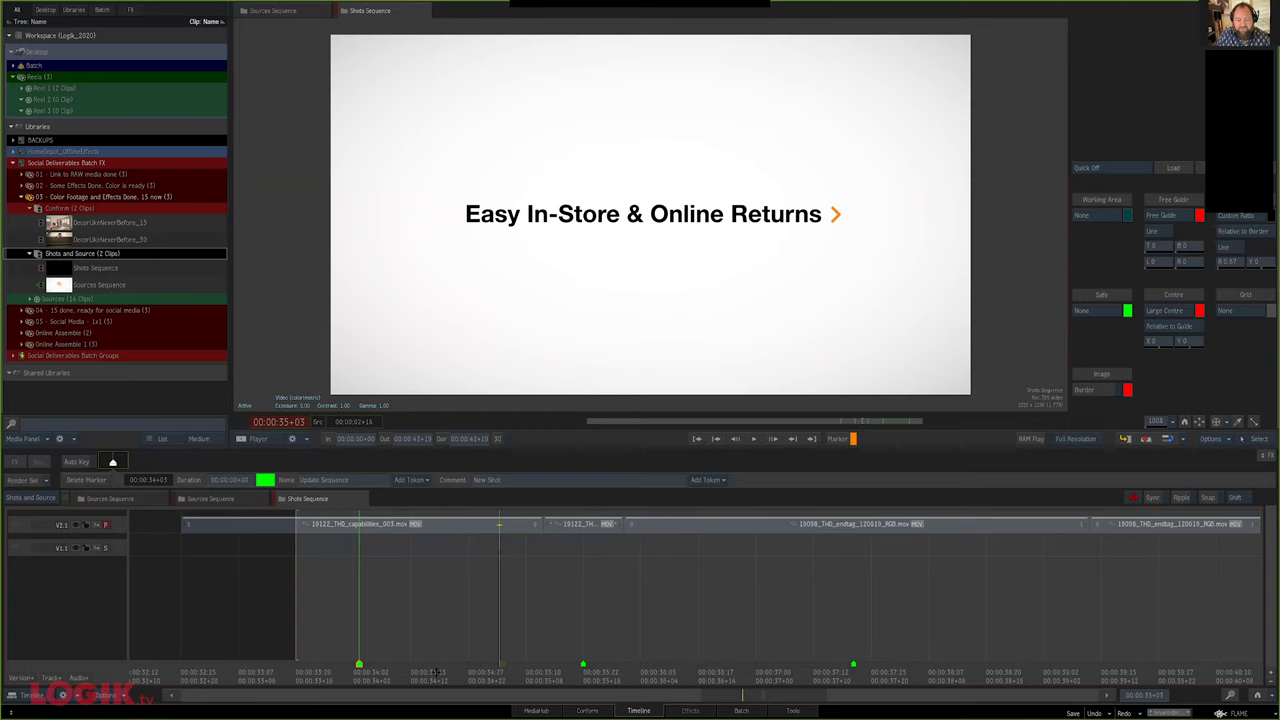
{"action": "left_click_drag", "start_coordinate": [507, 646], "coordinate": [463, 646]}
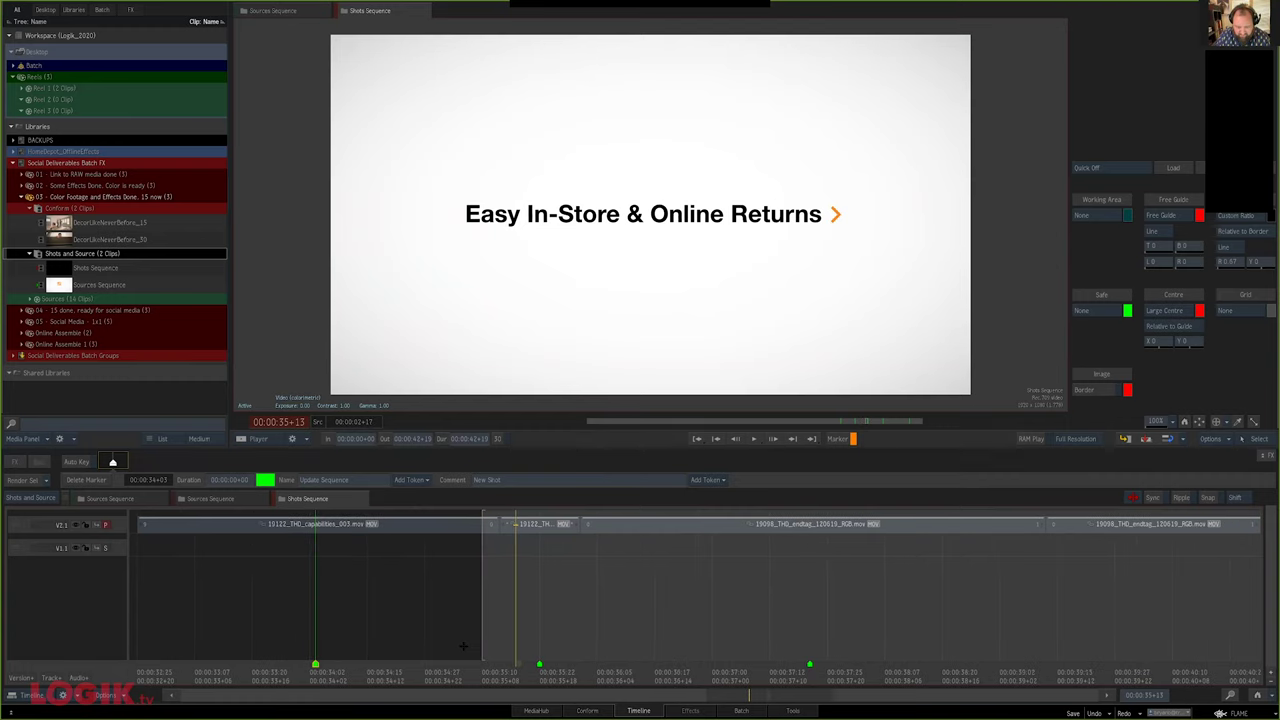
Examine the cut between the two adjacent 19122_THD_capabilities_003.mov segments in the Shots Sequence
{"action": "left_click_drag", "start_coordinate": [562, 667], "coordinate": [778, 688]}
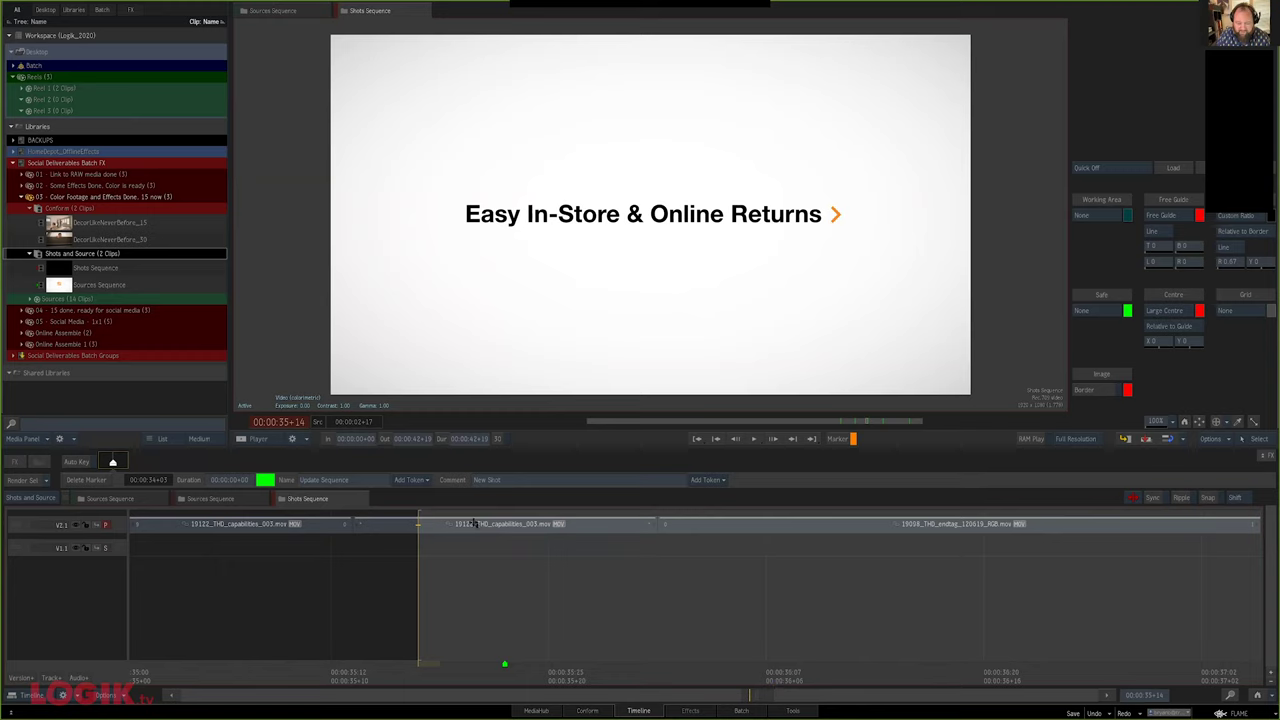
{"action": "left_click_drag", "start_coordinate": [356, 666], "coordinate": [428, 665]}
{"action": "key", "text": "Home"}
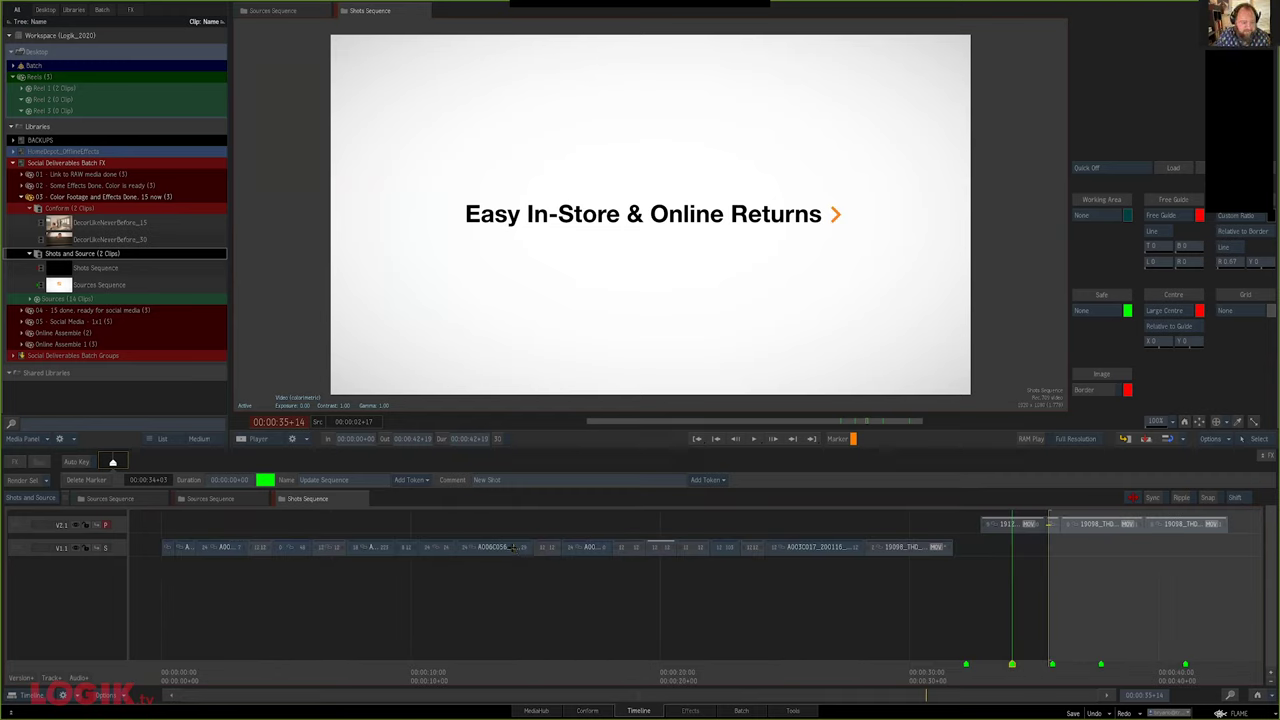
In DecorLikeNeverBefore_15, remove the cut between the two 19122_THD_capabilities_003.mov segments on the primary track
{"action": "left_click", "coordinate": [110, 223]}
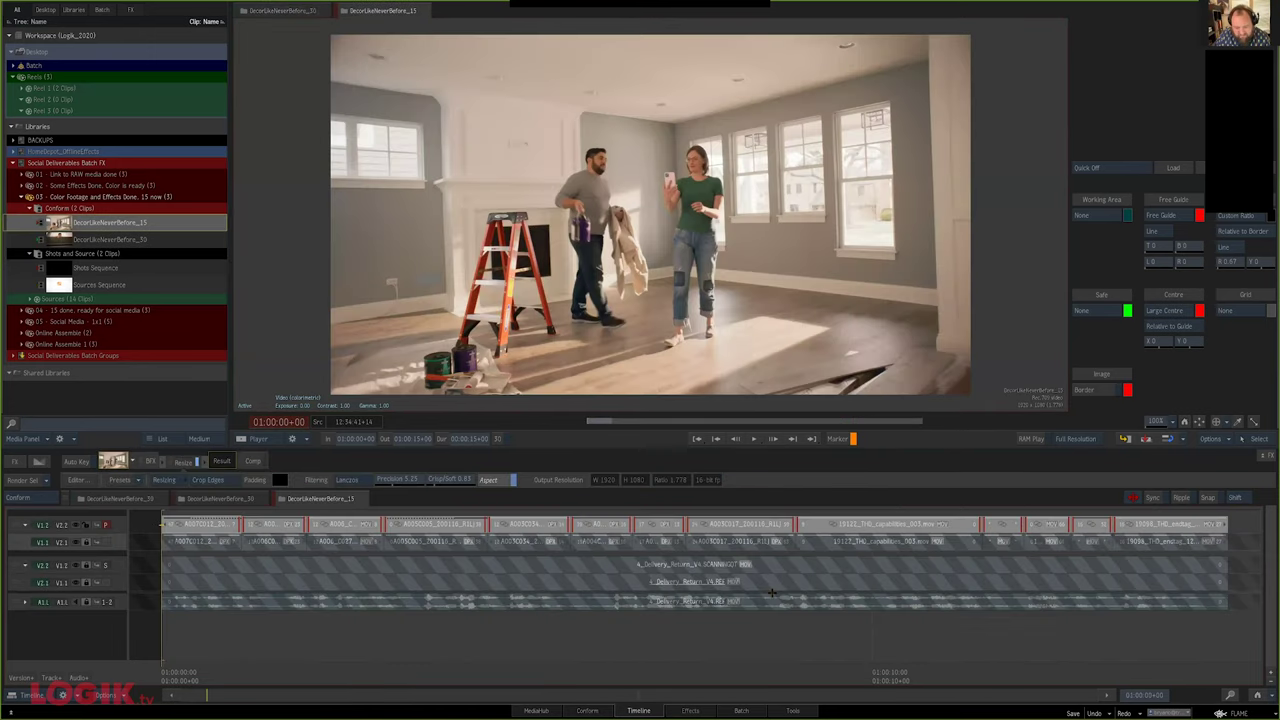
{"action": "left_click", "coordinate": [959, 676]}
{"action": "scroll", "coordinate": [533, 632], "scroll_direction": "up", "scroll_amount": 3}
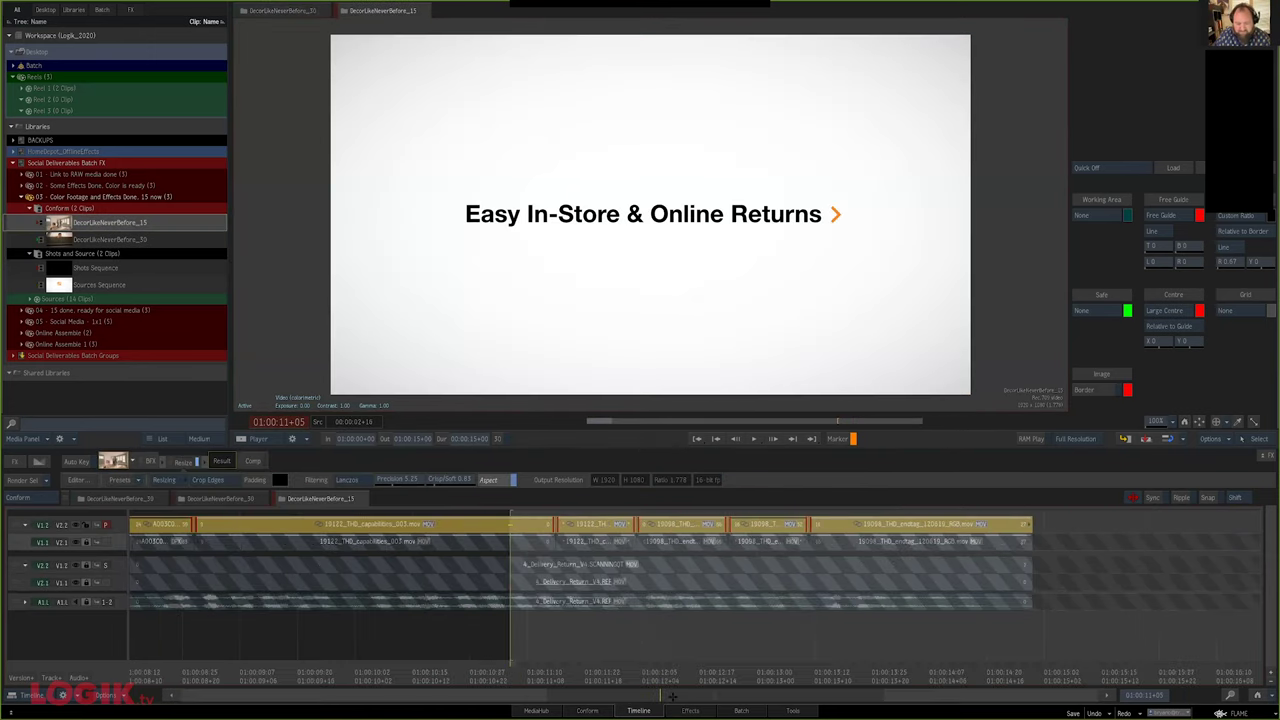
{"action": "left_click", "coordinate": [533, 632]}
{"action": "left_click_drag", "start_coordinate": [533, 672], "coordinate": [595, 672]}
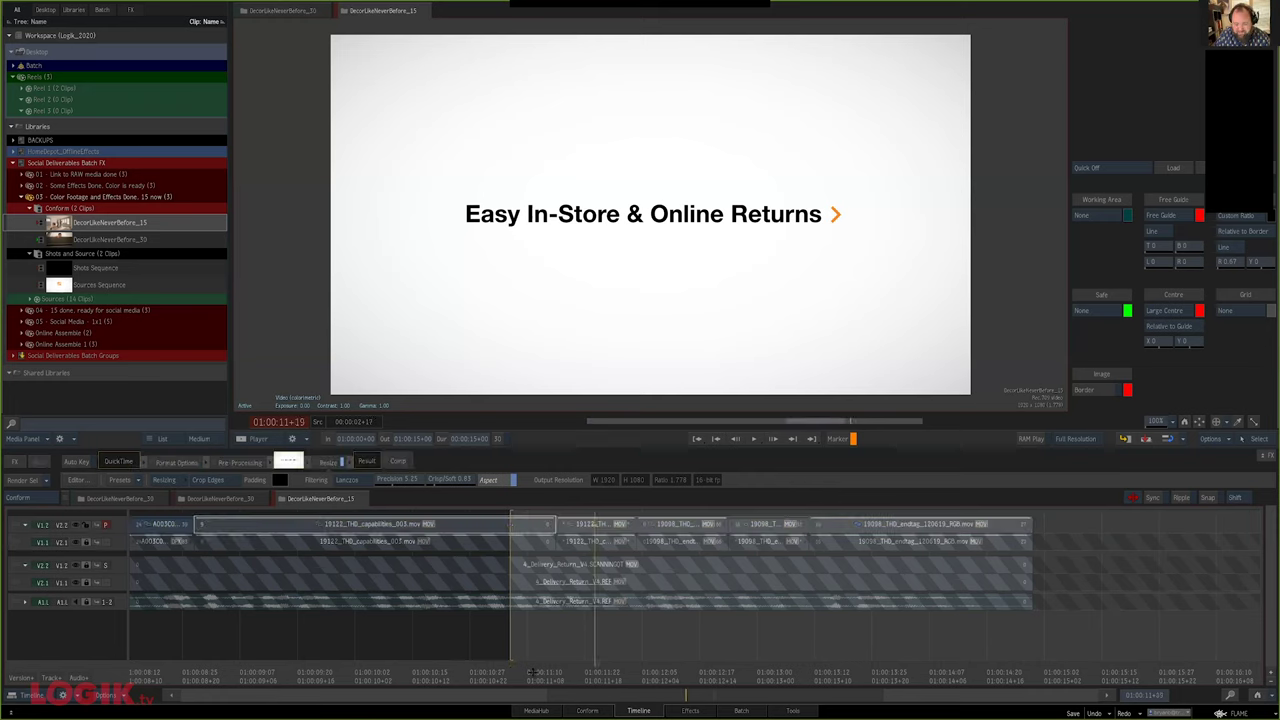
{"action": "left_click", "coordinate": [548, 521]}
{"action": "key", "text": "e"}
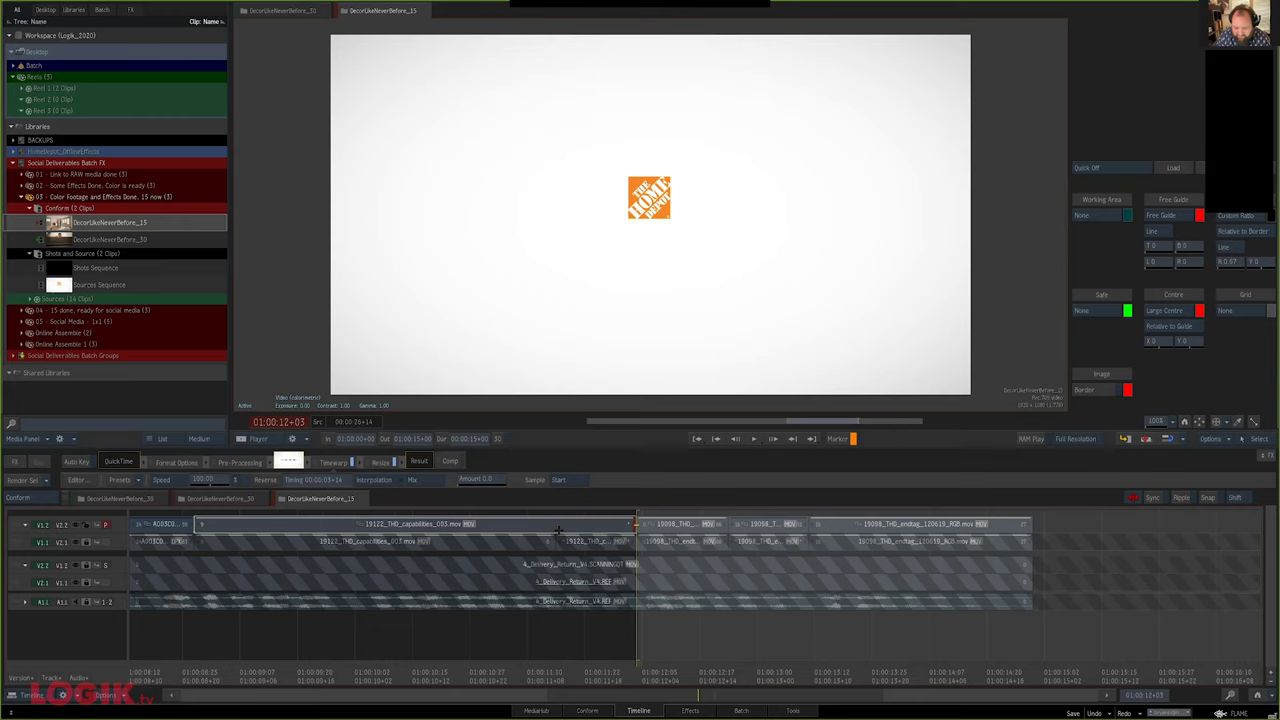
Remove the cuts between the adjacent 19098_THD_endtag_120619_RGB.mov segments so they form one continuous segment
{"action": "left_click_drag", "start_coordinate": [690, 678], "coordinate": [609, 678]}
{"action": "key", "text": "Down"}
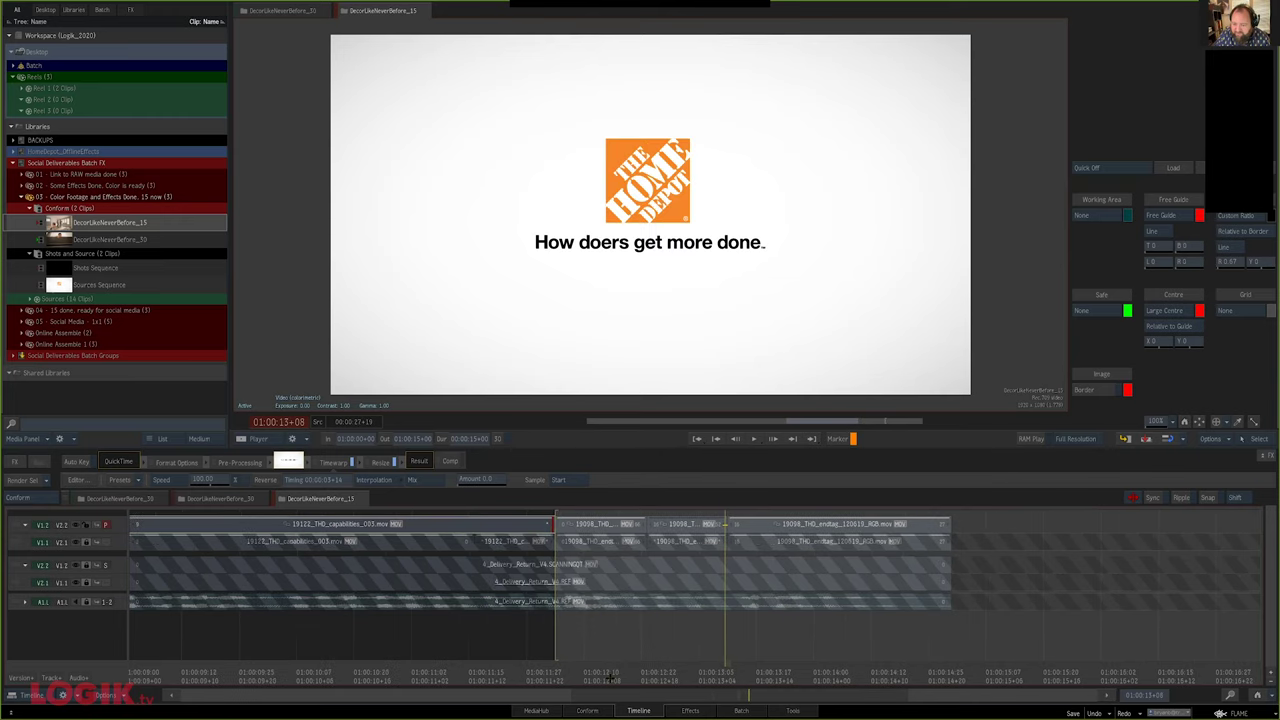
{"action": "left_click", "coordinate": [819, 675]}
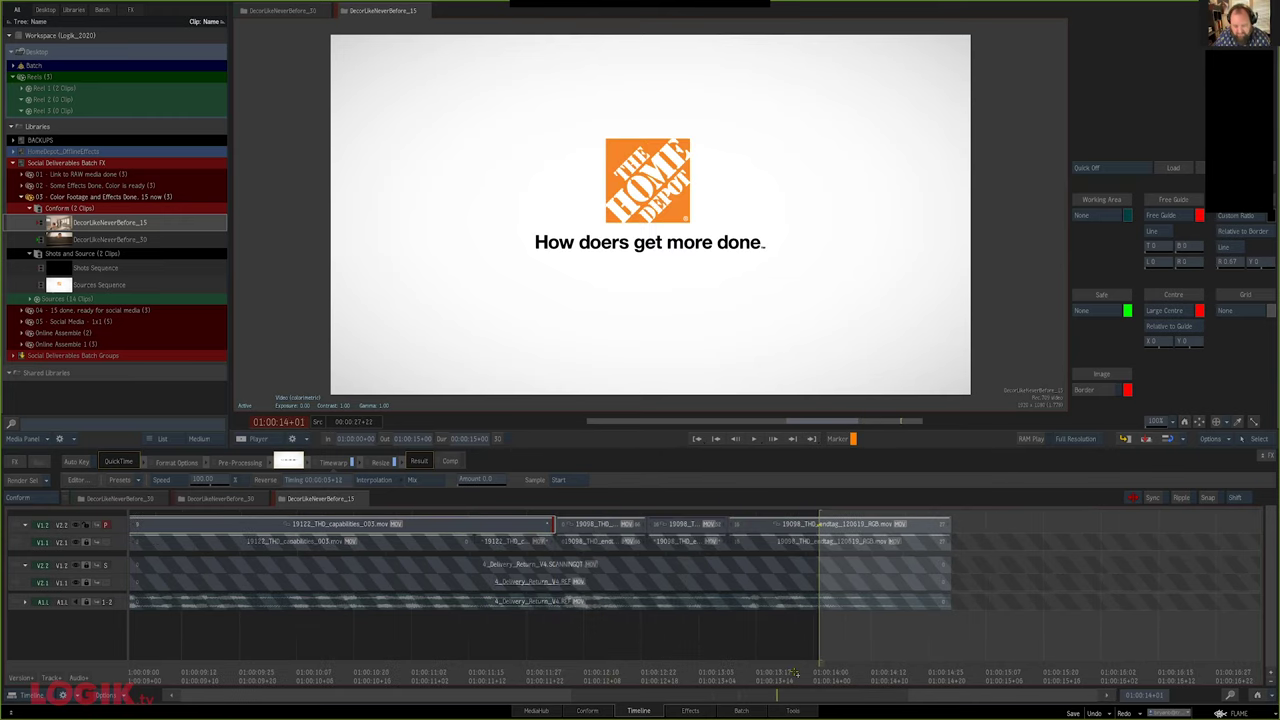
{"action": "key", "text": "Down"}
{"action": "left_click", "coordinate": [648, 524]}
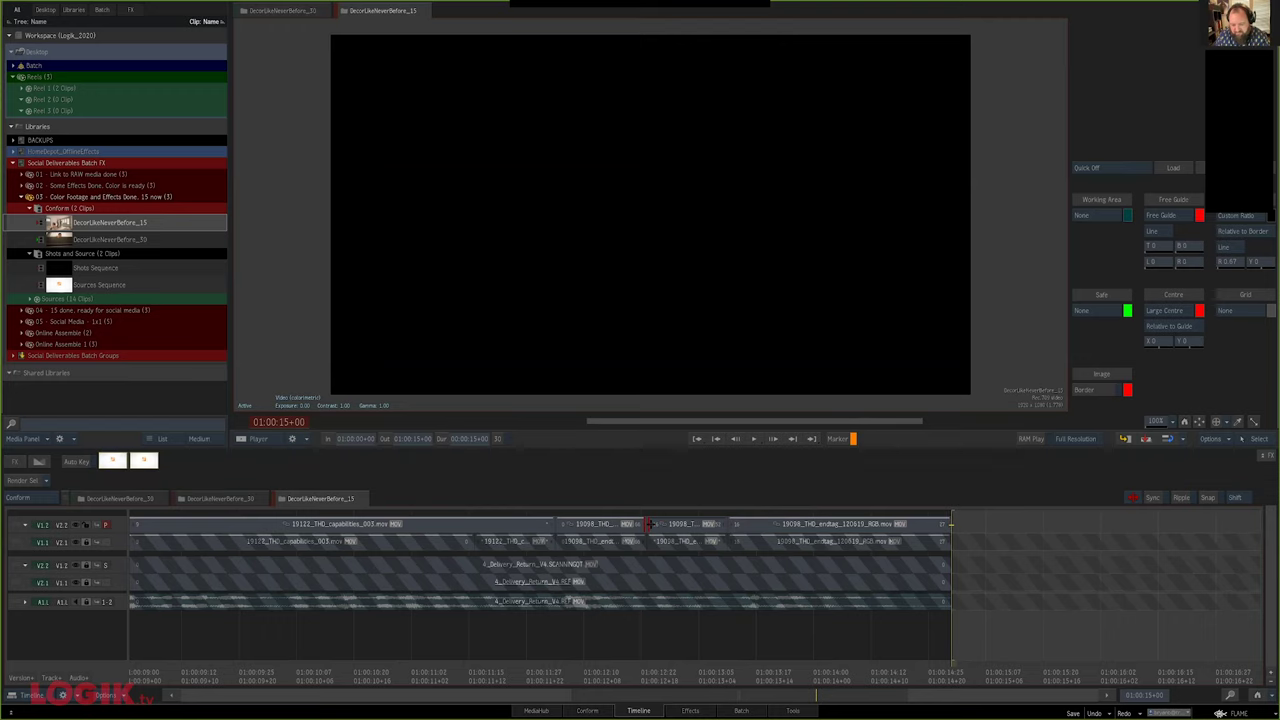
{"action": "left_click", "coordinate": [648, 524]}
{"action": "key", "text": "e"}
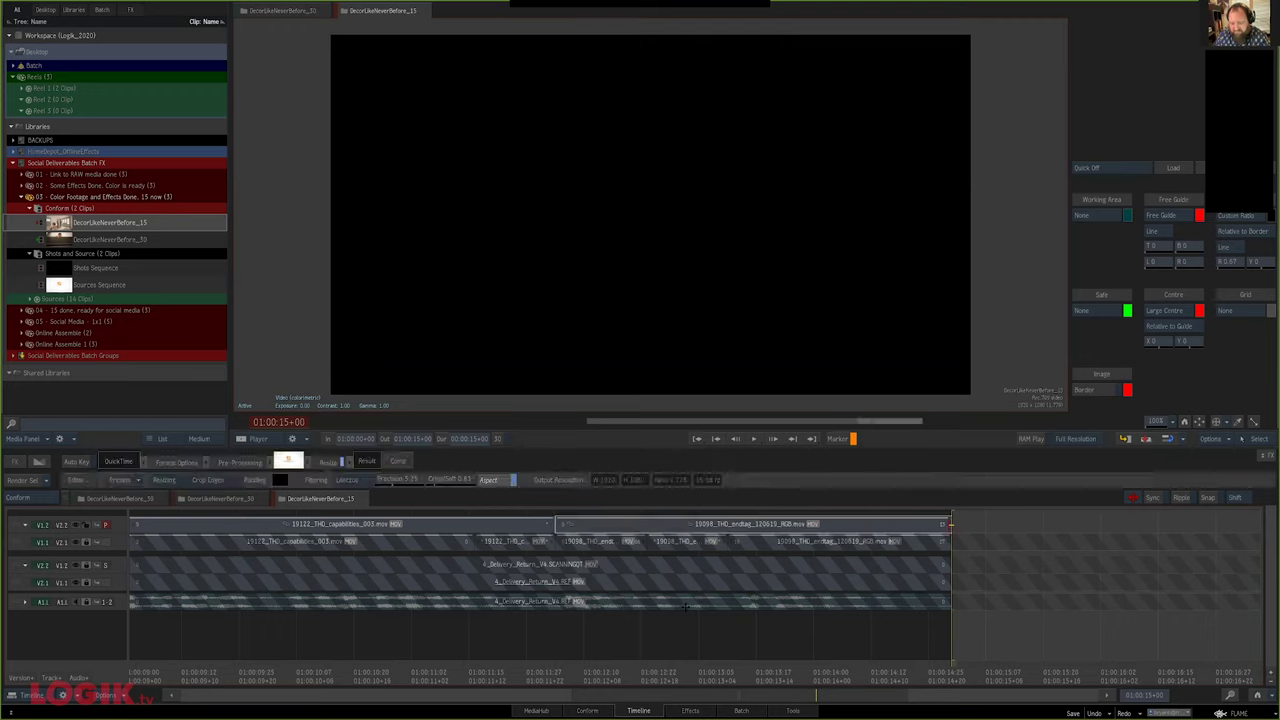
Select the joined capabilities and endtag segments and update the Shots Sequence from the Conform view
{"action": "key", "text": "Home"}
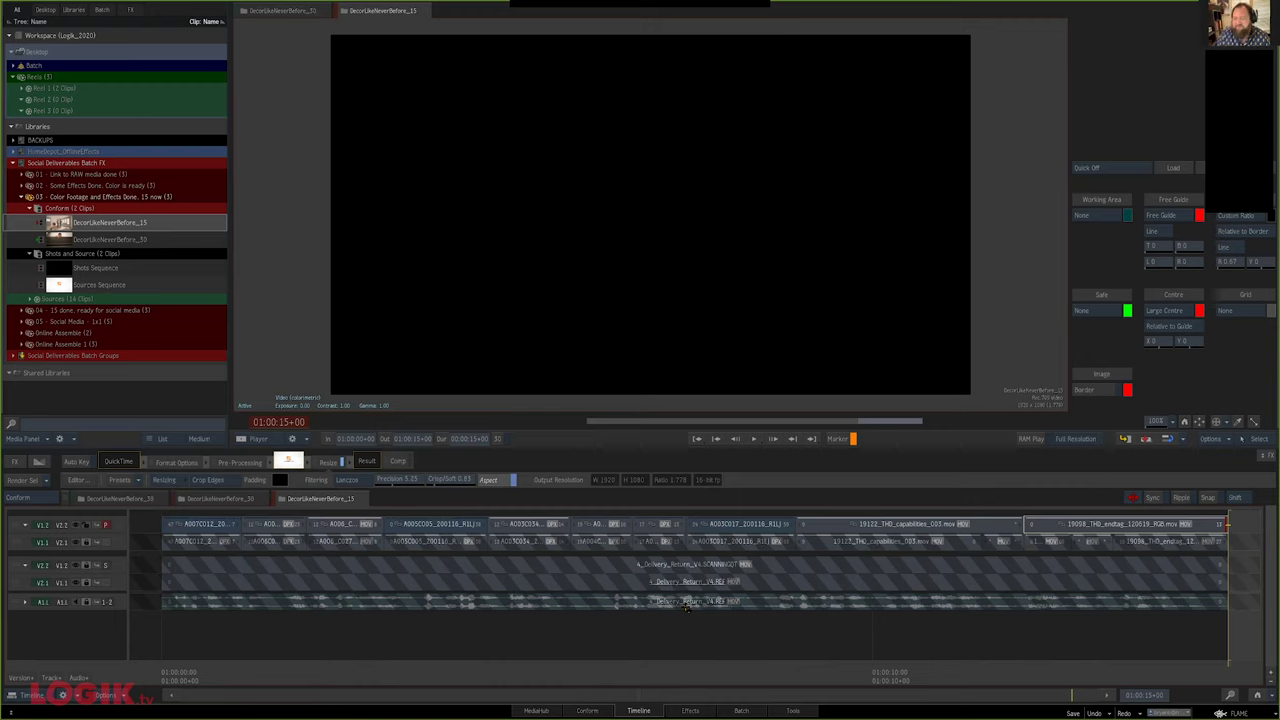
{"action": "left_click", "coordinate": [975, 526]}
{"action": "left_click", "coordinate": [1070, 524], "text": "ctrl"}
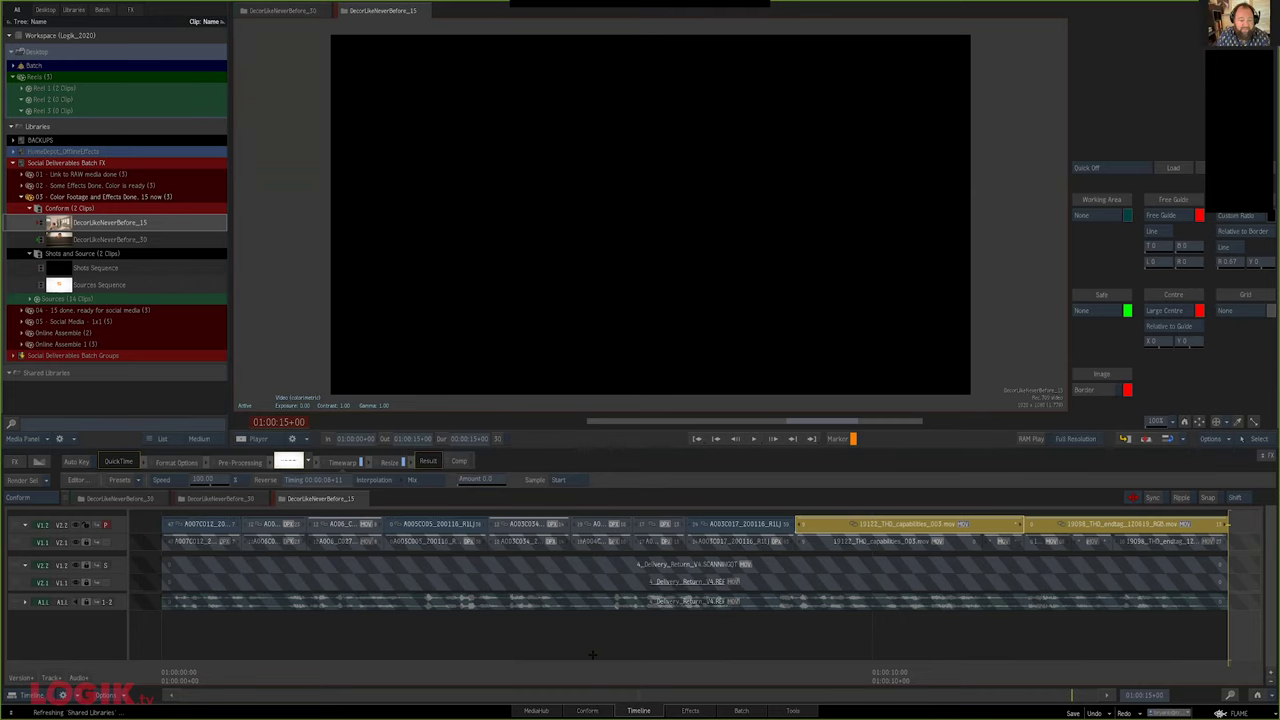
{"action": "key", "text": "ctrl+2"}
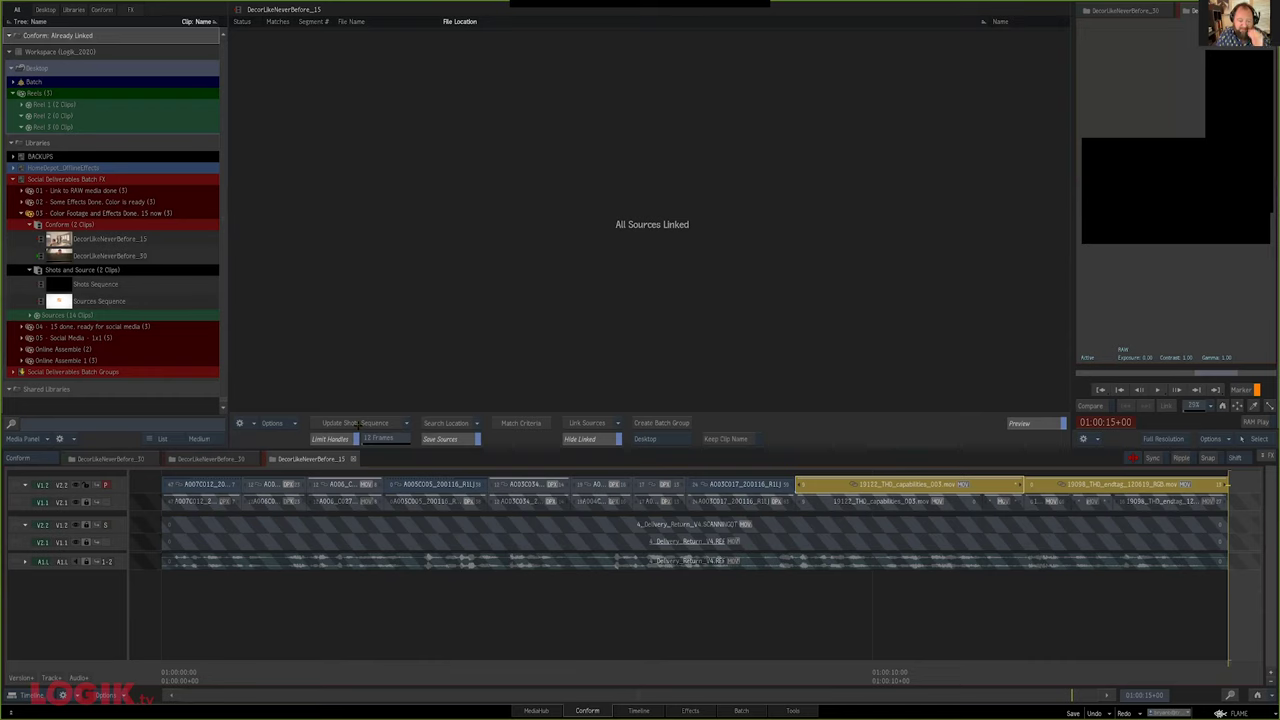
{"action": "left_click", "coordinate": [358, 424]}
{"action": "key", "text": "Return"}
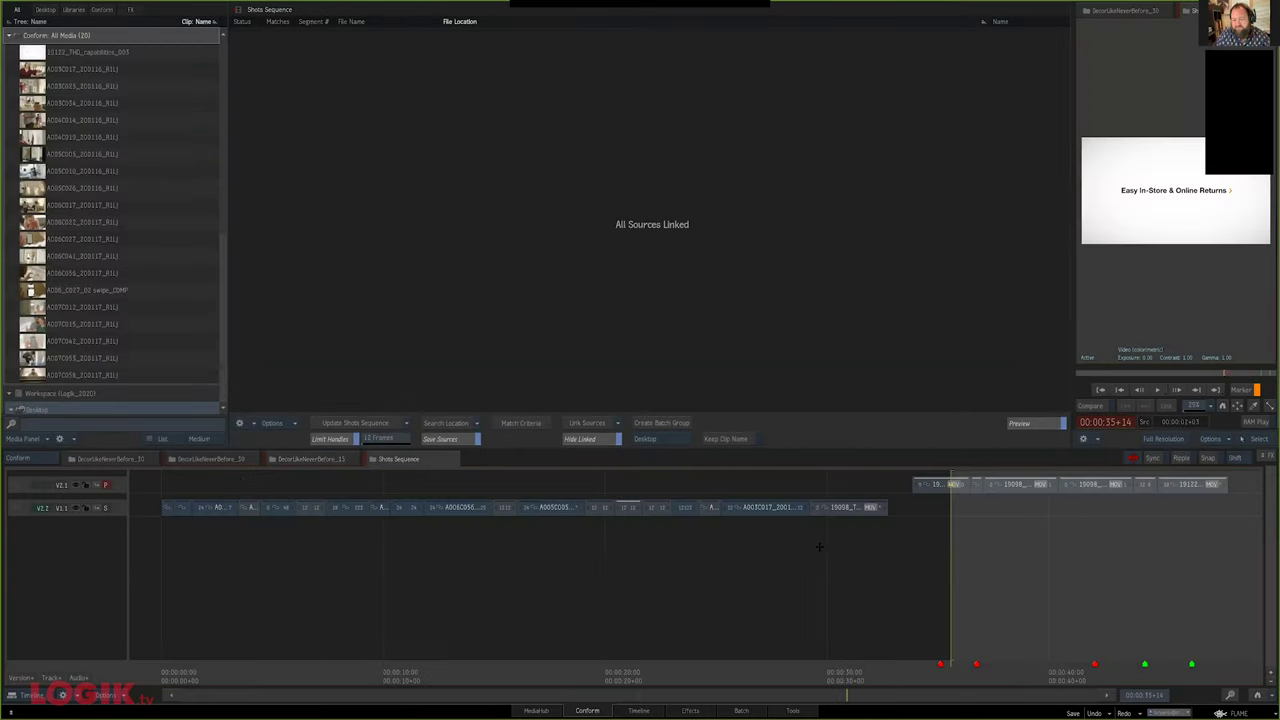
Show the updated Shots Sequence in the Timeline view and inspect the first red Unused Shot marker
{"action": "left_click_drag", "start_coordinate": [819, 547], "coordinate": [969, 529]}
{"action": "scroll", "coordinate": [968, 529], "scroll_direction": "up", "scroll_amount": 2}
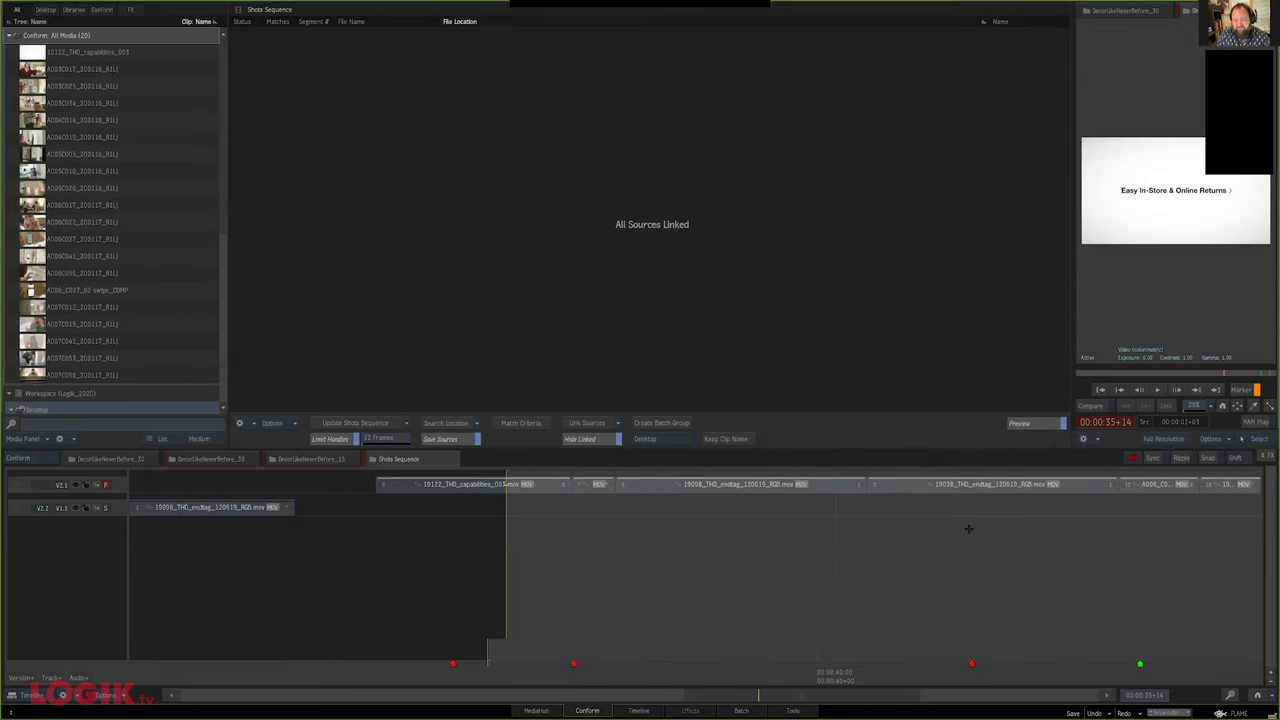
{"action": "left_click_drag", "start_coordinate": [415, 673], "coordinate": [427, 673]}
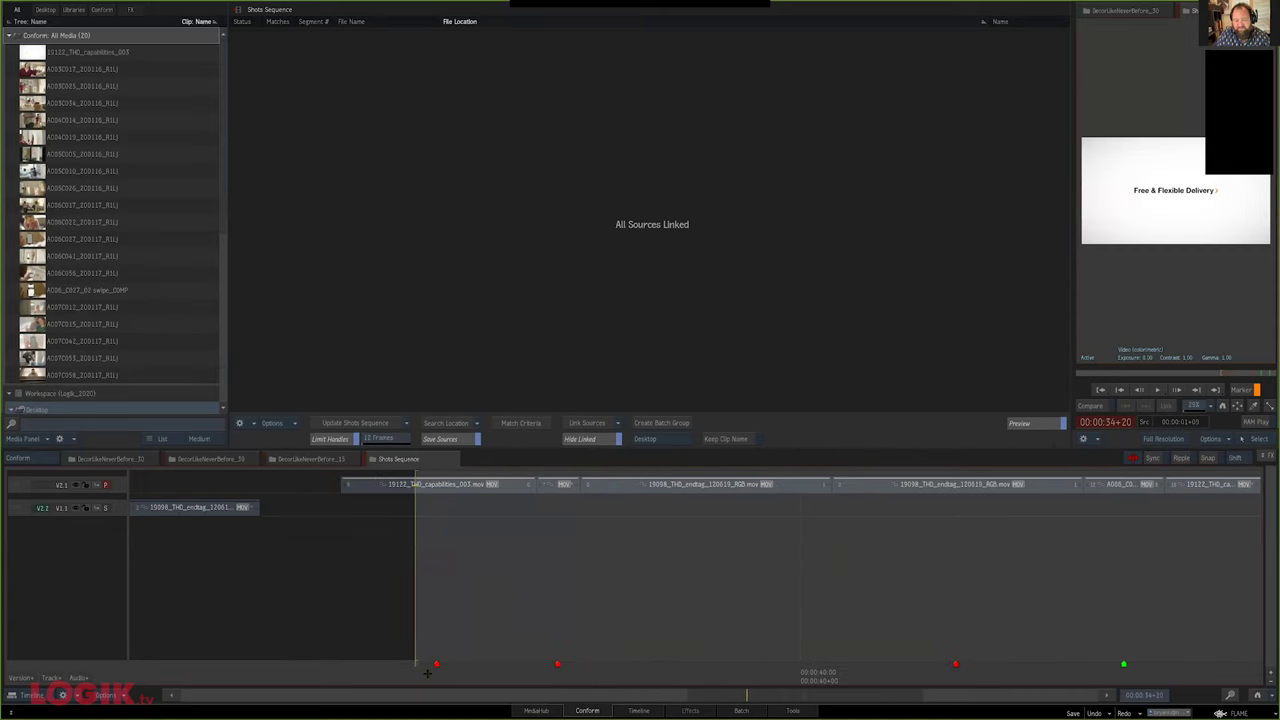
{"action": "left_click", "coordinate": [638, 711]}
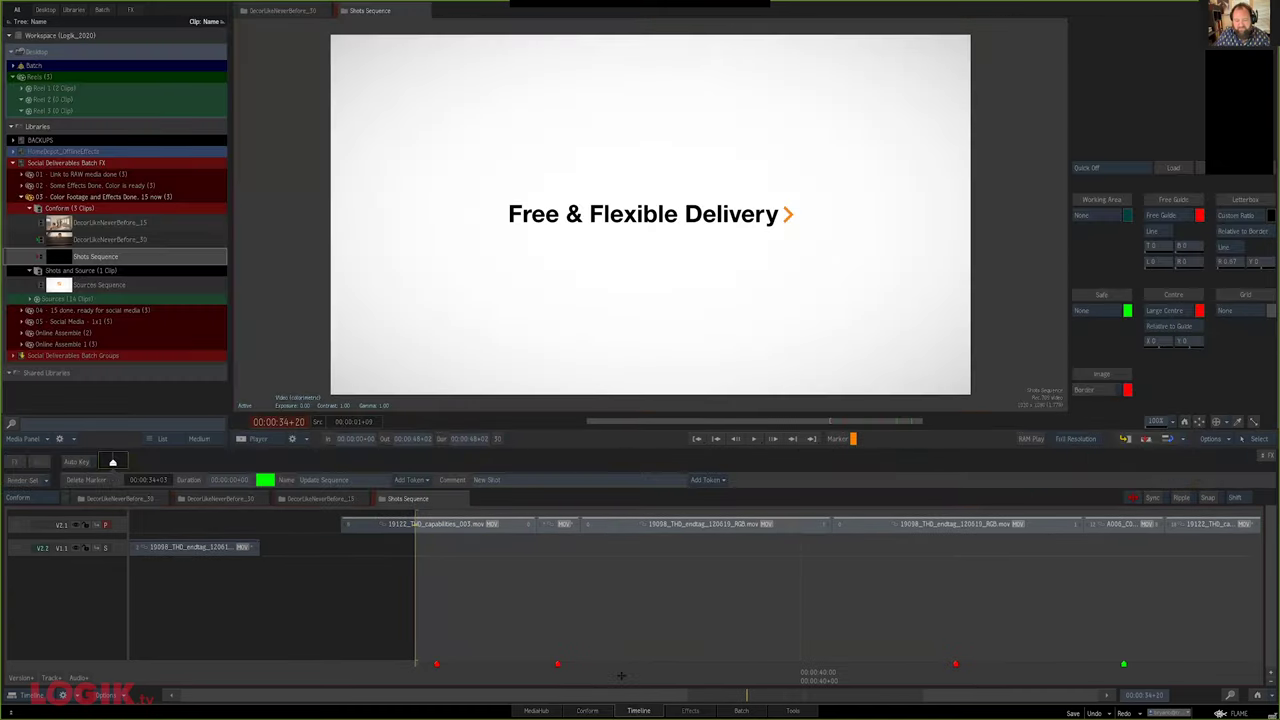
{"action": "left_click", "coordinate": [437, 664]}
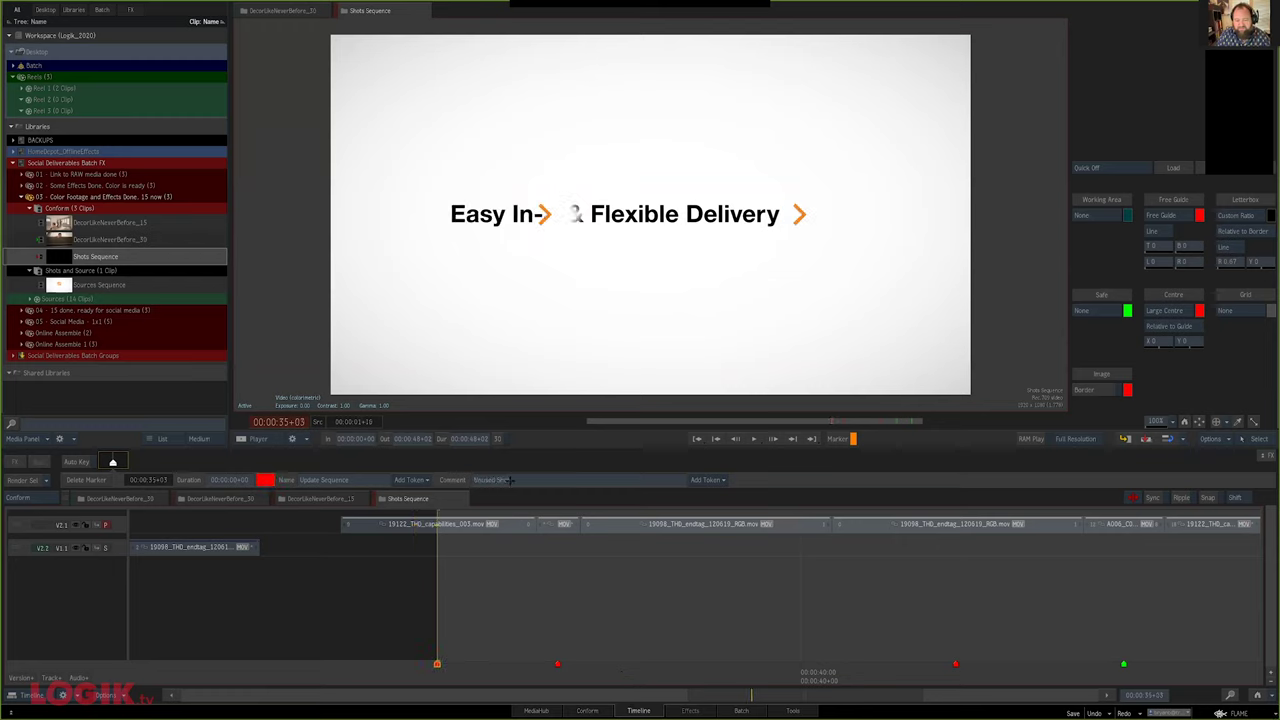
{"action": "mouse_move", "coordinate": [742, 672]}
{"action": "left_mouse_down"}
{"action": "mouse_move", "coordinate": [1128, 674]}
{"action": "mouse_move", "coordinate": [465, 684]}
{"action": "left_mouse_up"}
Delete the two unused adjacent 19122_THD_capabilities_003.mov segments and the second 19098_THD_endtag_120619_RGB.mov segment from V2.1, leaving gaps
{"action": "left_click", "coordinate": [493, 522]}
{"action": "key", "text": "Delete"}
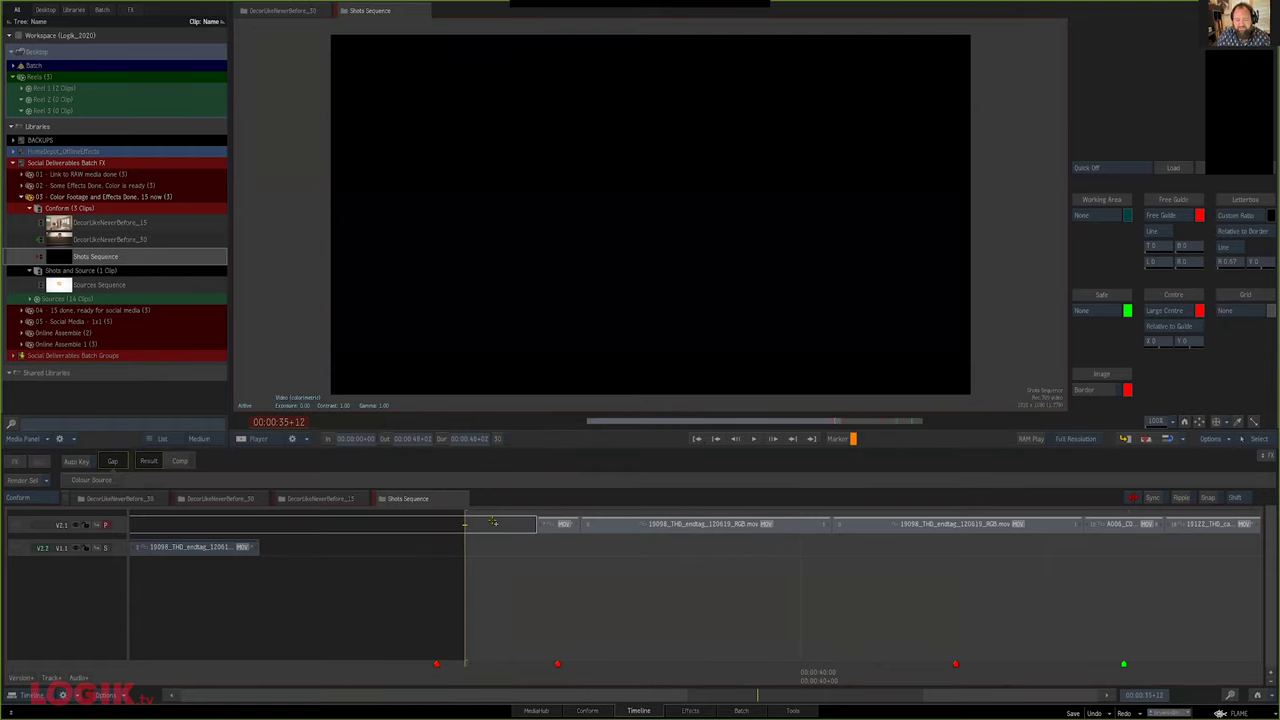
{"action": "left_click_drag", "start_coordinate": [493, 522], "coordinate": [648, 542]}
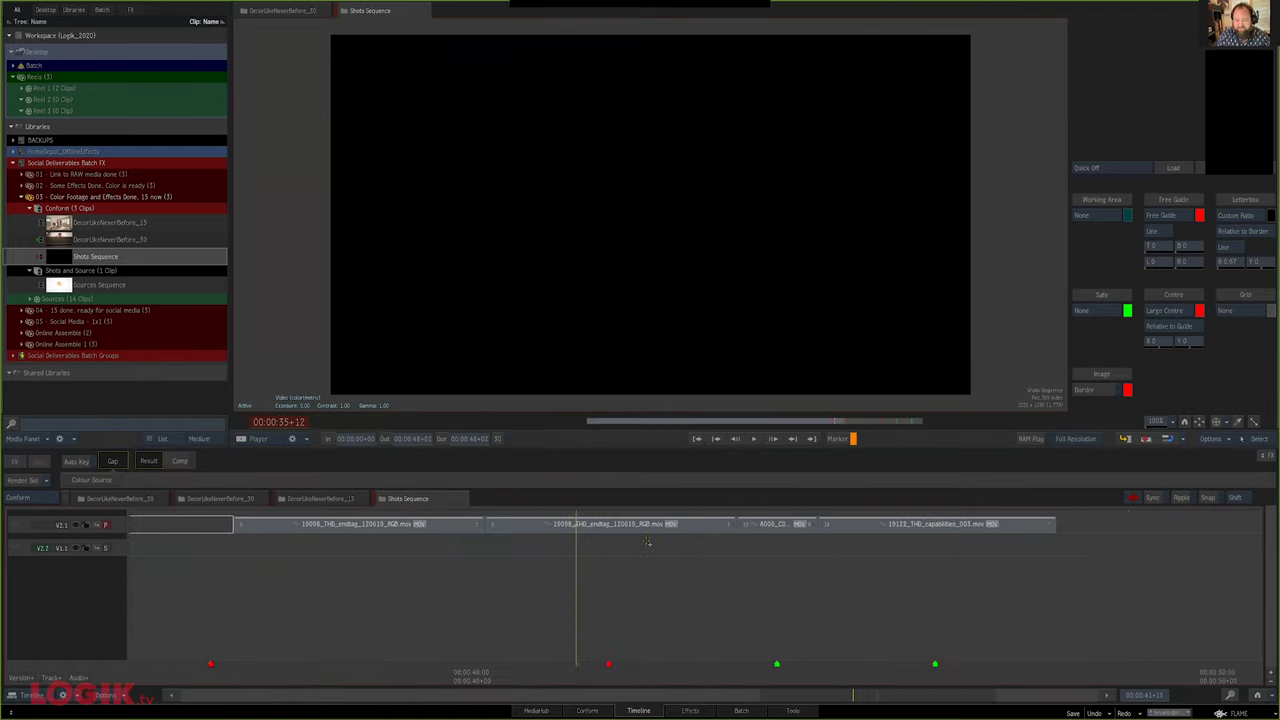
{"action": "key", "text": "Delete"}
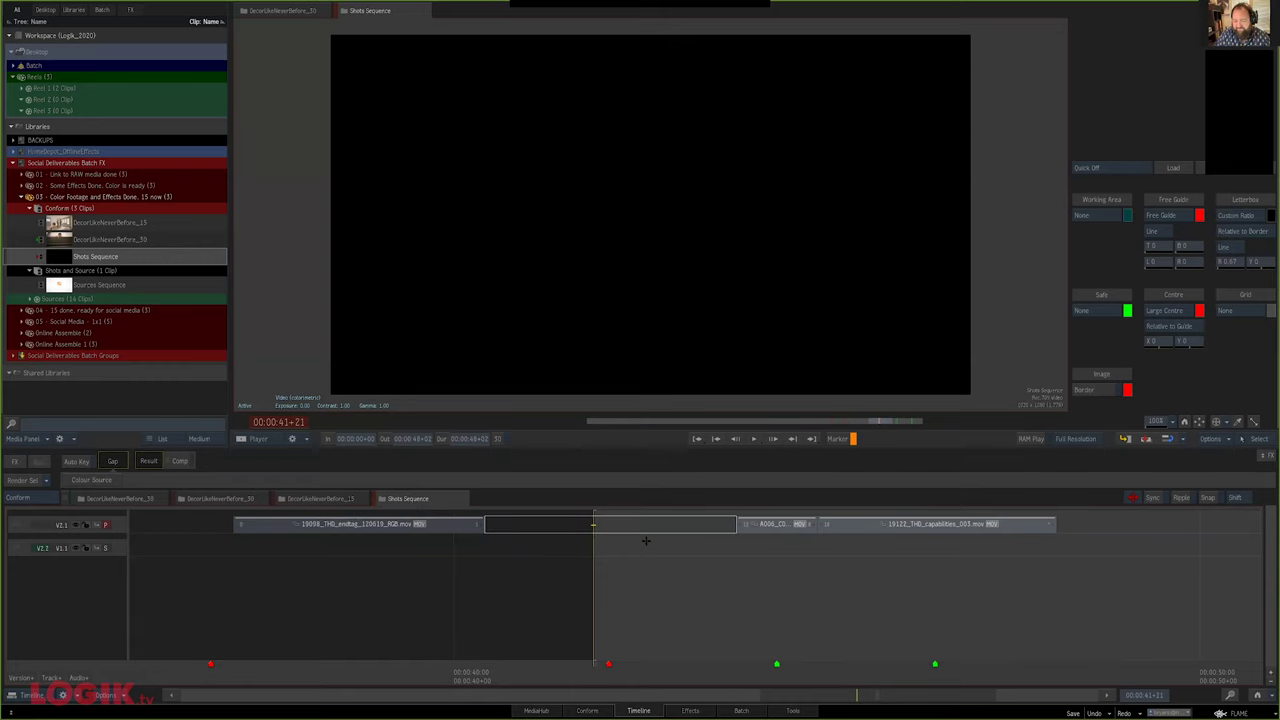
Move the remaining V2.1 shots down to the end of V1.1 without gaps, and delete the emptied V2.1 track
{"action": "left_click", "coordinate": [776, 668]}
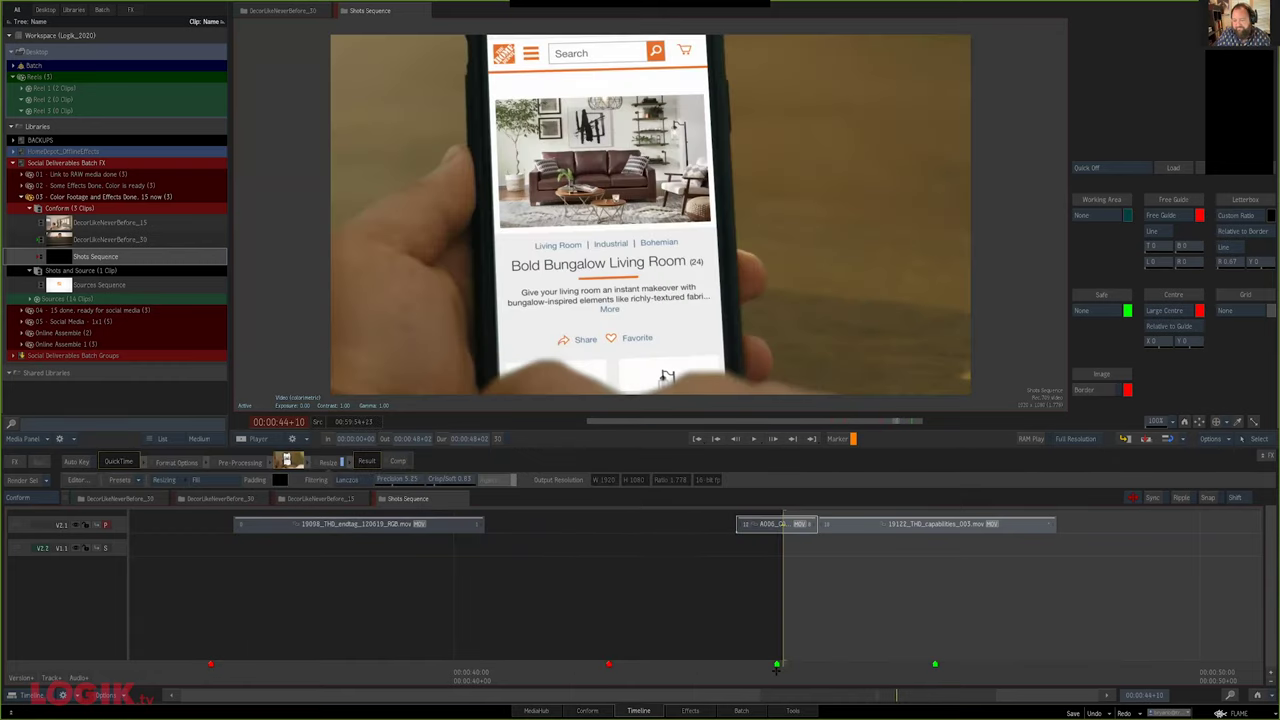
{"action": "key", "text": "Home"}
{"action": "left_click", "coordinate": [888, 671]}
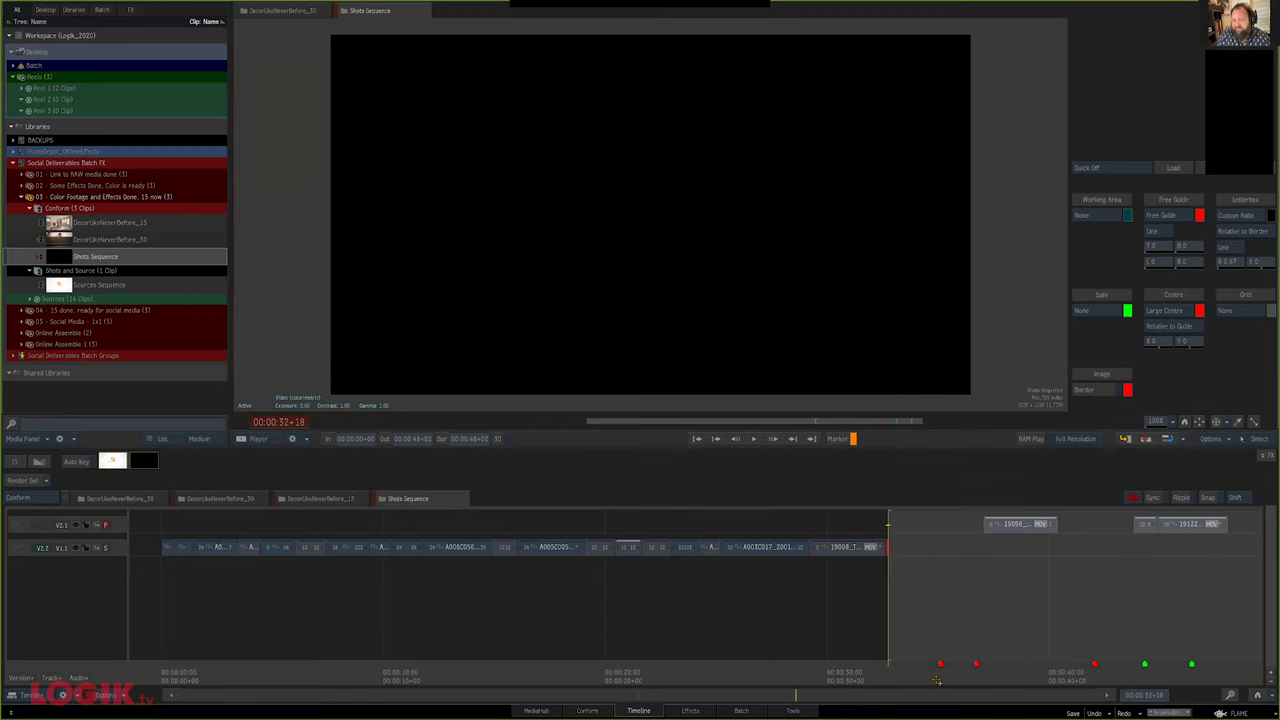
{"action": "left_click_drag", "start_coordinate": [1020, 525], "coordinate": [1020, 542]}
{"action": "left_click_drag", "start_coordinate": [1145, 524], "coordinate": [1185, 545]}
{"action": "left_click", "coordinate": [13, 523]}
{"action": "key", "text": "Delete"}
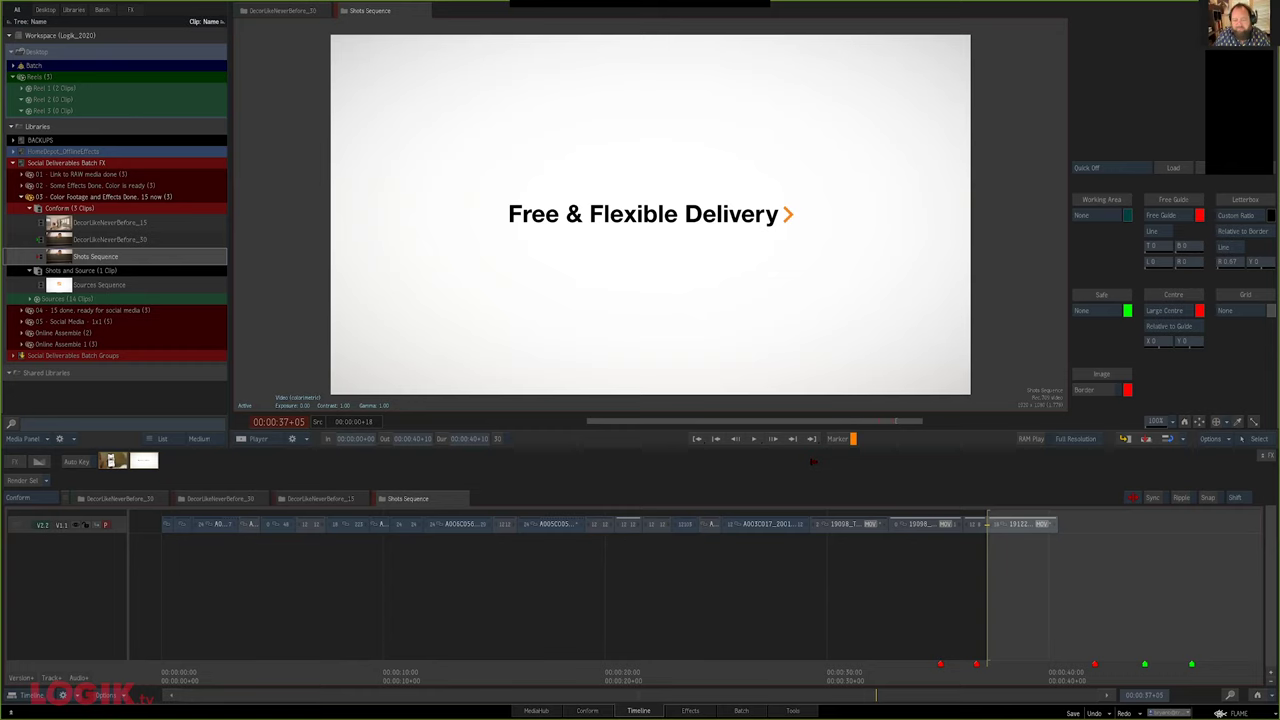
{"action": "key", "text": "shift+Up"}
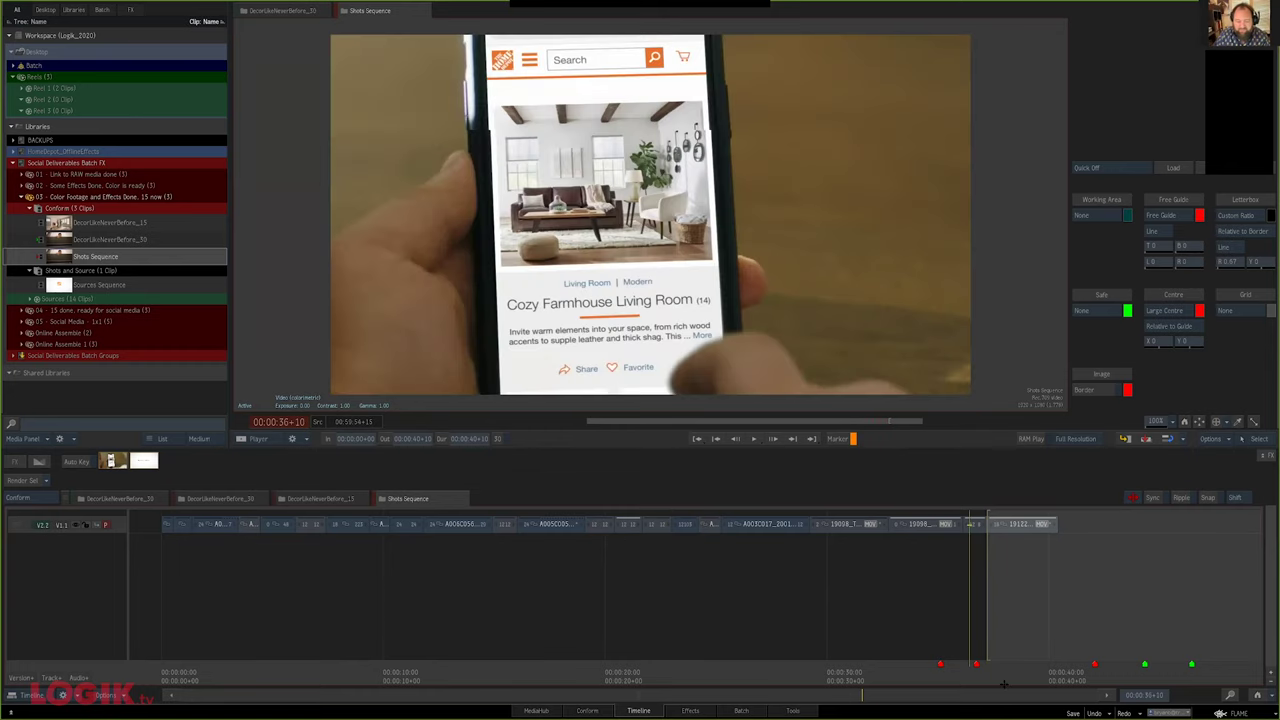
{"action": "key", "text": "shift+Up"}
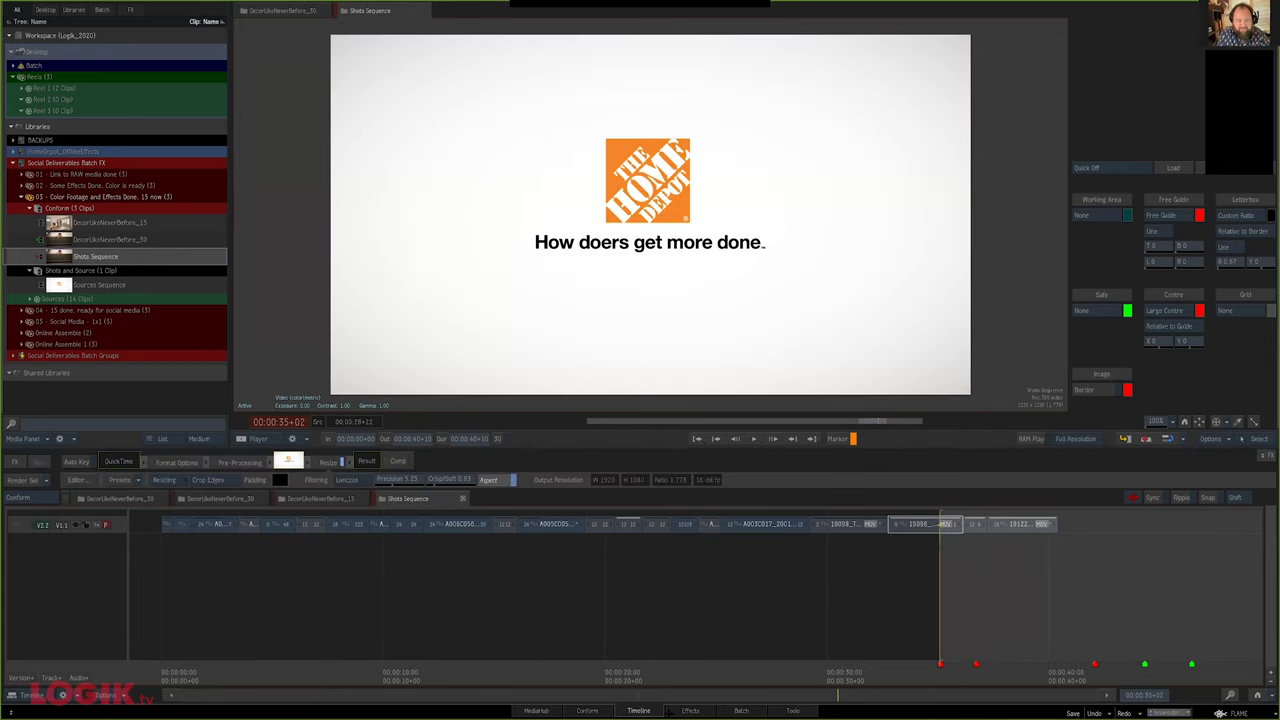
Open DecorLikeNeverBefore_15 and jump from its first segment to the connected segment in the Shots Sequence
{"action": "left_click", "coordinate": [87, 228]}
{"action": "double_click", "coordinate": [86, 230]}
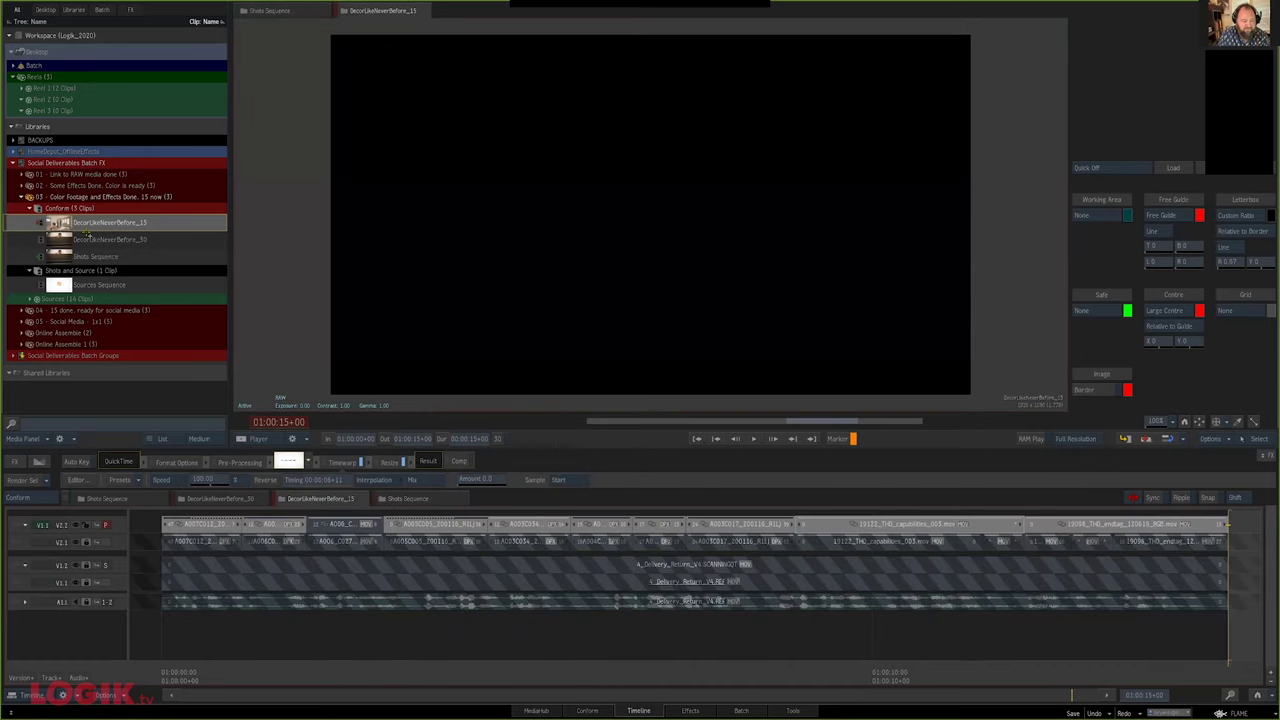
{"action": "left_click", "coordinate": [211, 530]}
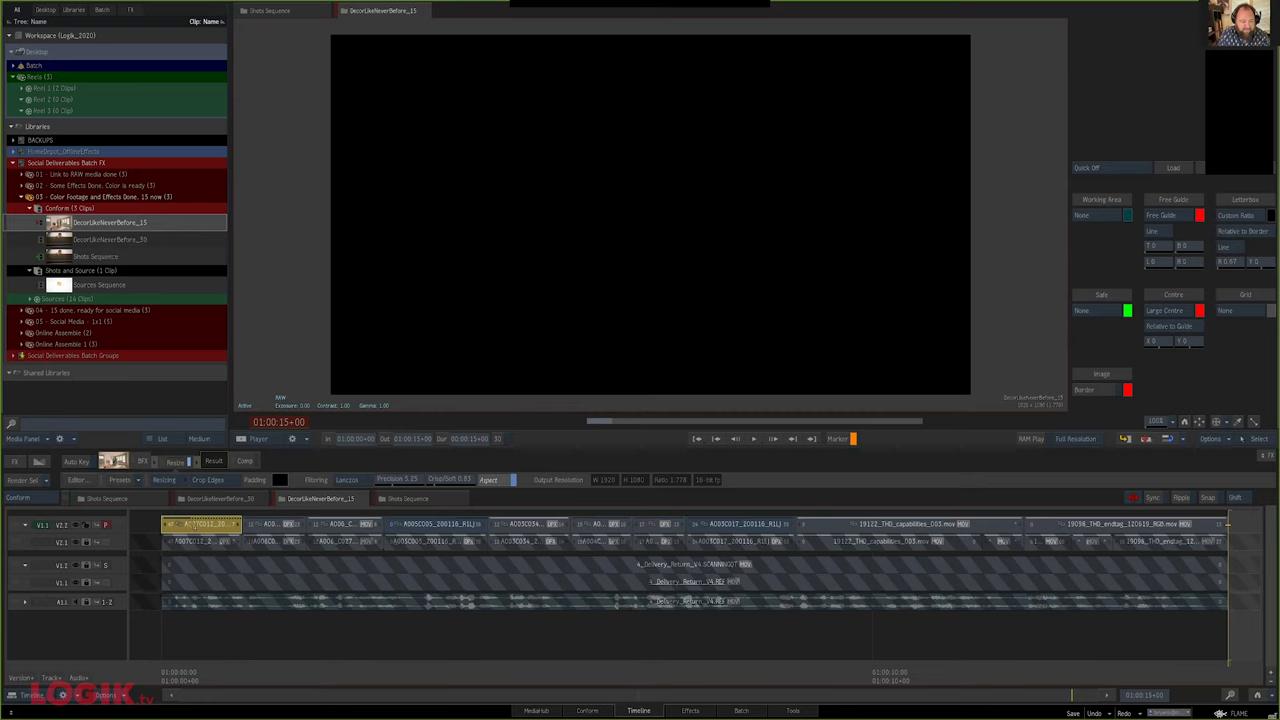
{"action": "right_click", "coordinate": [188, 525]}
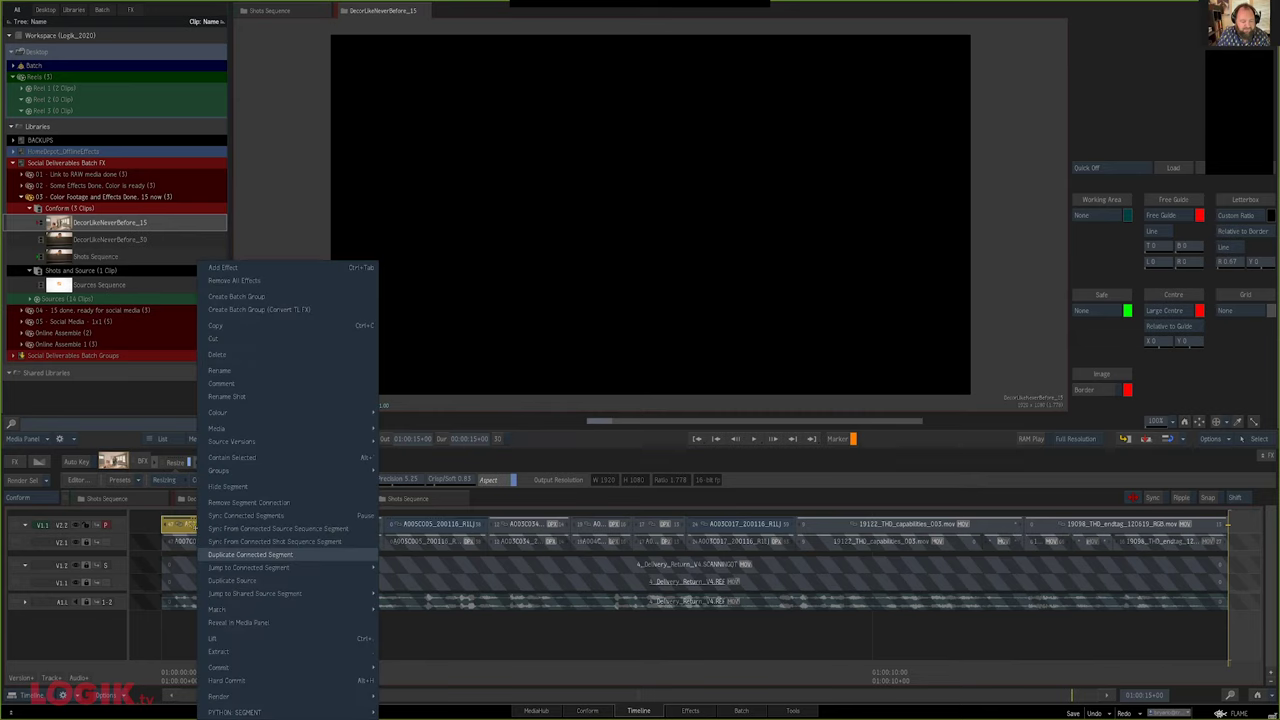
{"action": "mouse_move", "coordinate": [345, 567]}
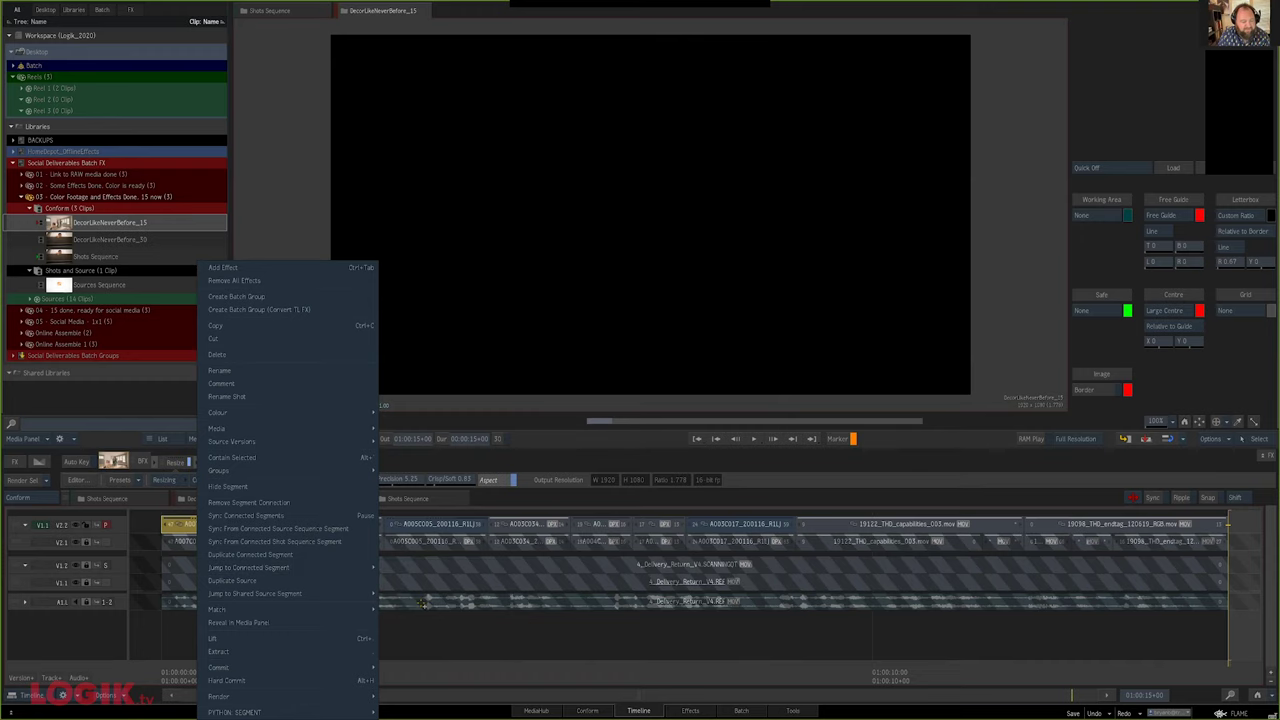
{"action": "left_click", "coordinate": [182, 672]}
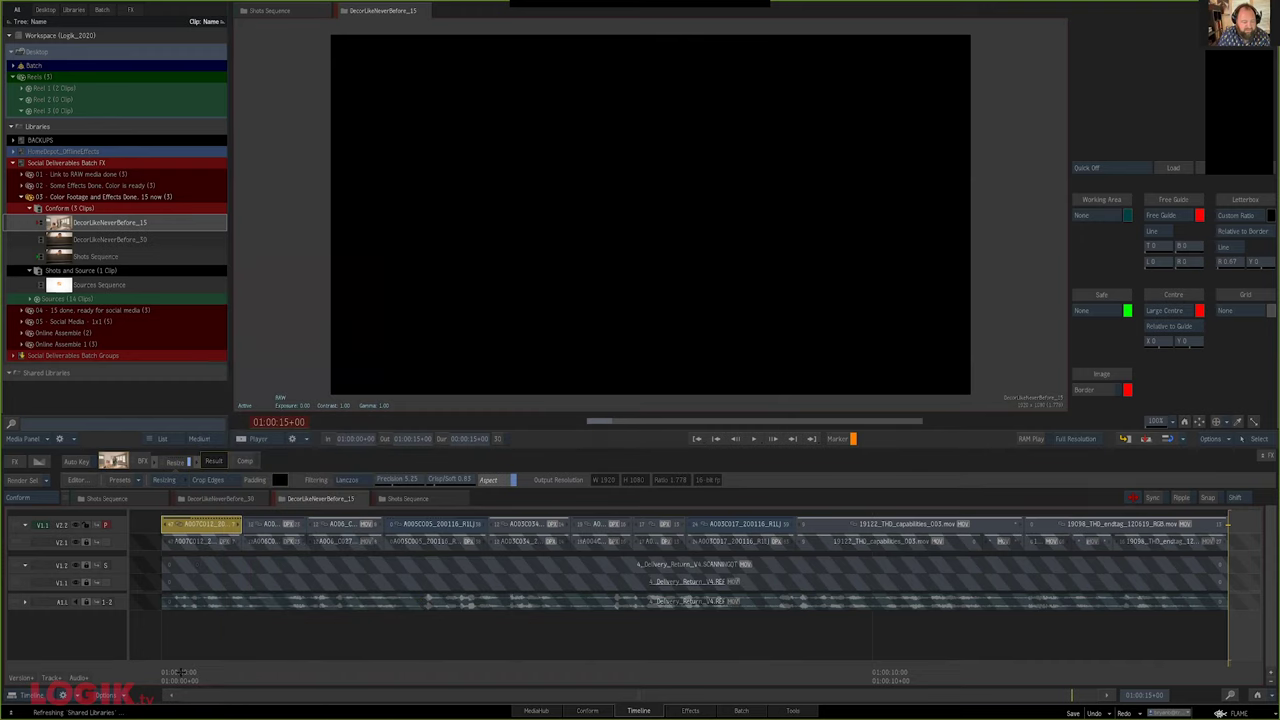
{"action": "left_click", "coordinate": [180, 671]}
{"action": "right_click", "coordinate": [217, 530]}
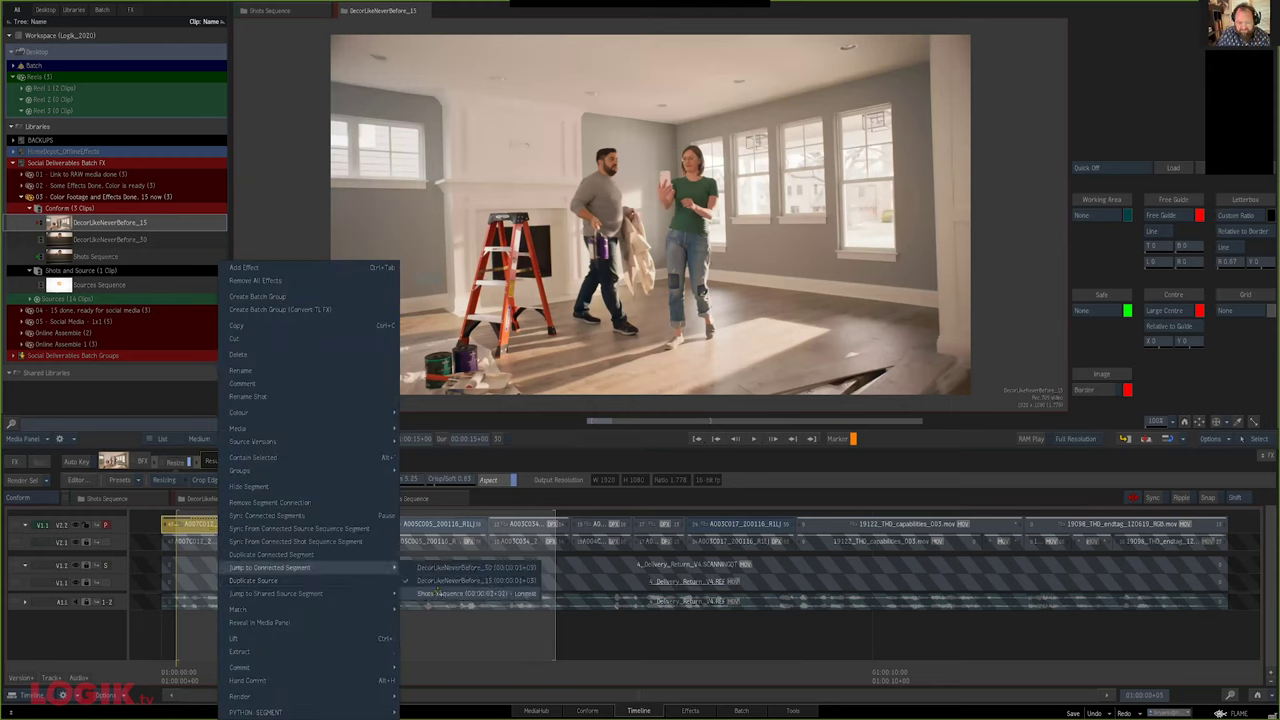
{"action": "left_click", "coordinate": [508, 594]}
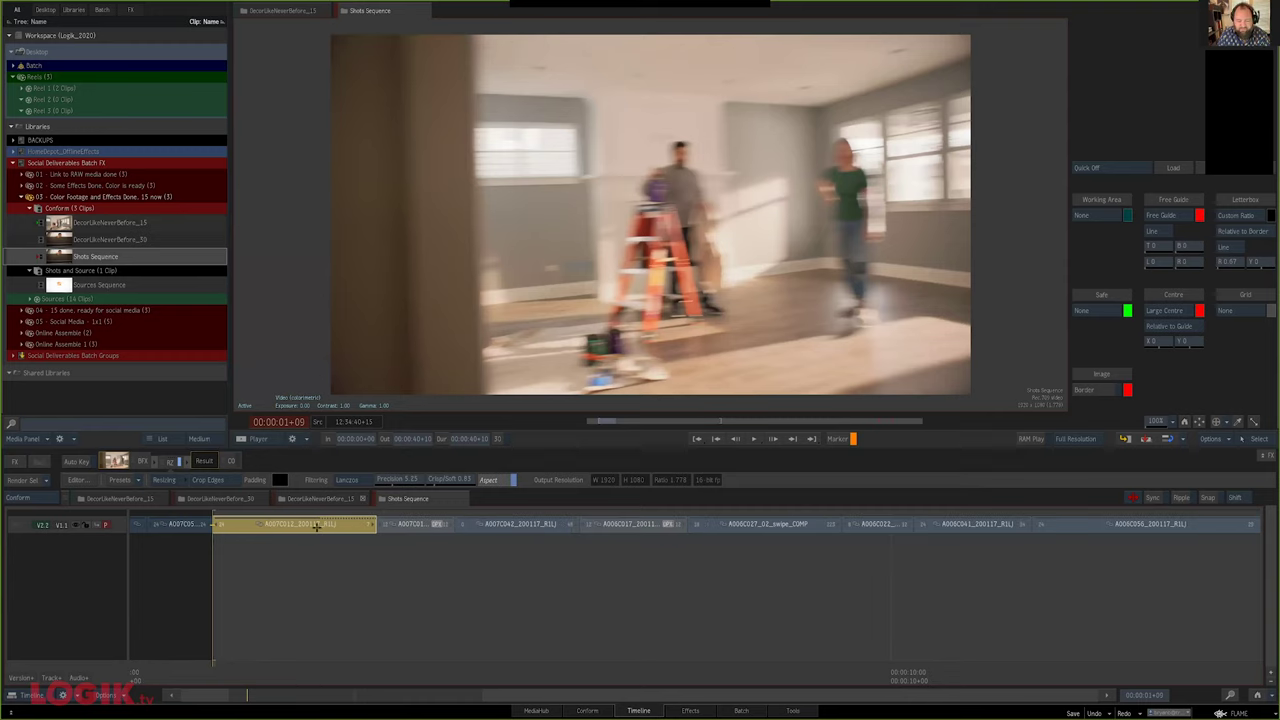
Check DecorLikeNeverBefore_30 against the Shots Sequence, and move Shots Sequence from the Conform folder into the Shots and Source folder
{"action": "key", "text": "Home"}
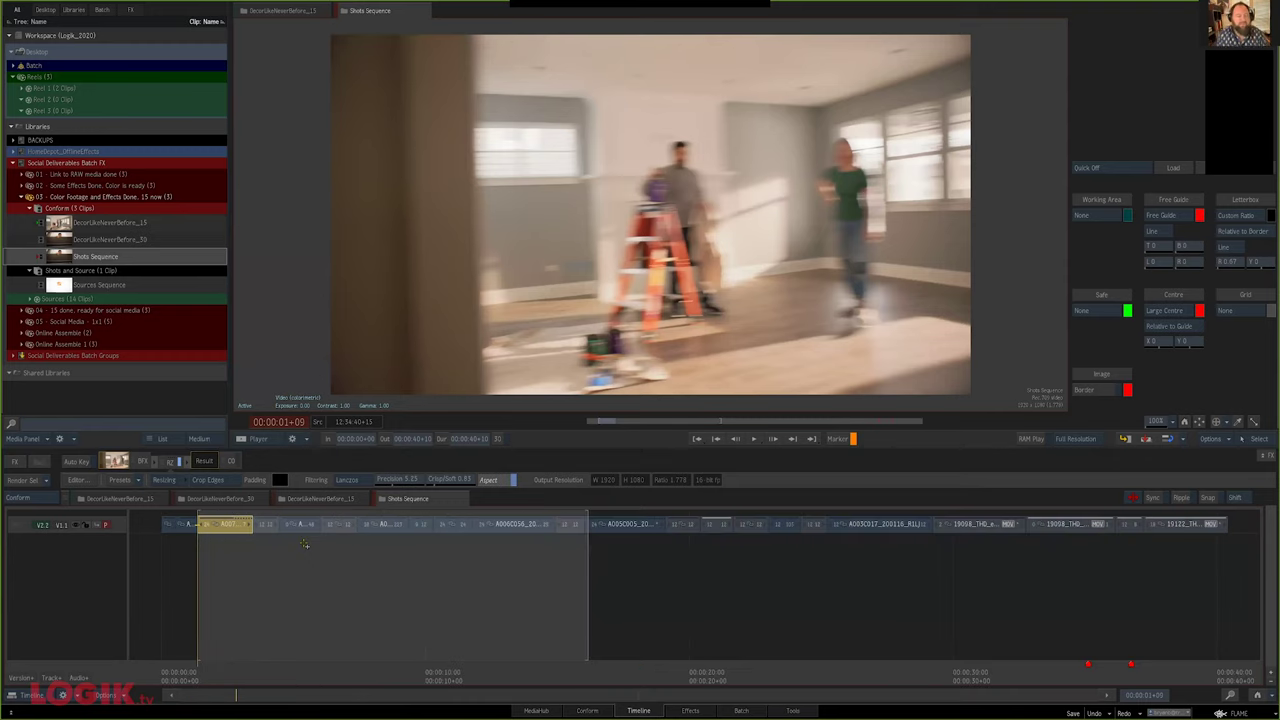
{"action": "left_click", "coordinate": [258, 499]}
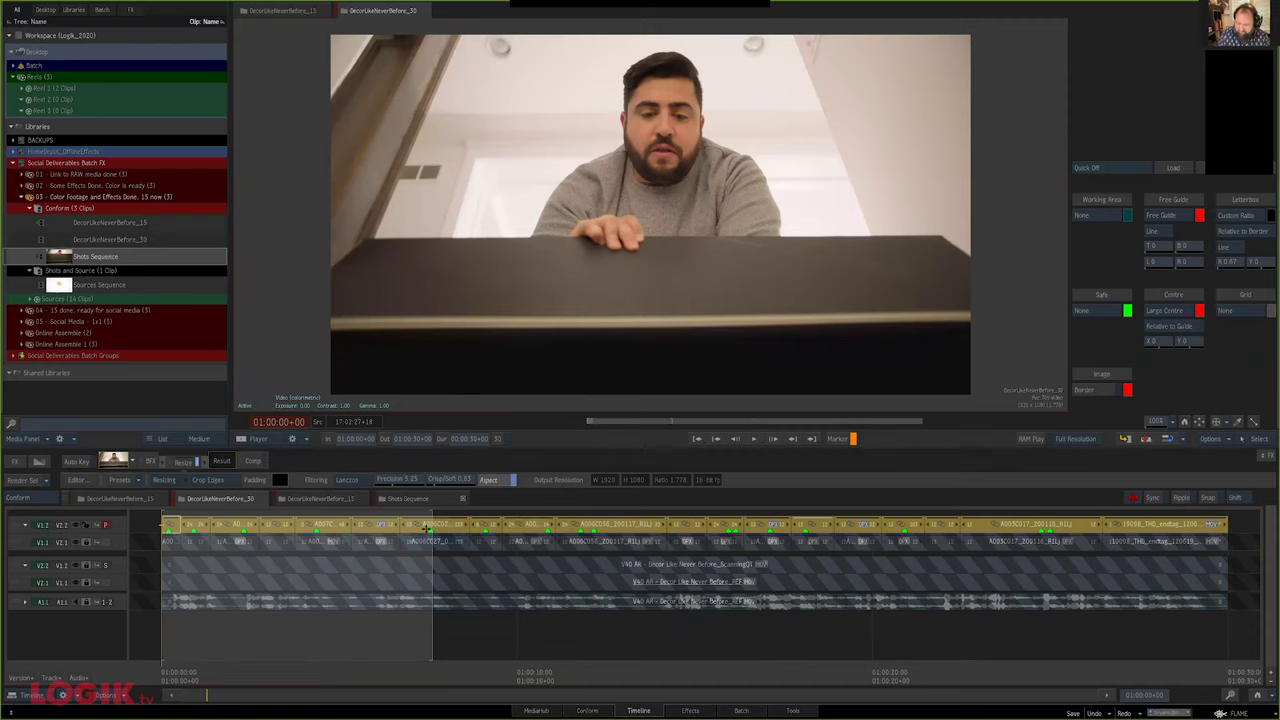
{"action": "left_click", "coordinate": [418, 499]}
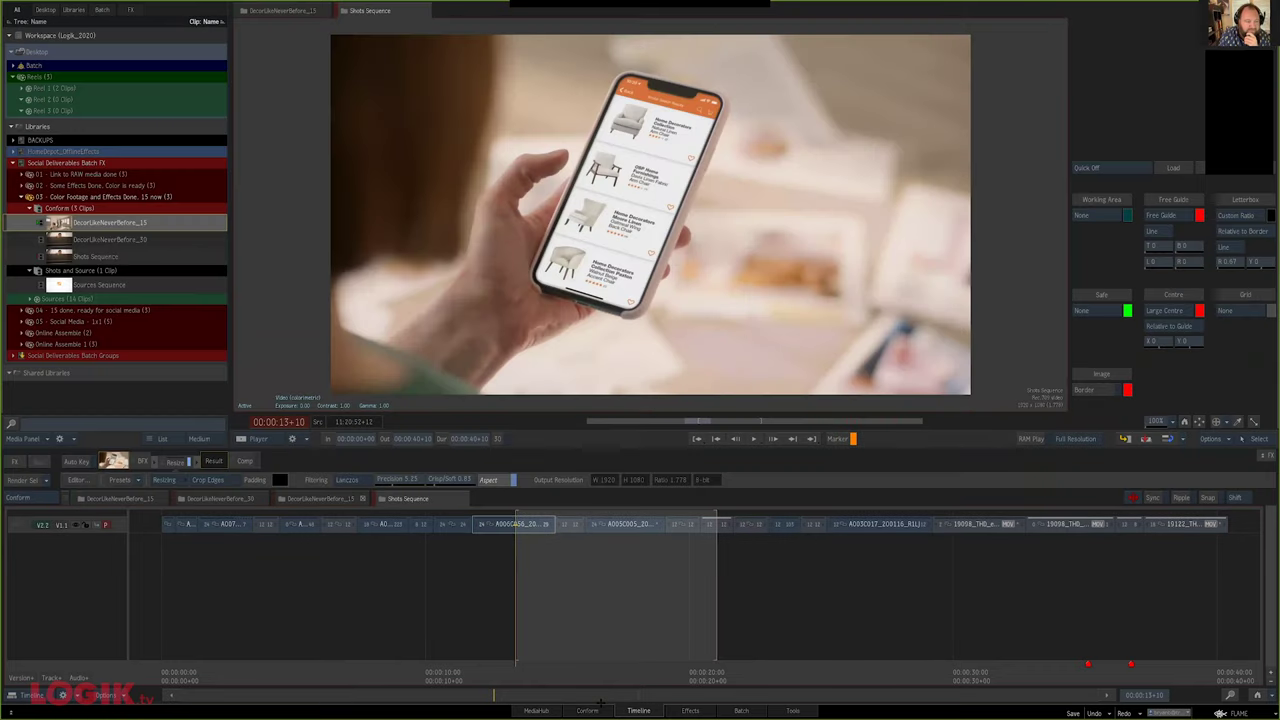
{"action": "left_click_drag", "start_coordinate": [56, 256], "coordinate": [104, 217]}
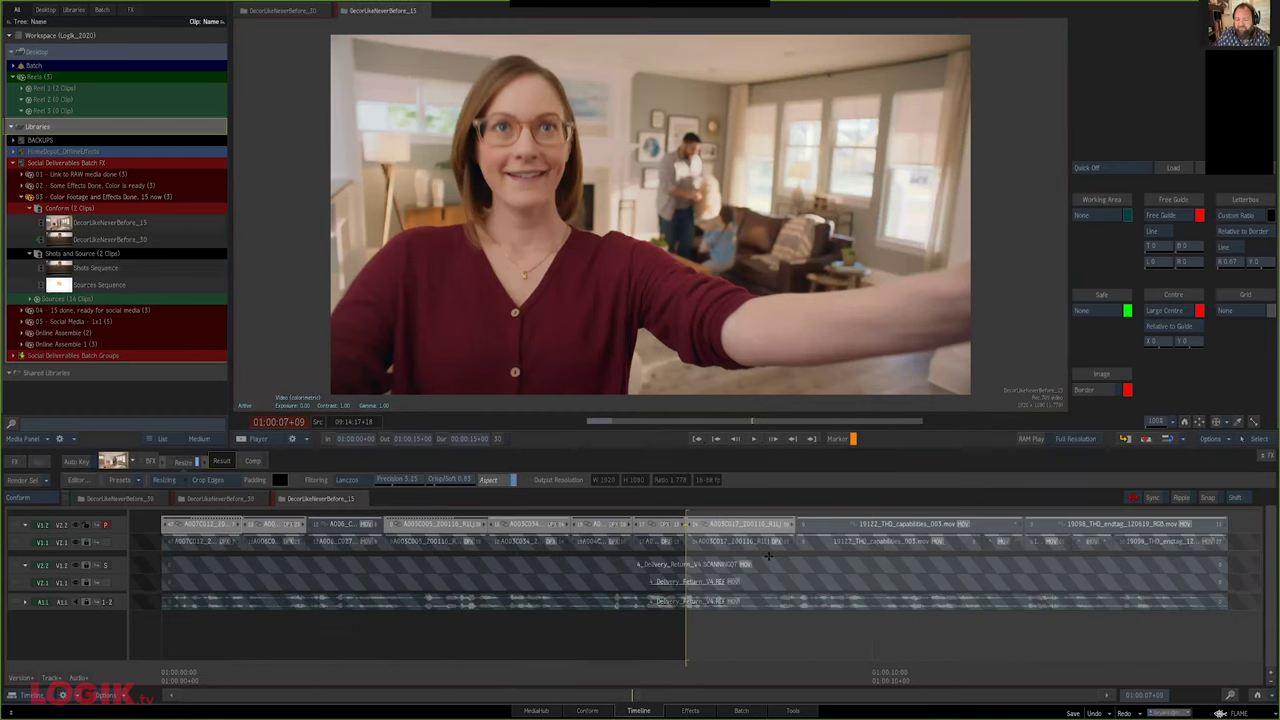
Collapse the 03 - Color Footage and Effects Done reel group and expand the Conform folder in 04 - 15 done, ready for social media
{"action": "left_click", "coordinate": [788, 681]}
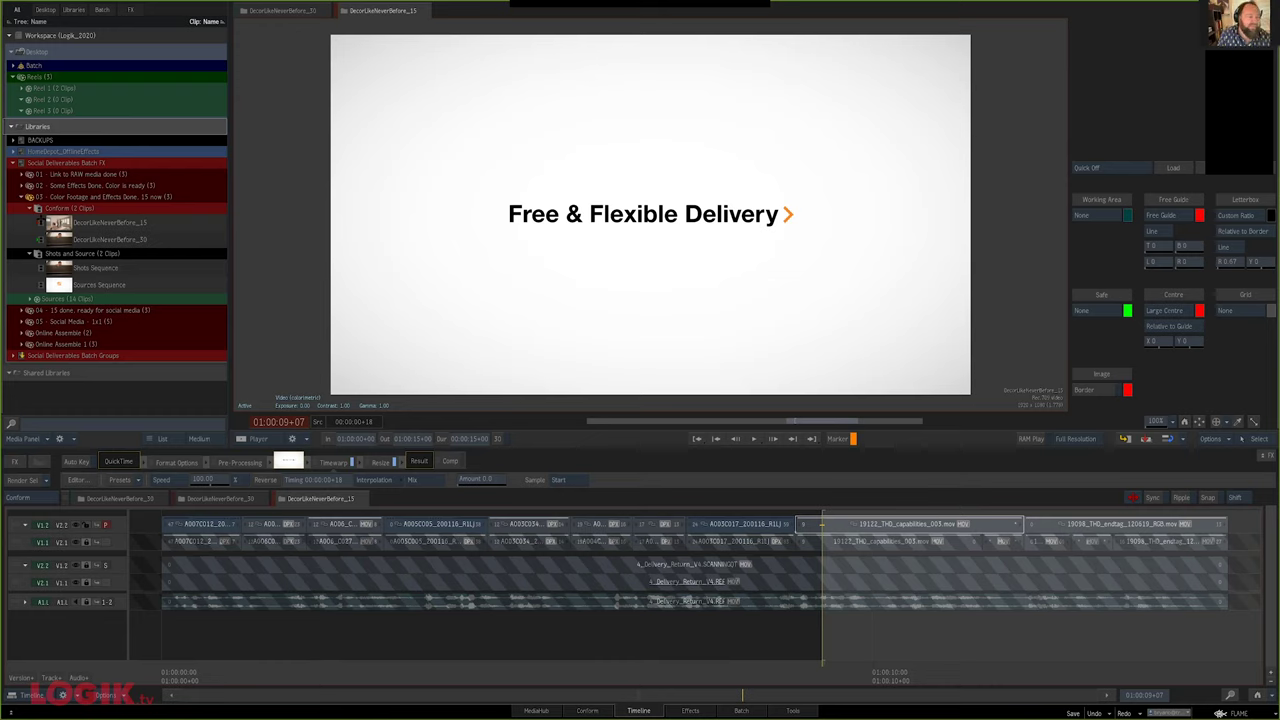
{"action": "left_click", "coordinate": [30, 208]}
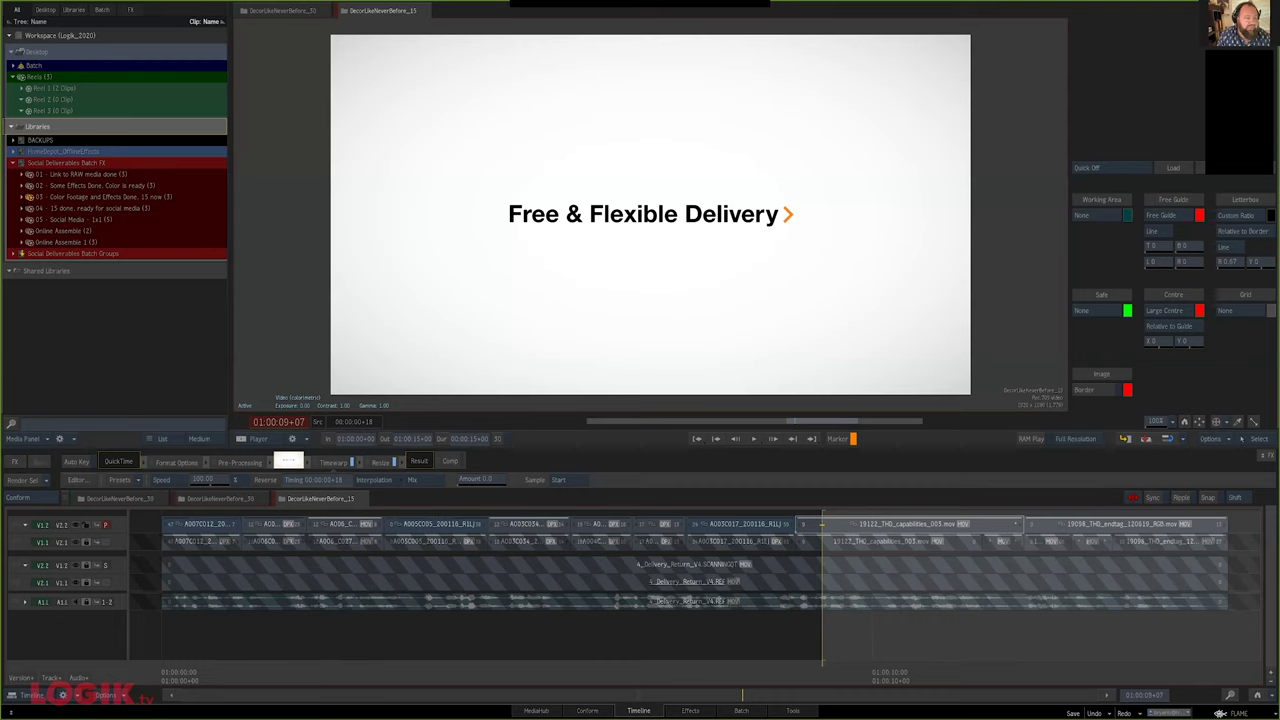
{"action": "left_click", "coordinate": [22, 208]}
{"action": "left_click", "coordinate": [30, 219]}
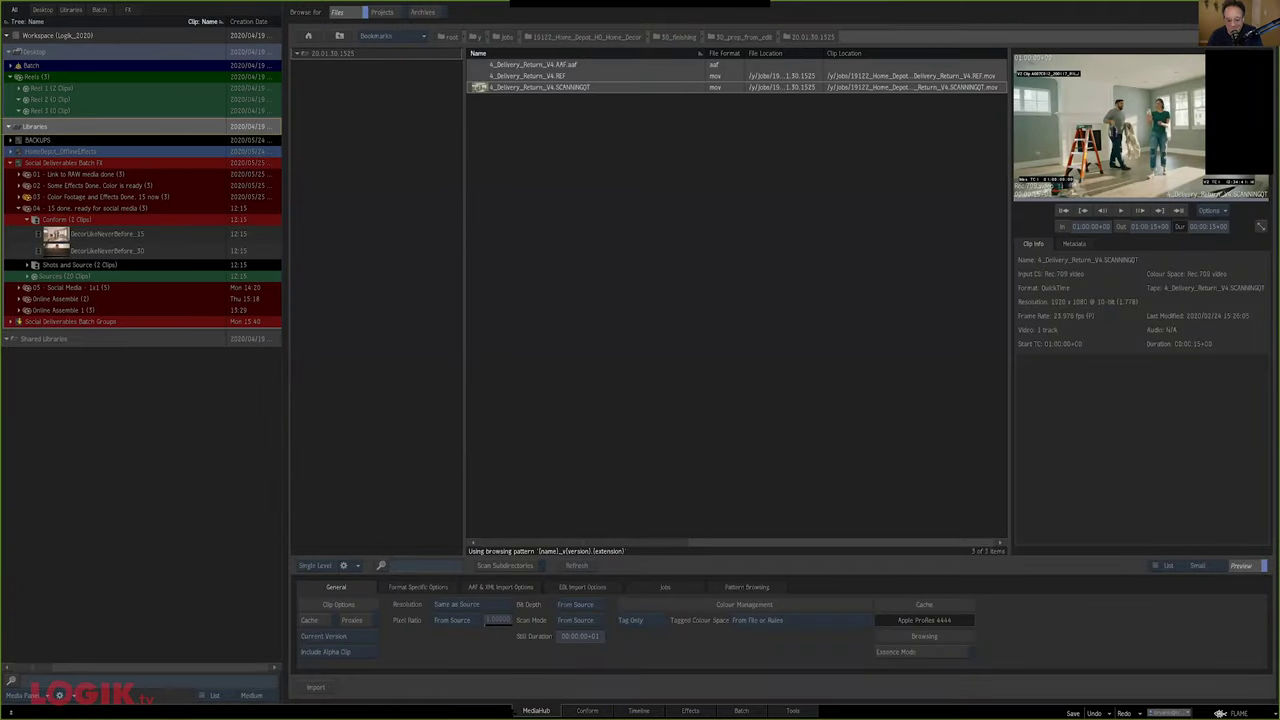
Browse to the 20.02.04.1230 folder under the Prep From Edit bookmark in MediaHub
{"action": "left_click", "coordinate": [392, 36]}
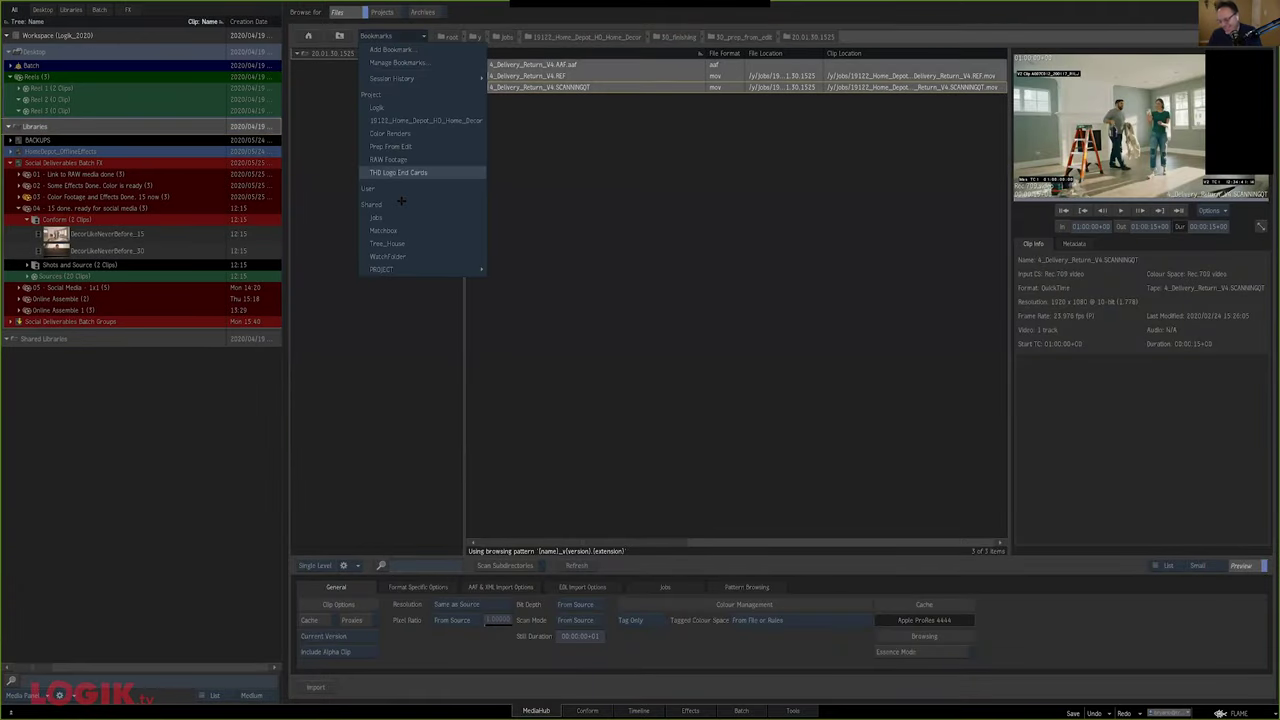
{"action": "left_click", "coordinate": [444, 158]}
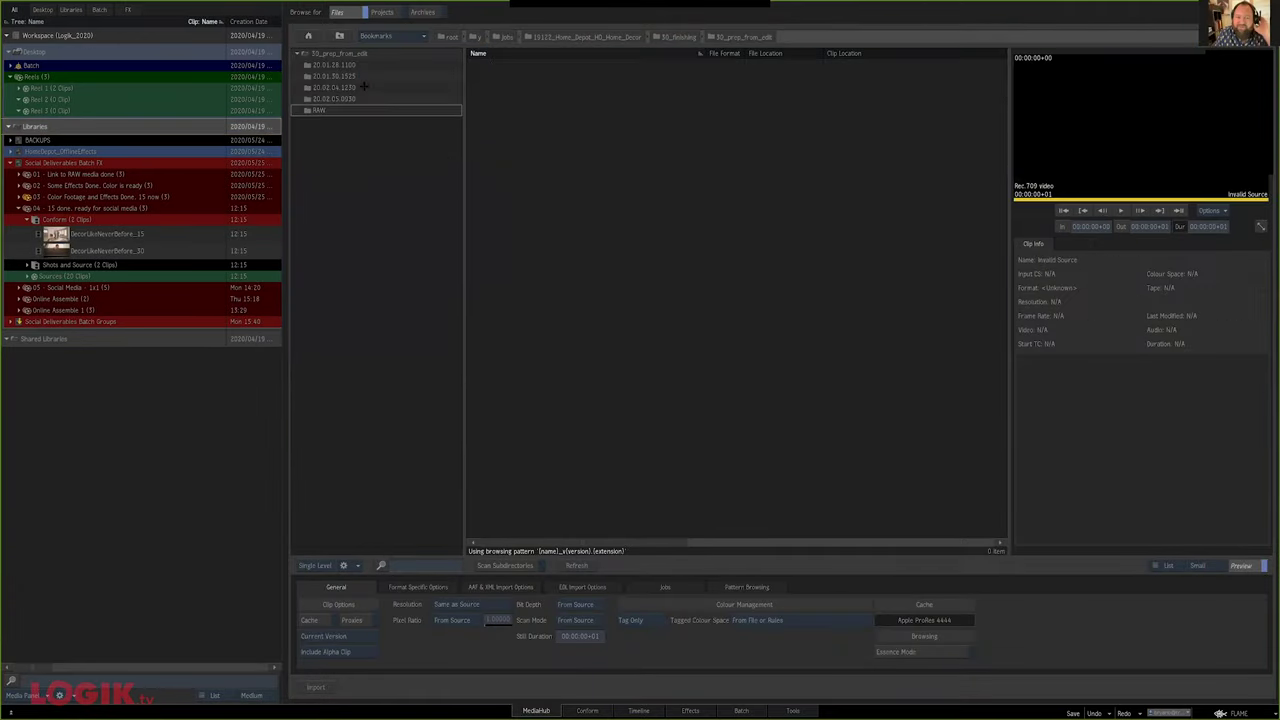
{"action": "double_click", "coordinate": [363, 87]}
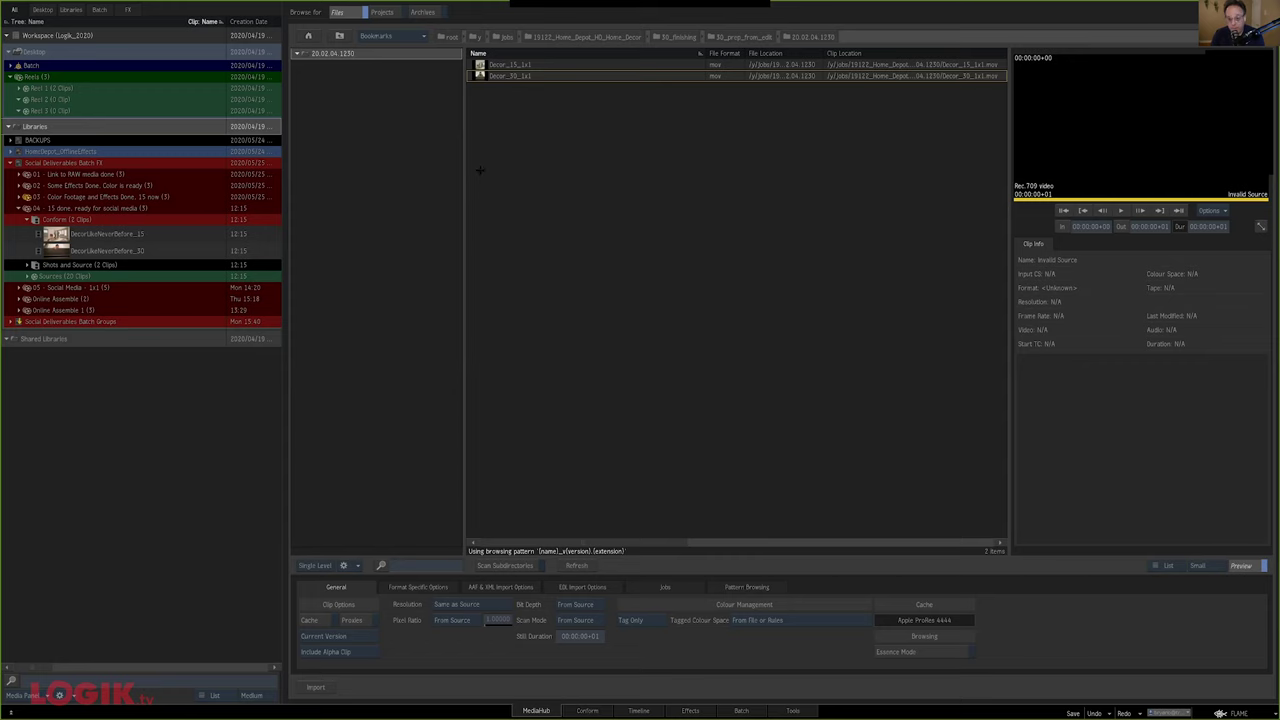
Return to DecorLikeNeverBefore_15 in the Timeline view, and review the Batch / BFX and Timeline preferences, including the default marker name and comment
{"action": "left_click", "coordinate": [639, 710]}
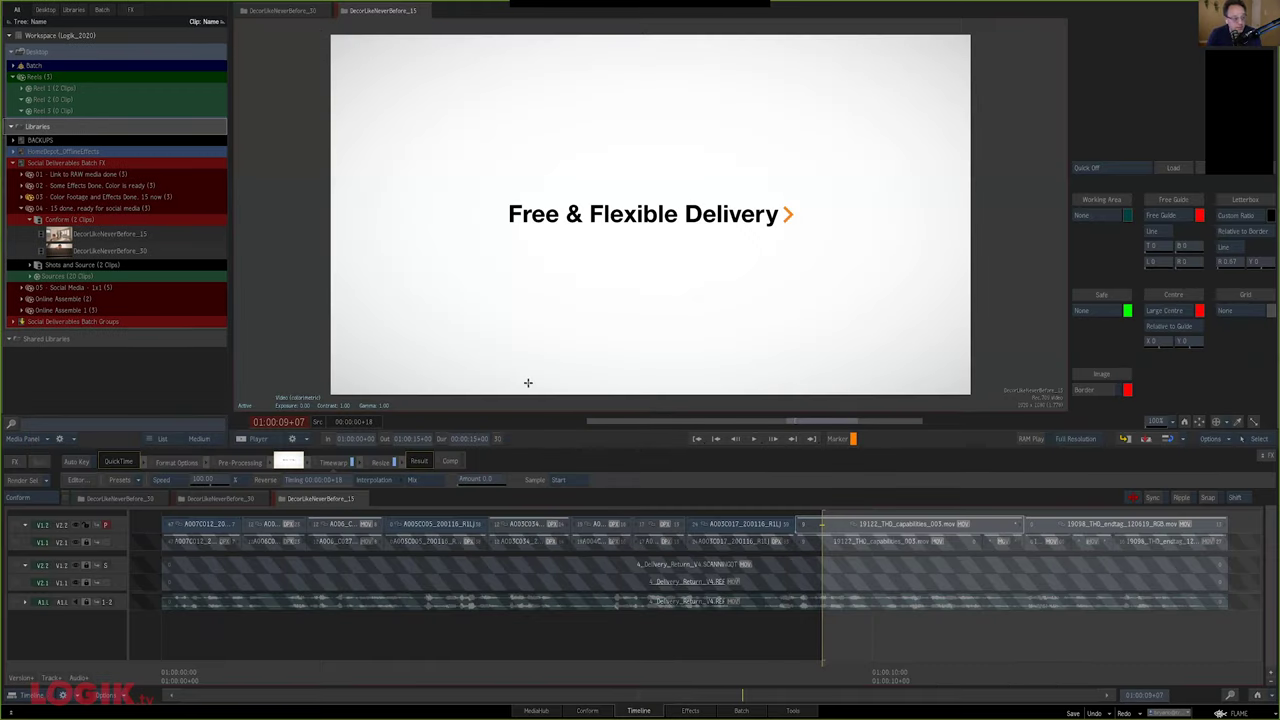
{"action": "left_click", "coordinate": [516, 667]}
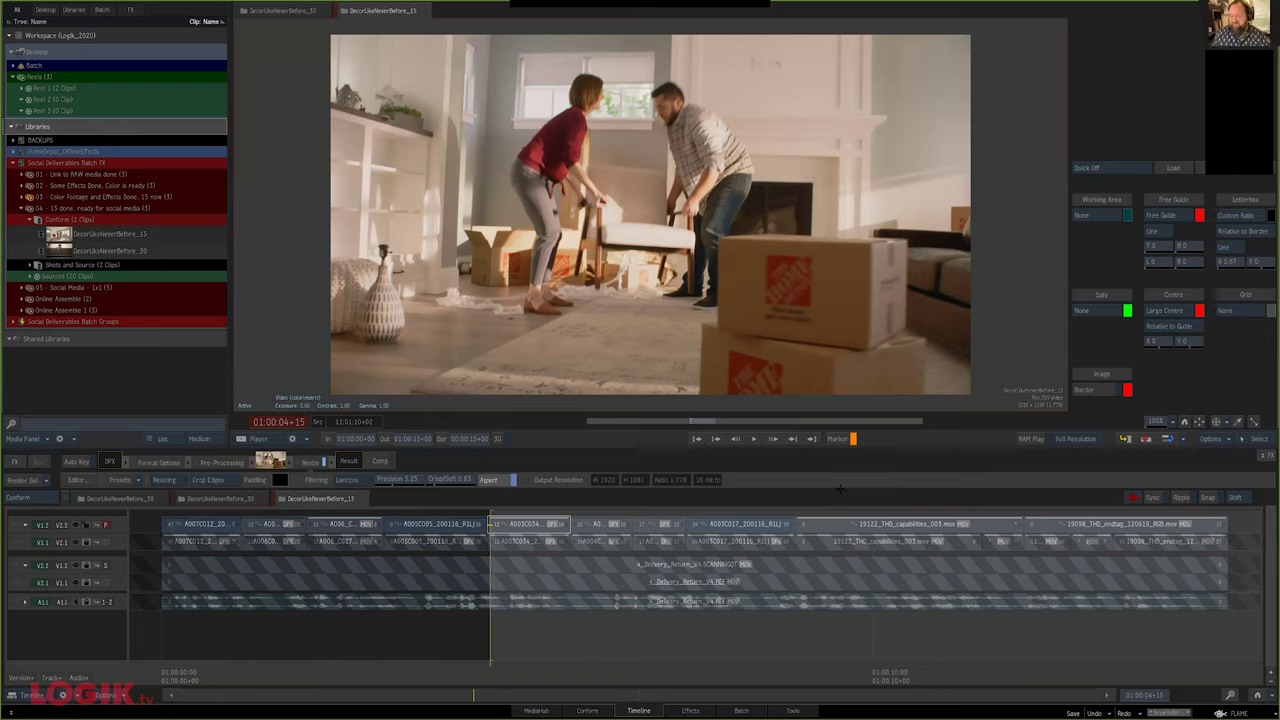
{"action": "left_click", "coordinate": [1222, 713]}
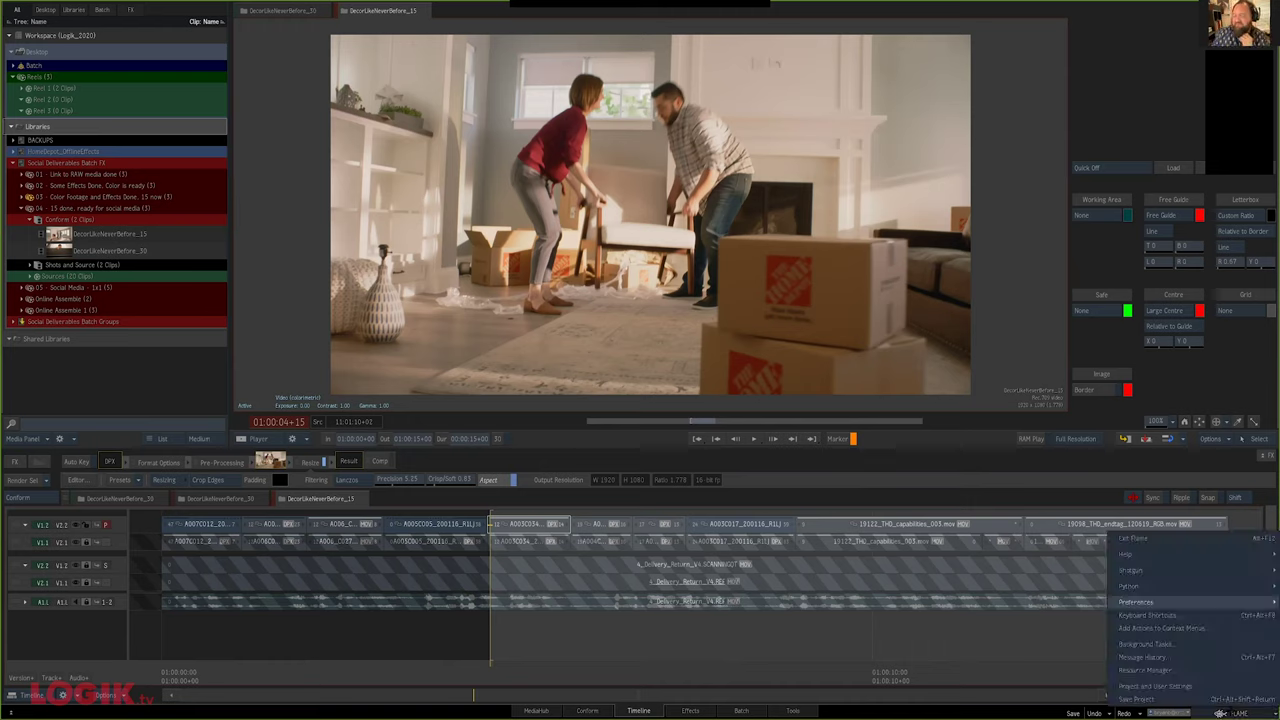
{"action": "mouse_move", "coordinate": [1180, 605]}
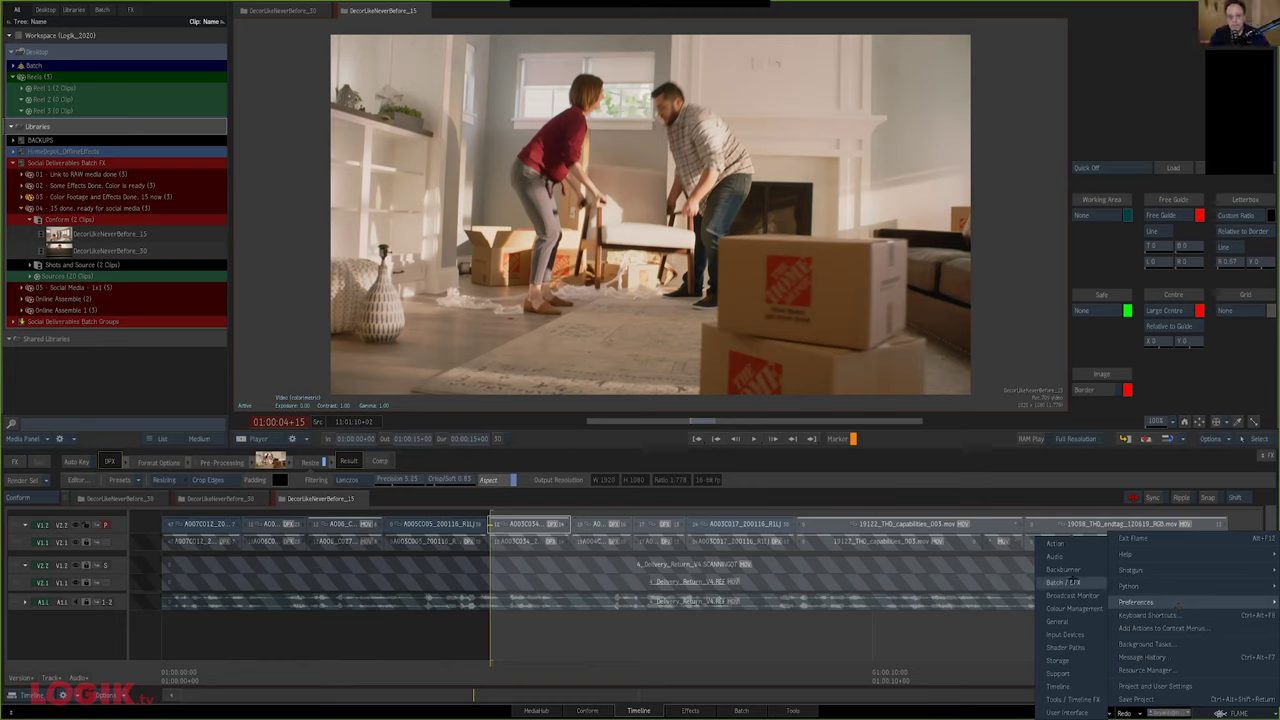
{"action": "left_click", "coordinate": [1063, 582]}
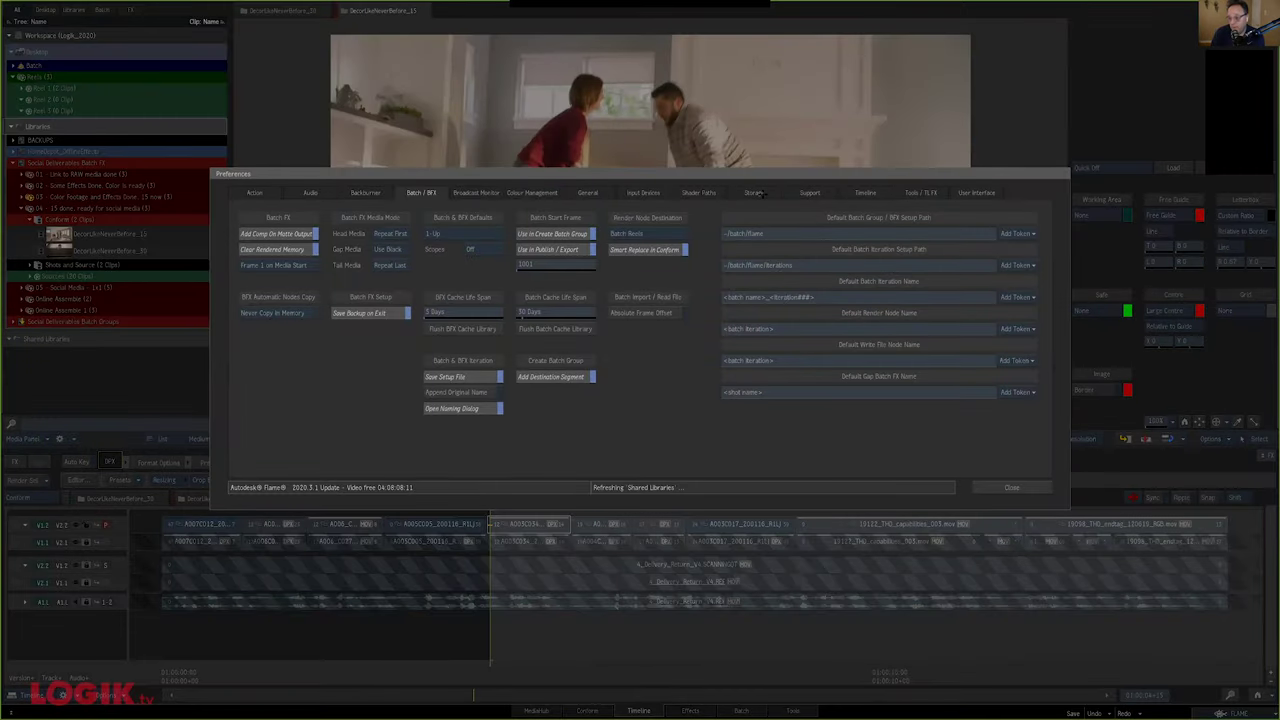
{"action": "left_click", "coordinate": [866, 191]}
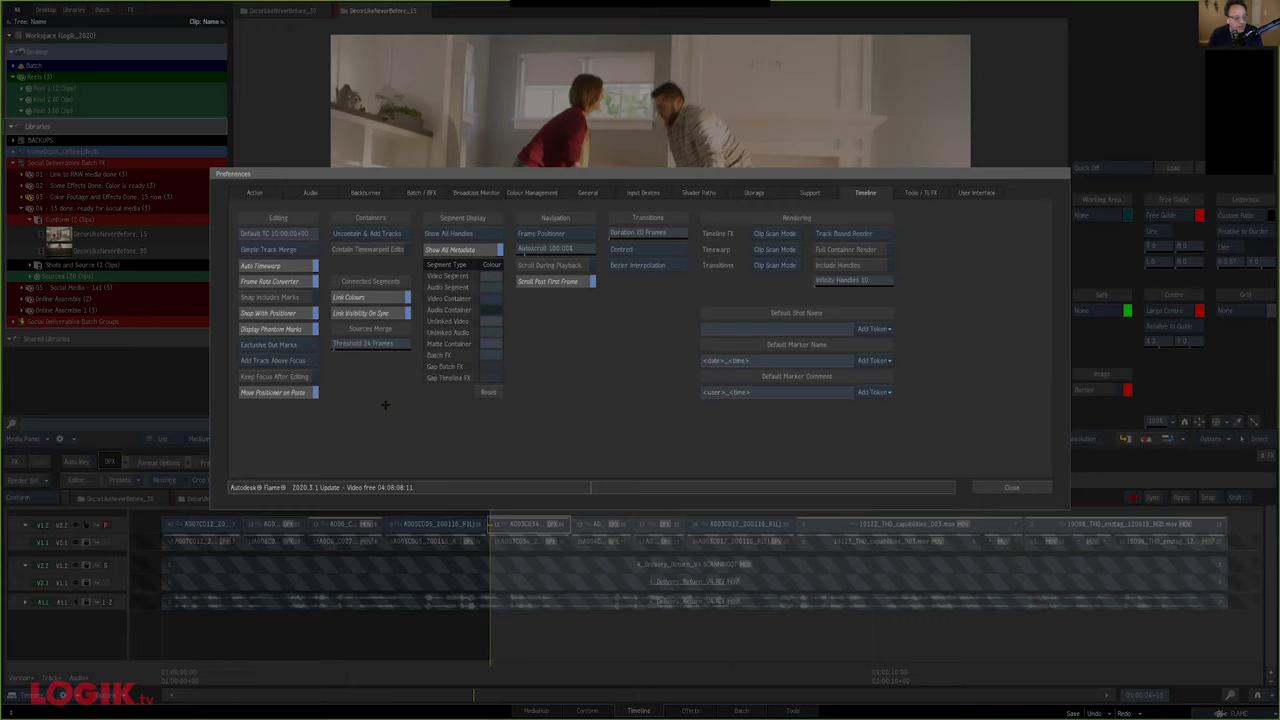
{"action": "left_click", "coordinate": [614, 518]}
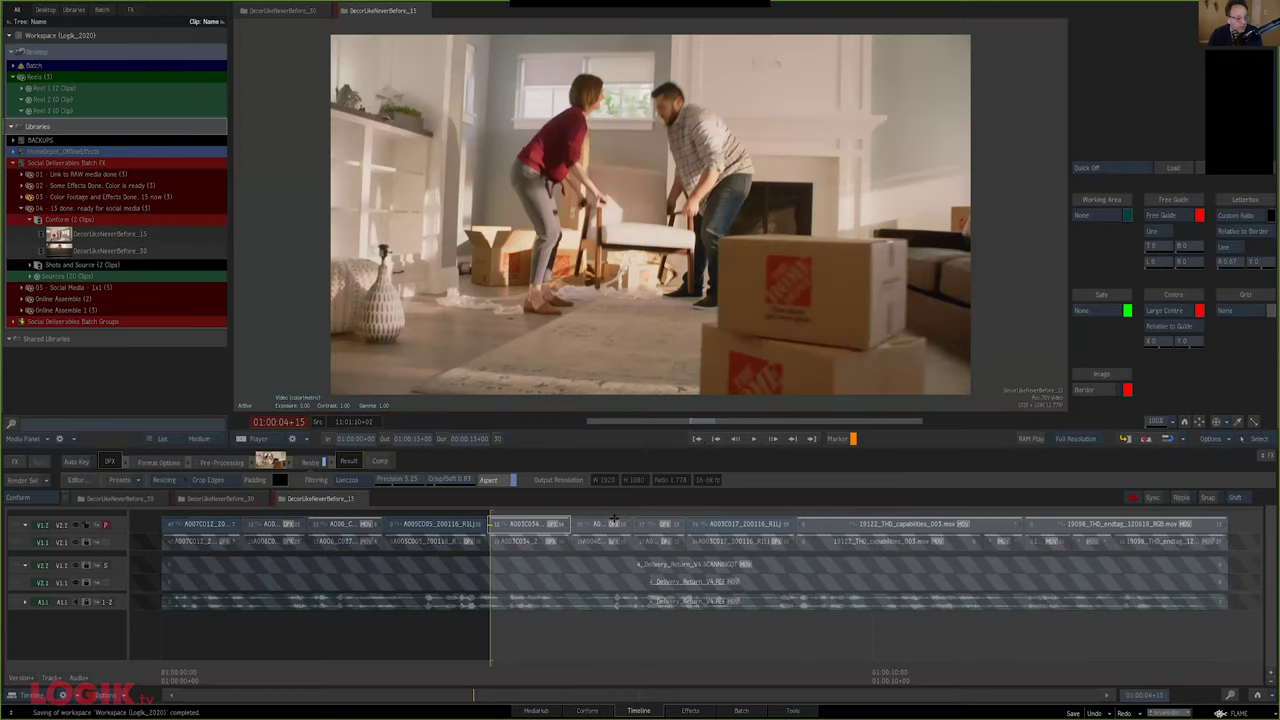
Add an orange timeline marker at 01:00:05+05 and yellow segment markers at 01:00:06+05 and 01:00:07+02 in DecorLikeNeverBefore_15
{"action": "left_click_drag", "start_coordinate": [639, 642], "coordinate": [681, 644]}
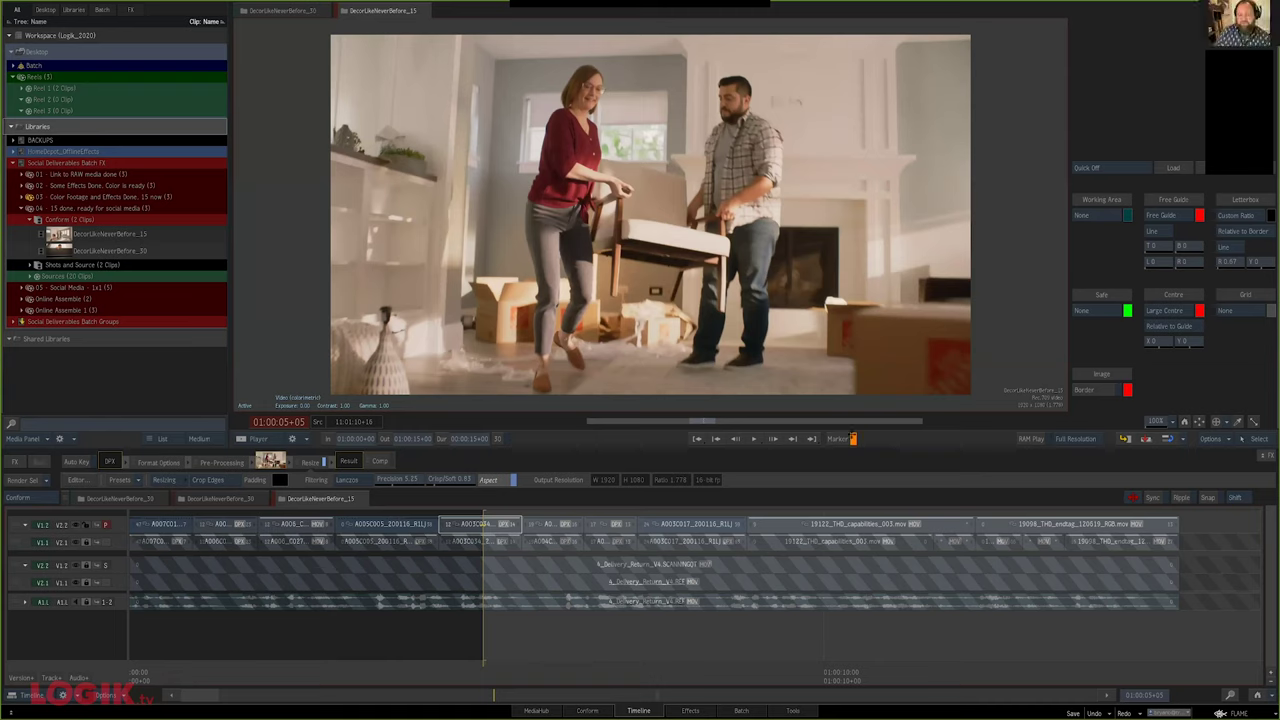
{"action": "left_click", "coordinate": [853, 438]}
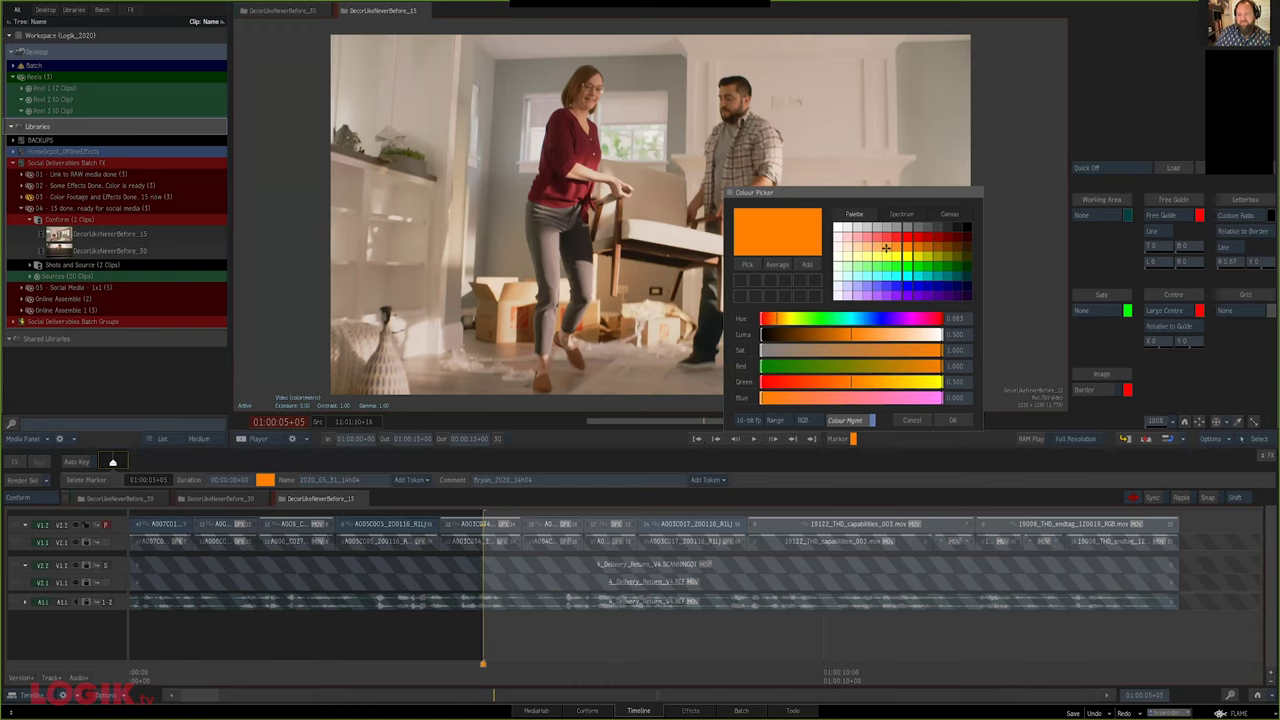
{"action": "left_click", "coordinate": [886, 248]}
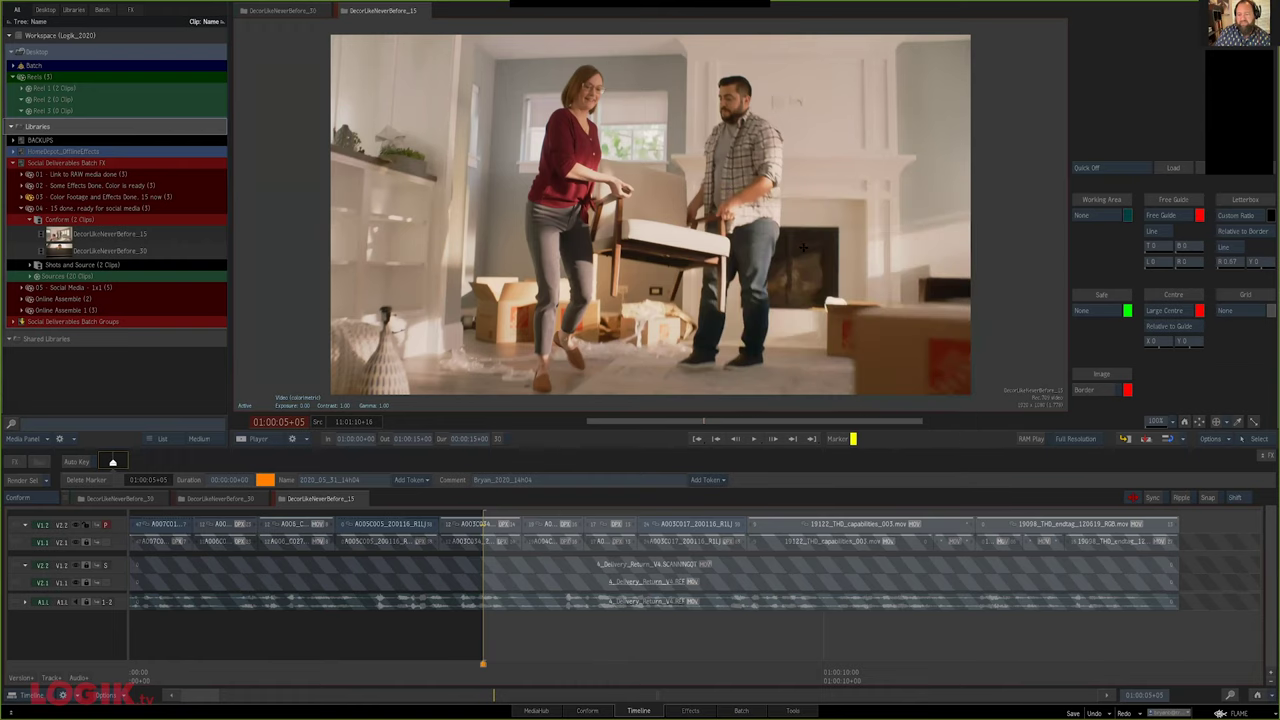
{"action": "left_click", "coordinate": [531, 675]}
{"action": "key", "text": "shift+m"}
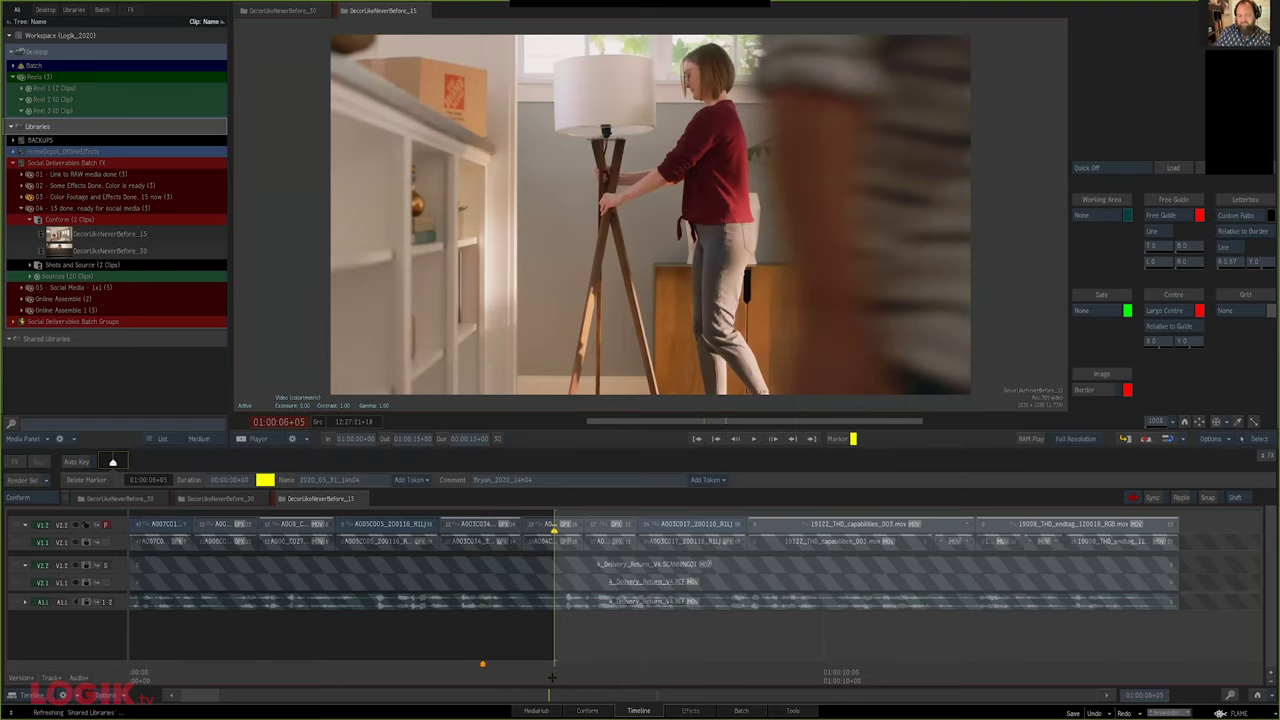
{"action": "left_click_drag", "start_coordinate": [551, 677], "coordinate": [616, 679]}
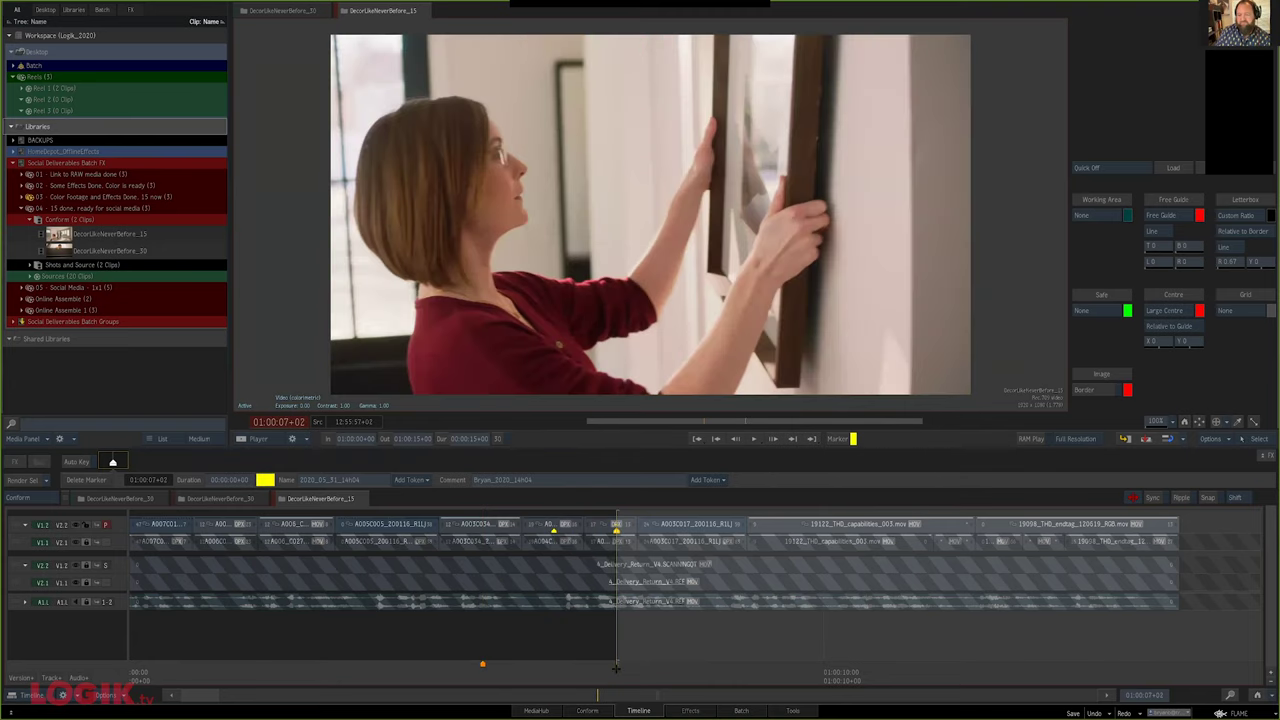
Set the marker colour back to orange and add timeline markers at 01:00:07+18 and 01:00:08+13
{"action": "left_click", "coordinate": [853, 438]}
{"action": "left_click", "coordinate": [907, 247]}
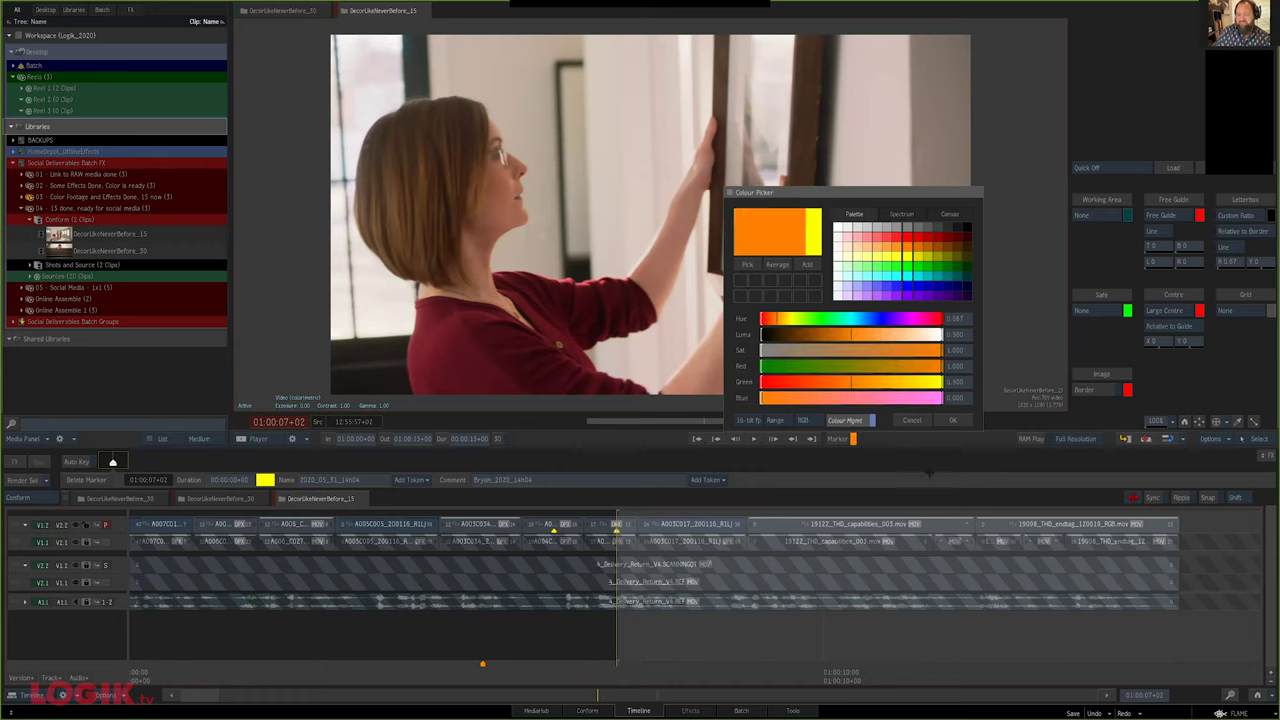
{"action": "left_click", "coordinate": [929, 473]}
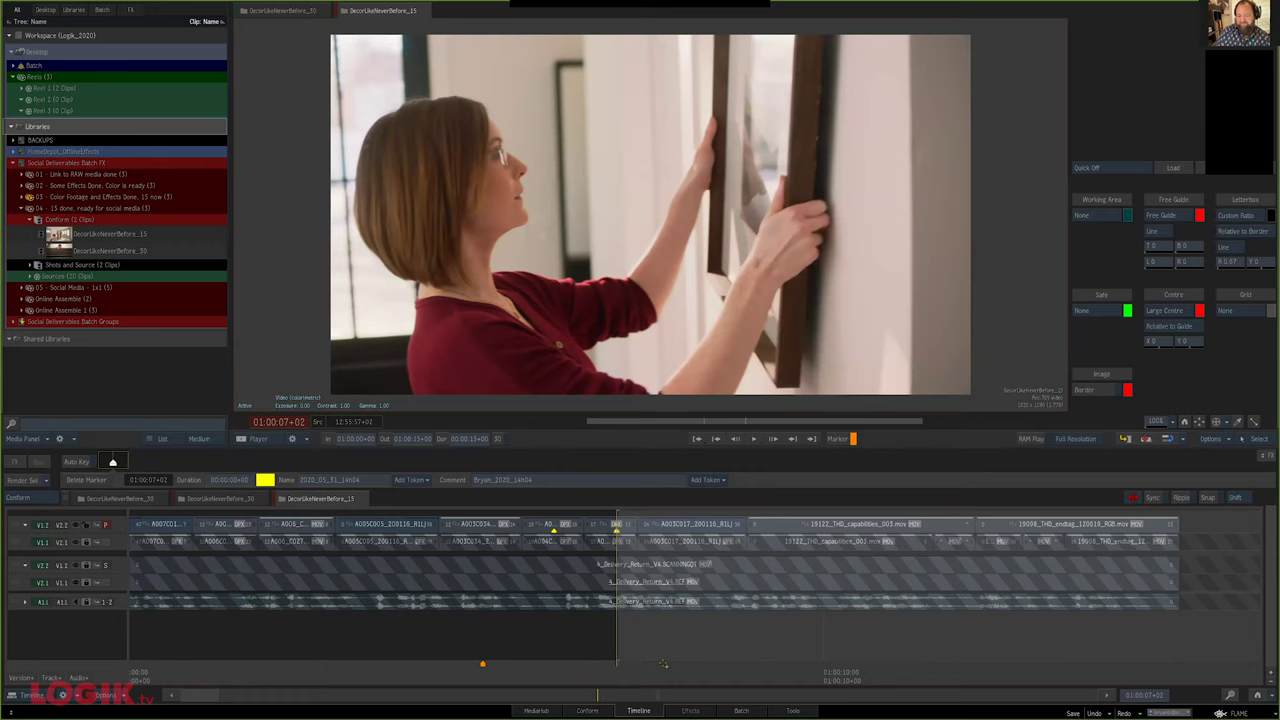
{"action": "left_click", "coordinate": [663, 663]}
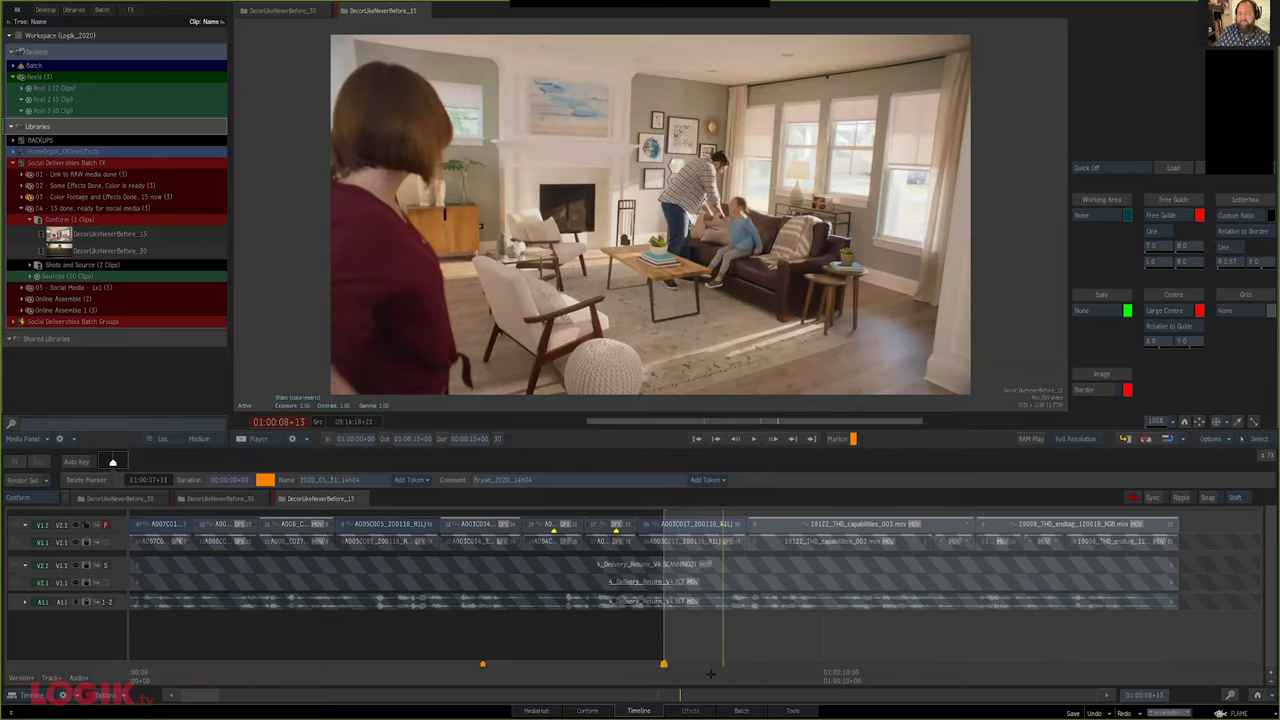
{"action": "left_click", "coordinate": [712, 670]}
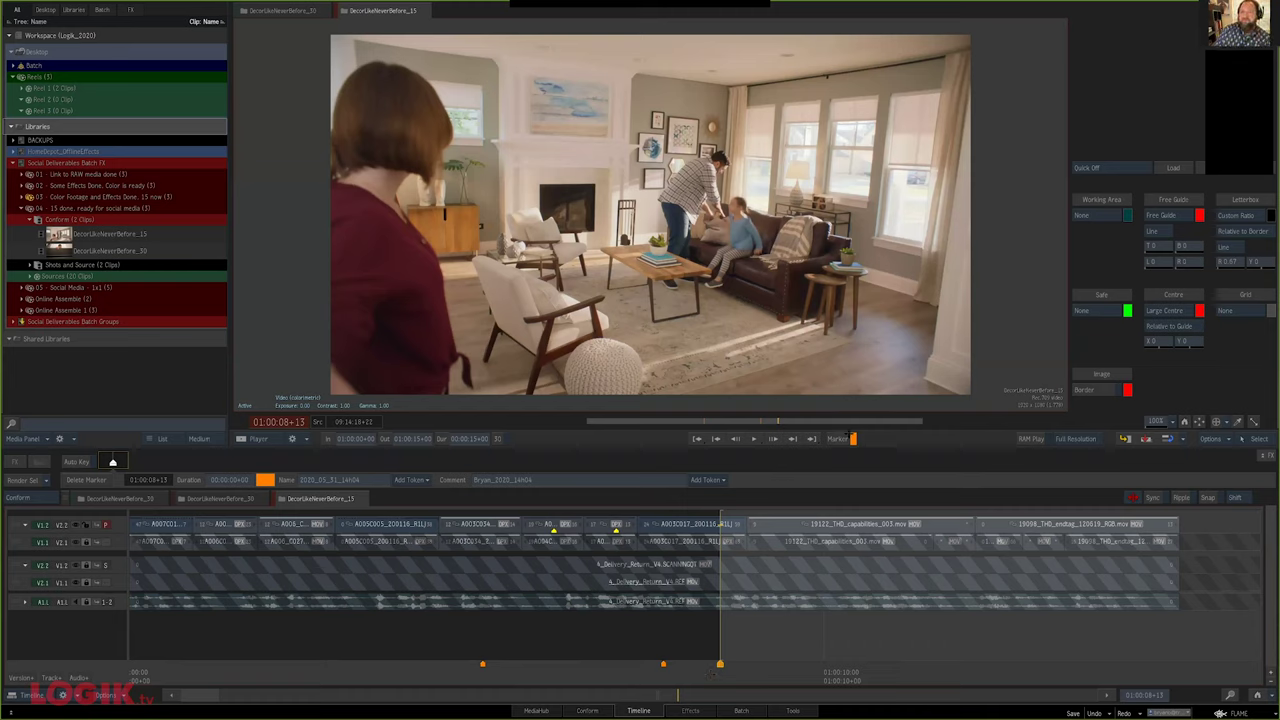
Remove all the added timeline and segment markers from DecorLikeNeverBefore_15
{"action": "left_click", "coordinate": [833, 635]}
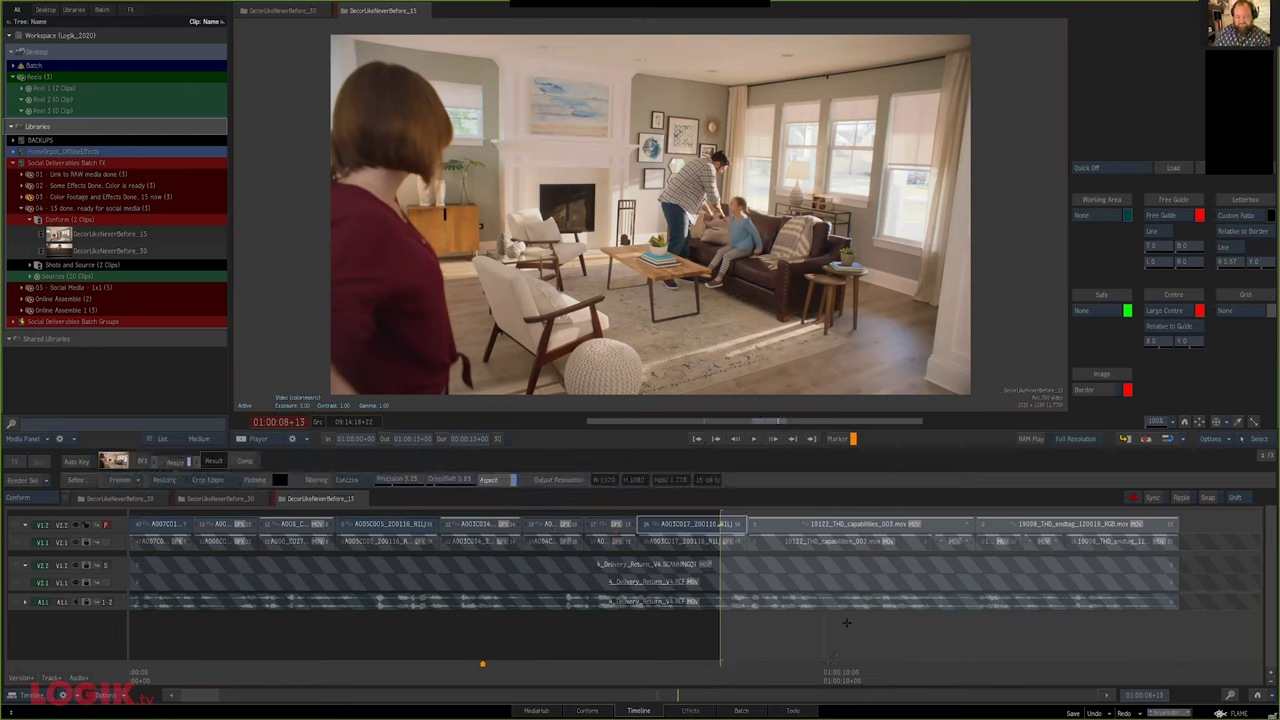
{"action": "scroll", "coordinate": [841, 587], "scroll_direction": "left", "scroll_amount": 2}
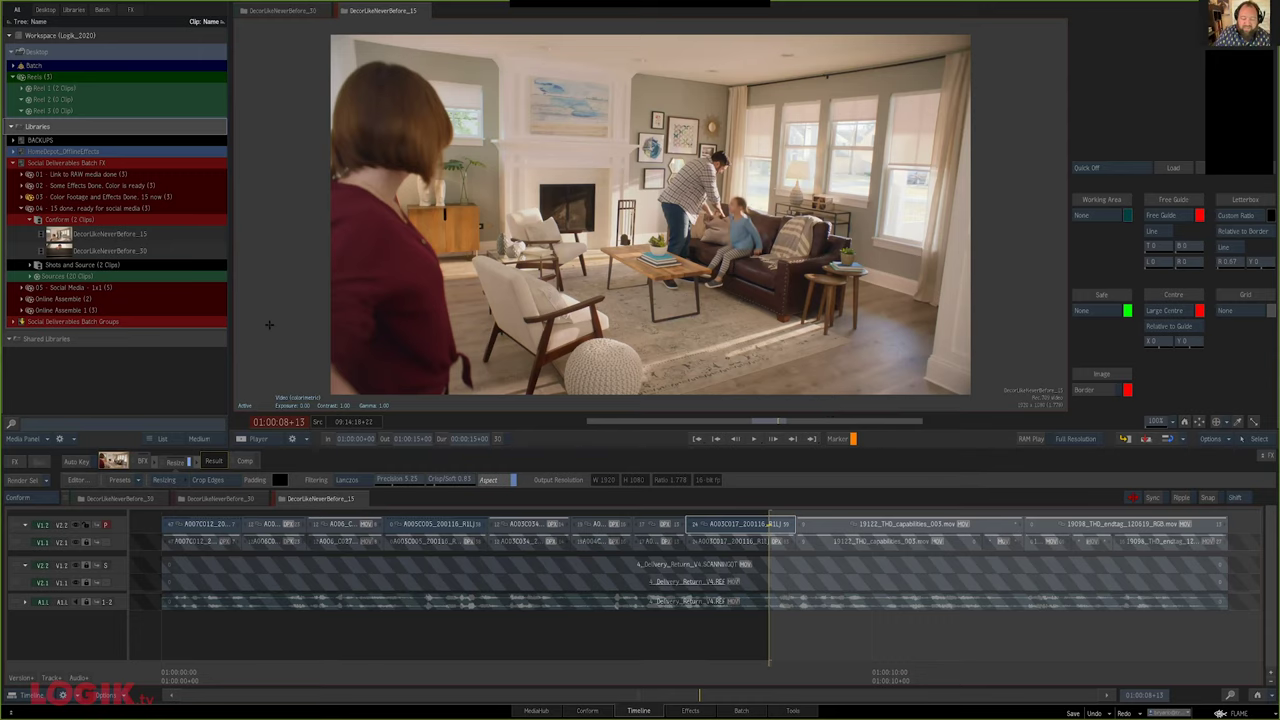
Import Decor_15_1x1 and Decor_30_1x1 from the 20.02.04.1230 folder into the Conform folder of 04 - 15 done, ready for social media
{"action": "key", "text": "shift+1"}
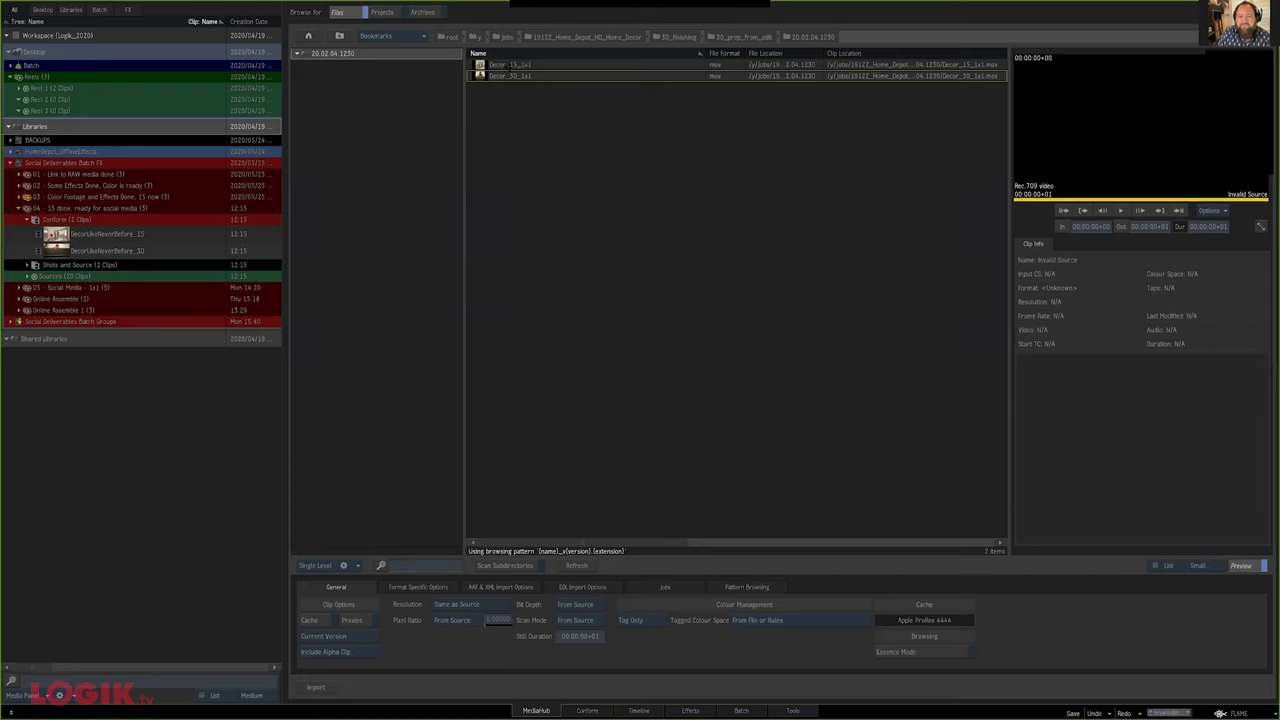
{"action": "left_click_drag", "start_coordinate": [510, 64], "coordinate": [513, 77]}
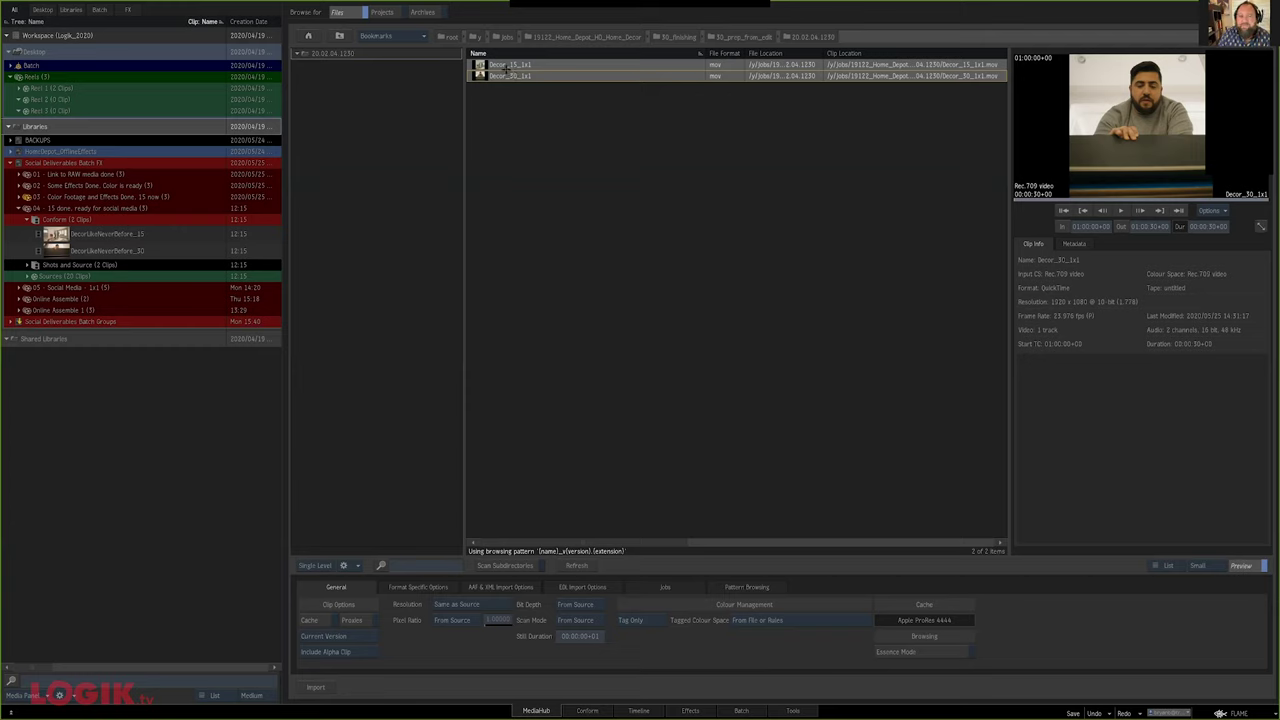
{"action": "left_click_drag", "start_coordinate": [566, 107], "coordinate": [112, 214]}
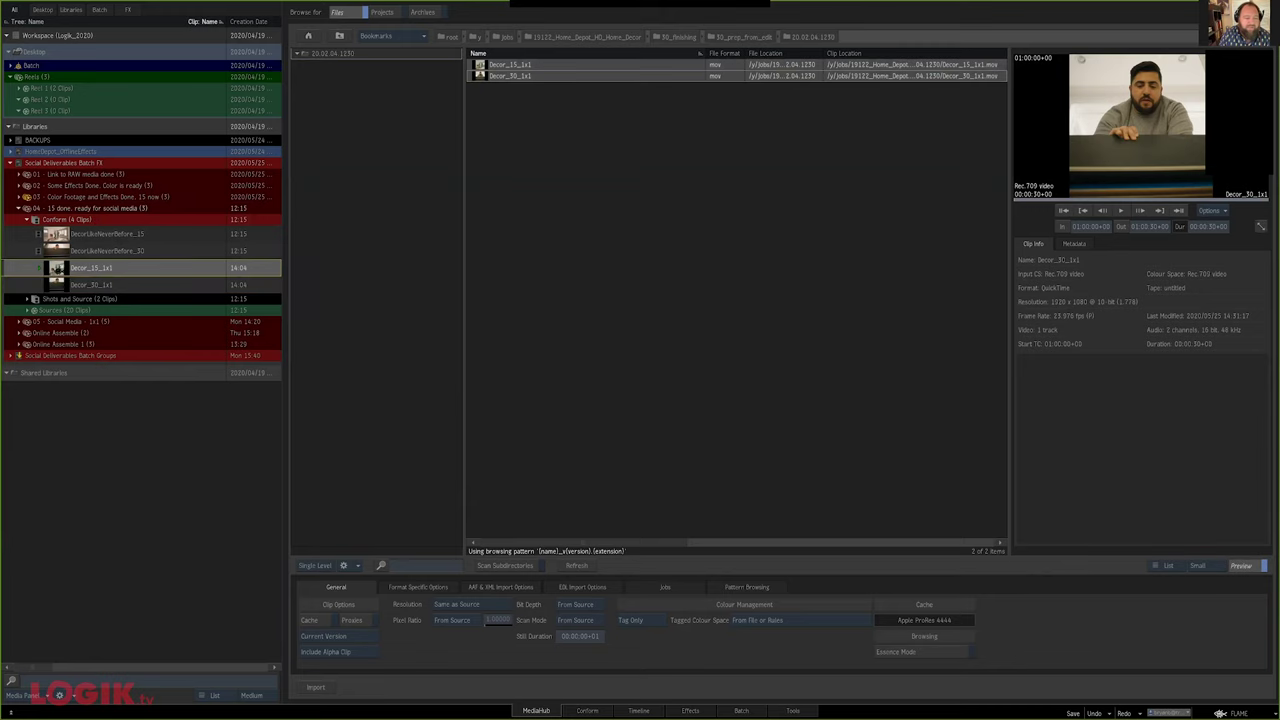
Reformat Decor_15_1x1 and Decor_30_1x1 to the 1x1 (1080x1080) social media resolution with Centre/Crop
{"action": "double_click", "coordinate": [58, 270]}
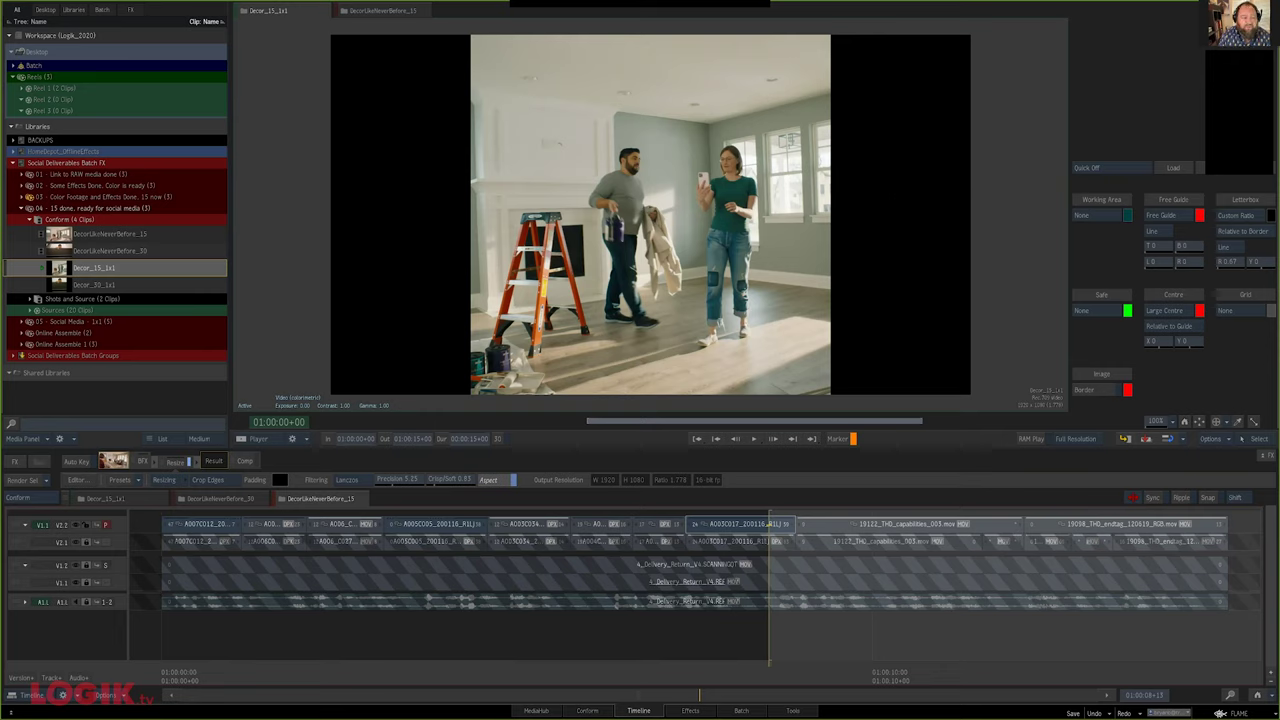
{"action": "left_click", "coordinate": [94, 285], "text": "shift"}
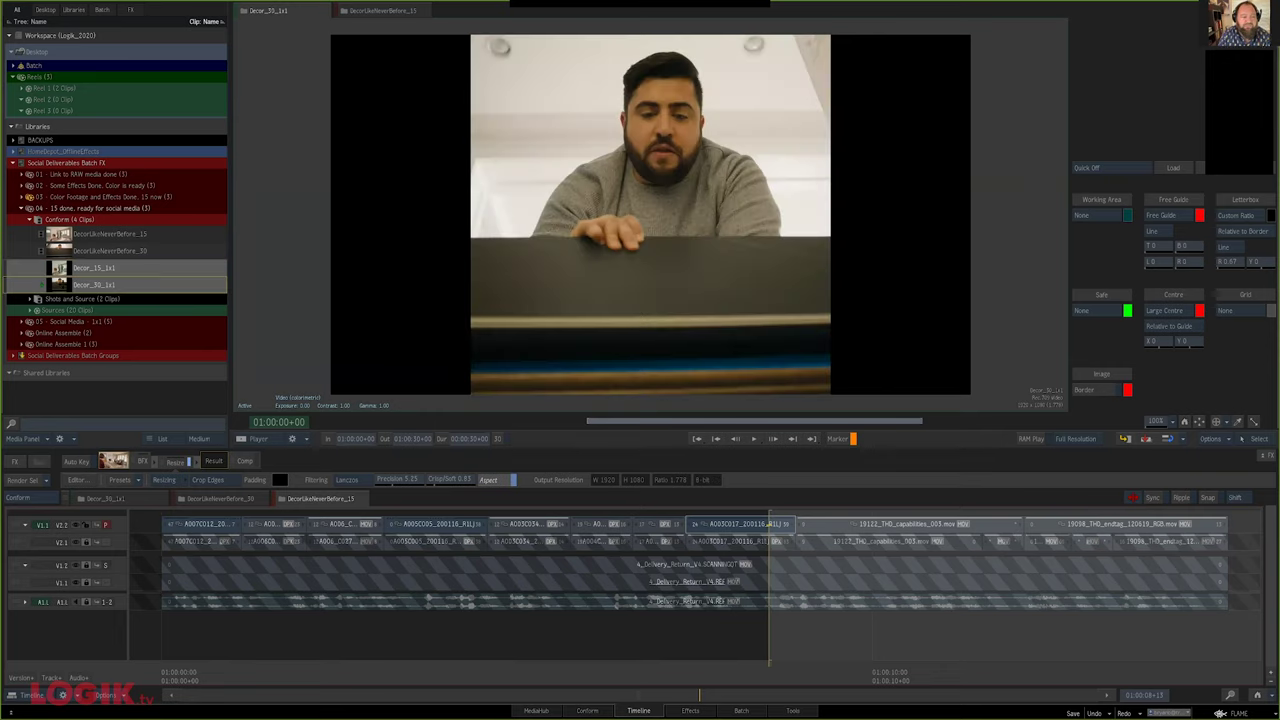
{"action": "right_click", "coordinate": [75, 276]}
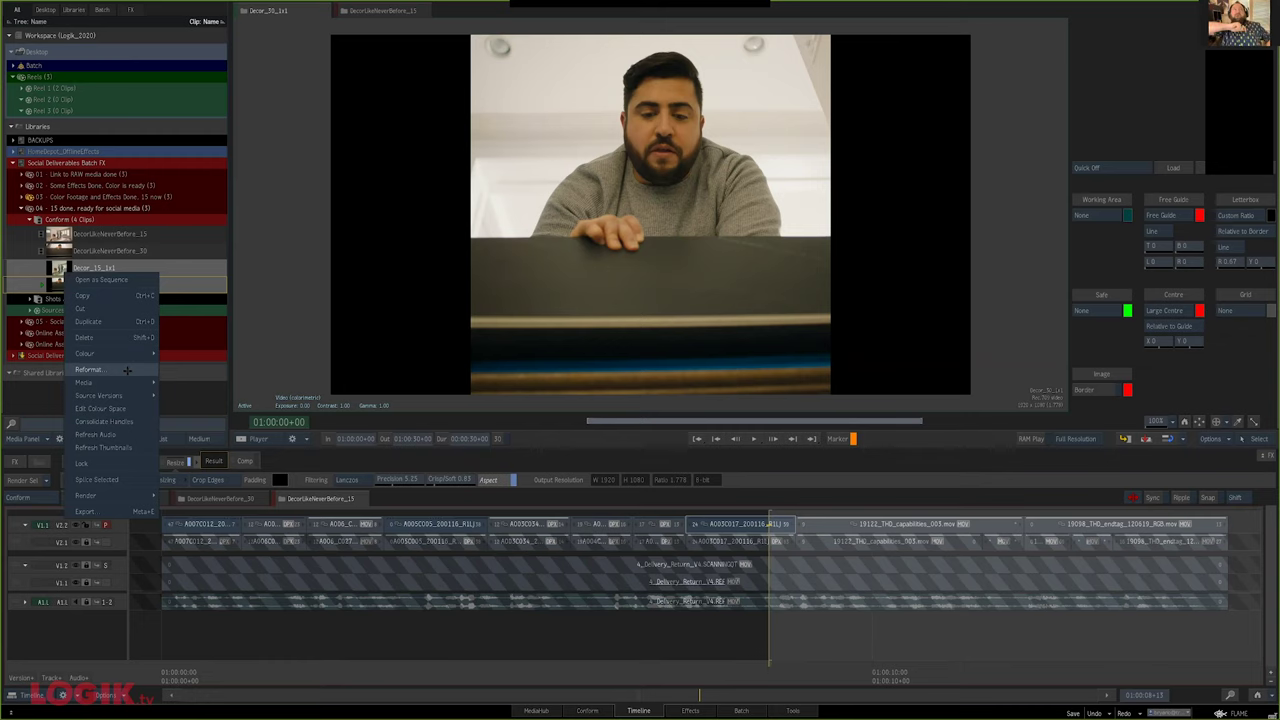
{"action": "left_click", "coordinate": [88, 369]}
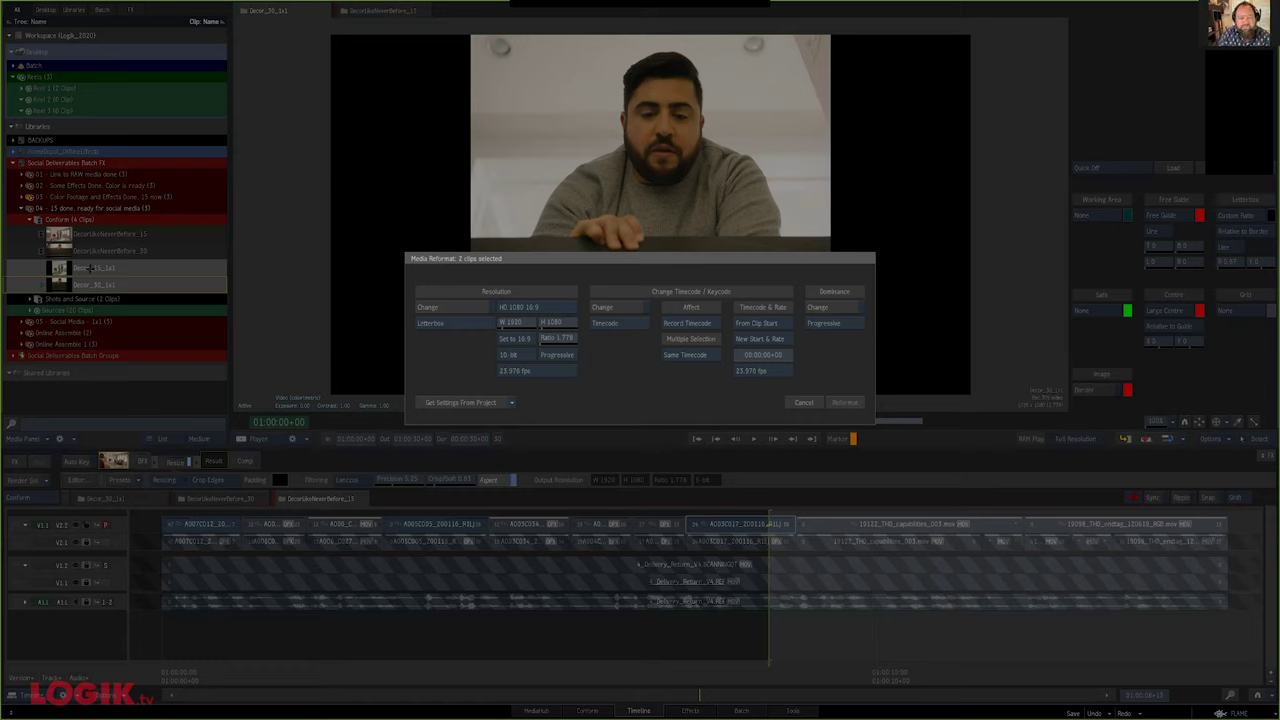
{"action": "left_click", "coordinate": [465, 322]}
{"action": "left_click", "coordinate": [537, 307]}
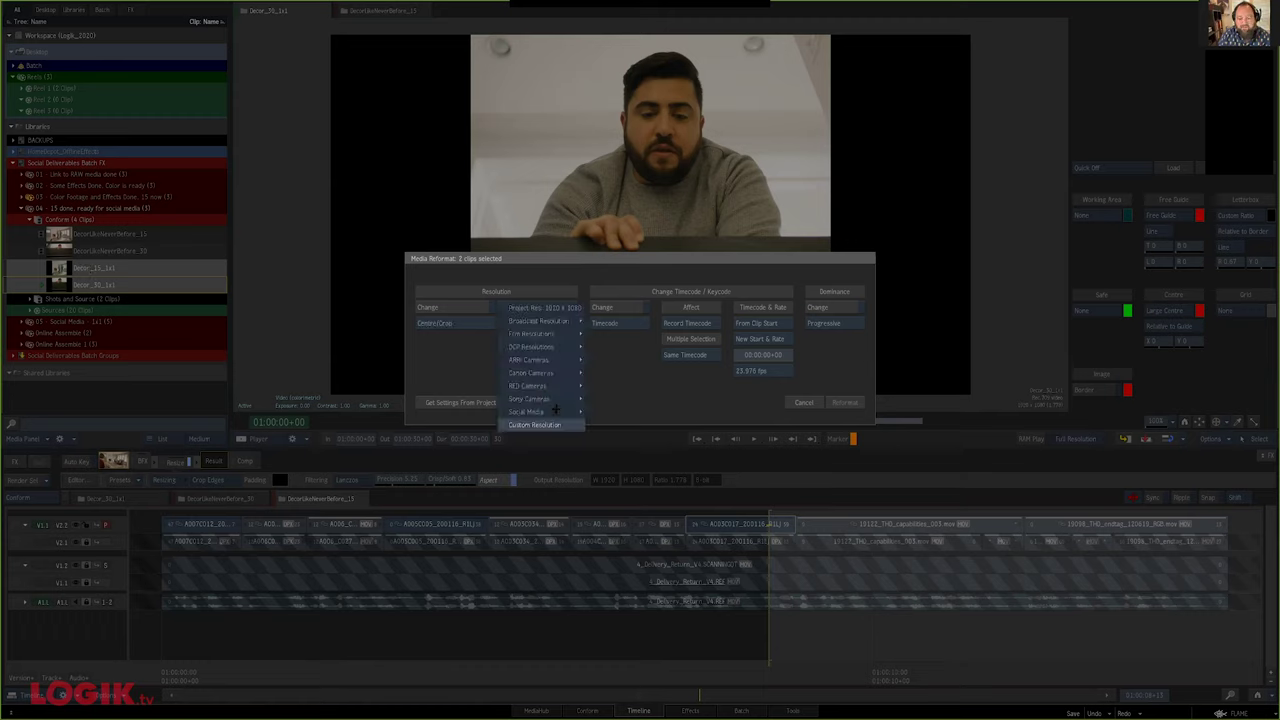
{"action": "mouse_move", "coordinate": [556, 411]}
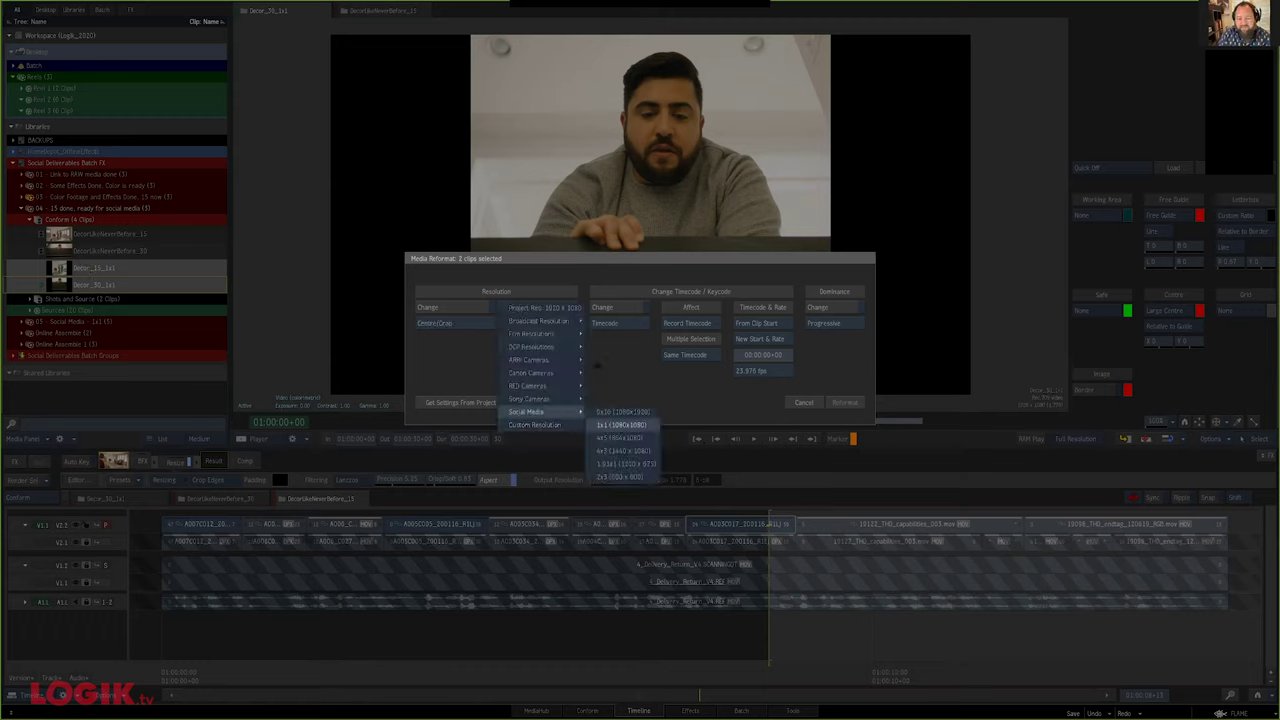
{"action": "left_click", "coordinate": [620, 425]}
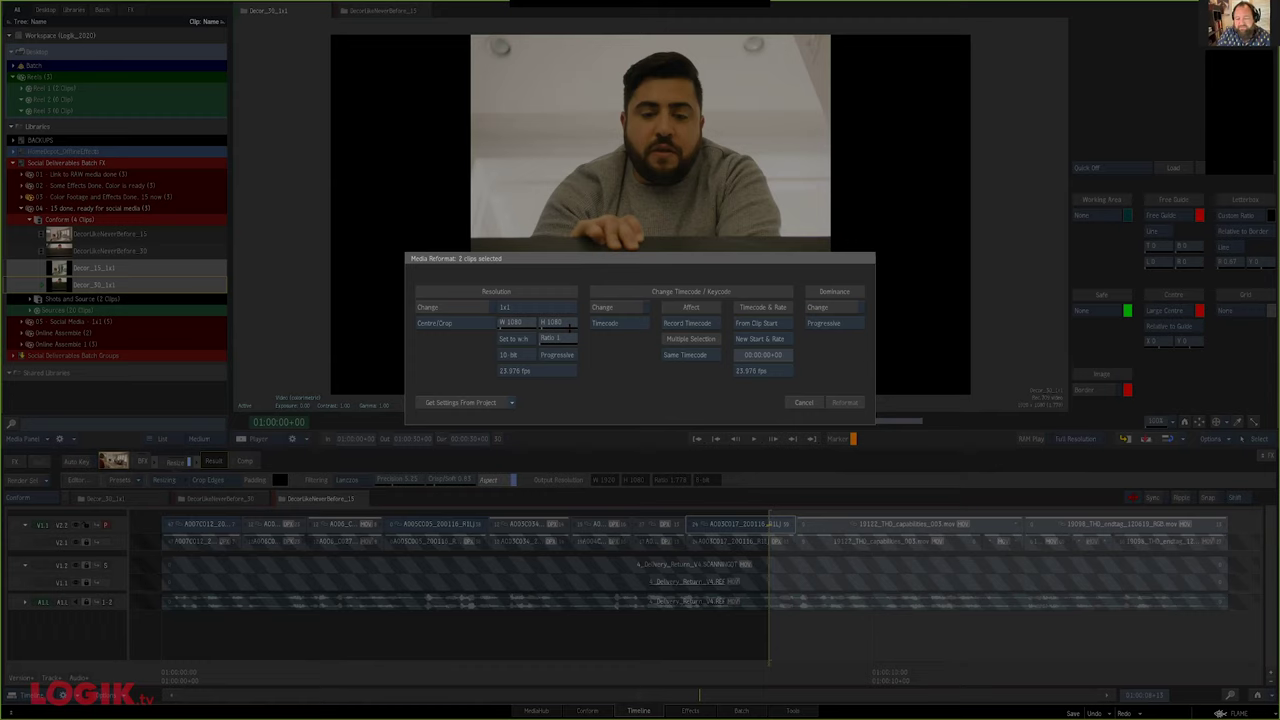
{"action": "left_click", "coordinate": [455, 307]}
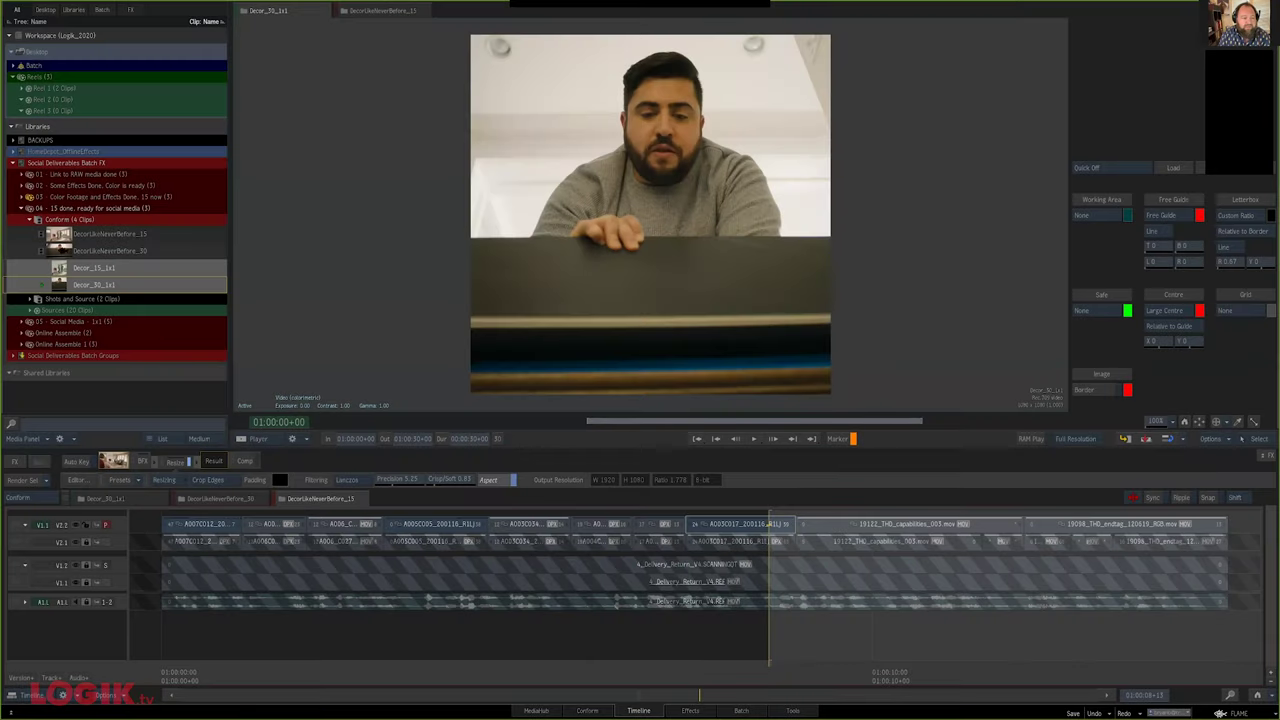
{"action": "left_click", "coordinate": [88, 251]}
{"action": "right_click", "coordinate": [78, 256]}
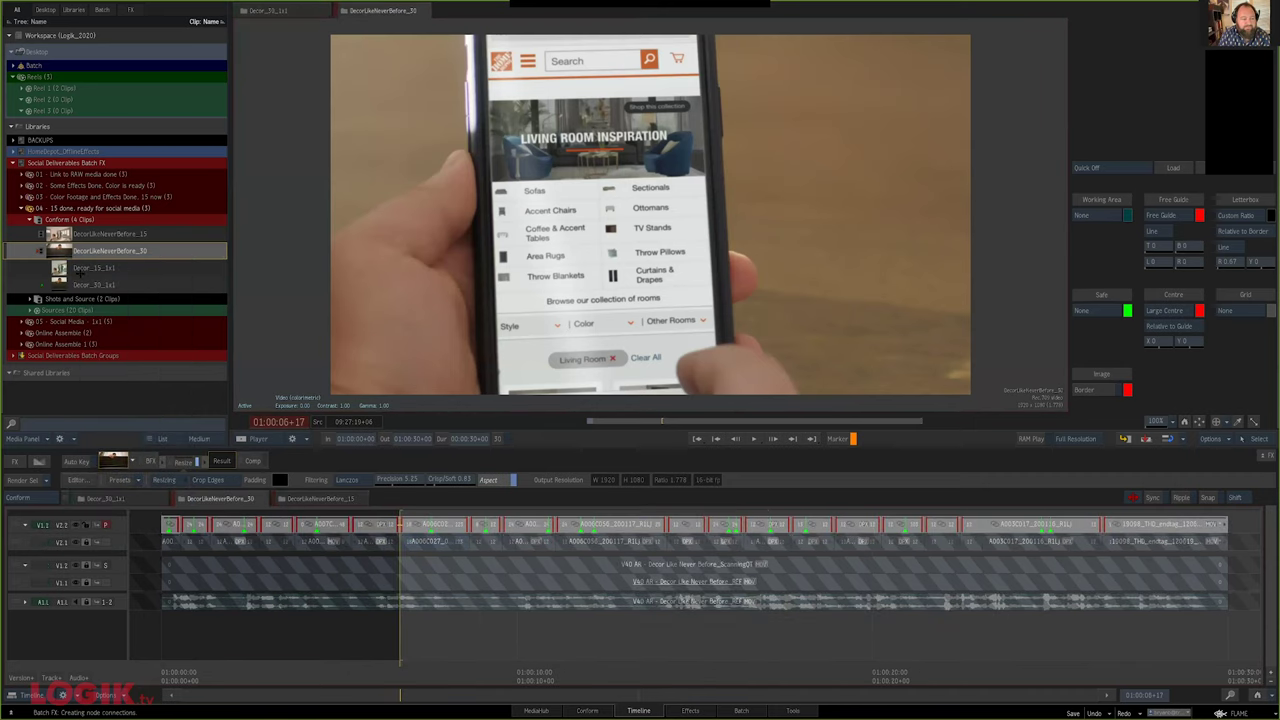
{"action": "left_click", "coordinate": [86, 379]}
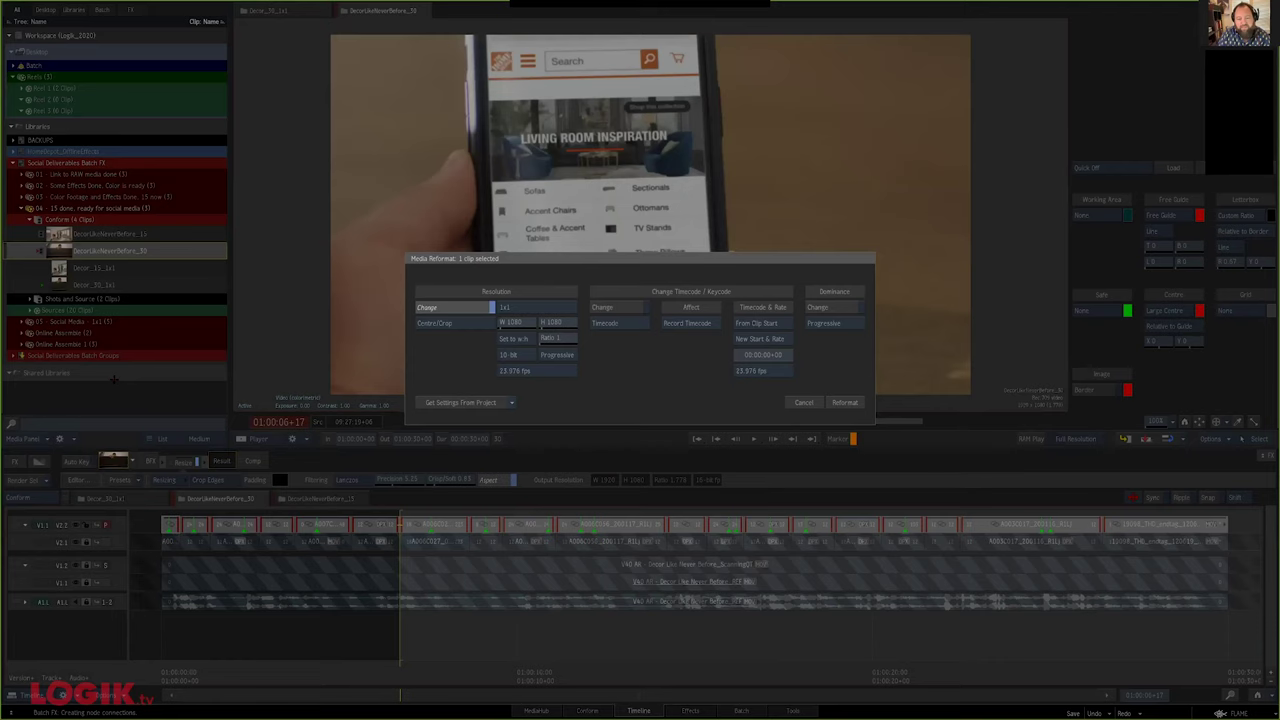
{"action": "left_click", "coordinate": [846, 403]}
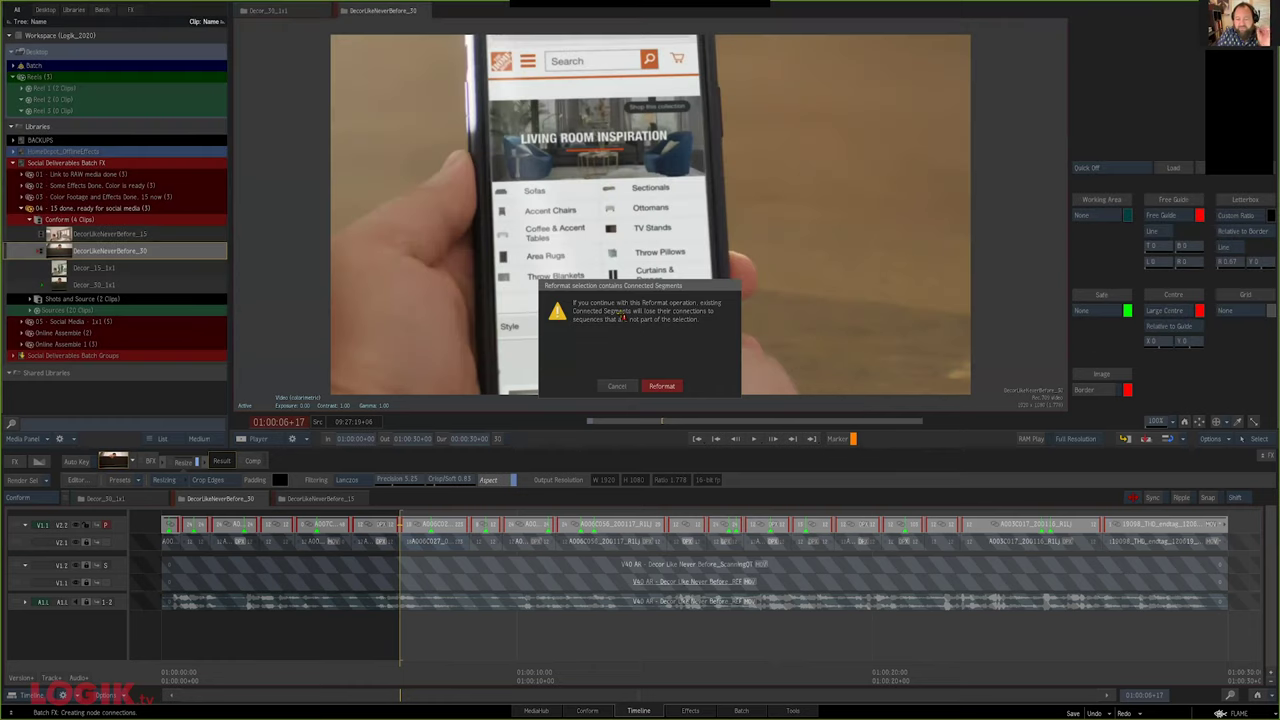
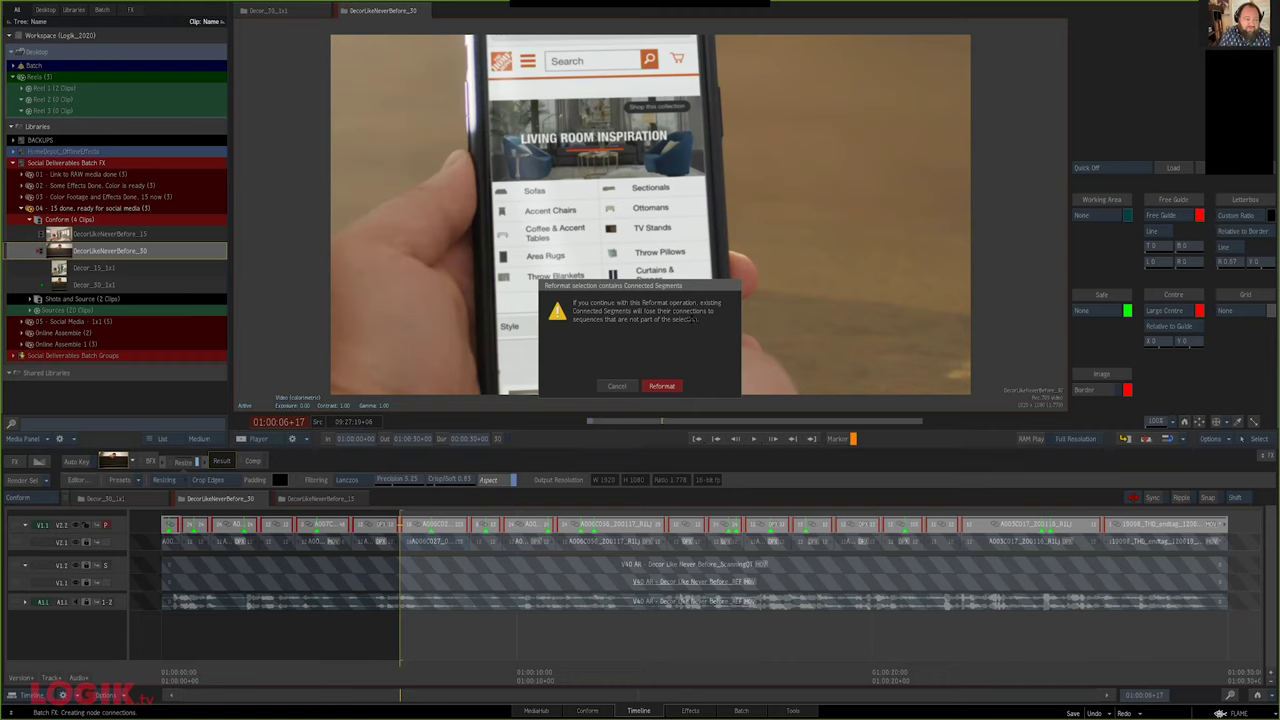
{"action": "left_click", "coordinate": [619, 387]}
Open the reformatted Decor_30_1x1 clip as a sequence
{"action": "left_click", "coordinate": [105, 498]}
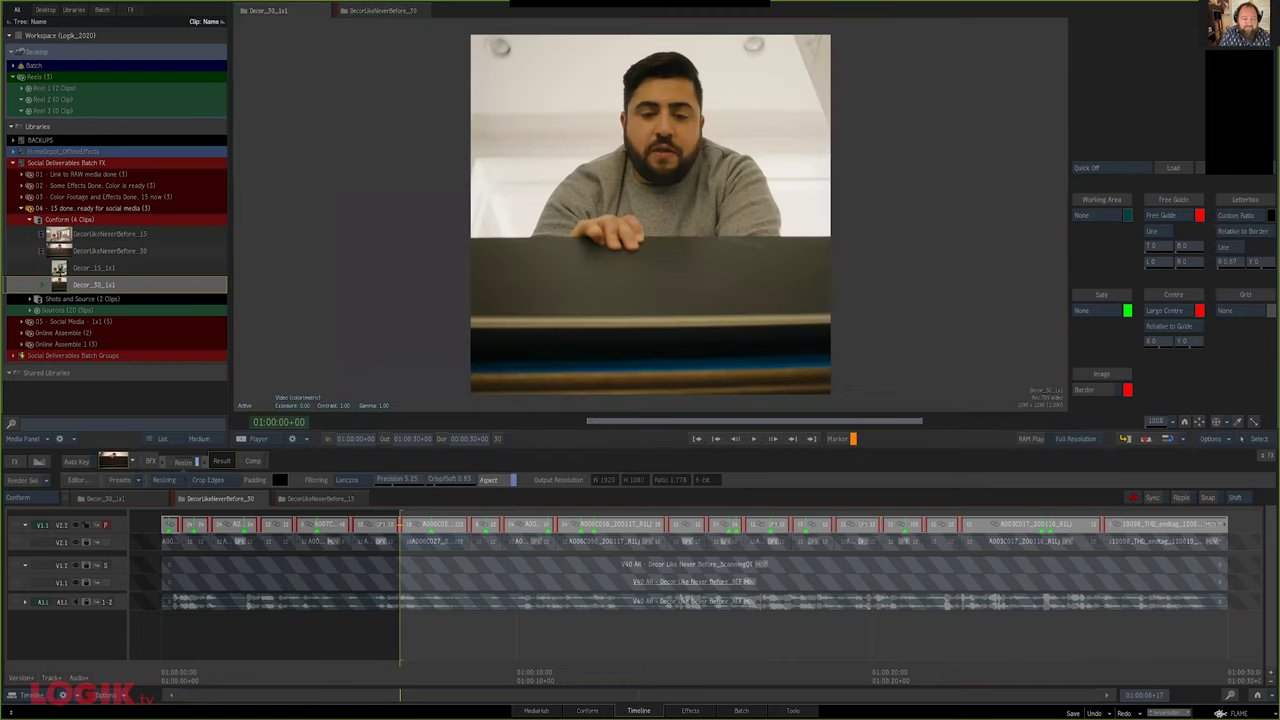
{"action": "right_click", "coordinate": [94, 285]}
{"action": "left_click", "coordinate": [120, 305]}
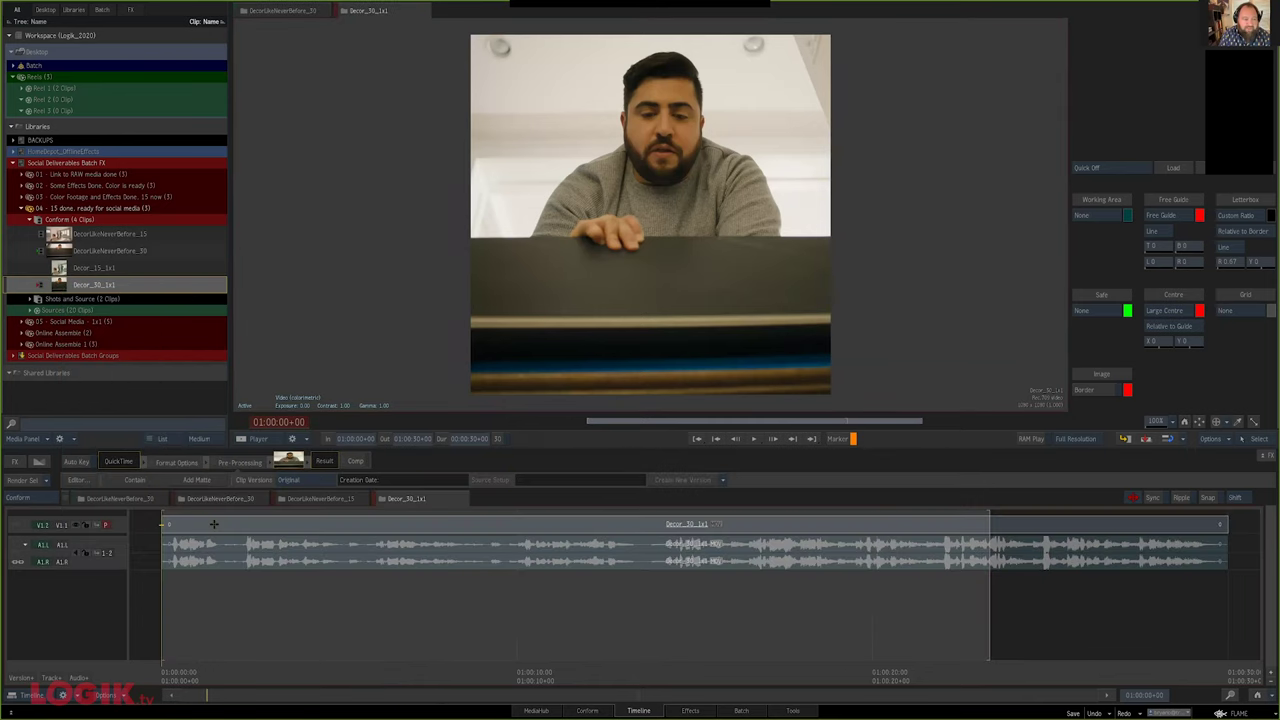
Copy all the shot segments on the upper video track of DecorLikeNeverBefore_30 onto a track above the reference in Decor_30_1x1
{"action": "left_click", "coordinate": [94, 499]}
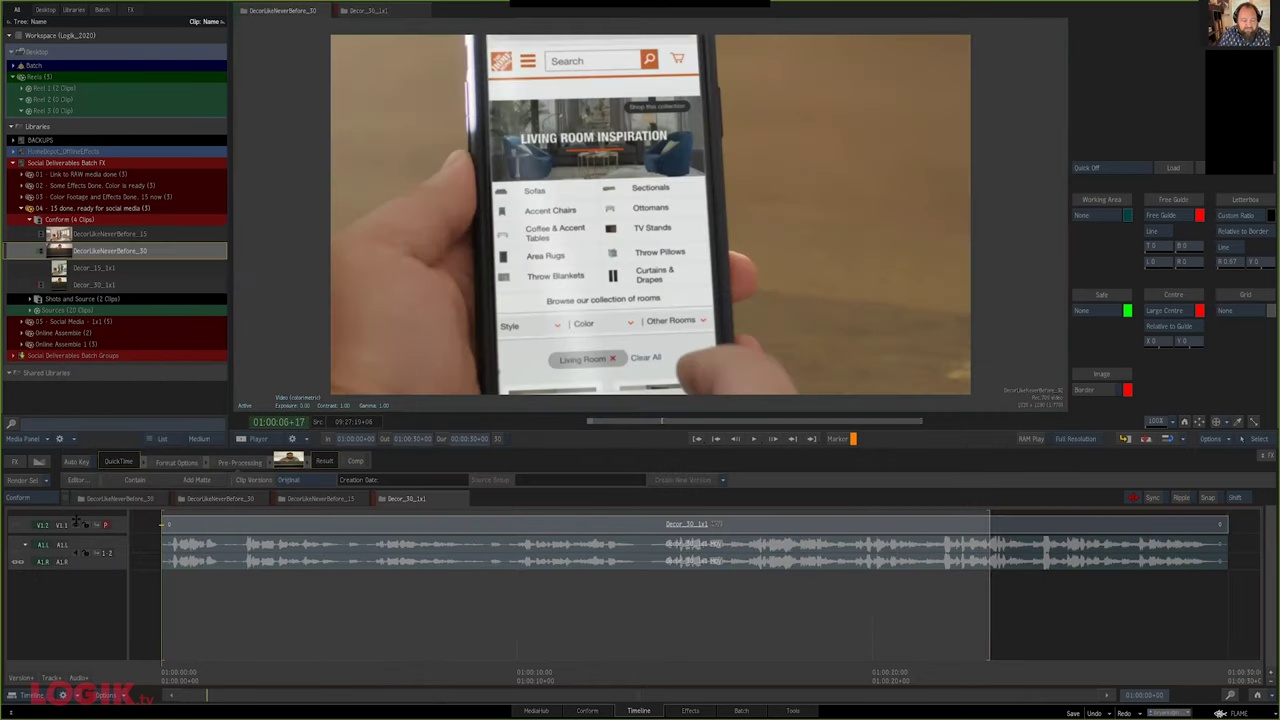
{"action": "key", "text": "Home"}
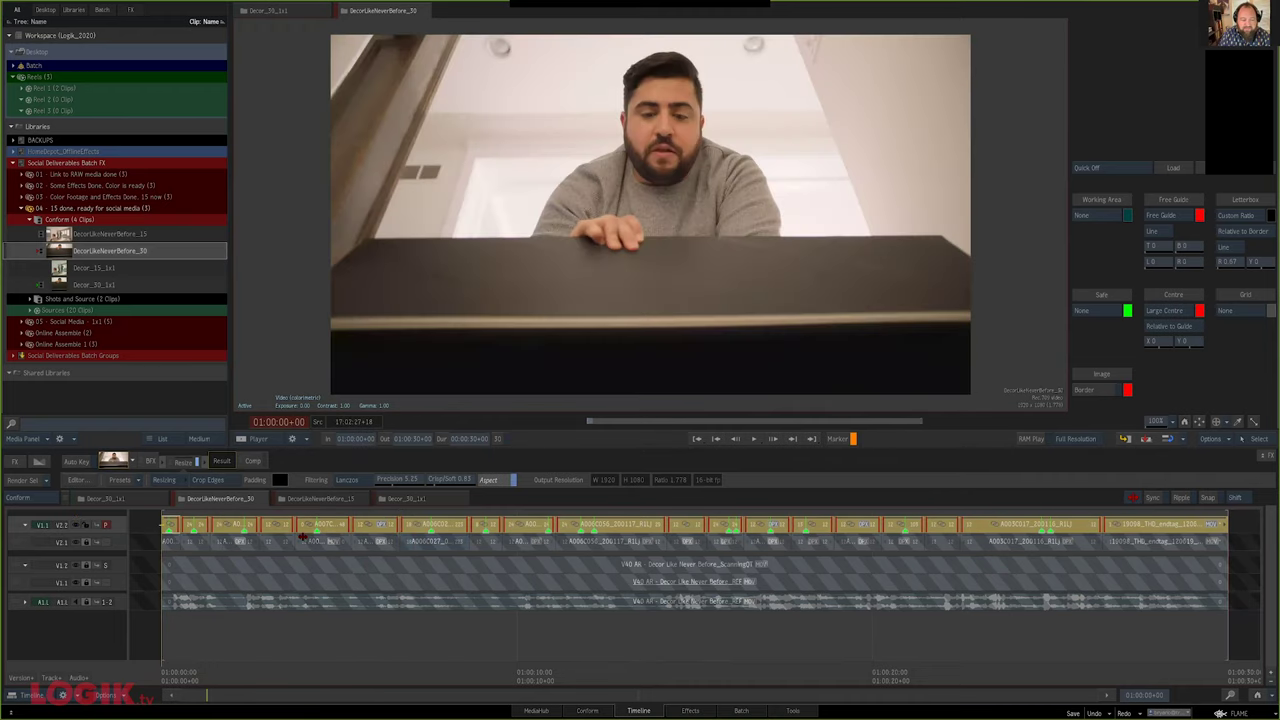
{"action": "right_click", "coordinate": [302, 537]}
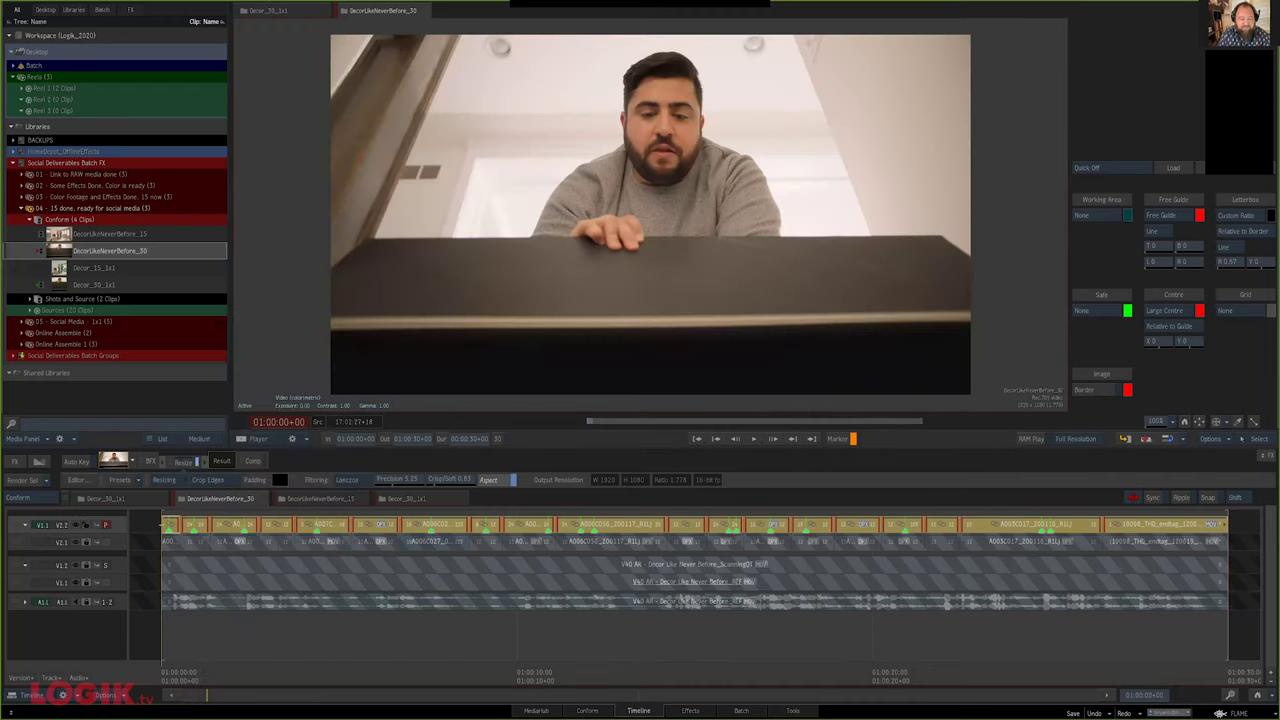
{"action": "left_click", "coordinate": [74, 287]}
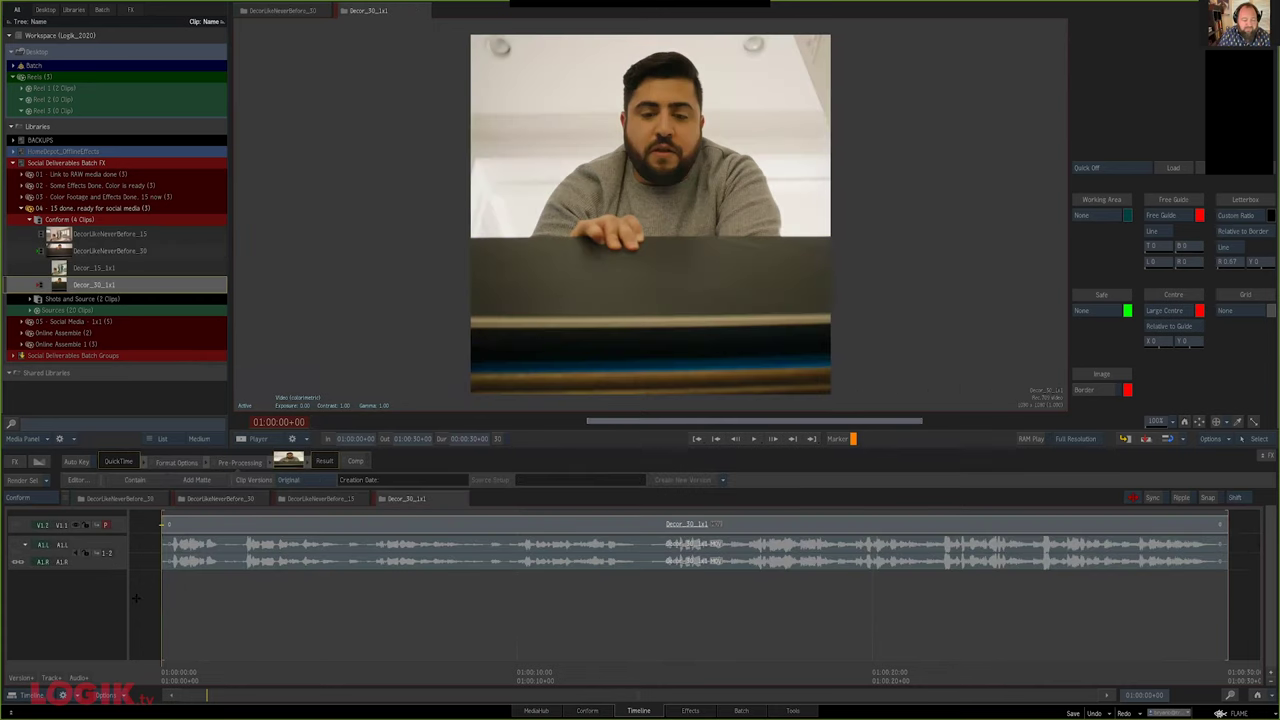
{"action": "key", "text": "shift+t"}
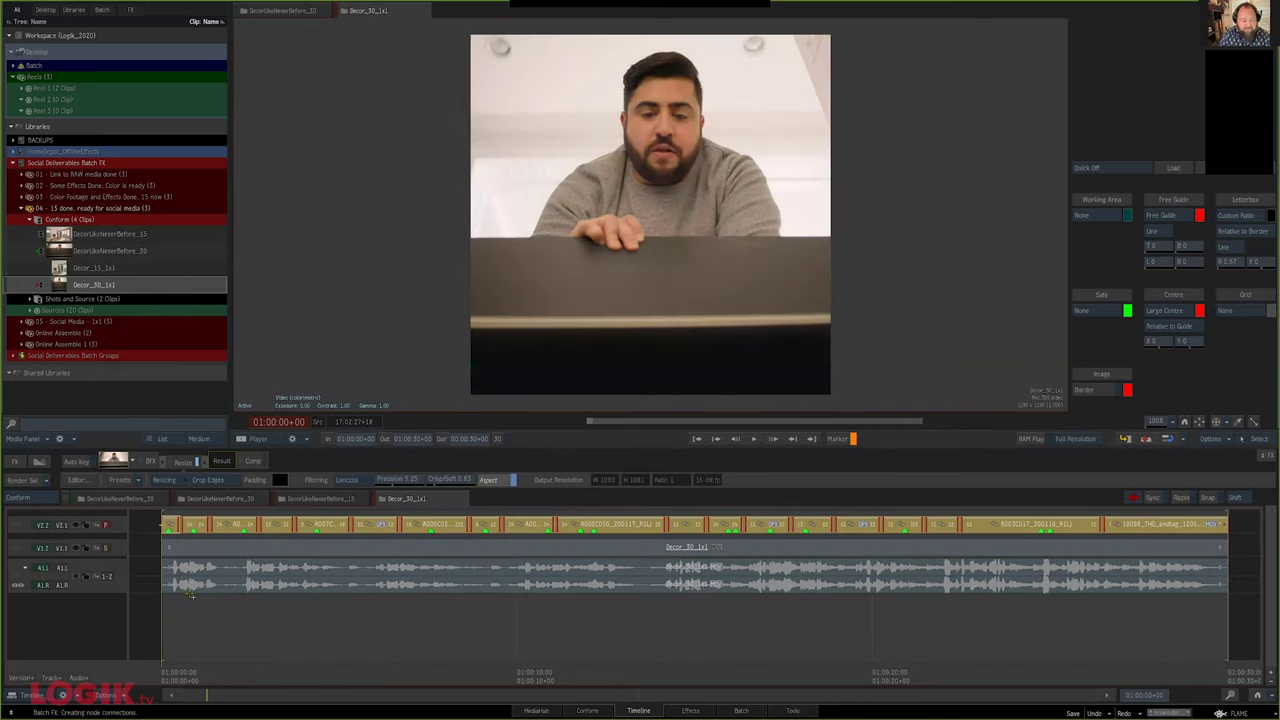
Check which Conform sequences the first shot segment in Decor_30_1x1 is connected to
{"action": "right_click", "coordinate": [185, 568]}
{"action": "mouse_move", "coordinate": [340, 567]}
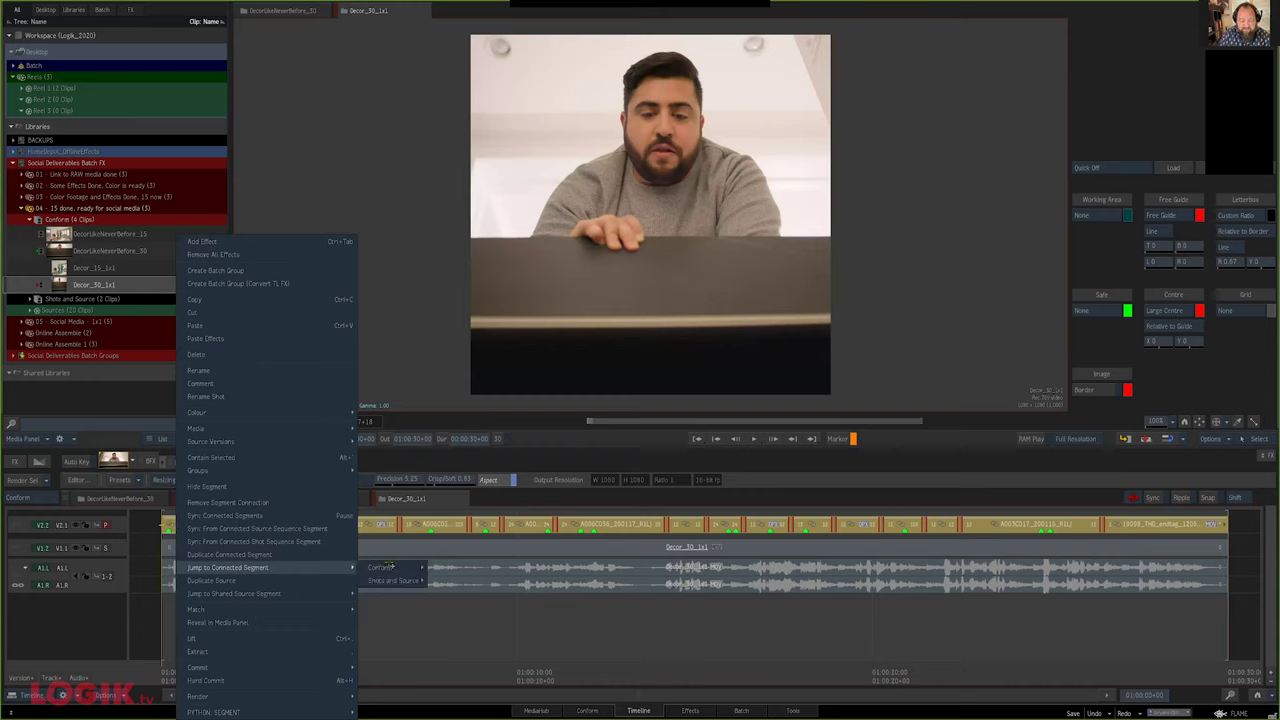
{"action": "mouse_move", "coordinate": [404, 568]}
{"action": "left_click", "coordinate": [490, 580]}
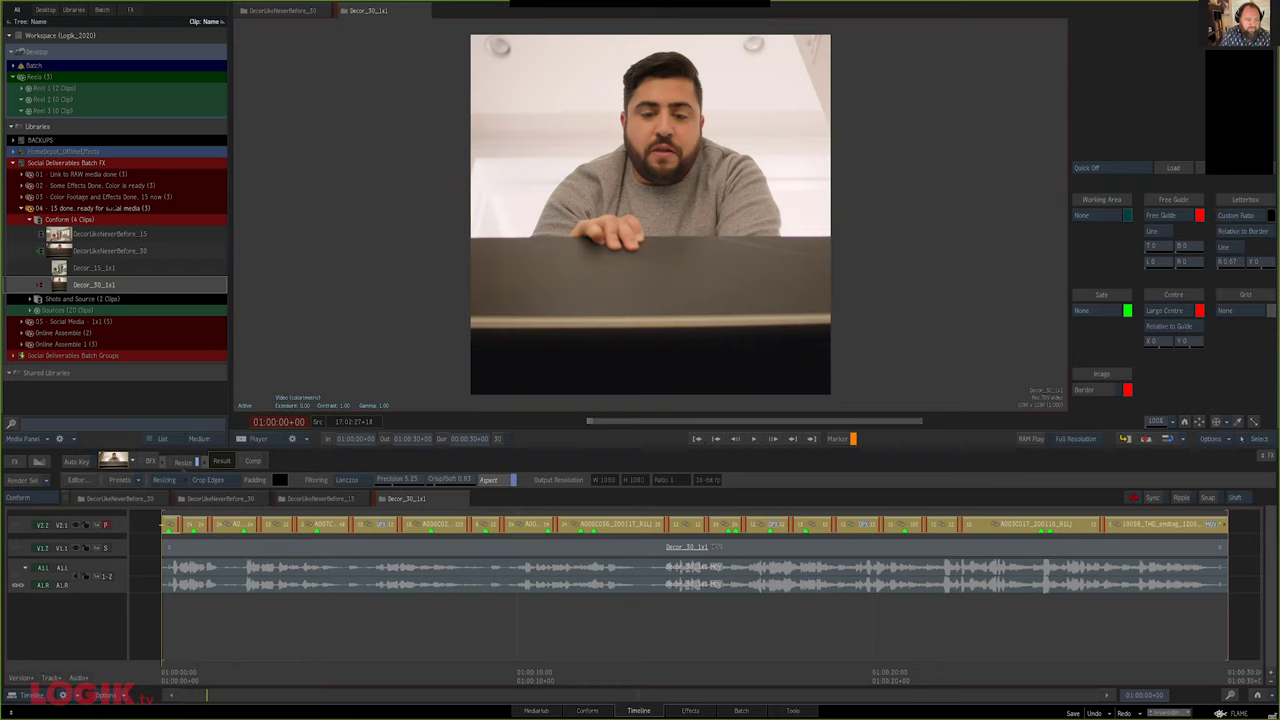
Create a sequences reel named Conform 1x1s in the 04 - 15 done, ready for social media group
{"action": "right_click", "coordinate": [108, 208]}
{"action": "mouse_move", "coordinate": [220, 215]}
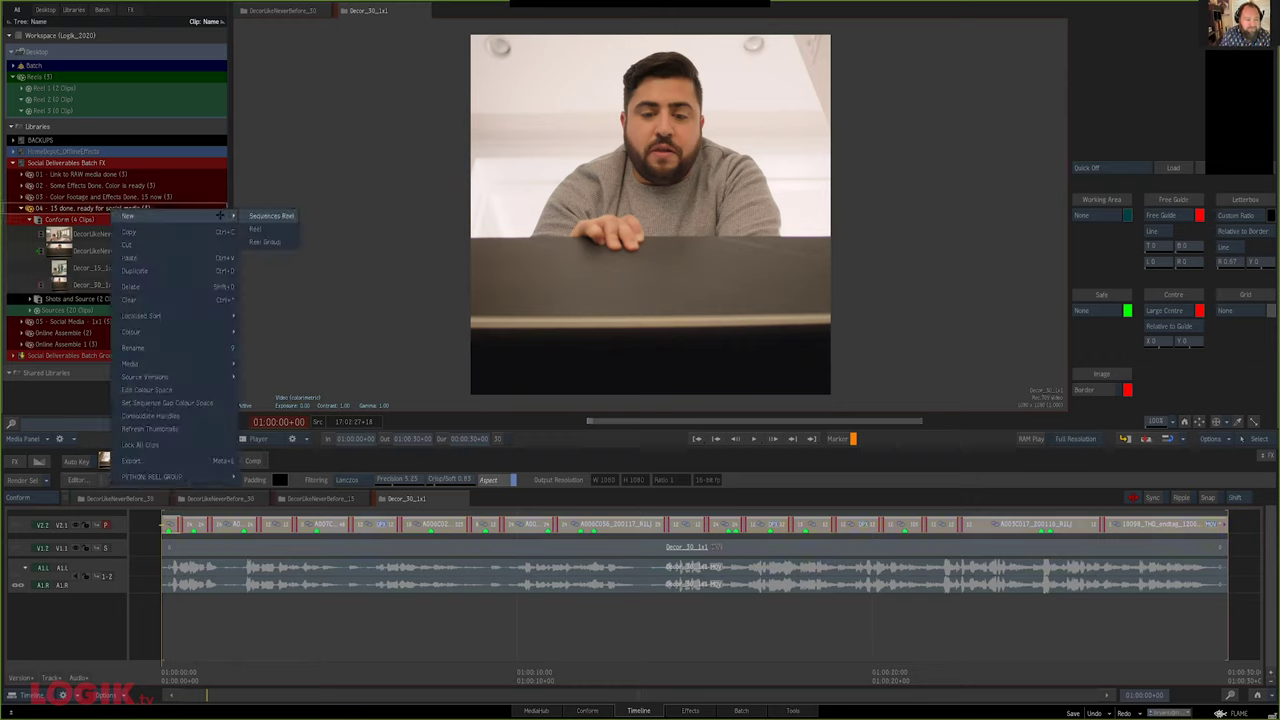
{"action": "left_click", "coordinate": [270, 216]}
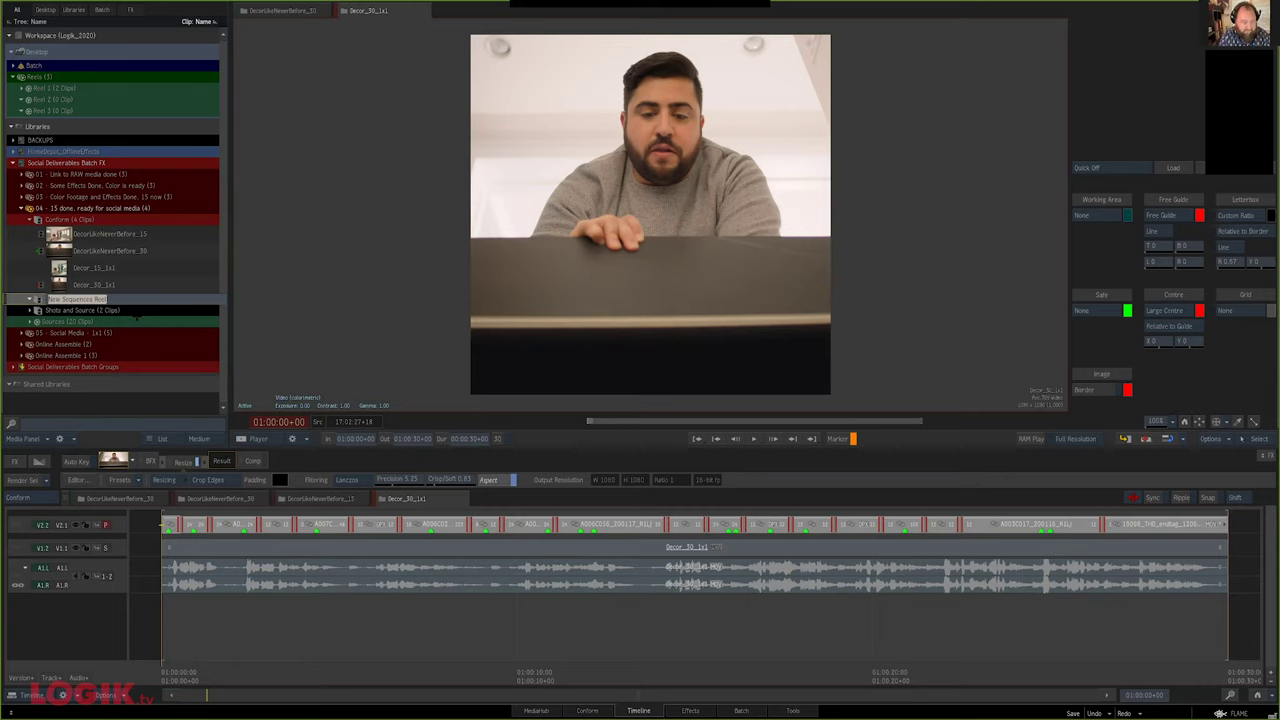
{"action": "type", "text": "1x1"}
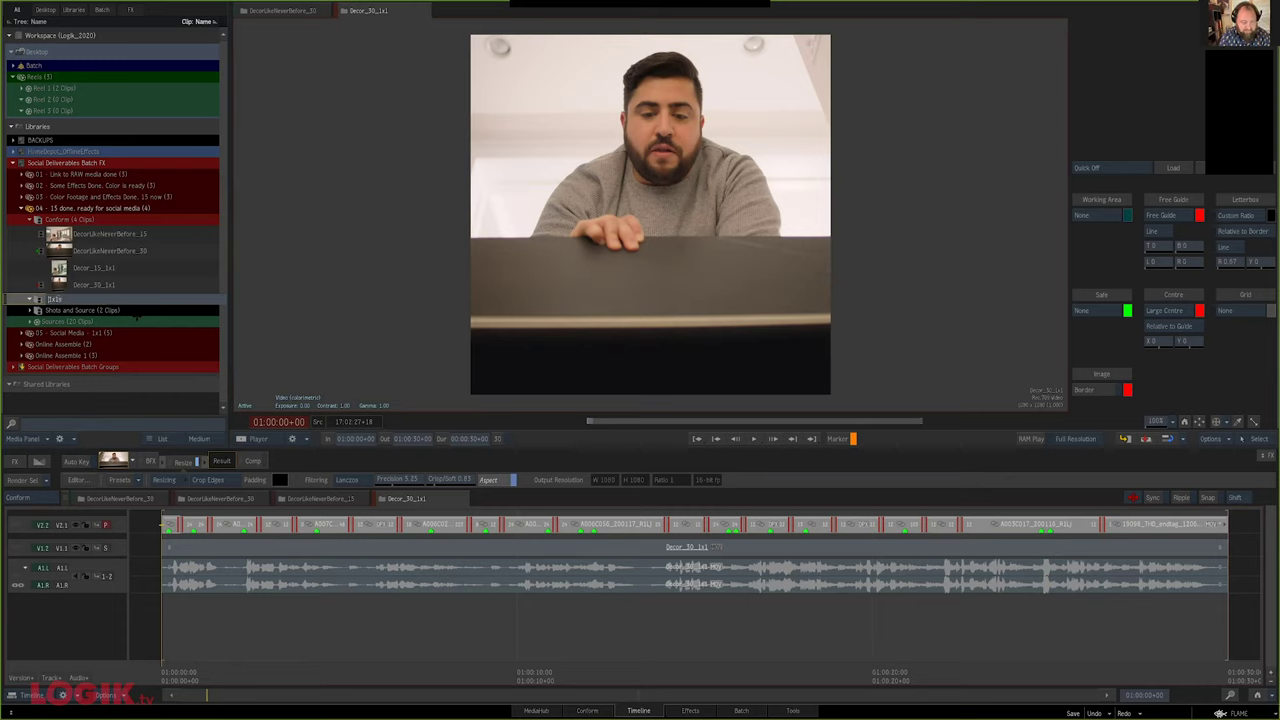
{"action": "type", "text": "Conform"}
{"action": "key", "text": "Return"}
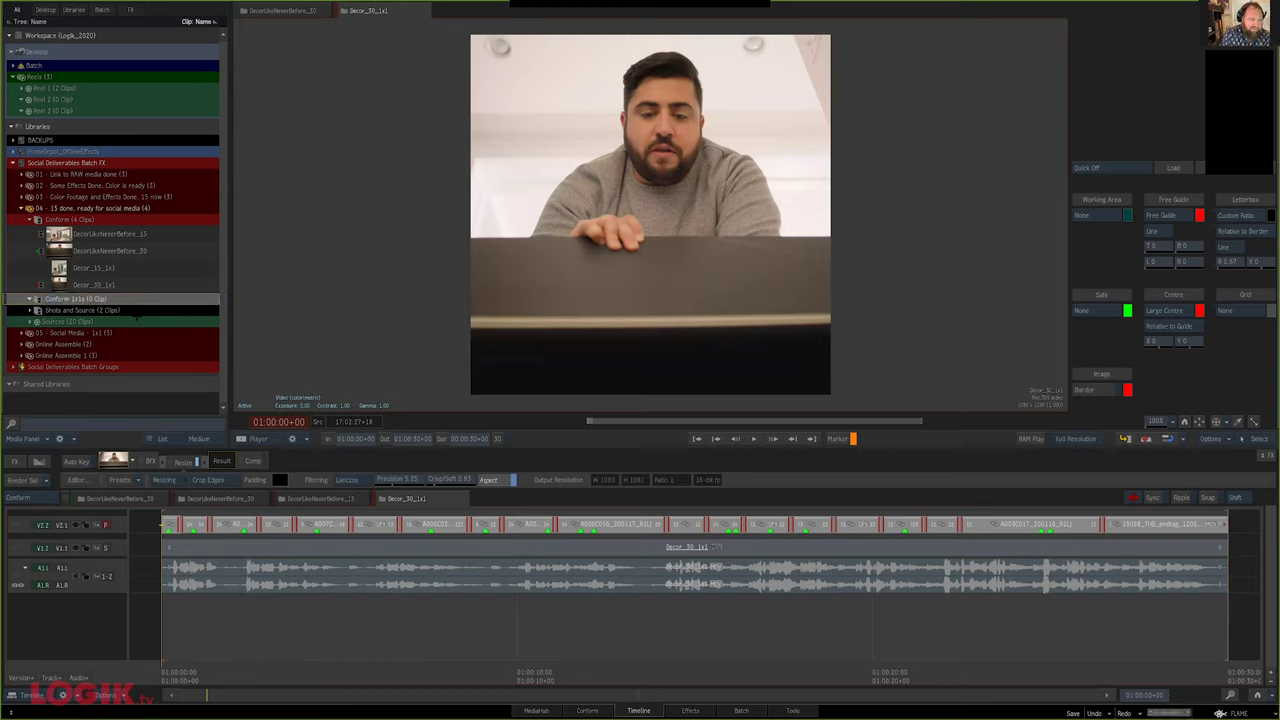
Rename the existing Conform reel as Conform 16x9
{"action": "left_click", "coordinate": [62, 220]}
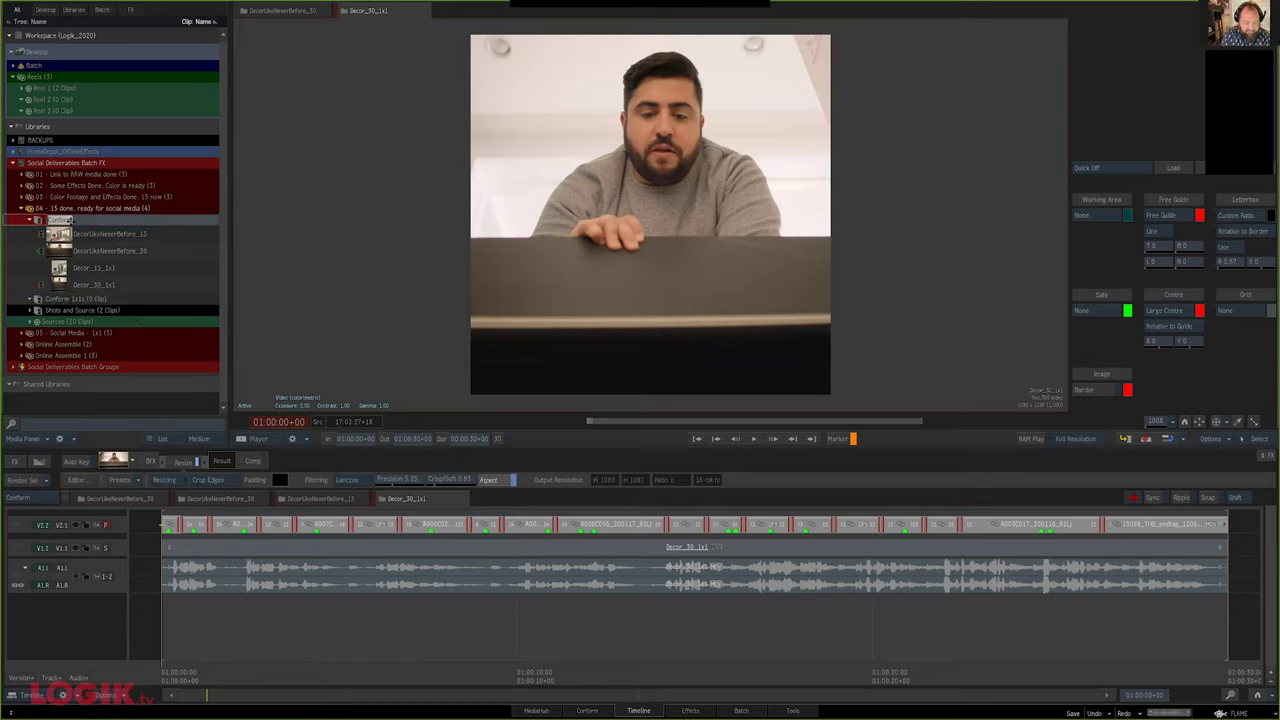
{"action": "left_click", "coordinate": [97, 220]}
{"action": "type", "text": "1"}
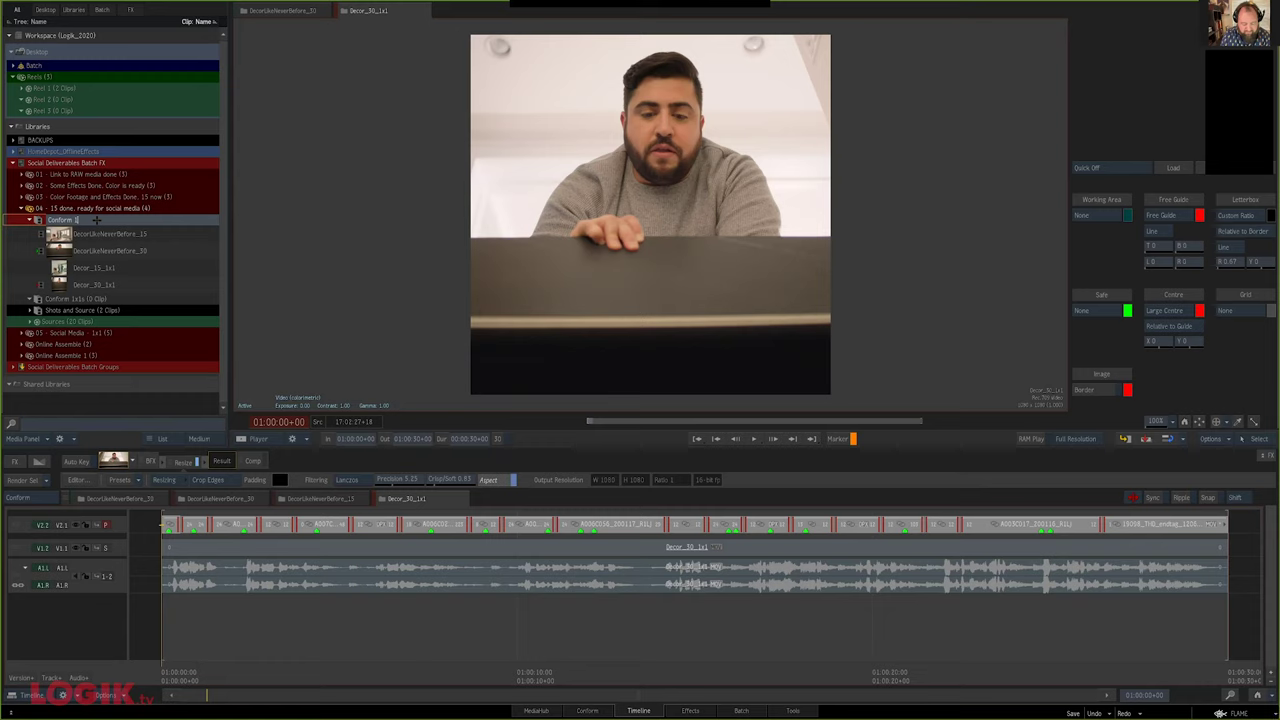
{"action": "type", "text": "6x9"}
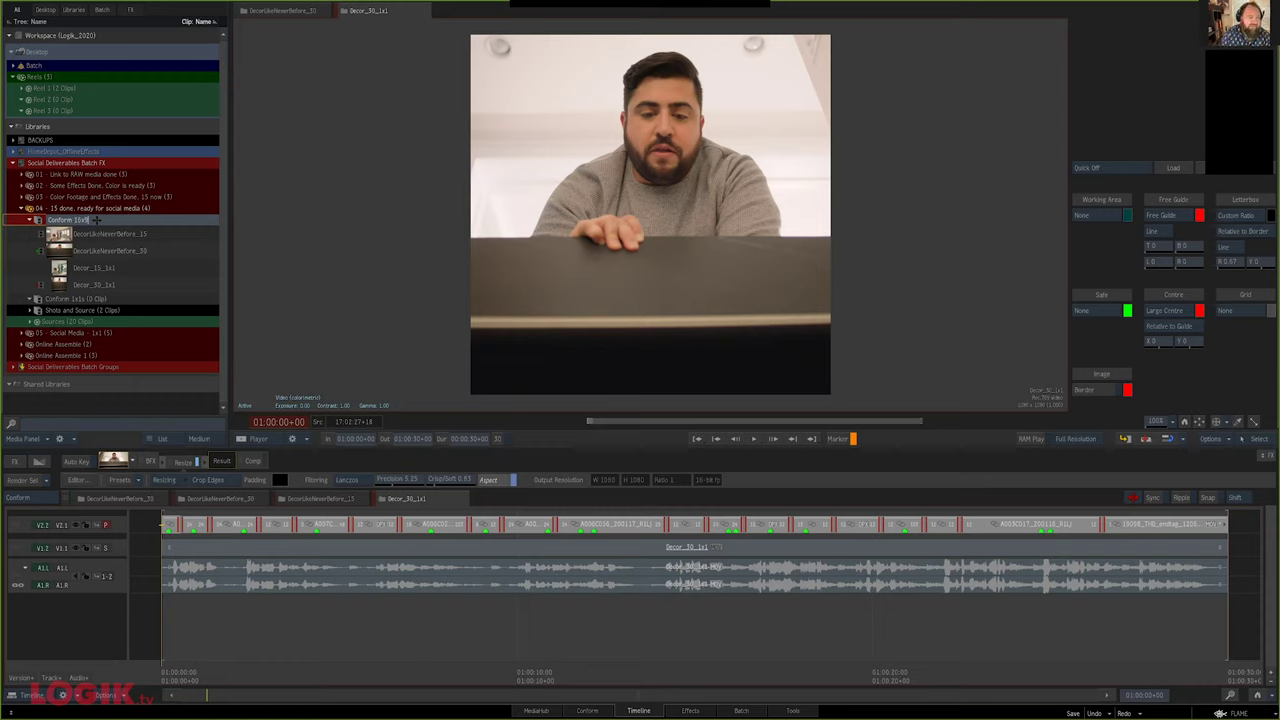
{"action": "key", "text": "Return"}
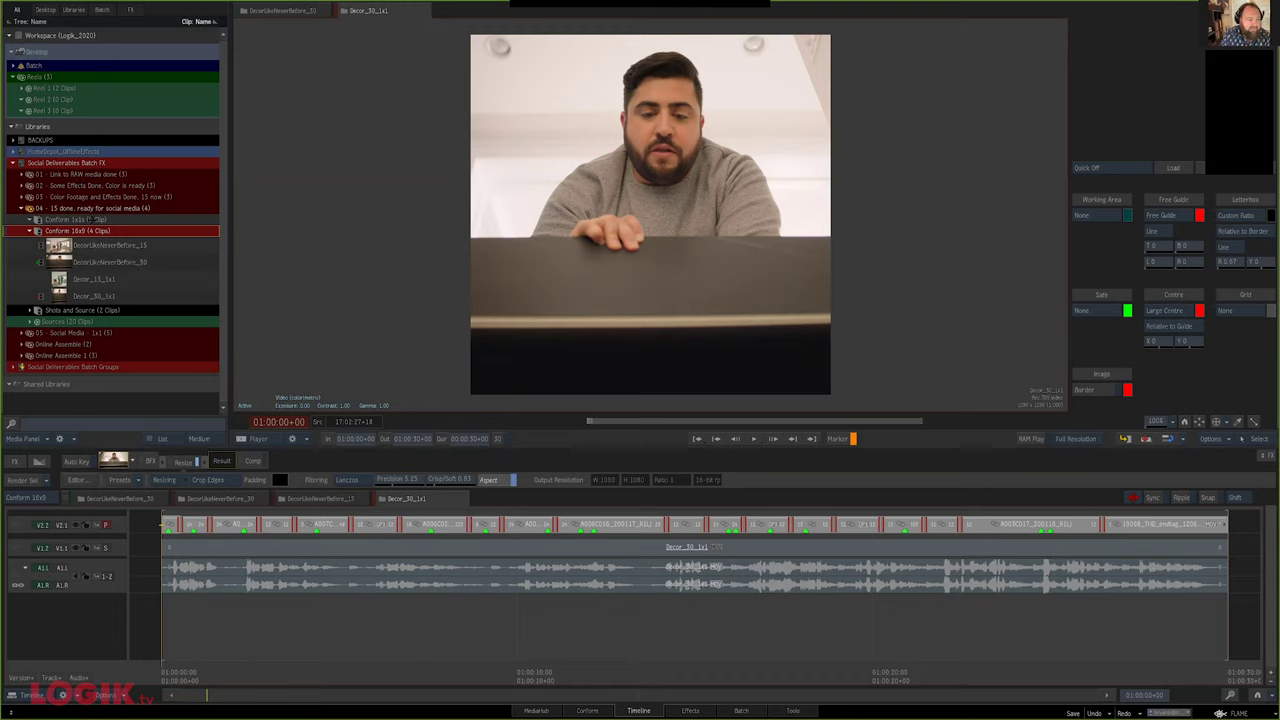
Move Decor_15_1x1 and Decor_30_1x1 from Conform 16x9 into the Conform 1x1s reel
{"action": "left_click", "coordinate": [89, 219]}
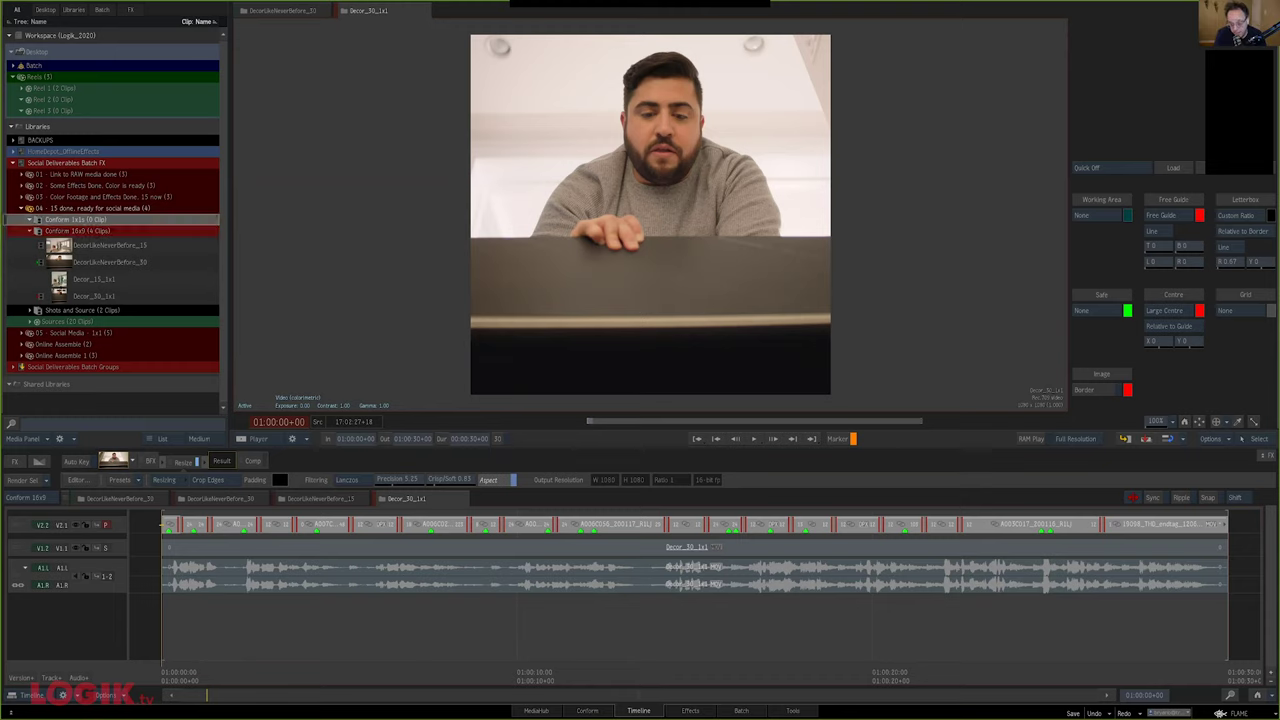
{"action": "left_click", "coordinate": [94, 279]}
{"action": "left_click", "coordinate": [94, 296], "text": "shift"}
{"action": "left_click_drag", "start_coordinate": [61, 292], "coordinate": [92, 222]}
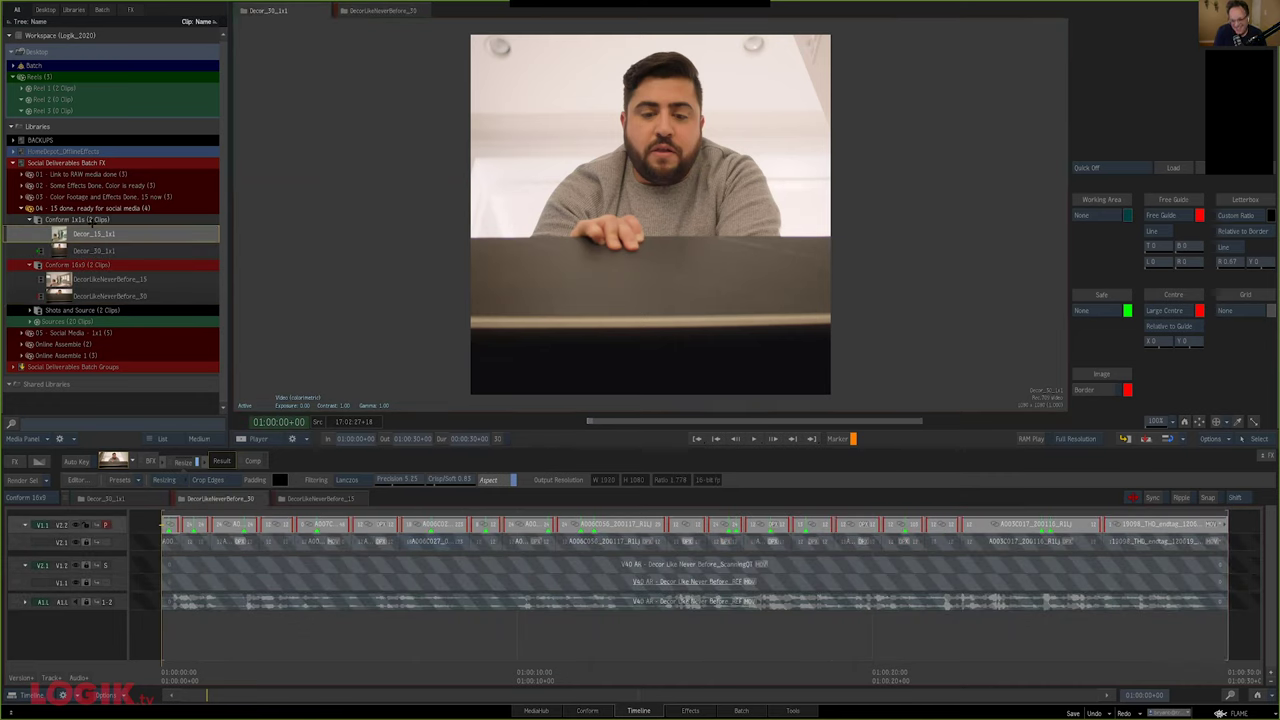
Colour the Conform 1x1s reel red to match the Conform 16x9 reel
{"action": "left_click", "coordinate": [70, 219]}
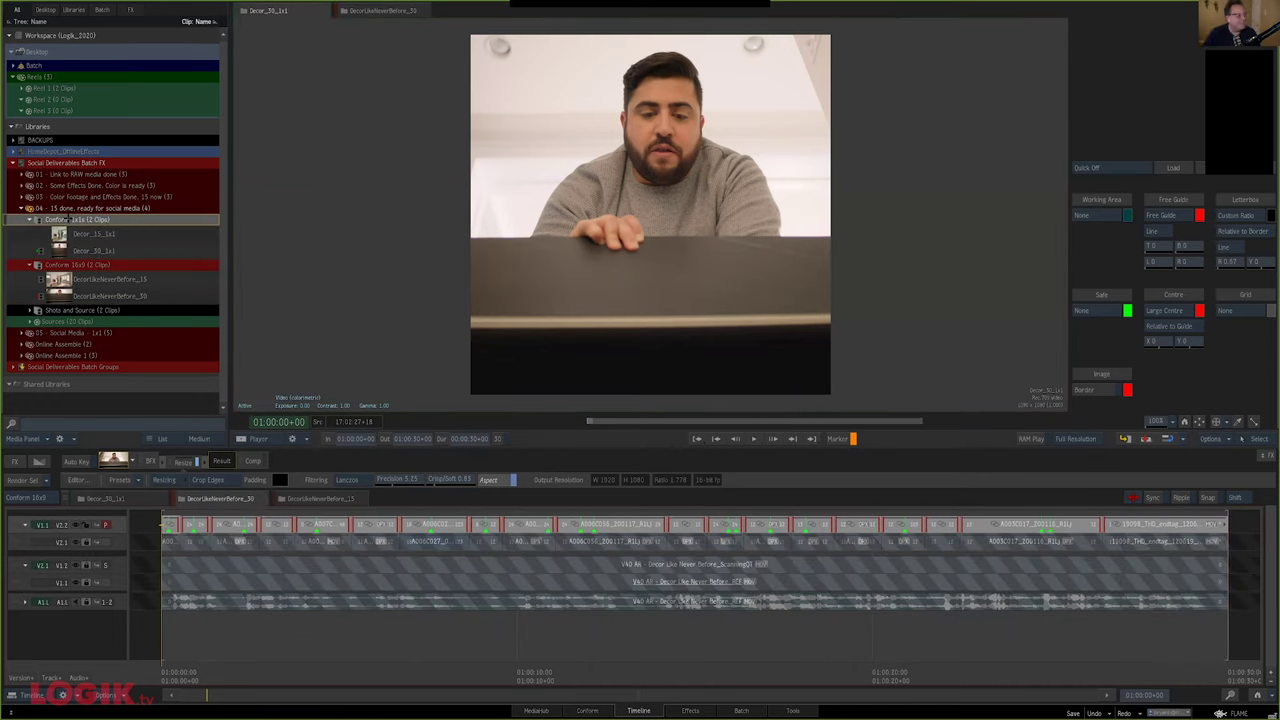
{"action": "right_click", "coordinate": [68, 219]}
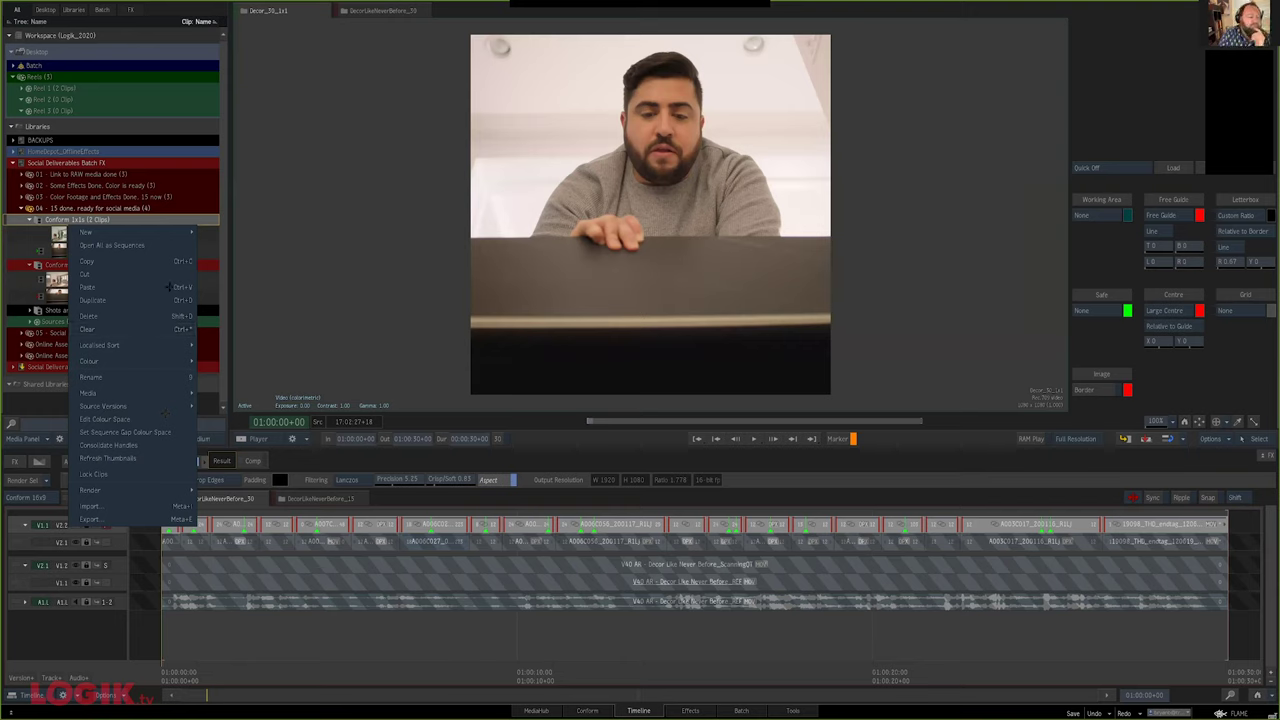
{"action": "left_click", "coordinate": [176, 392]}
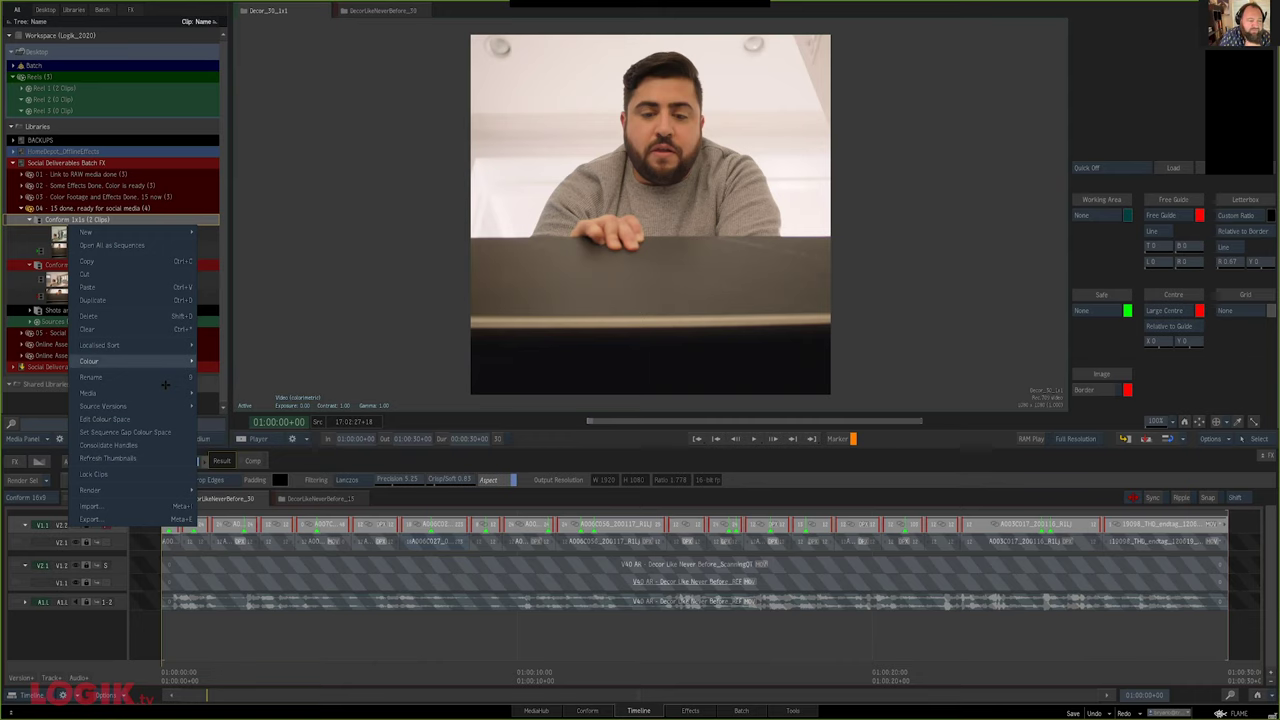
{"action": "left_click", "coordinate": [171, 359]}
{"action": "left_click", "coordinate": [227, 373]}
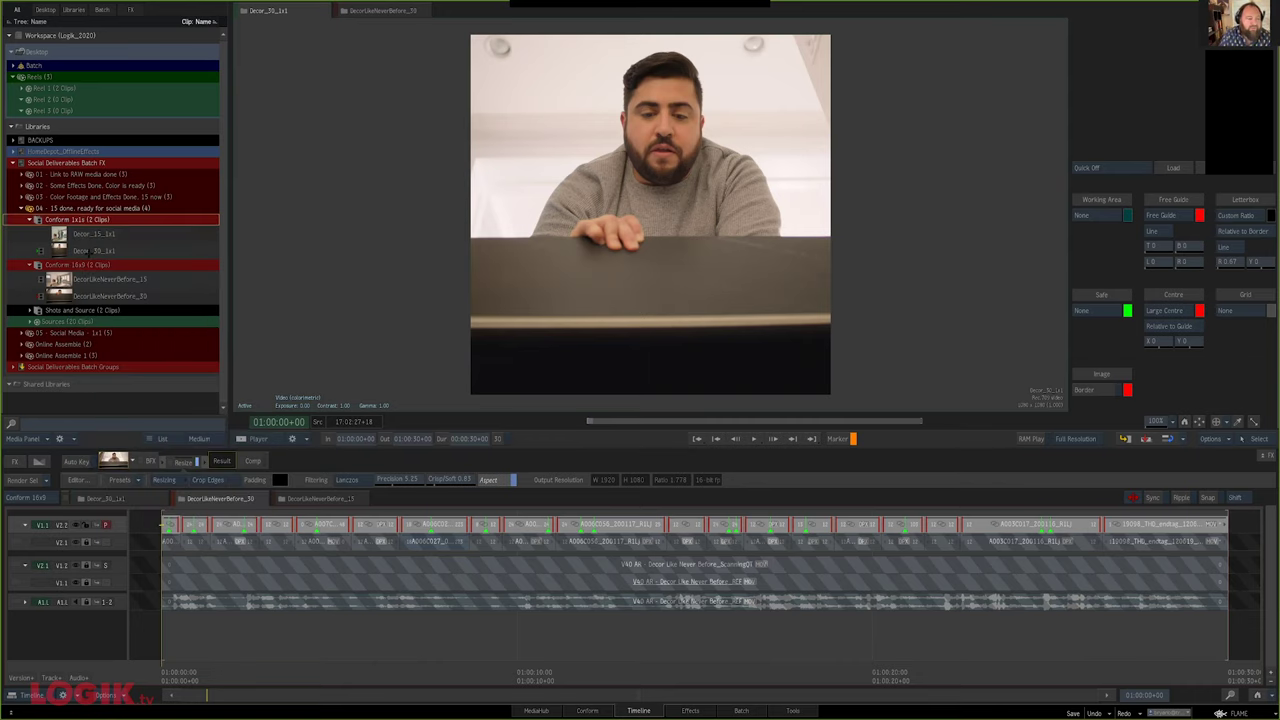
Open the DecorLikeNeverBefore_30 sequence from Conform 16x9 and enter the Batch FX editor of its first shot, A007C058_200117_R1LJ
{"action": "right_click", "coordinate": [72, 297]}
{"action": "left_click", "coordinate": [62, 296]}
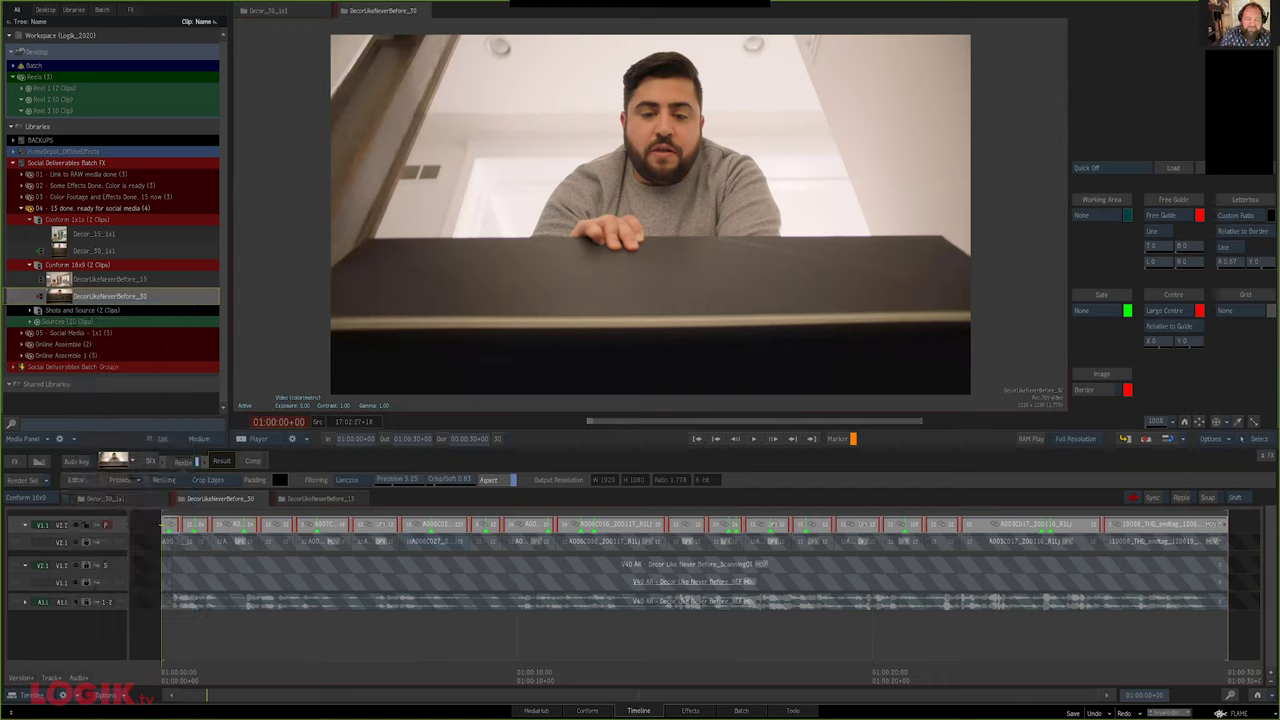
{"action": "left_click", "coordinate": [205, 545]}
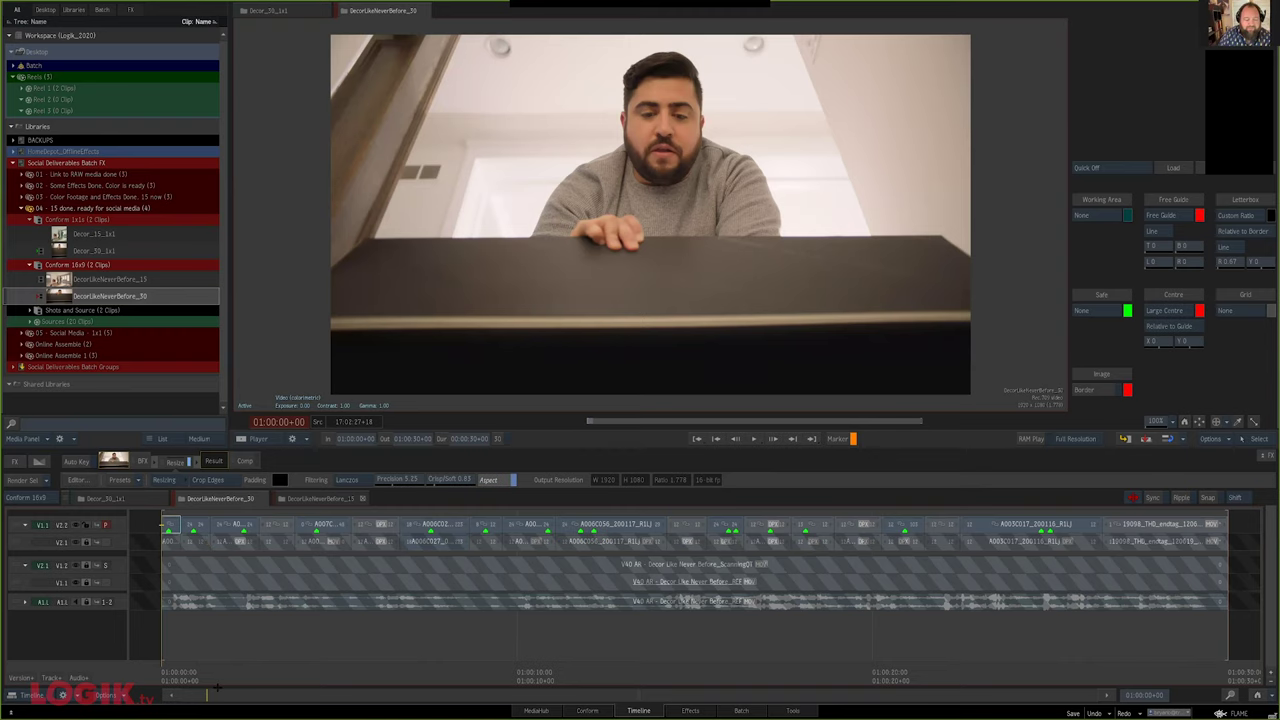
{"action": "left_click_drag", "start_coordinate": [217, 688], "coordinate": [234, 688]}
{"action": "key", "text": "Up"}
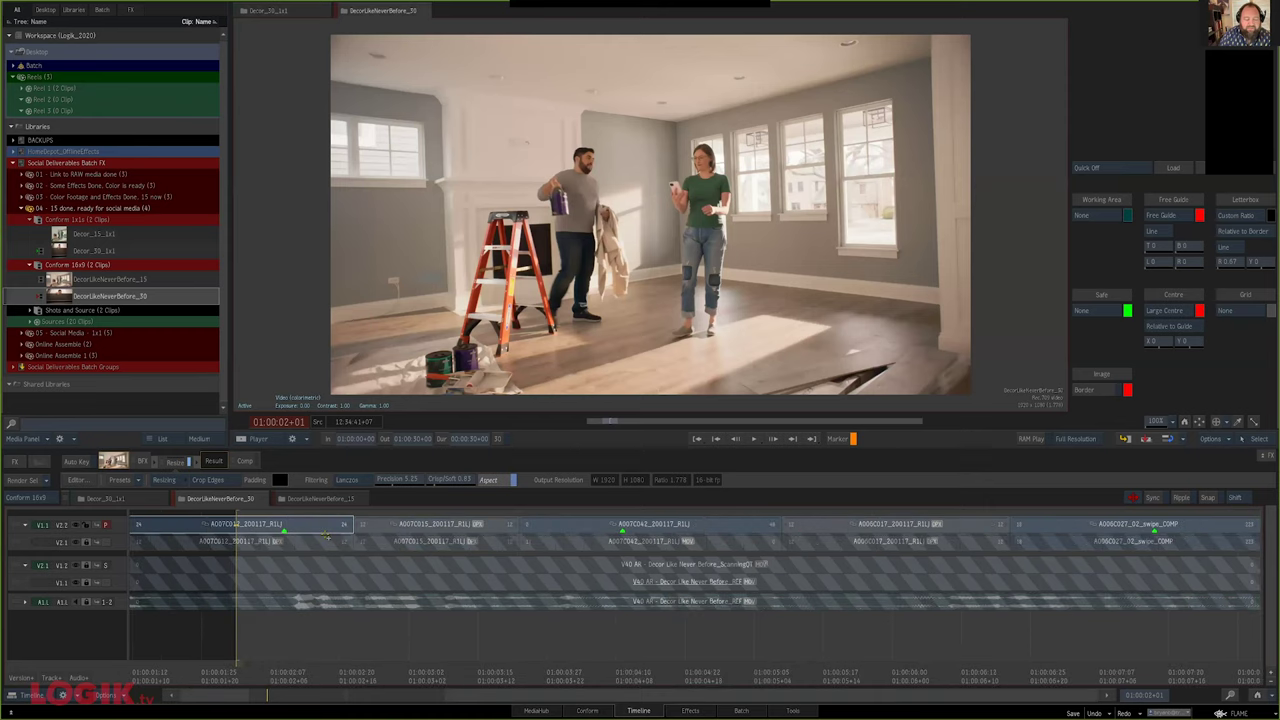
{"action": "key", "text": "Up"}
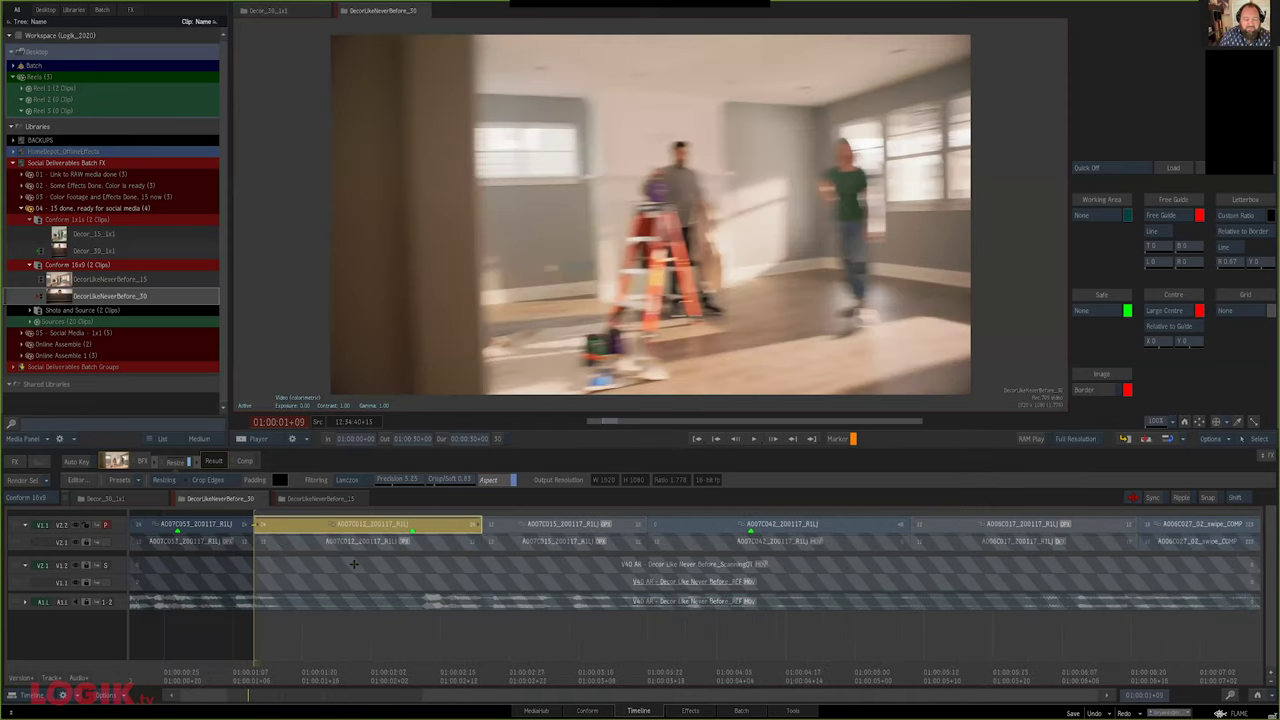
{"action": "key", "text": "Up"}
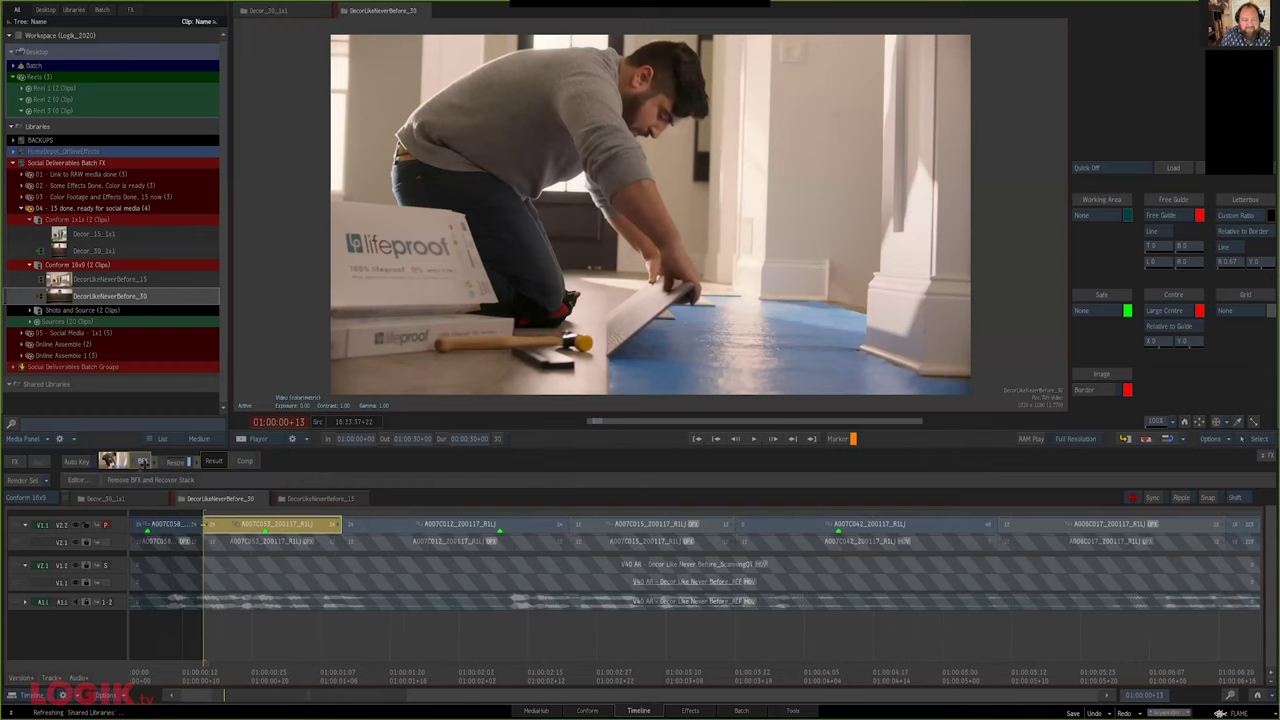
{"action": "key", "text": "Up"}
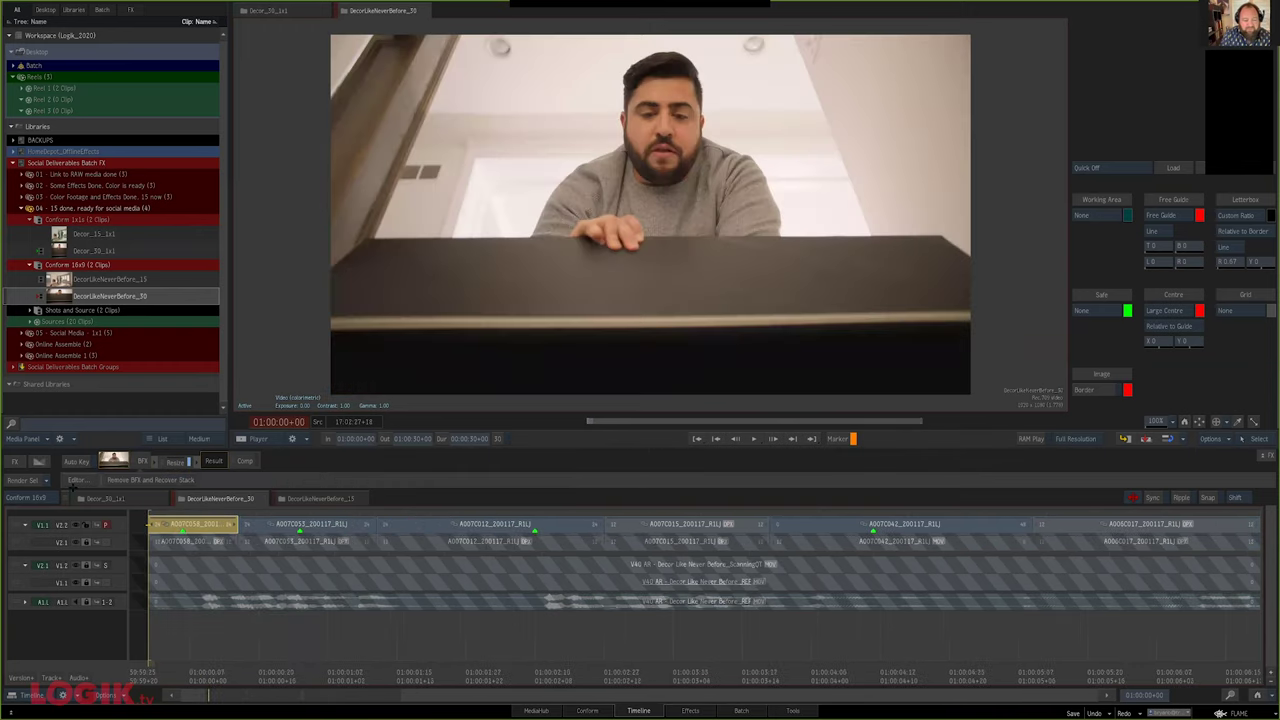
{"action": "left_click", "coordinate": [73, 484]}
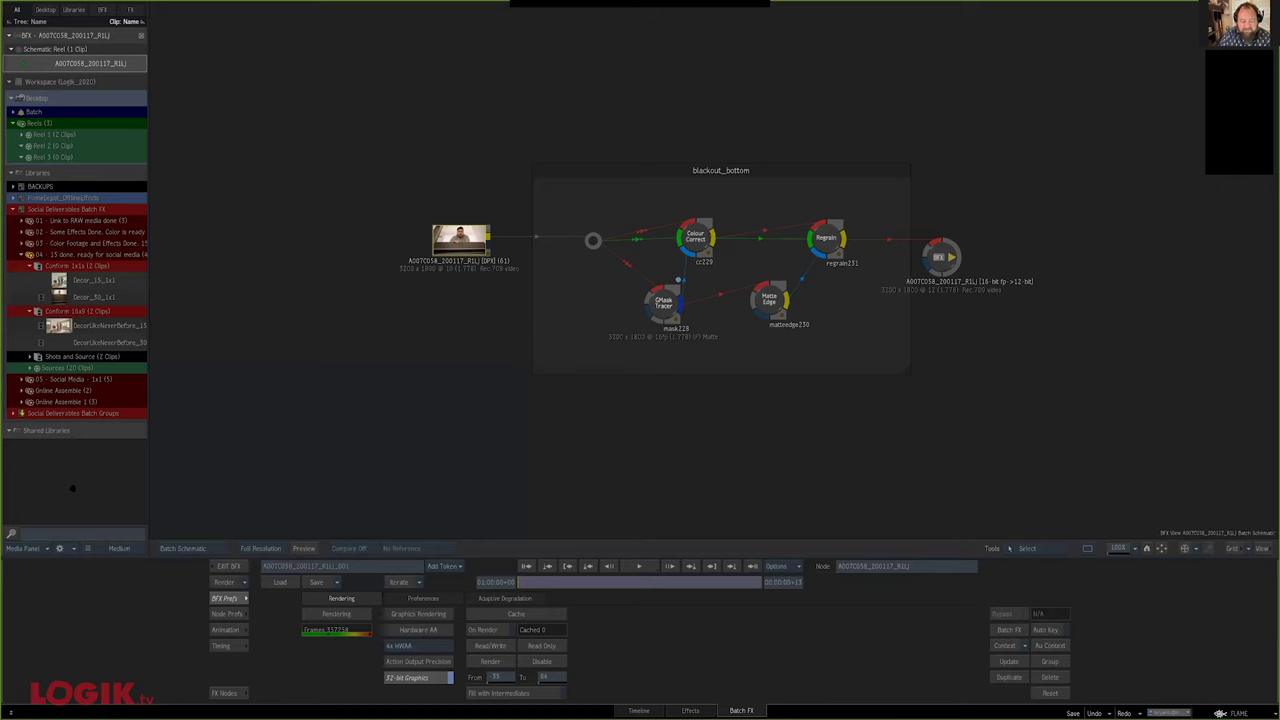
Insert a Colour Correct node between the Regrain node and the BFX output node
{"action": "left_click_drag", "start_coordinate": [1205, 451], "coordinate": [811, 443]}
{"action": "left_click", "coordinate": [546, 249]}
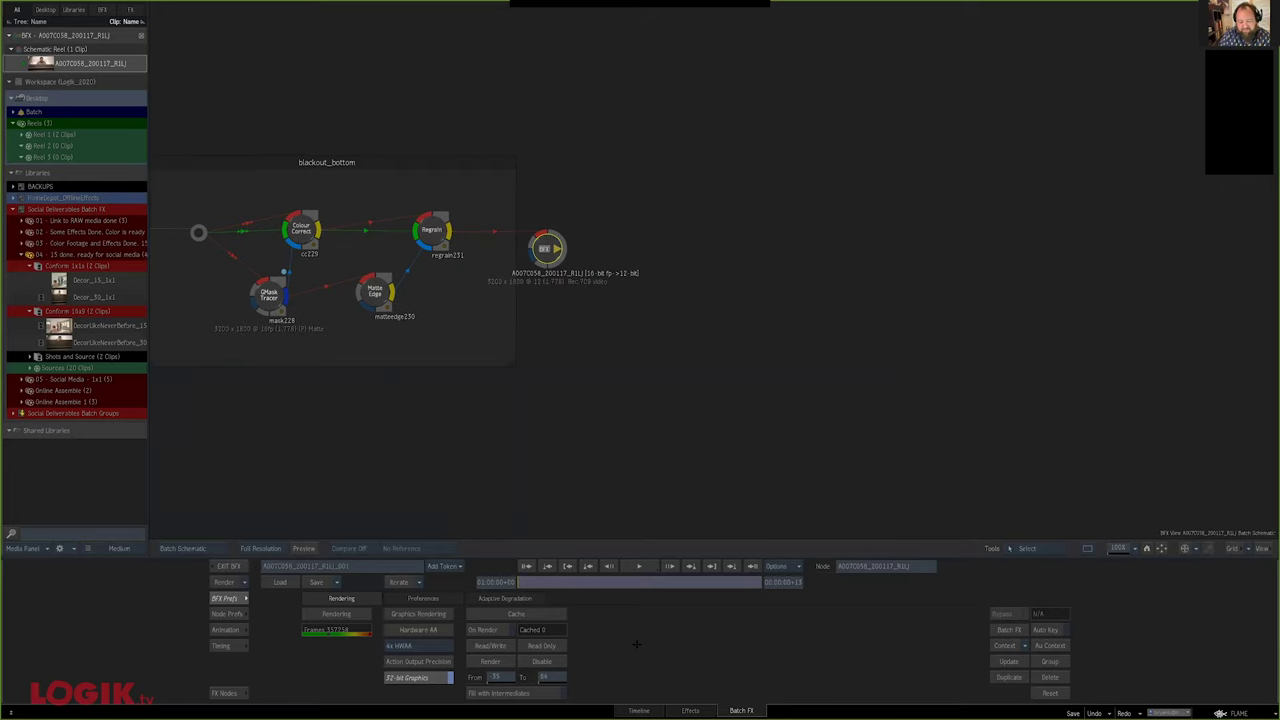
{"action": "left_click", "coordinate": [218, 694]}
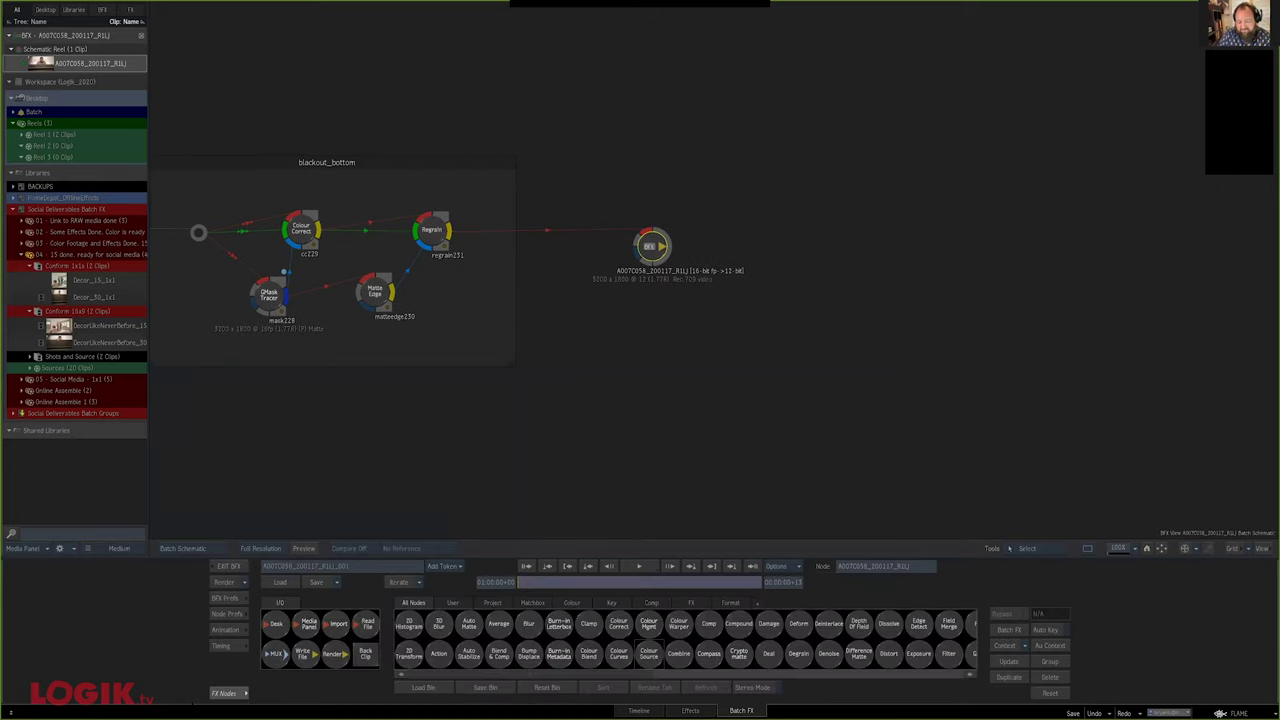
{"action": "key", "text": "c"}
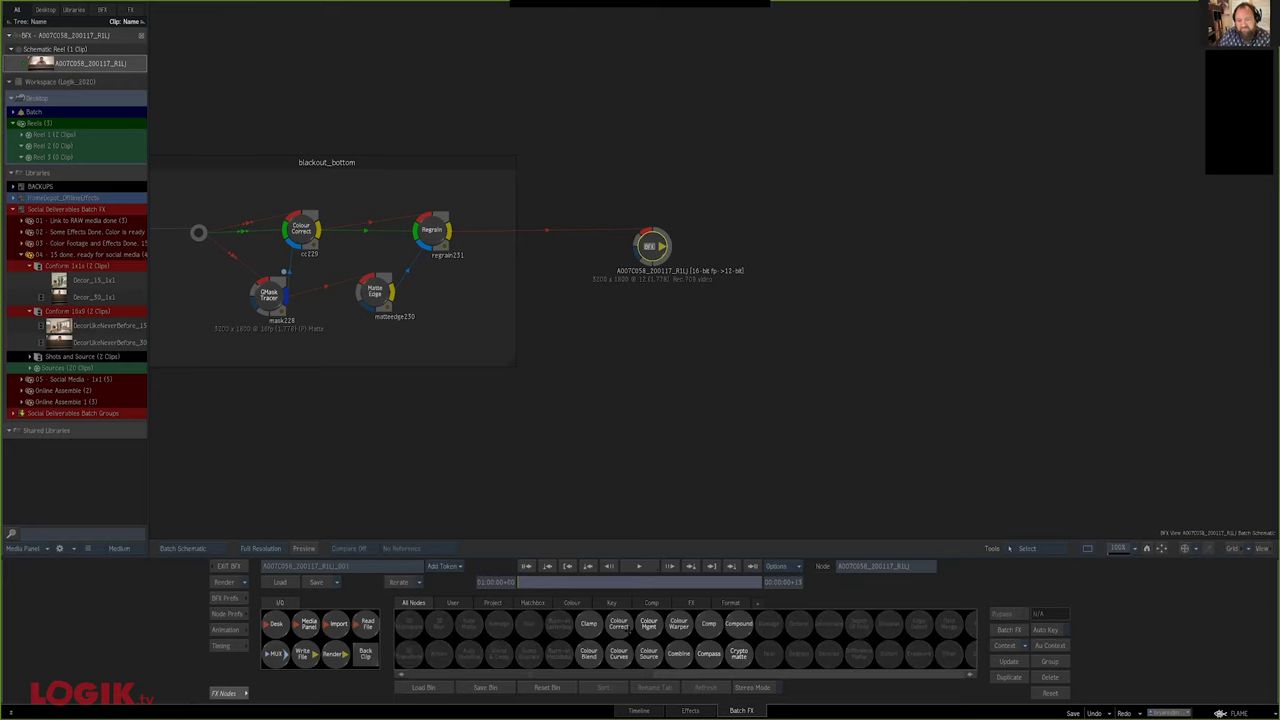
{"action": "left_click_drag", "start_coordinate": [619, 627], "coordinate": [561, 226]}
Give the shot an obvious grade with hue about 155, RGB gain 137 and offset 0.024, and return to the timeline
{"action": "key", "text": "F4"}
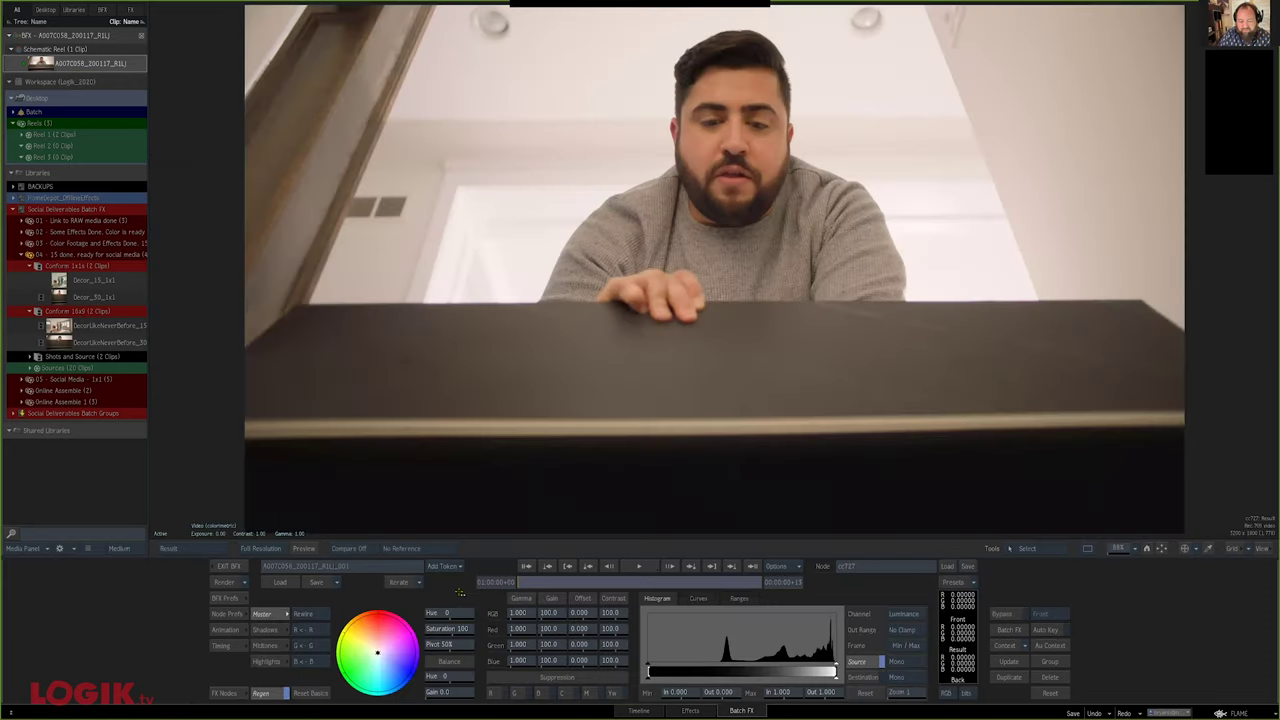
{"action": "left_click_drag", "start_coordinate": [579, 612], "coordinate": [603, 612]}
{"action": "left_click_drag", "start_coordinate": [442, 612], "coordinate": [459, 613]}
{"action": "left_click_drag", "start_coordinate": [546, 612], "coordinate": [551, 604]}
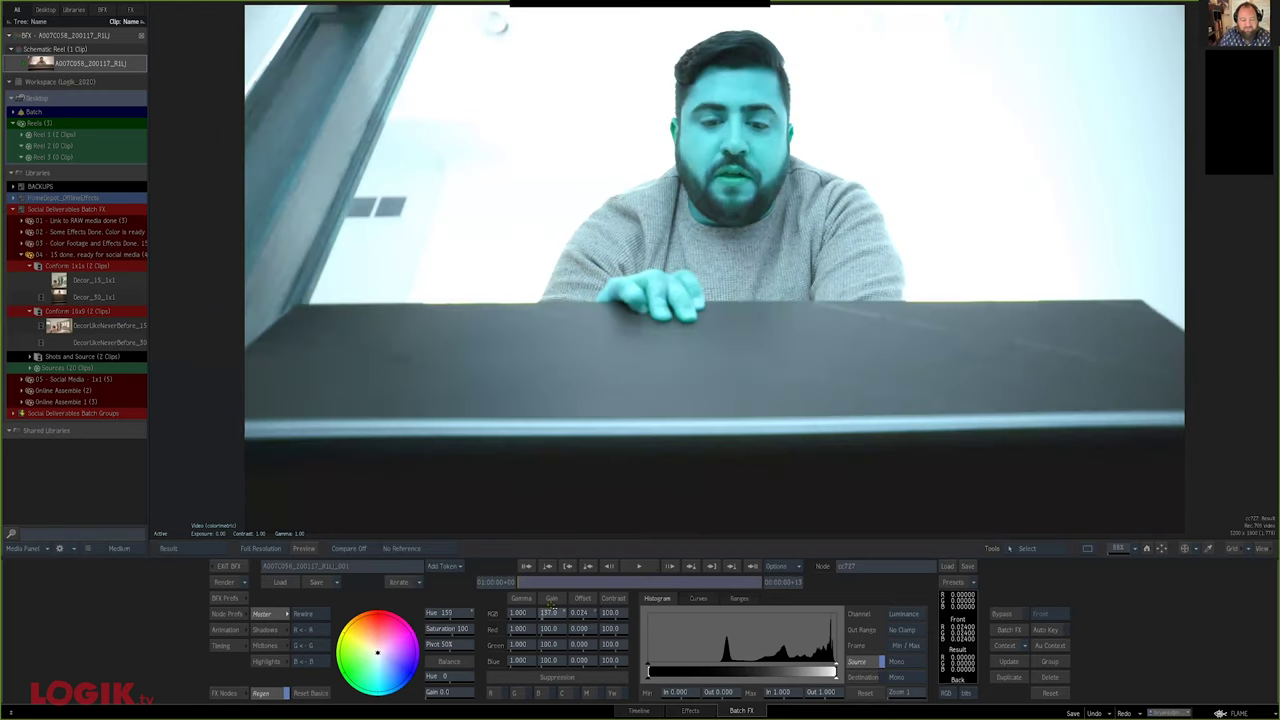
{"action": "left_click", "coordinate": [229, 567]}
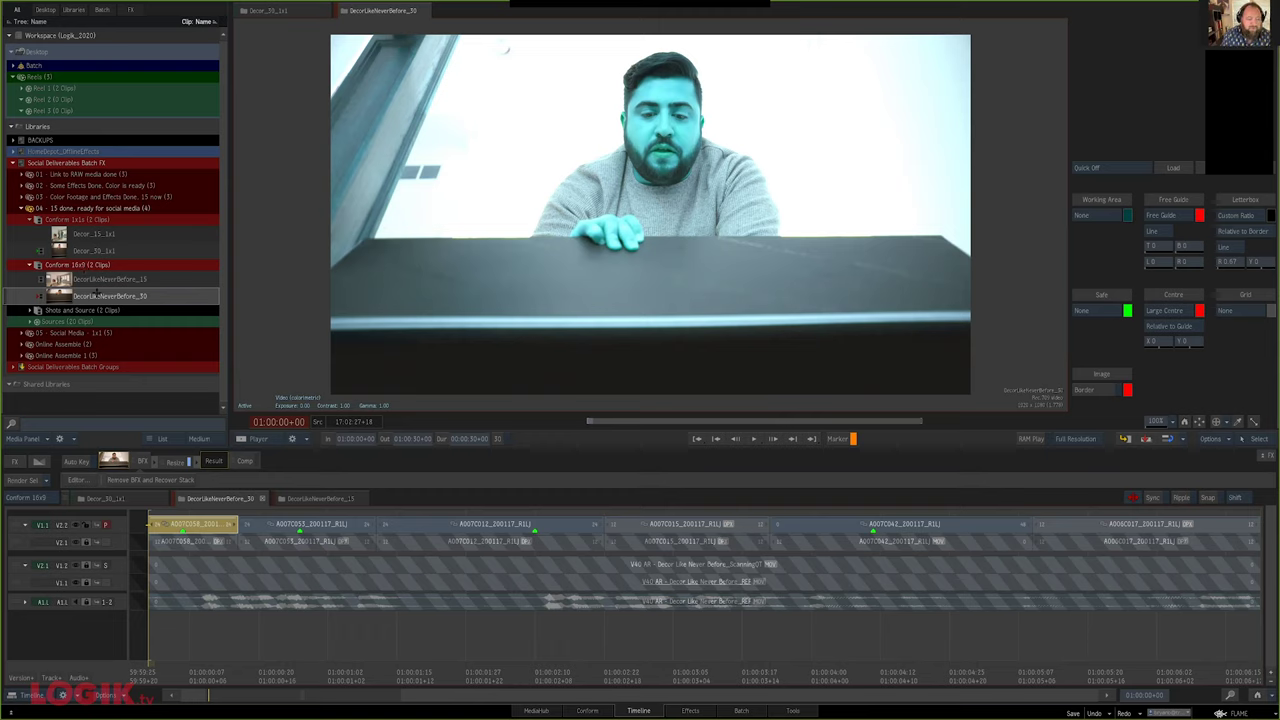
Open Decor_30_1x1 and shift the first segment's Resize crop box horizontally to reframe the man
{"action": "left_click", "coordinate": [93, 250]}
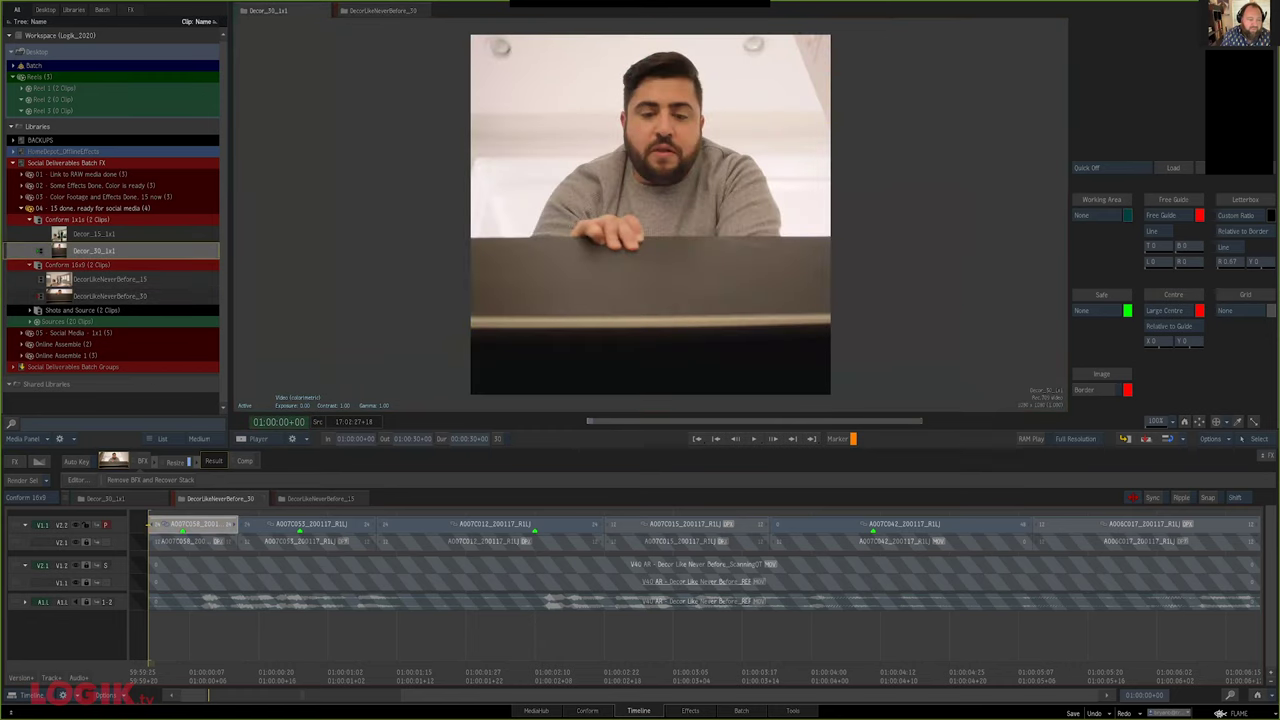
{"action": "right_click", "coordinate": [80, 252]}
{"action": "key", "text": "Return"}
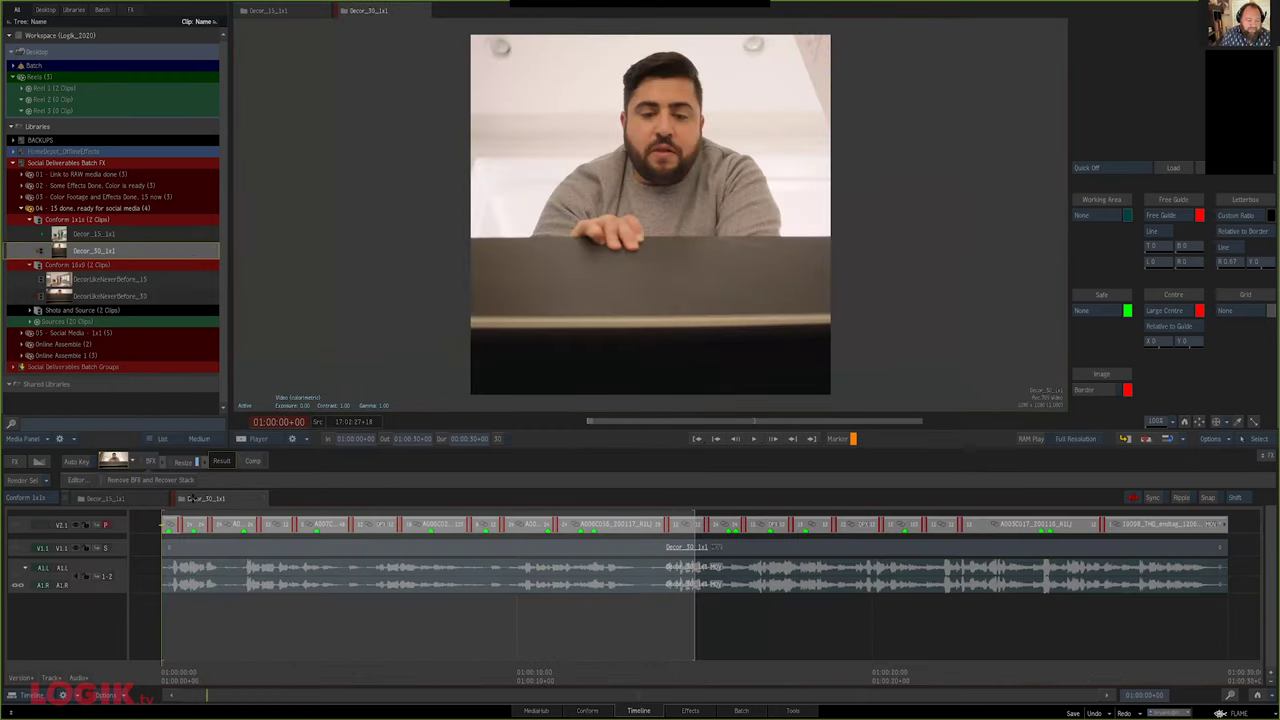
{"action": "left_click", "coordinate": [172, 524]}
{"action": "left_click", "coordinate": [175, 480]}
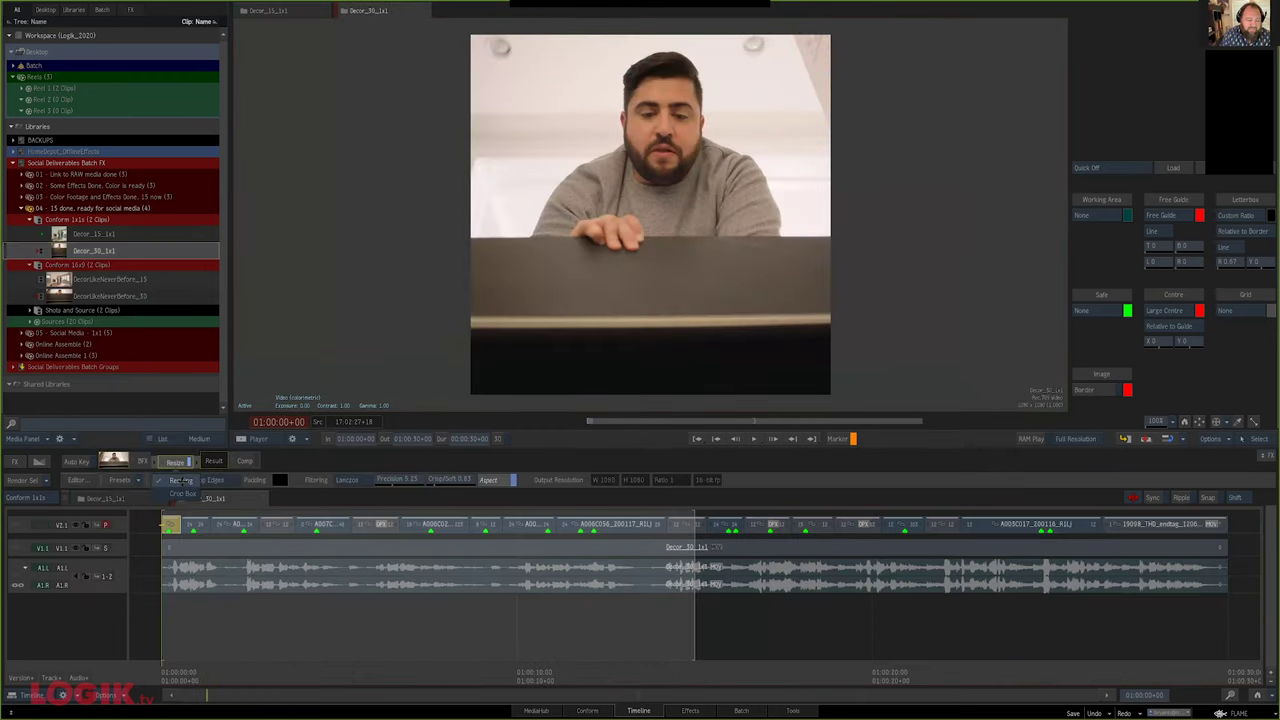
{"action": "left_click", "coordinate": [176, 495]}
{"action": "left_click_drag", "start_coordinate": [233, 479], "coordinate": [333, 486]}
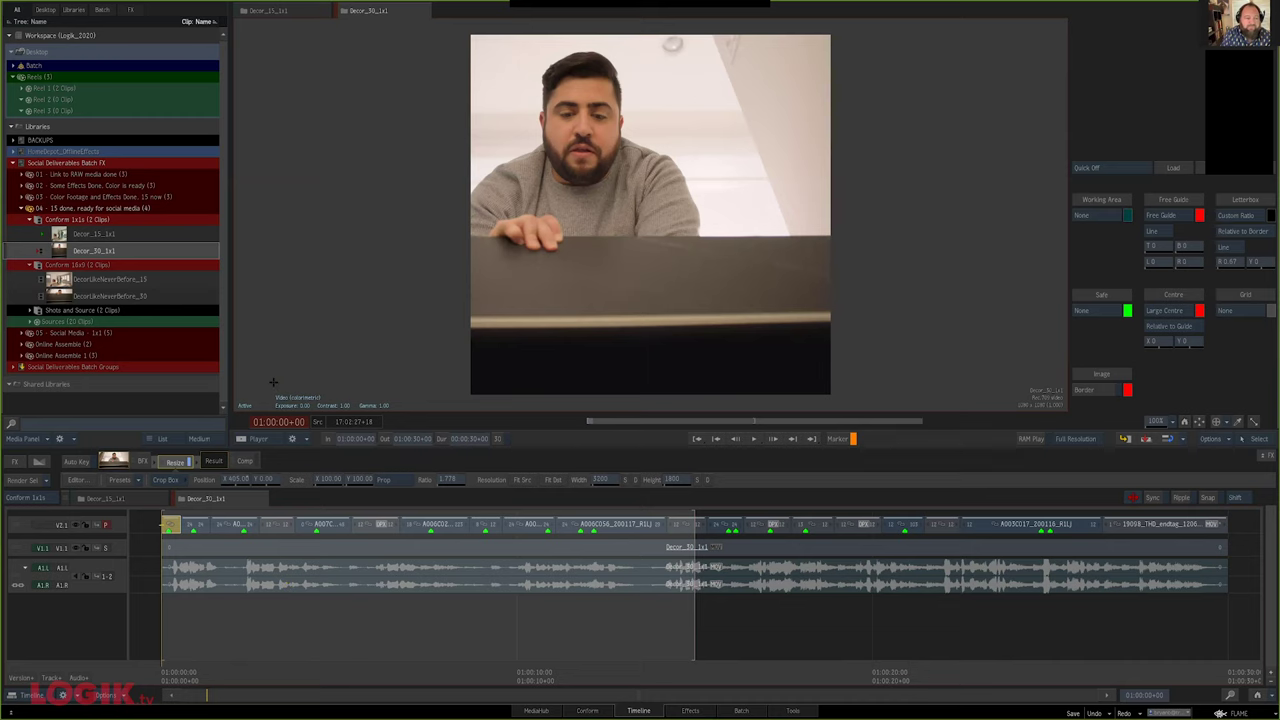
Reopen DecorLikeNeverBefore_30 and sync the connected segments of its first shot
{"action": "double_click", "coordinate": [110, 296]}
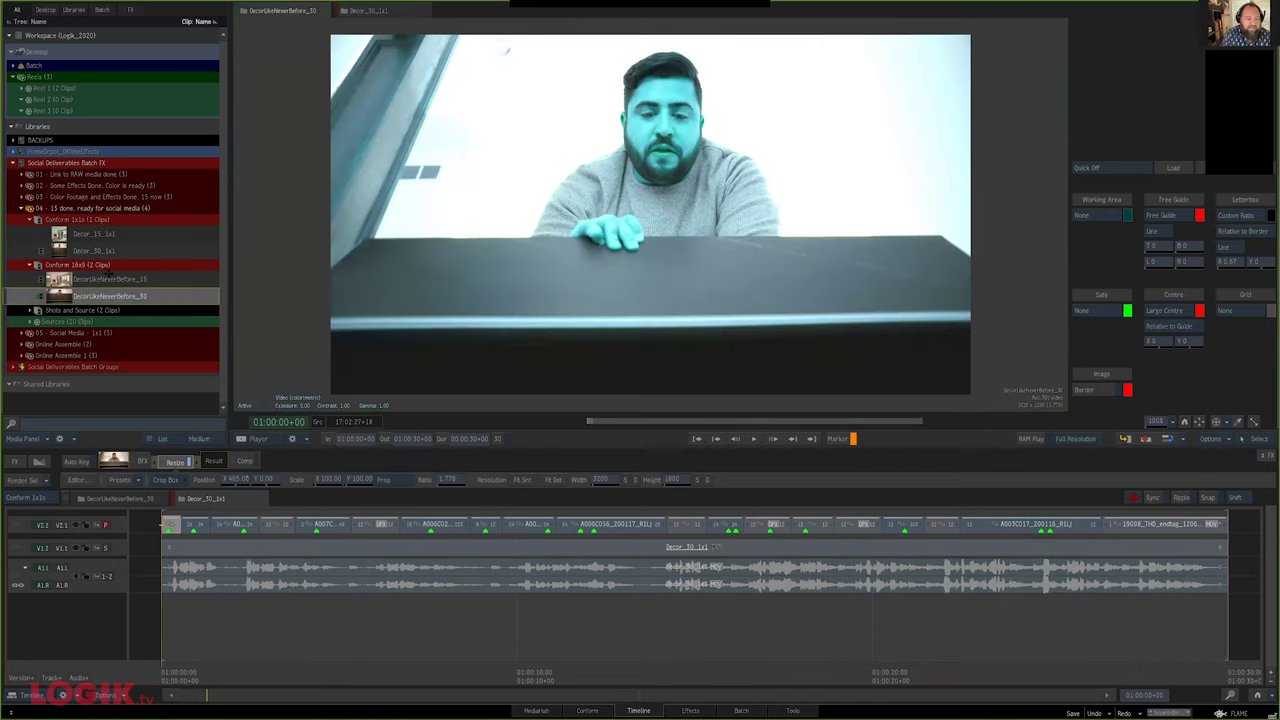
{"action": "right_click", "coordinate": [70, 297]}
{"action": "left_click", "coordinate": [86, 320]}
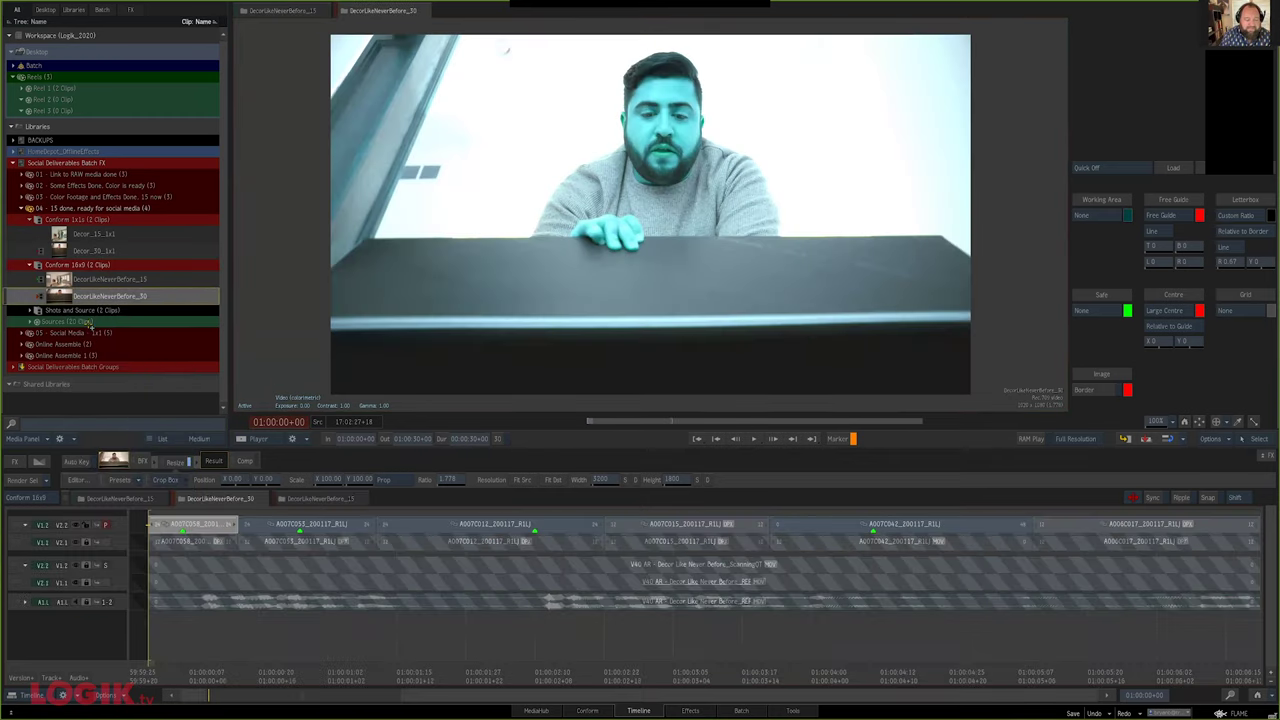
{"action": "right_click", "coordinate": [205, 541]}
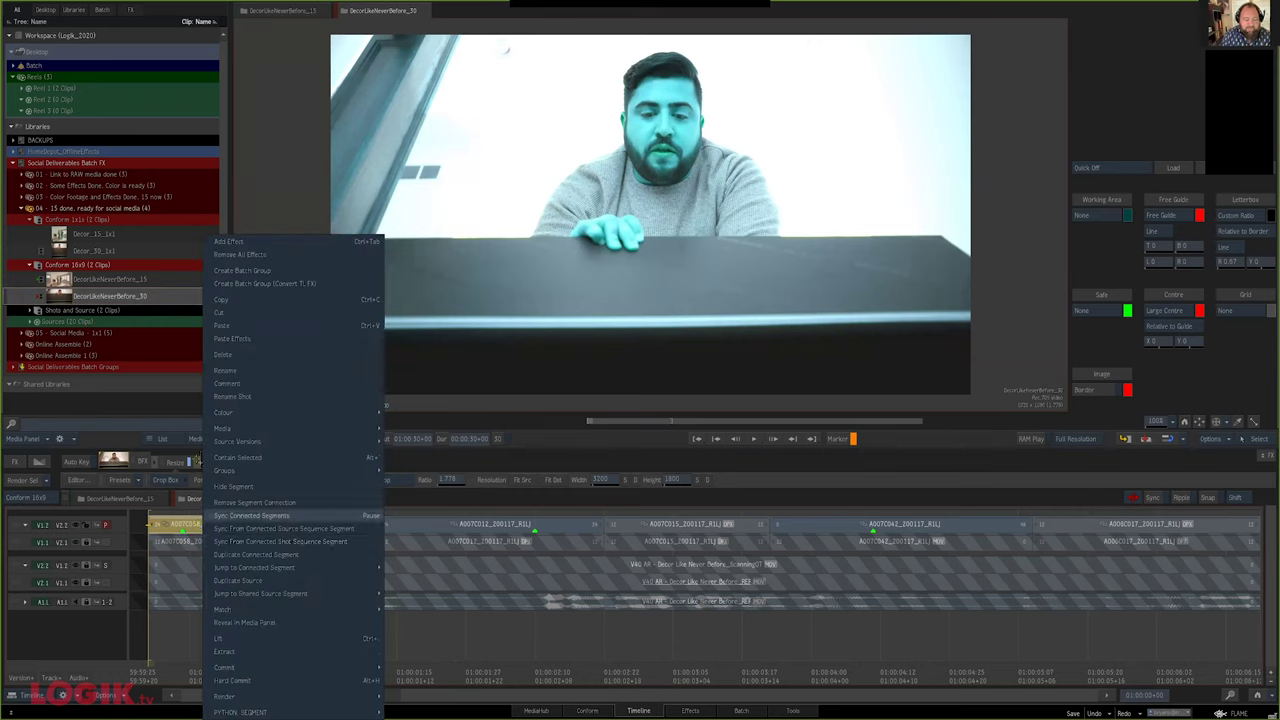
{"action": "left_click", "coordinate": [251, 515]}
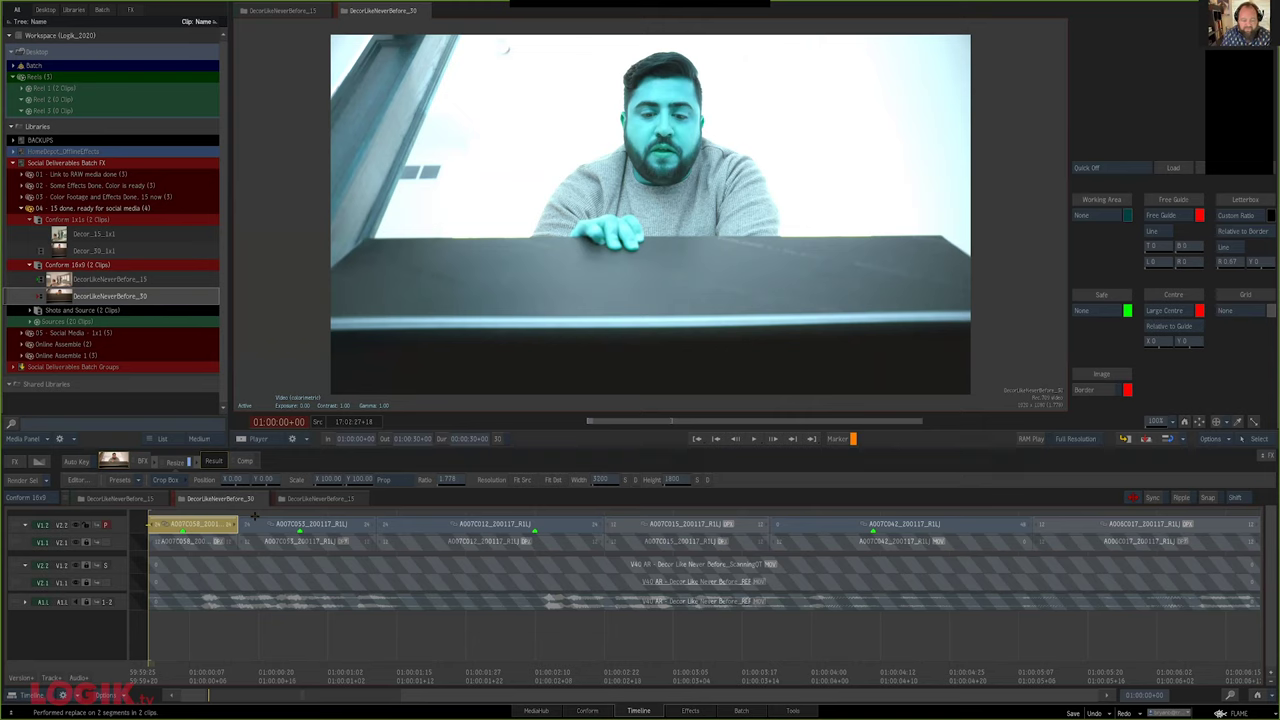
Check the first shot in Decor_30_1x1 and undo the connected segments sync
{"action": "double_click", "coordinate": [68, 250]}
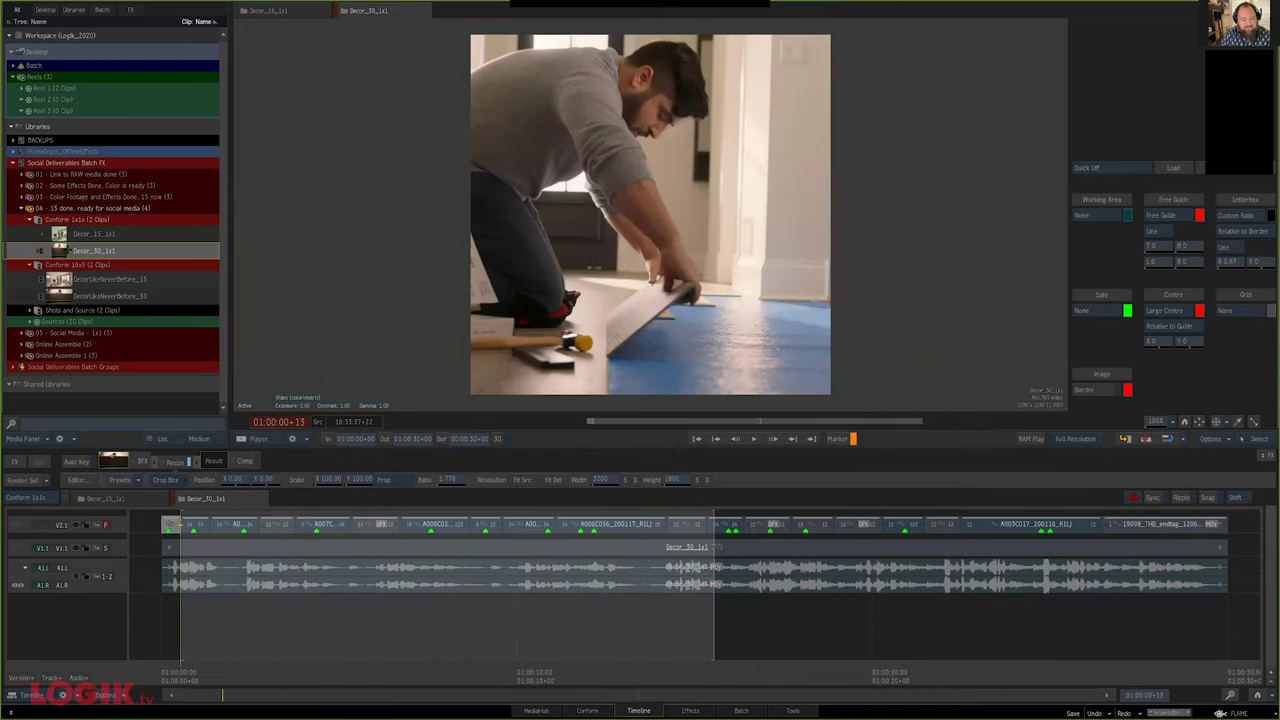
{"action": "key", "text": "Home"}
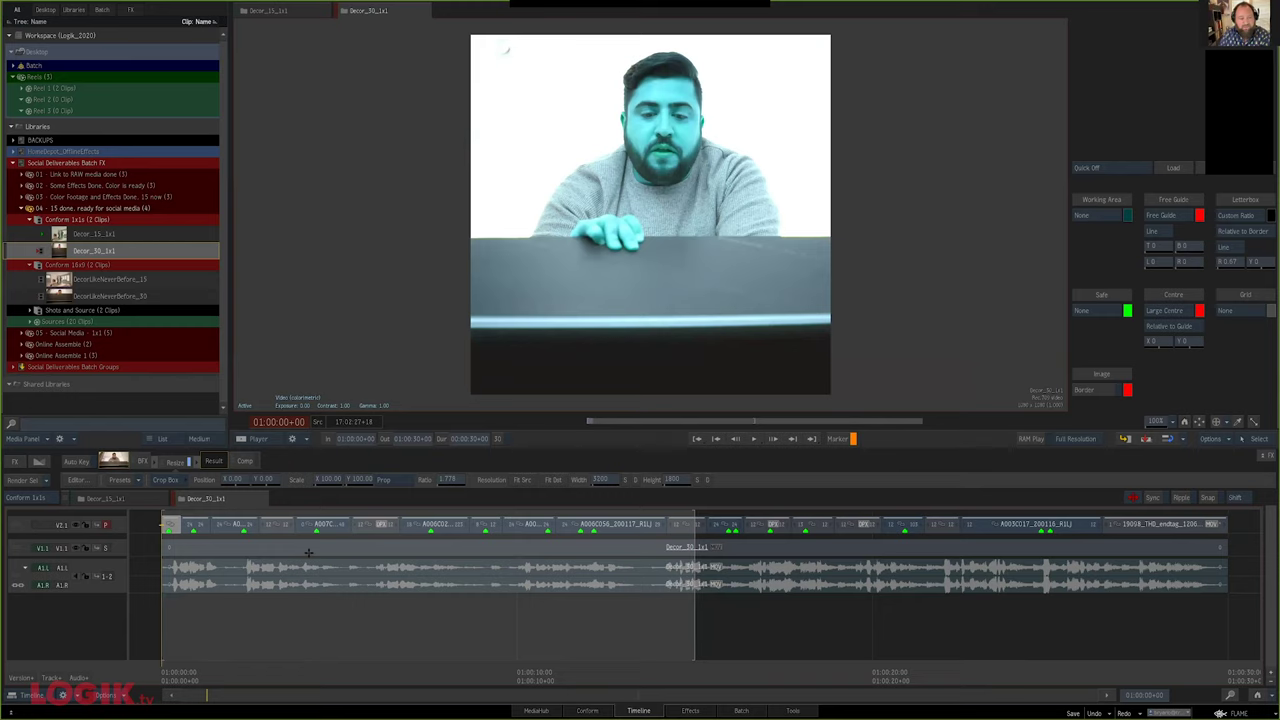
{"action": "key", "text": "ctrl+z"}
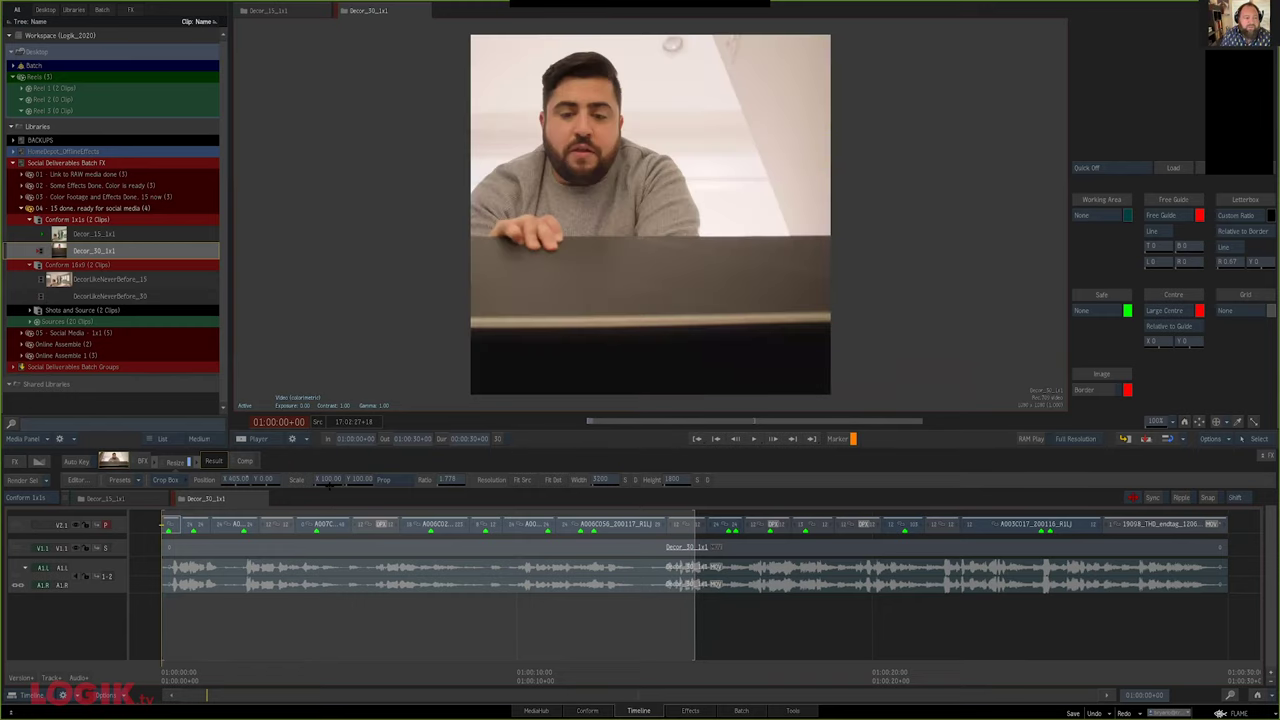
Open DecorLikeNeverBefore_30 and sync only the first segment's Batch FX to its connected segments
{"action": "right_click", "coordinate": [70, 297]}
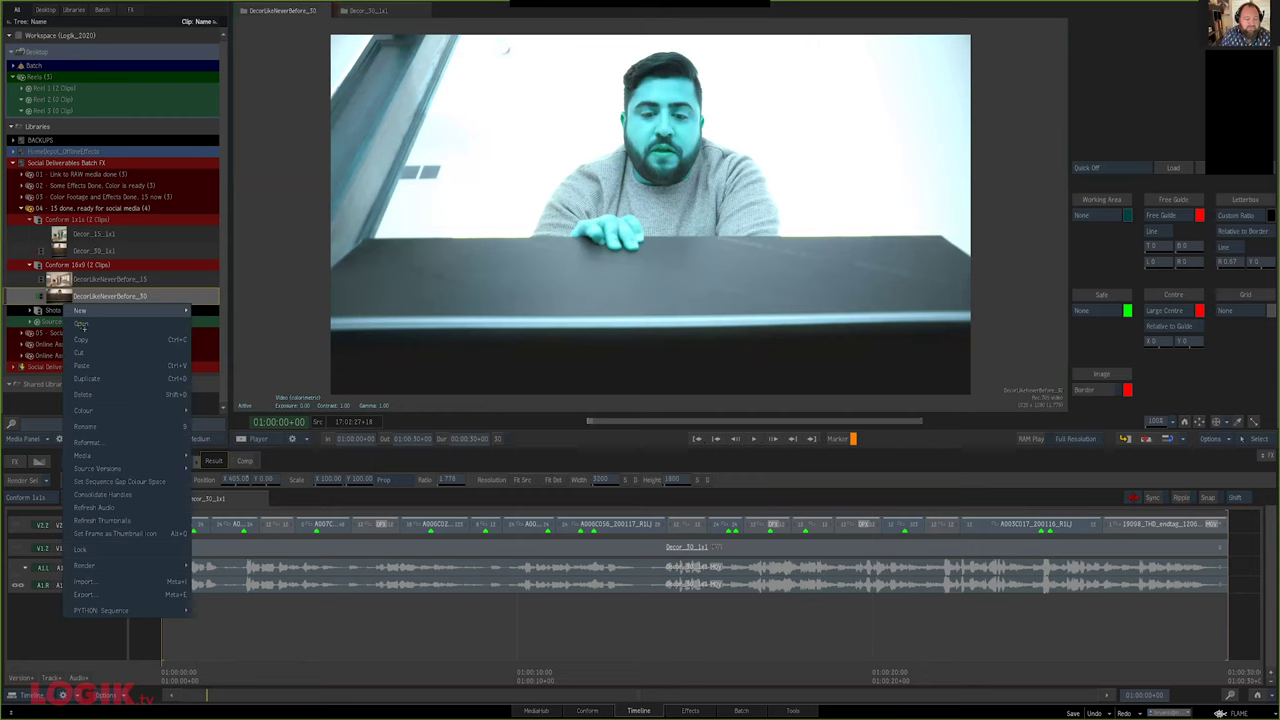
{"action": "left_click", "coordinate": [82, 324]}
{"action": "left_click", "coordinate": [181, 527]}
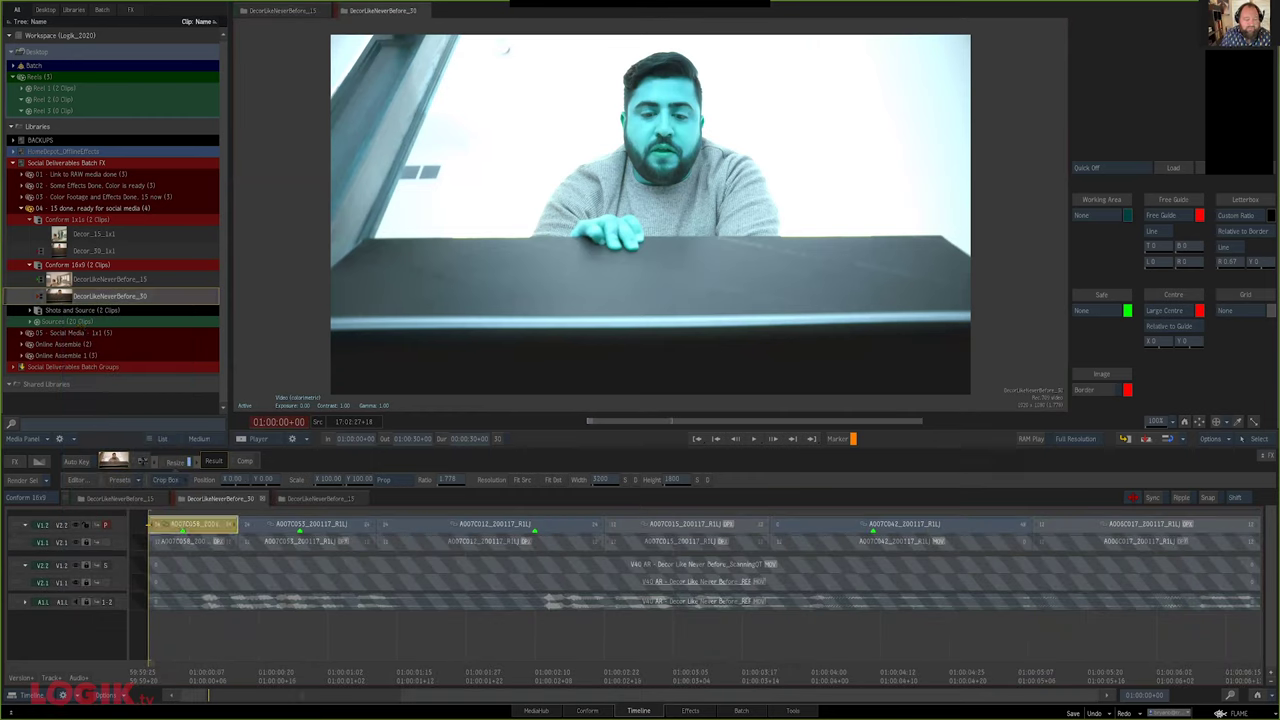
{"action": "right_click", "coordinate": [143, 461]}
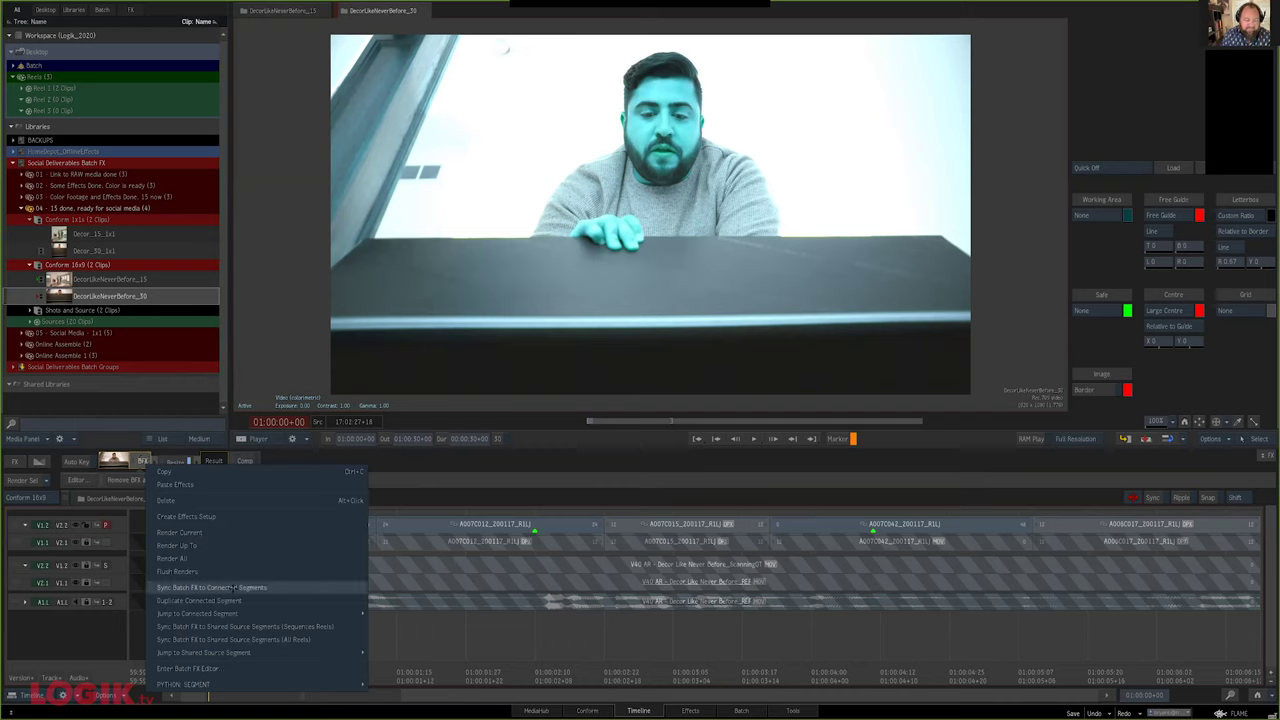
{"action": "left_click", "coordinate": [232, 588]}
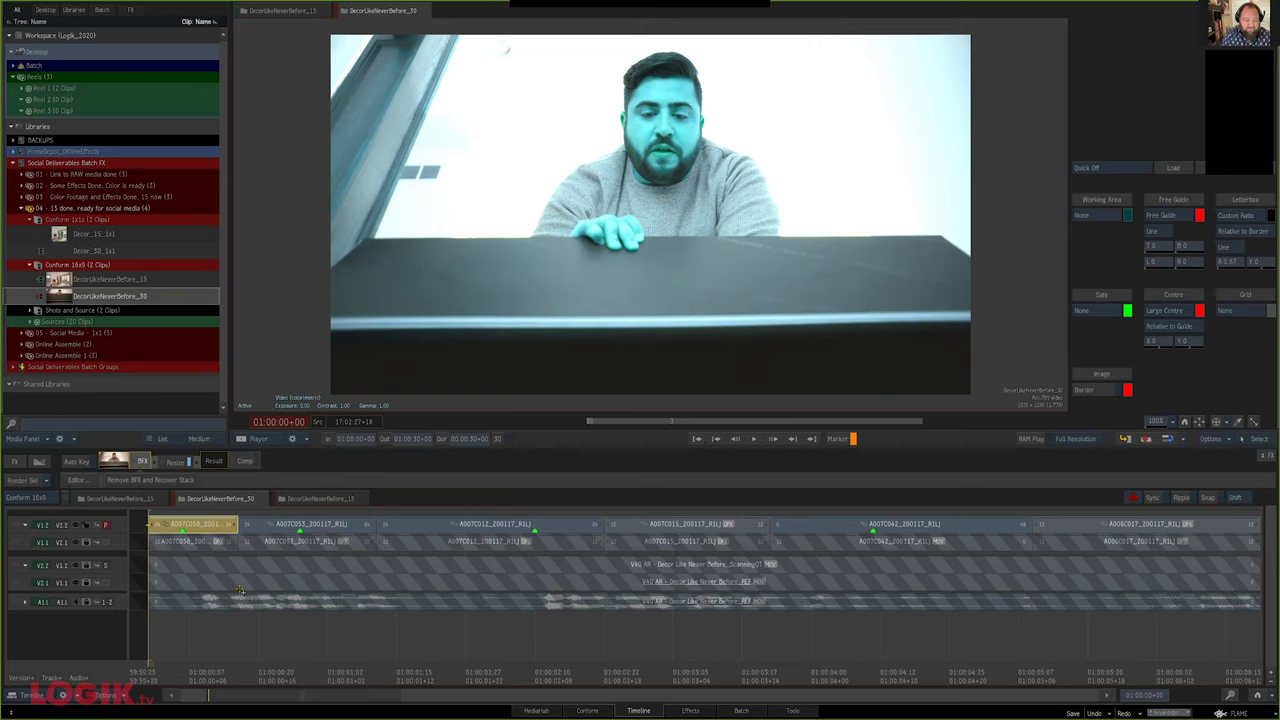
Jump from the first segment to its connected segment in Decor_30_1x1 in Conform 1x1s to check its grade and framing
{"action": "right_click", "coordinate": [240, 591]}
{"action": "mouse_move", "coordinate": [338, 566]}
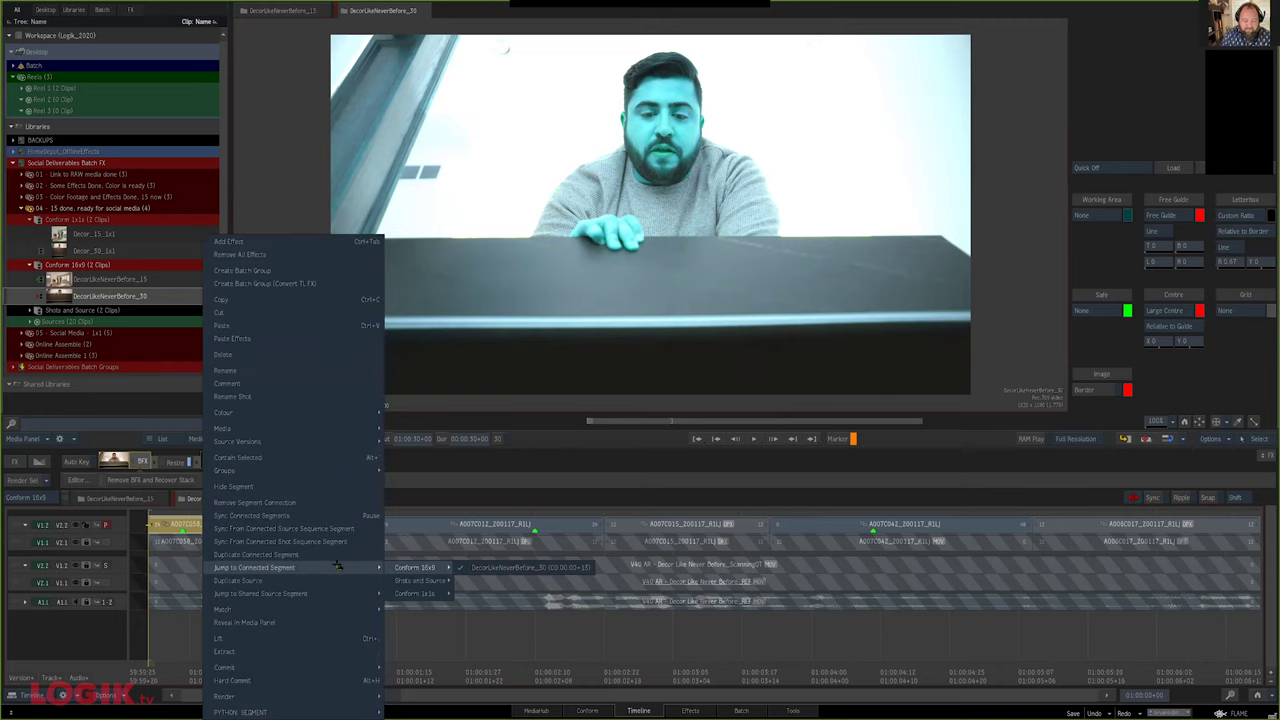
{"action": "mouse_move", "coordinate": [420, 593]}
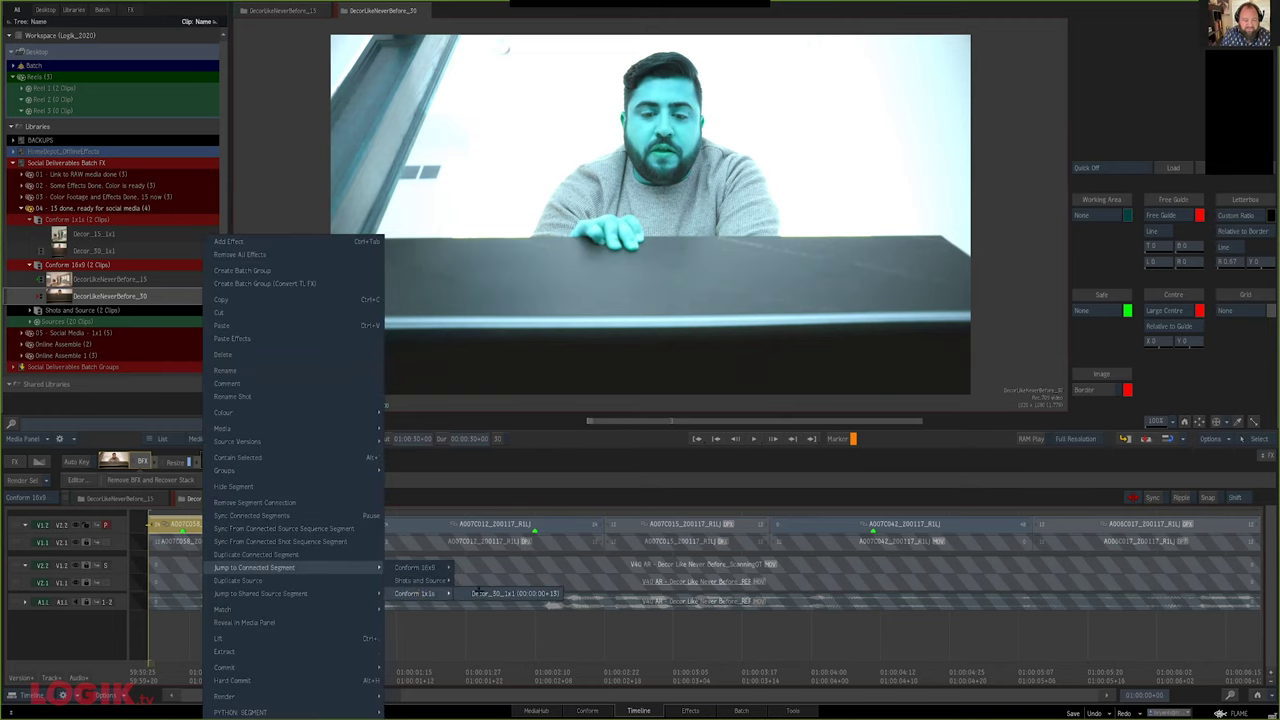
{"action": "left_click", "coordinate": [478, 593]}
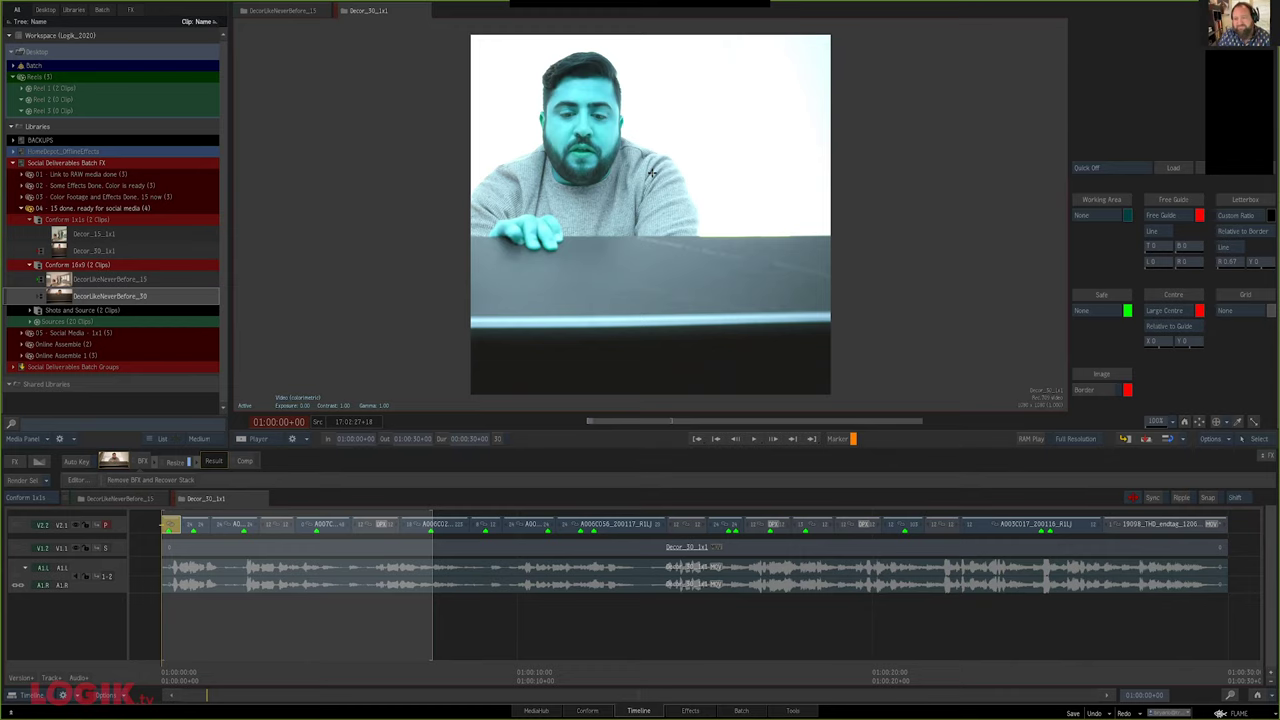
View the ConformSlides clip from Reel 1 full screen to review the Connected Conform approaches, and return to the reels view
{"action": "key", "text": "alt+1"}
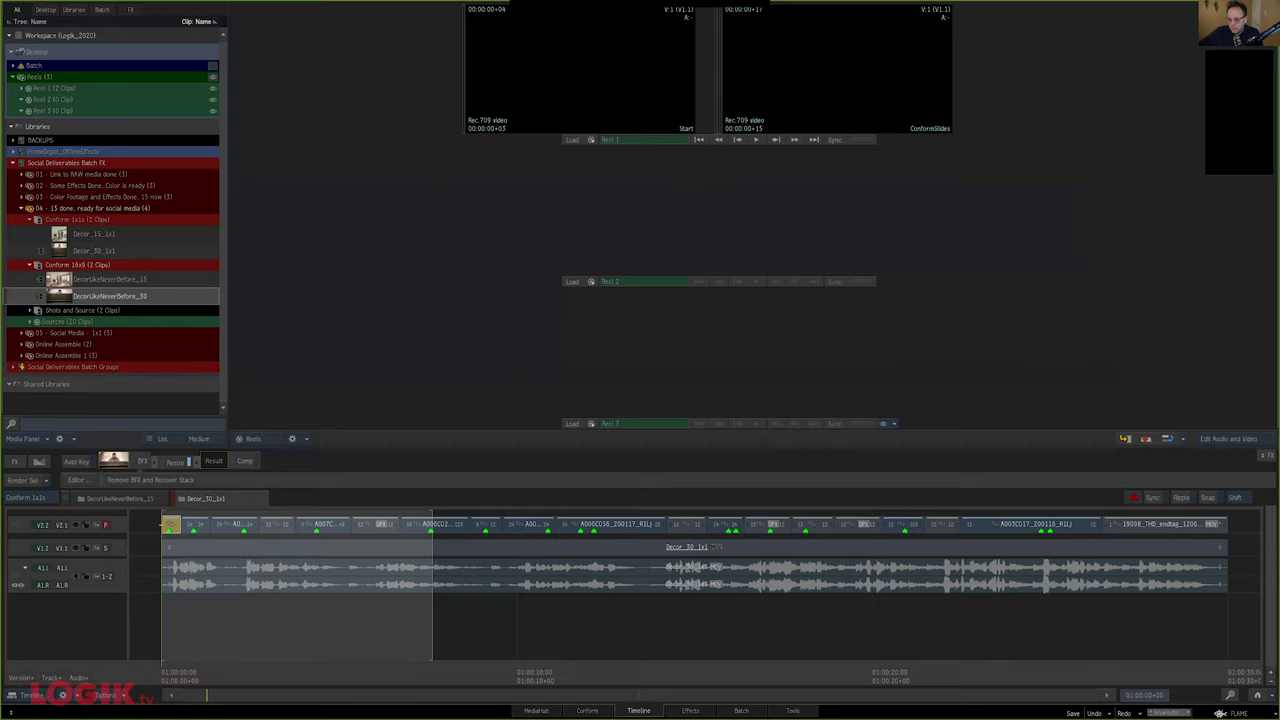
{"action": "left_click", "coordinate": [731, 111]}
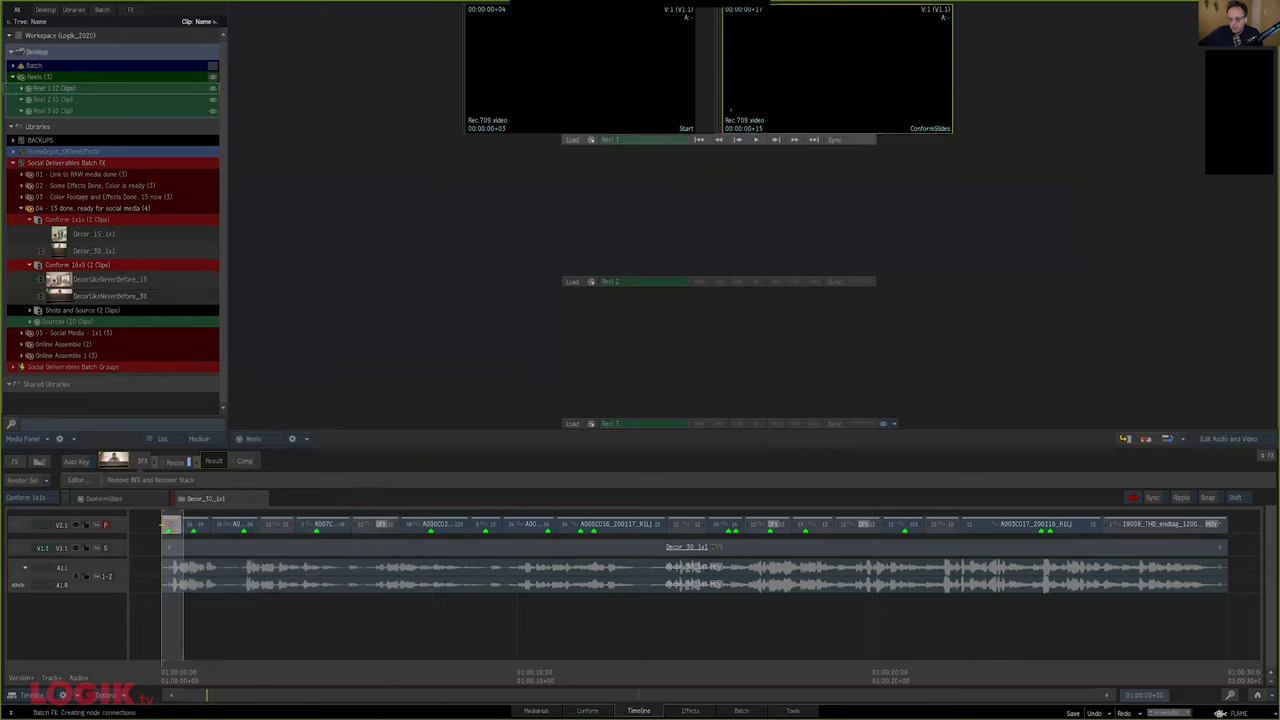
{"action": "double_click", "coordinate": [803, 57]}
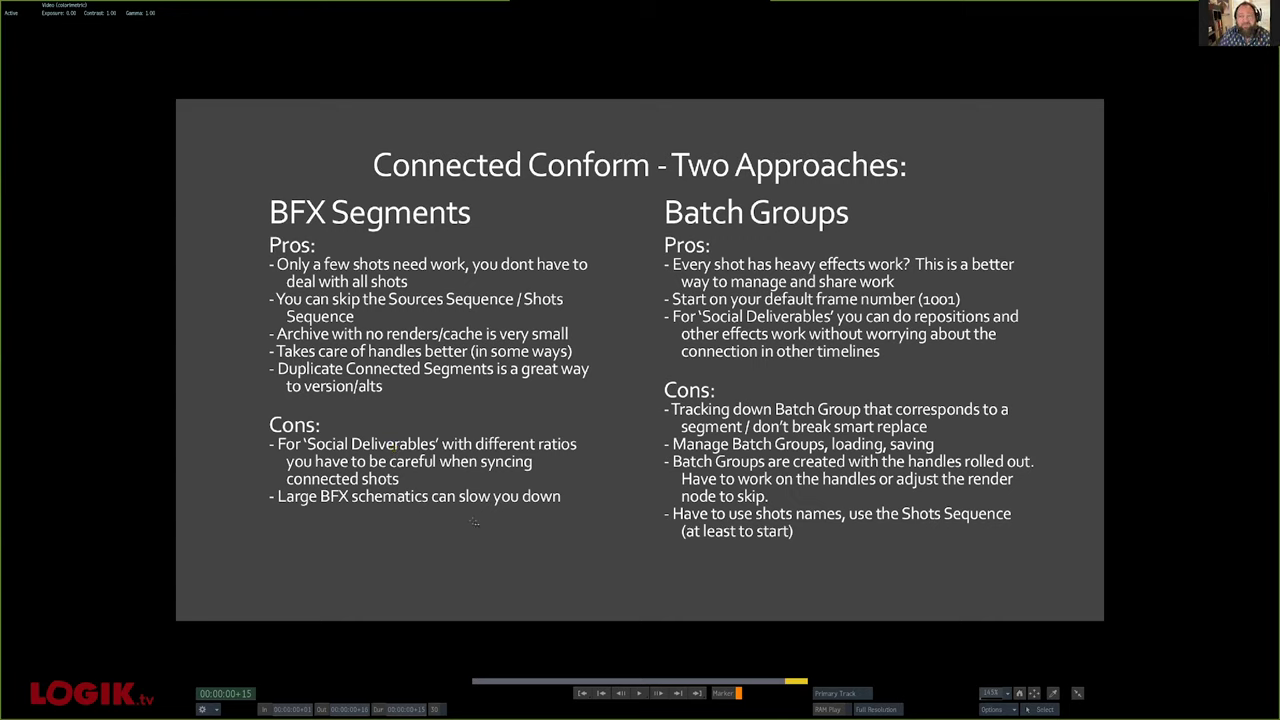
{"action": "key", "text": "Escape"}
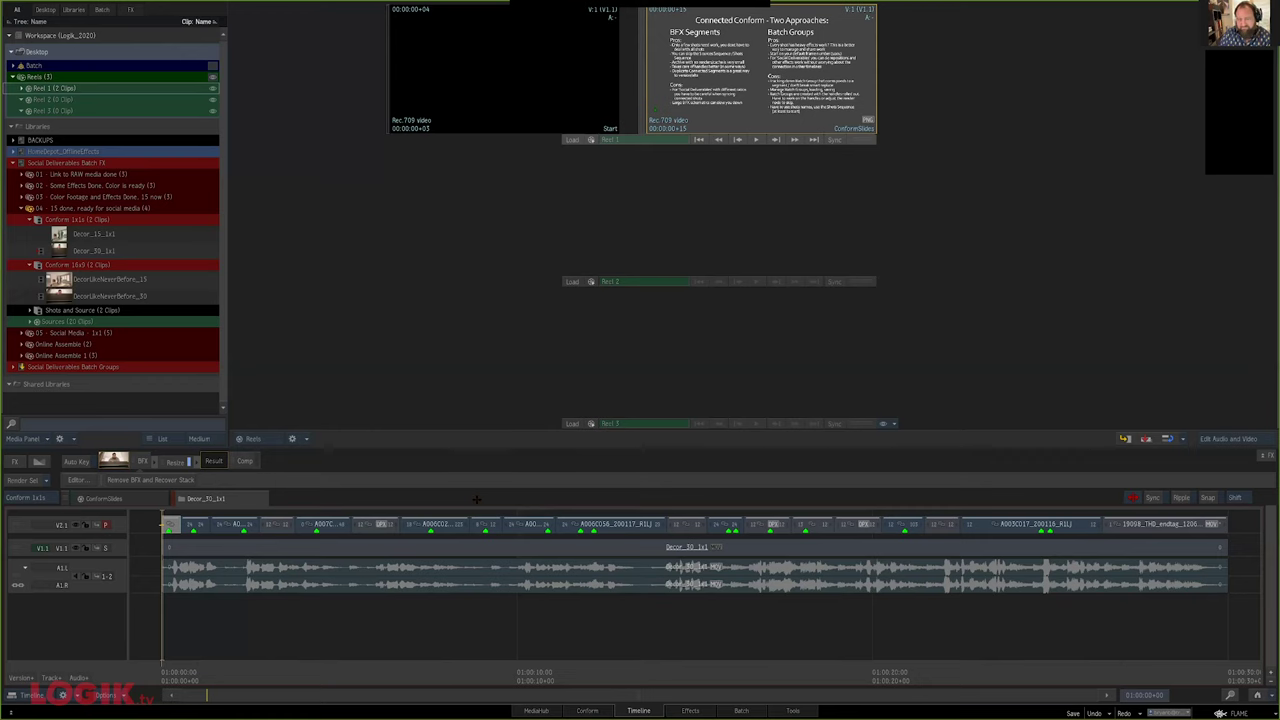
Play Decor_30_1x1, then collapse folder 04 and expand 05 - Social Media - 1x1 with its 16x9 and 9x16 conform folders
{"action": "key", "text": "alt+1"}
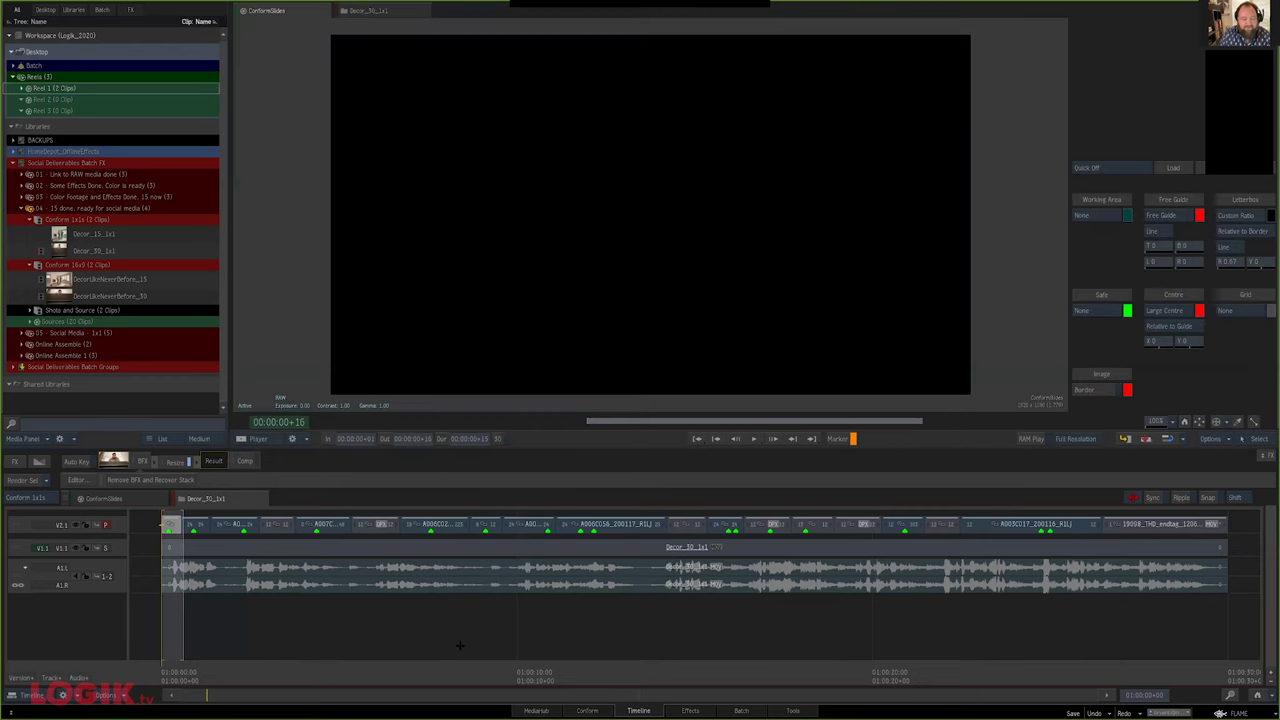
{"action": "key", "text": "space"}
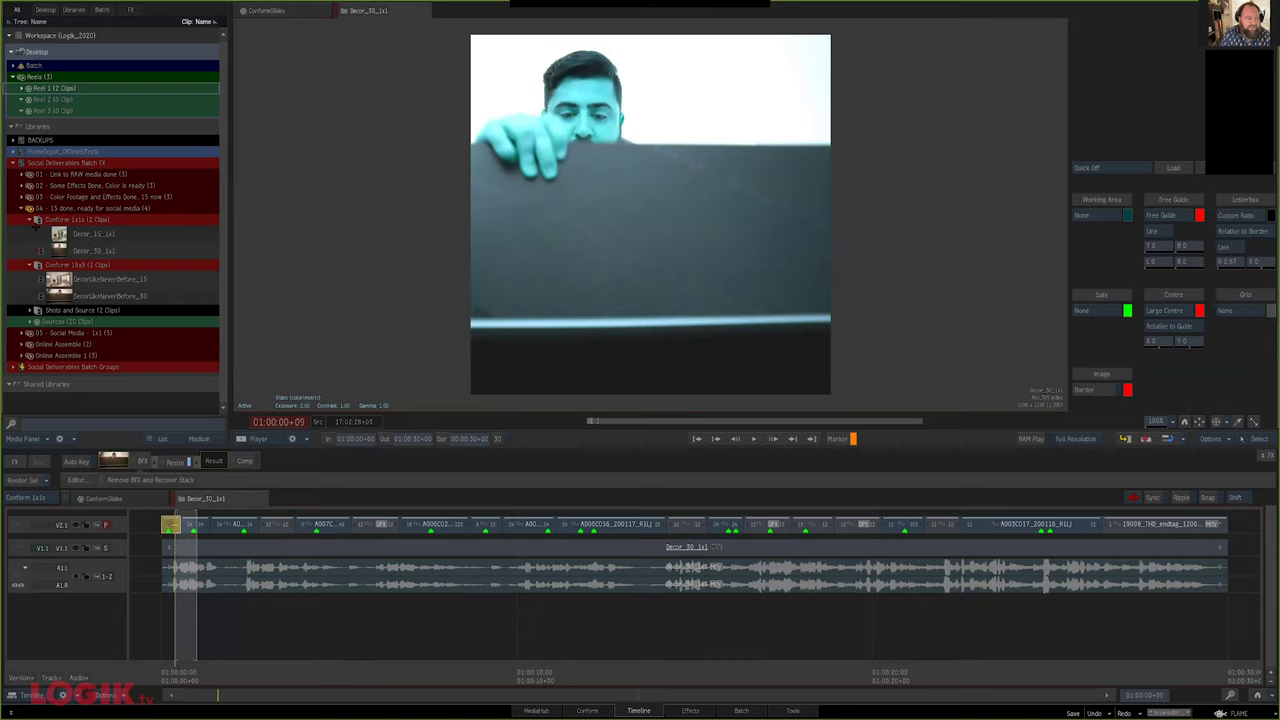
{"action": "left_click", "coordinate": [23, 208]}
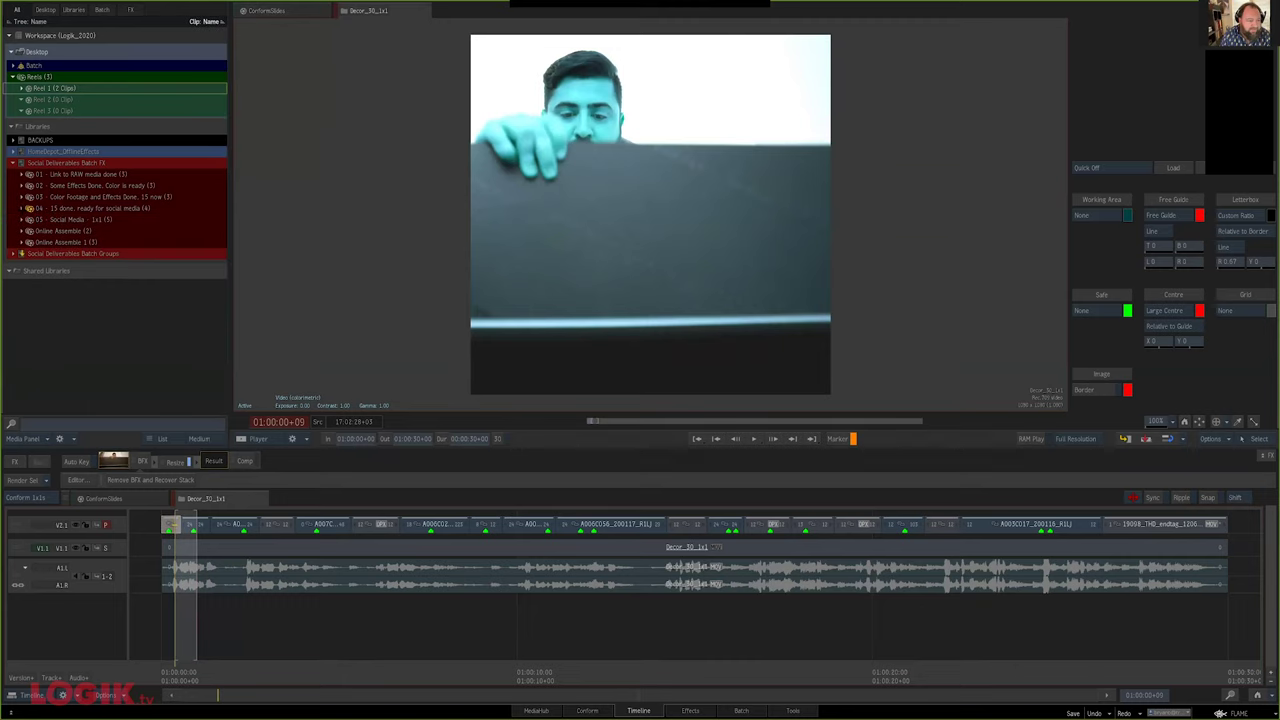
{"action": "left_click", "coordinate": [23, 219]}
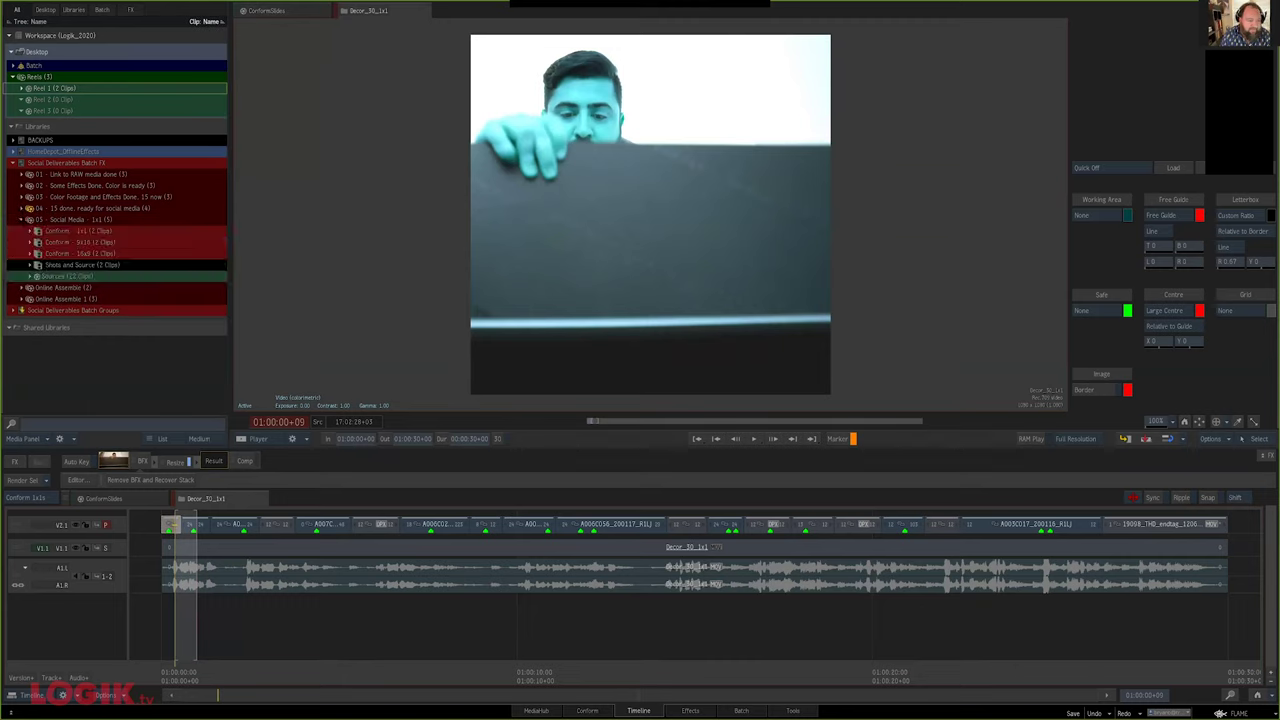
{"action": "left_click", "coordinate": [48, 254]}
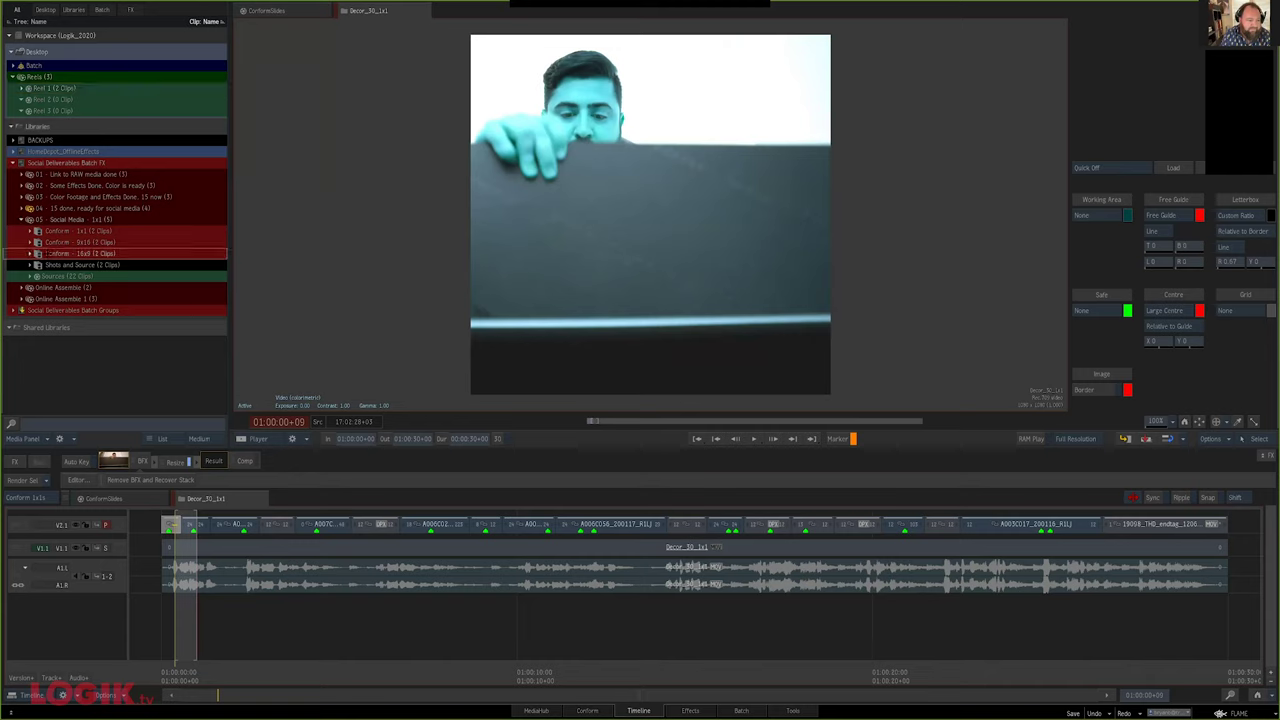
{"action": "left_click", "coordinate": [30, 254]}
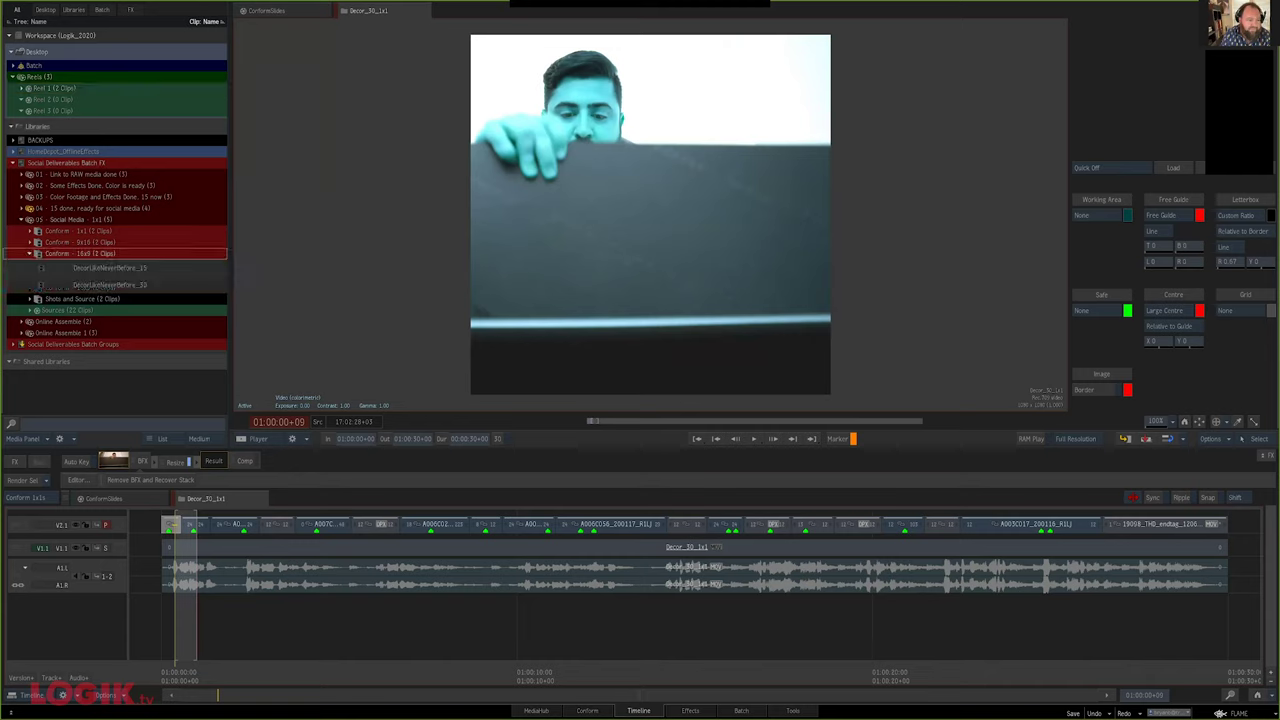
{"action": "left_click", "coordinate": [29, 242]}
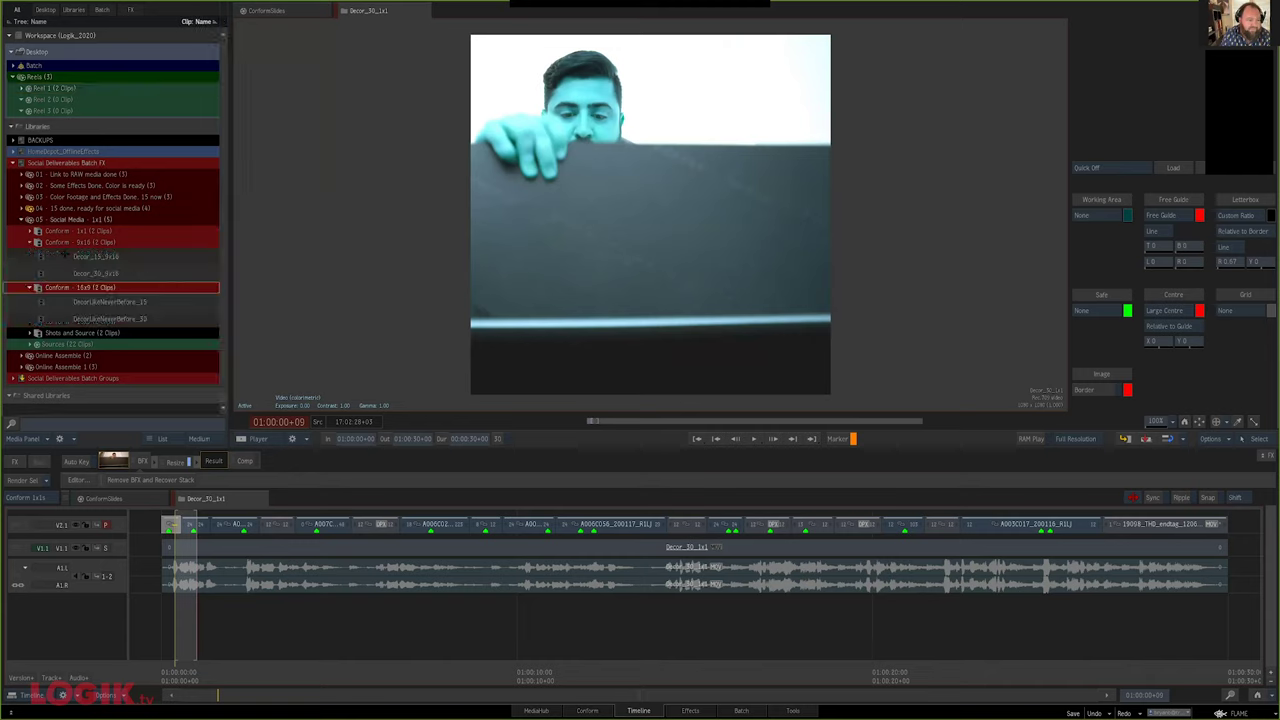
Preview Decor_15_9x16, then open Decor_15_1x1 from the Conform - 1x1 folder and play it from the start
{"action": "right_click", "coordinate": [57, 257]}
{"action": "left_click", "coordinate": [30, 242]}
{"action": "left_click", "coordinate": [30, 231]}
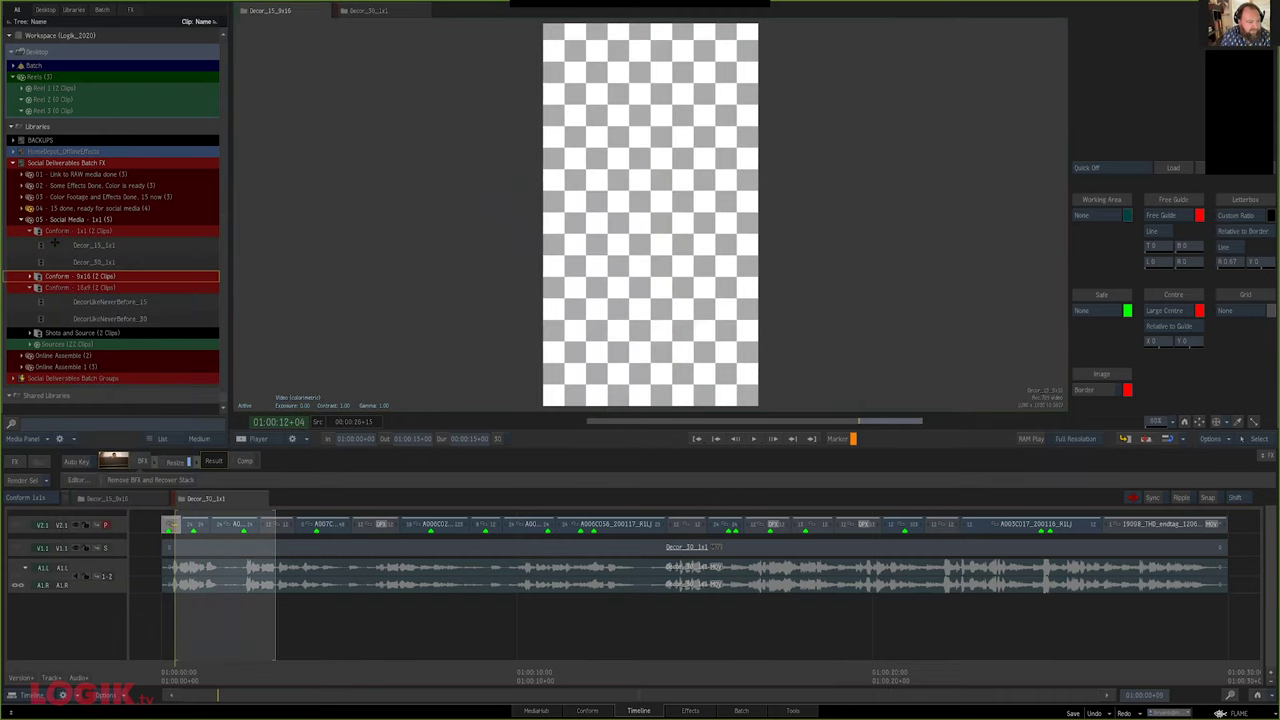
{"action": "right_click", "coordinate": [58, 247]}
{"action": "left_click", "coordinate": [83, 271]}
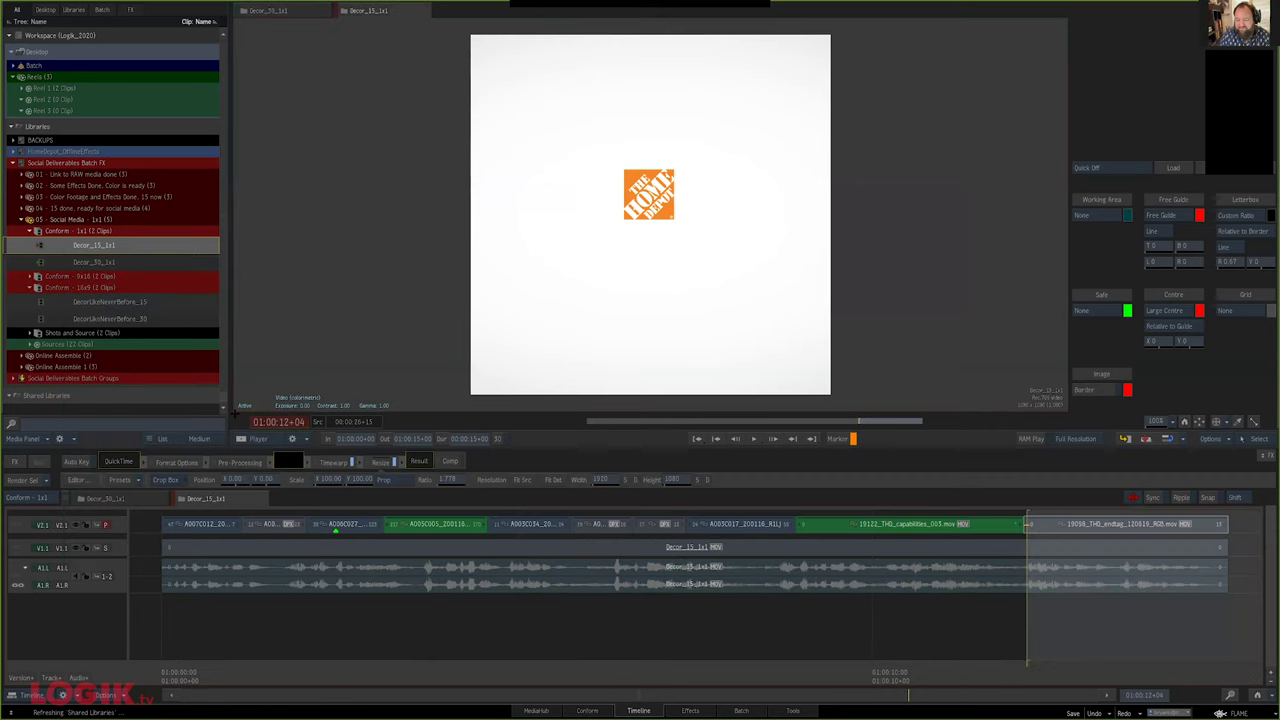
{"action": "key", "text": "Home"}
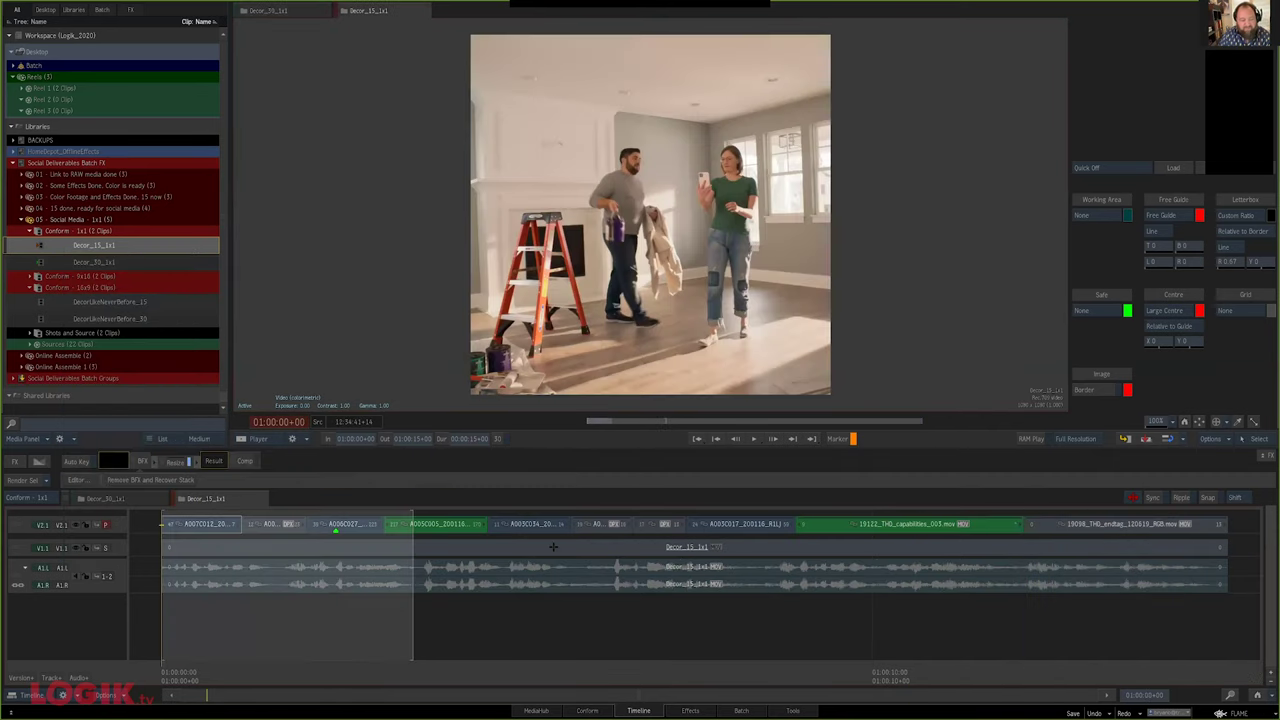
{"action": "key", "text": "space"}
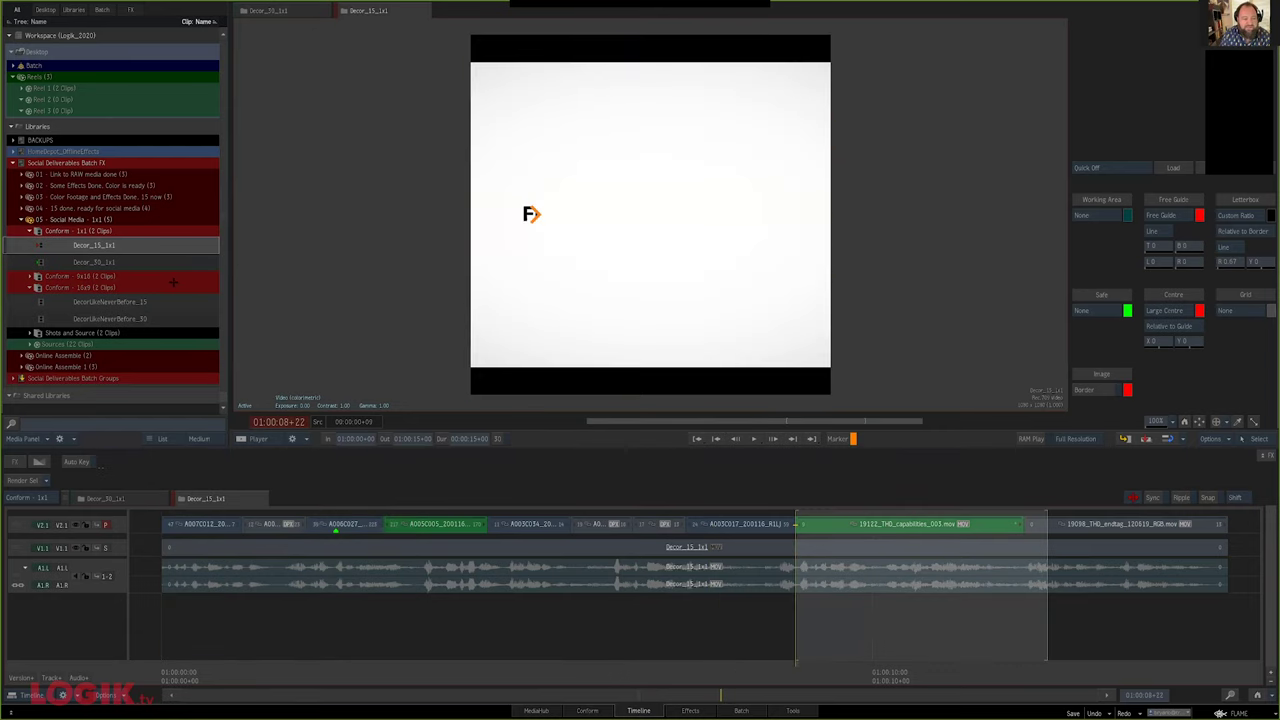
Open DecorLikeNeverBefore_30 from the Conform - 16x9 folder, look through its early shots and return to the first frame
{"action": "right_click", "coordinate": [93, 319]}
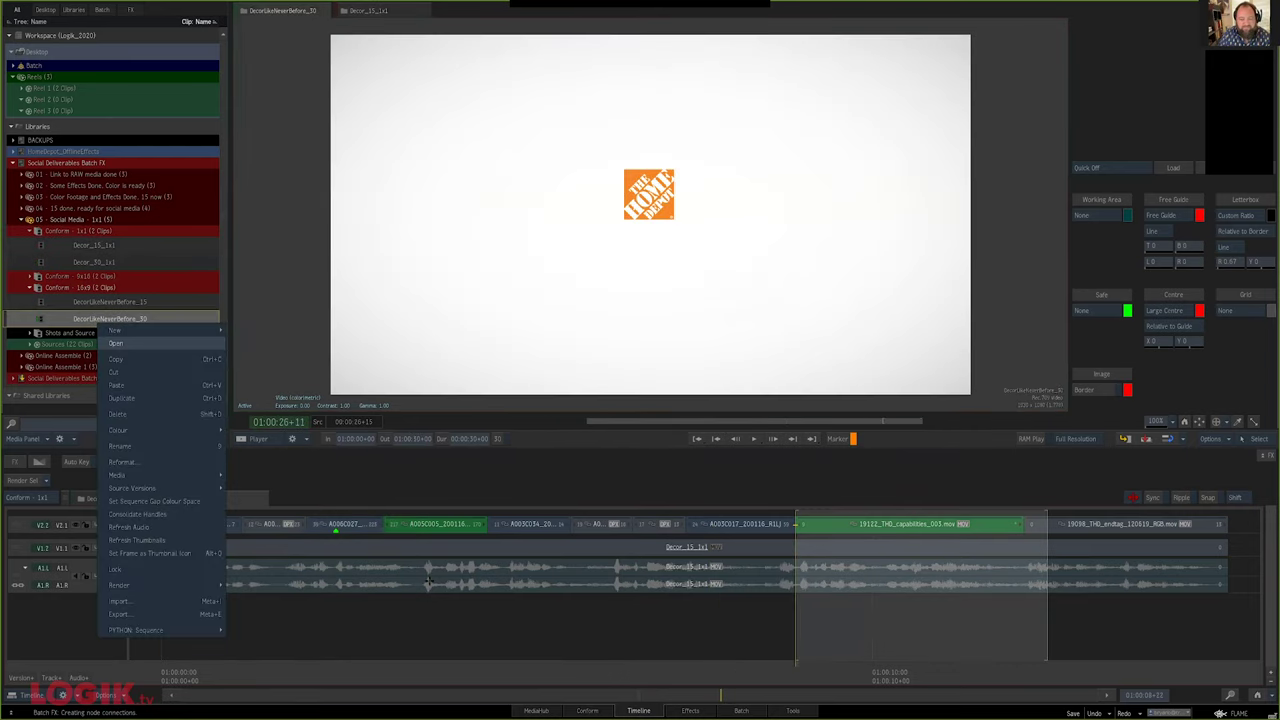
{"action": "left_click", "coordinate": [116, 343]}
{"action": "left_click", "coordinate": [284, 672]}
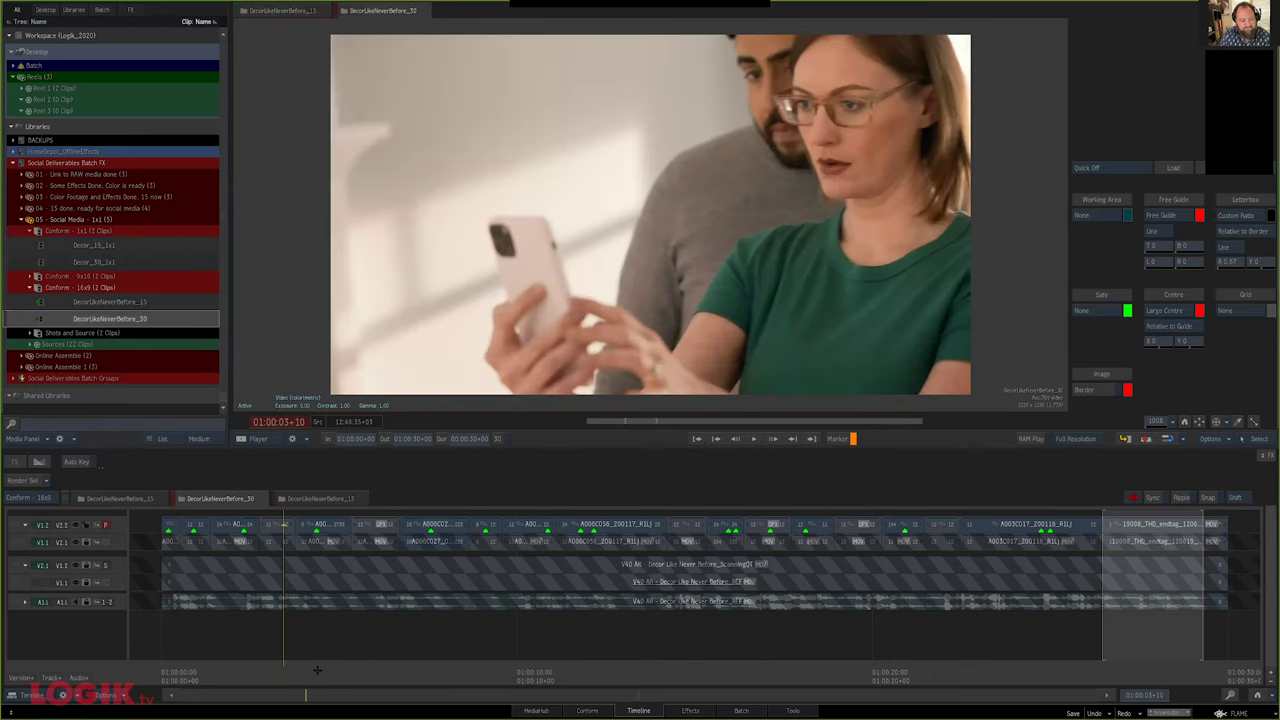
{"action": "left_click", "coordinate": [381, 671]}
{"action": "left_click", "coordinate": [360, 524]}
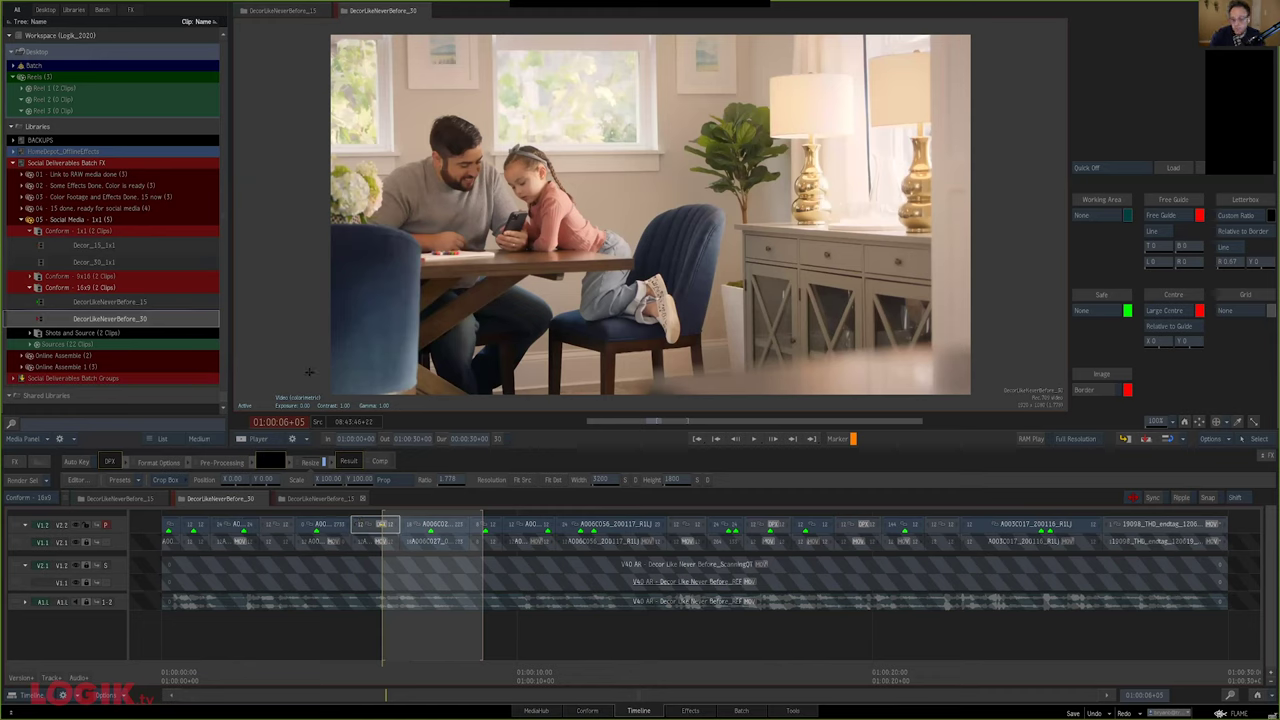
{"action": "key", "text": "Home"}
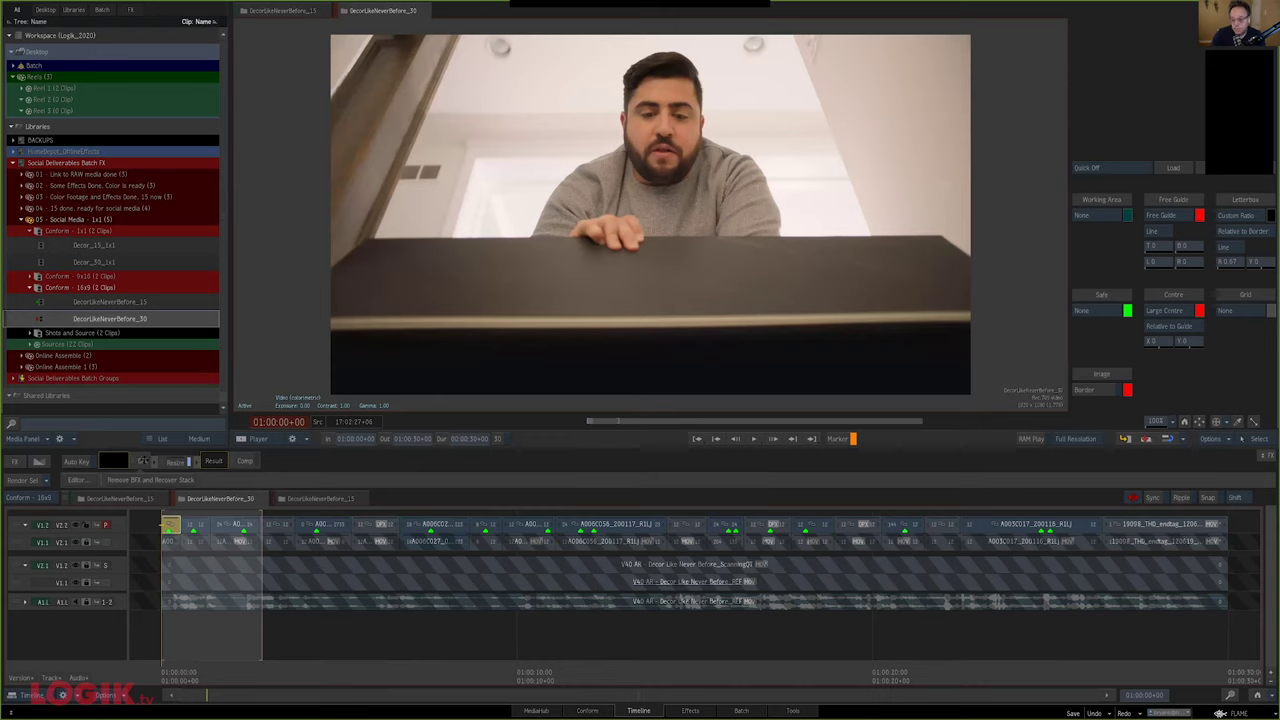
Add a colour correction effect to the first segment of DecorLikeNeverBefore_30 and raise its gain and gamma strongly
{"action": "left_click", "coordinate": [143, 460]}
{"action": "left_click", "coordinate": [74, 476]}
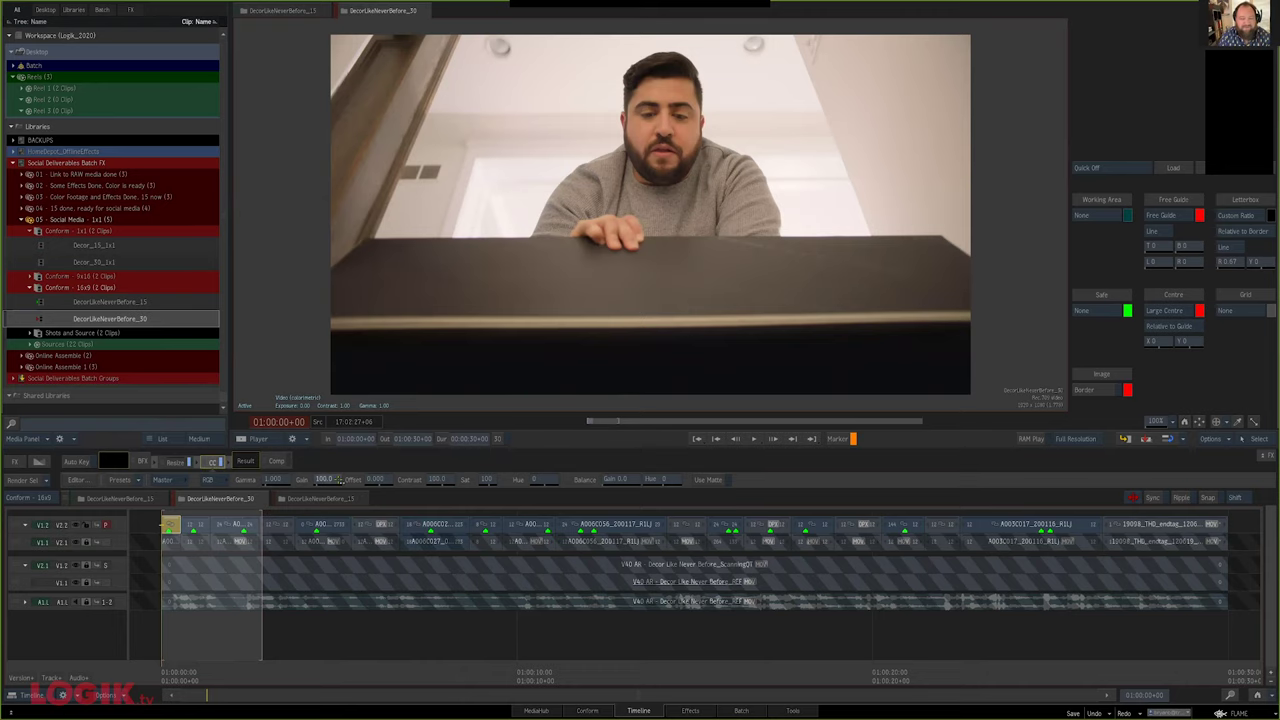
{"action": "left_click_drag", "start_coordinate": [338, 481], "coordinate": [350, 480]}
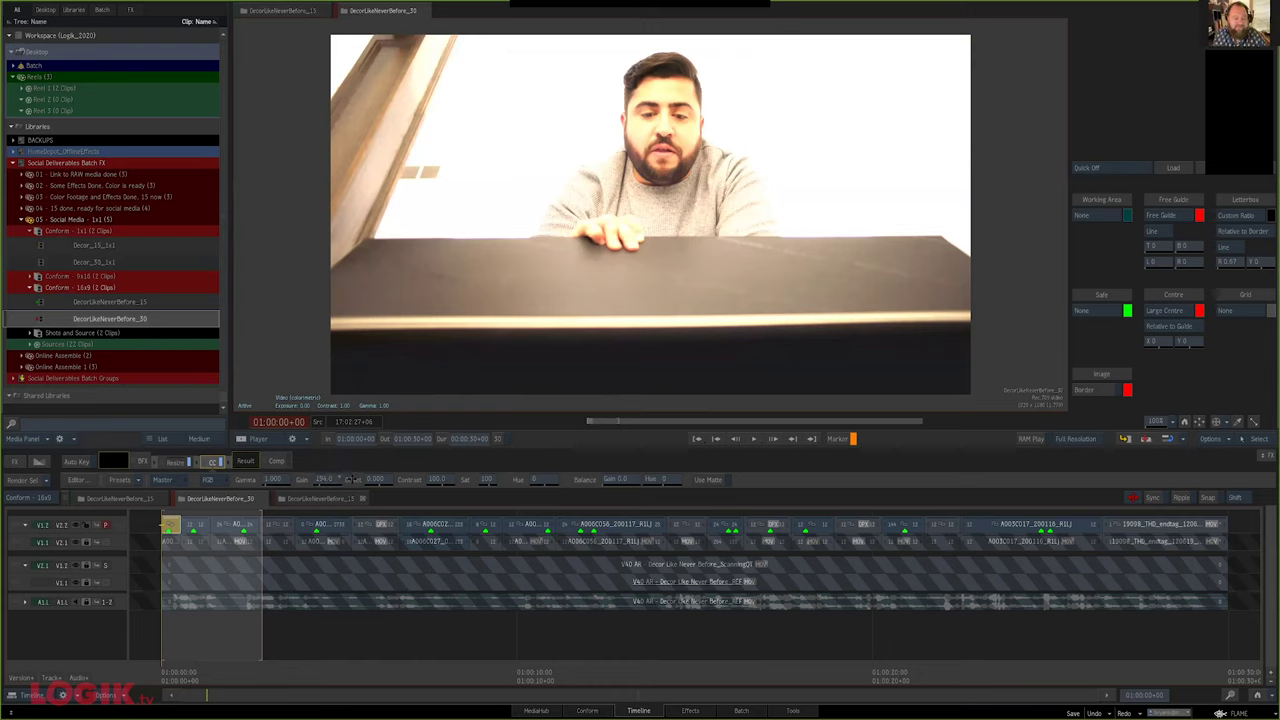
{"action": "left_click_drag", "start_coordinate": [272, 479], "coordinate": [287, 479]}
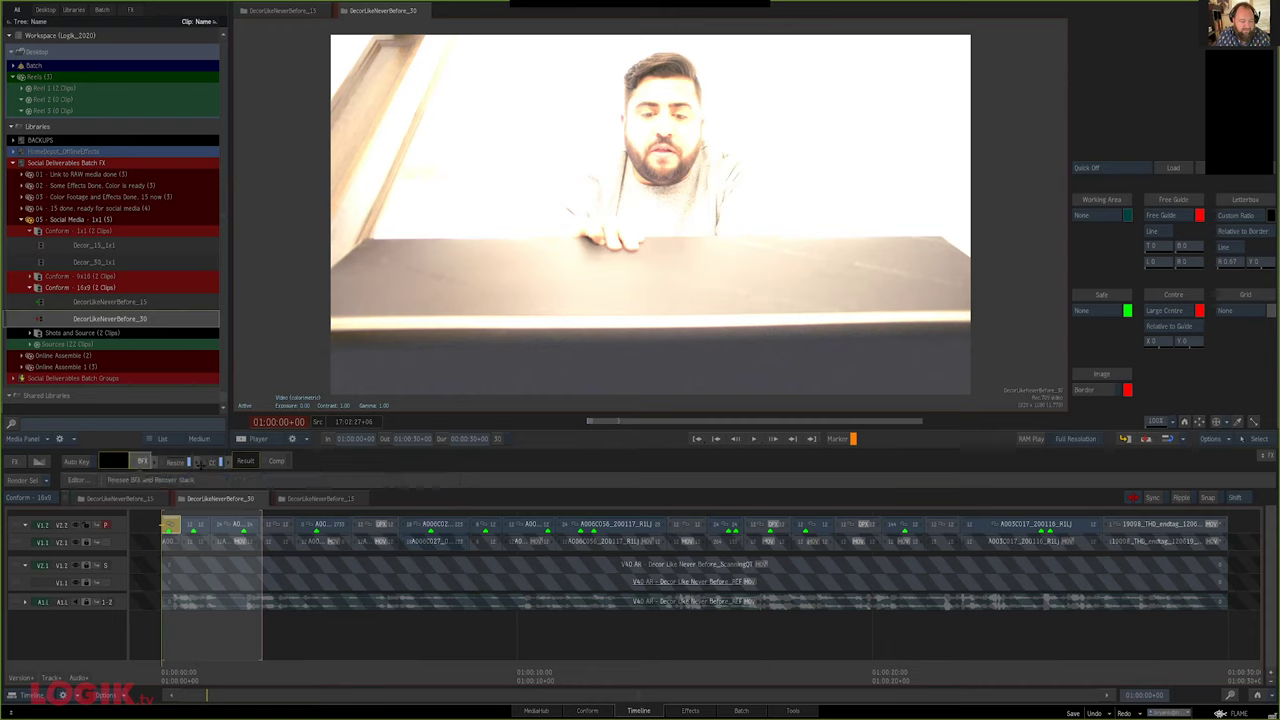
Select the first segment's Resize and CC effects together and try to sync the selected effects to its connected segments
{"action": "left_click", "coordinate": [177, 462]}
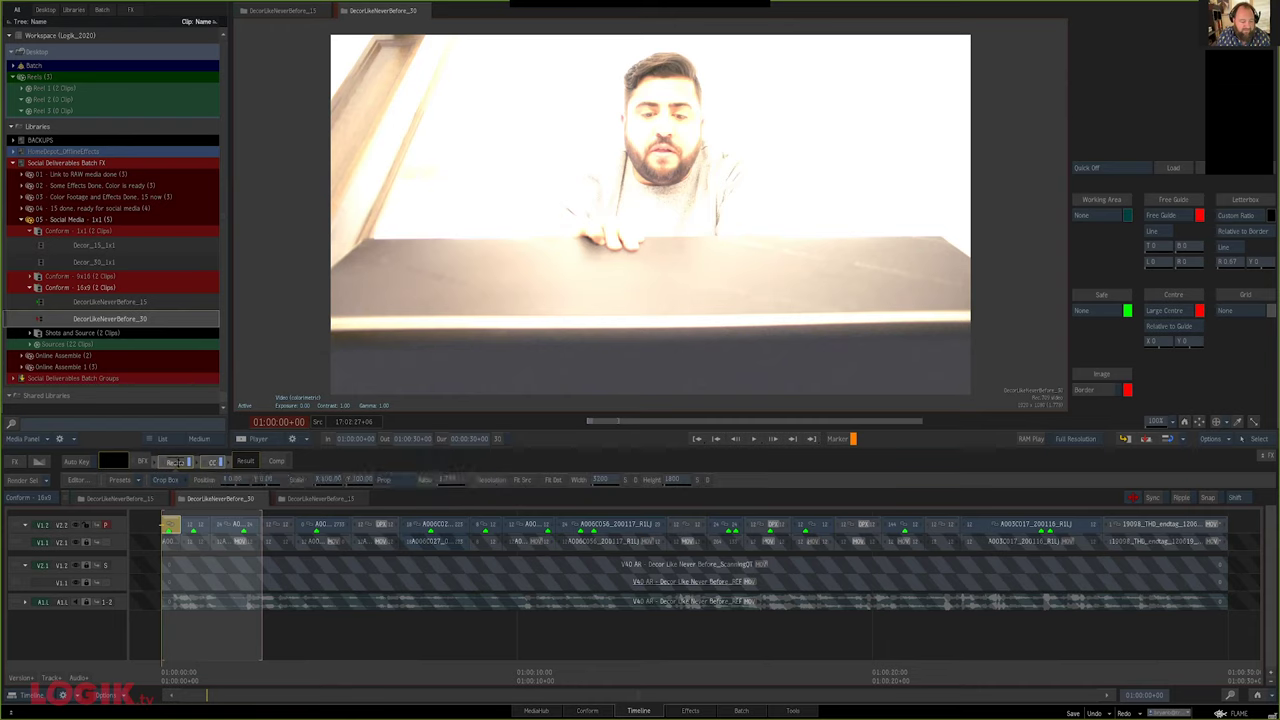
{"action": "right_click", "coordinate": [212, 462]}
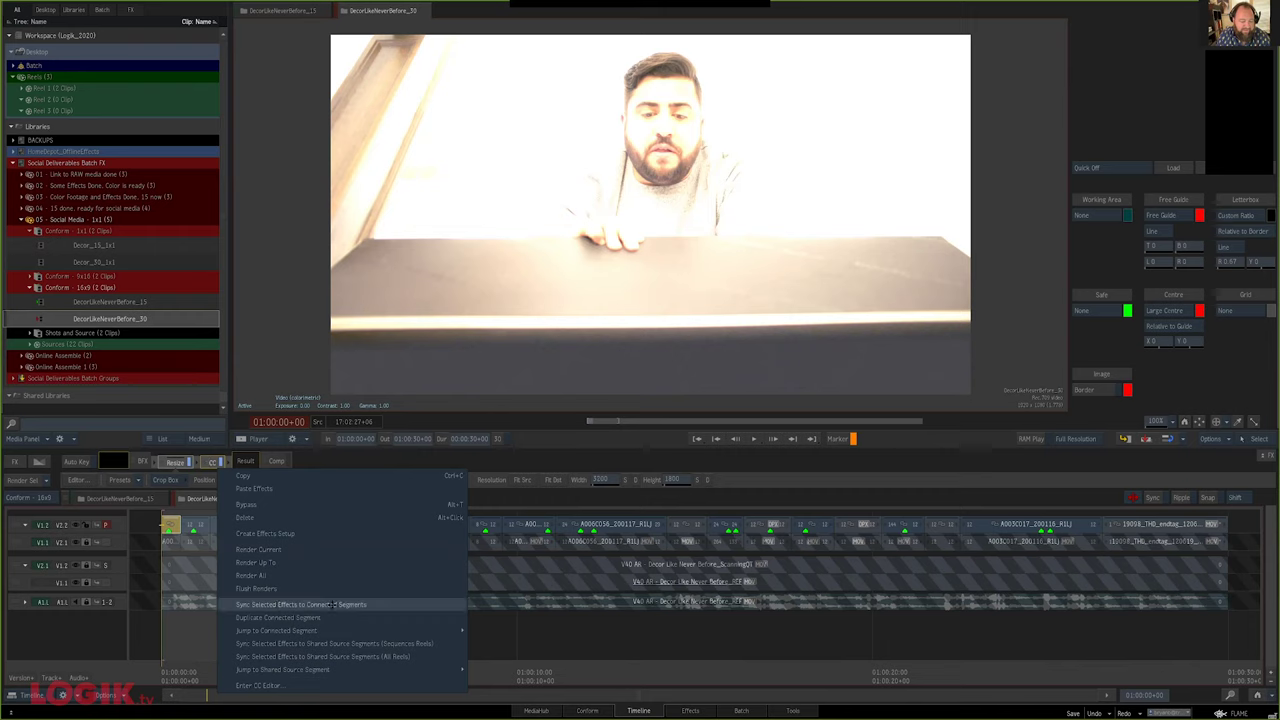
{"action": "left_click", "coordinate": [332, 605]}
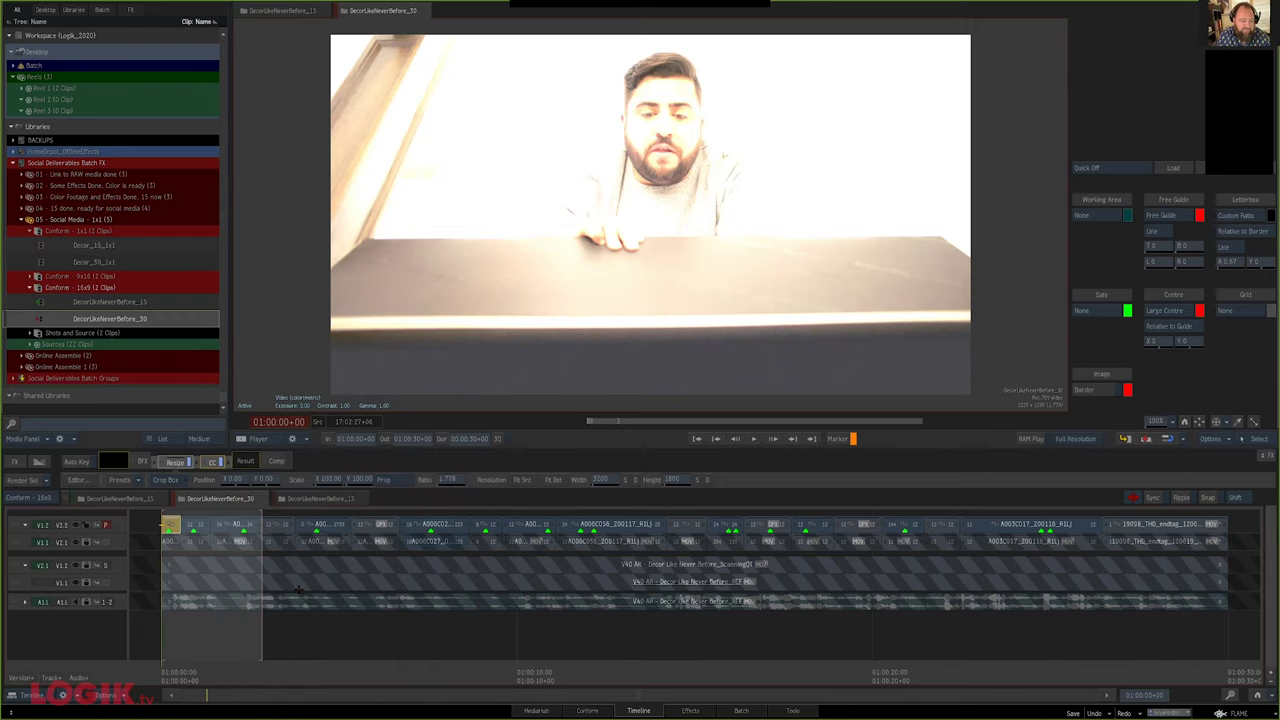
{"action": "left_click", "coordinate": [145, 459]}
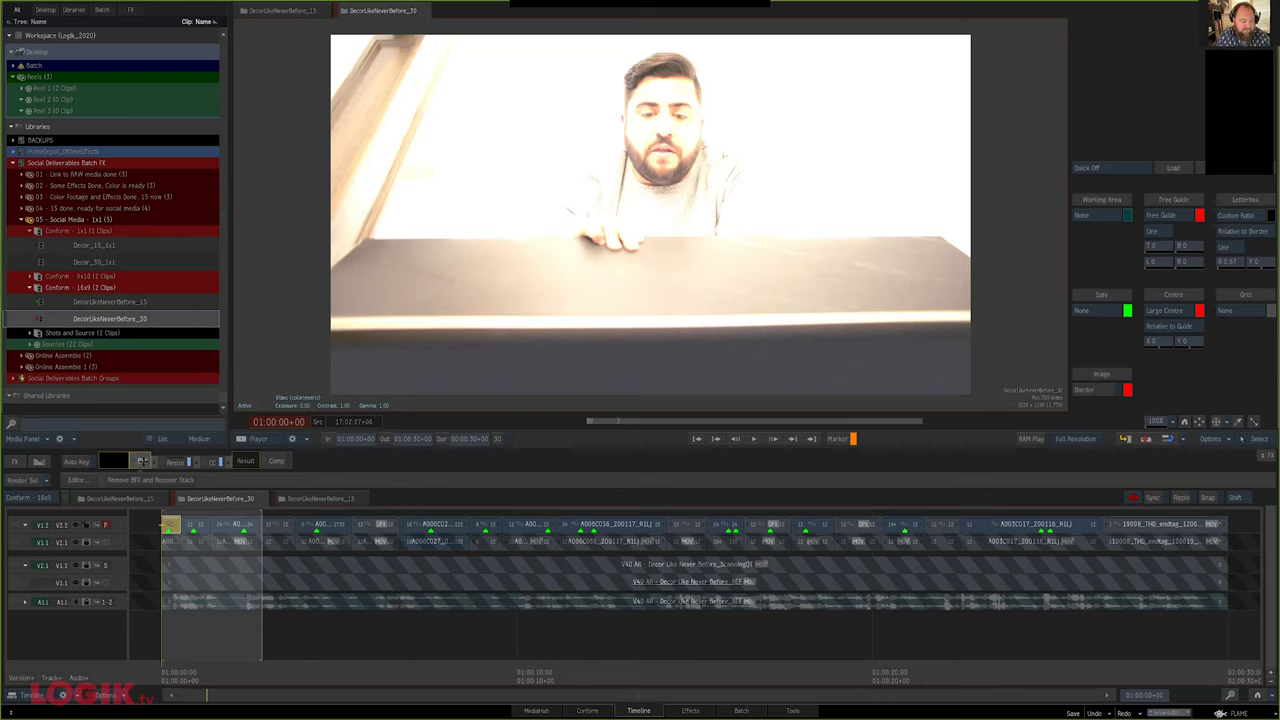
{"action": "left_click", "coordinate": [213, 462]}
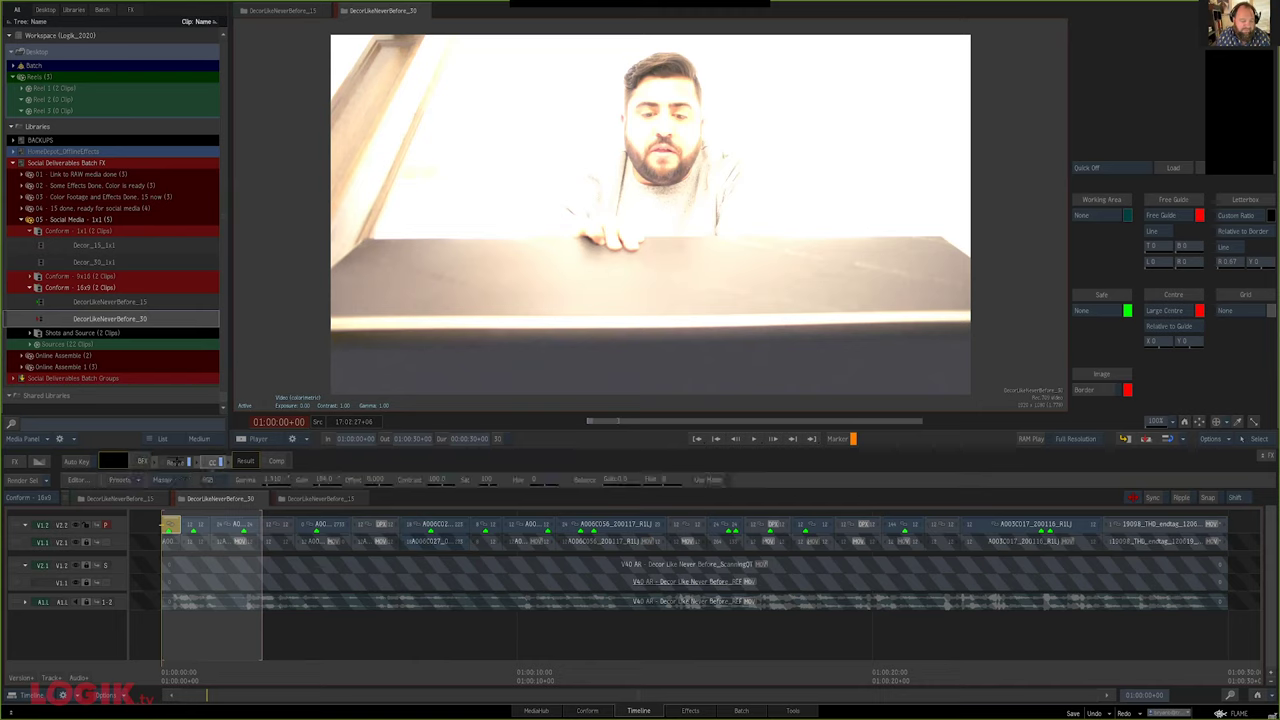
{"action": "left_click", "coordinate": [143, 461]}
{"action": "left_click", "coordinate": [175, 461]}
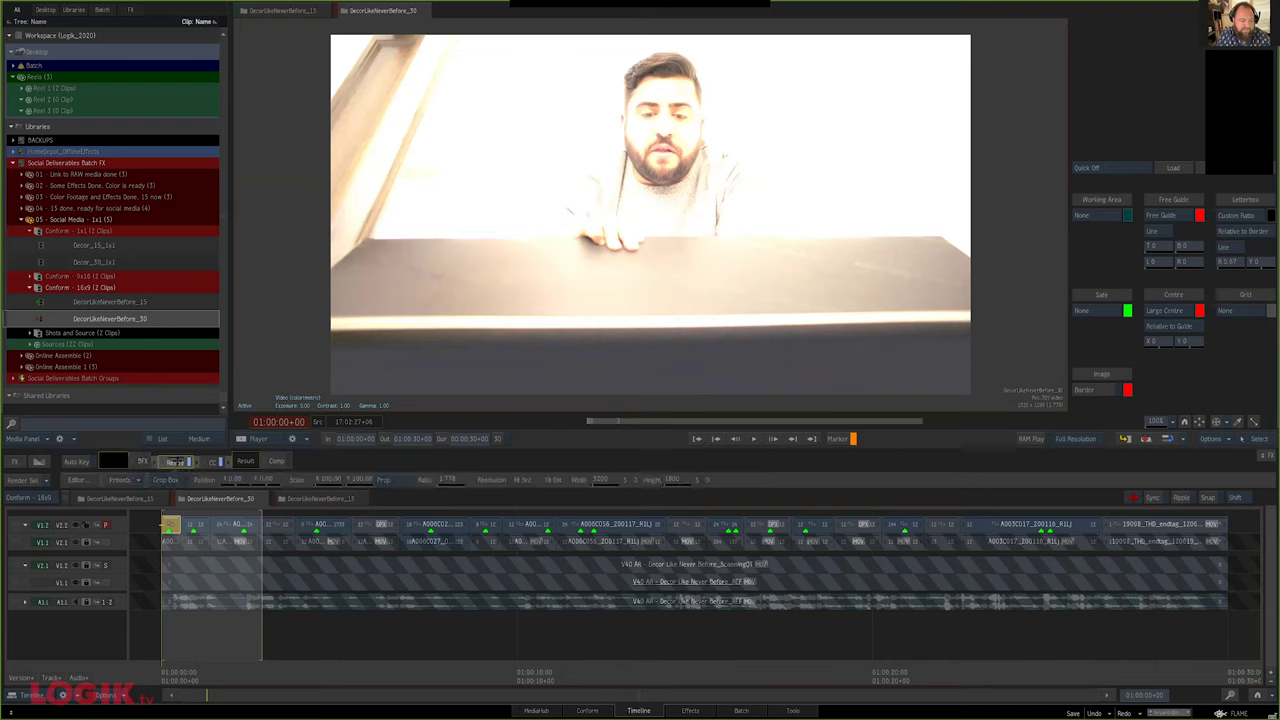
{"action": "right_click", "coordinate": [218, 461]}
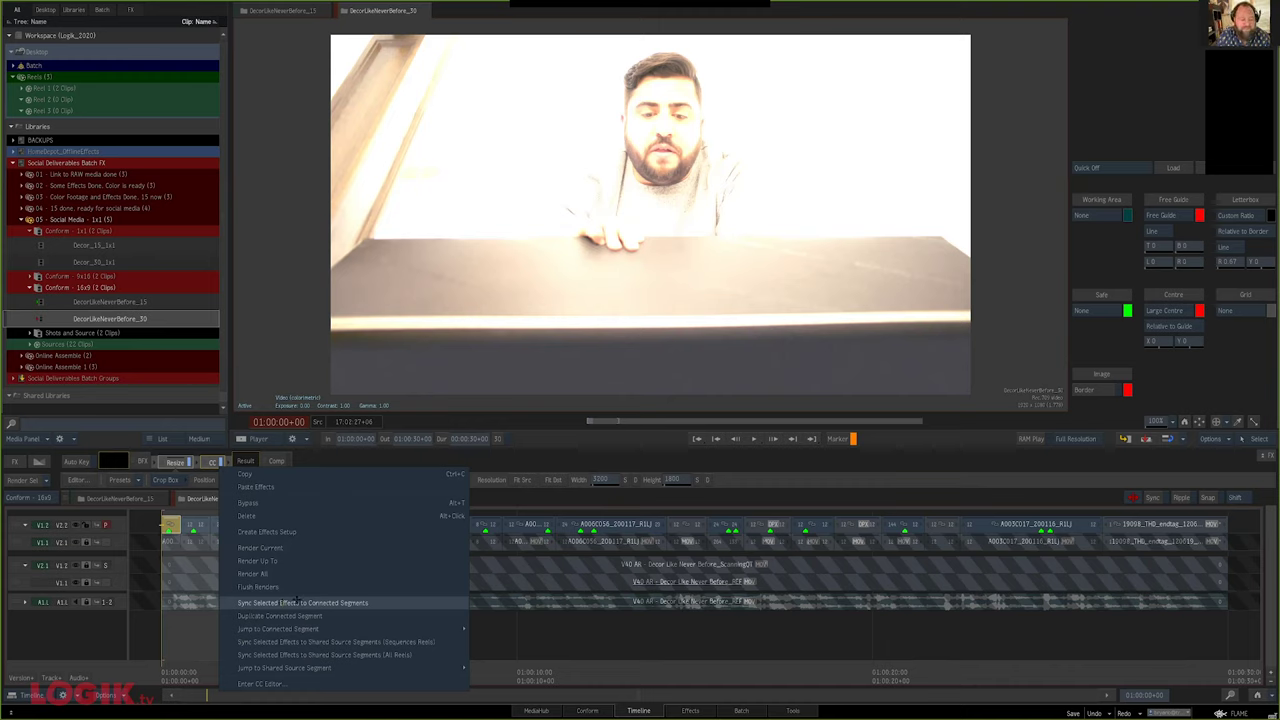
{"action": "left_click", "coordinate": [297, 601]}
{"action": "left_click", "coordinate": [296, 601]}
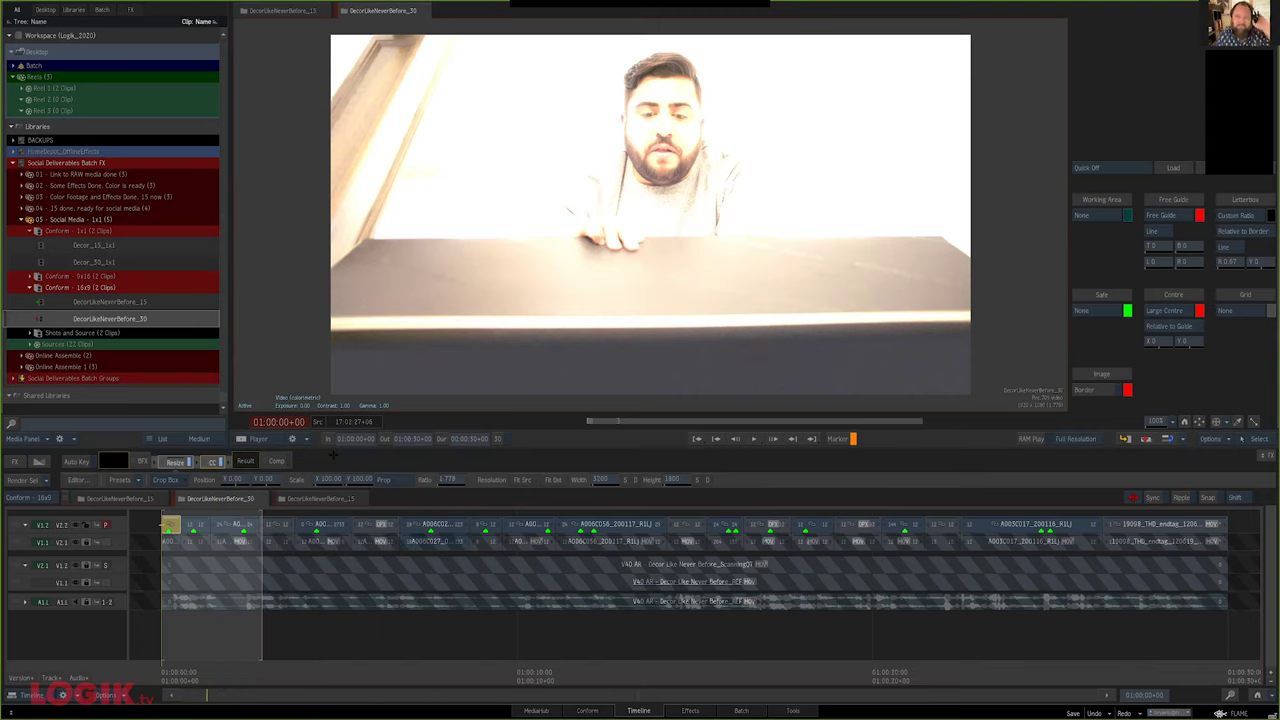
Undo the colour correction on the first segment of DecorLikeNeverBefore_30
{"action": "key", "text": "ctrl+z"}
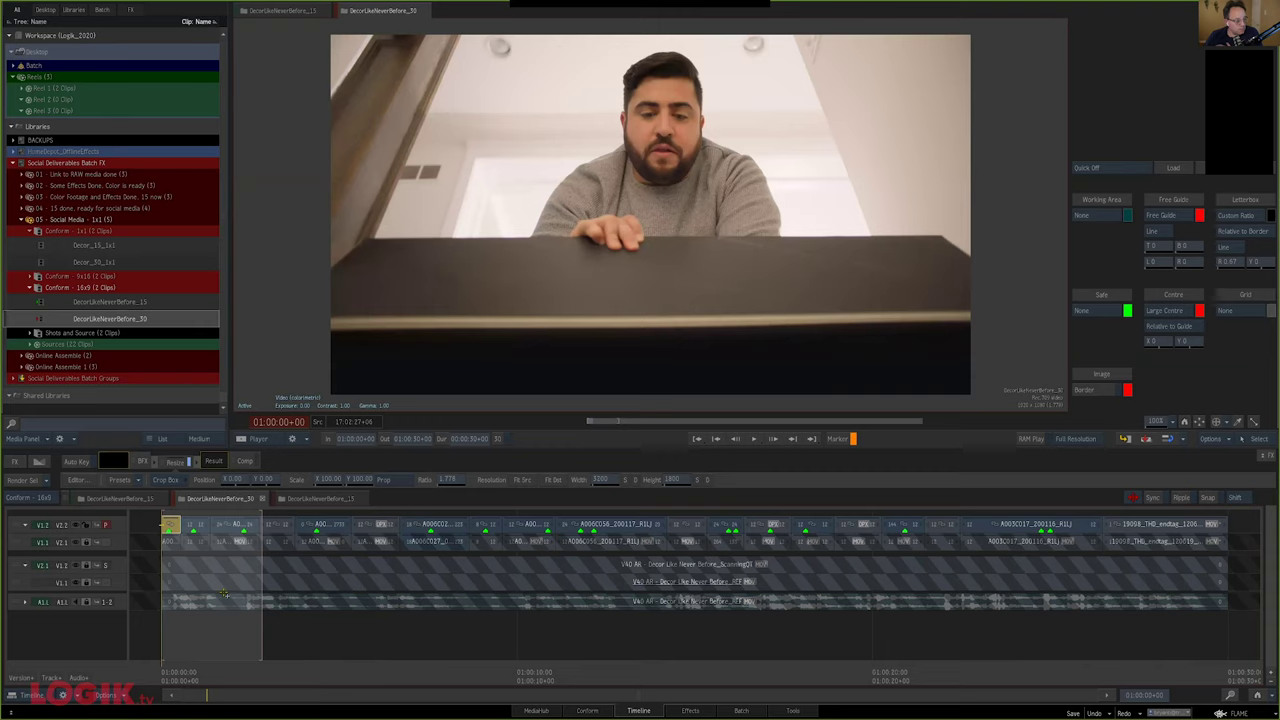
{"action": "left_click", "coordinate": [267, 644]}
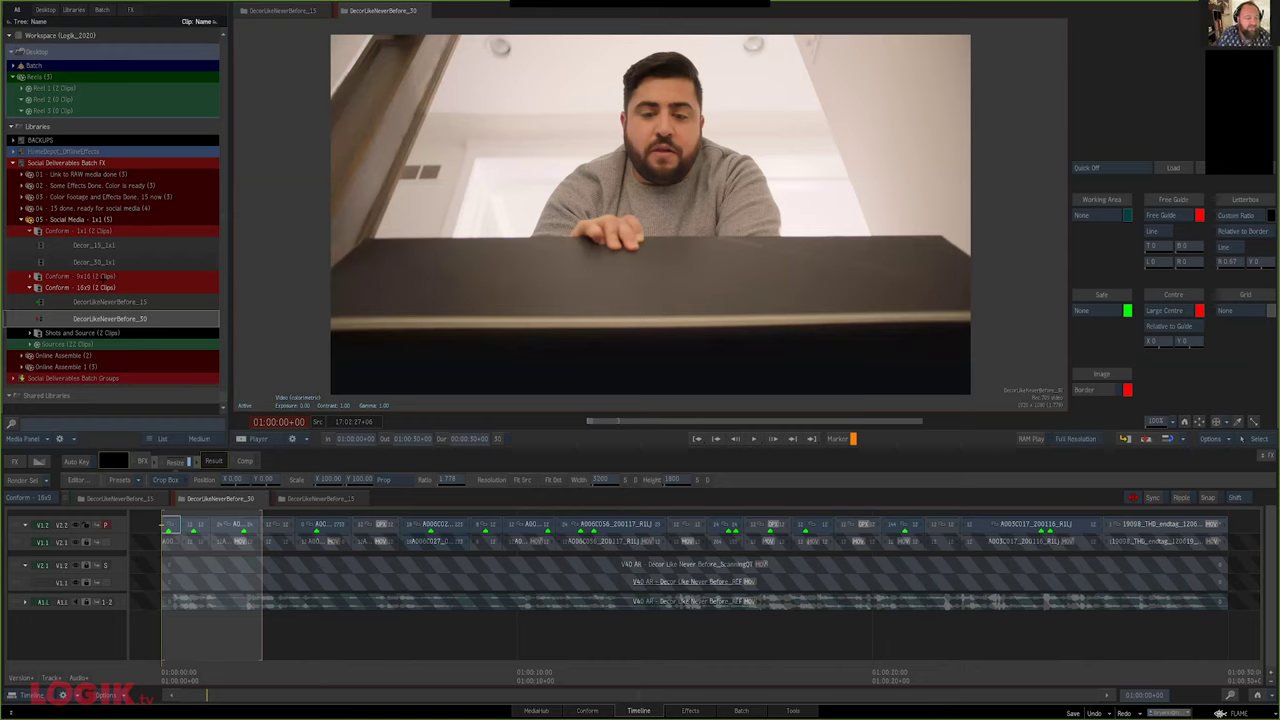
Collapse the Social Deliverables Batch FX library and expand 00 Sources Linked in the Social Deliverables Batch Groups library
{"action": "left_click", "coordinate": [30, 288], "text": "alt"}
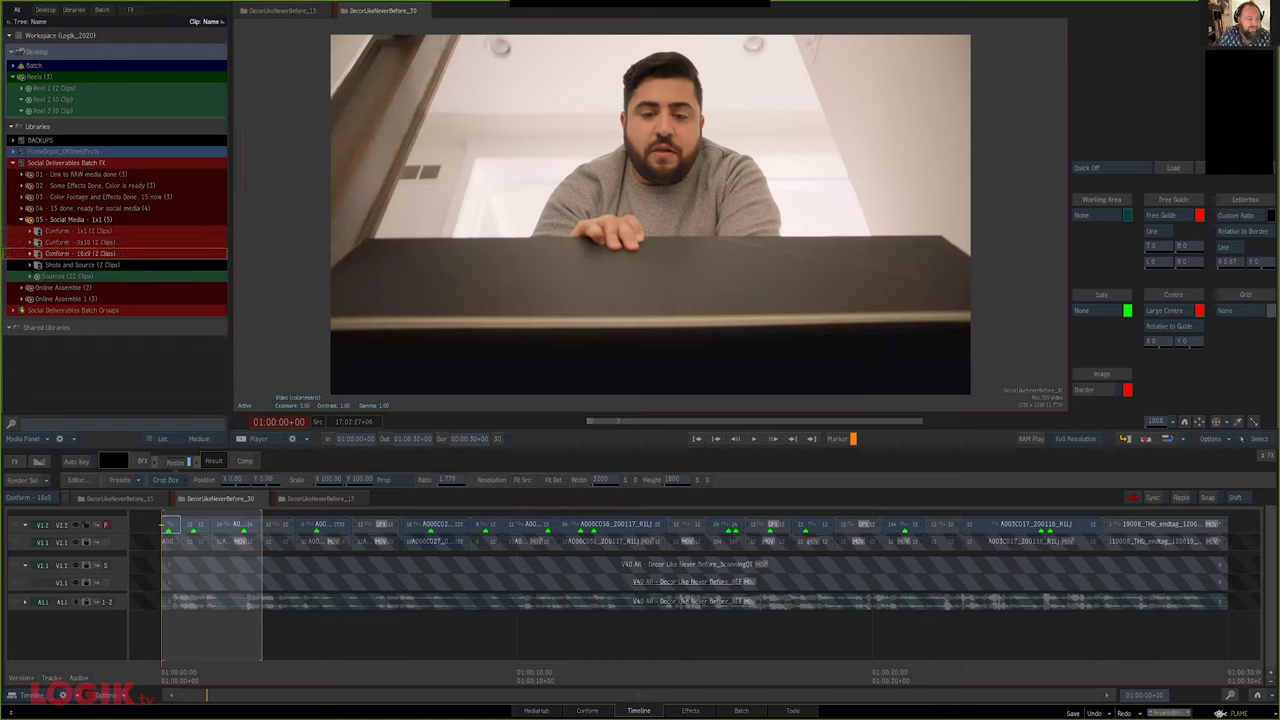
{"action": "left_click", "coordinate": [13, 163]}
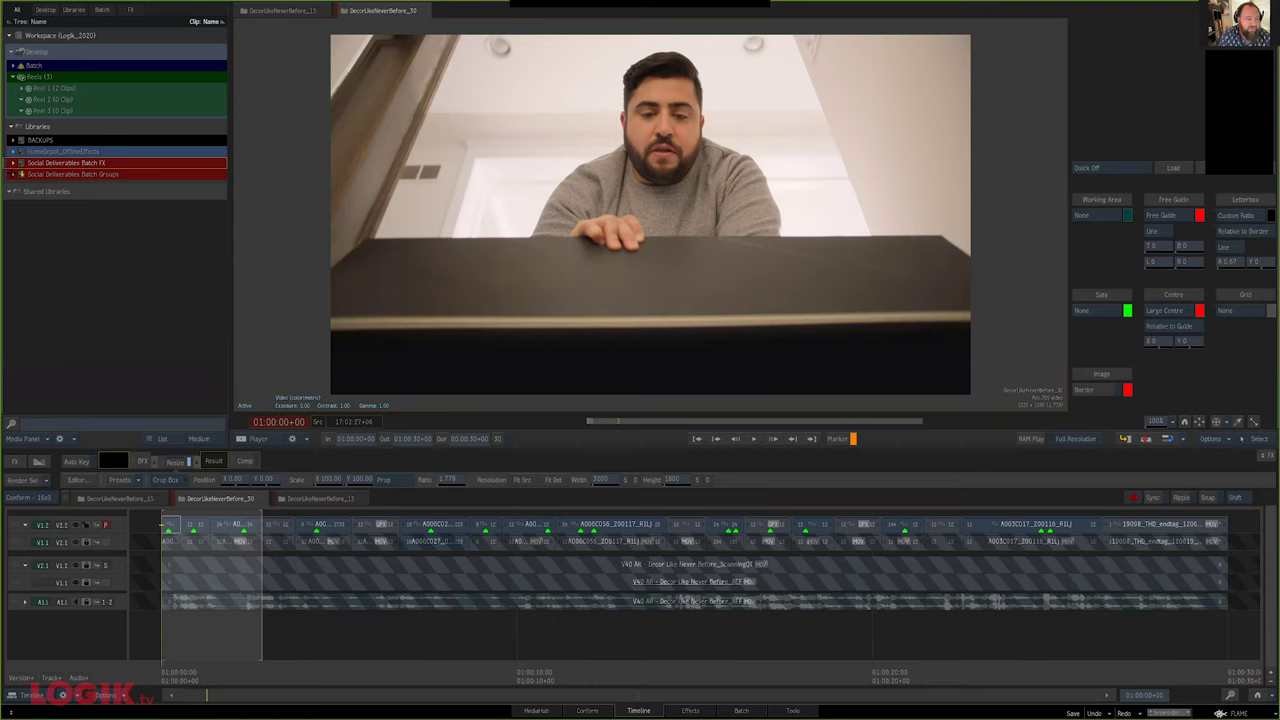
{"action": "left_click", "coordinate": [106, 174]}
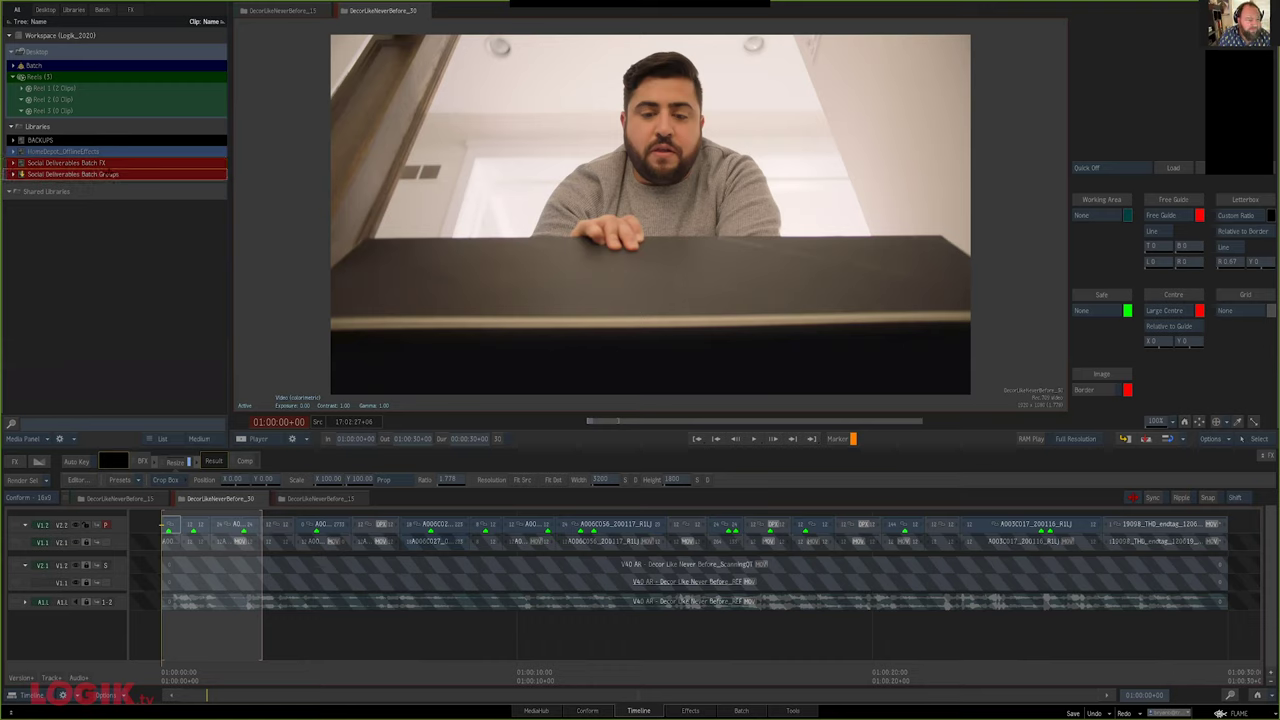
{"action": "key", "text": "Right"}
{"action": "left_click", "coordinate": [21, 186]}
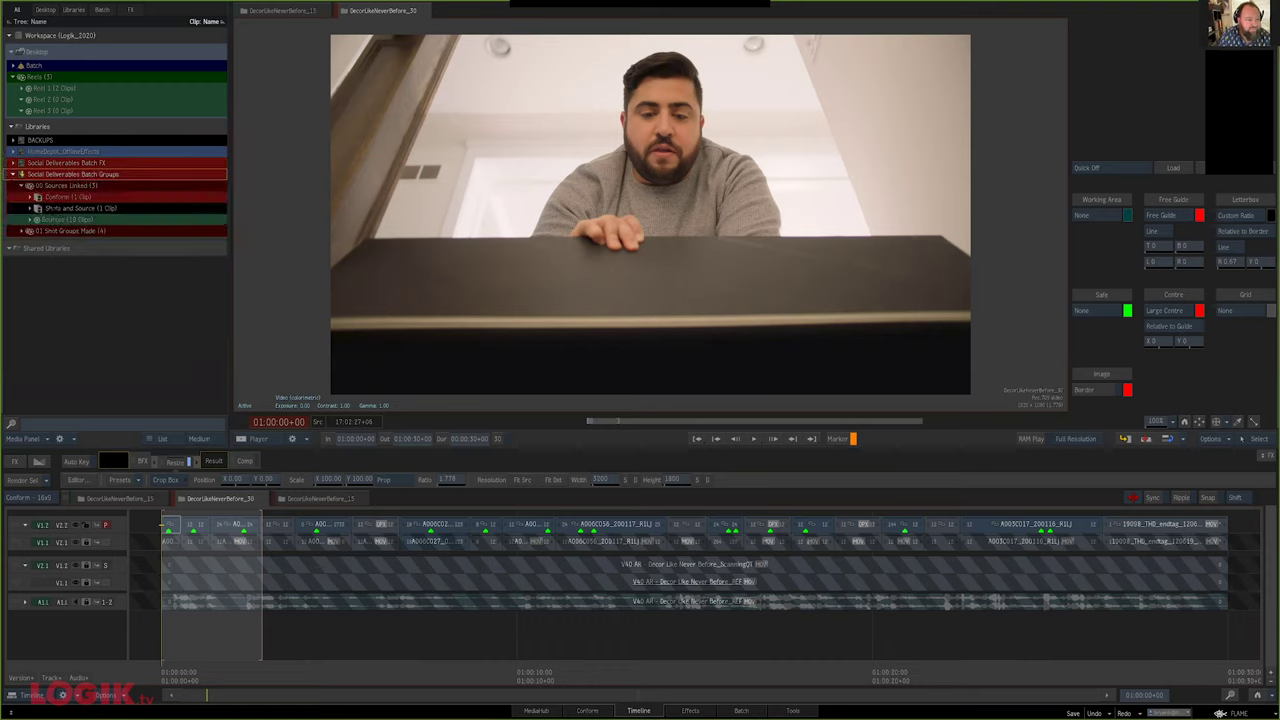
Open the V40 AR - Decor Like Never Before_REF sequence from the Conform folder and select its first shot segment
{"action": "left_click", "coordinate": [30, 197]}
{"action": "right_click", "coordinate": [55, 208]}
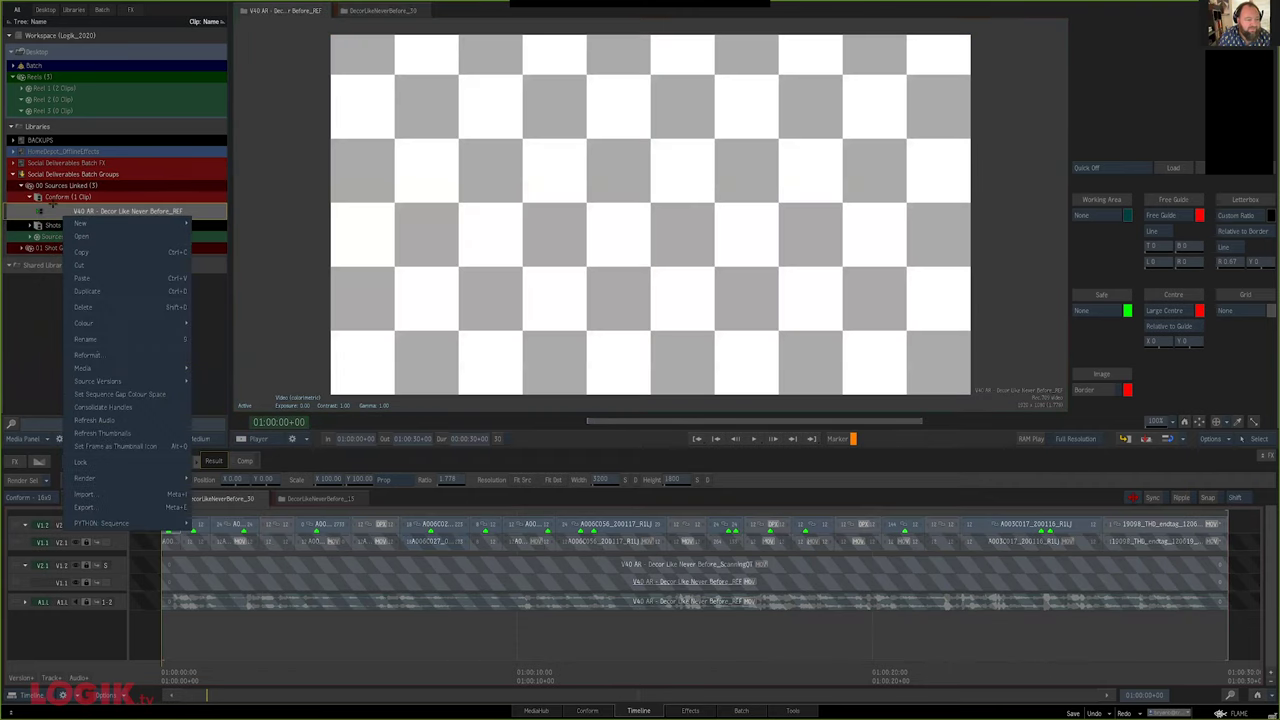
{"action": "left_click", "coordinate": [80, 236]}
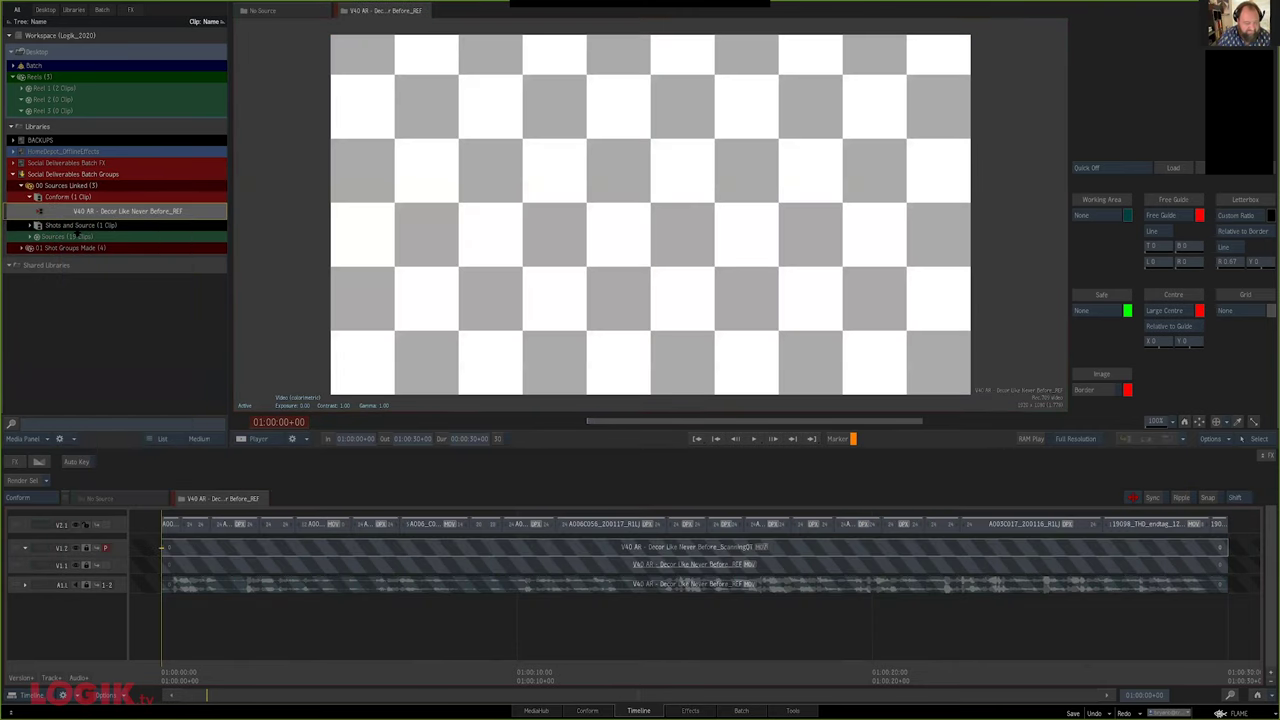
{"action": "left_click", "coordinate": [117, 527]}
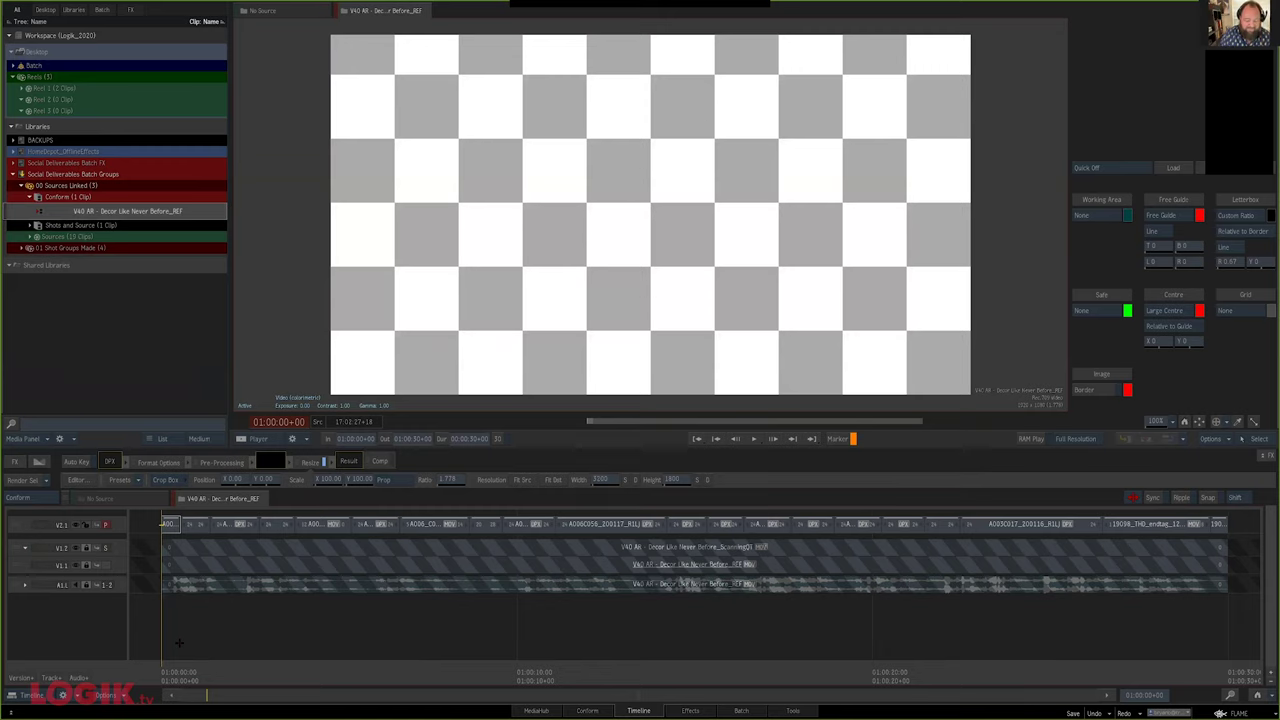
Copy the Conform folder from 01 - Link to RAW media done into 00 Sources Linked in the Social Deliverables Batch Groups library
{"action": "key", "text": "alt+1"}
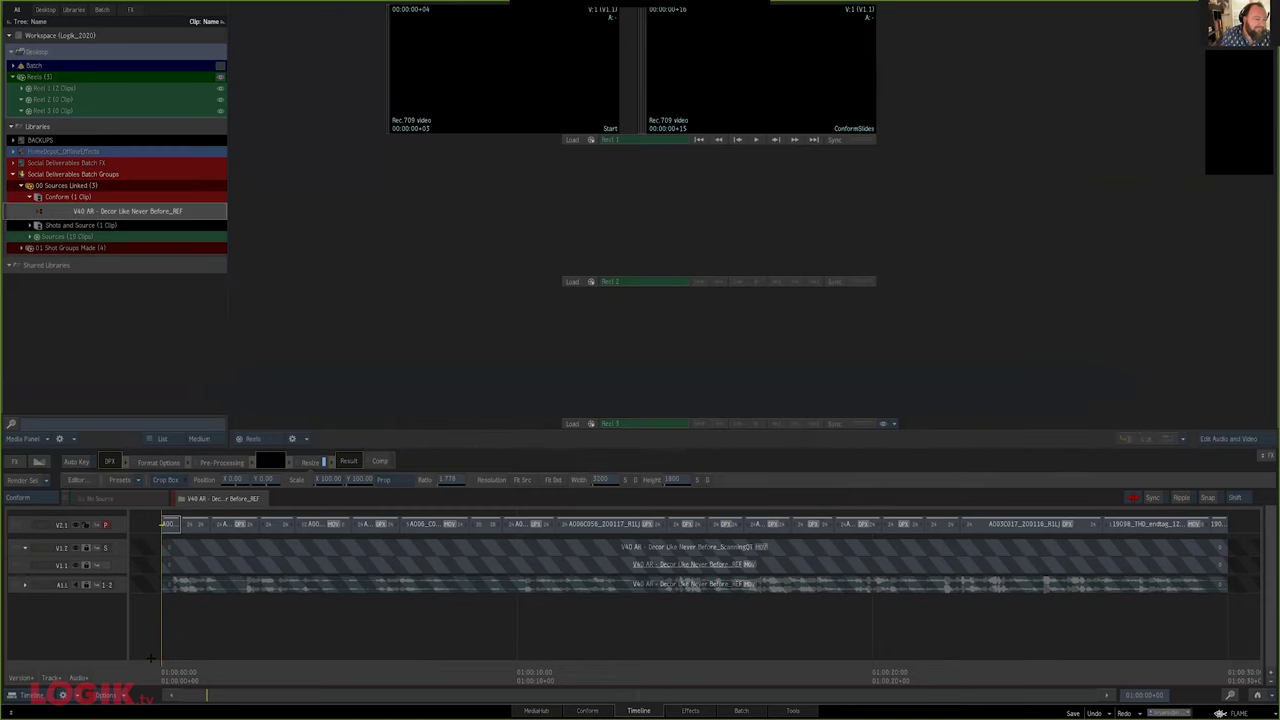
{"action": "left_click", "coordinate": [29, 185]}
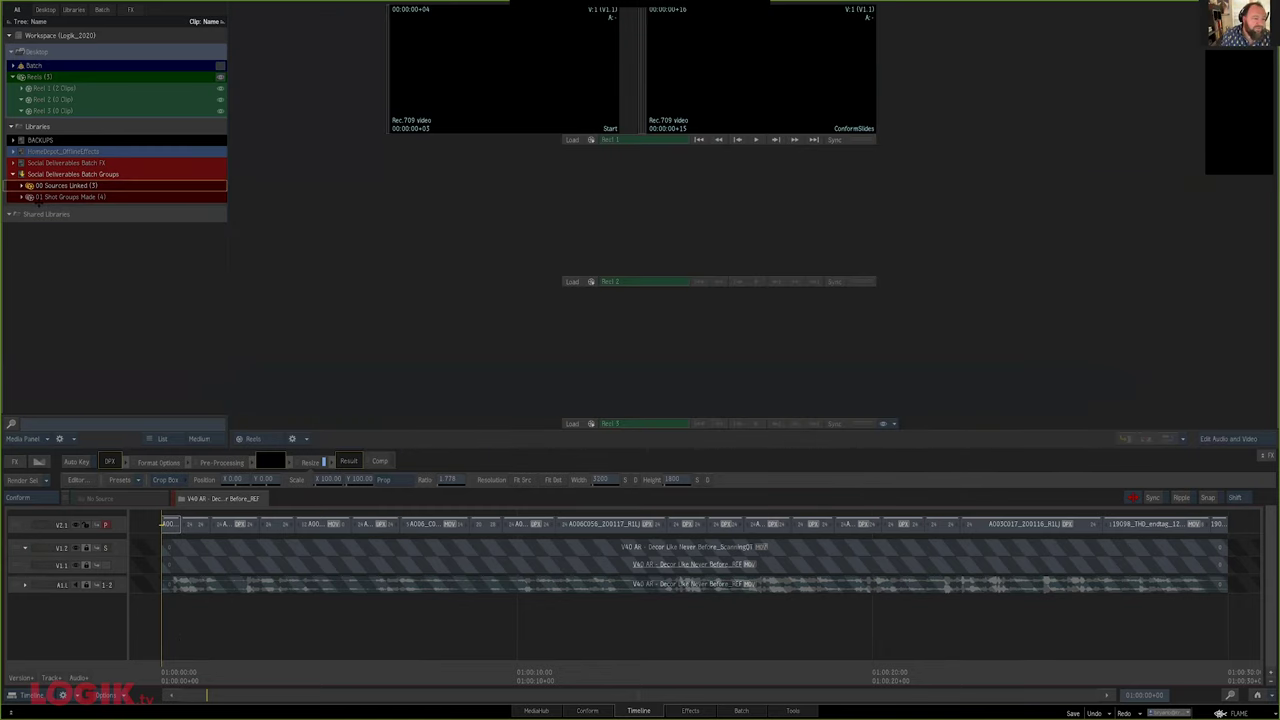
{"action": "left_click", "coordinate": [13, 163]}
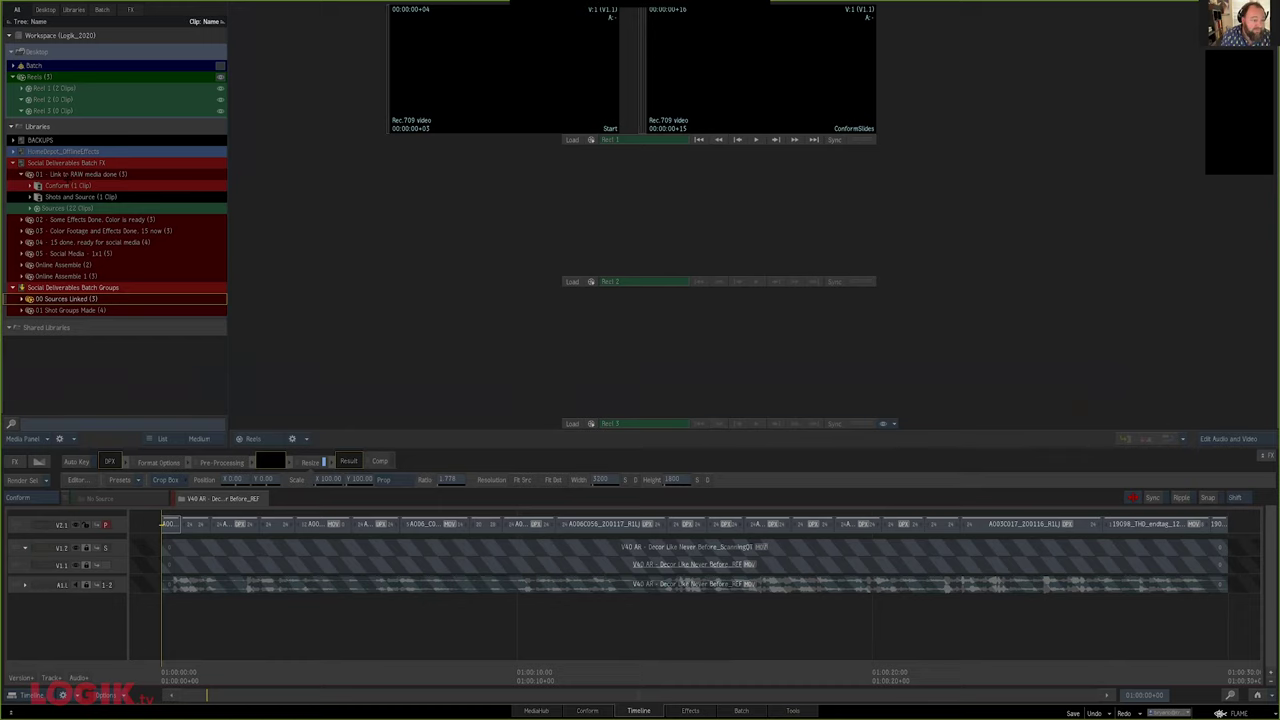
{"action": "left_click_drag", "start_coordinate": [55, 187], "coordinate": [76, 299]}
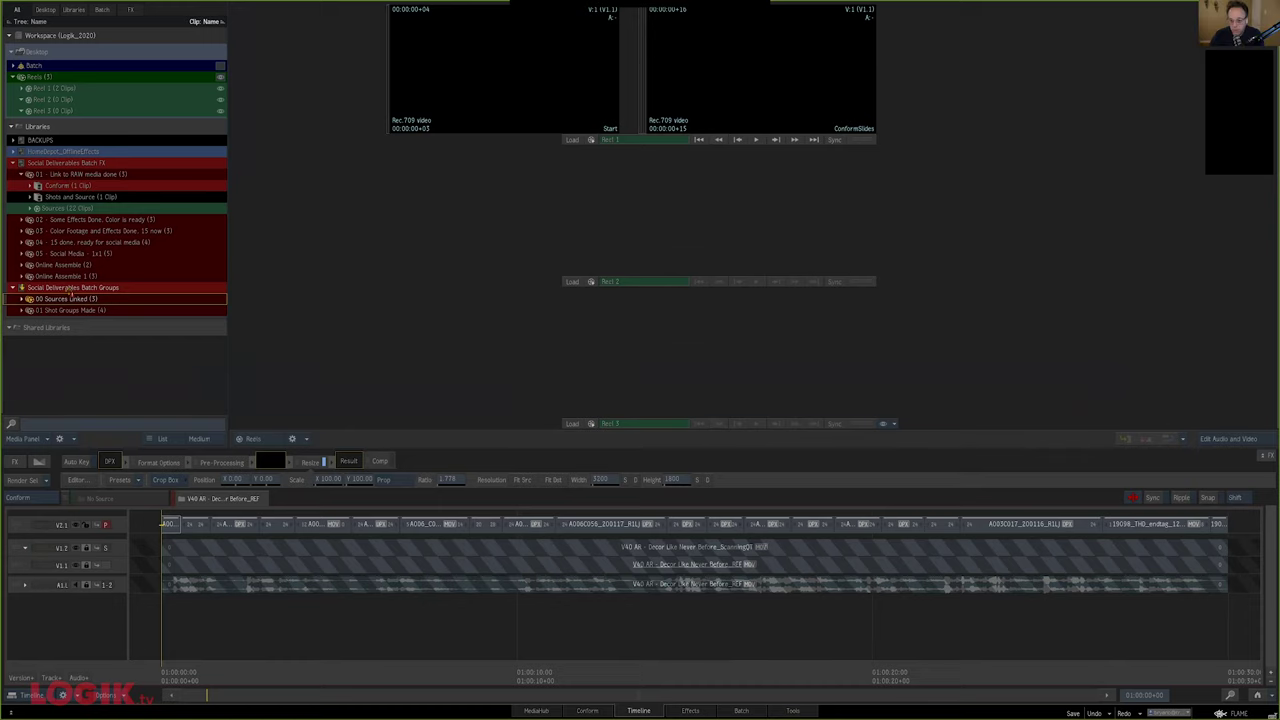
Expand the first Conform folder under 00 Sources Linked and inspect its V40 AR - Decor Like Never Before_REF sequence
{"action": "left_click", "coordinate": [79, 300]}
{"action": "left_click", "coordinate": [21, 299]}
{"action": "left_click", "coordinate": [30, 310]}
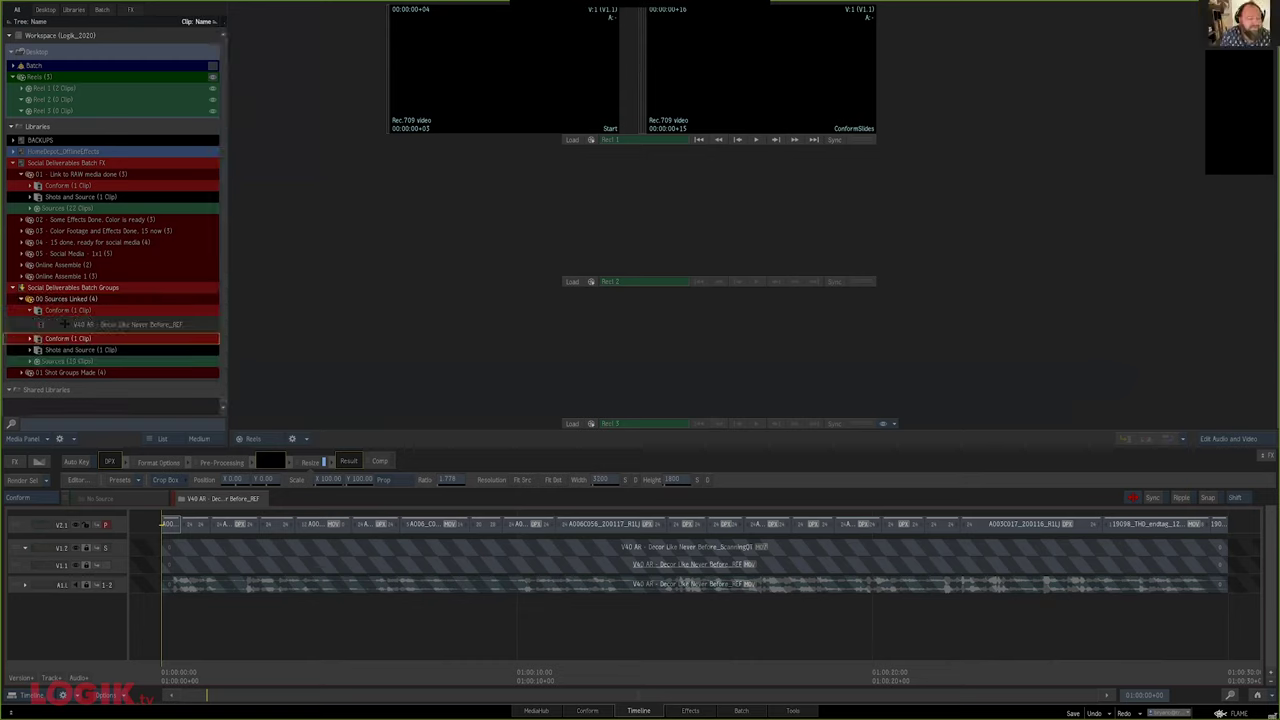
{"action": "left_click", "coordinate": [76, 326]}
{"action": "left_click", "coordinate": [267, 630]}
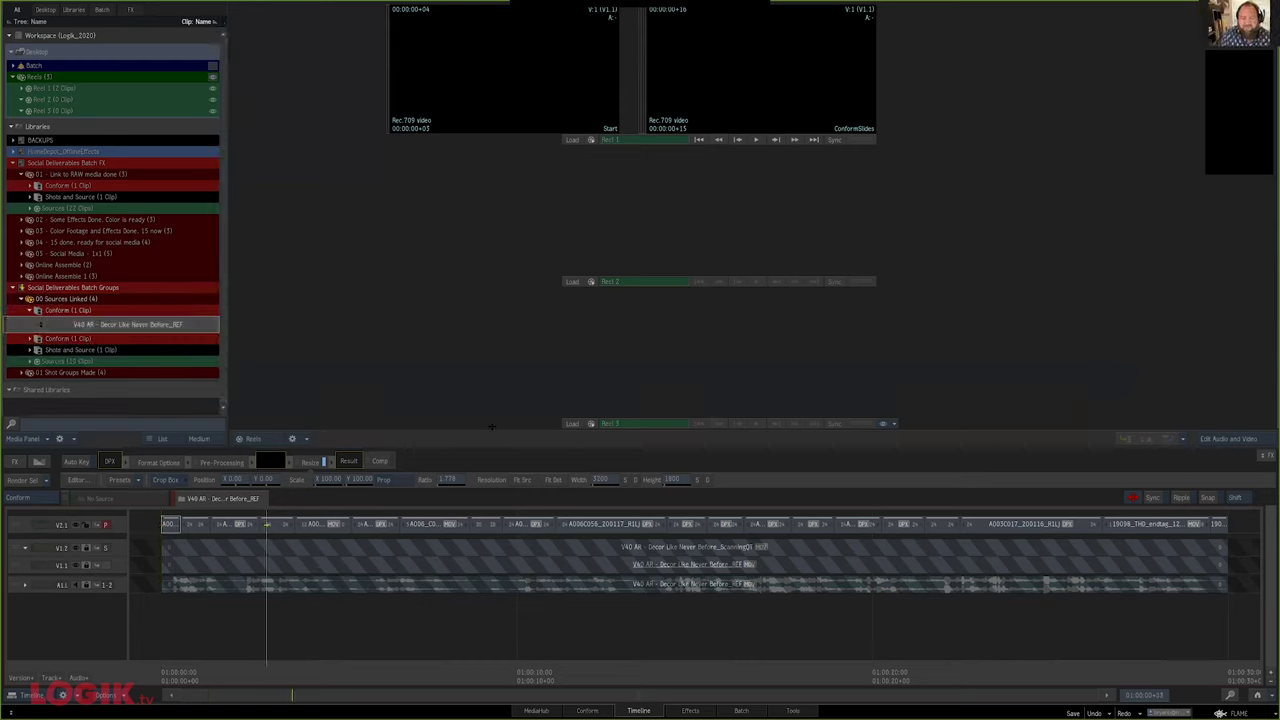
{"action": "key", "text": "Escape"}
{"action": "key", "text": "Home"}
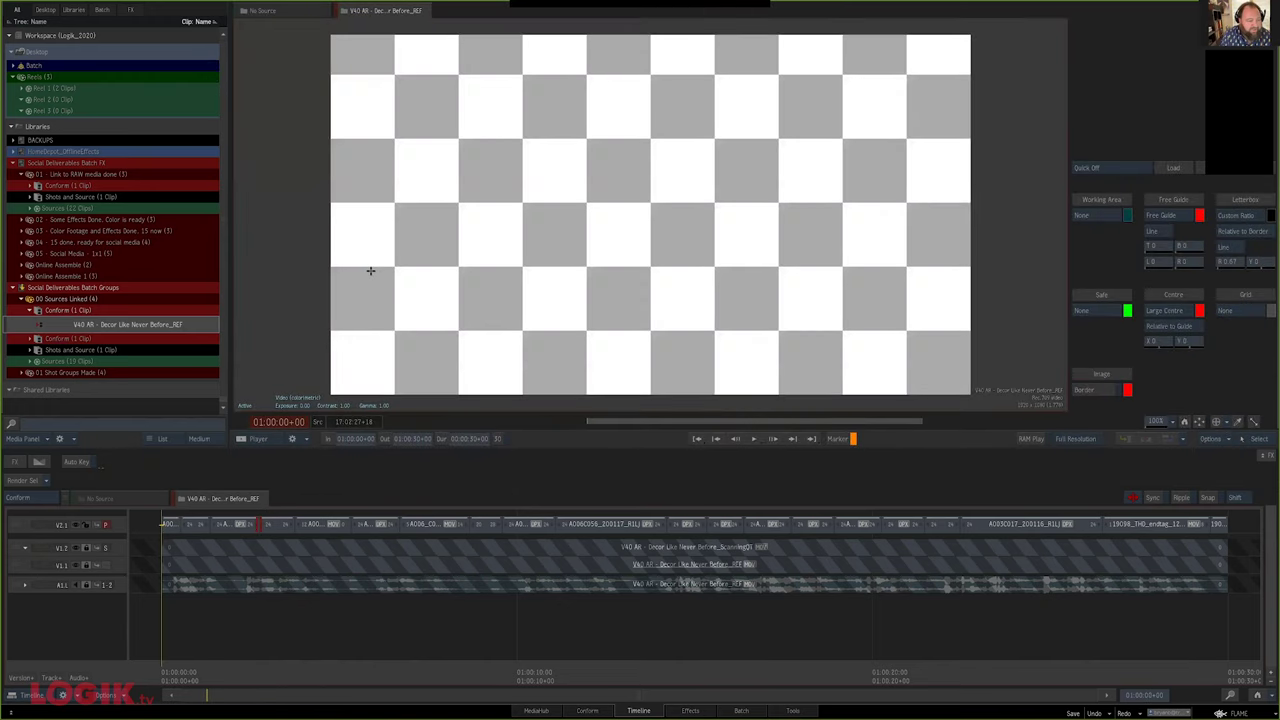
Remove the duplicate Conform folder from 00 Sources Linked and open the V40 AR - Decor Like Never Before_REF sequence from the remaining one
{"action": "left_click_drag", "start_coordinate": [370, 270], "coordinate": [40, 345]}
{"action": "double_click", "coordinate": [53, 355]}
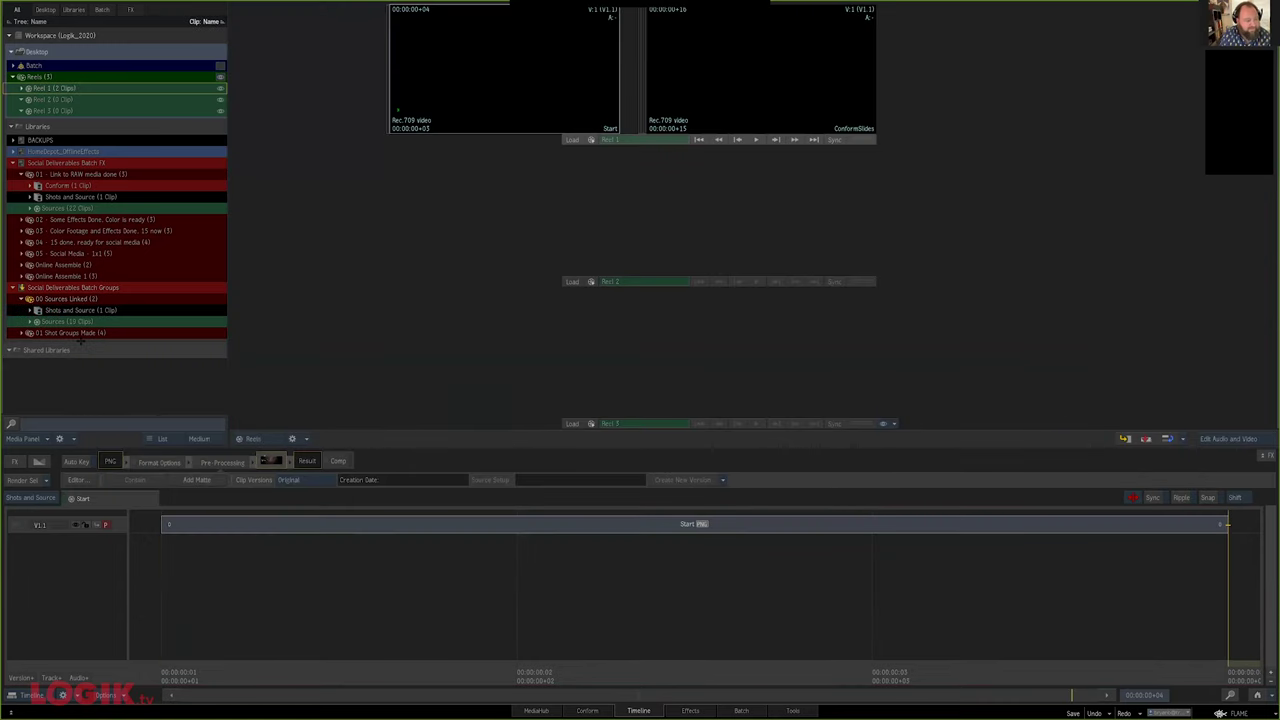
{"action": "key", "text": "ctrl+z"}
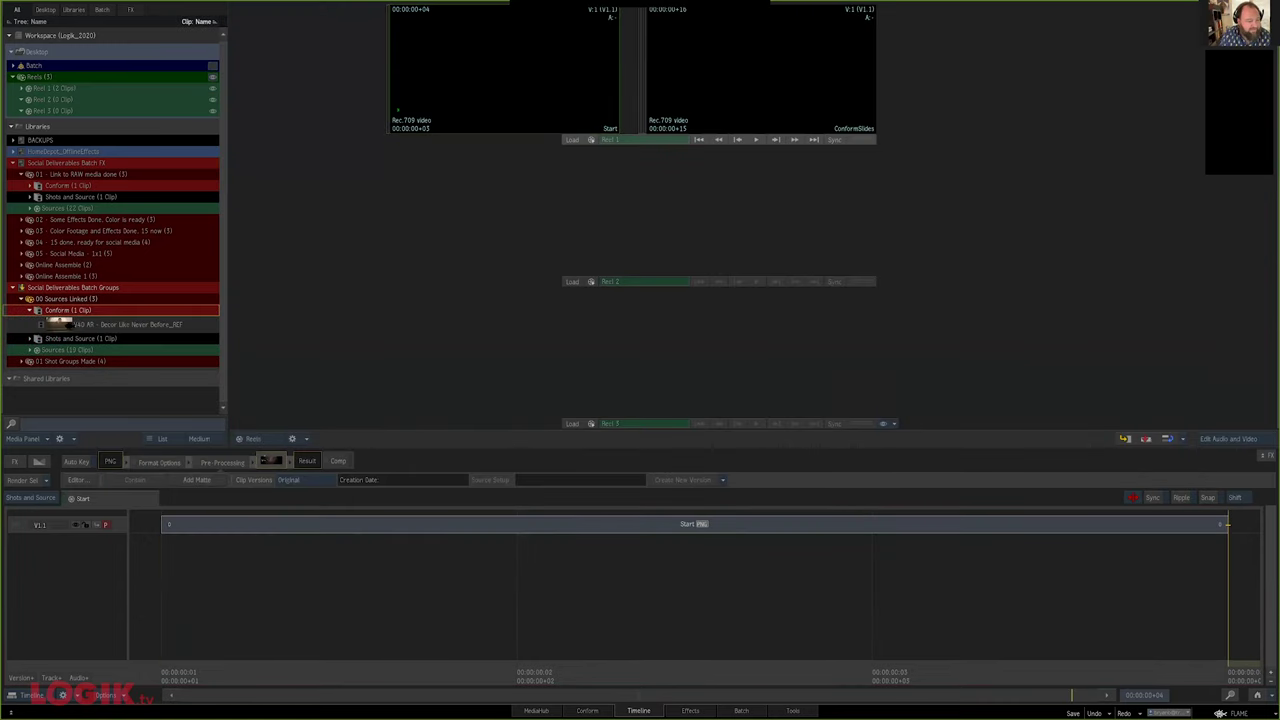
{"action": "right_click", "coordinate": [80, 329]}
{"action": "left_click", "coordinate": [90, 349]}
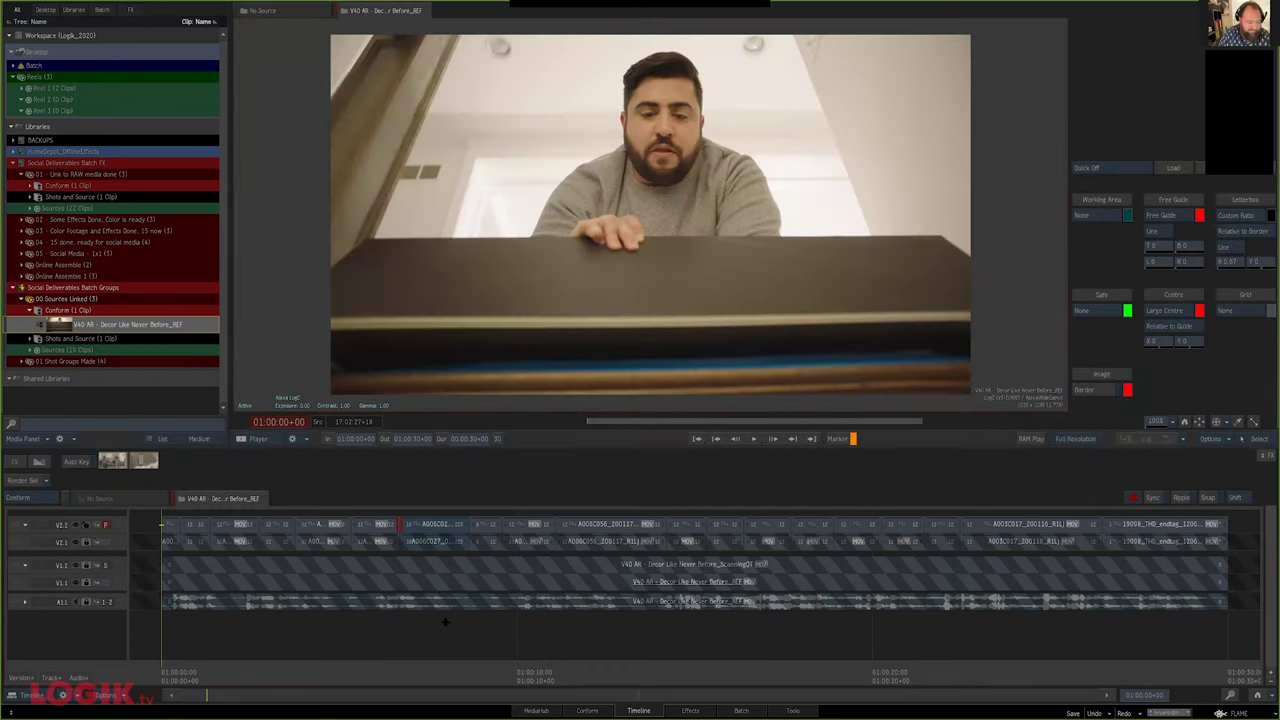
Replace all segments on track V2.2 with copies of the V2.1 segments and select the whole V2.2 row
{"action": "key", "text": "ctrl+a"}
{"action": "right_click", "coordinate": [168, 524]}
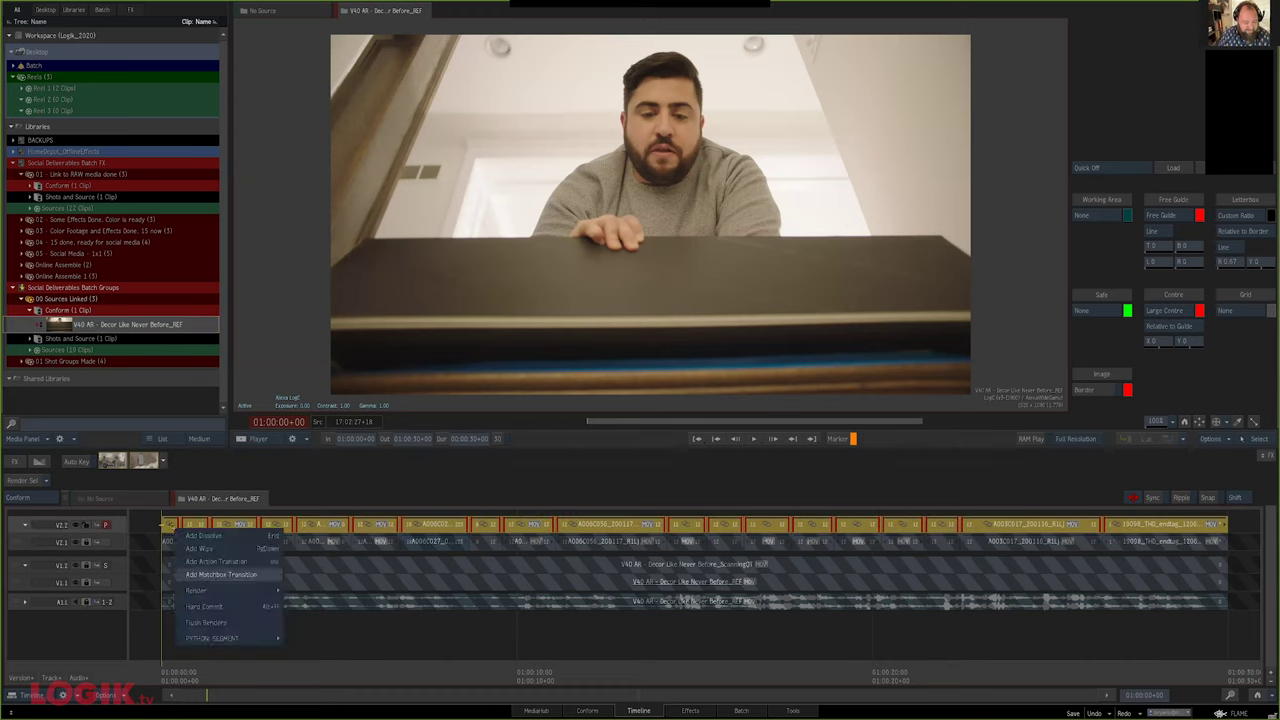
{"action": "left_click", "coordinate": [229, 606]}
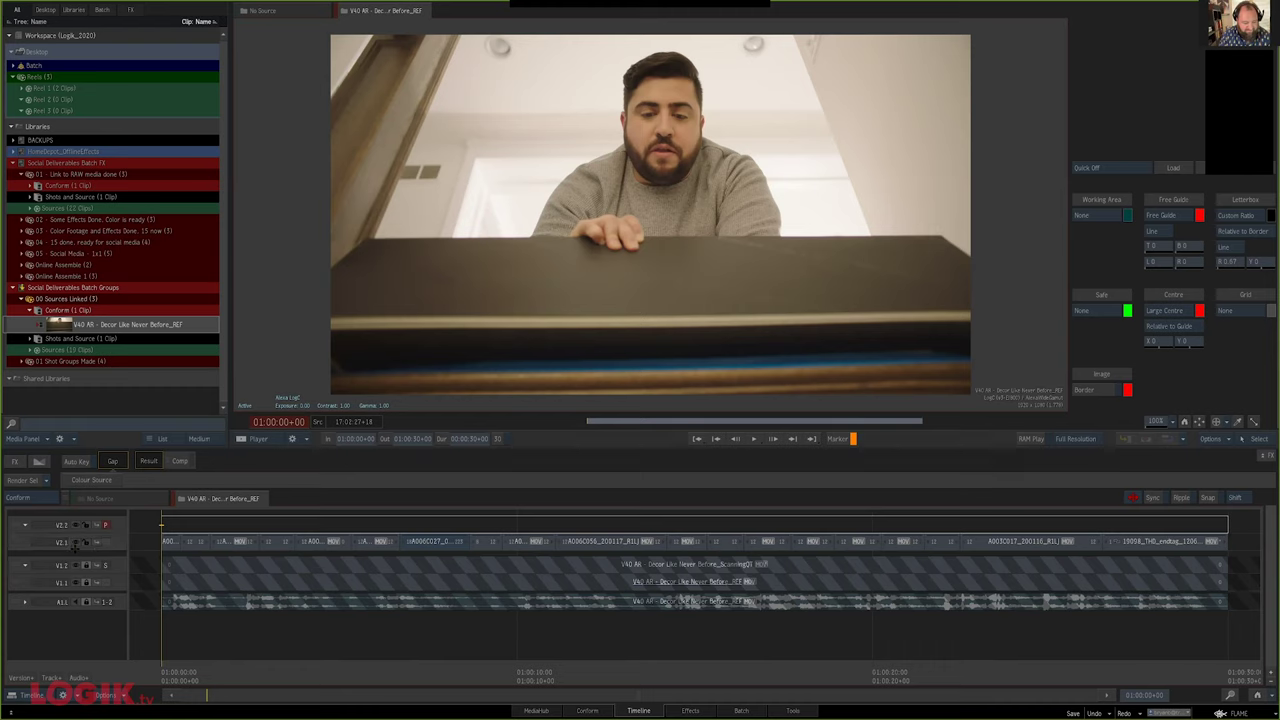
{"action": "left_click", "coordinate": [75, 543]}
{"action": "left_click_drag", "start_coordinate": [171, 541], "coordinate": [170, 533]}
{"action": "key", "text": "ctrl+a"}
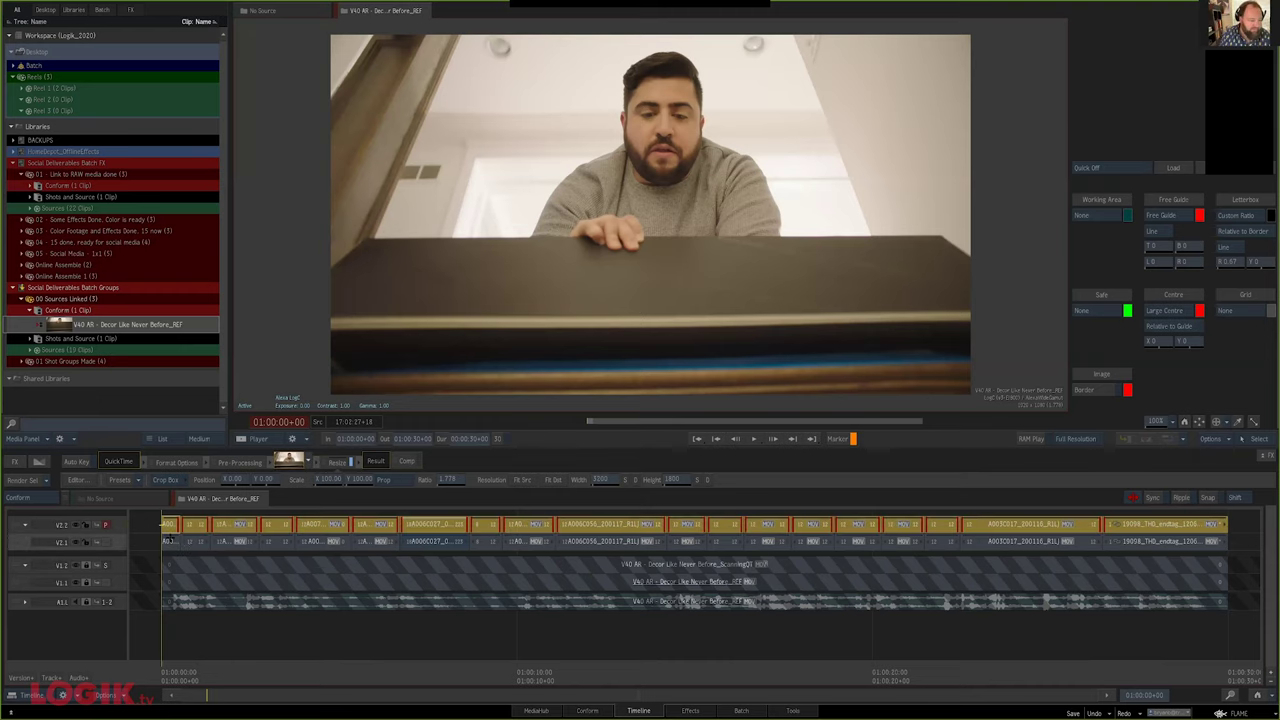
In the Conform view, rename the shots of all selected V2.2 segments with the pattern sh_<background segment>
{"action": "left_click", "coordinate": [587, 711]}
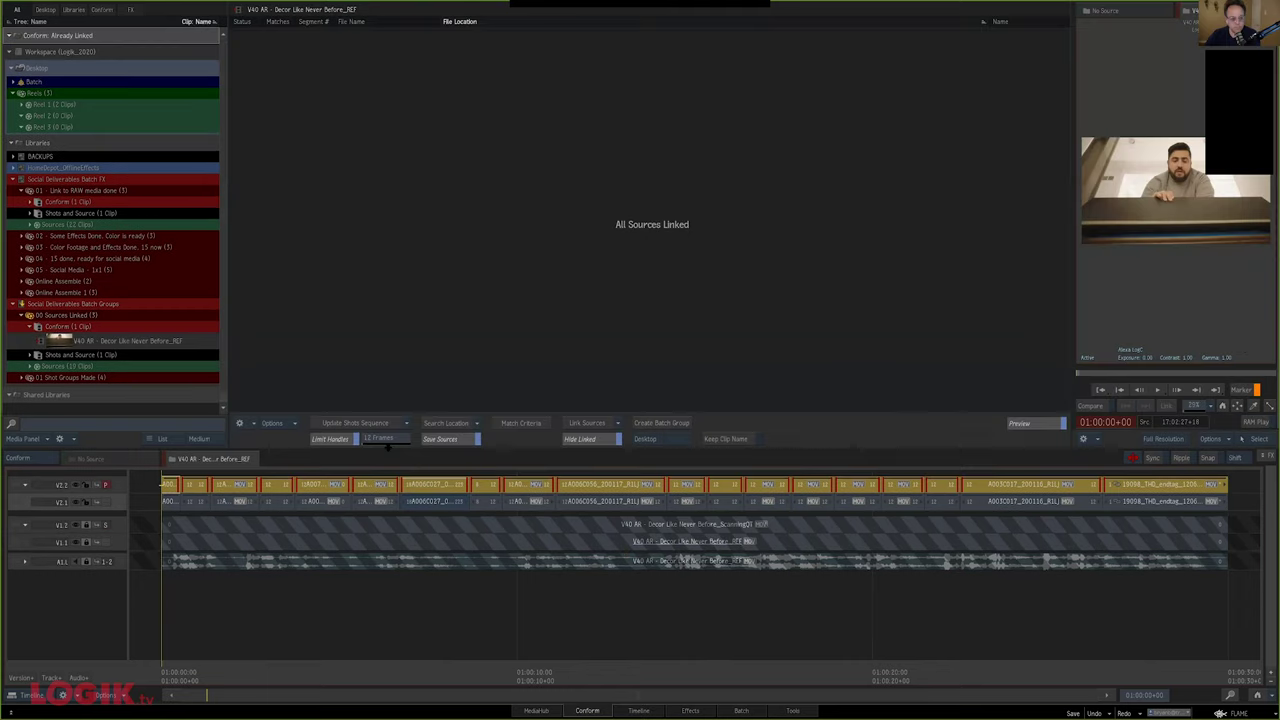
{"action": "left_click", "coordinate": [407, 423]}
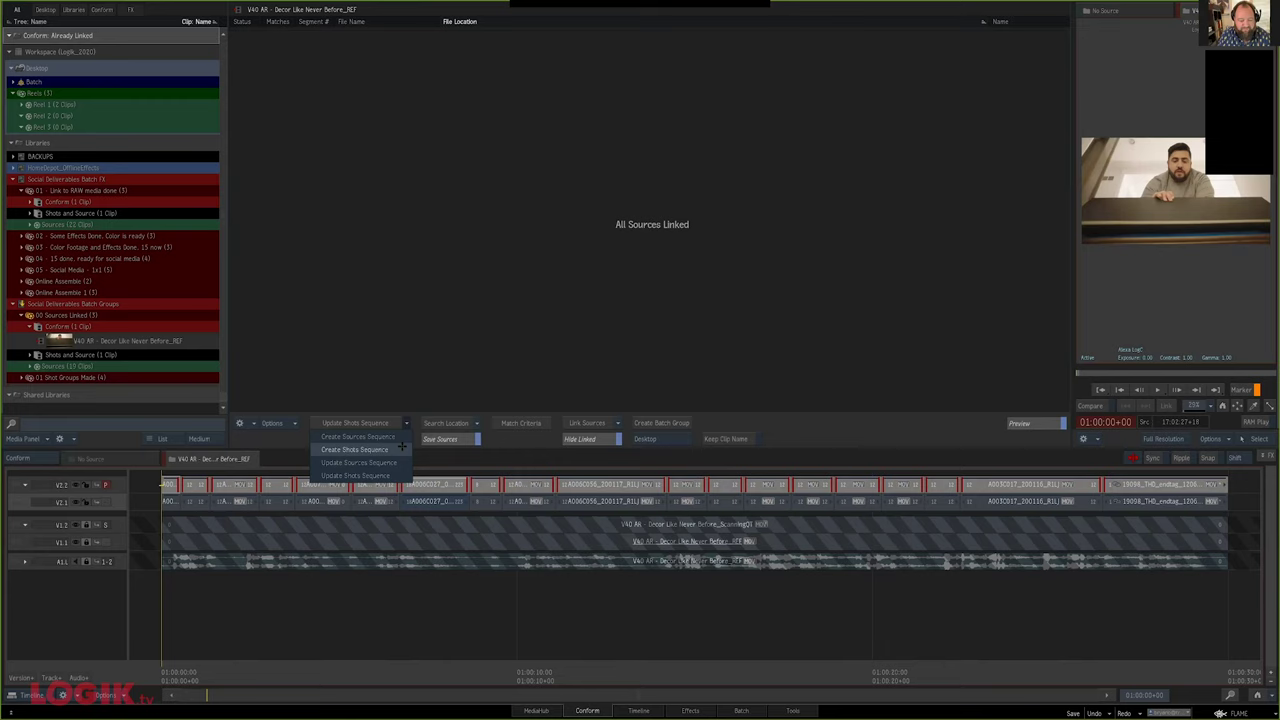
{"action": "left_click", "coordinate": [418, 421]}
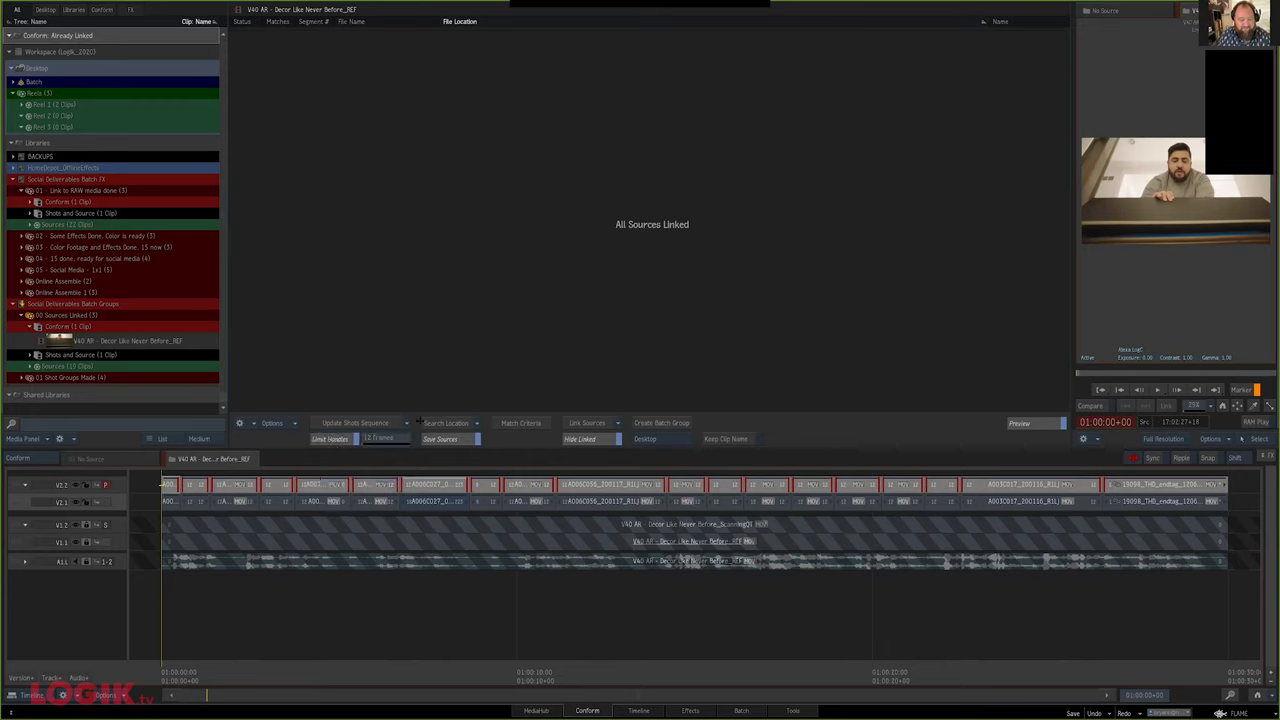
{"action": "right_click", "coordinate": [184, 487]}
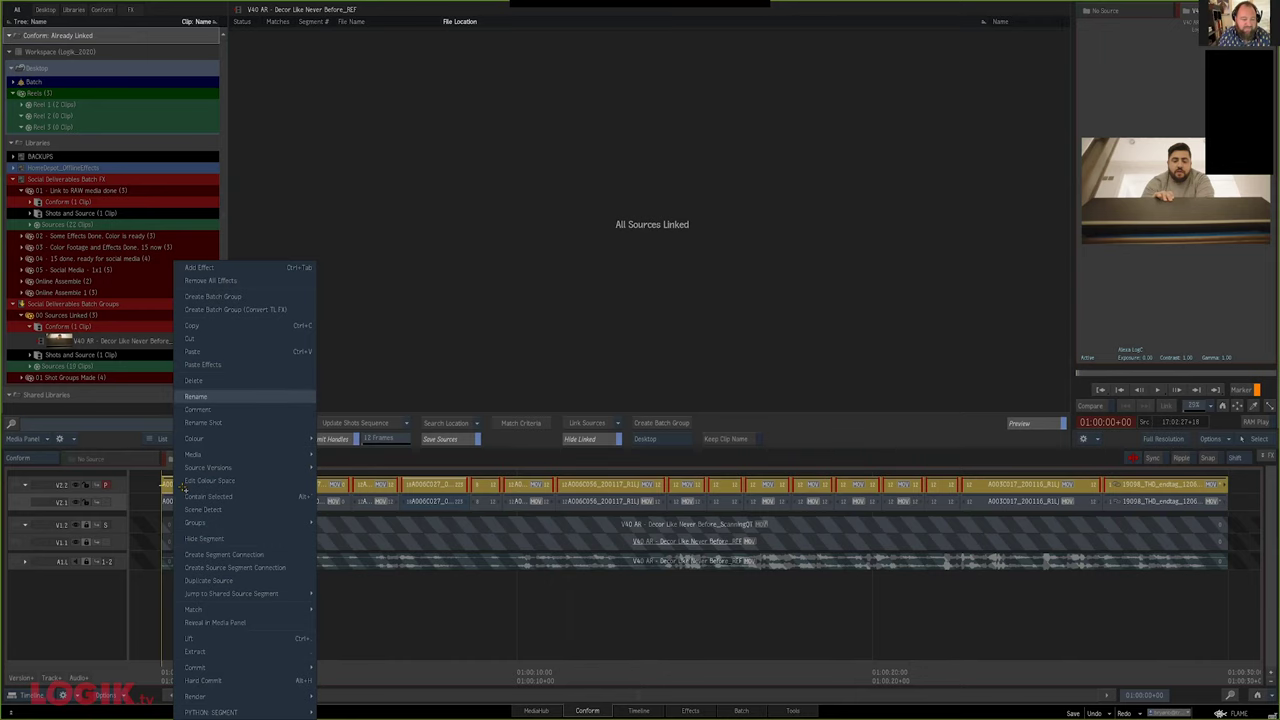
{"action": "left_click", "coordinate": [238, 421]}
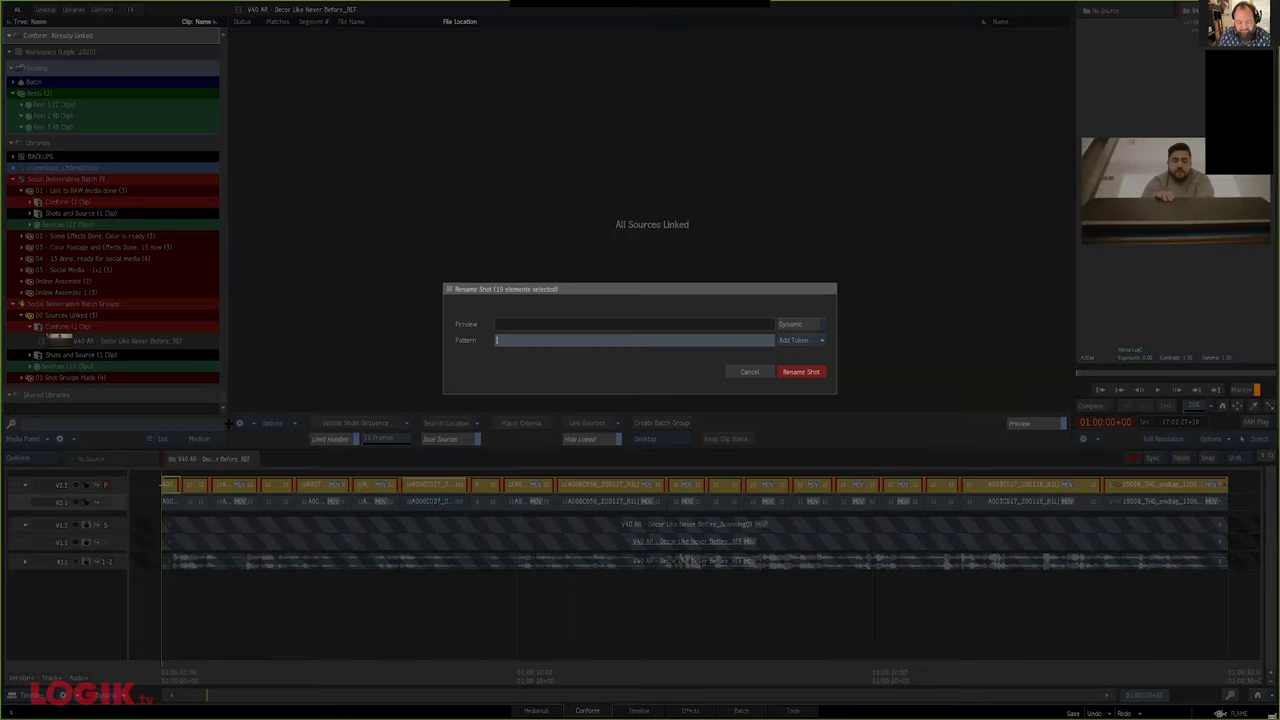
{"action": "type", "text": "sh_"}
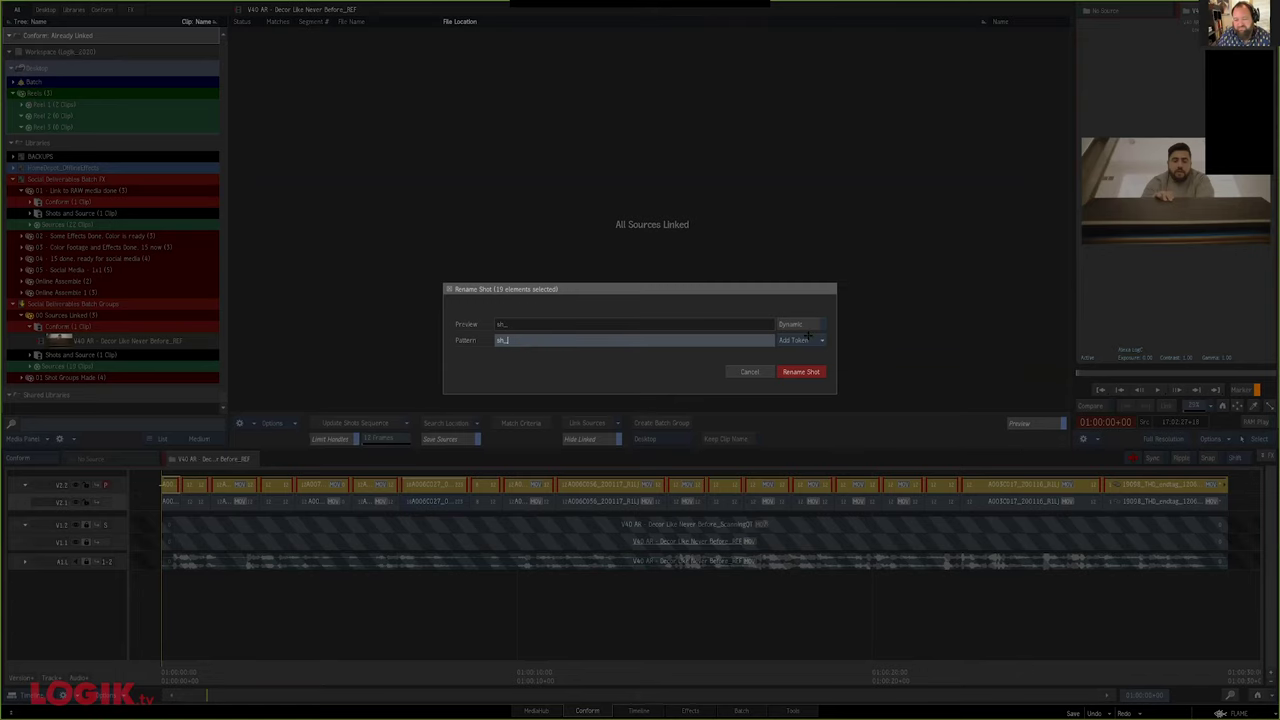
{"action": "left_click", "coordinate": [805, 340]}
{"action": "left_click", "coordinate": [806, 328]}
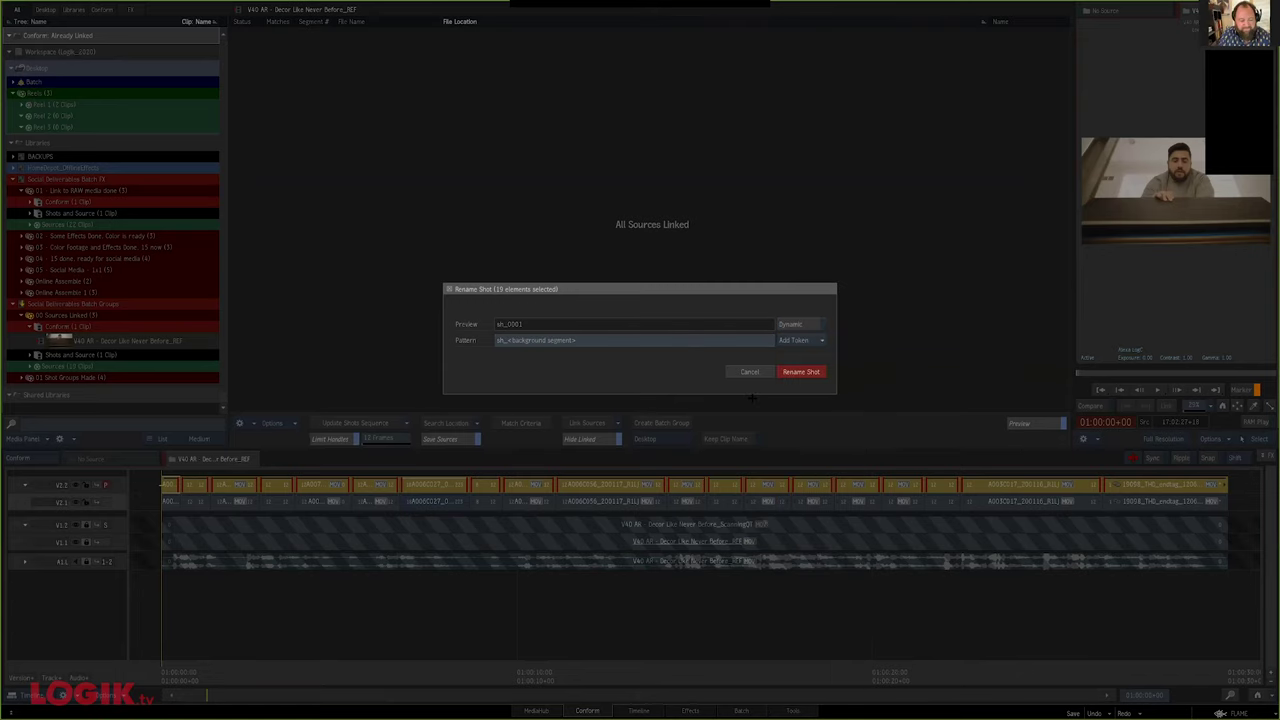
{"action": "key", "text": "Return"}
Check the shot names on the first segments, try creating a Shots Sequence from the current selection, and undo it
{"action": "mouse_move", "coordinate": [172, 485]}
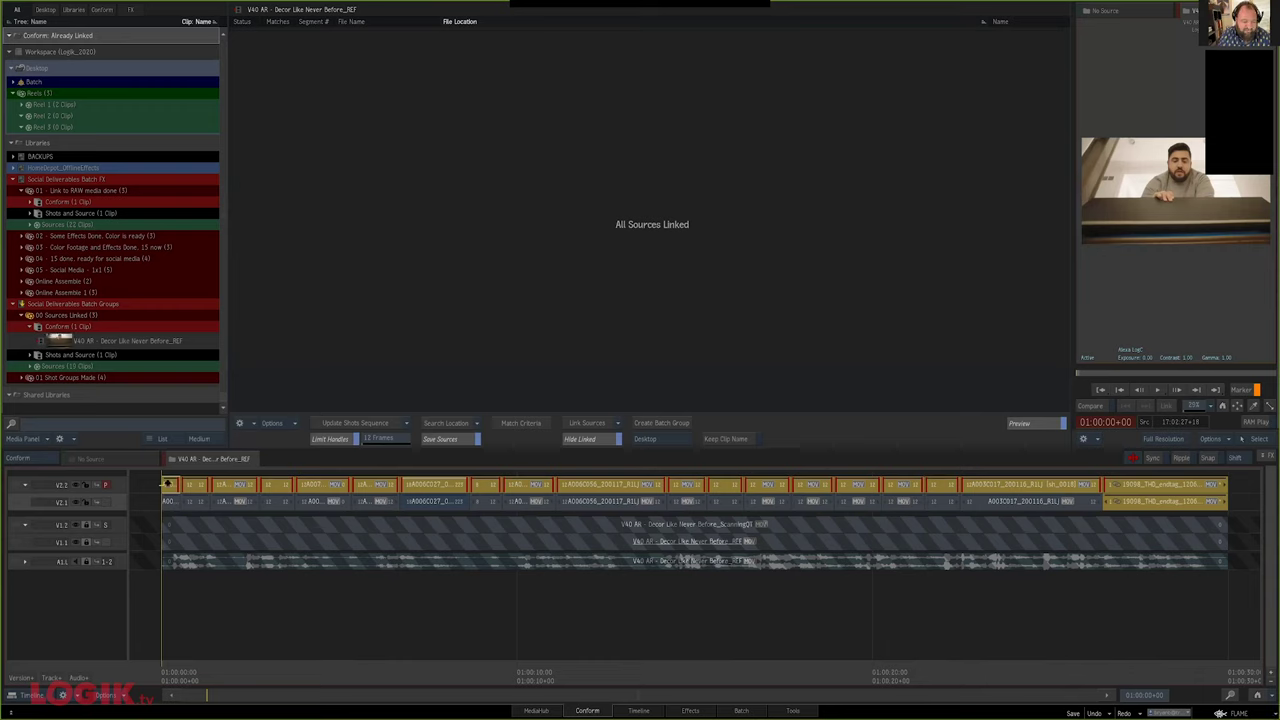
{"action": "left_click_drag", "start_coordinate": [168, 483], "coordinate": [243, 645]}
{"action": "mouse_move", "coordinate": [252, 484]}
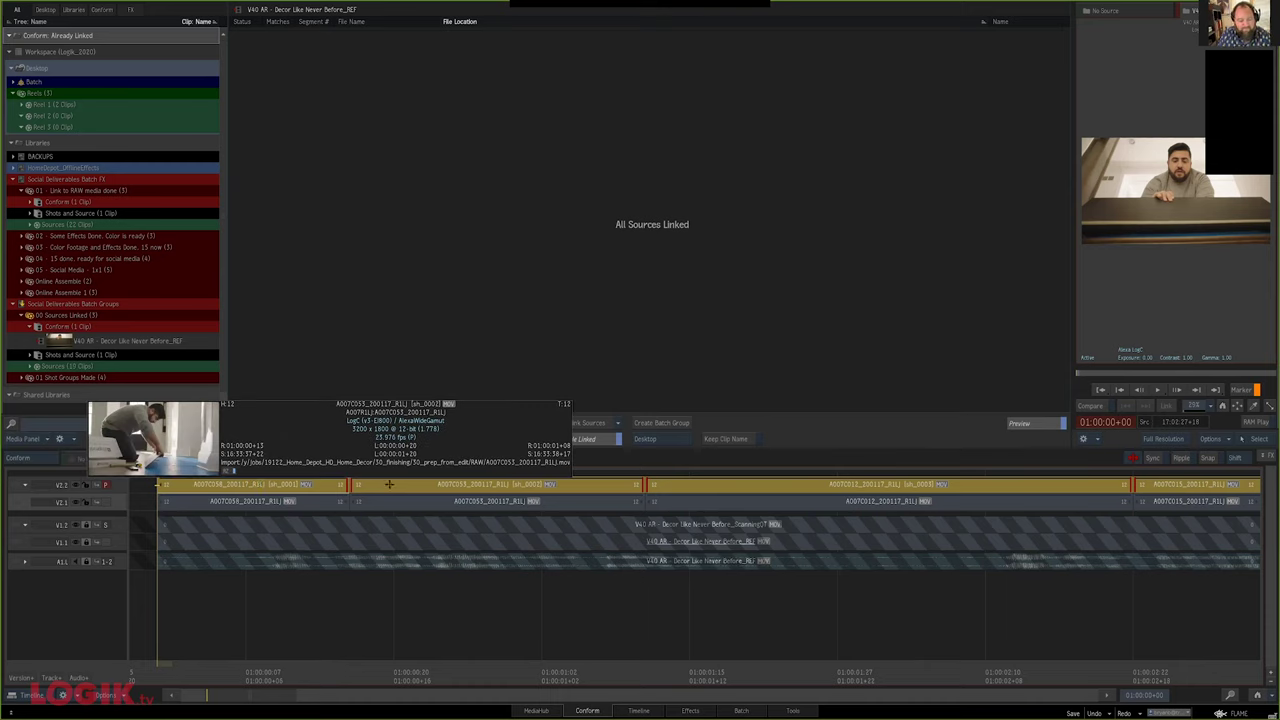
{"action": "scroll", "coordinate": [388, 484], "scroll_direction": "down", "scroll_amount": 5}
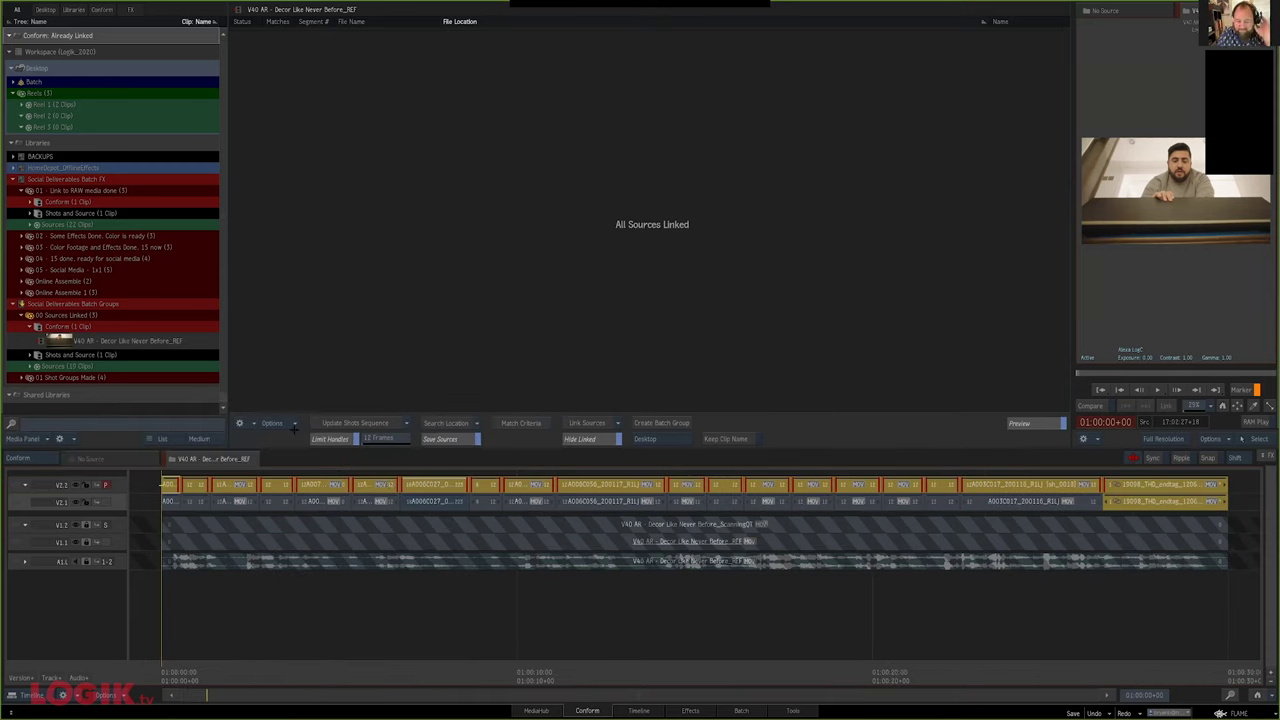
{"action": "left_click", "coordinate": [407, 422]}
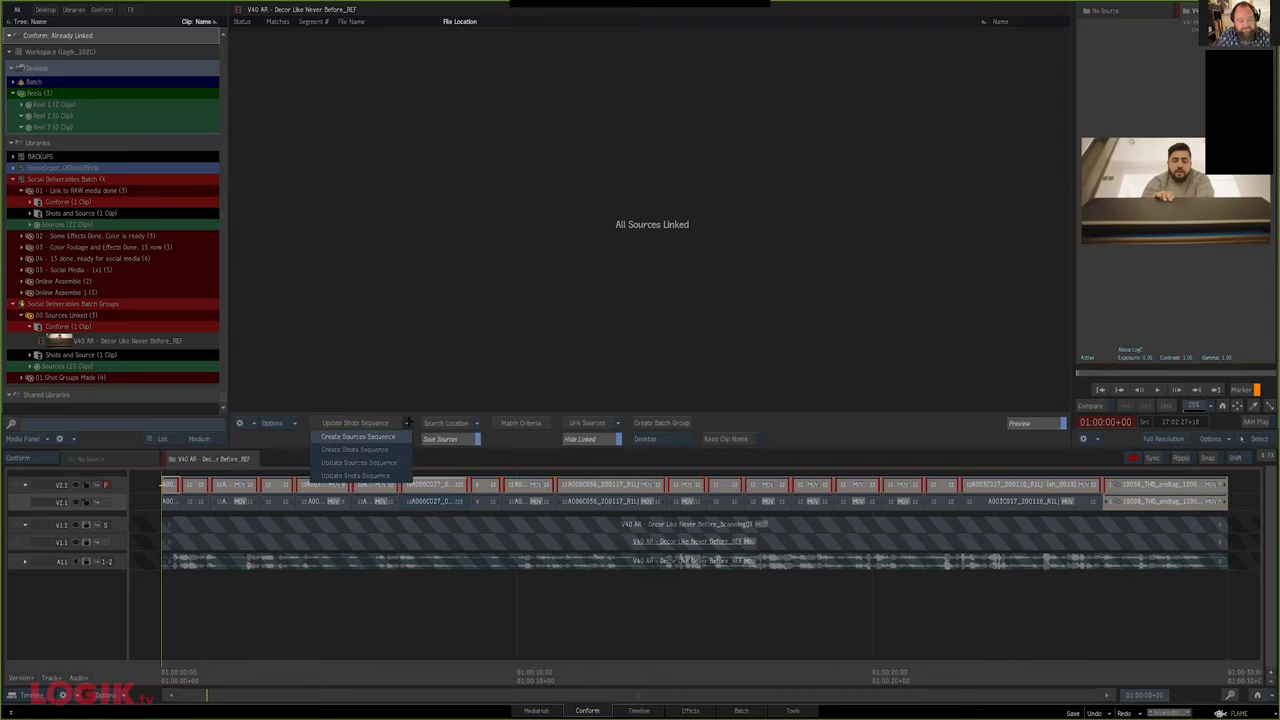
{"action": "left_click", "coordinate": [408, 422]}
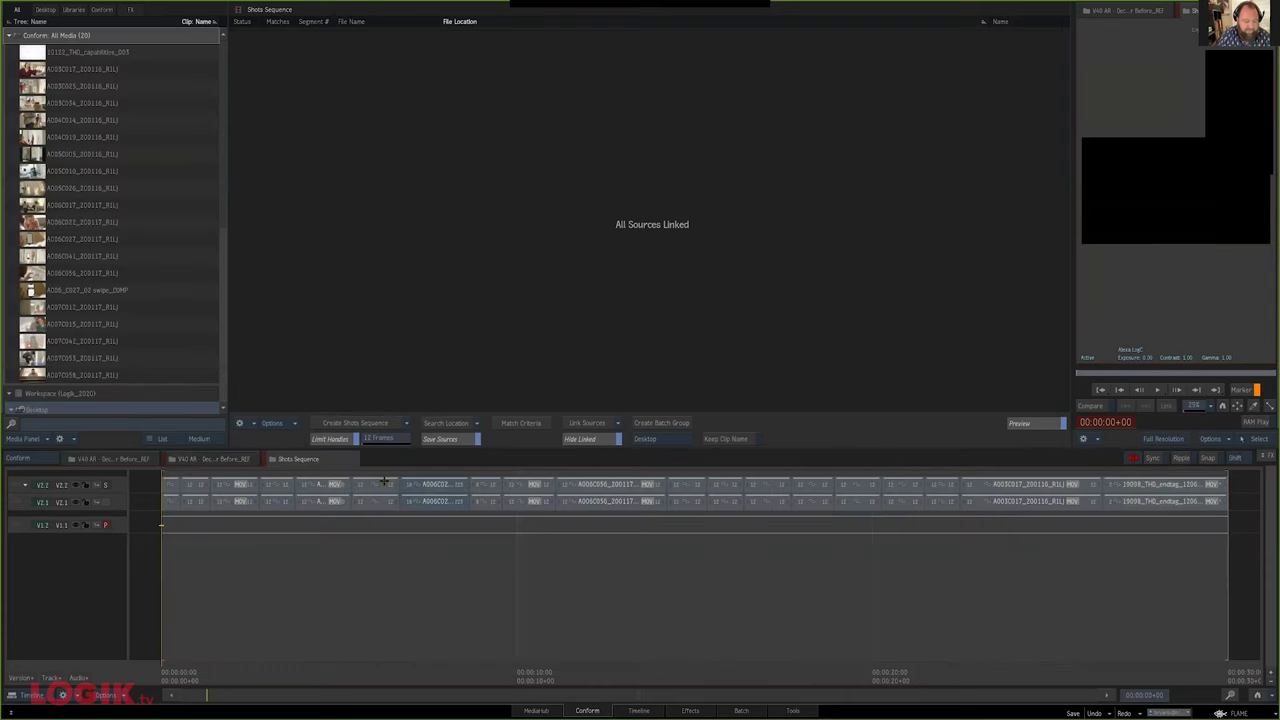
{"action": "left_click", "coordinate": [220, 456]}
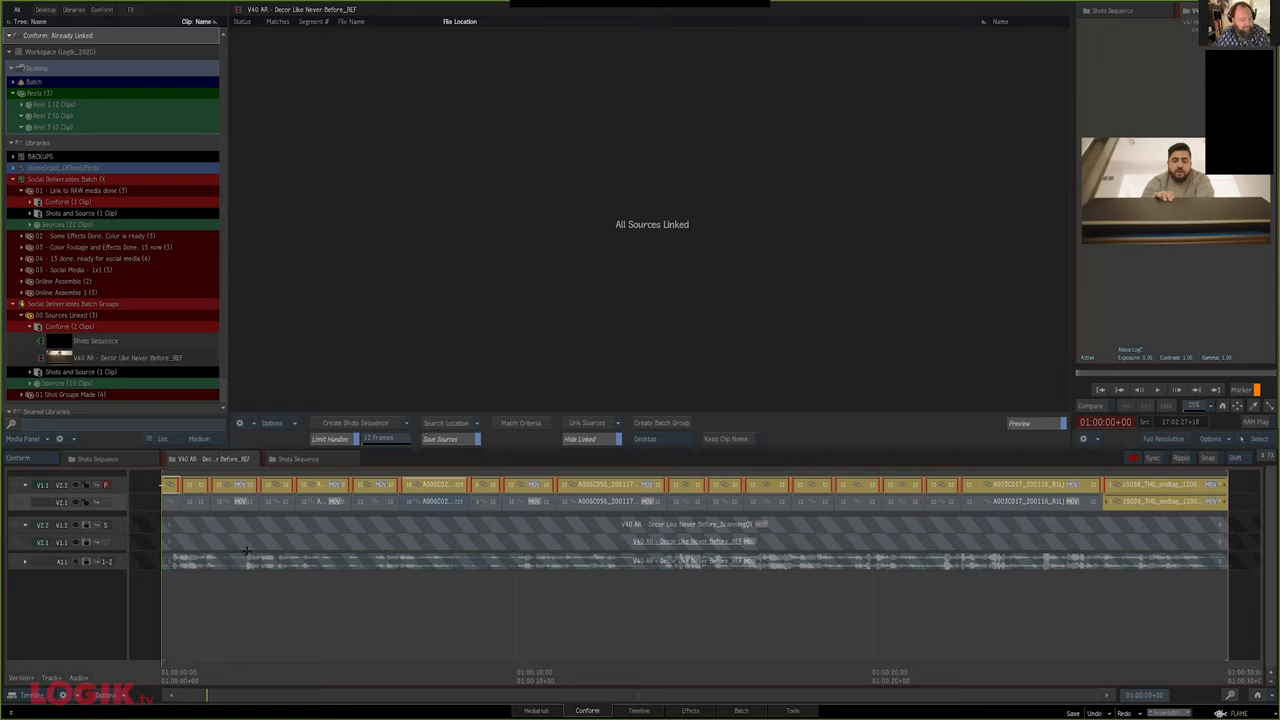
{"action": "key", "text": "ctrl+z"}
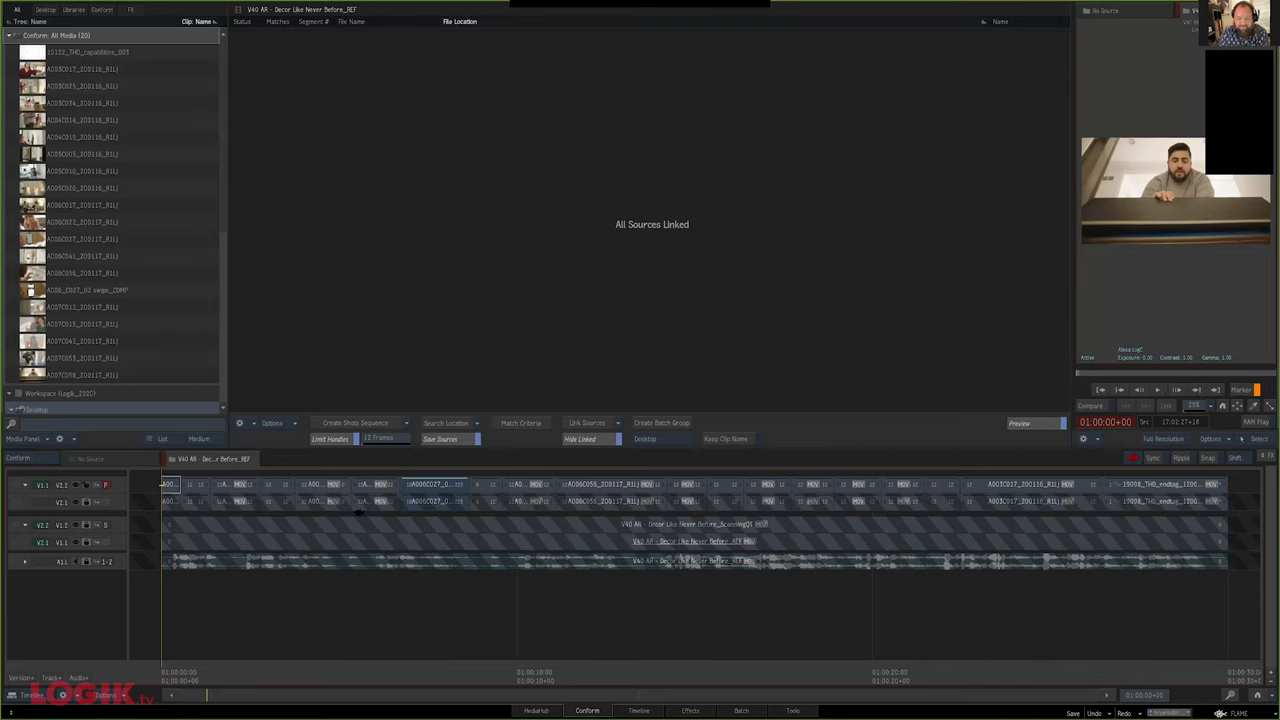
Create a single-track Shots Sequence from the V2.2 segments and return to the V40 AR - Decor Like Never Before_REF sequence
{"action": "key", "text": "ctrl+z"}
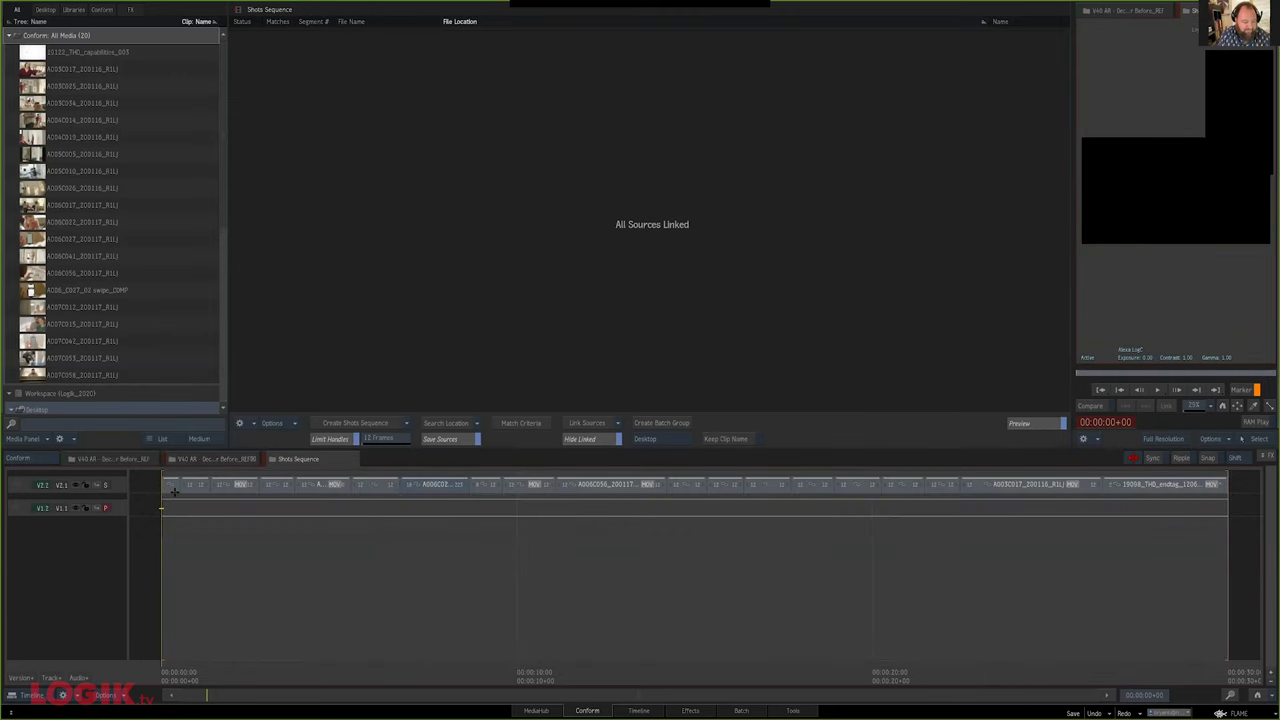
{"action": "left_click", "coordinate": [203, 458]}
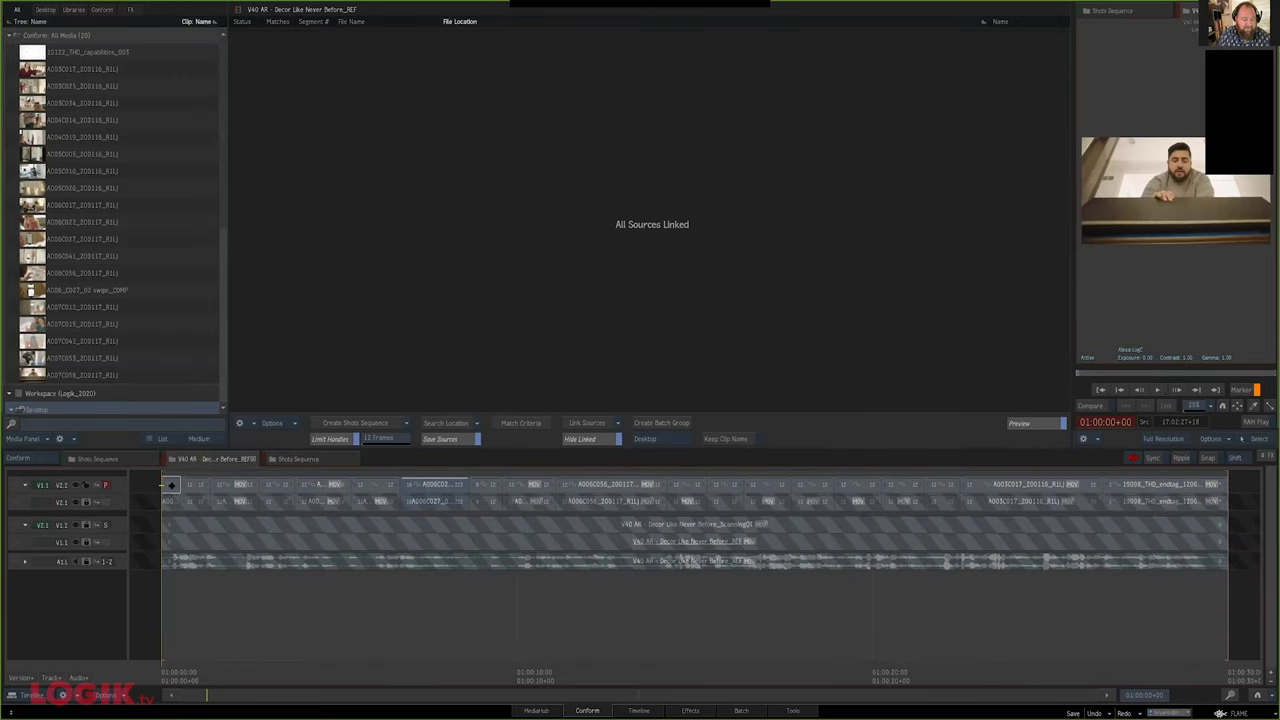
{"action": "left_click_drag", "start_coordinate": [171, 485], "coordinate": [260, 634]}
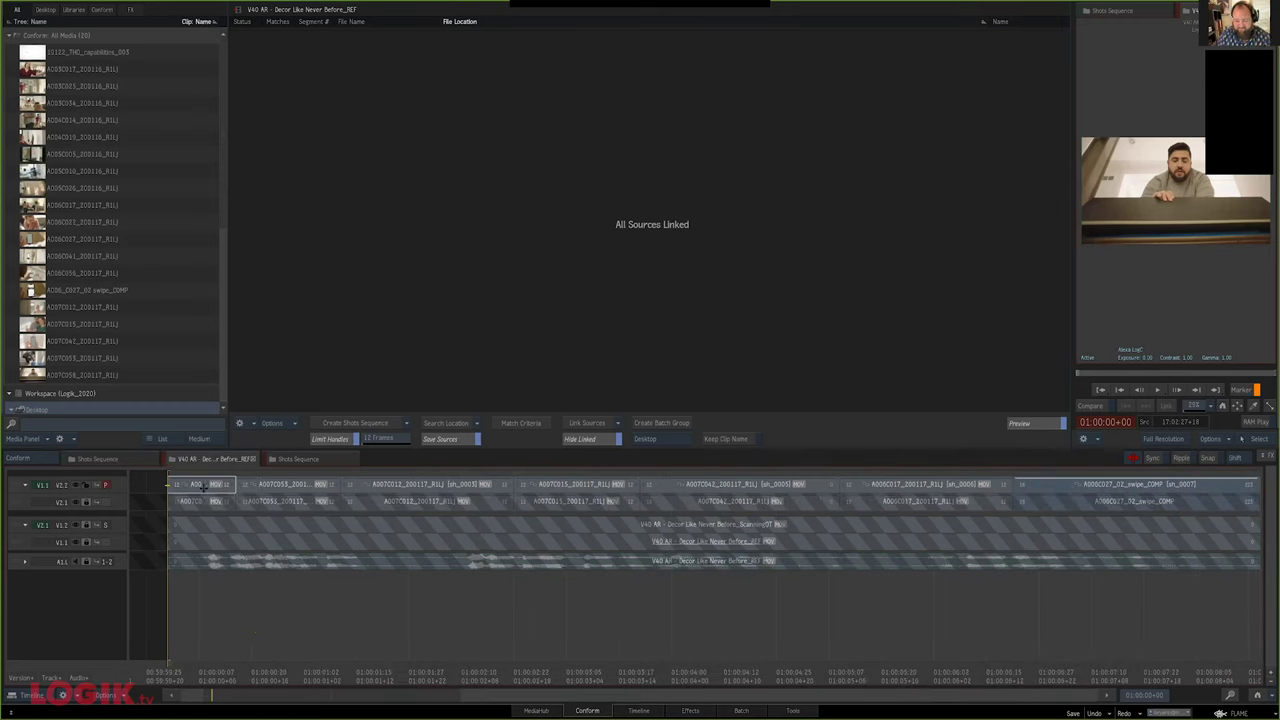
{"action": "key", "text": "h"}
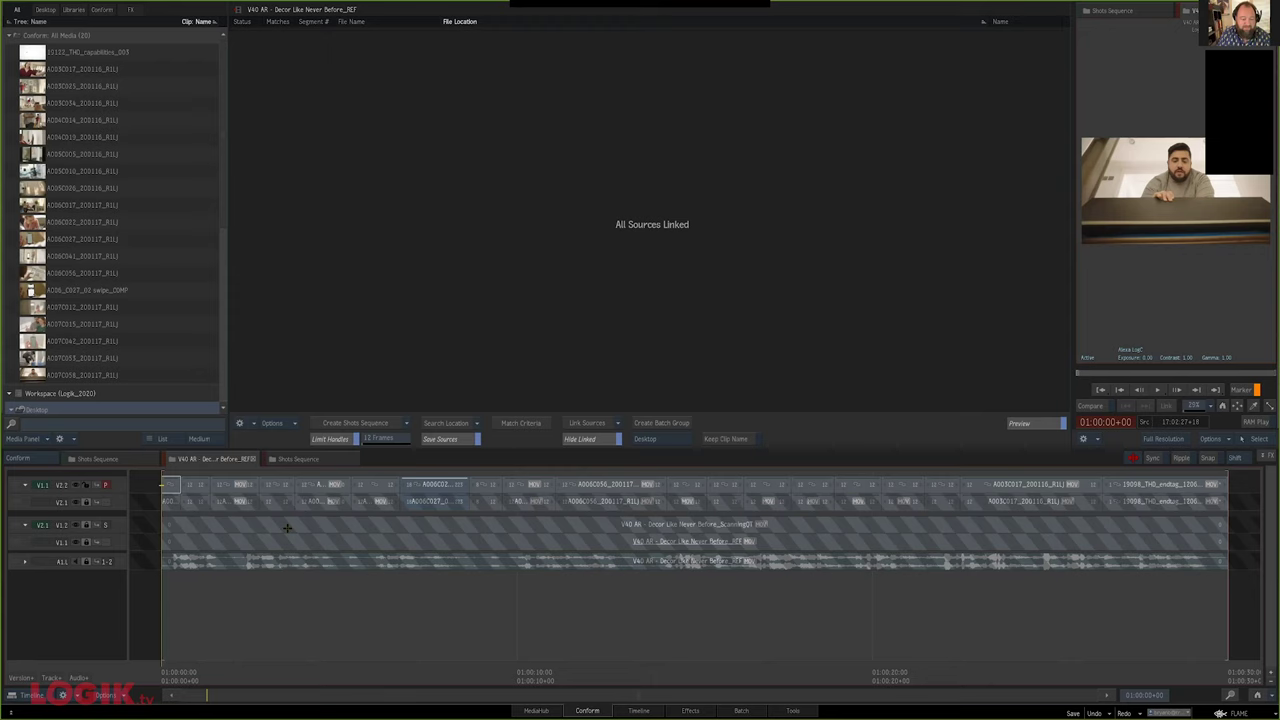
Select every segment on track V2.2 and create Batch Groups for them on the Desktop
{"action": "left_click", "coordinate": [172, 486]}
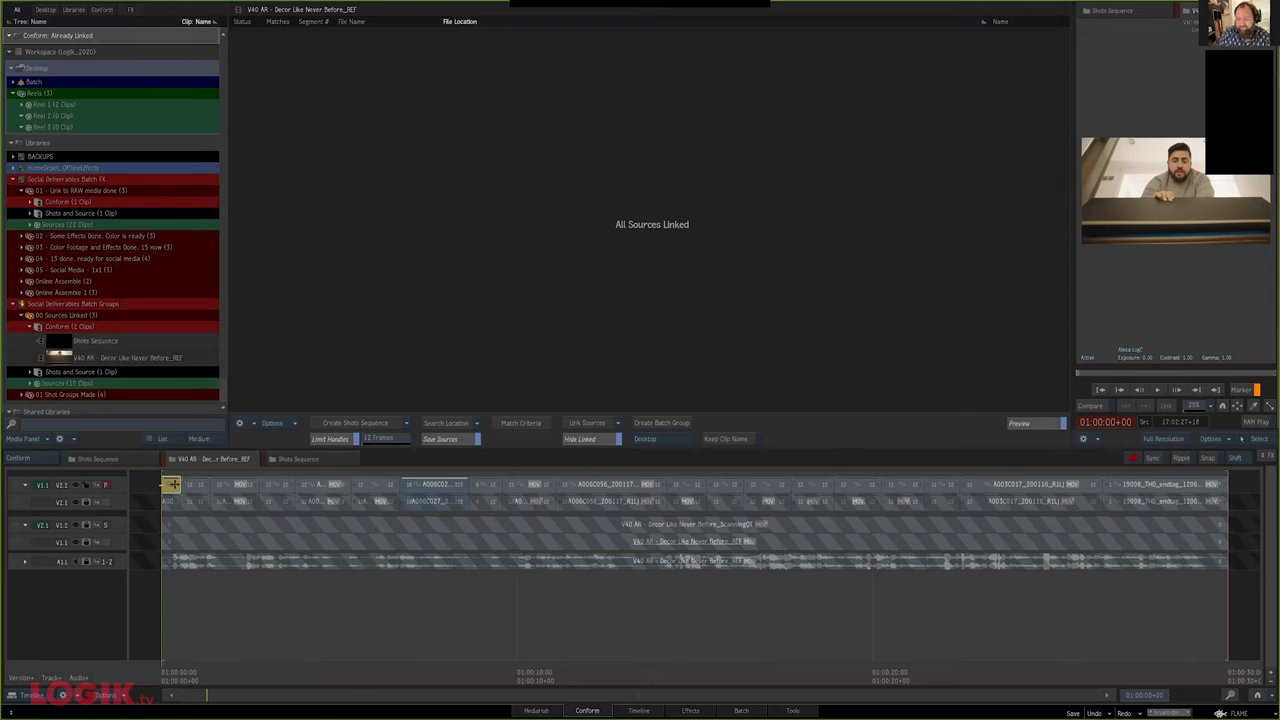
{"action": "left_click", "coordinate": [1162, 485], "text": "shift"}
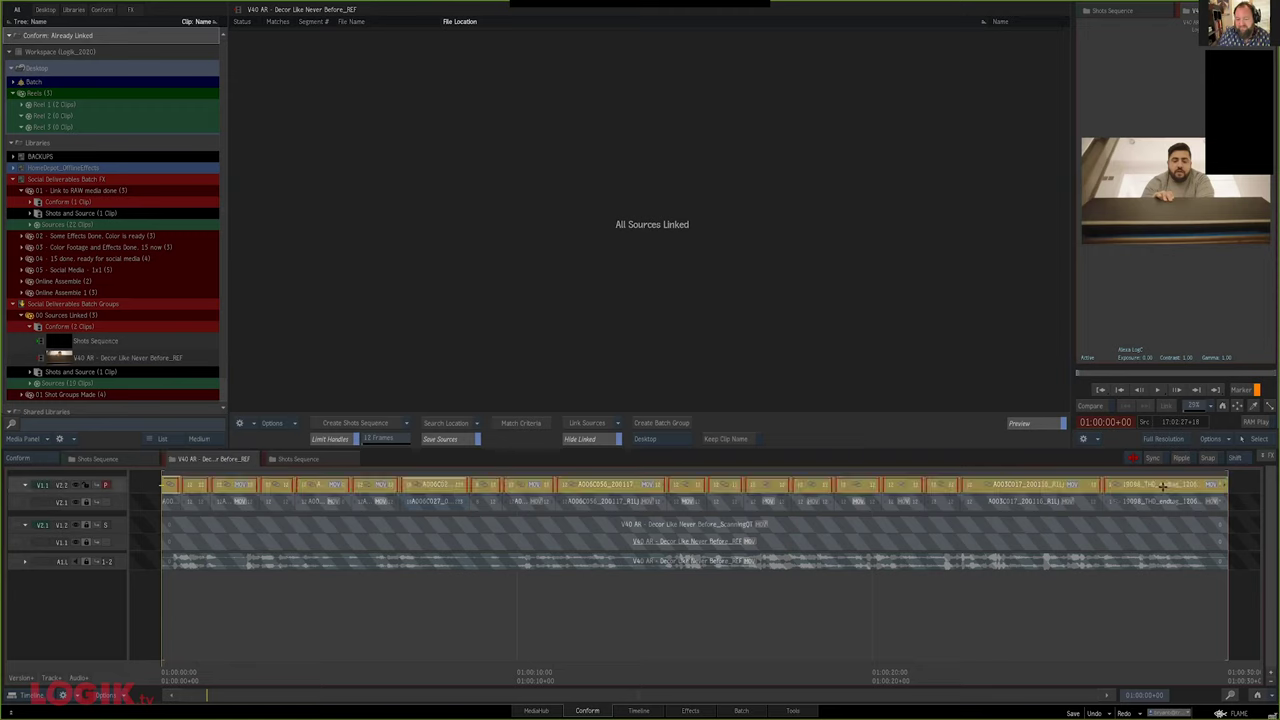
{"action": "left_click", "coordinate": [656, 424]}
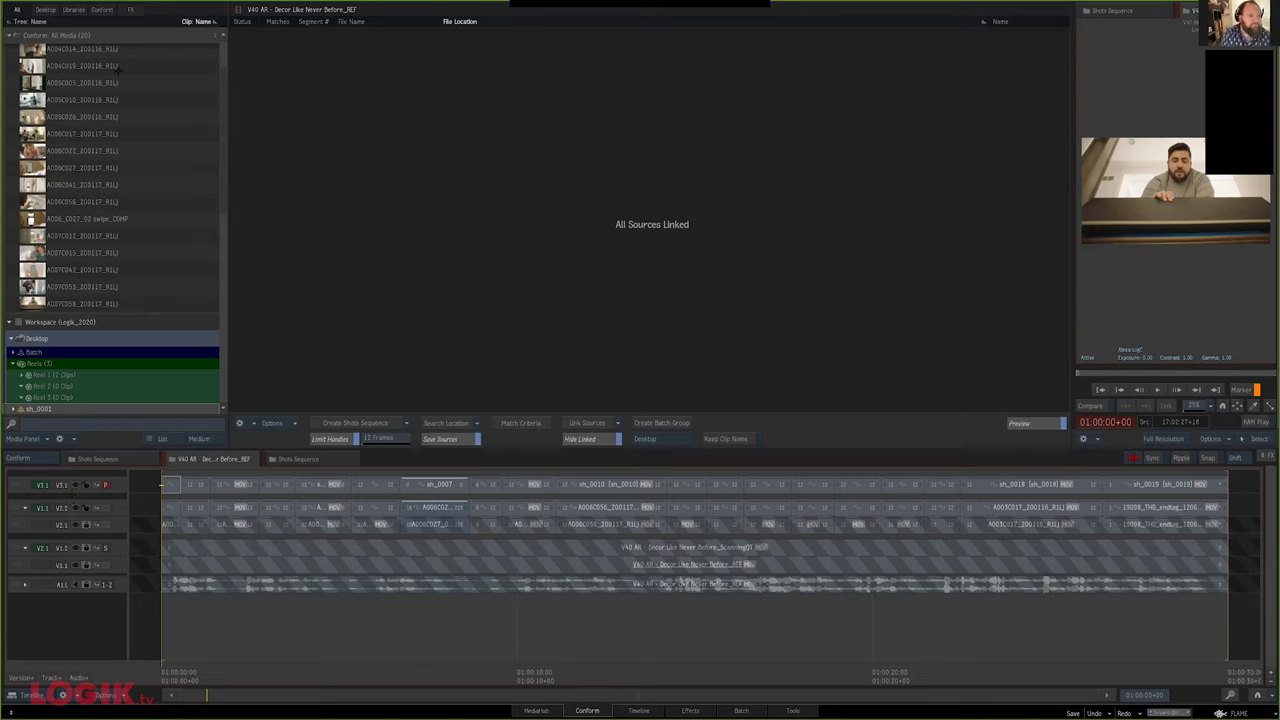
{"action": "scroll", "coordinate": [117, 68], "scroll_direction": "down", "scroll_amount": 5}
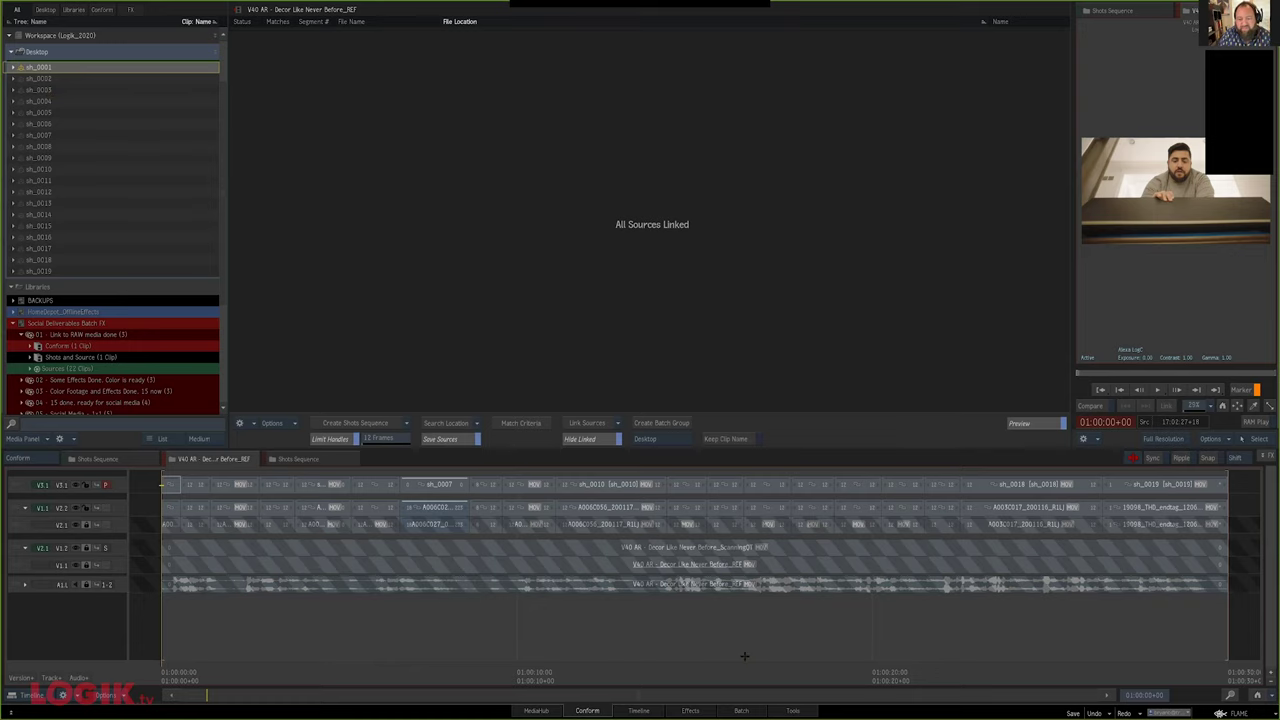
Open the sh_0001 Batch Group and spread its source clip and Render node apart in the schematic
{"action": "double_click", "coordinate": [34, 66]}
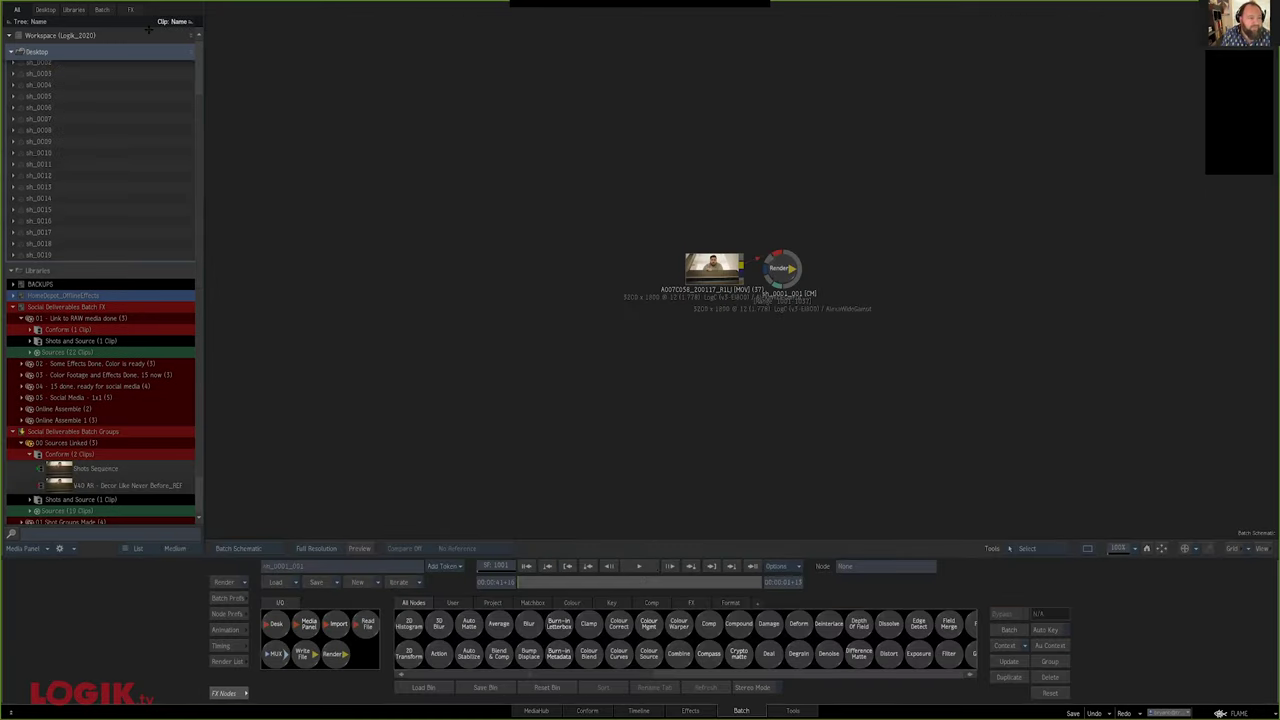
{"action": "scroll", "coordinate": [148, 40], "scroll_direction": "up", "scroll_amount": 3}
{"action": "left_click_drag", "start_coordinate": [682, 276], "coordinate": [589, 266]}
{"action": "left_click_drag", "start_coordinate": [622, 258], "coordinate": [318, 248]}
{"action": "left_click_drag", "start_coordinate": [689, 258], "coordinate": [789, 253]}
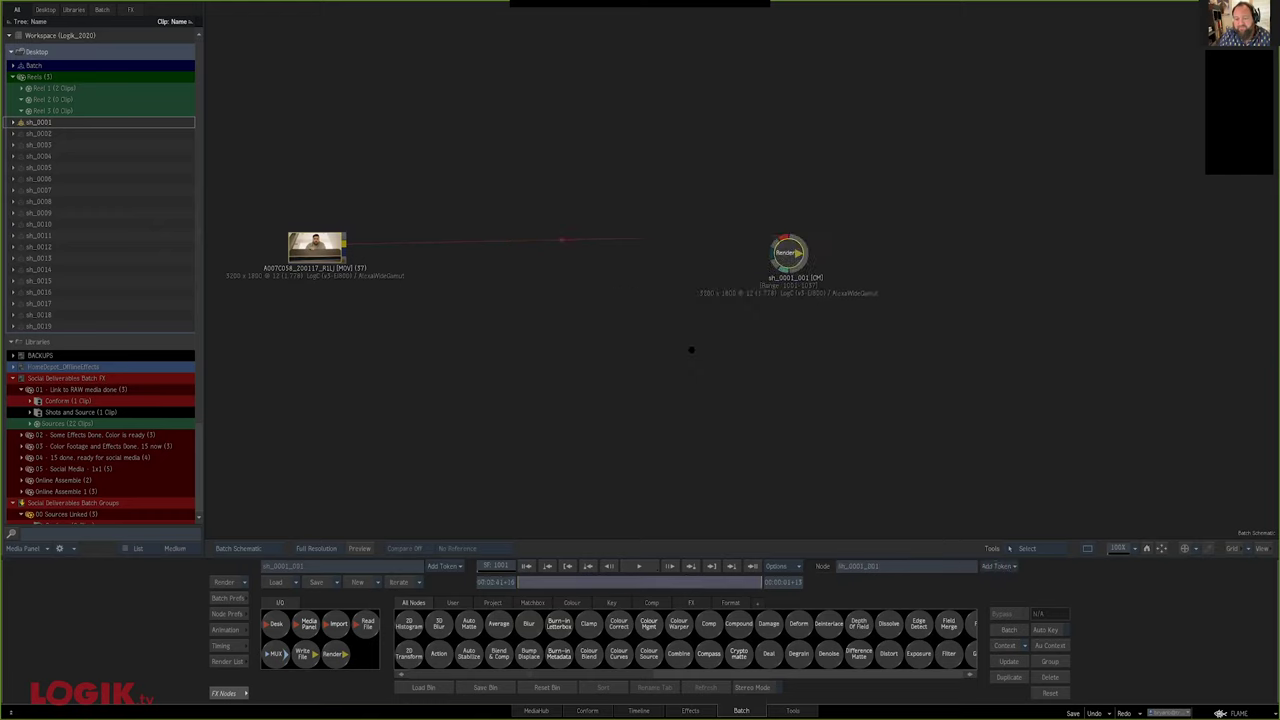
{"action": "left_click_drag", "start_coordinate": [691, 350], "coordinate": [586, 357]}
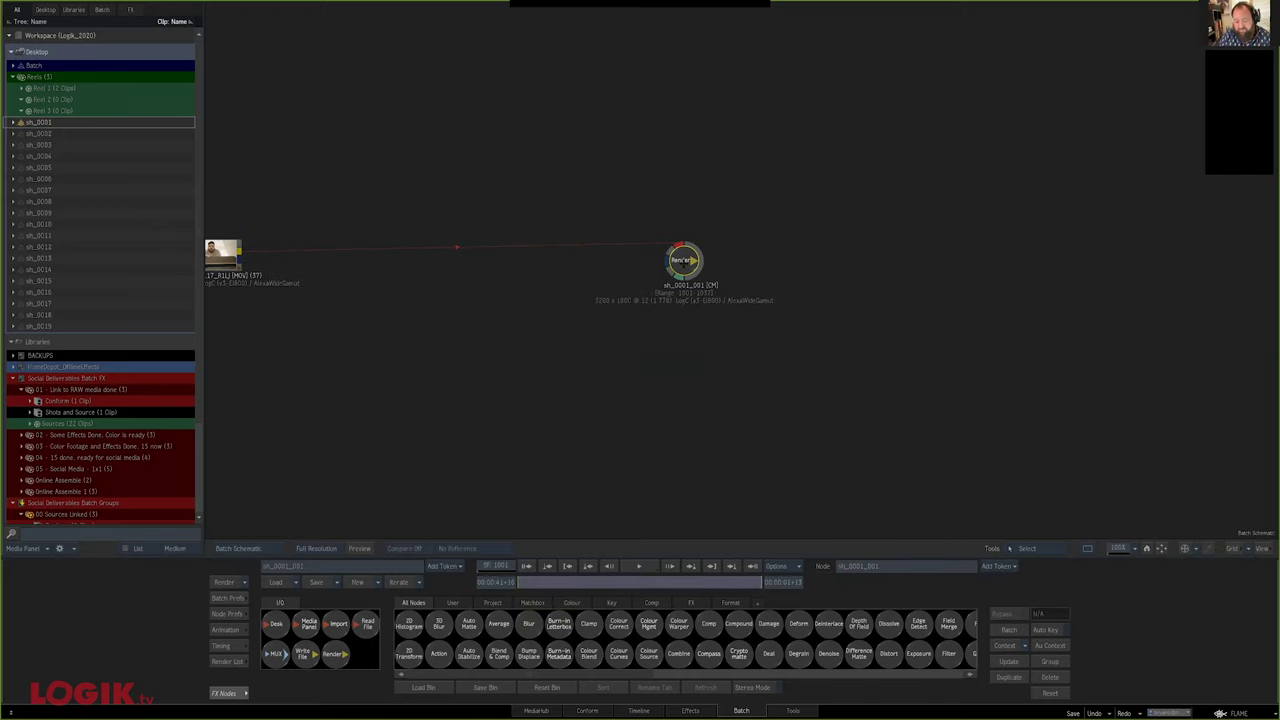
Review the Render node's Smart Replace setting and examine the sh_0001 segment at the start of the V40 AR timeline
{"action": "left_click", "coordinate": [684, 262]}
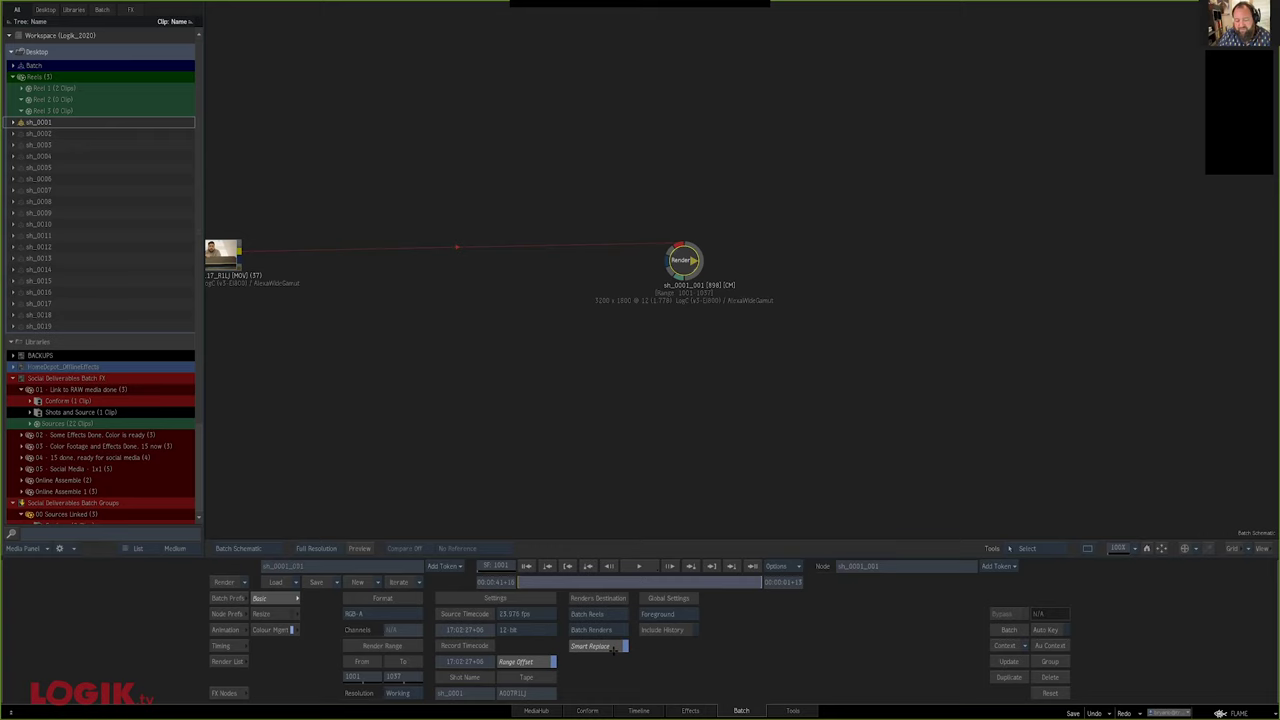
{"action": "left_click", "coordinate": [600, 644]}
{"action": "key", "text": "Up"}
{"action": "key", "text": "Up"}
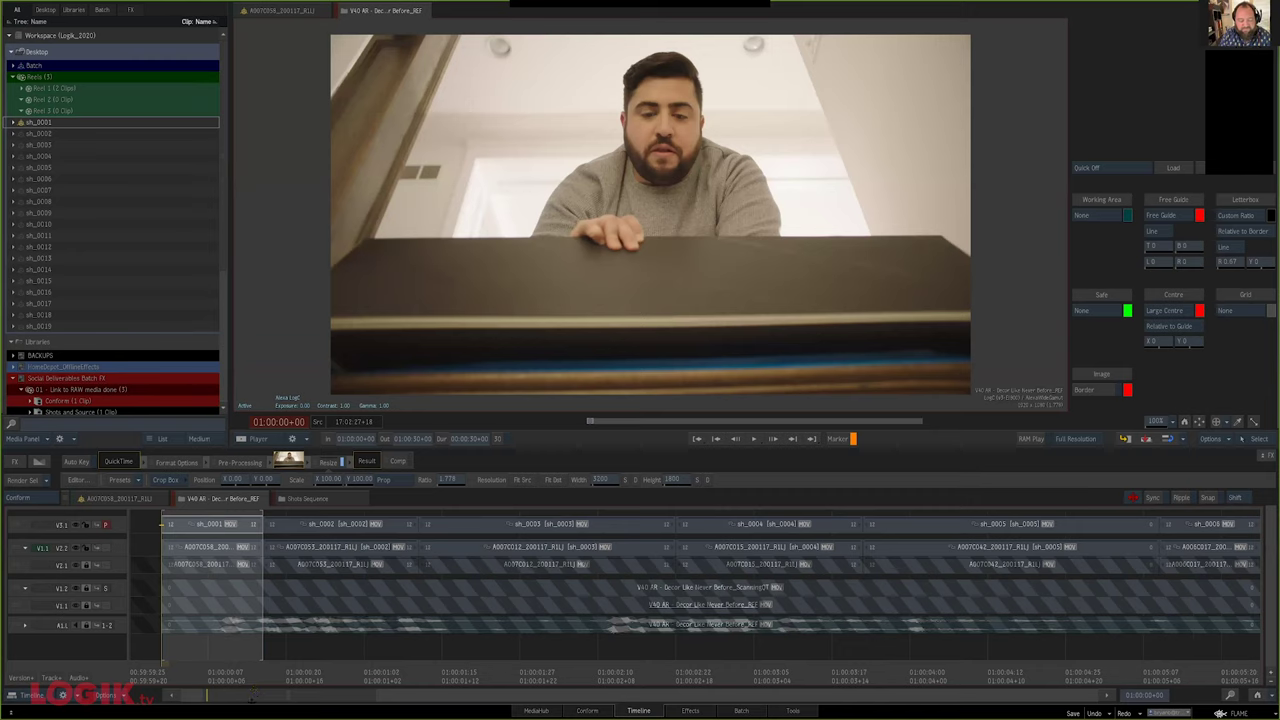
{"action": "scroll", "coordinate": [250, 698], "scroll_direction": "up", "scroll_amount": 2}
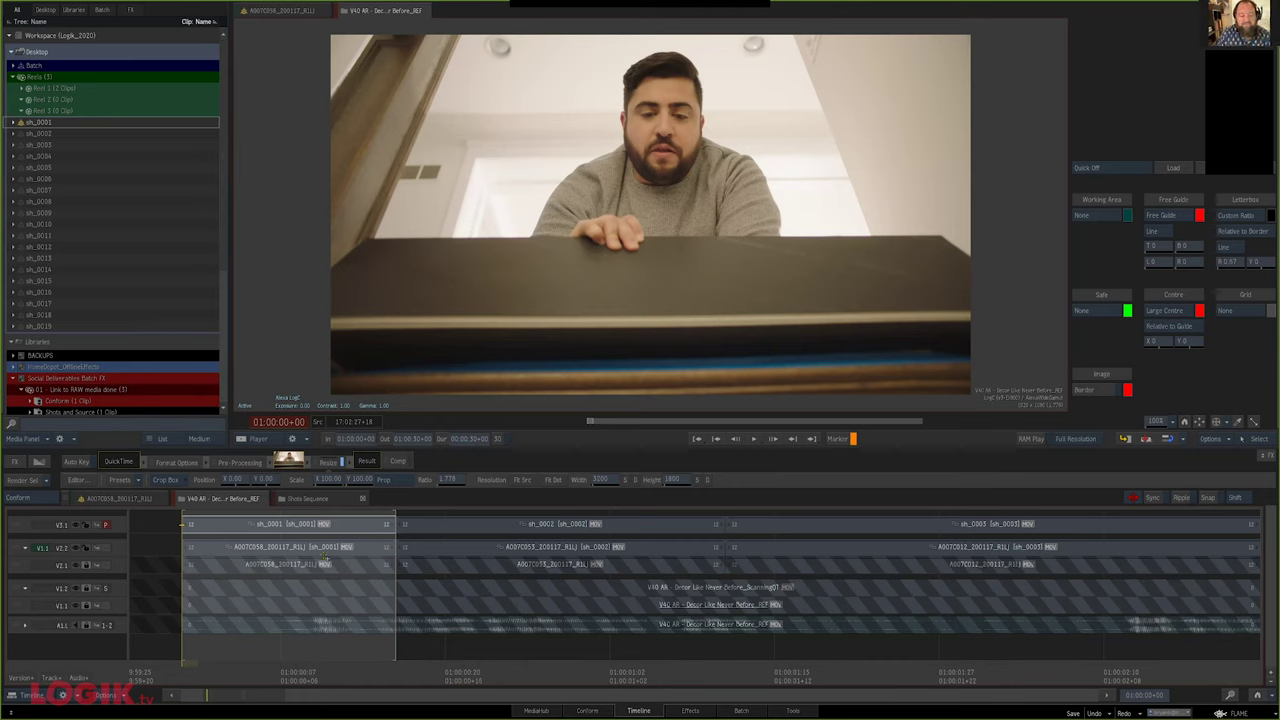
{"action": "key", "text": "ctrl+h"}
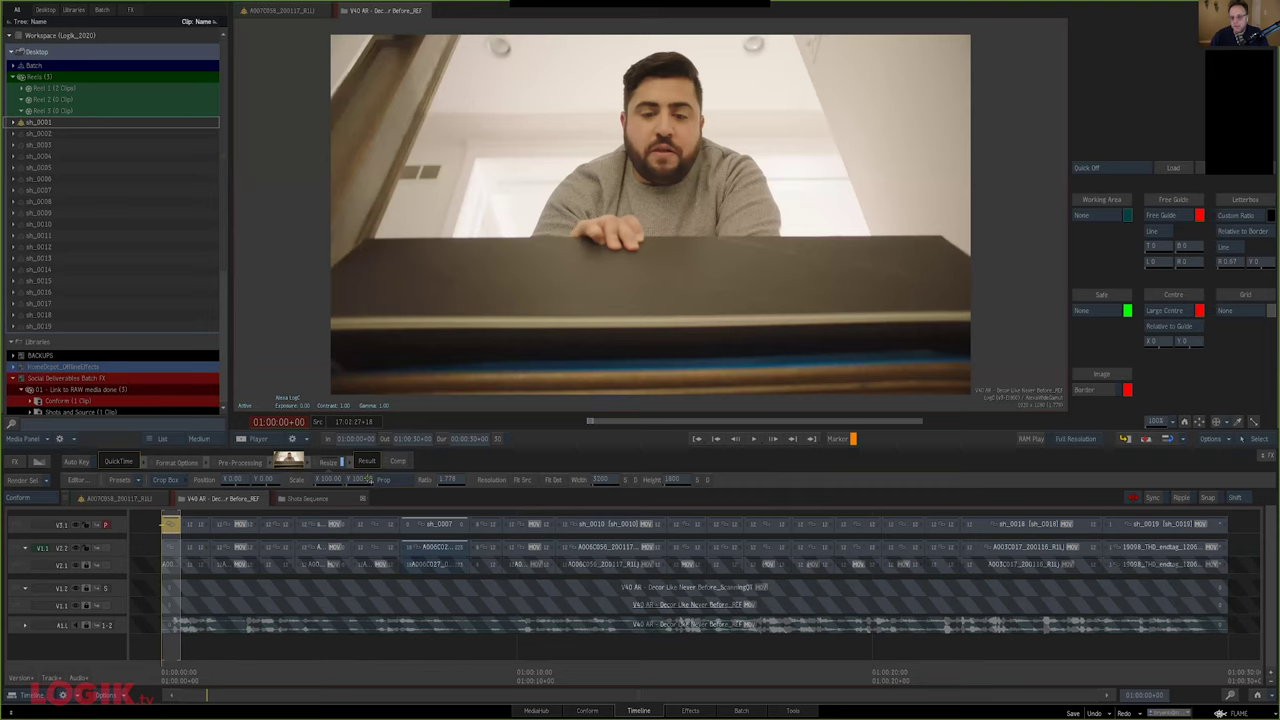
{"action": "left_click_drag", "start_coordinate": [304, 695], "coordinate": [256, 695]}
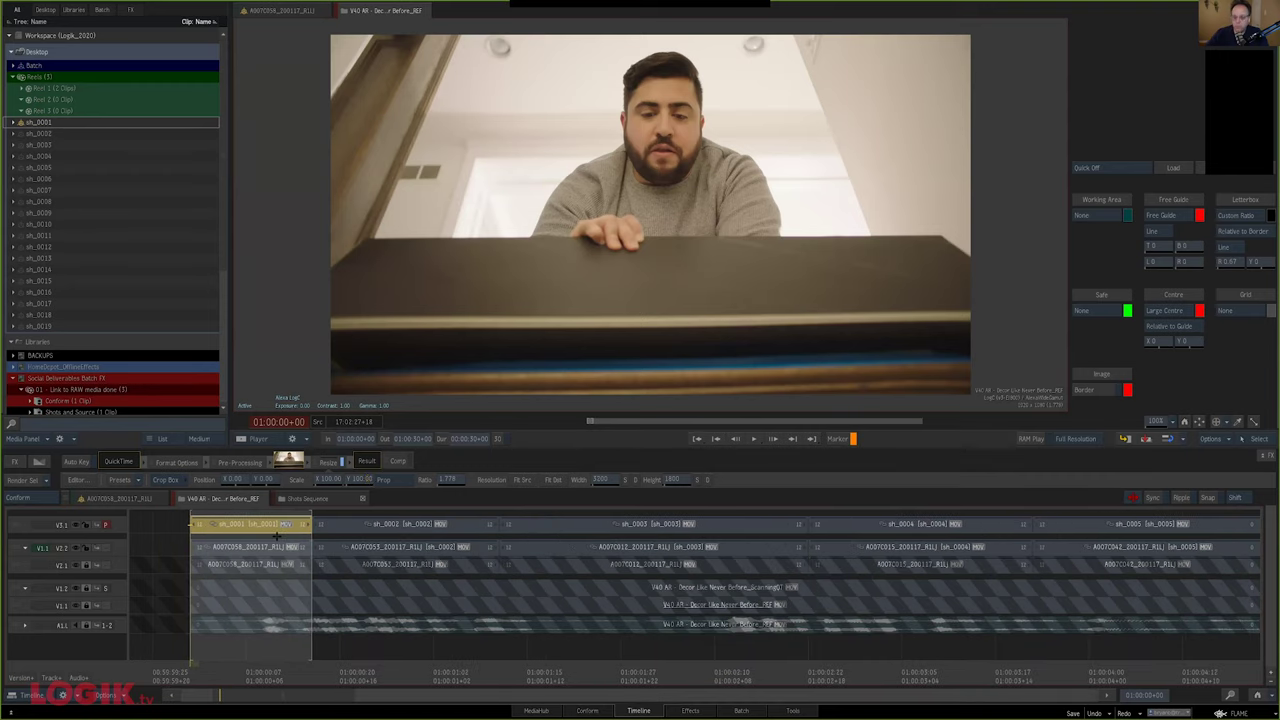
Return to the sh_0001 batch schematic and insert a Colour Correct node between the source clip and the Render node
{"action": "left_click", "coordinate": [741, 711]}
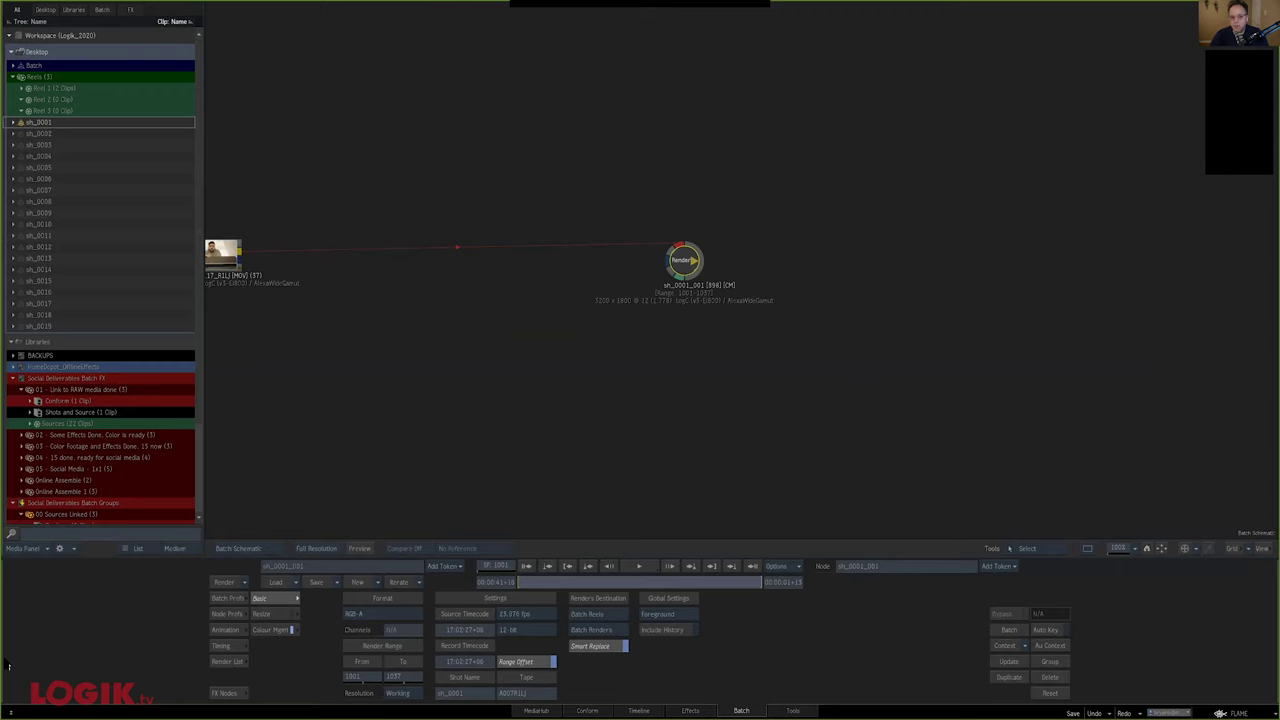
{"action": "left_click", "coordinate": [224, 693]}
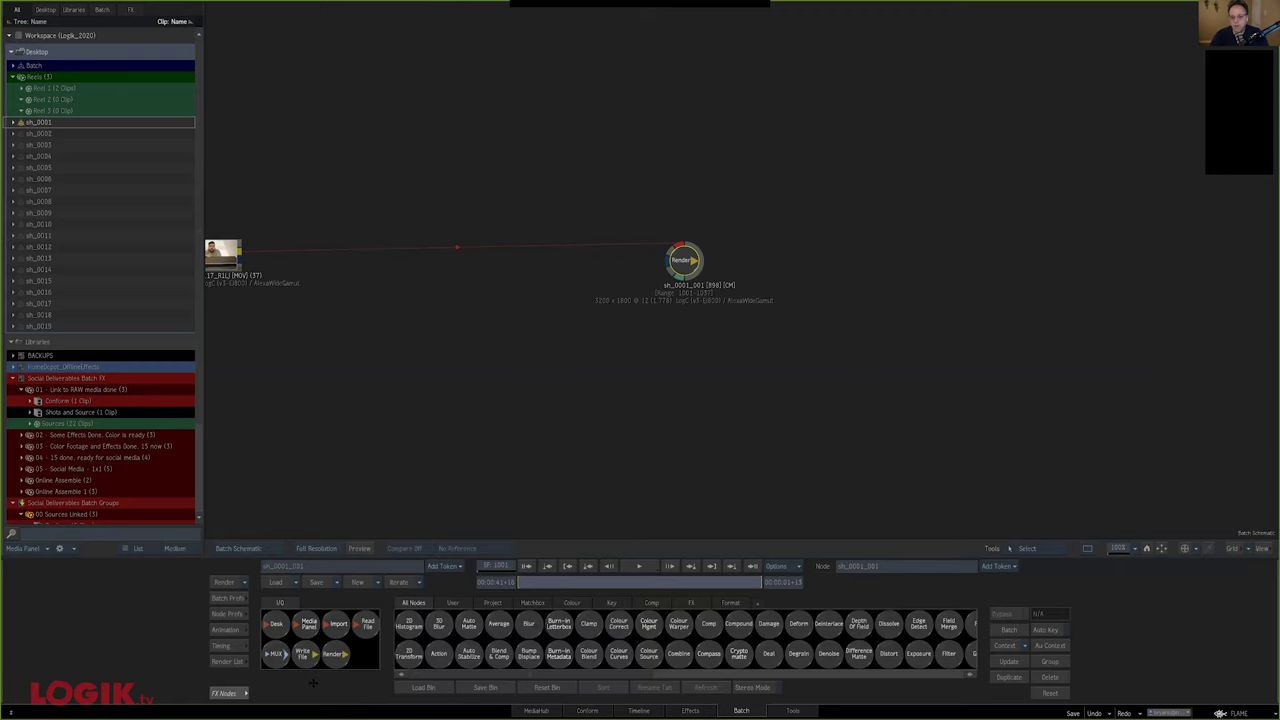
{"action": "key", "text": "c"}
{"action": "left_click", "coordinate": [725, 523]}
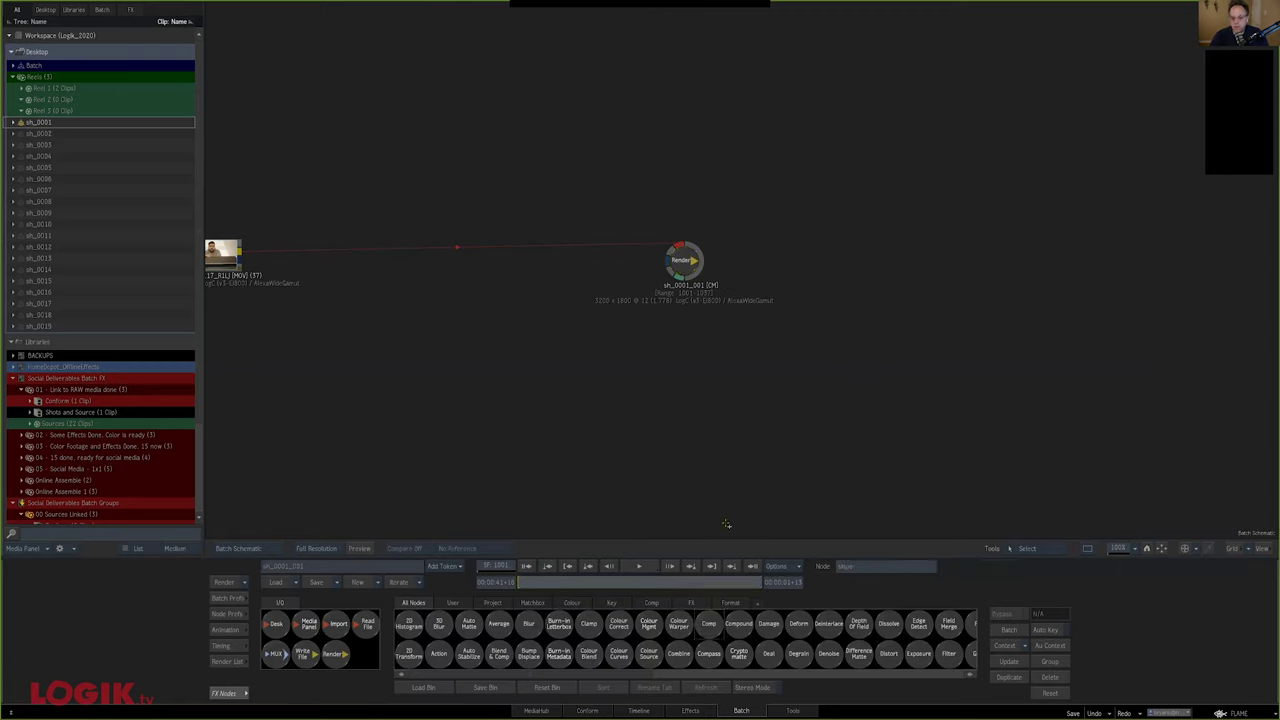
{"action": "left_click_drag", "start_coordinate": [619, 624], "coordinate": [453, 251]}
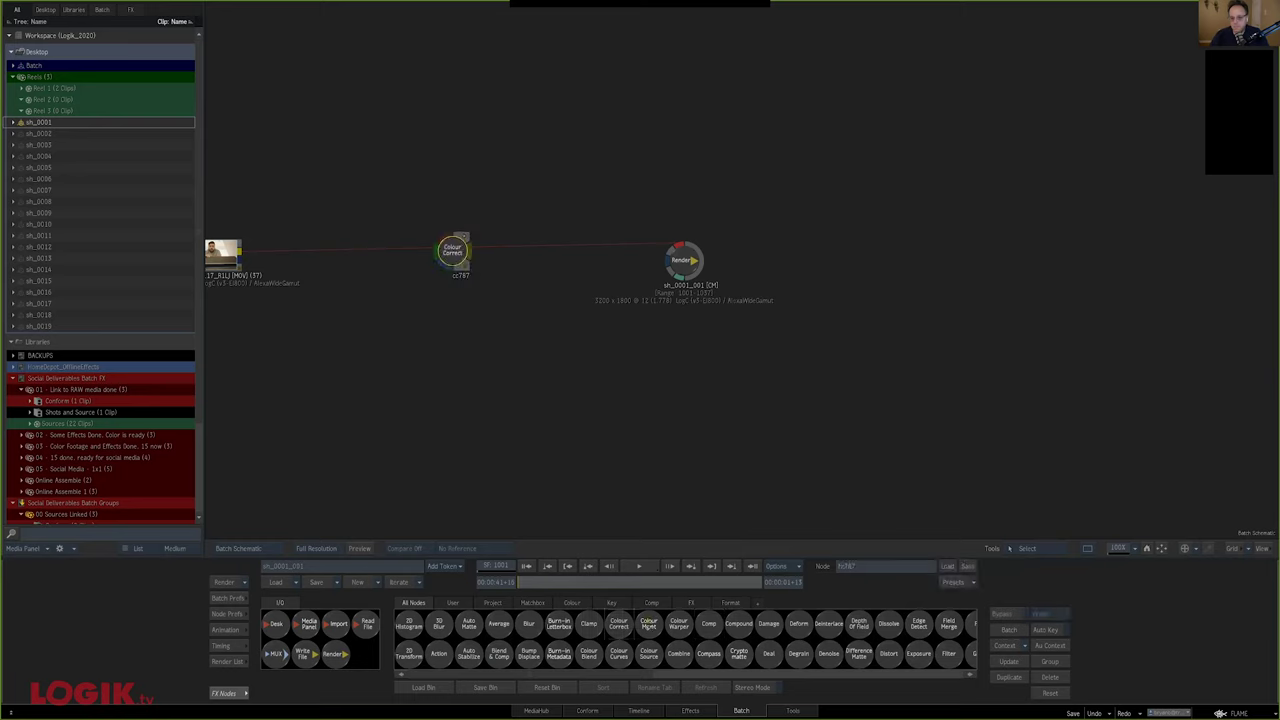
{"action": "left_click_drag", "start_coordinate": [392, 302], "coordinate": [471, 286]}
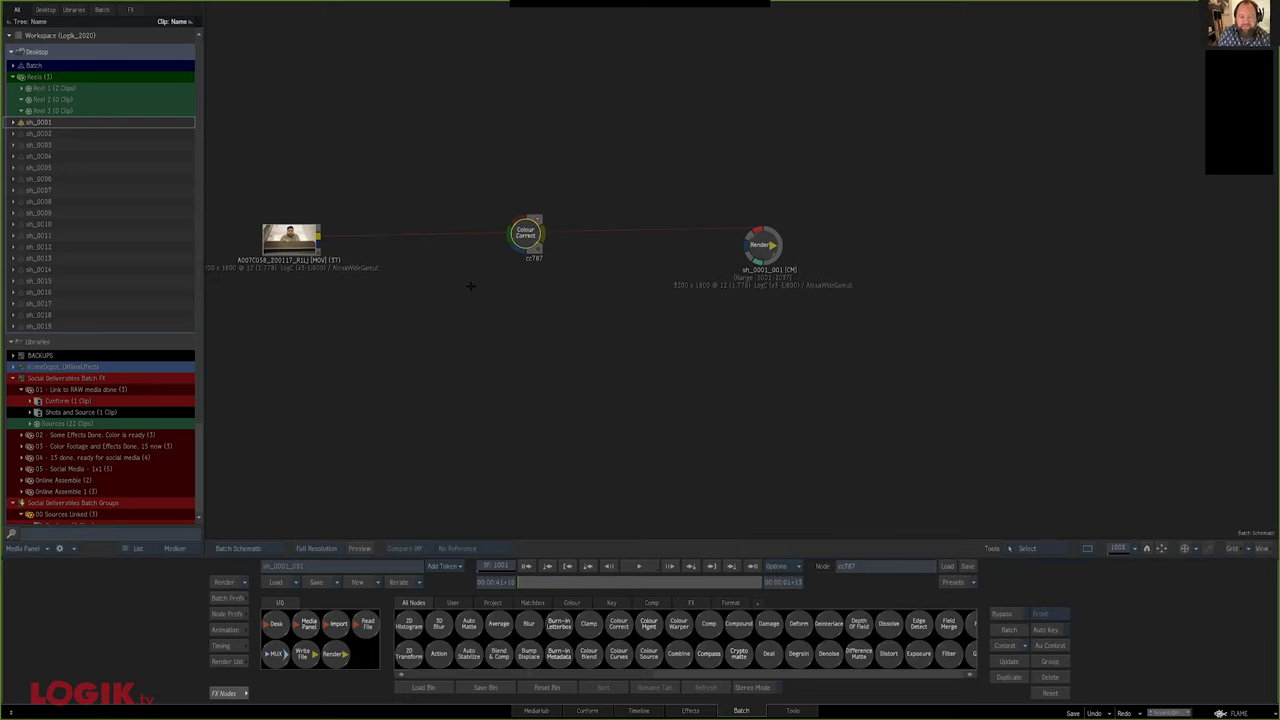
{"action": "left_click_drag", "start_coordinate": [525, 234], "coordinate": [512, 240]}
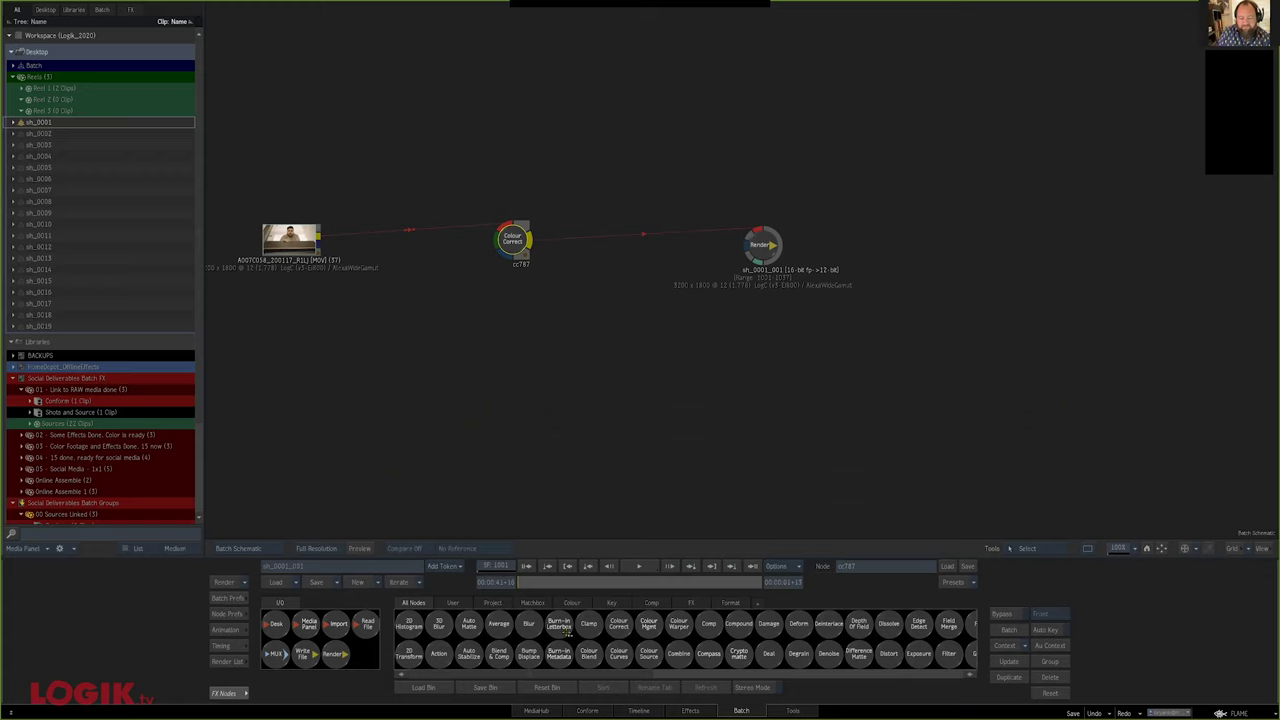
Raise the Colour Correct node's master saturation to about 318 and return to the schematic
{"action": "key", "text": "F4"}
{"action": "left_click_drag", "start_coordinate": [450, 629], "coordinate": [494, 632]}
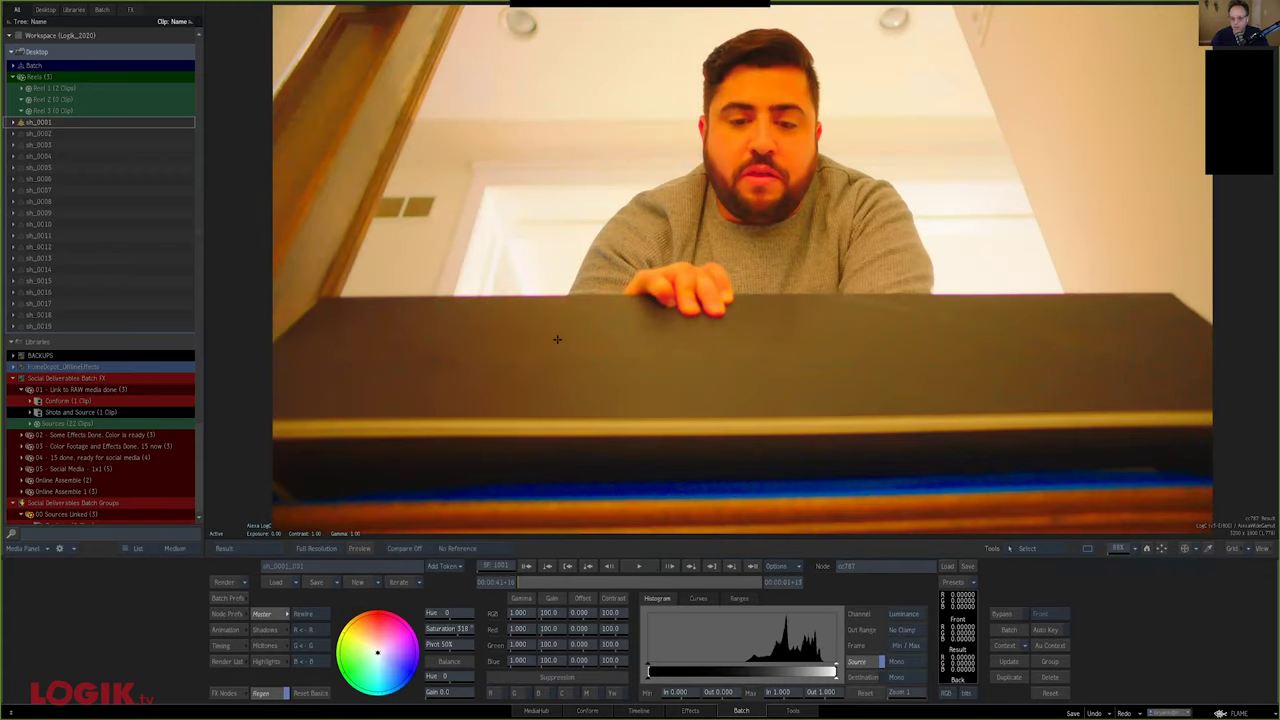
{"action": "key", "text": "F4"}
{"action": "left_click_drag", "start_coordinate": [611, 270], "coordinate": [682, 270]}
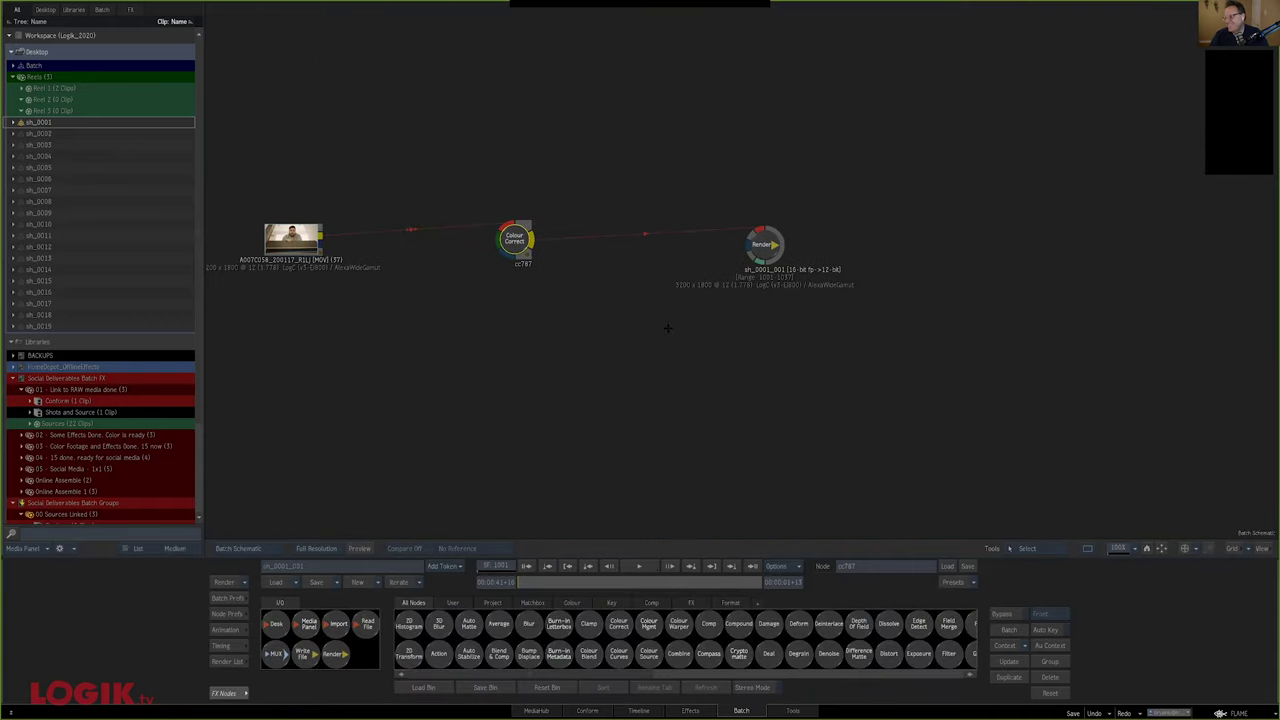
Move the Render node closer to the Colour Correct node and display the batch timebar in frames
{"action": "left_click_drag", "start_coordinate": [761, 251], "coordinate": [662, 249]}
{"action": "left_click", "coordinate": [664, 246]}
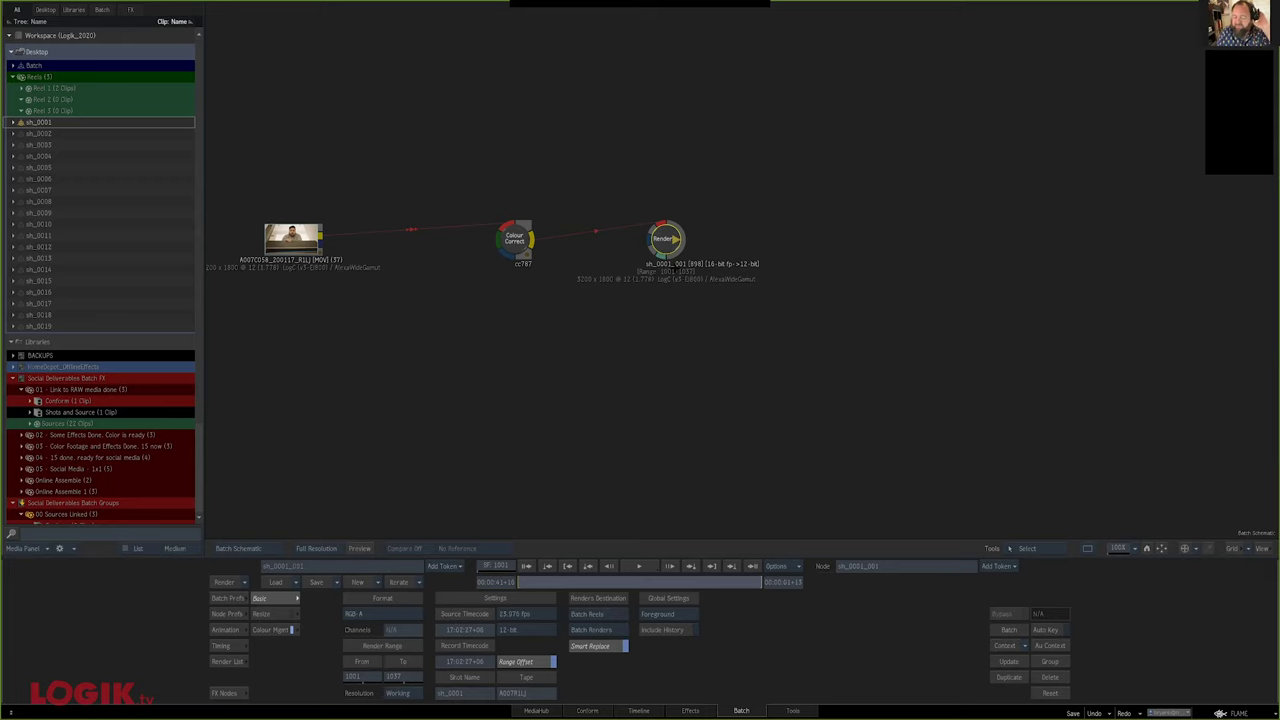
{"action": "left_click", "coordinate": [777, 566]}
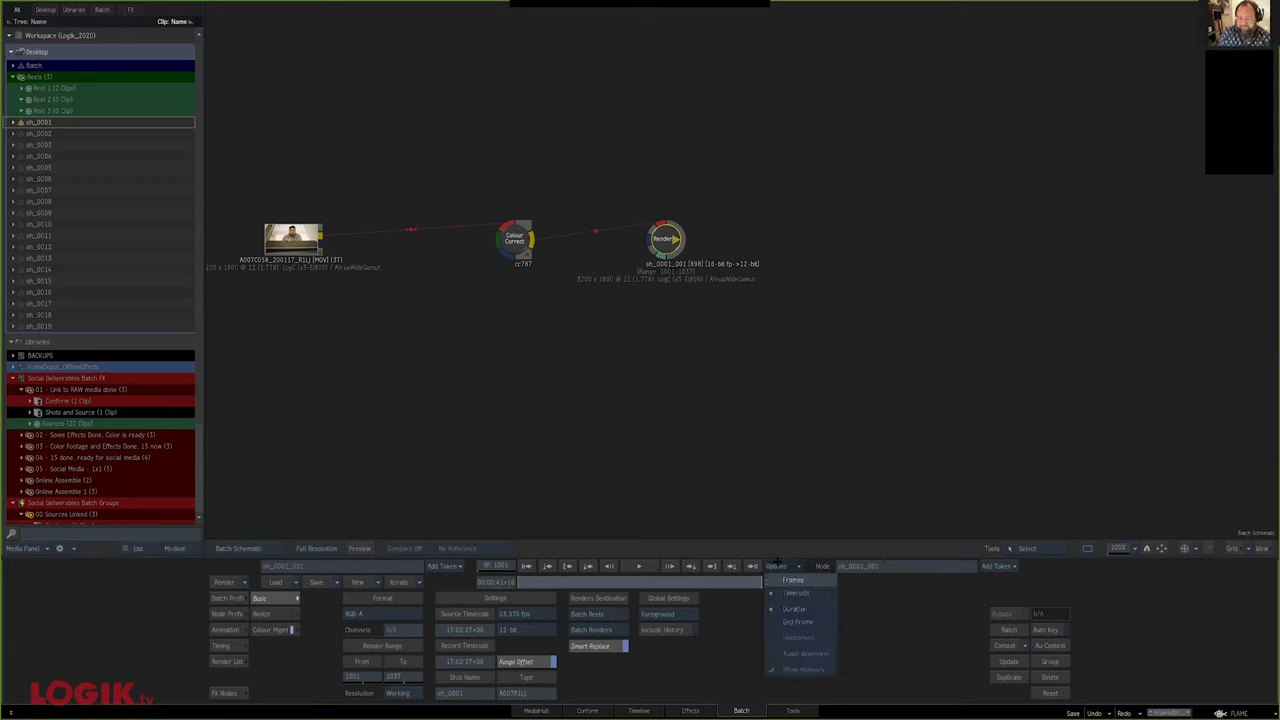
{"action": "left_click", "coordinate": [782, 580]}
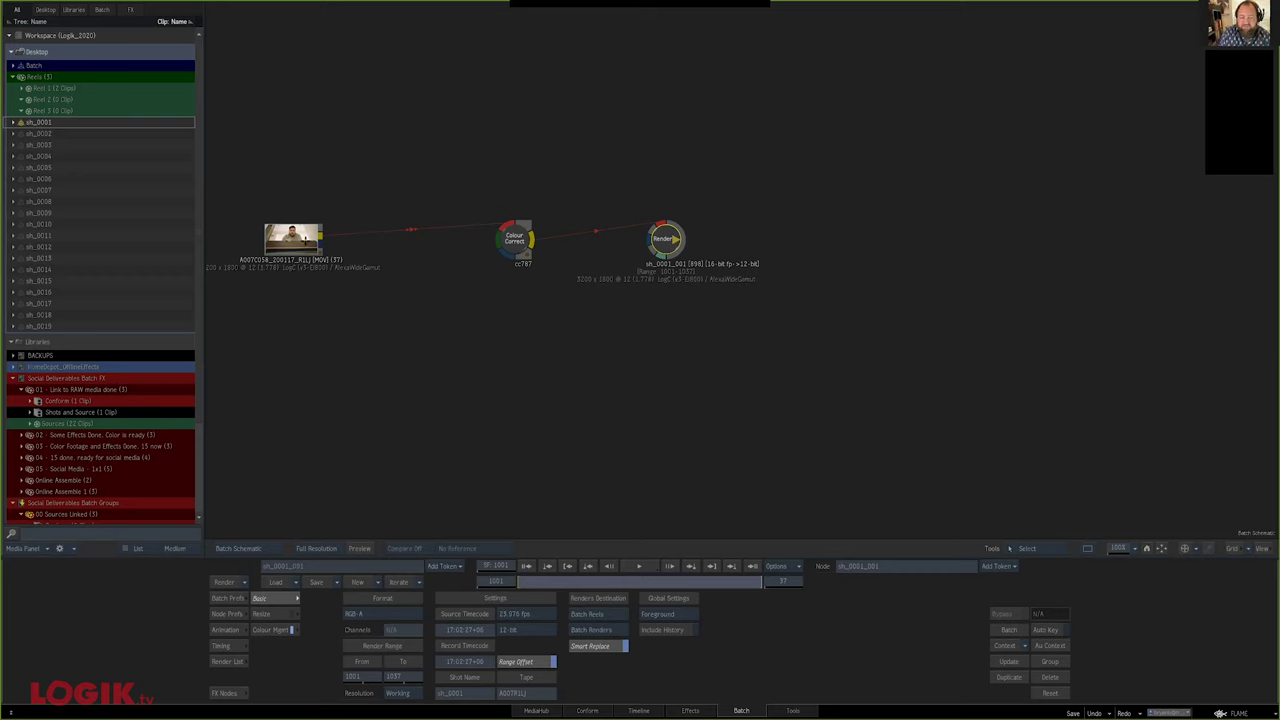
Move the source clip node closer to the Colour Correct node and inspect the clip's in and out marks on the timebar
{"action": "left_click", "coordinate": [305, 240]}
{"action": "left_click_drag", "start_coordinate": [292, 237], "coordinate": [377, 233]}
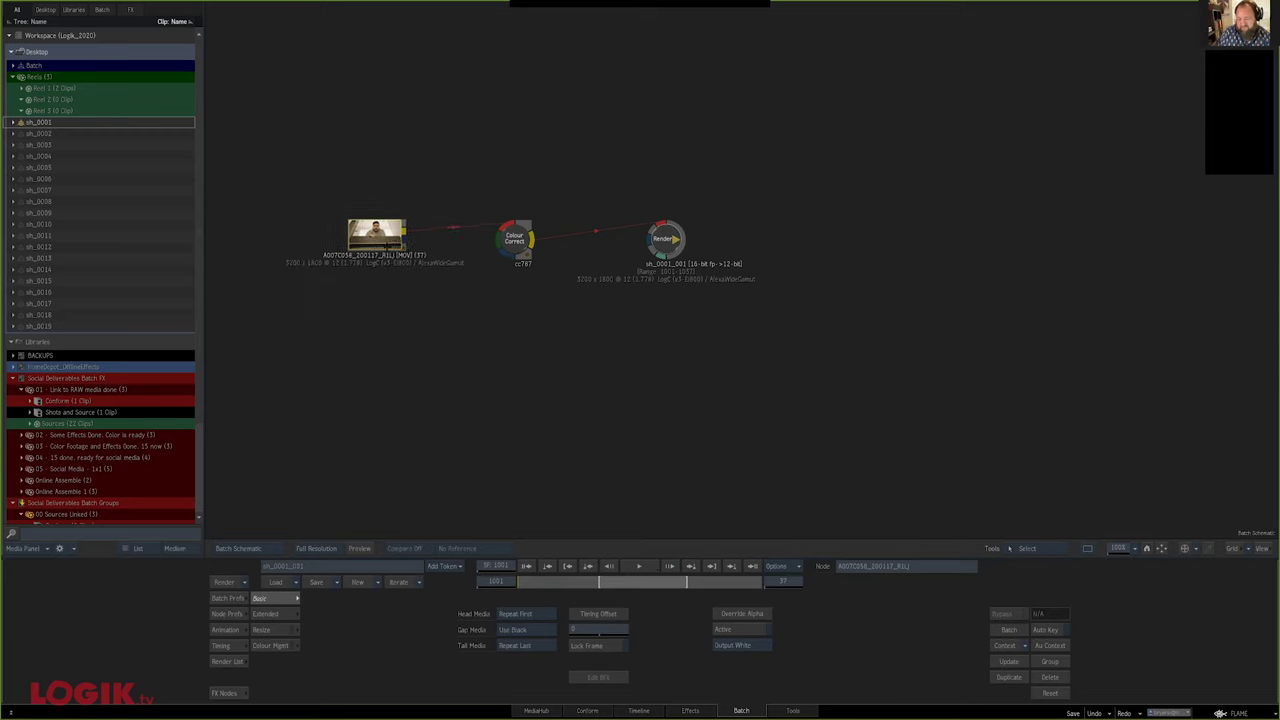
{"action": "left_click", "coordinate": [598, 583]}
{"action": "left_click_drag", "start_coordinate": [598, 585], "coordinate": [690, 582]}
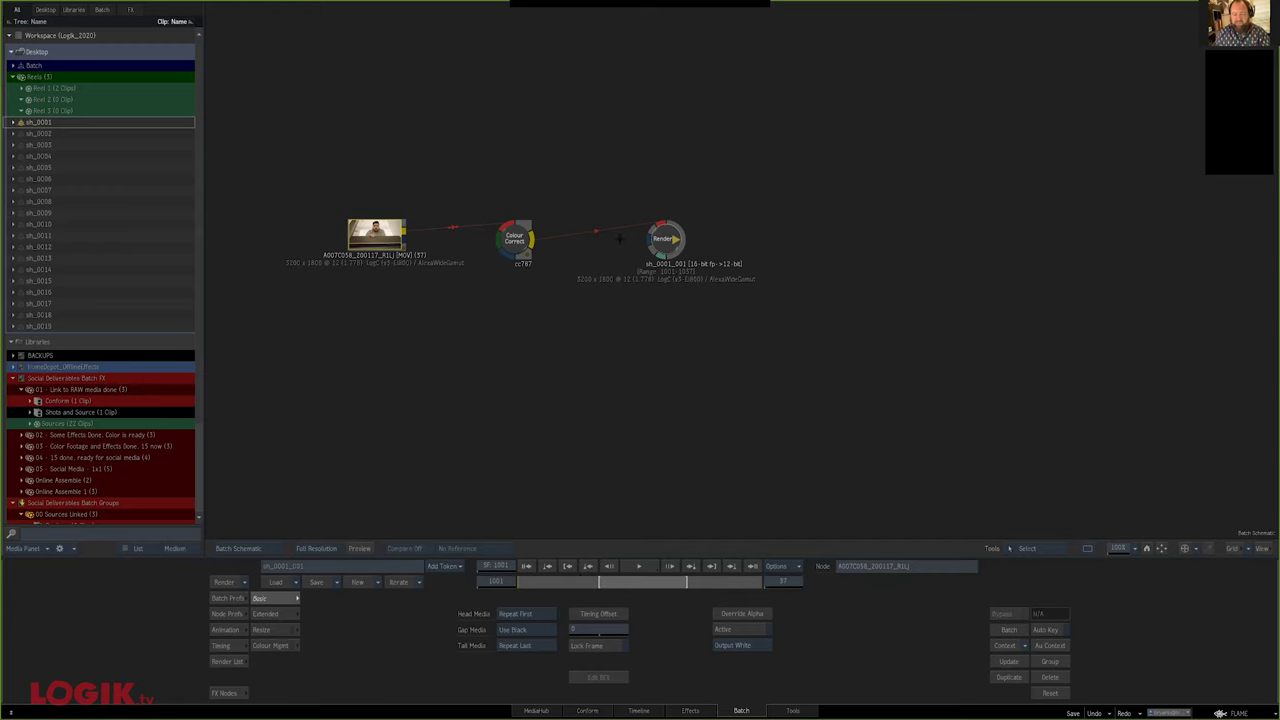
Review the Render node's render list entry and render range settings, and shift the node slightly in the schematic
{"action": "left_click", "coordinate": [664, 238]}
{"action": "double_click", "coordinate": [664, 238]}
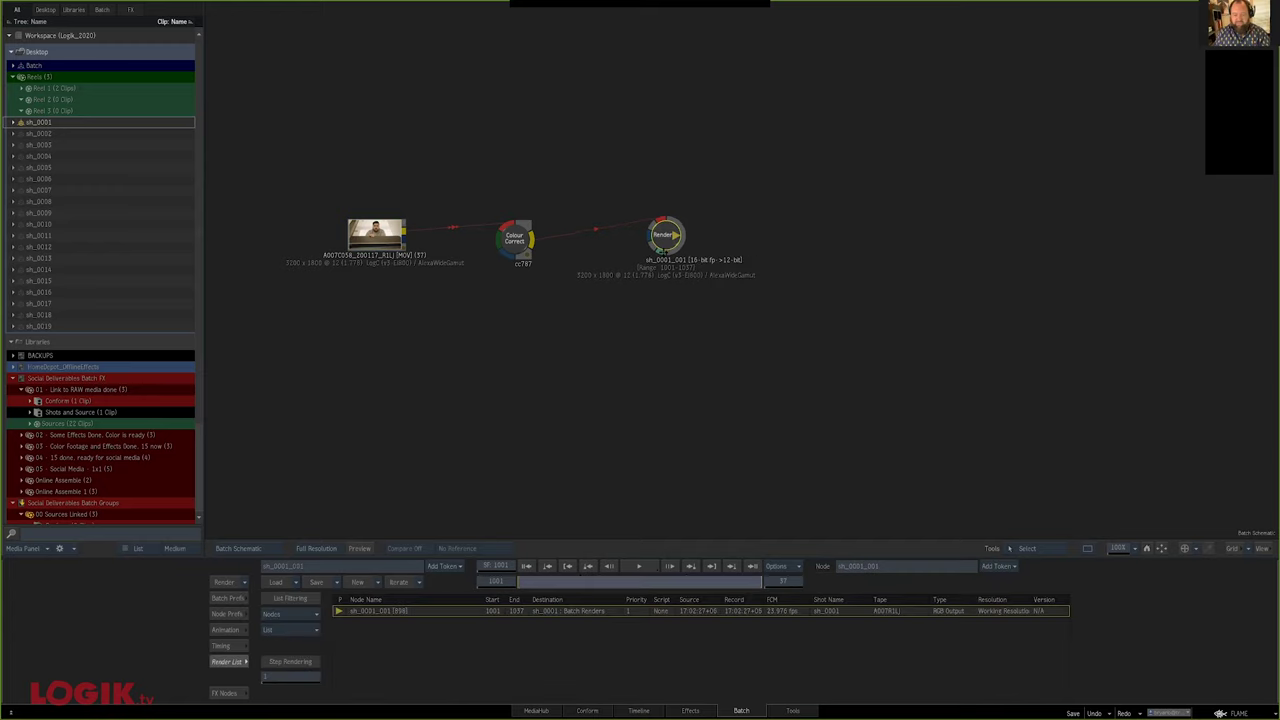
{"action": "left_click", "coordinate": [666, 237]}
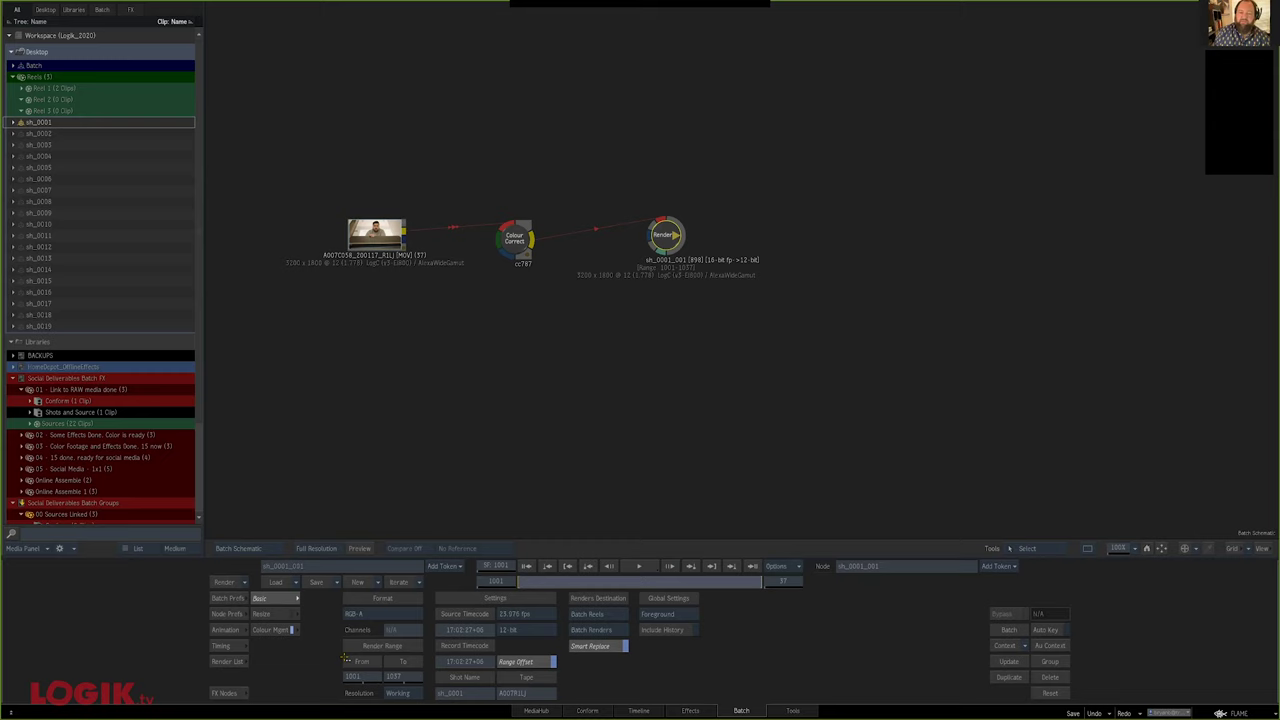
{"action": "left_click_drag", "start_coordinate": [647, 225], "coordinate": [667, 244]}
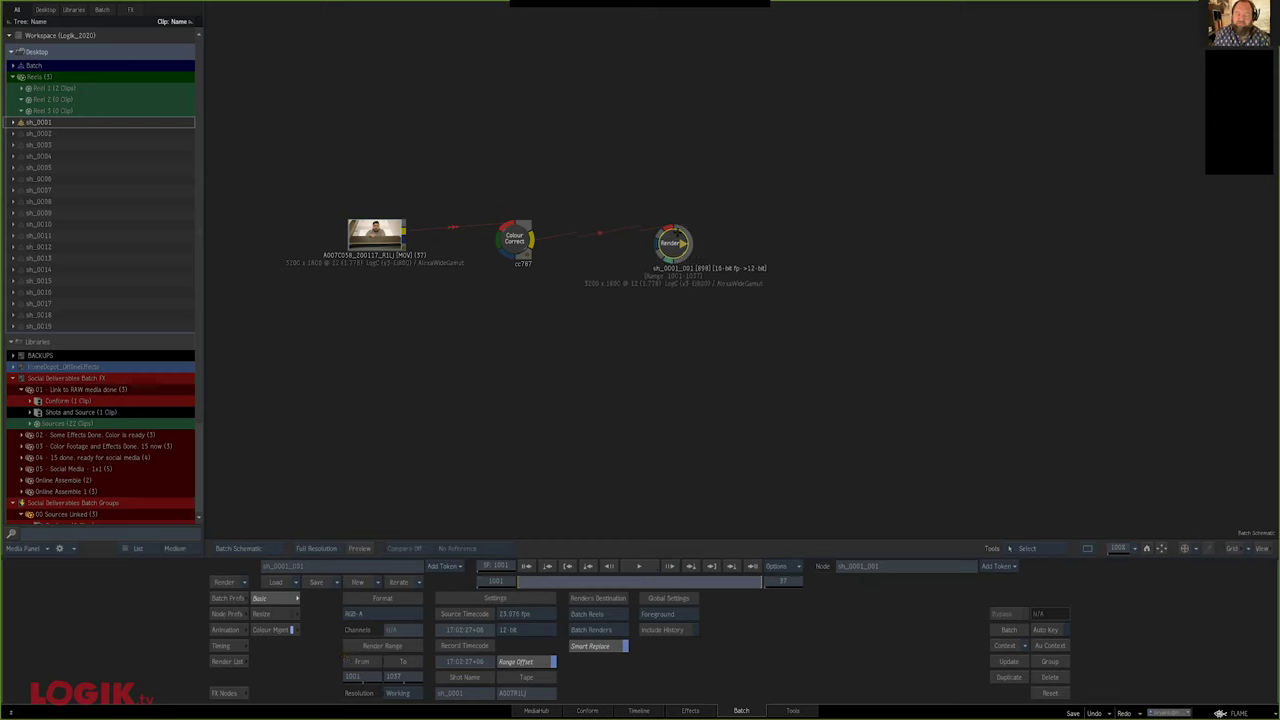
View the colour-corrected result through the Render node and render the sh_0001 batch
{"action": "left_click", "coordinate": [514, 240]}
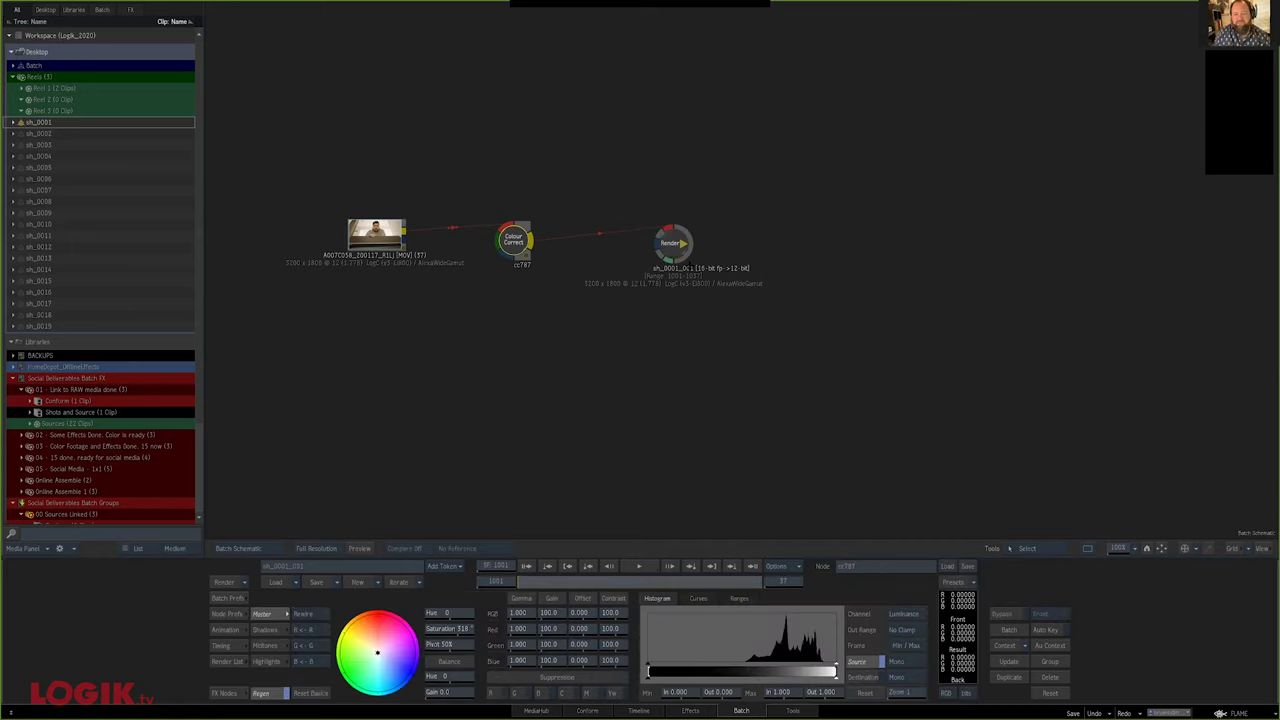
{"action": "key", "text": "F4"}
{"action": "left_click", "coordinate": [678, 242]}
{"action": "left_click", "coordinate": [390, 646]}
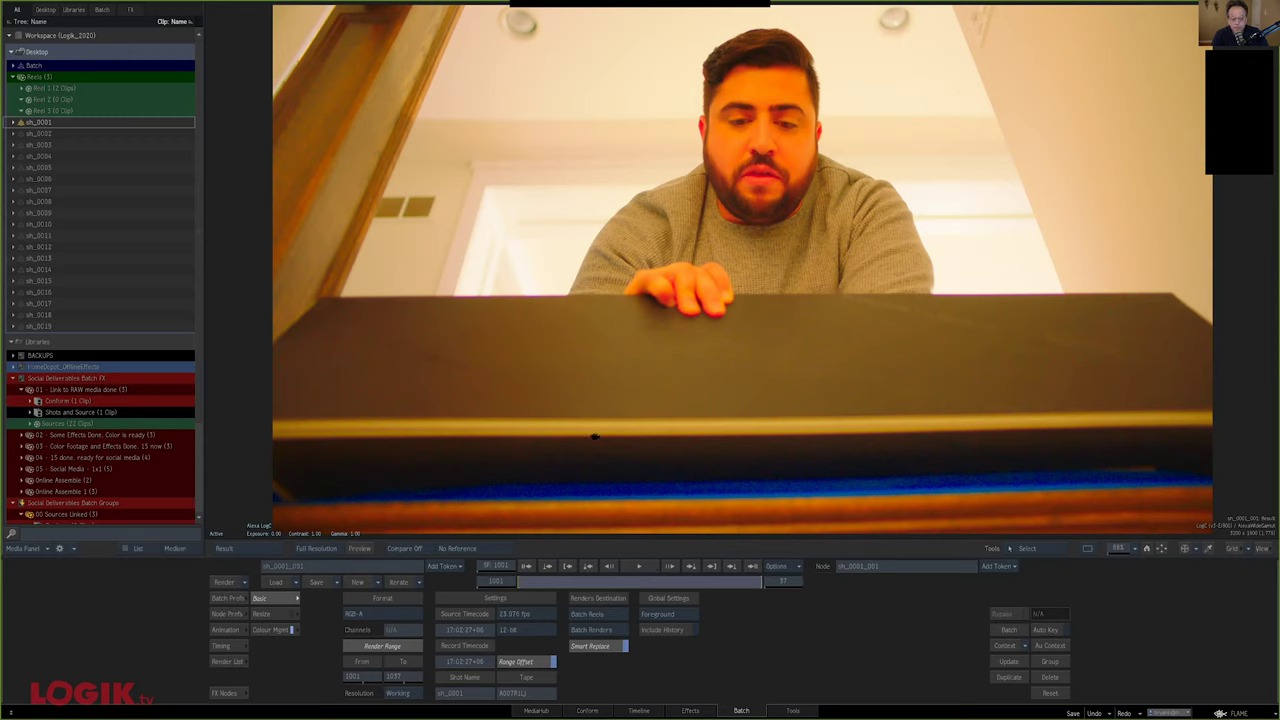
{"action": "key", "text": "ctrl+r"}
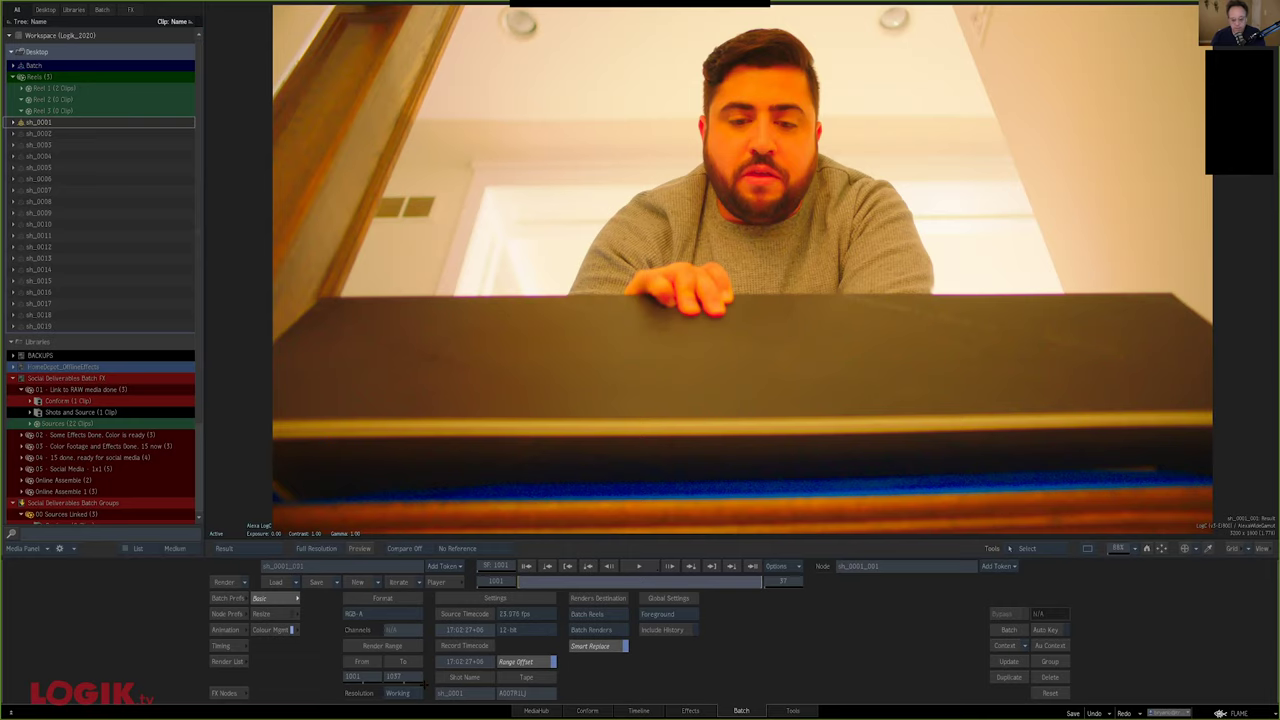
Go to the V40 AR timeline and check the rendered result on the first segment
{"action": "key", "text": "shift+3"}
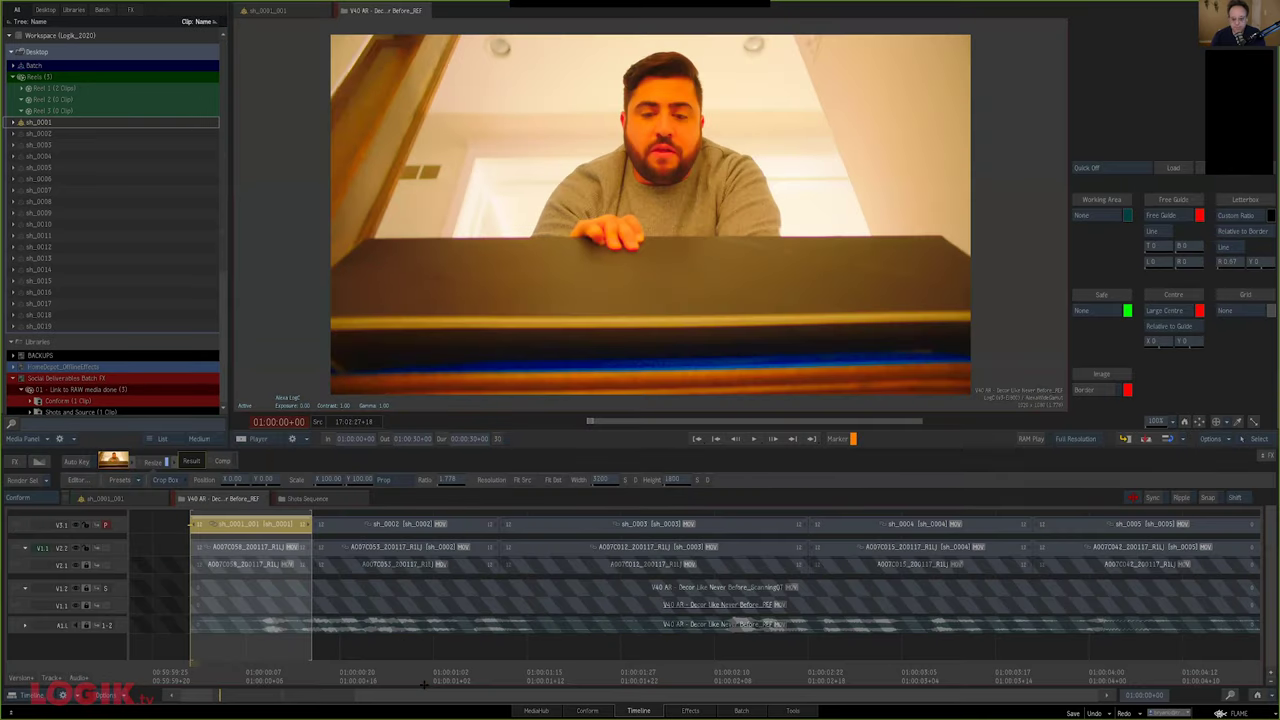
{"action": "left_click_drag", "start_coordinate": [256, 655], "coordinate": [333, 652]}
{"action": "key", "text": "Up"}
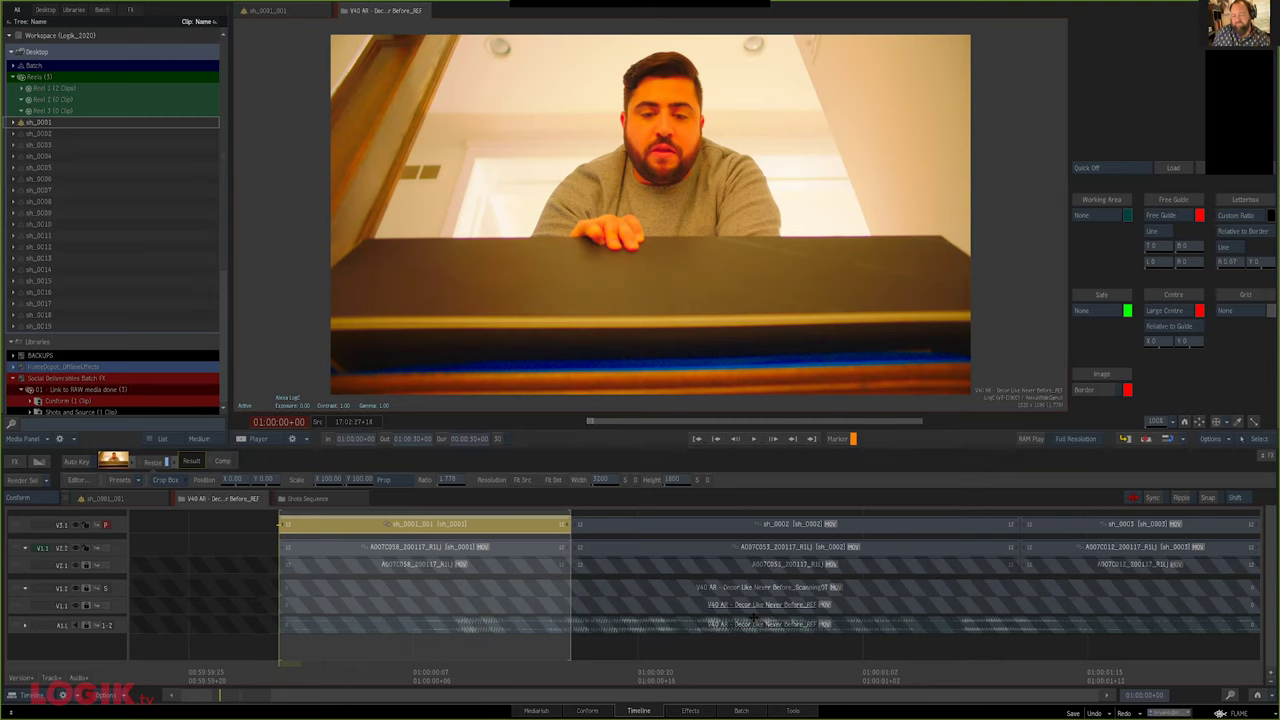
Revisit the Render node in the sh_0001 batch schematic and return to the timeline
{"action": "left_click", "coordinate": [741, 711]}
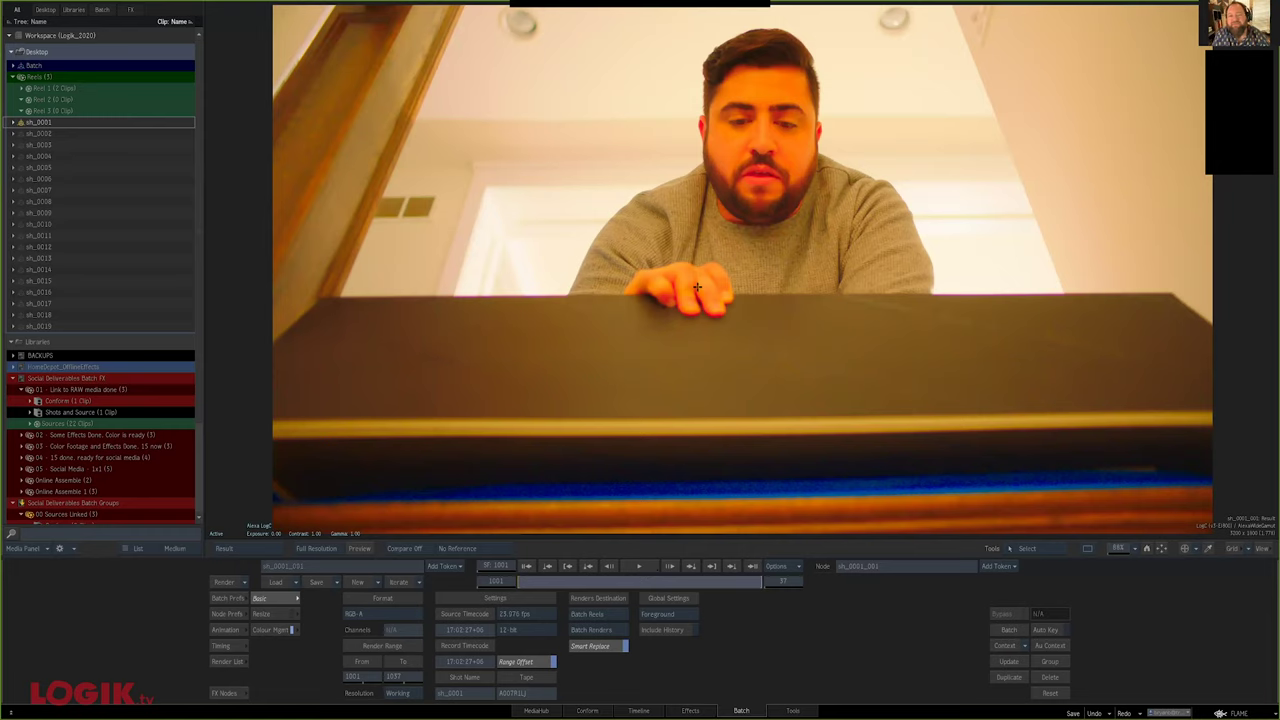
{"action": "key", "text": "Escape"}
{"action": "left_click_drag", "start_coordinate": [667, 231], "coordinate": [674, 243]}
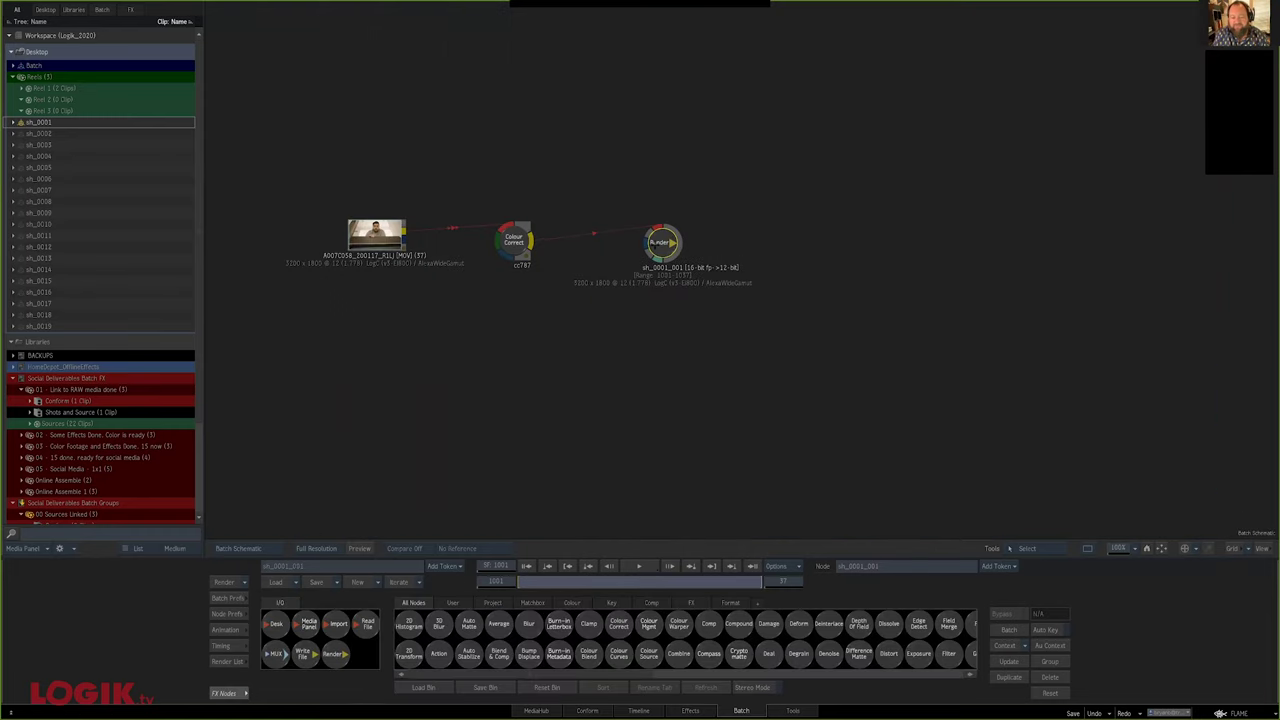
{"action": "key", "text": "grave"}
{"action": "key", "text": "shift+F11"}
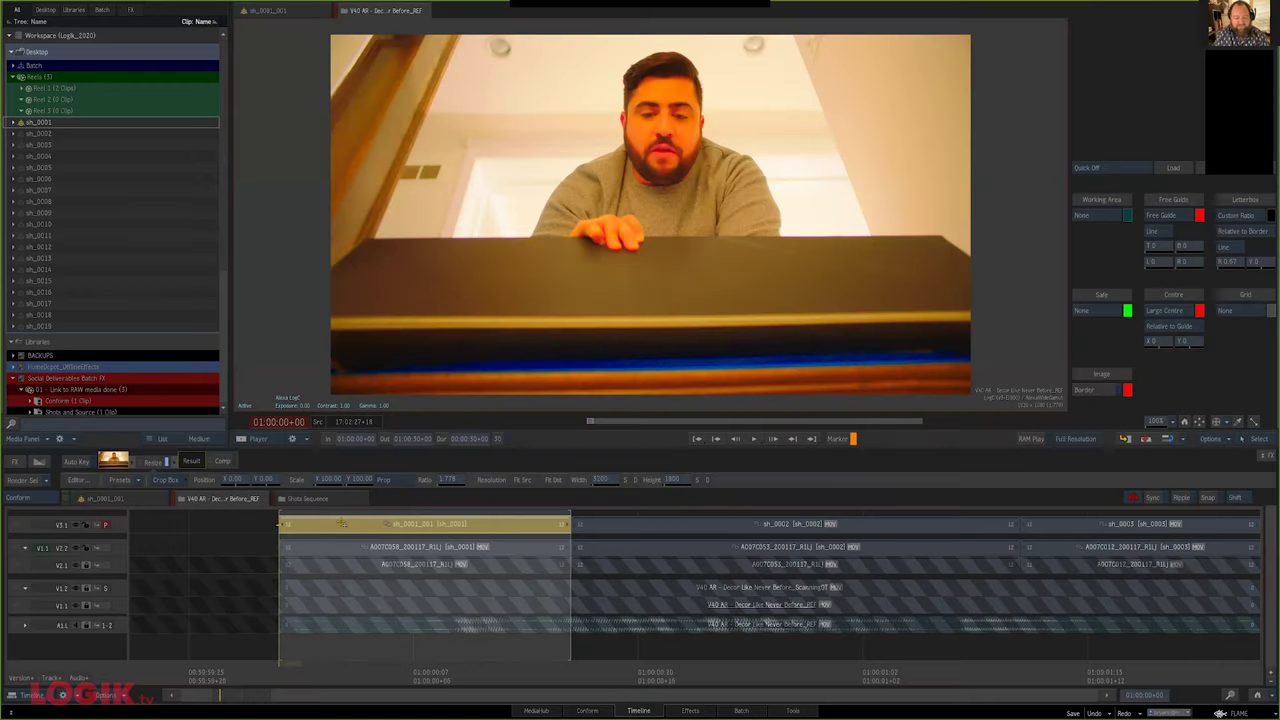
Play and scrub through the rendered first segment on the V40 AR timeline
{"action": "key", "text": "space"}
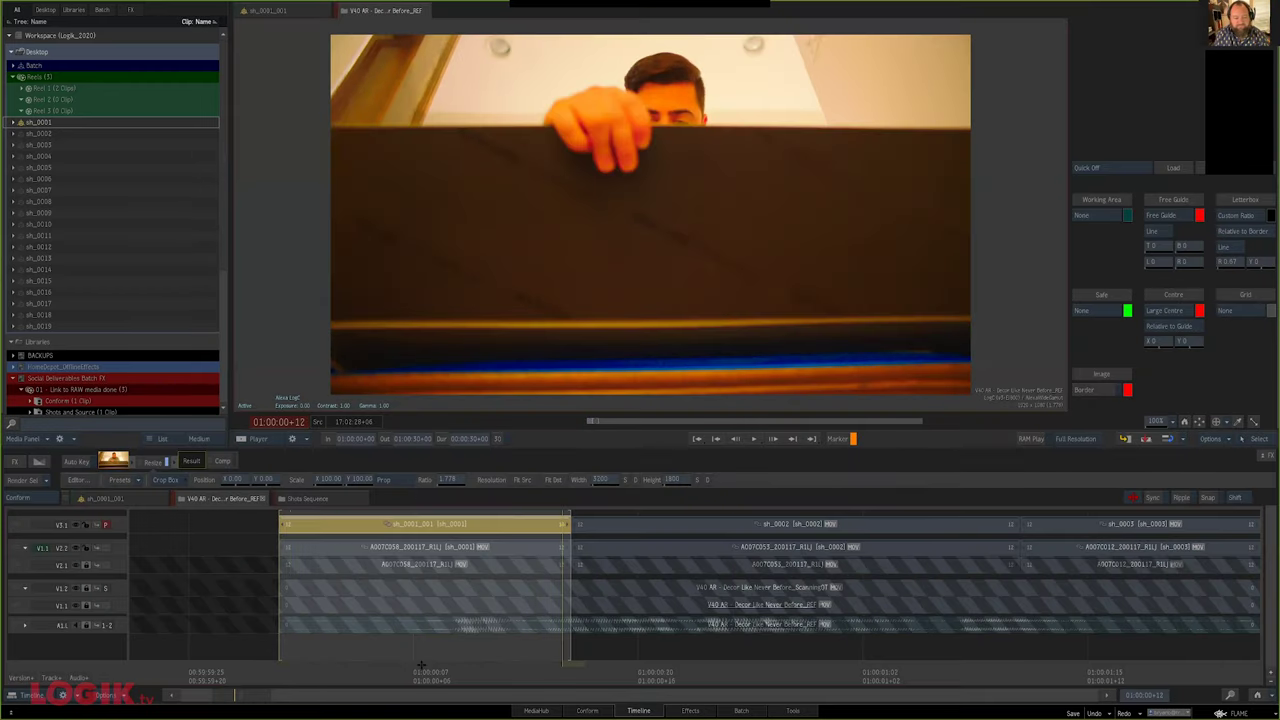
{"action": "left_click_drag", "start_coordinate": [421, 665], "coordinate": [357, 638]}
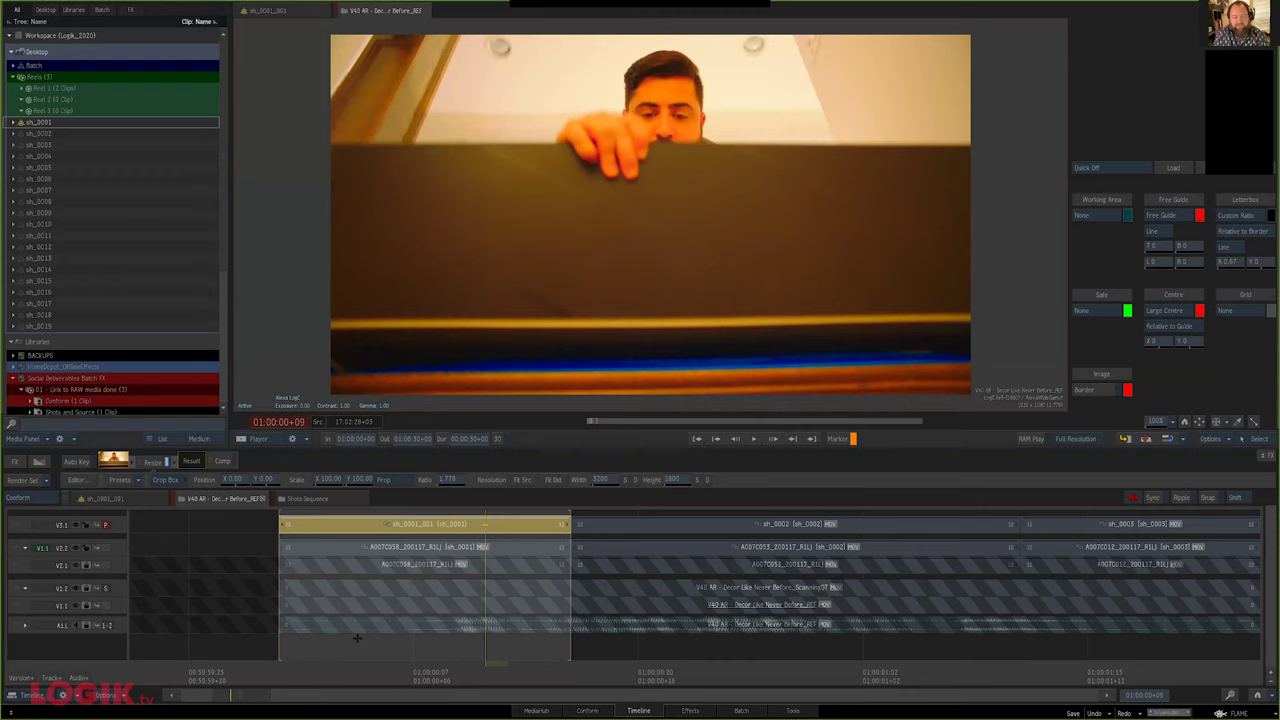
{"action": "key", "text": "Left"}
{"action": "key", "text": "Left"}
{"action": "key", "text": "Left"}
{"action": "key", "text": "Left"}
{"action": "left_click", "coordinate": [366, 626]}
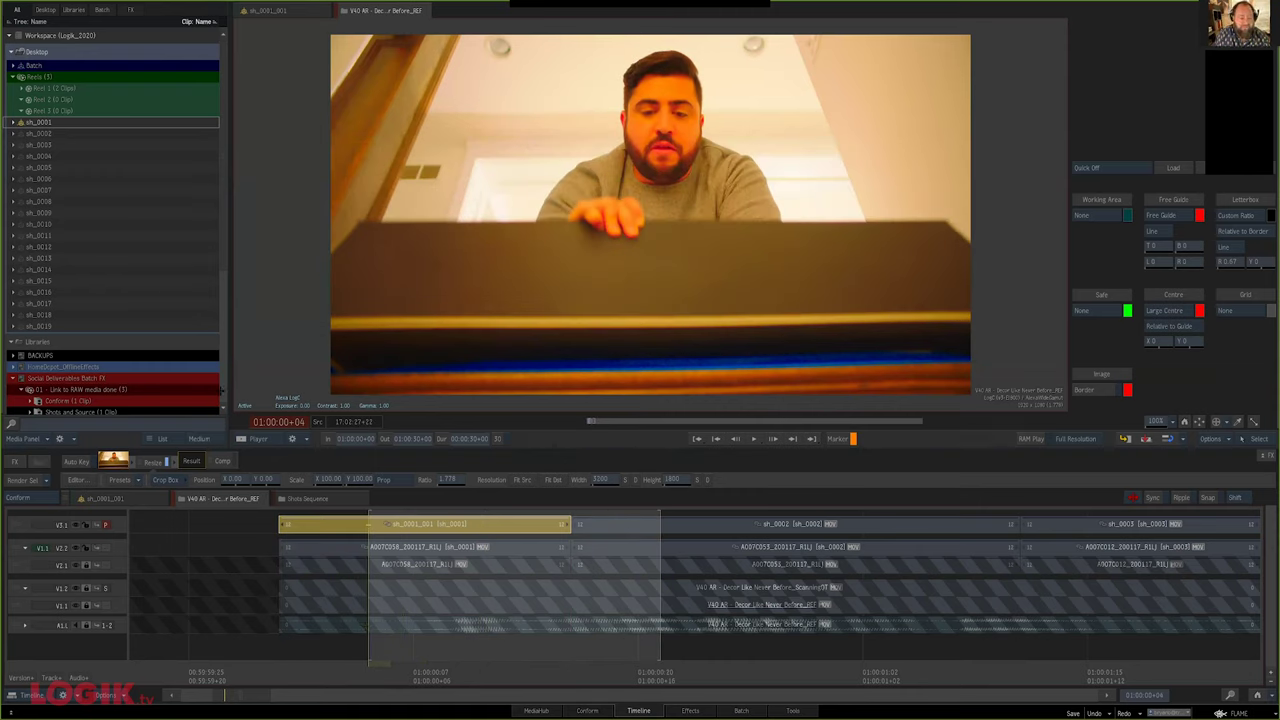
Shift the rendered sh_0001 segment sideways in its Resize effect, to an X position of about -493
{"action": "scroll", "coordinate": [222, 392], "scroll_direction": "down", "scroll_amount": 5}
{"action": "left_click", "coordinate": [434, 530]}
{"action": "left_click_drag", "start_coordinate": [433, 682], "coordinate": [442, 683]}
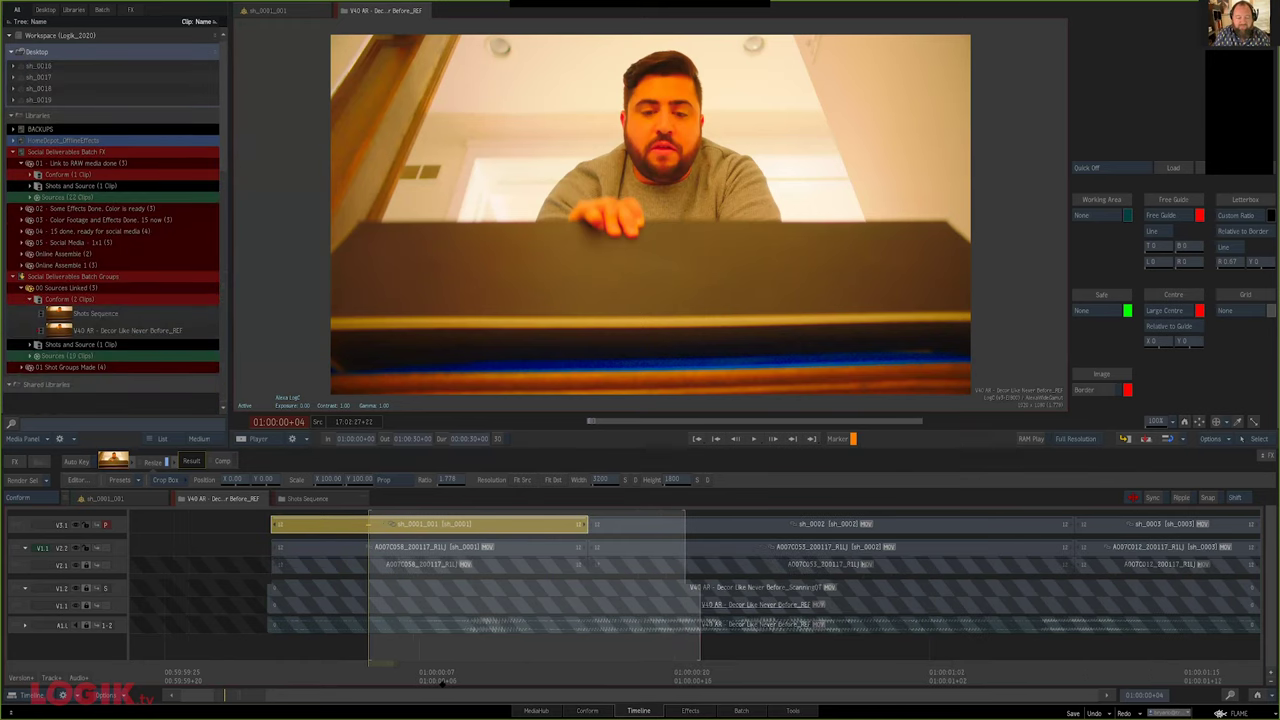
{"action": "scroll", "coordinate": [440, 680], "scroll_direction": "up", "scroll_amount": 2}
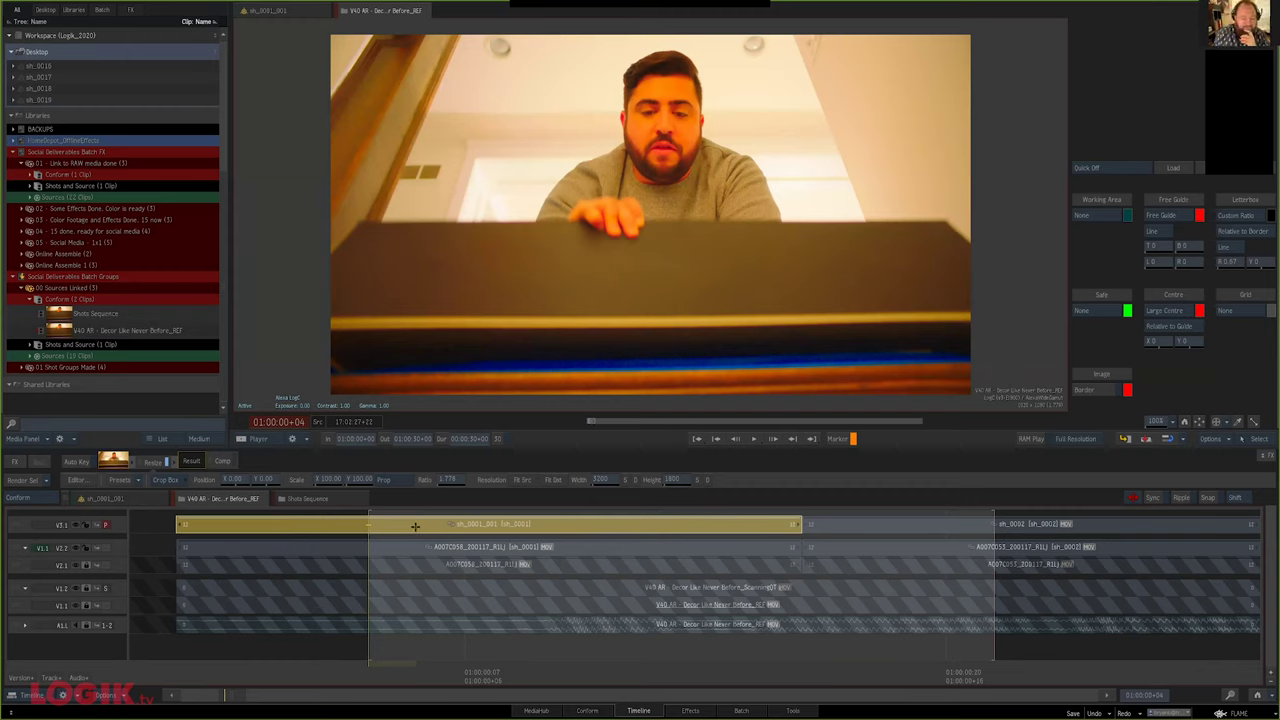
{"action": "right_click", "coordinate": [351, 542]}
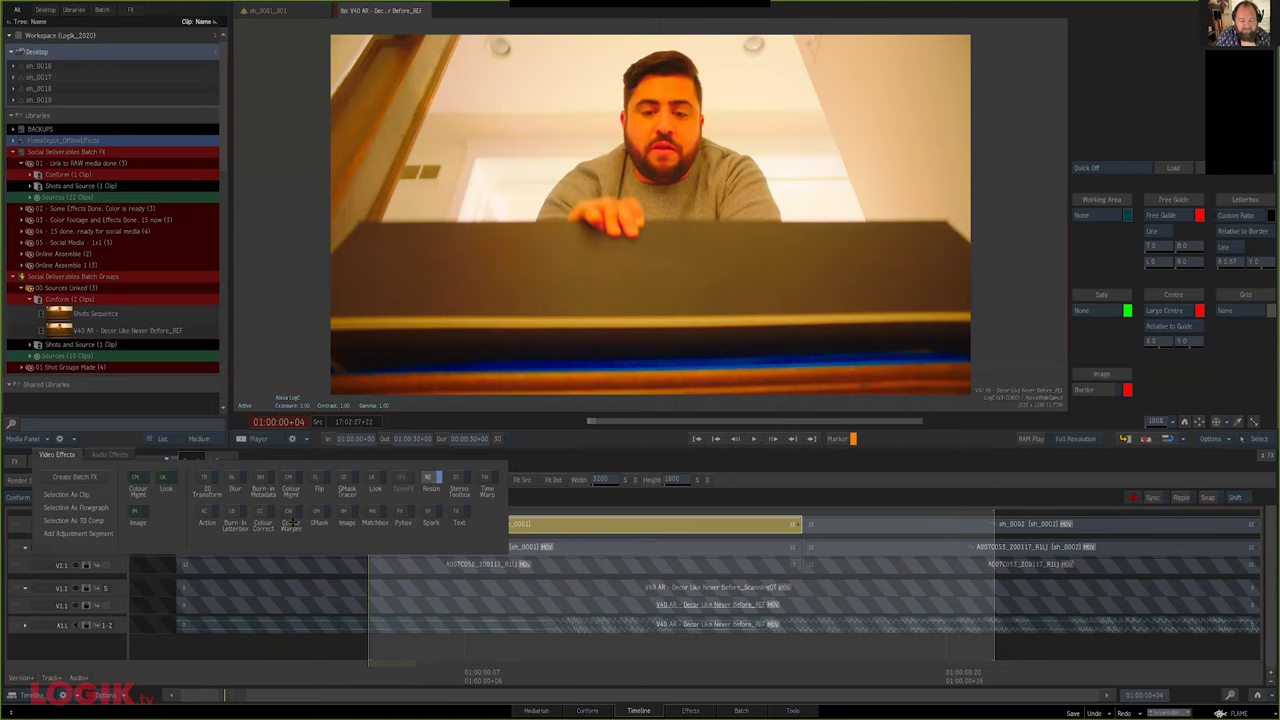
{"action": "left_click", "coordinate": [424, 482]}
{"action": "left_click_drag", "start_coordinate": [259, 483], "coordinate": [222, 180]}
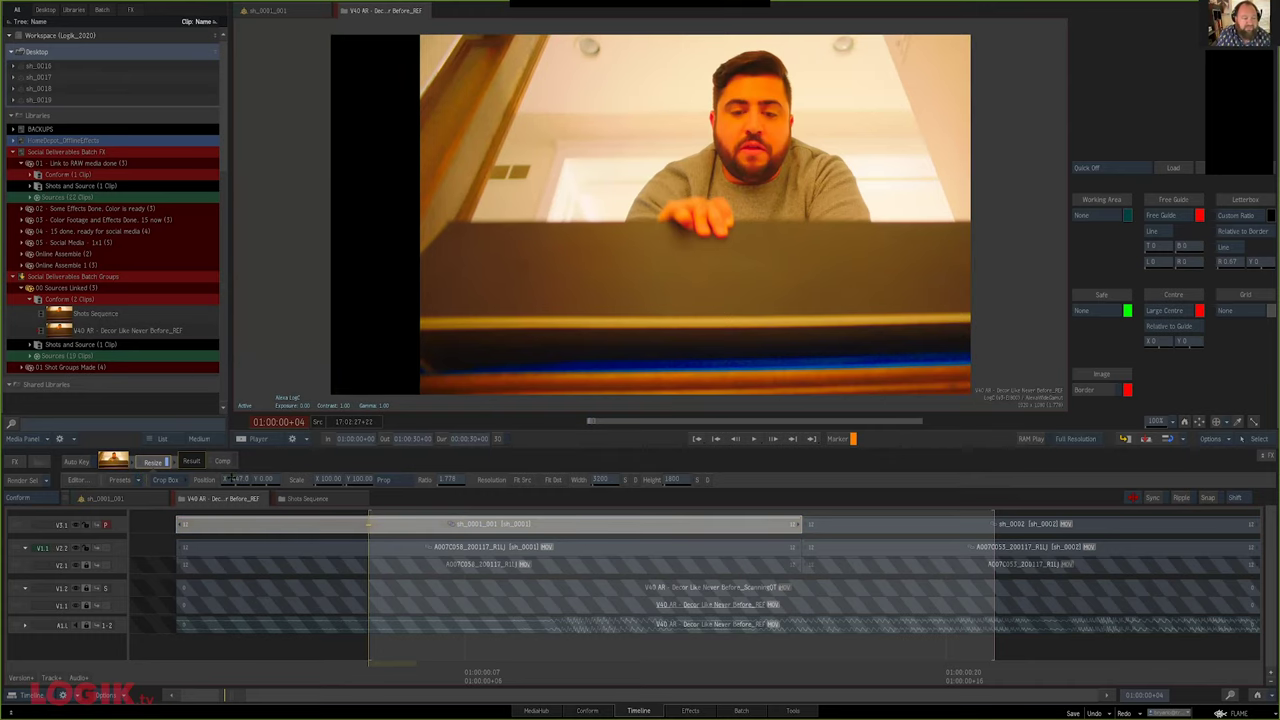
{"action": "left_click_drag", "start_coordinate": [232, 479], "coordinate": [234, 479]}
Move the Shots Sequence into the Shots and Source folder and move the Render node farther from Colour Correct in the sh_0001 batch
{"action": "left_click_drag", "start_coordinate": [59, 318], "coordinate": [68, 345]}
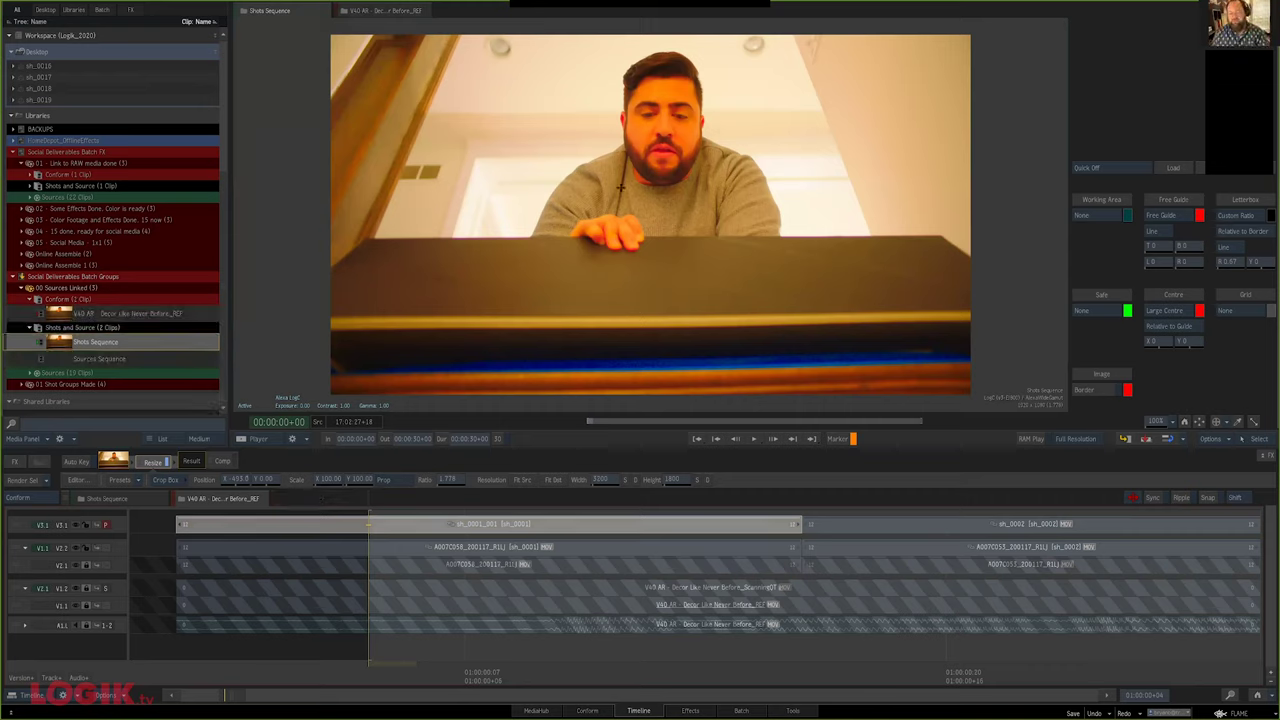
{"action": "left_click", "coordinate": [741, 711]}
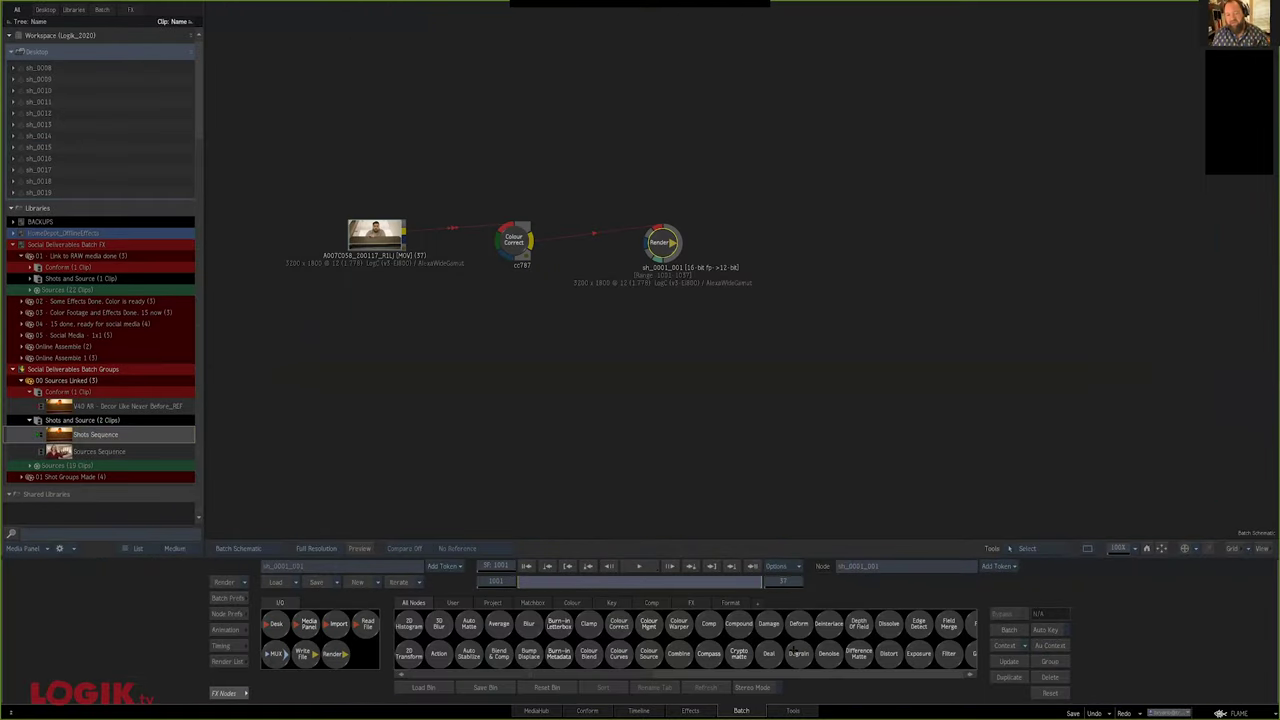
{"action": "left_click_drag", "start_coordinate": [662, 242], "coordinate": [750, 232]}
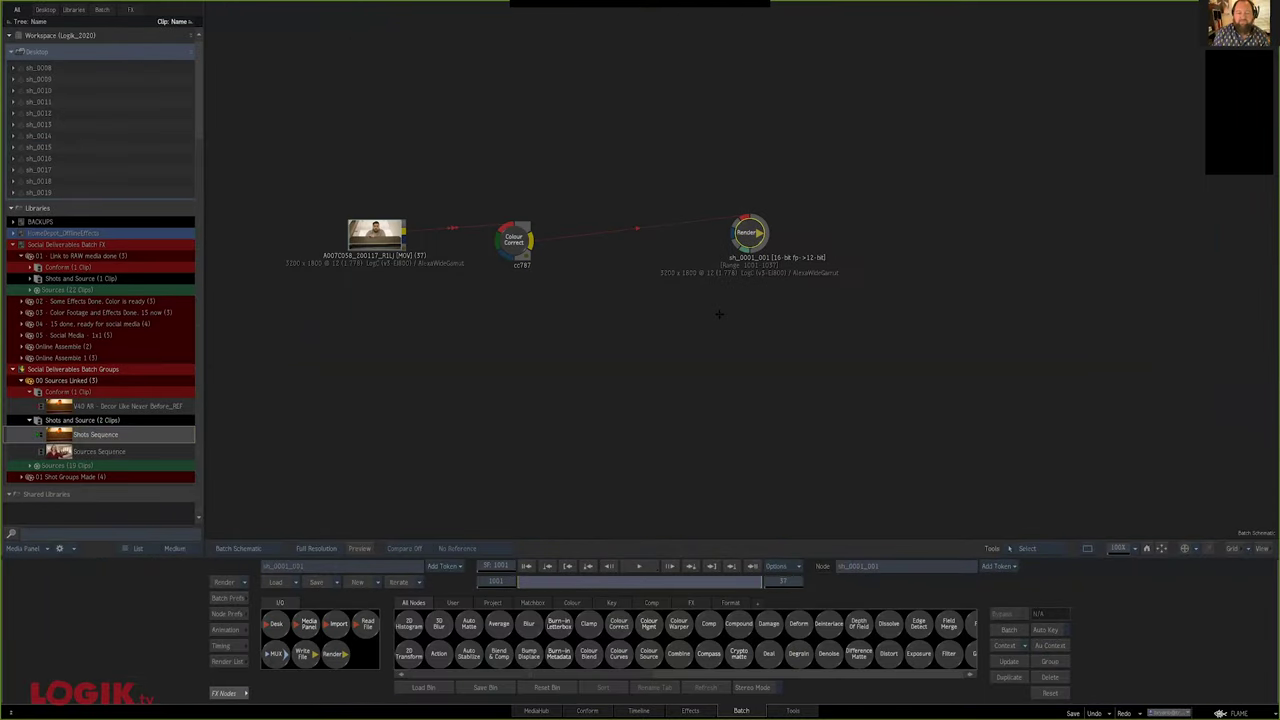
Return to the V40 AR timeline and review the connected-segment sync commands available for the shifted sh_0001 segment
{"action": "left_click", "coordinate": [640, 708]}
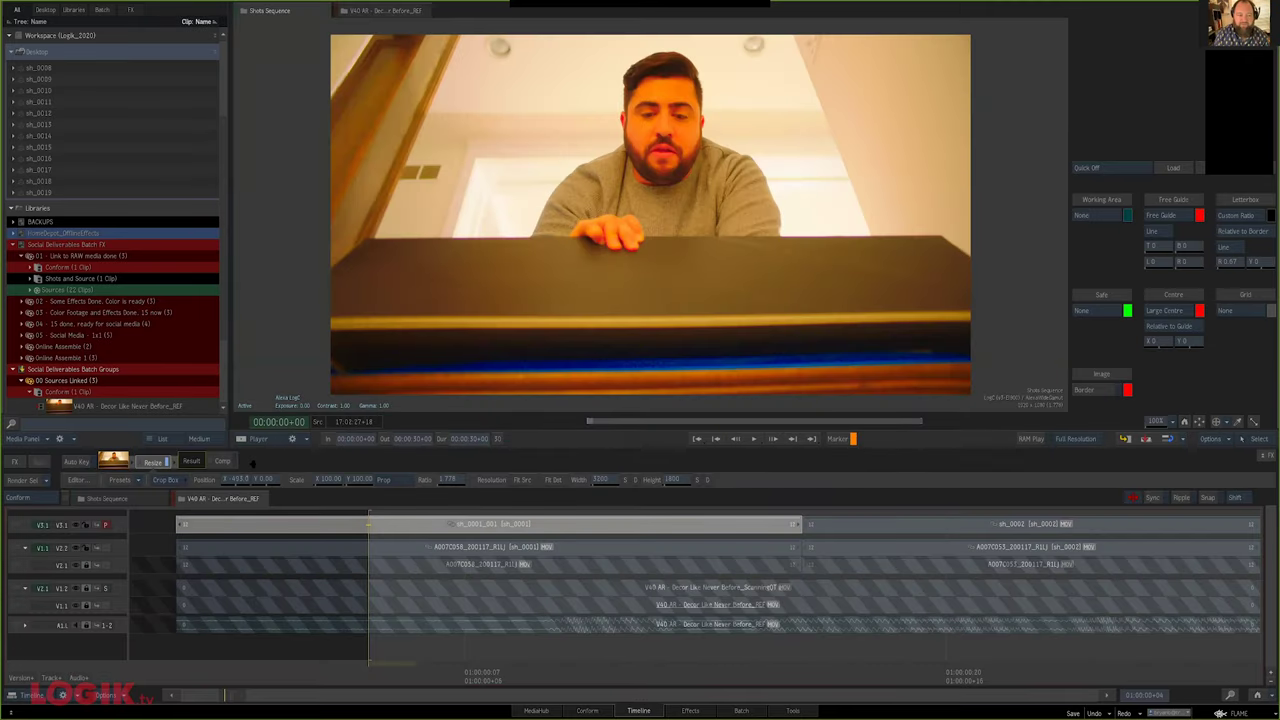
{"action": "scroll", "coordinate": [97, 313], "scroll_direction": "down", "scroll_amount": 5}
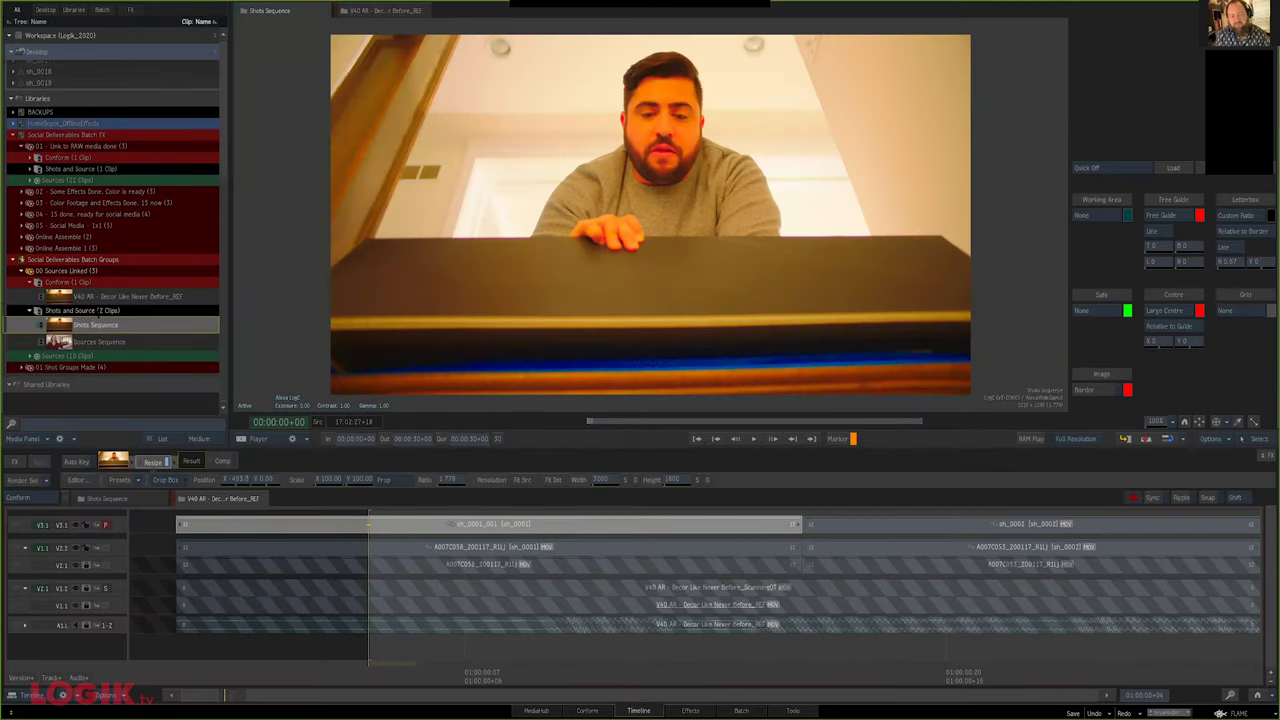
{"action": "left_click", "coordinate": [390, 527]}
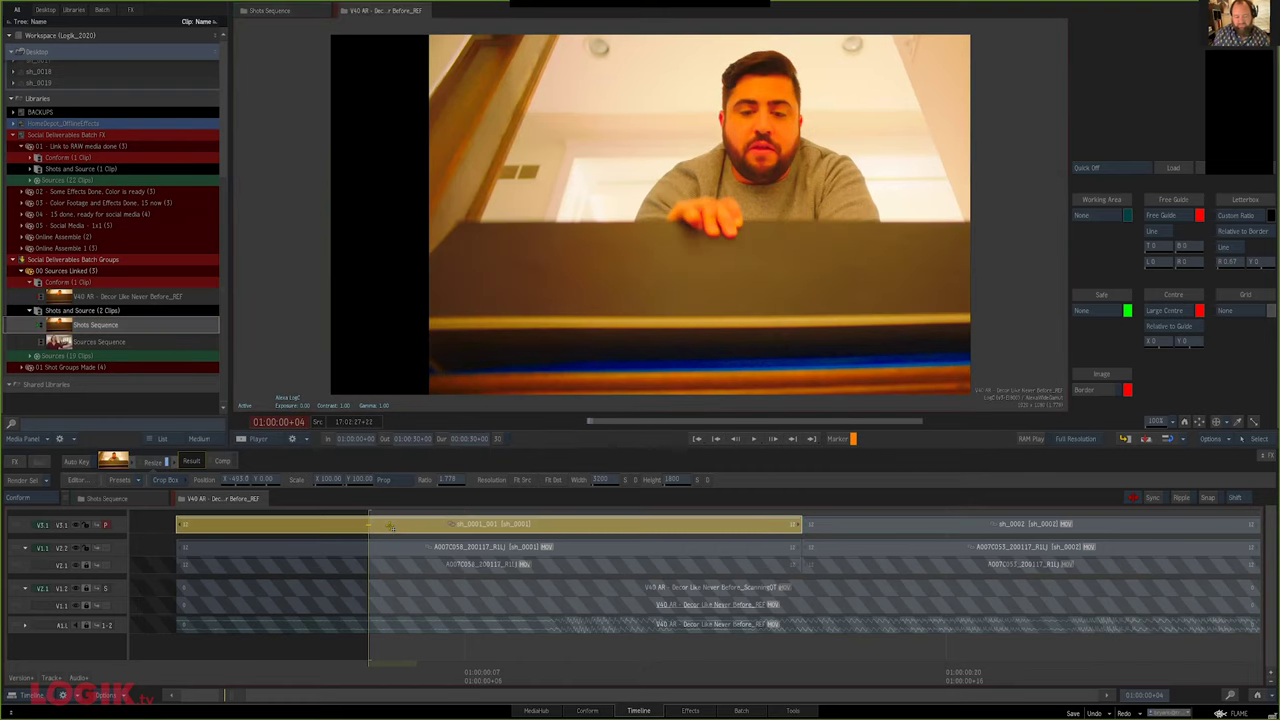
{"action": "right_click", "coordinate": [372, 536]}
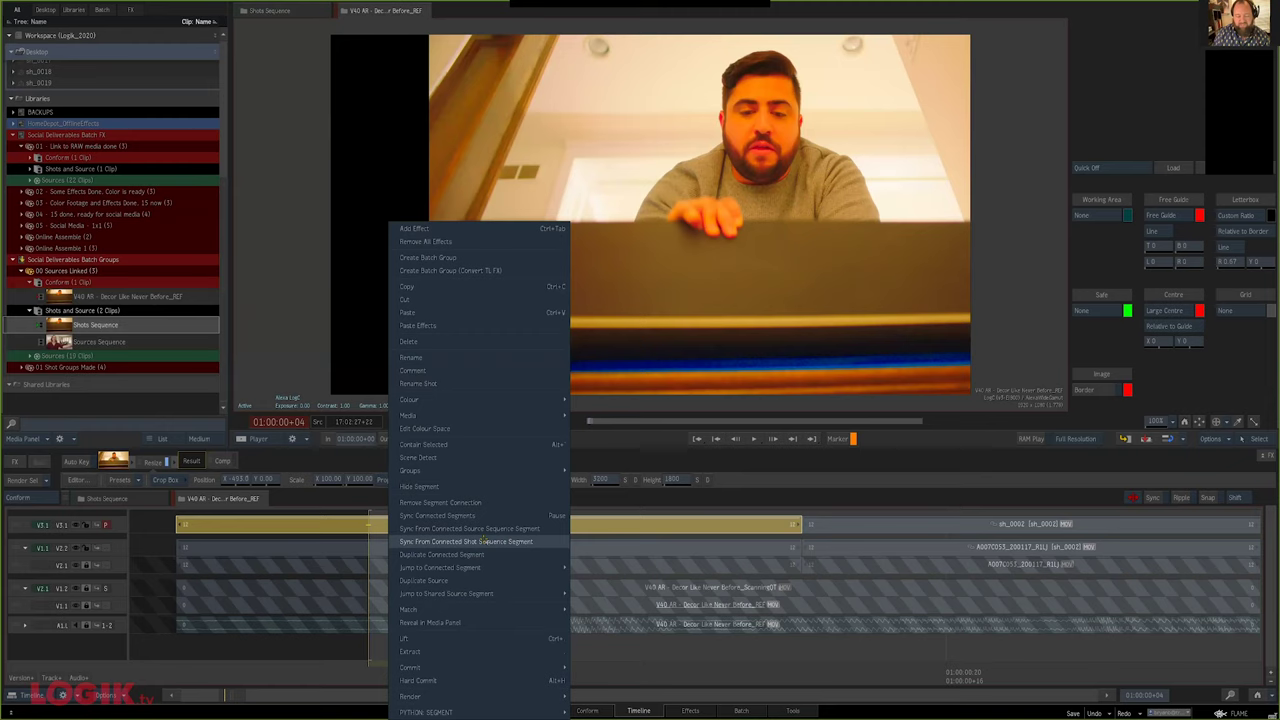
{"action": "key", "text": "Up"}
{"action": "key", "text": "Up"}
{"action": "key", "text": "Return"}
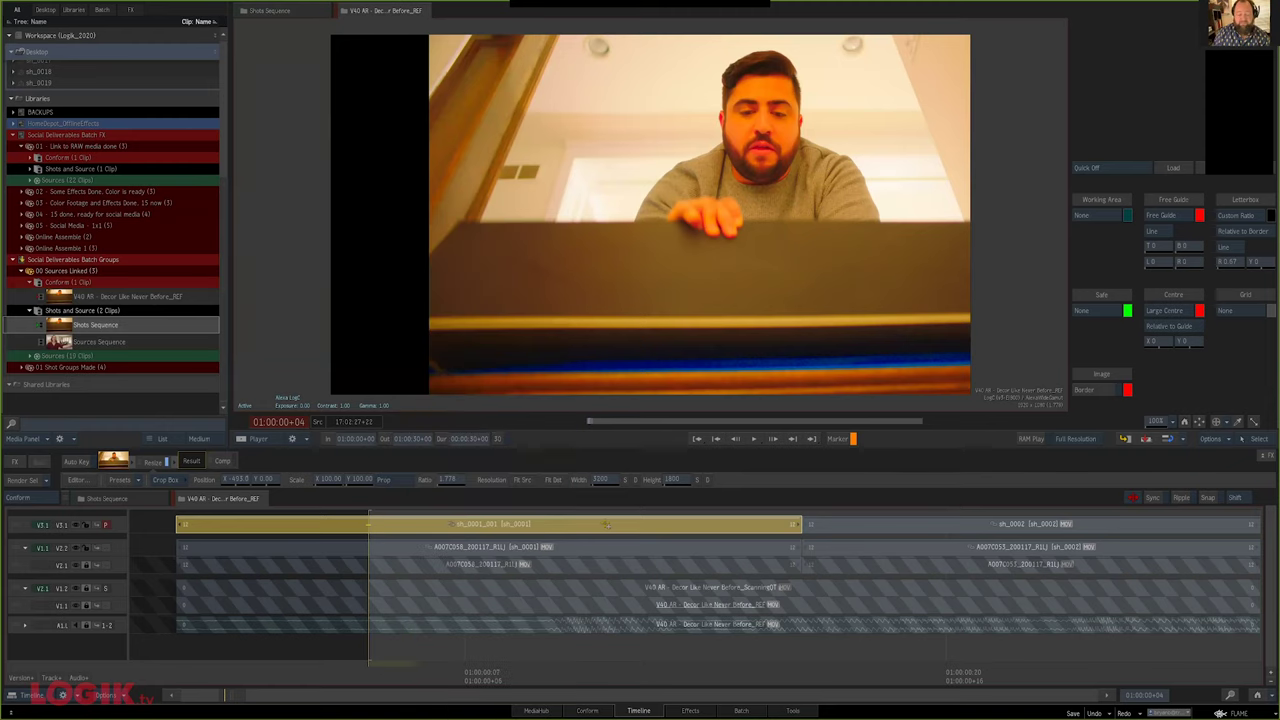
{"action": "right_click", "coordinate": [468, 524]}
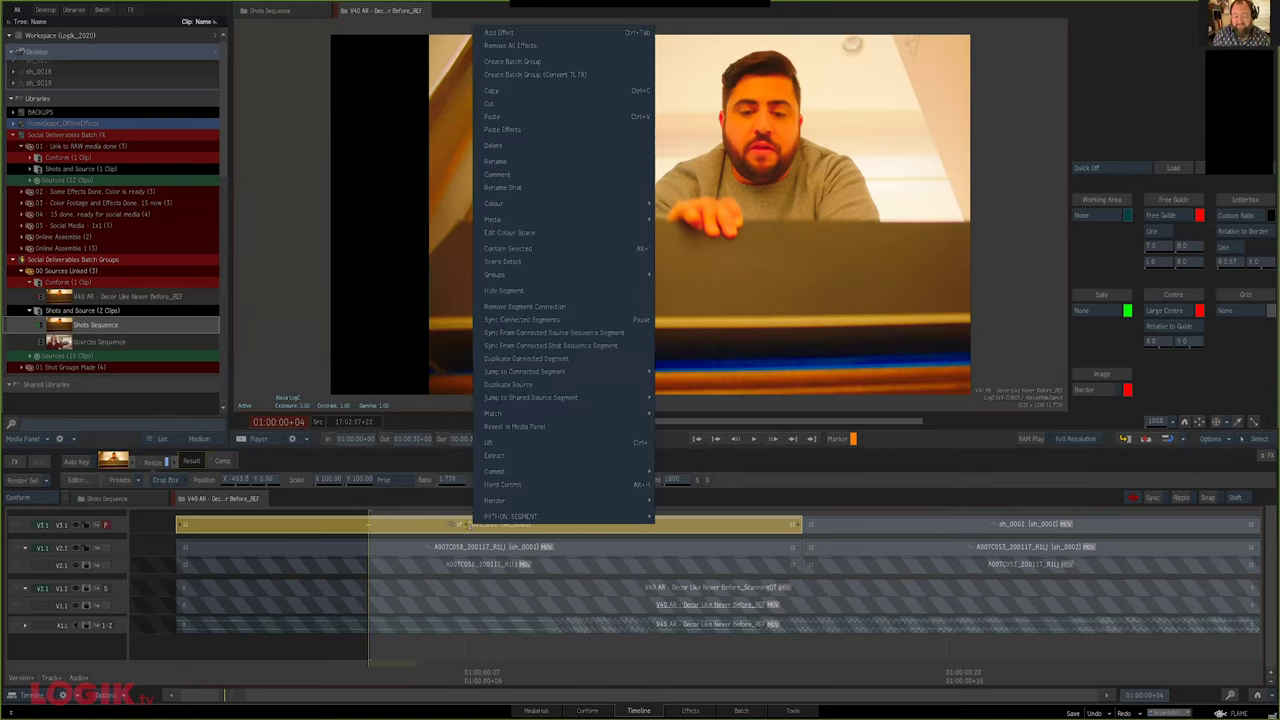
{"action": "key", "text": "Return"}
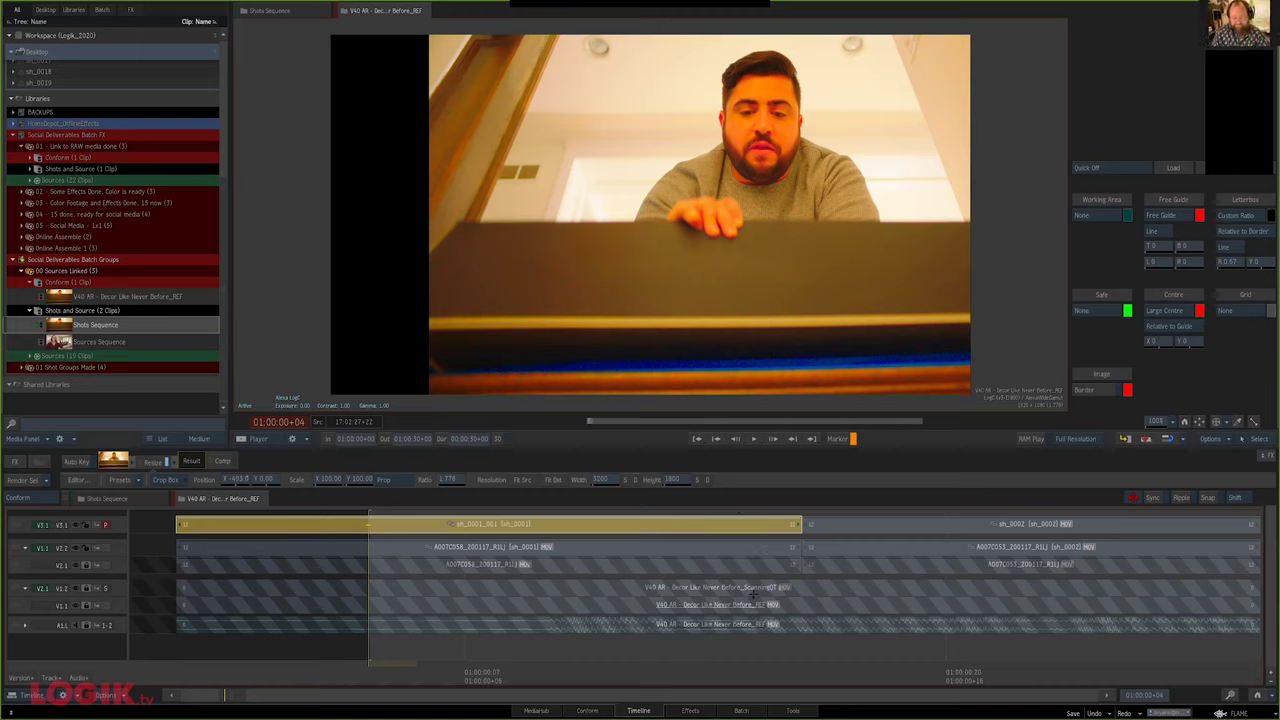
{"action": "left_click", "coordinate": [455, 537]}
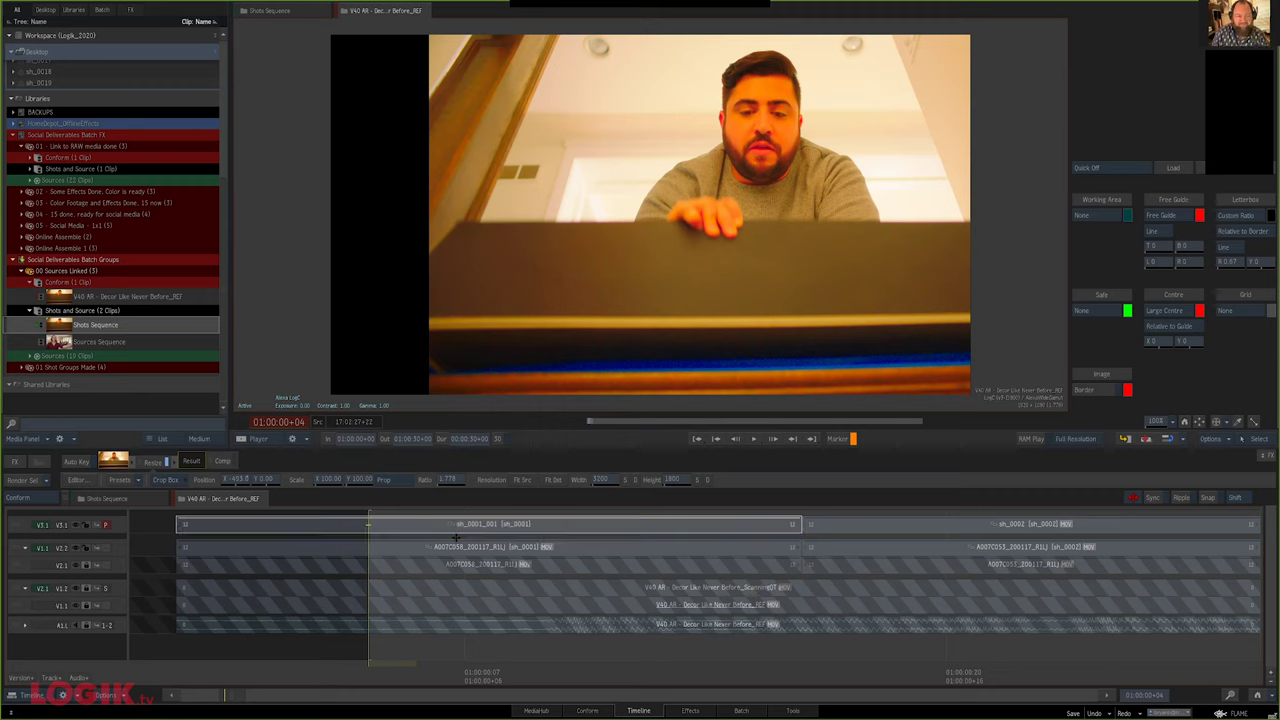
Add a third track to version 2 of the V40 AR timeline and move all the version 3 shot segments down onto it
{"action": "key", "text": "Home"}
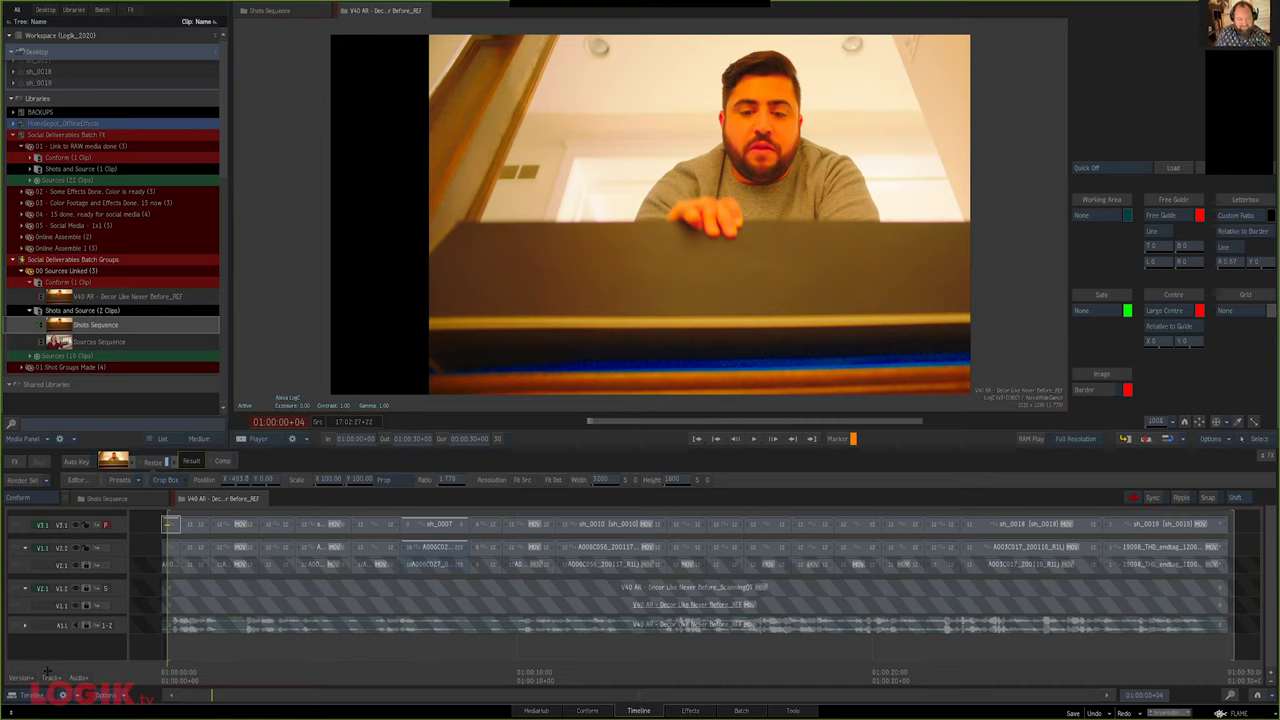
{"action": "key", "text": "Down"}
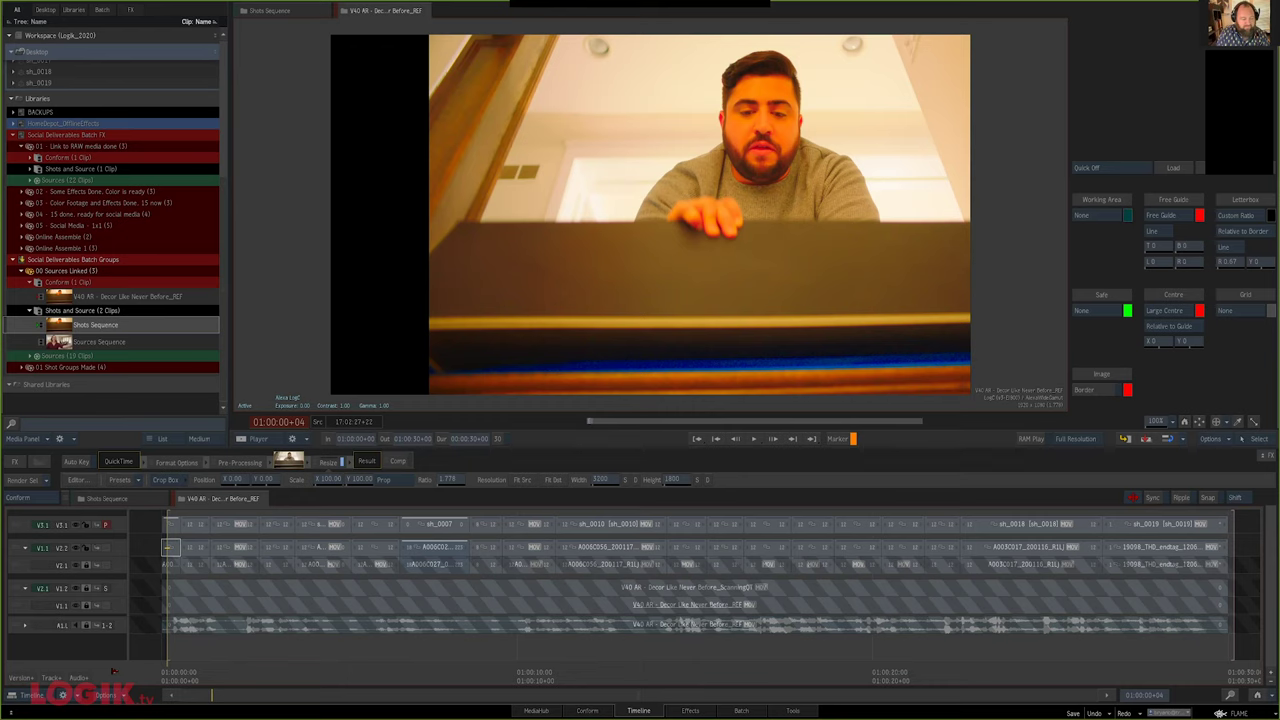
{"action": "left_click", "coordinate": [52, 678]}
{"action": "key", "text": "Home"}
{"action": "key", "text": "ctrl+a"}
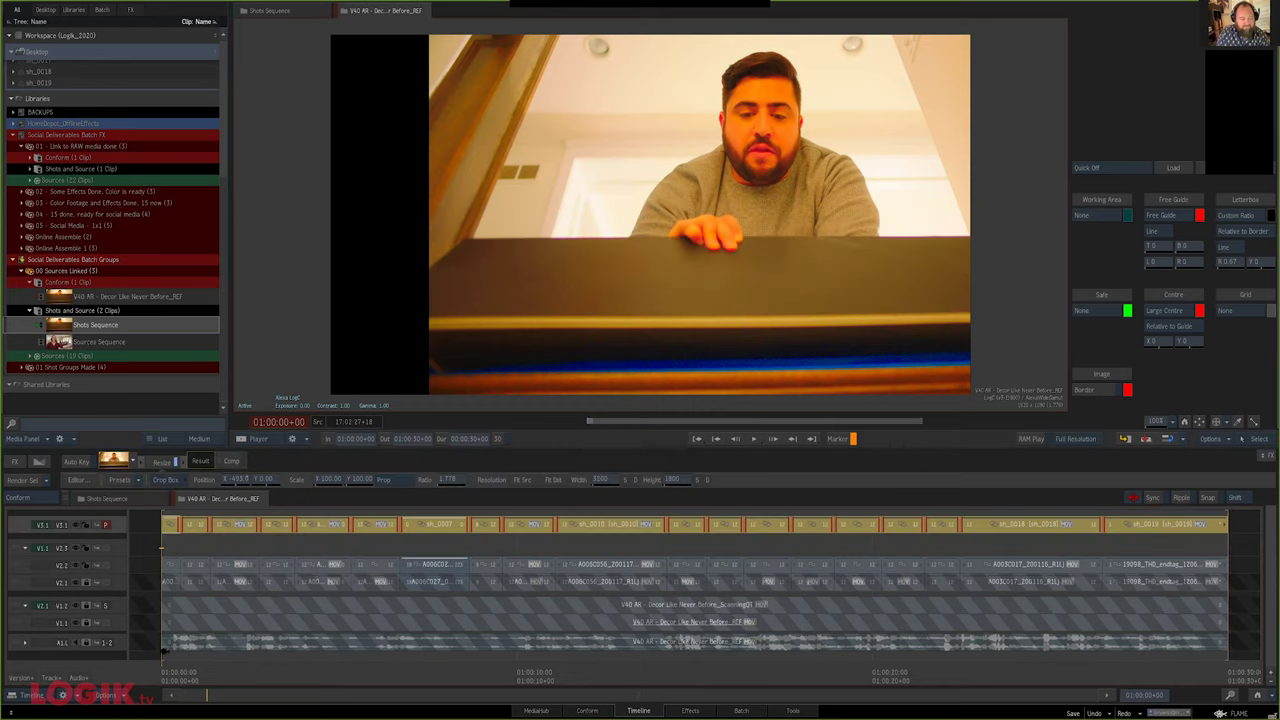
{"action": "key", "text": "ctrl+Down"}
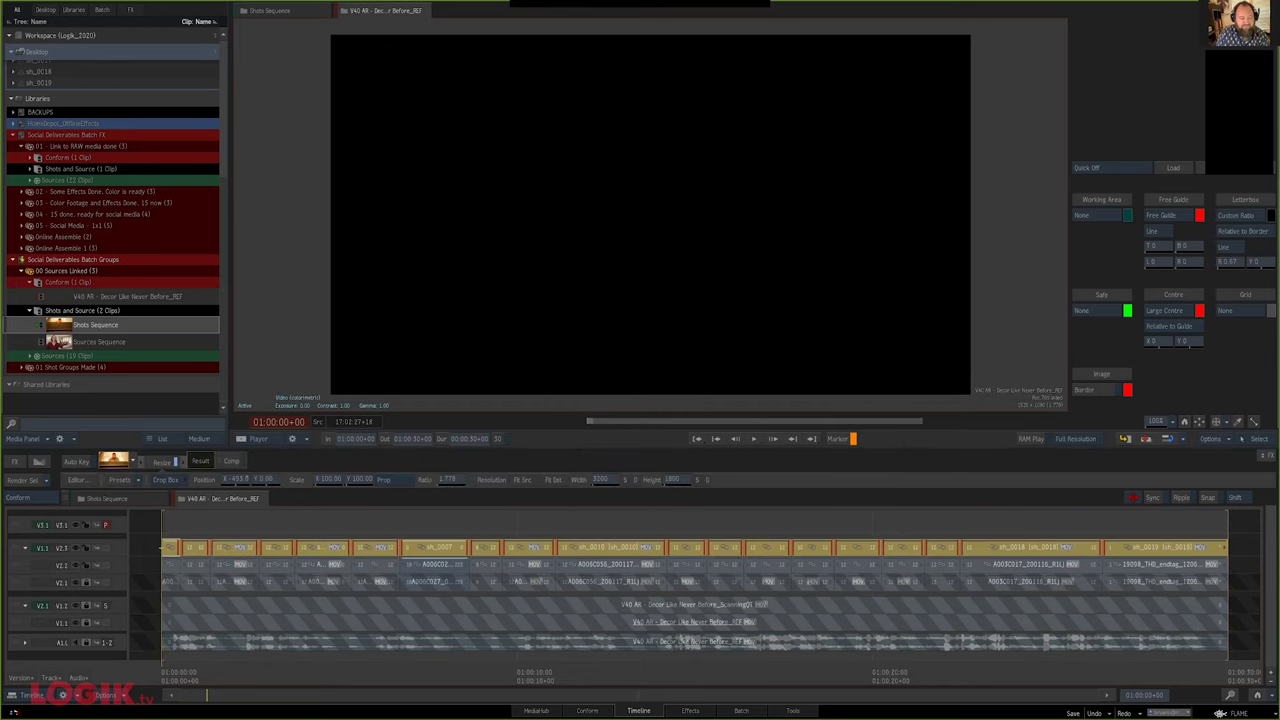
Delete the emptied version 3 and move the segment focus up to the first shot on track V2.3
{"action": "left_click_drag", "start_coordinate": [15, 713], "coordinate": [11, 712]}
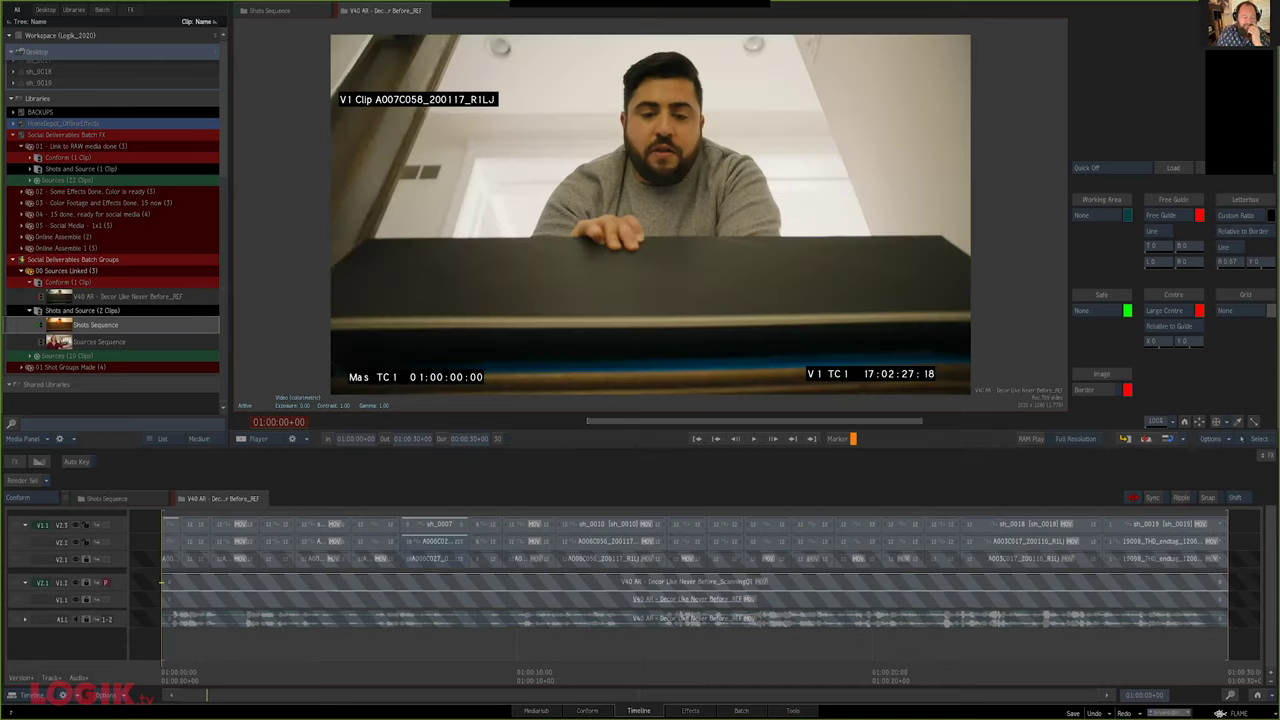
{"action": "key", "text": "Up"}
{"action": "key", "text": "Up"}
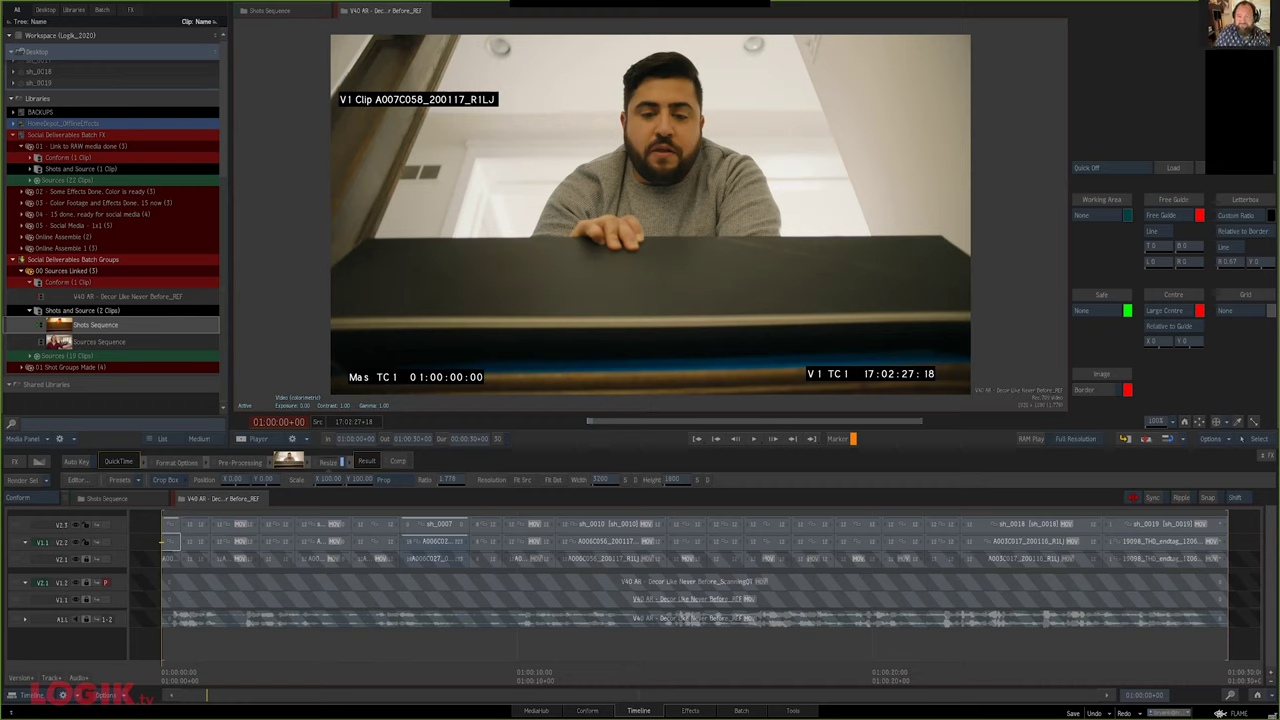
{"action": "key", "text": "Up"}
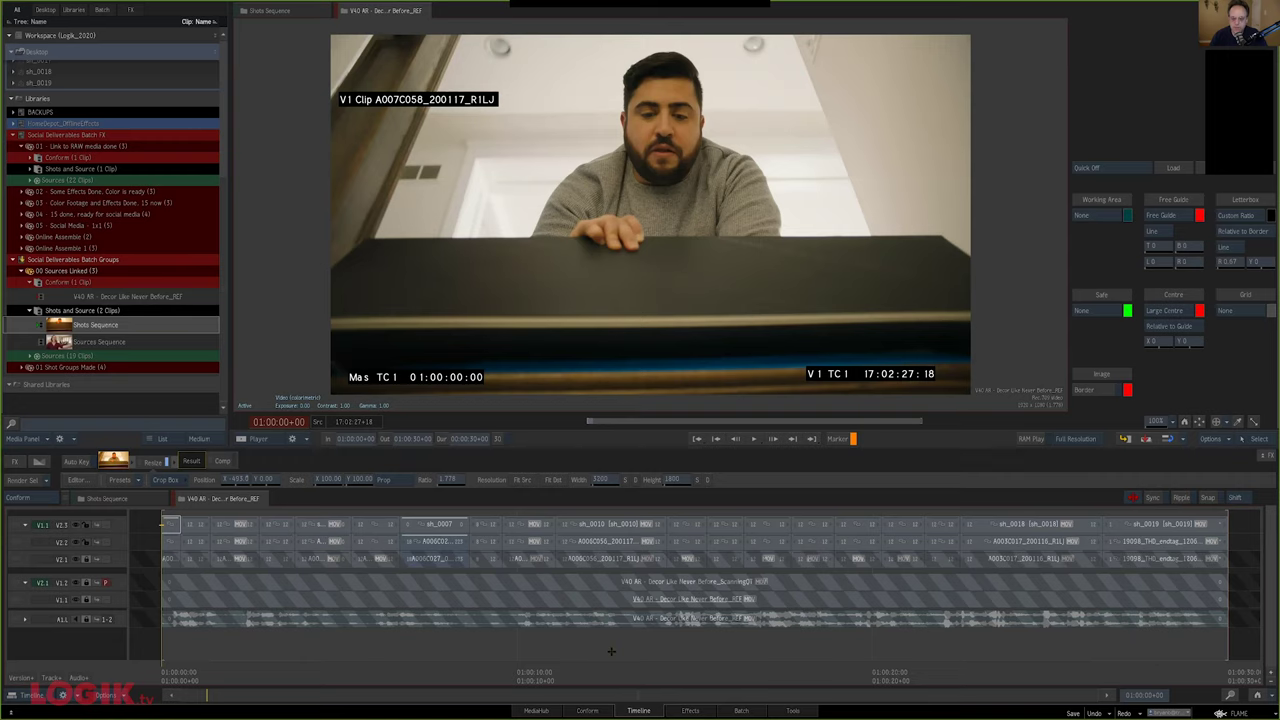
Switch to the 20028_Salvation_Army_ARC_Retail project through the project and user settings
{"action": "left_click", "coordinate": [1219, 710]}
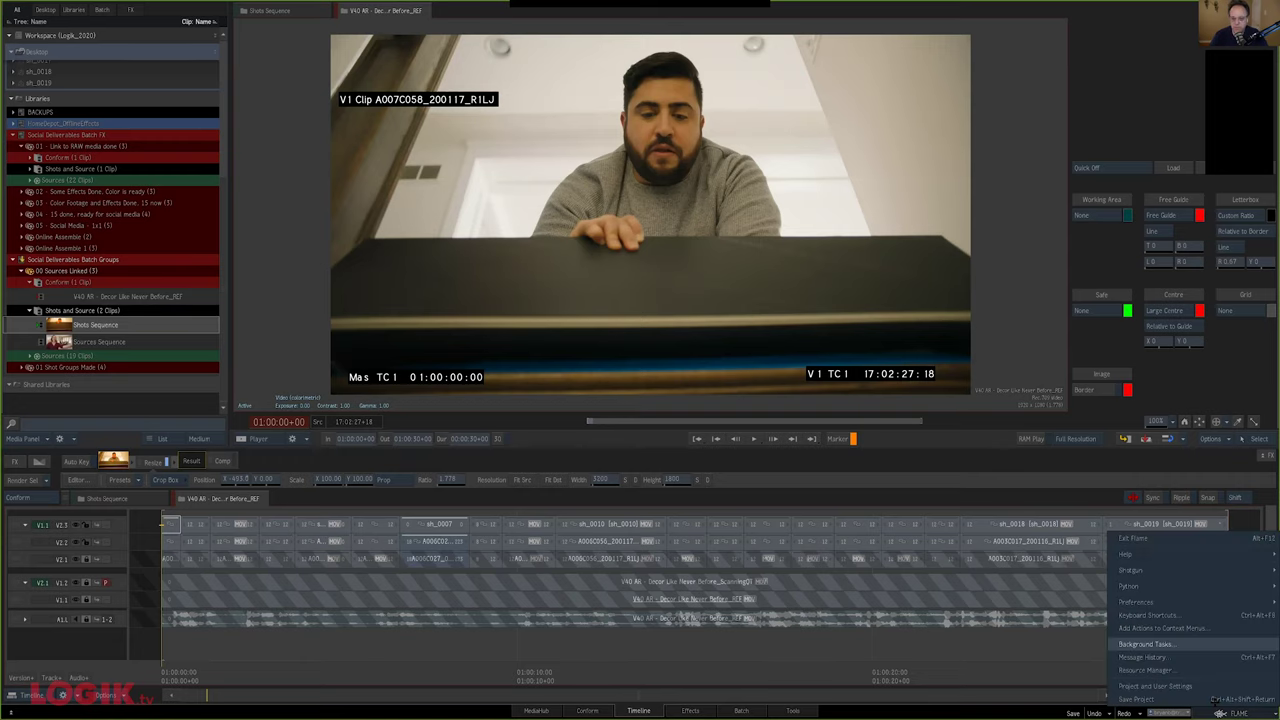
{"action": "left_click", "coordinate": [1160, 686]}
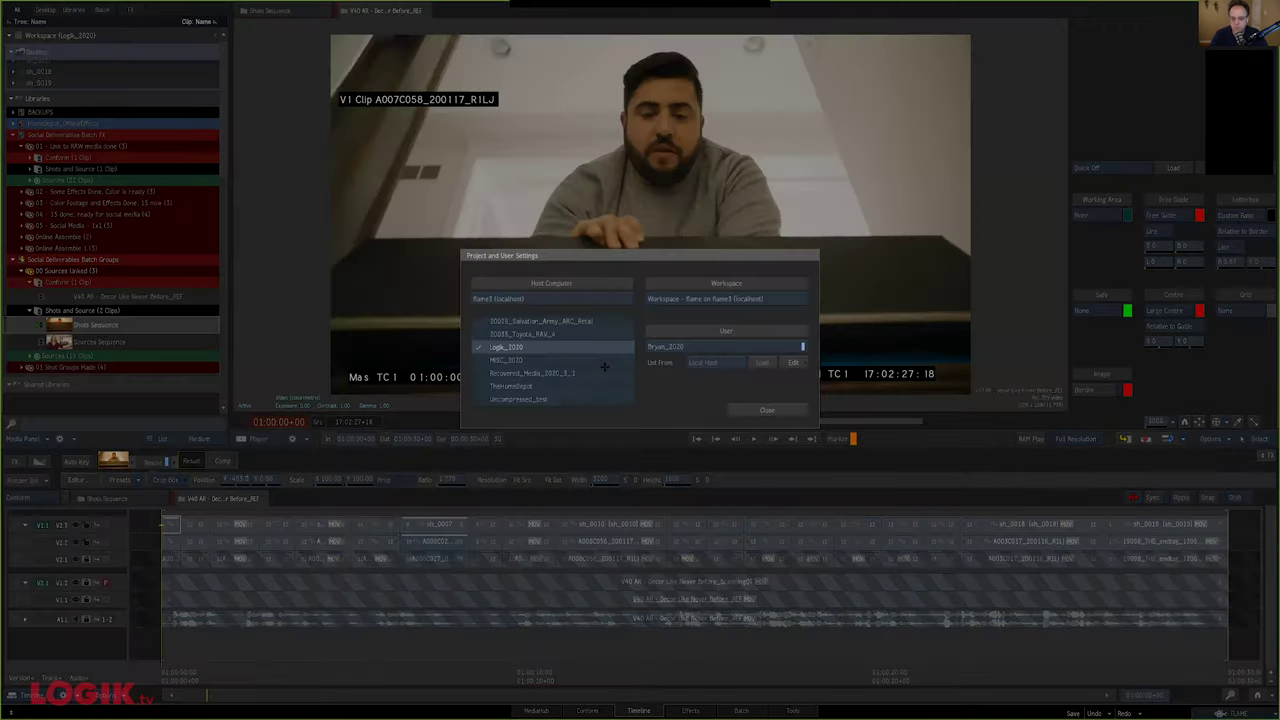
{"action": "key", "text": "Up"}
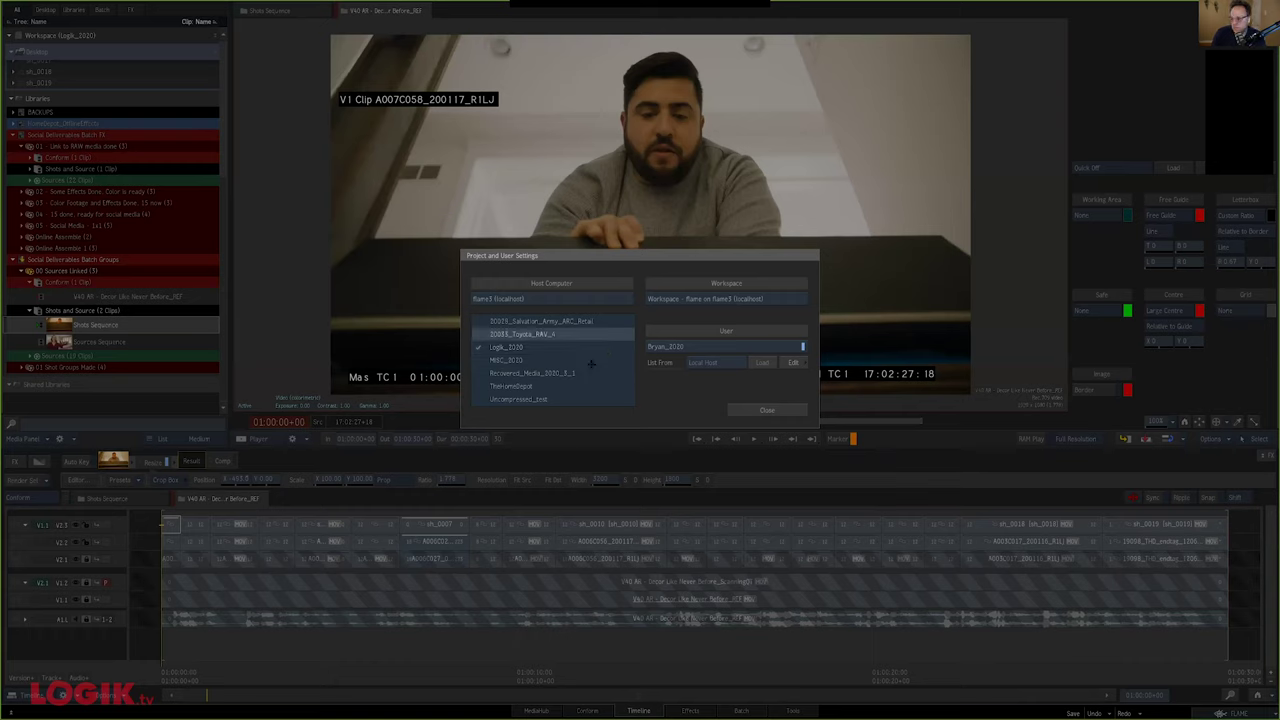
{"action": "key", "text": "Return"}
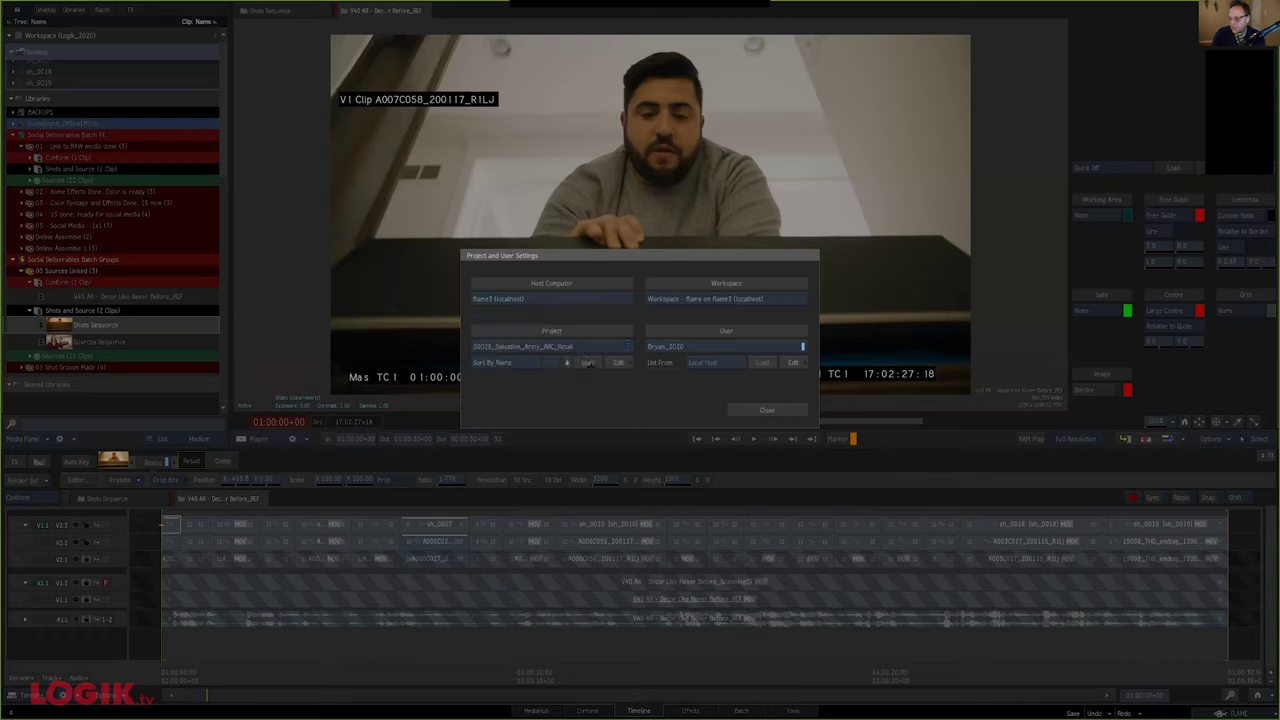
{"action": "left_click", "coordinate": [588, 363]}
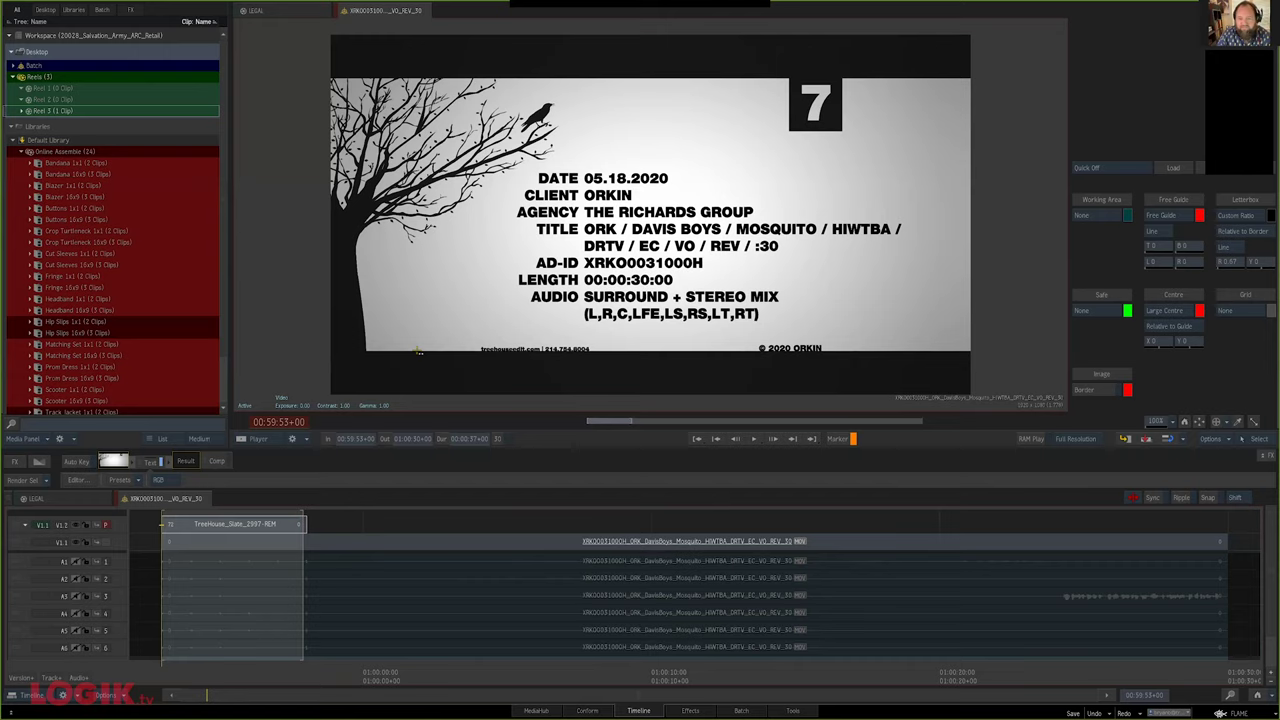
Show the reels and look through the Bandana 16x9 folder's clips in the Online Assemble library group, opening Bandana 06
{"action": "key", "text": "alt+1"}
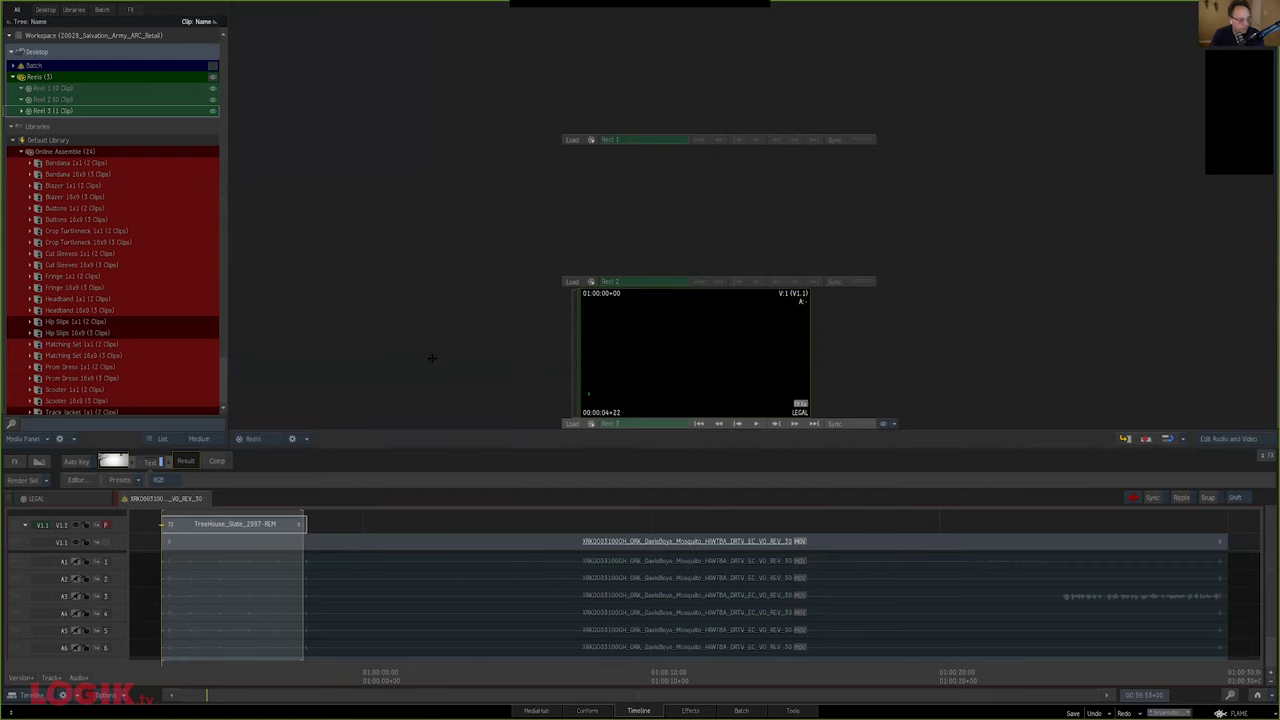
{"action": "scroll", "coordinate": [224, 205], "scroll_direction": "down", "scroll_amount": 3}
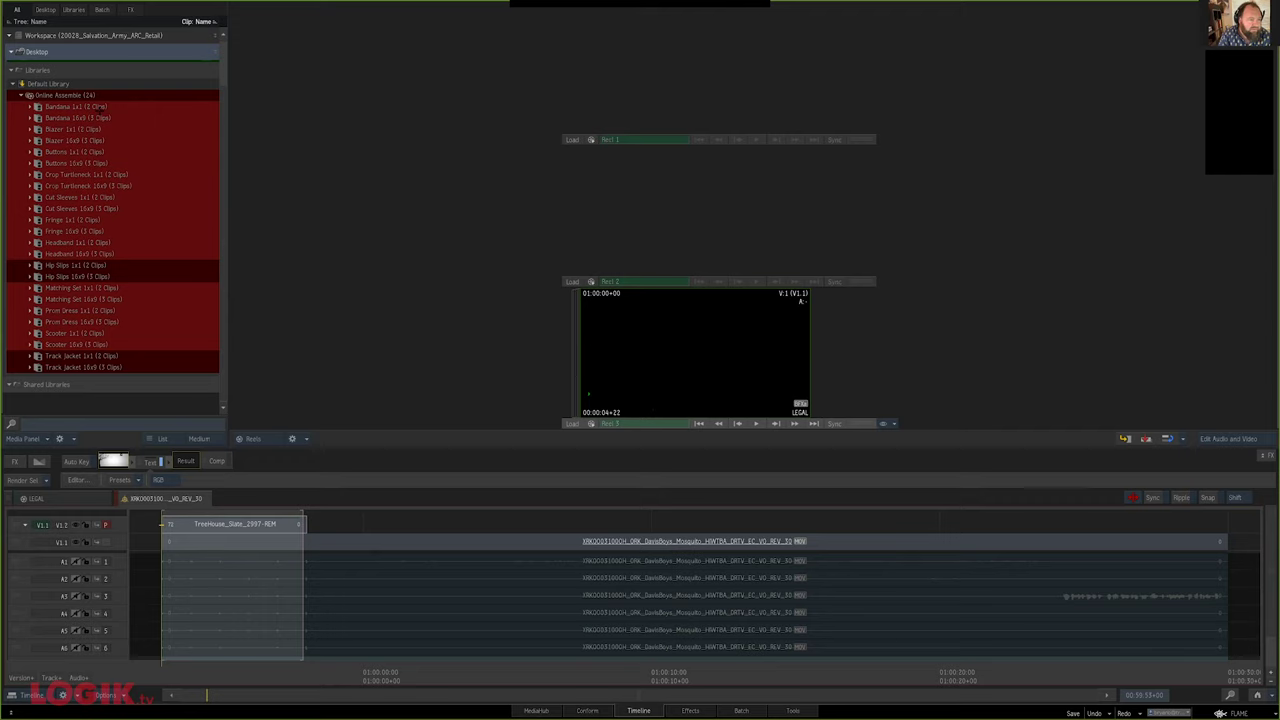
{"action": "left_click", "coordinate": [30, 118]}
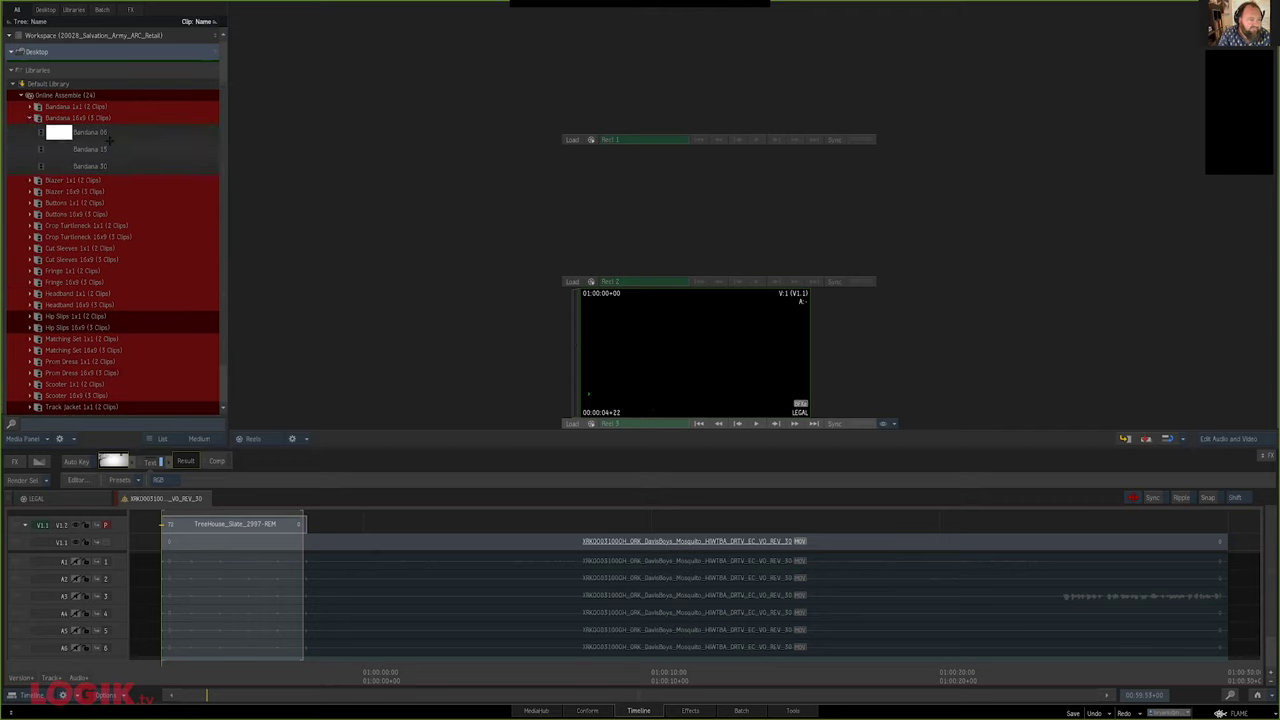
{"action": "left_click", "coordinate": [106, 151]}
{"action": "left_click", "coordinate": [95, 133]}
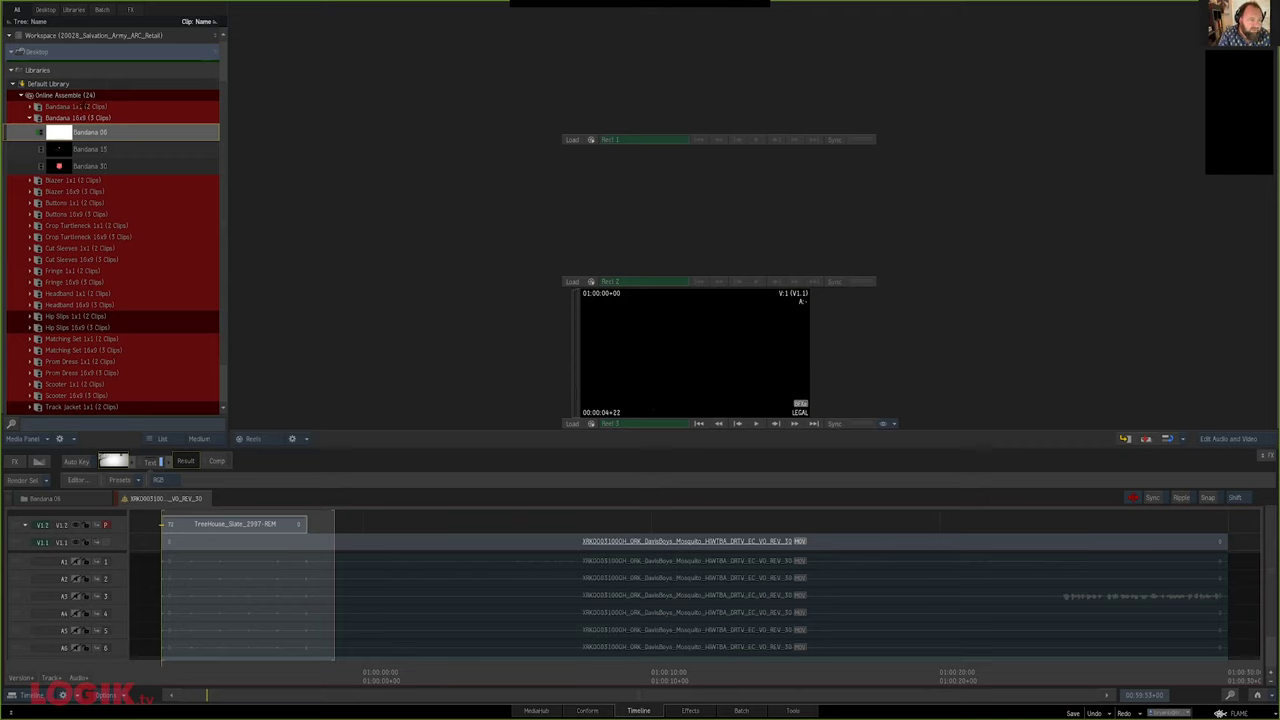
{"action": "left_click", "coordinate": [30, 118]}
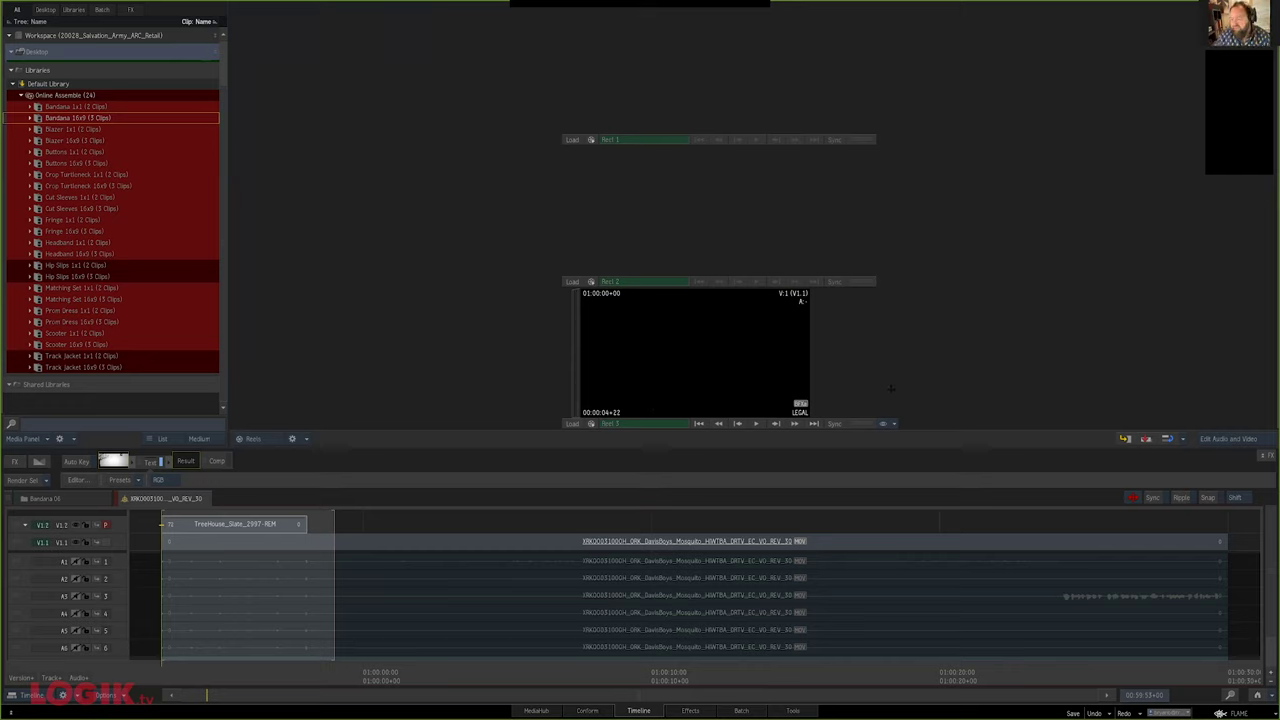
Switch to the Logik_2020 project through the project and user settings and close the settings dialog
{"action": "left_click", "coordinate": [1232, 713]}
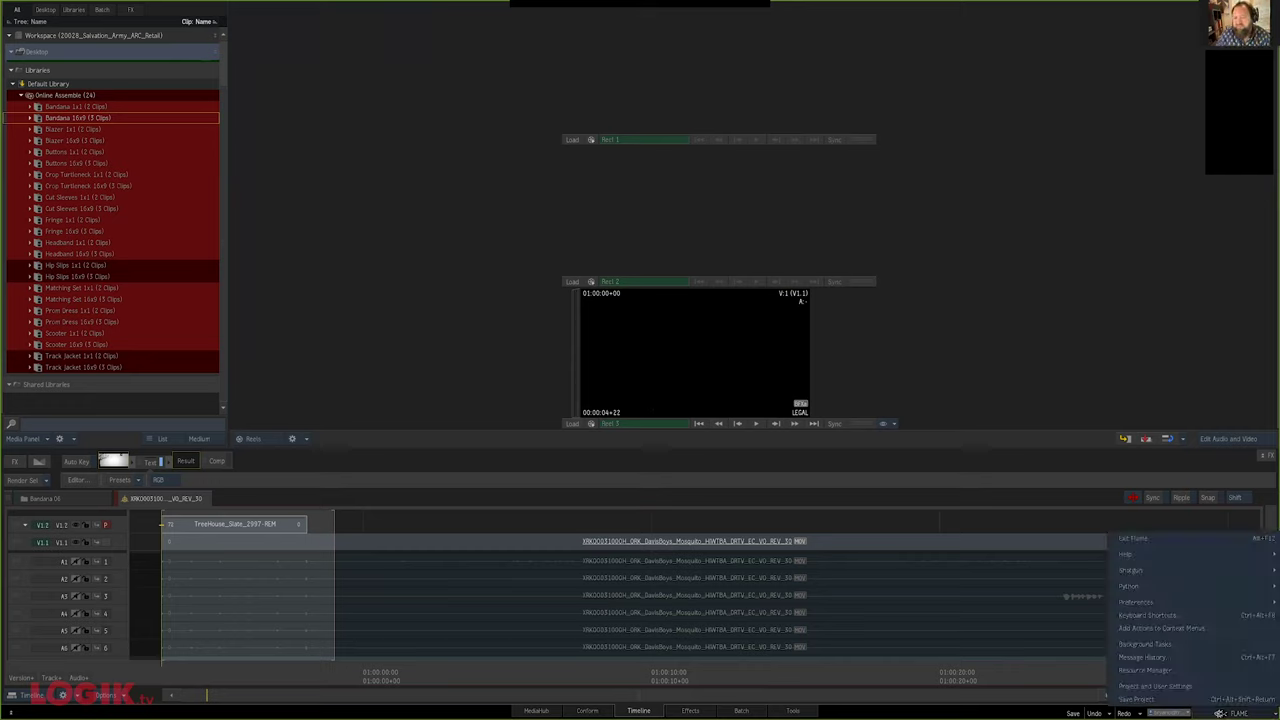
{"action": "mouse_move", "coordinate": [1150, 605]}
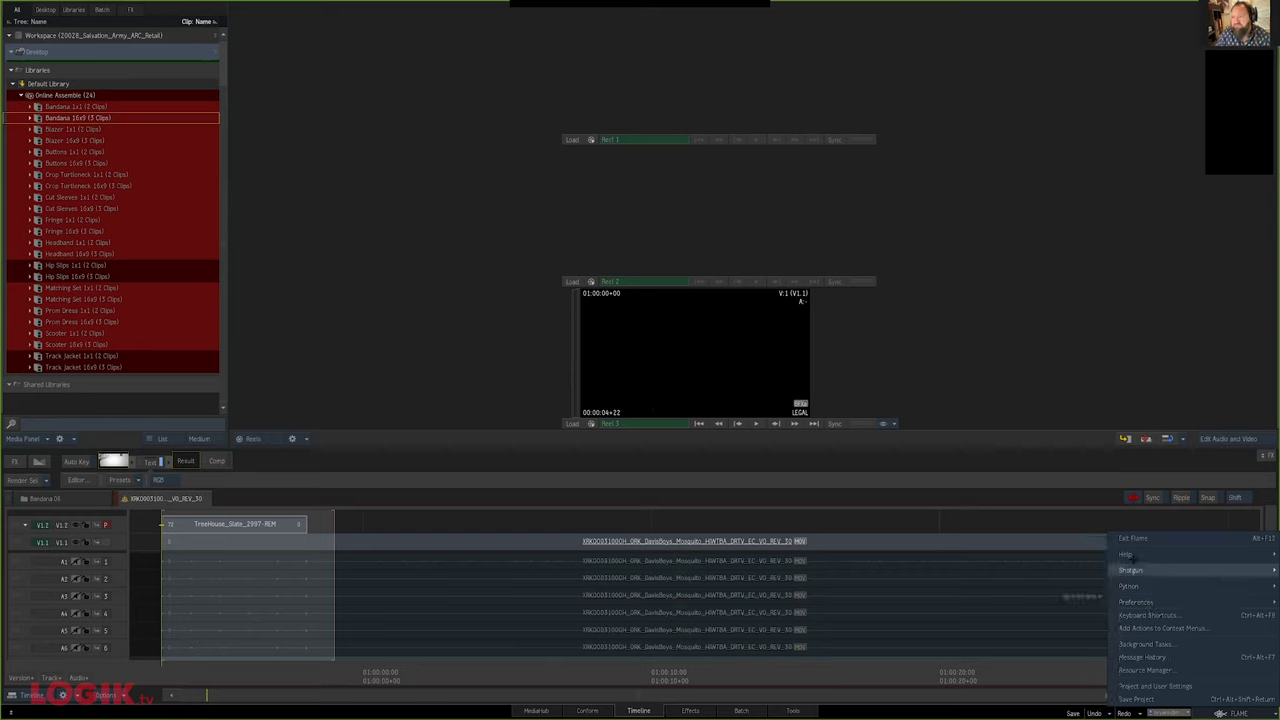
{"action": "mouse_move", "coordinate": [1143, 574]}
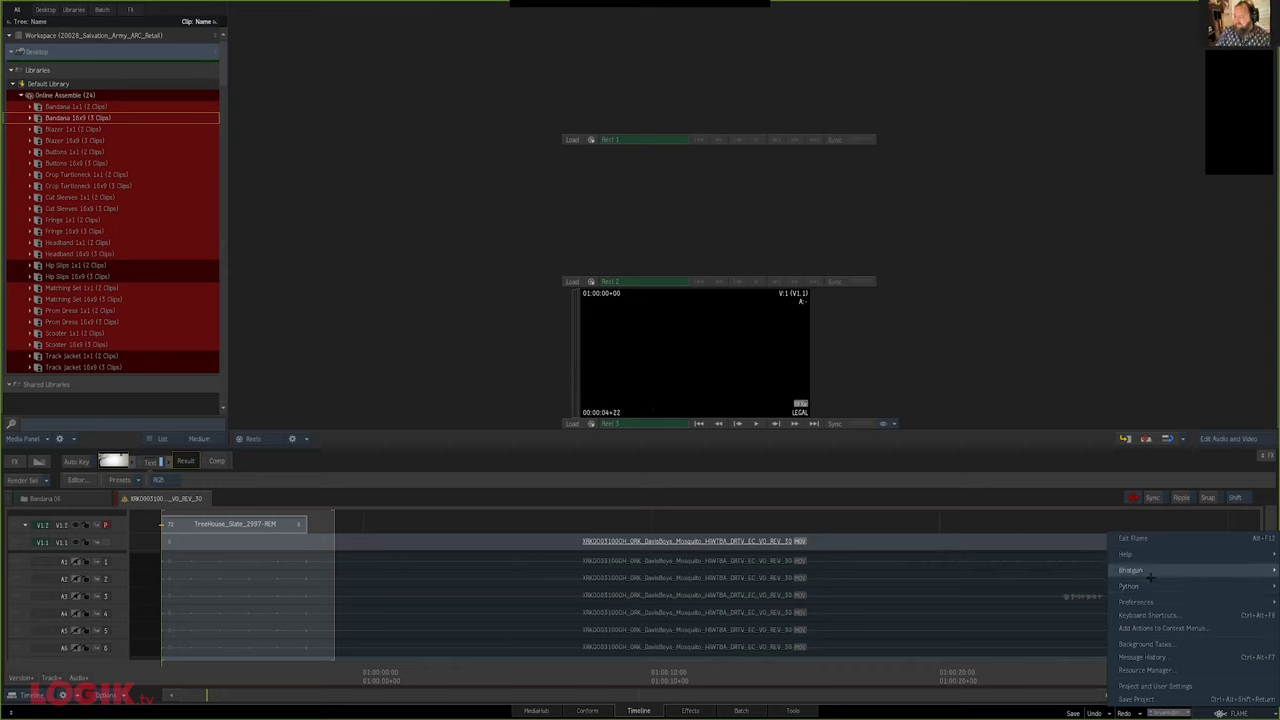
{"action": "left_click", "coordinate": [1152, 686]}
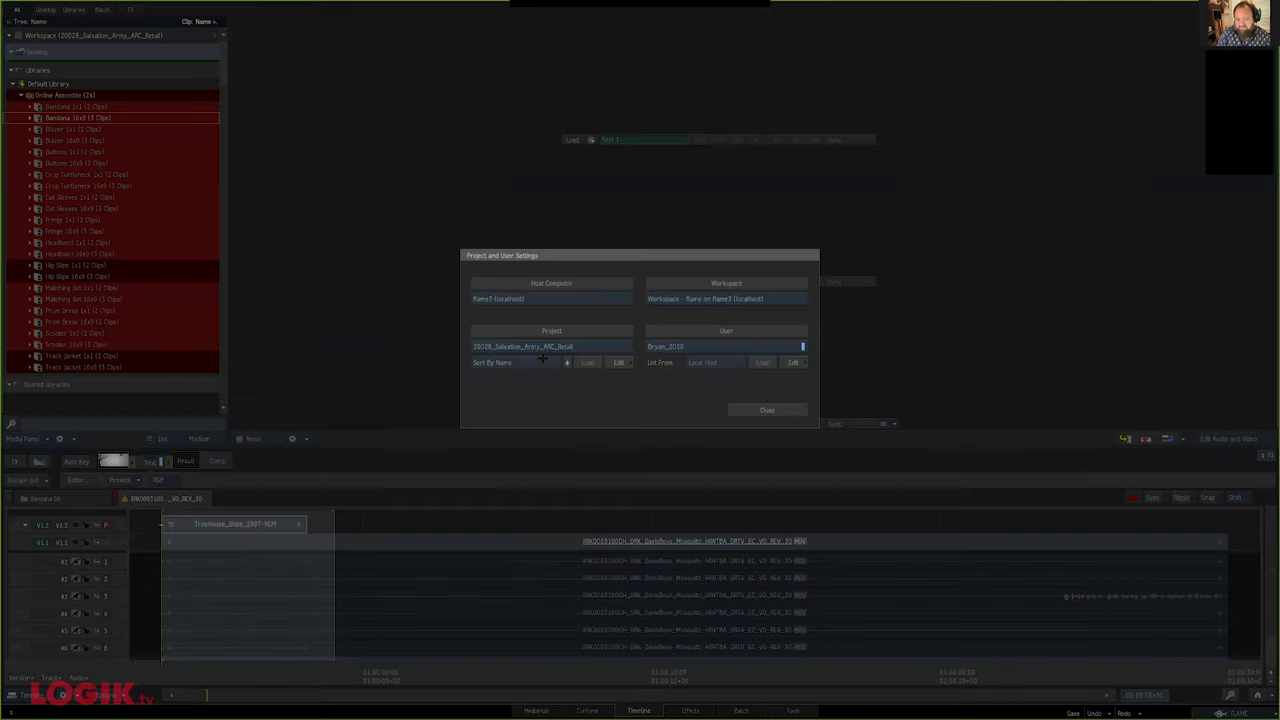
{"action": "left_click", "coordinate": [545, 347]}
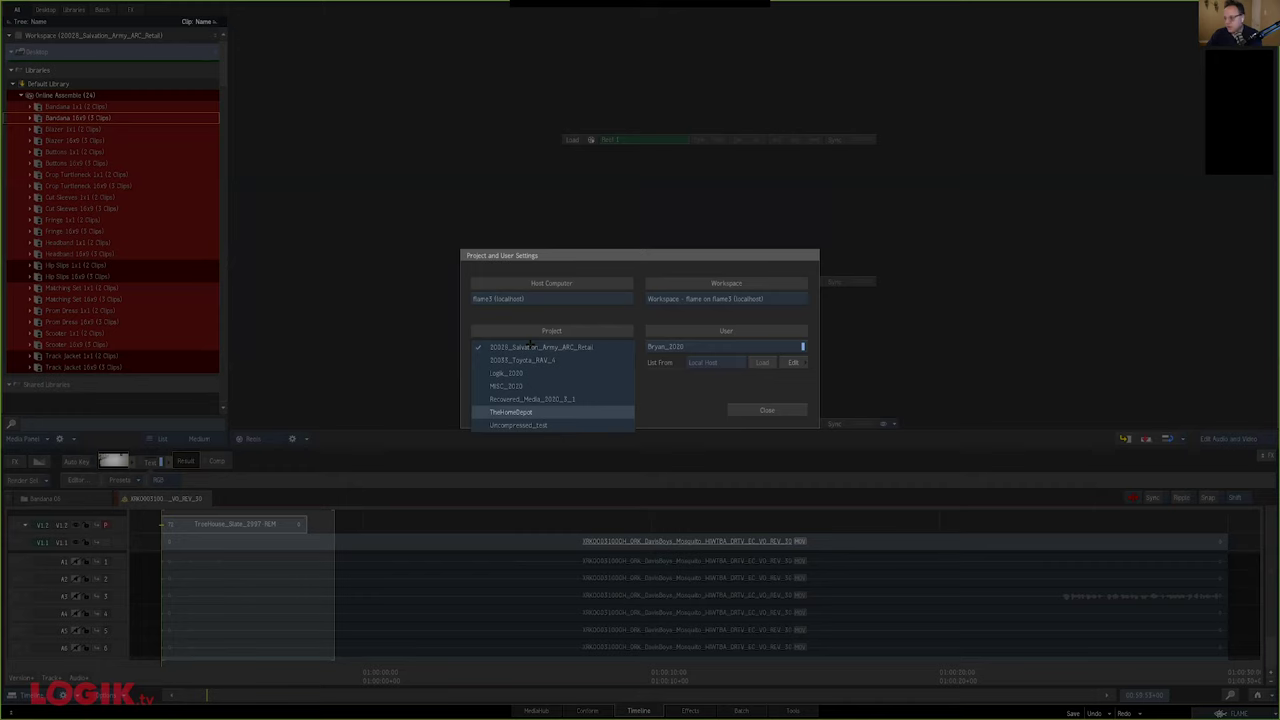
{"action": "left_click", "coordinate": [531, 412]}
{"action": "left_click", "coordinate": [614, 402]}
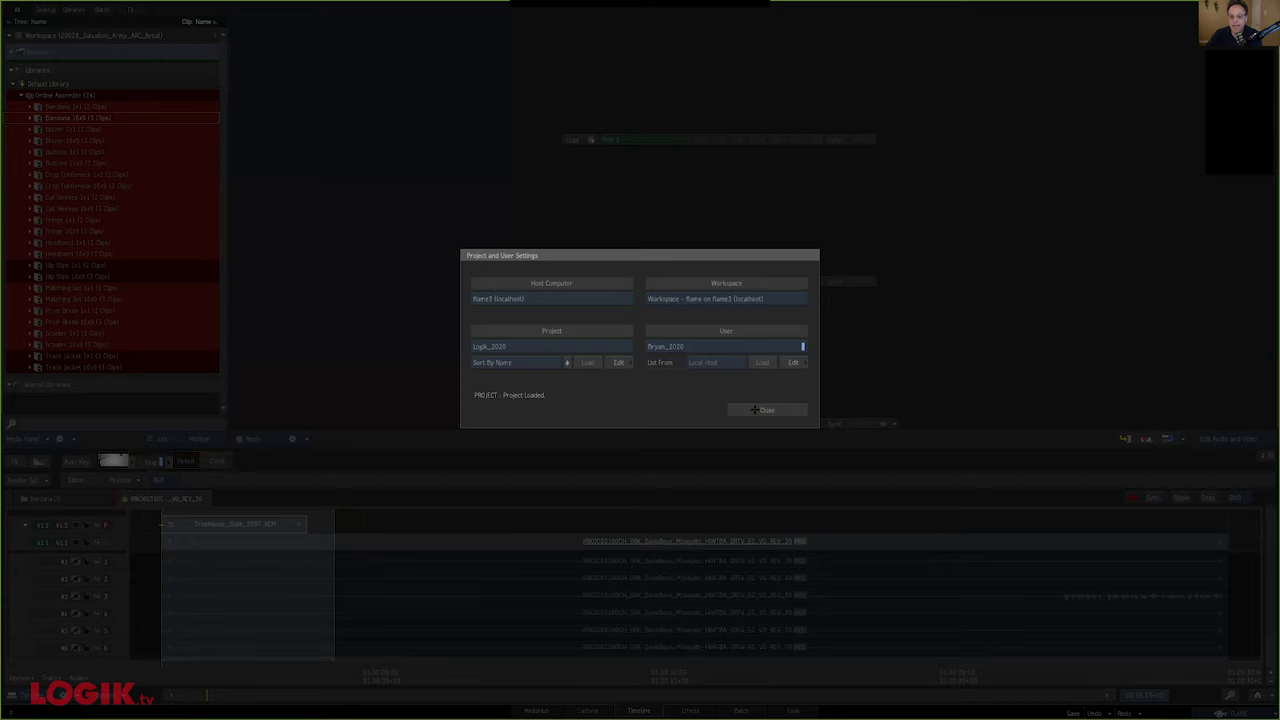
{"action": "left_click", "coordinate": [757, 410]}
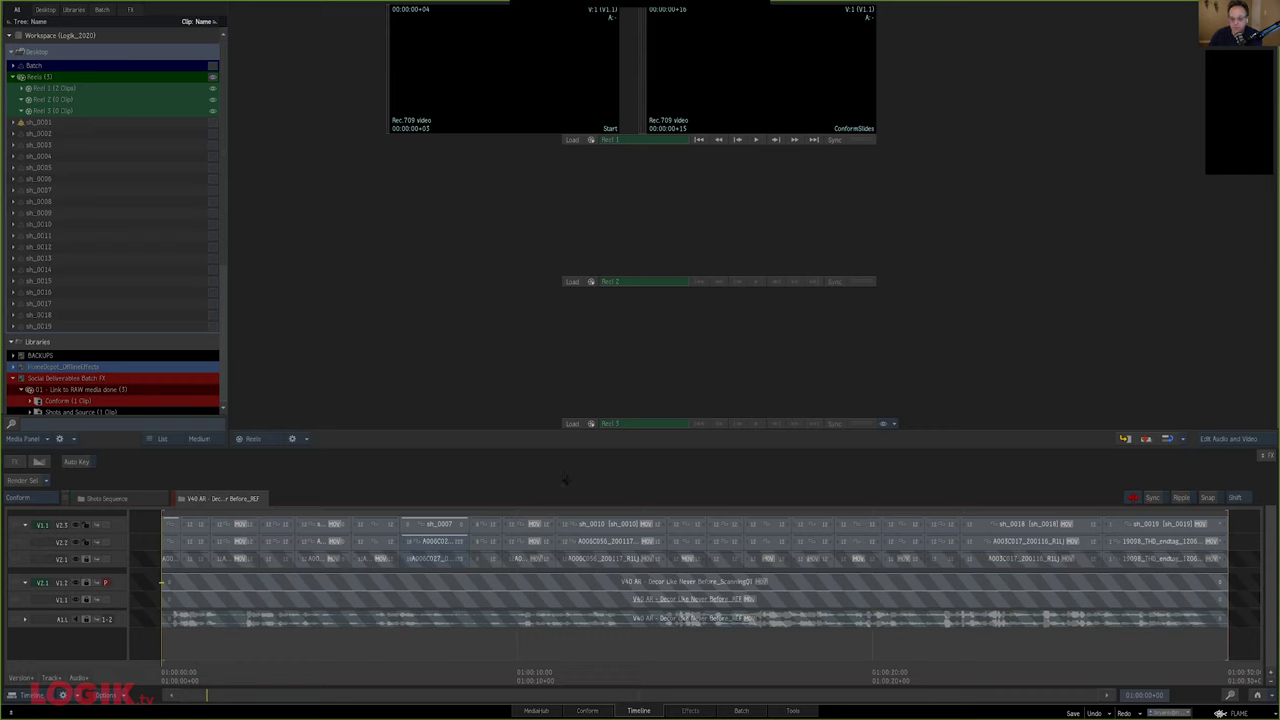
Collapse the Social Deliverables Batch FX and Social Deliverables Batch Groups libraries
{"action": "scroll", "coordinate": [161, 284], "scroll_direction": "down", "scroll_amount": 6}
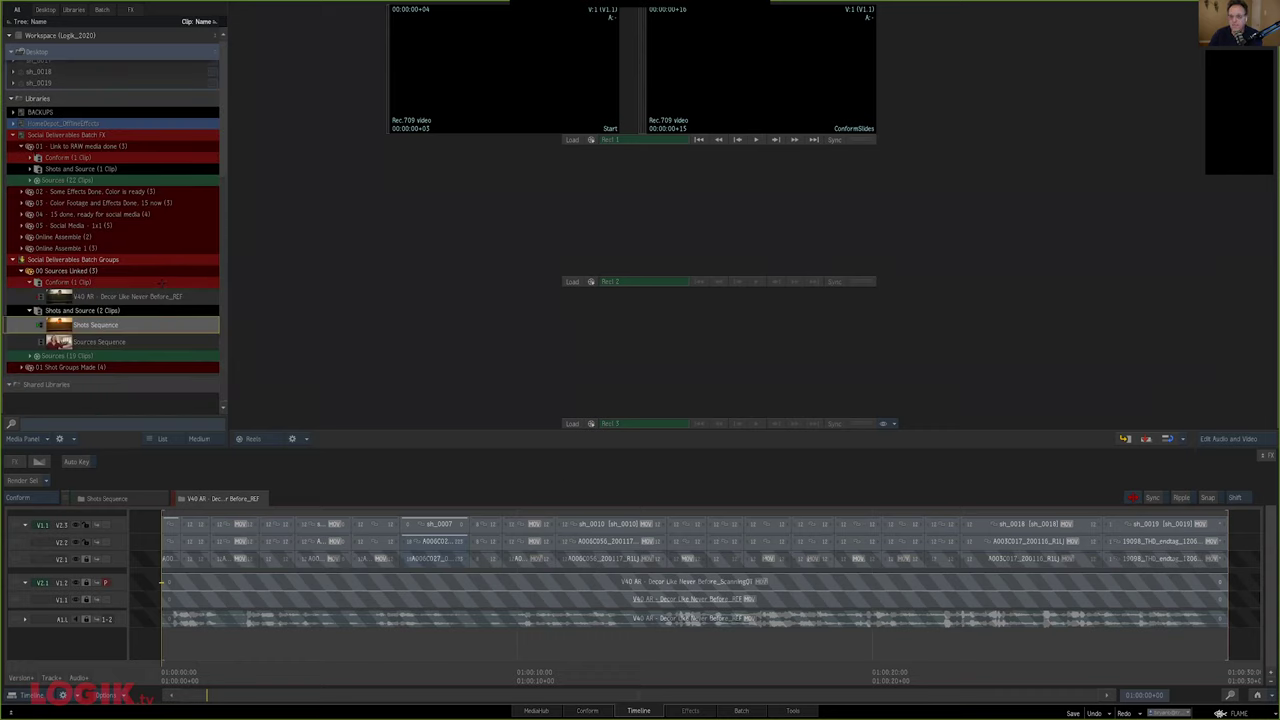
{"action": "left_click", "coordinate": [13, 135]}
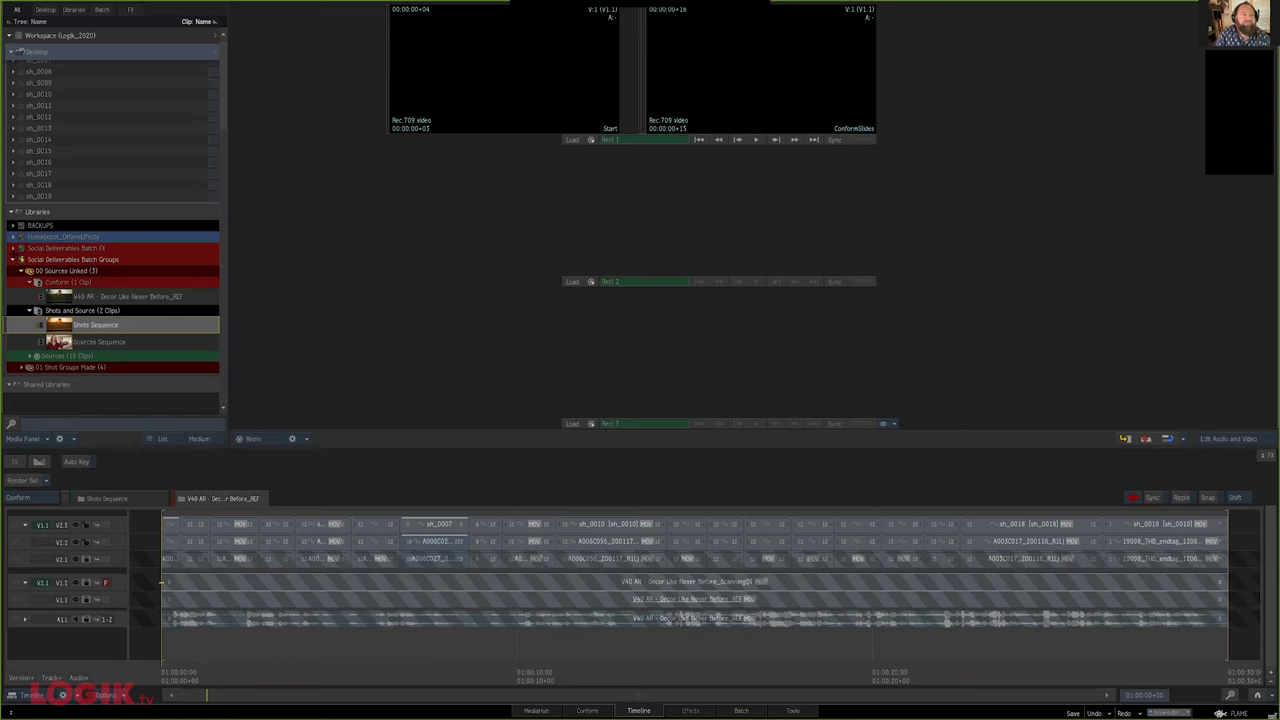
{"action": "left_click", "coordinate": [13, 260]}
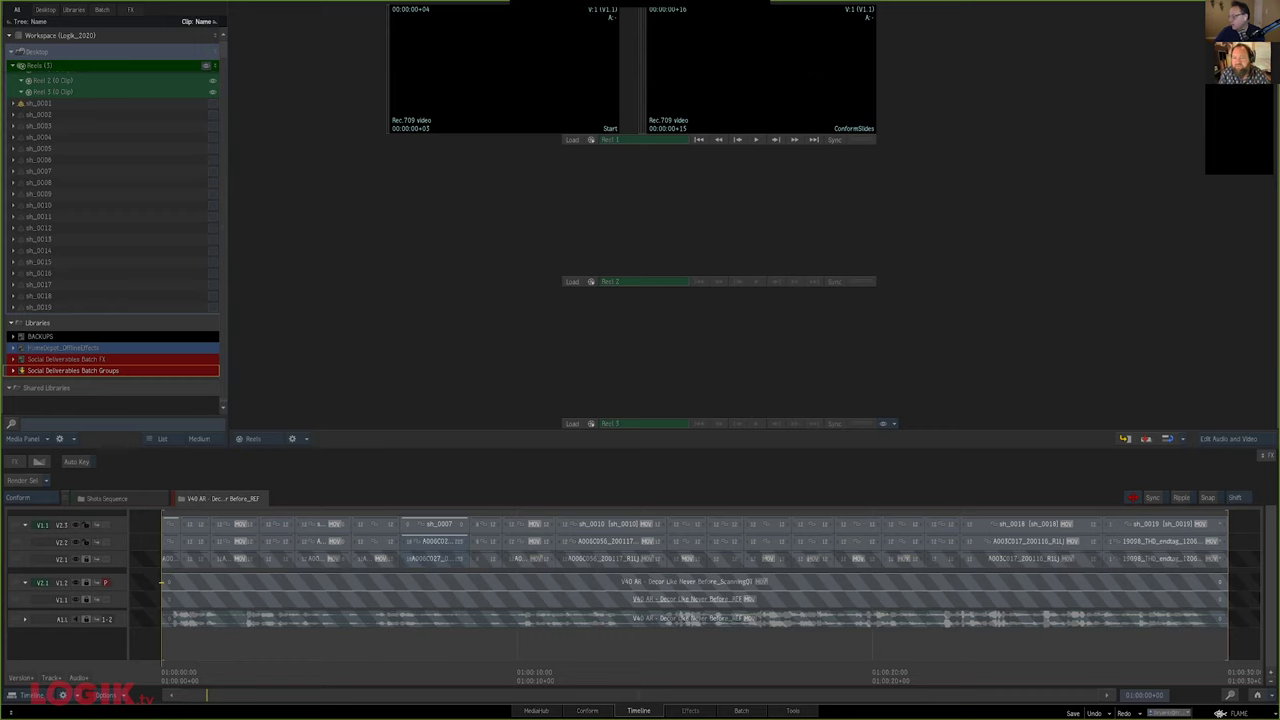
Open the V40 AR - Decor Like Never Before_REF sequence from the Conform folder of 01 - Link to RAW media done in Social Deliverables Batch FX
{"action": "left_click", "coordinate": [654, 110]}
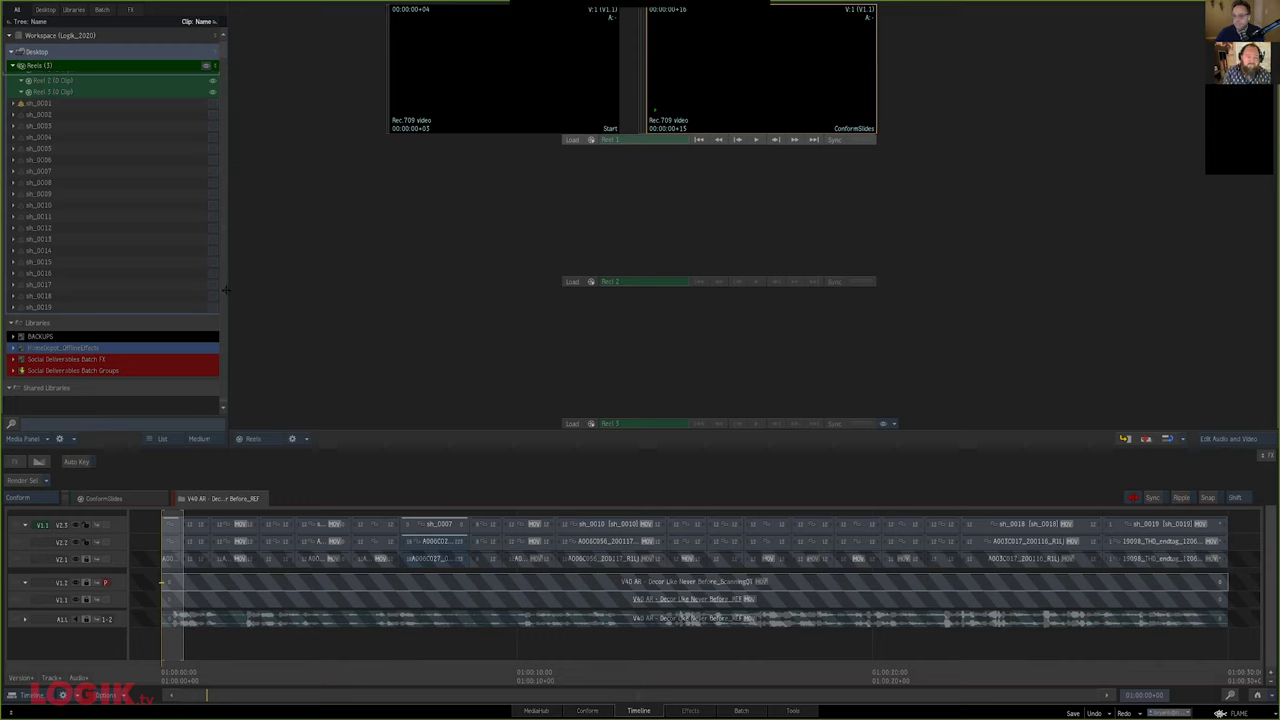
{"action": "left_click", "coordinate": [101, 346]}
{"action": "left_click", "coordinate": [13, 367]}
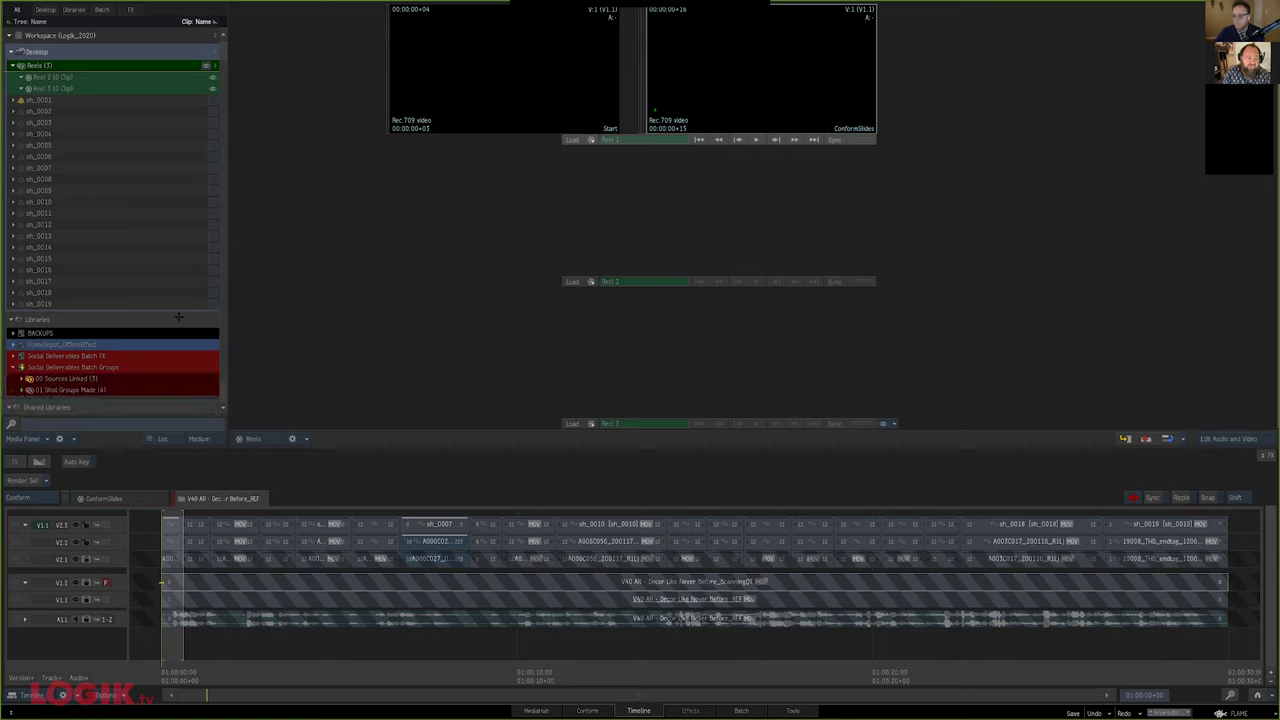
{"action": "left_click", "coordinate": [13, 356]}
{"action": "left_click_drag", "start_coordinate": [218, 318], "coordinate": [218, 208]}
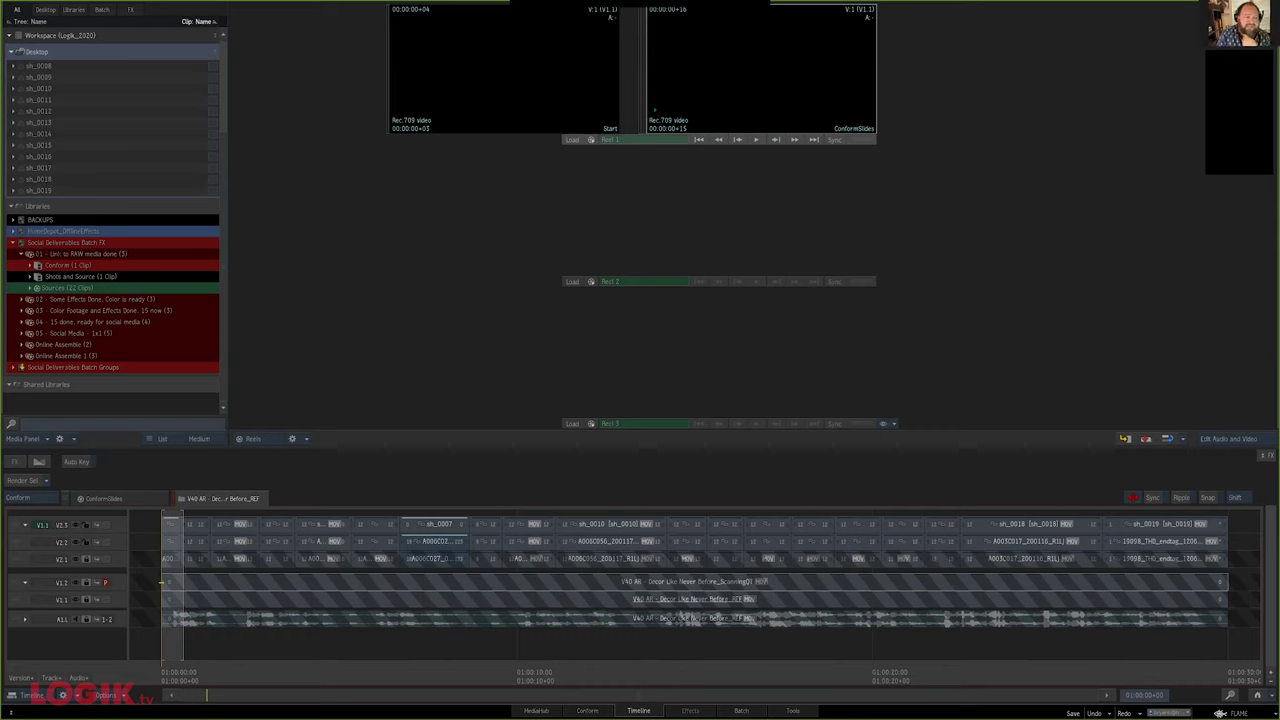
{"action": "left_click", "coordinate": [30, 265]}
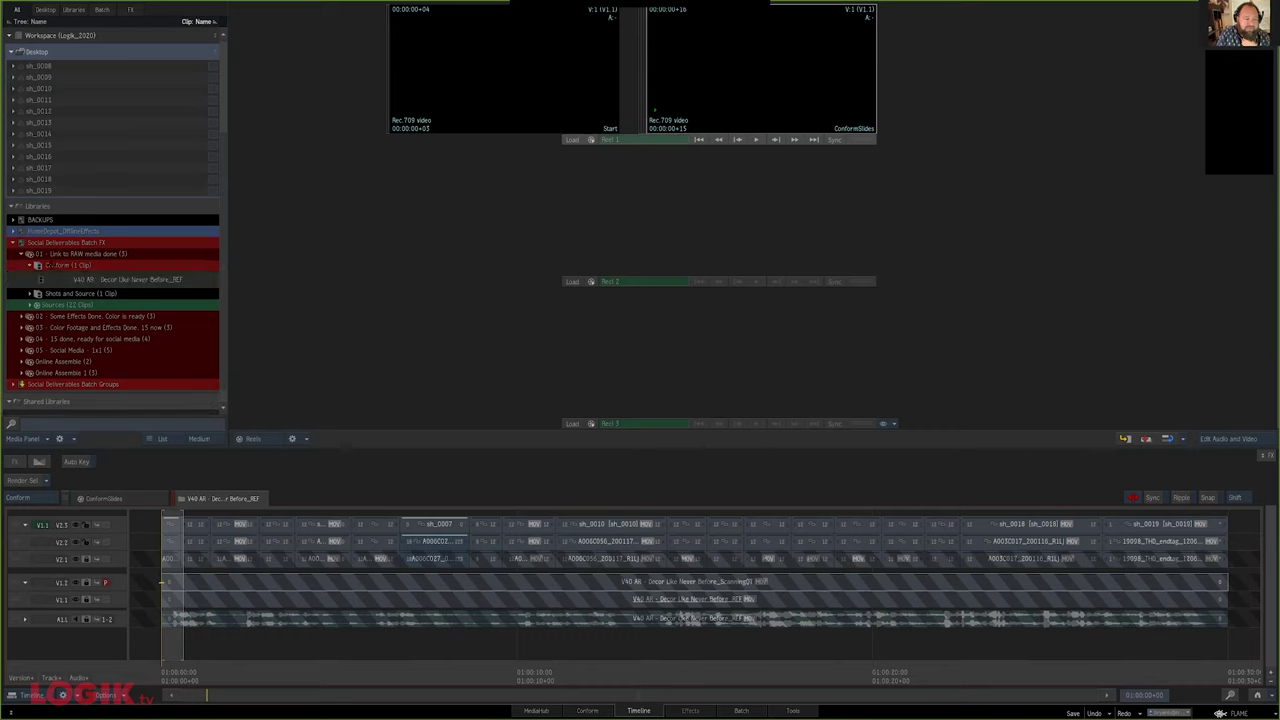
{"action": "right_click", "coordinate": [72, 279]}
{"action": "left_click", "coordinate": [74, 302]}
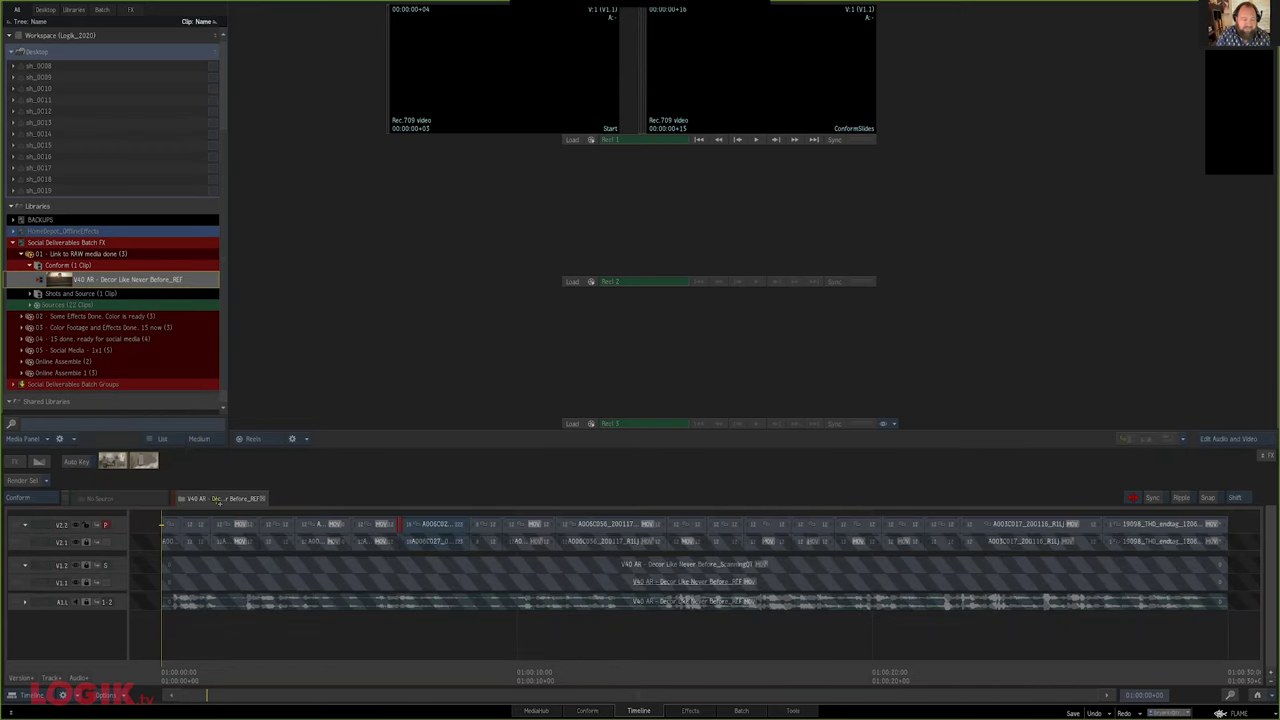
Copy an early V2.2 shot segment to Reel 3, checking the original's connected segments before discarding the copy
{"action": "left_click", "coordinate": [232, 522]}
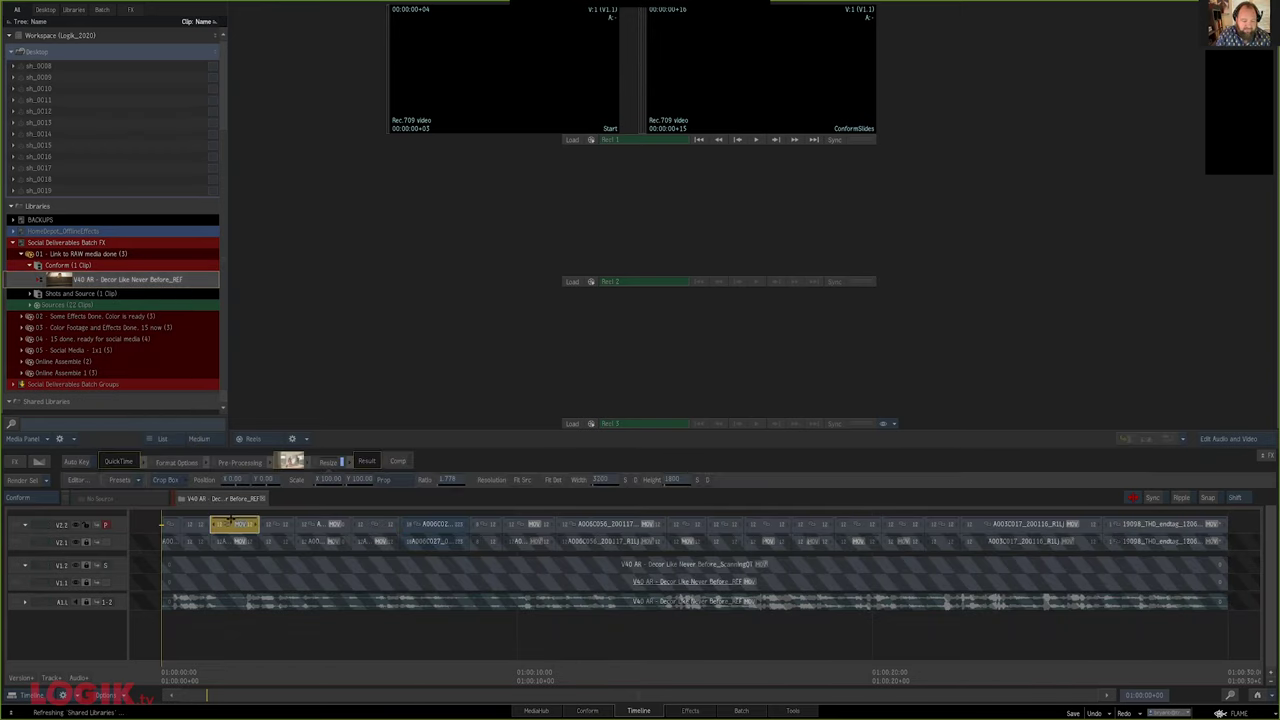
{"action": "left_click_drag", "start_coordinate": [231, 524], "coordinate": [646, 356]}
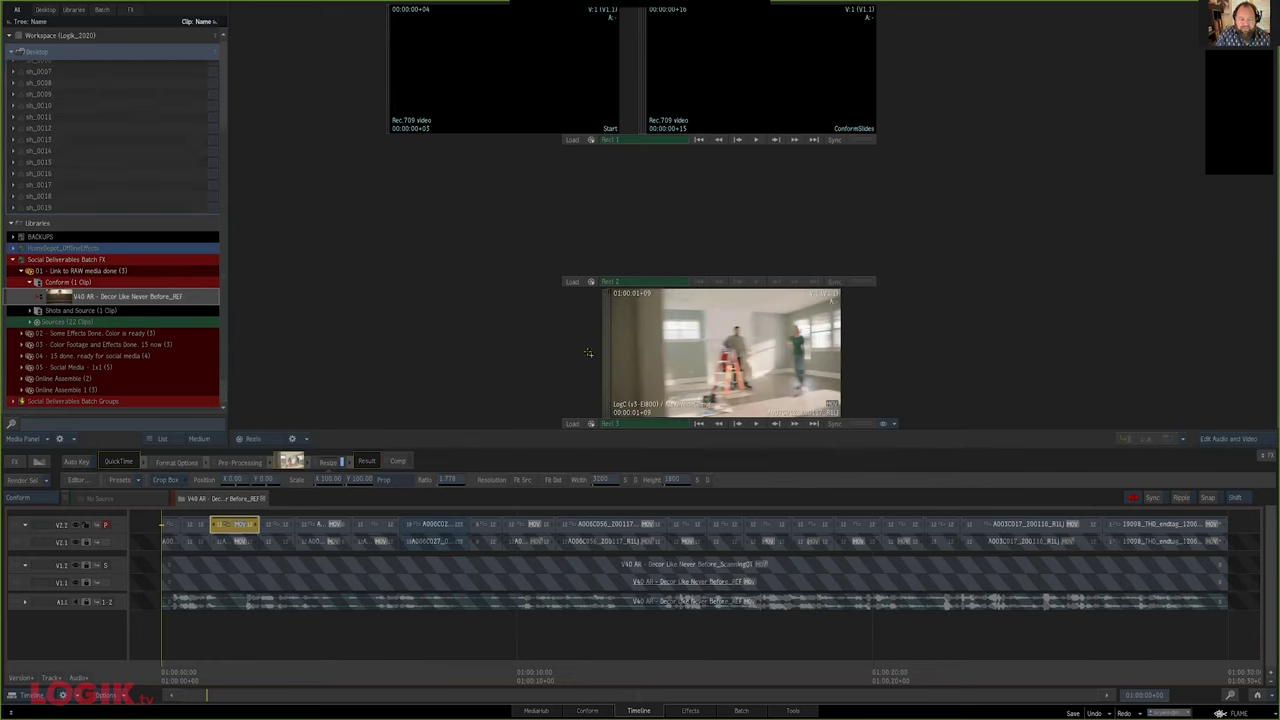
{"action": "right_click", "coordinate": [238, 526]}
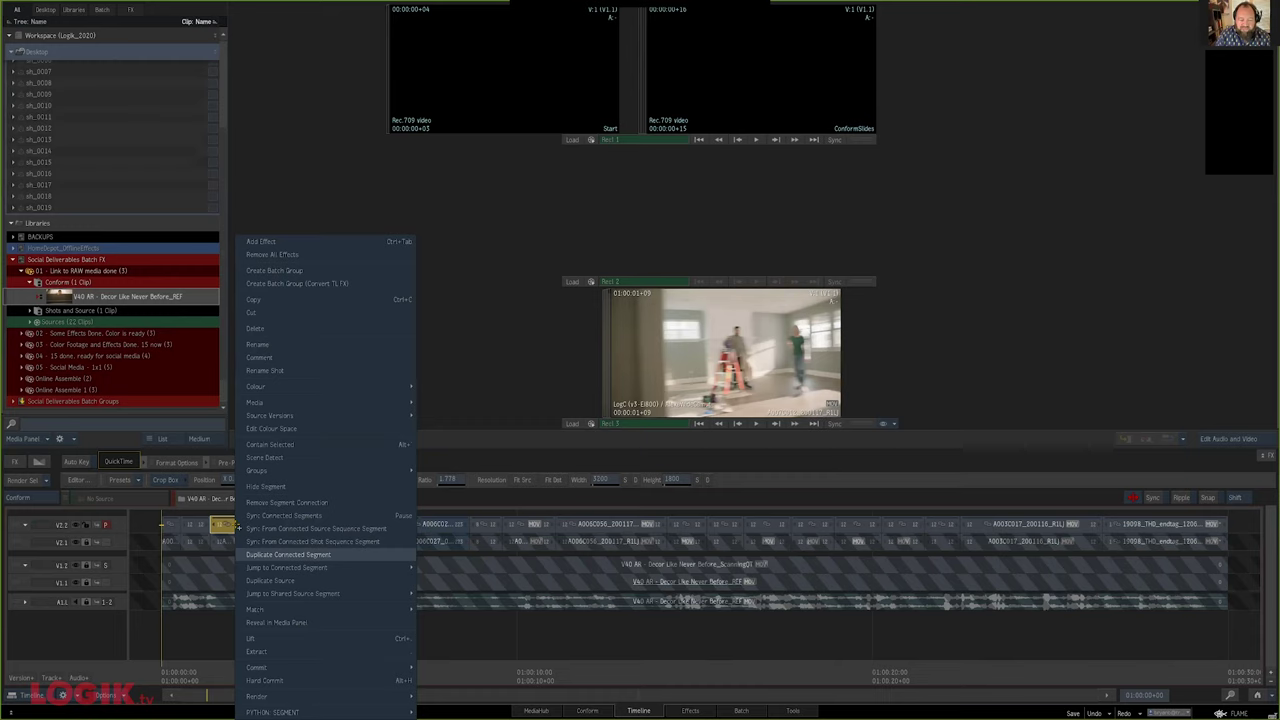
{"action": "mouse_move", "coordinate": [365, 567]}
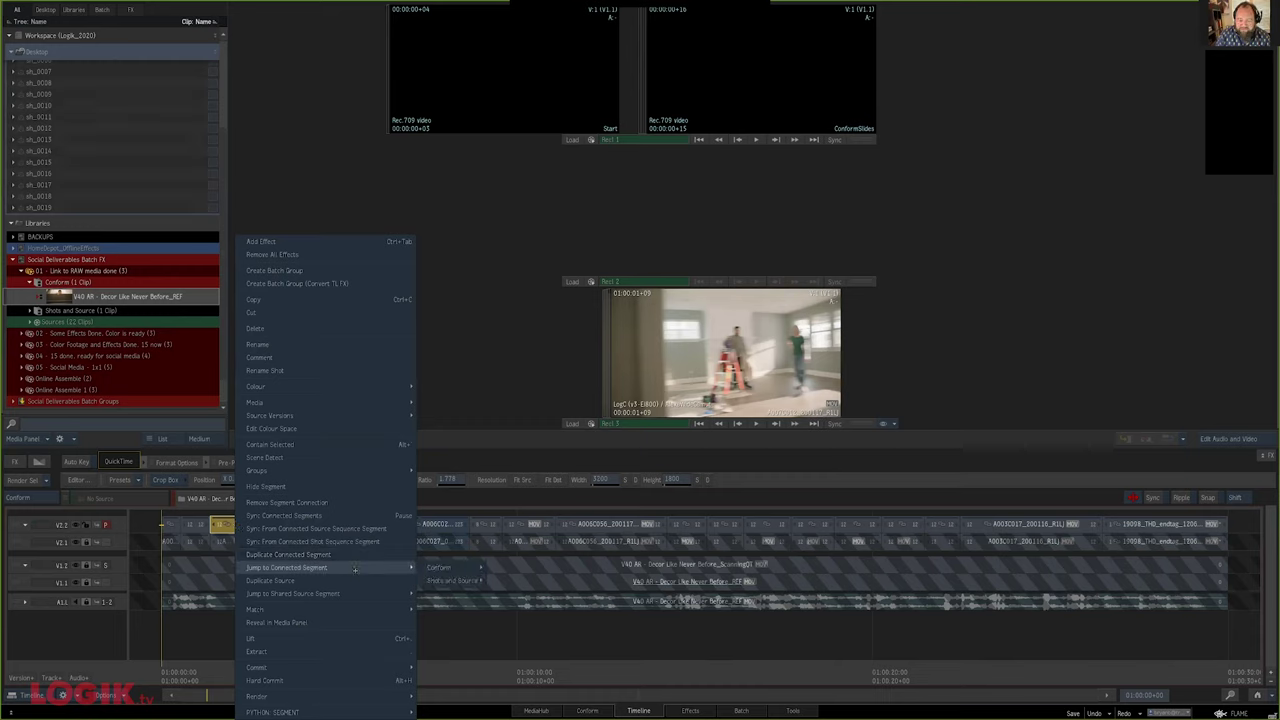
{"action": "mouse_move", "coordinate": [445, 567]}
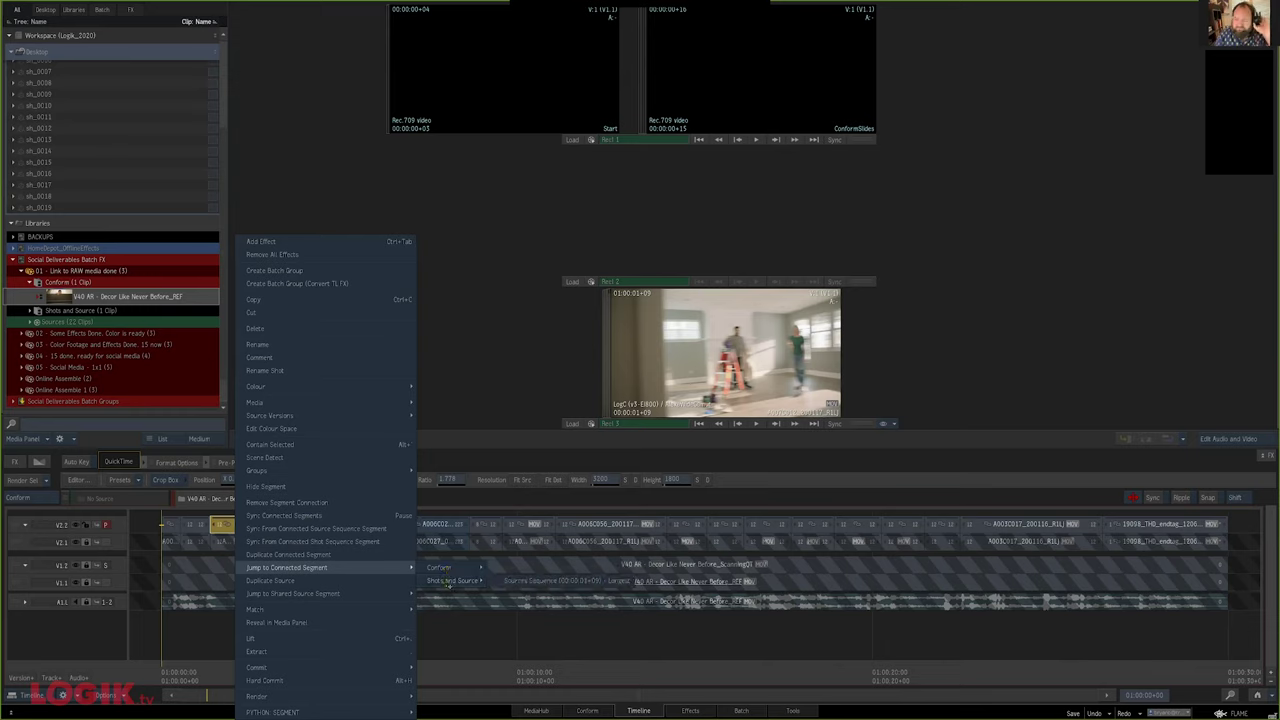
{"action": "left_click", "coordinate": [425, 589]}
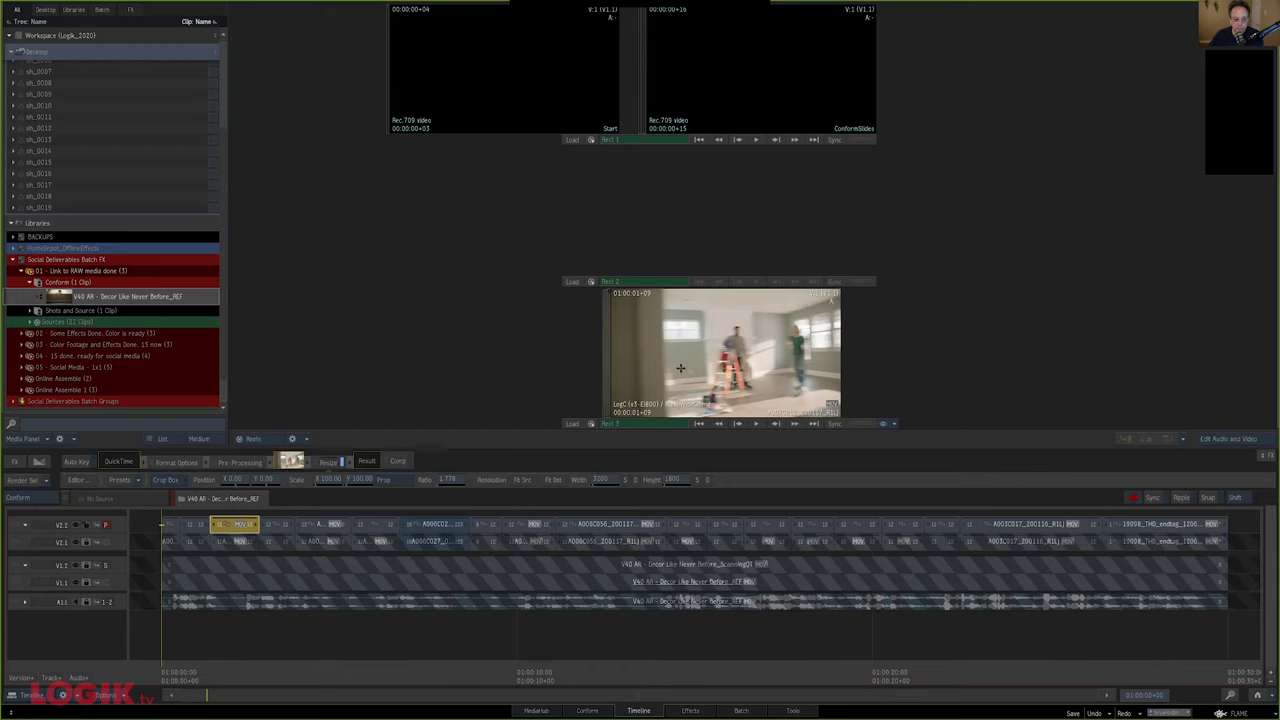
{"action": "left_click_drag", "start_coordinate": [705, 336], "coordinate": [639, 680]}
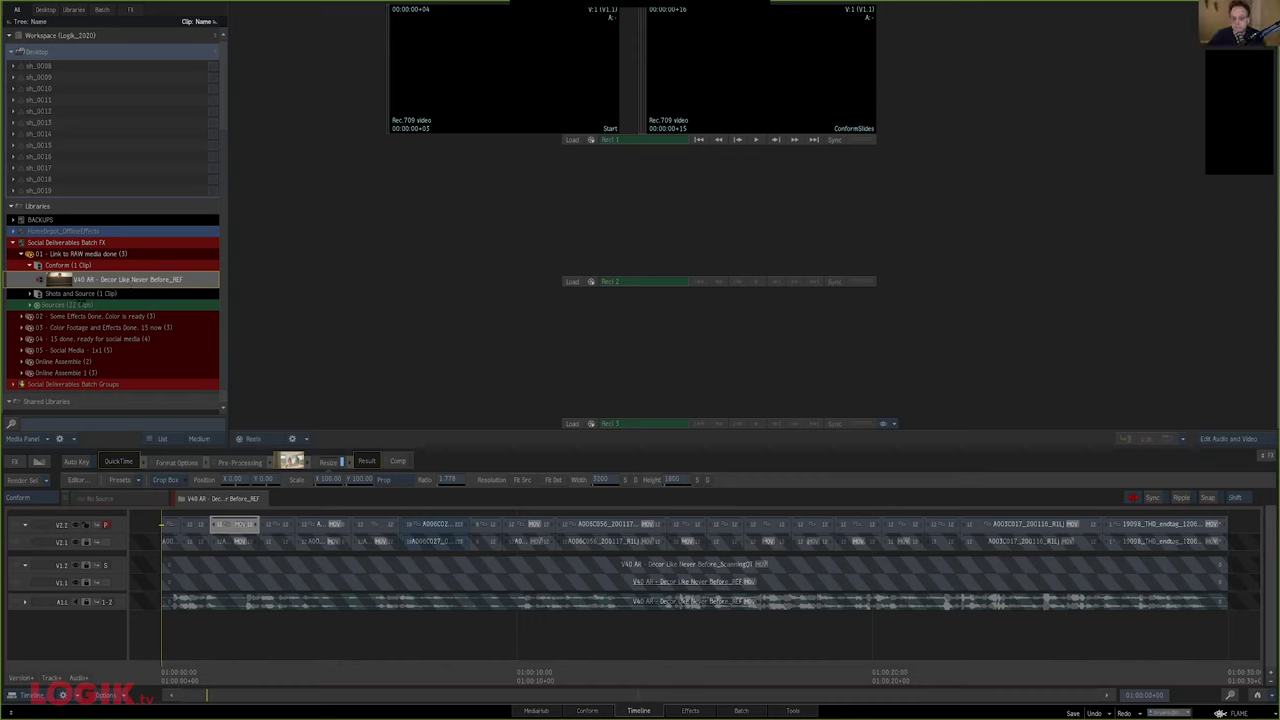
Duplicate the V40 AR conform sequence and replace the REF ending of the first copy's name with English
{"action": "right_click", "coordinate": [60, 280]}
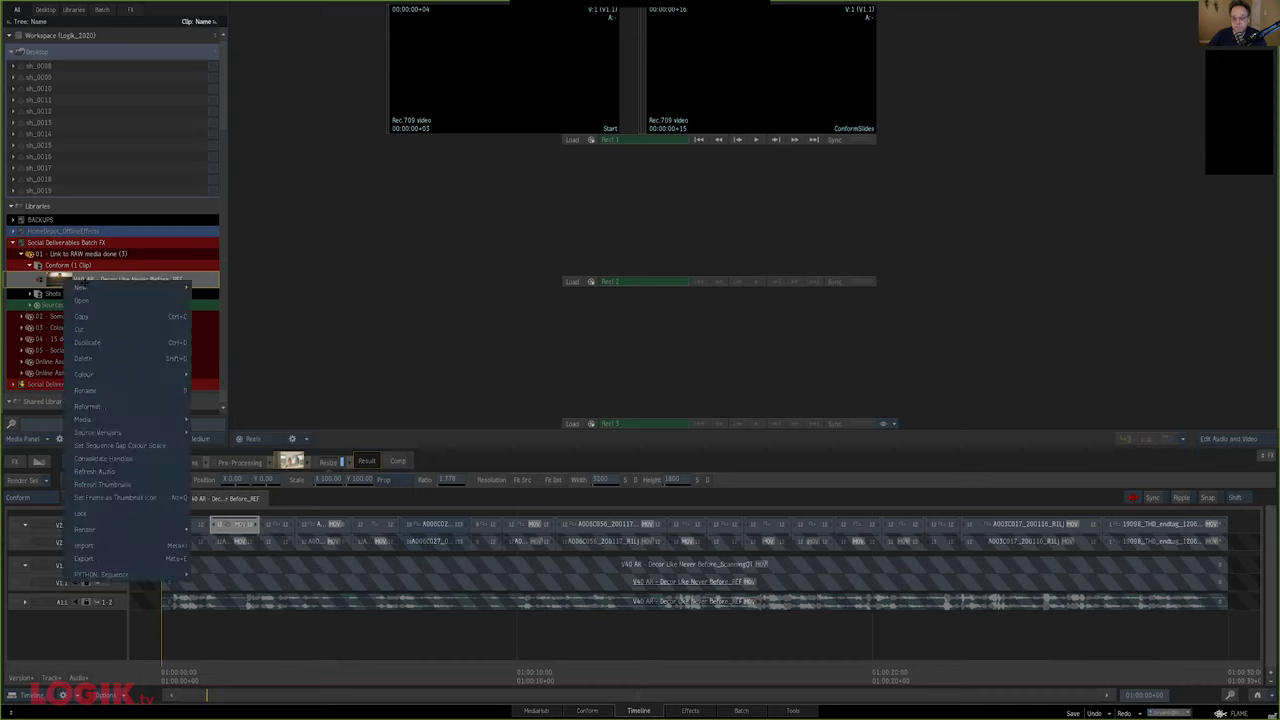
{"action": "key", "text": "Escape"}
{"action": "right_click", "coordinate": [60, 281]}
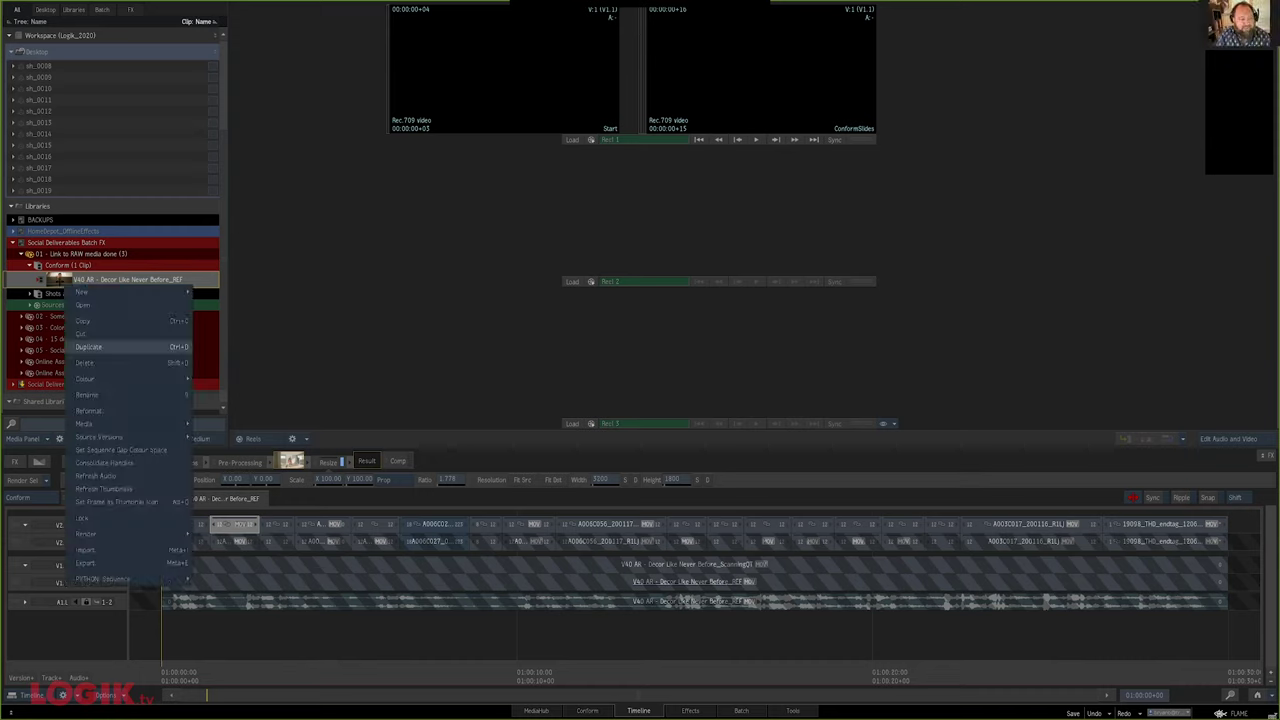
{"action": "left_click", "coordinate": [89, 347]}
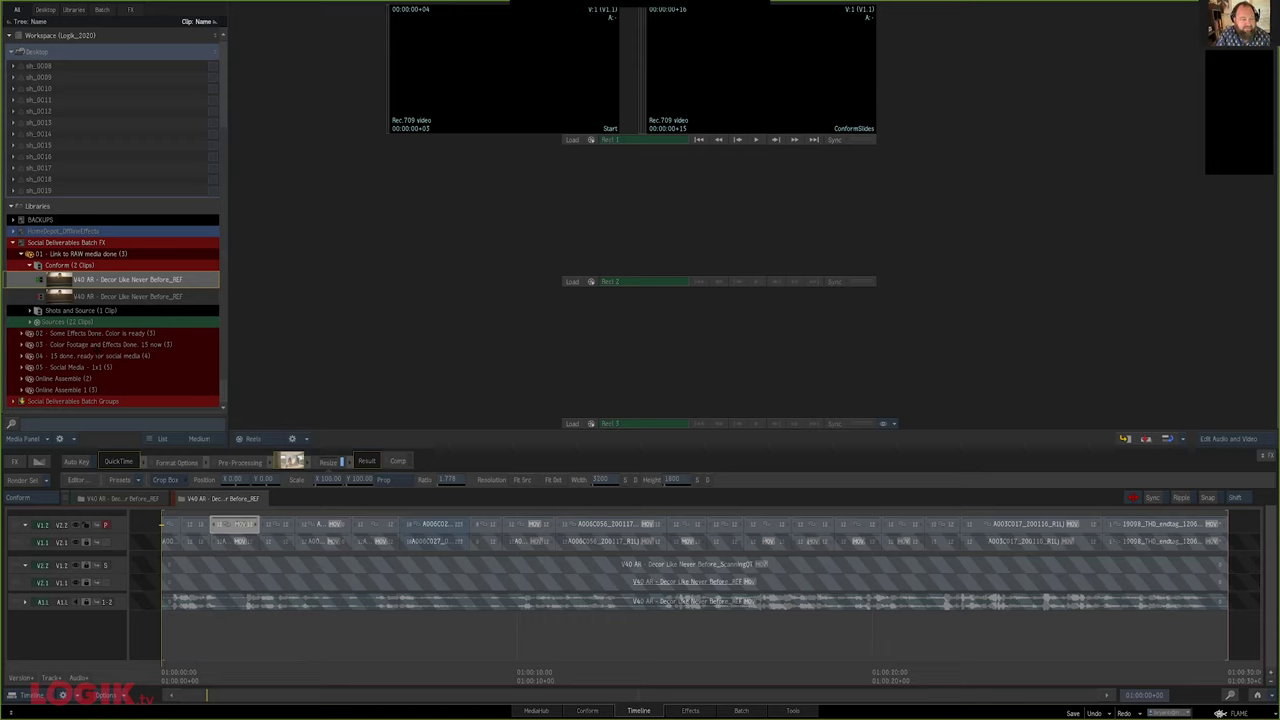
{"action": "left_click", "coordinate": [175, 280]}
{"action": "type", "text": "Ex"}
{"action": "type", "text": "glish"}
{"action": "key", "text": "Return"}
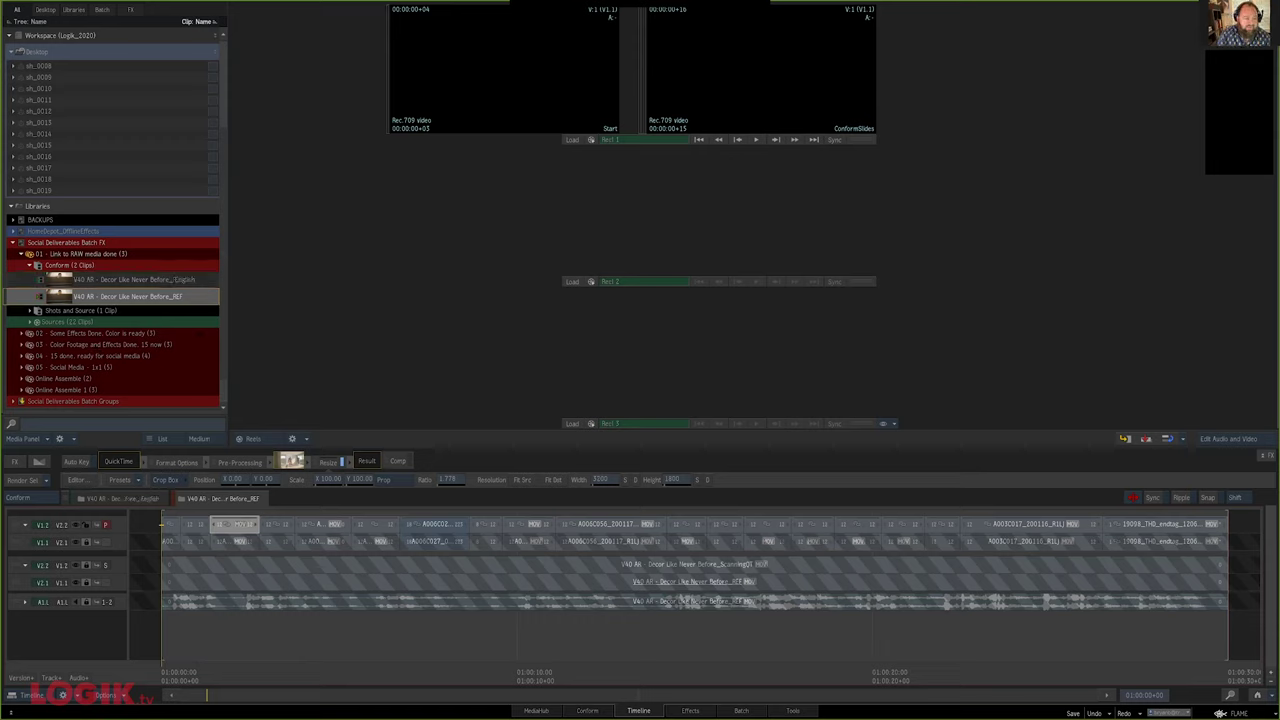
Rename the other V40 AR conform sequence, replacing its REF ending with Spanish
{"action": "double_click", "coordinate": [184, 296]}
{"action": "type", "text": "Span"}
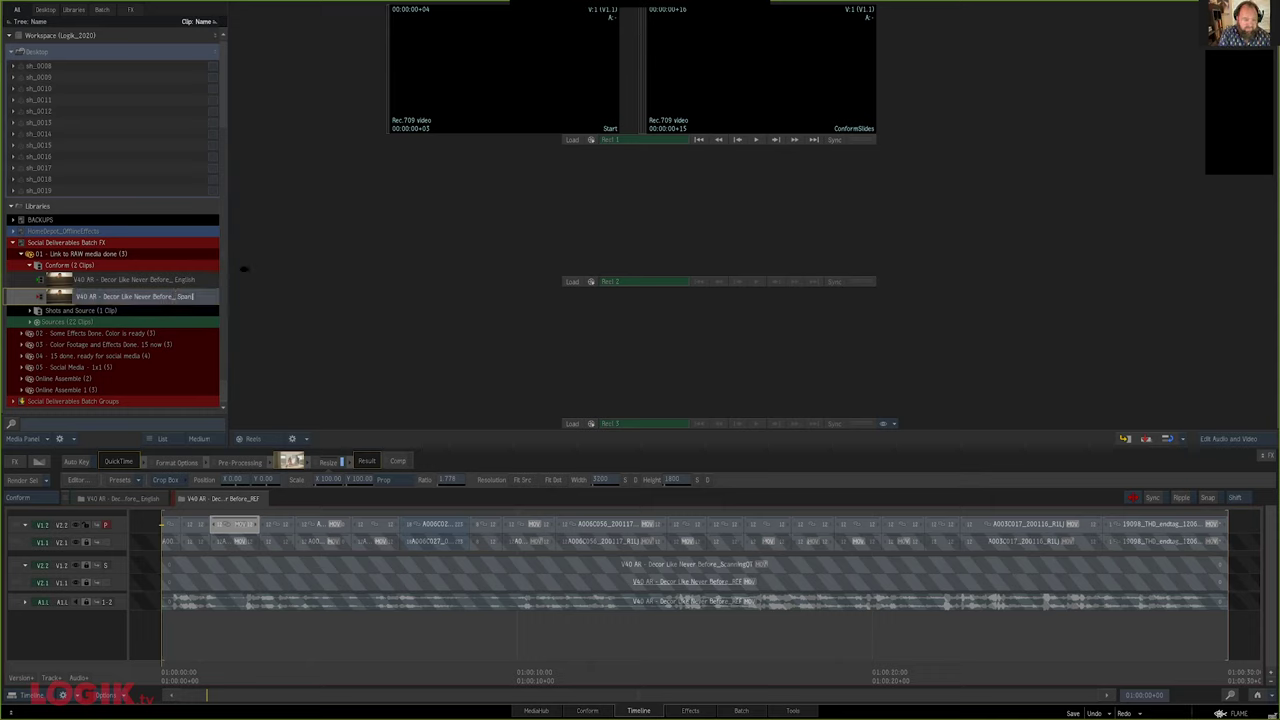
{"action": "type", "text": "ish"}
{"action": "key", "text": "Return"}
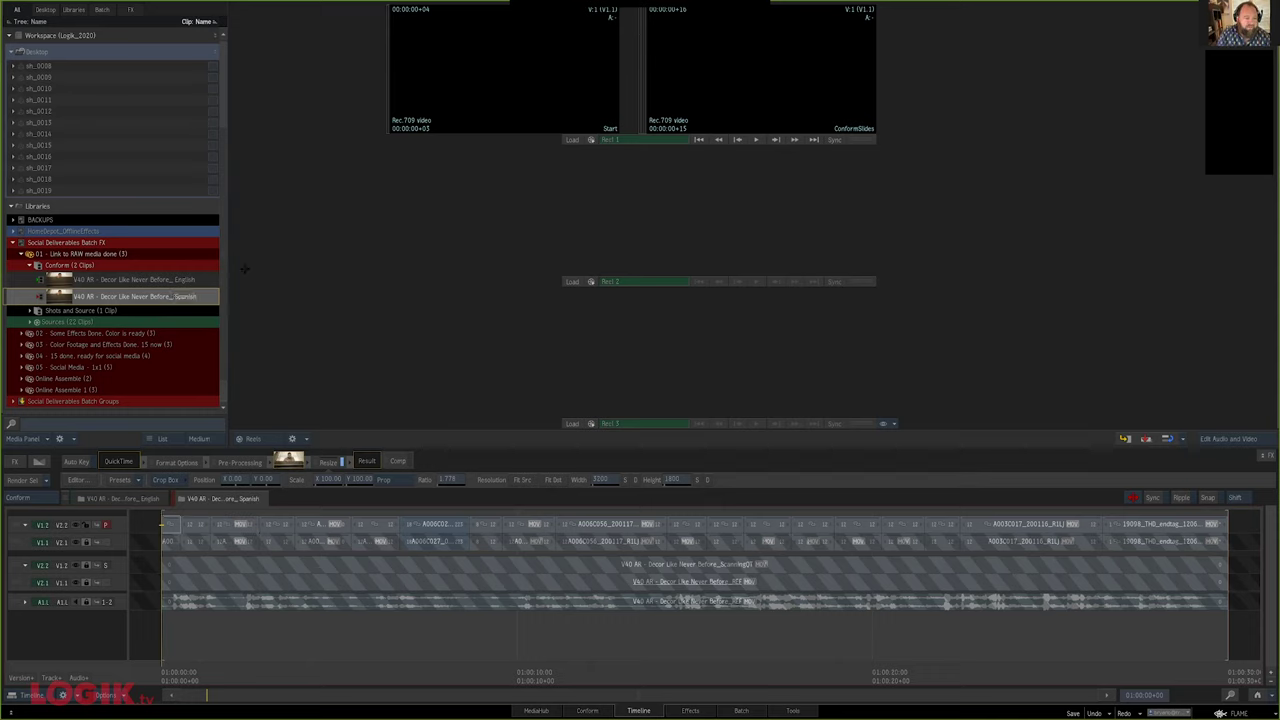
Open the English version of the V40 AR sequence and move to its end tag at 01:00:28+02
{"action": "right_click", "coordinate": [134, 280]}
{"action": "left_click", "coordinate": [130, 306]}
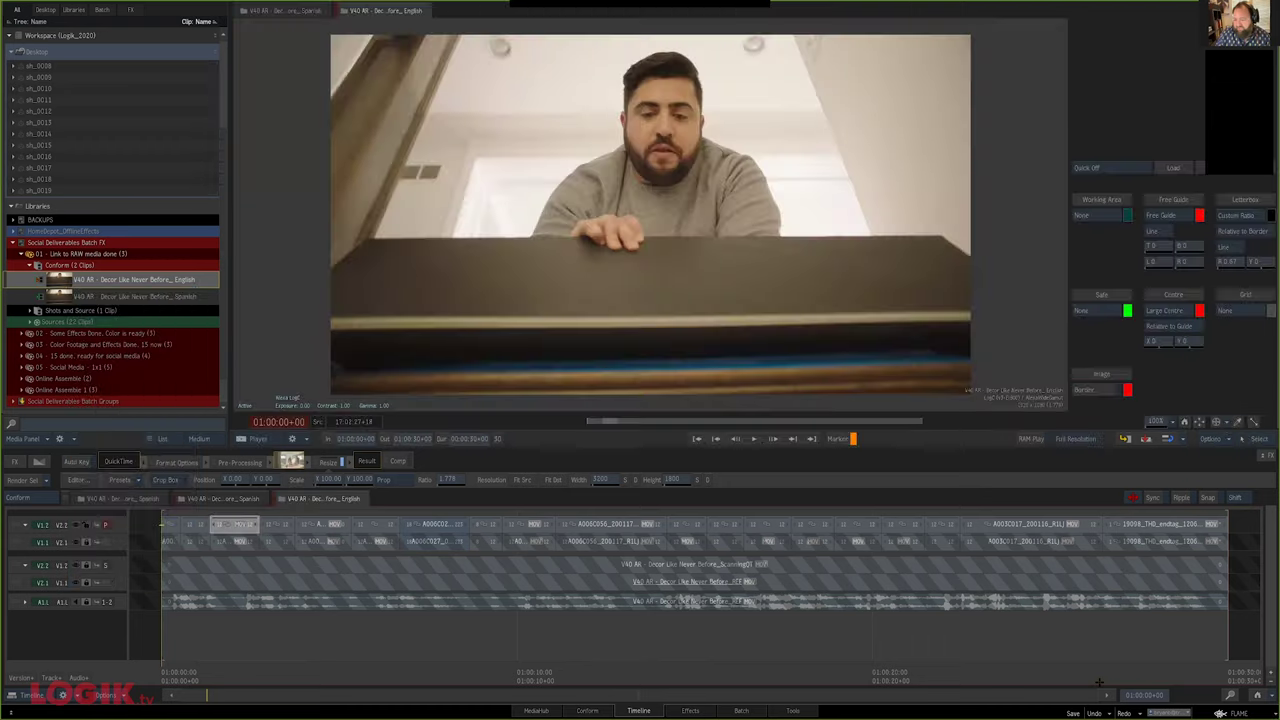
{"action": "left_click_drag", "start_coordinate": [1099, 682], "coordinate": [1160, 682]}
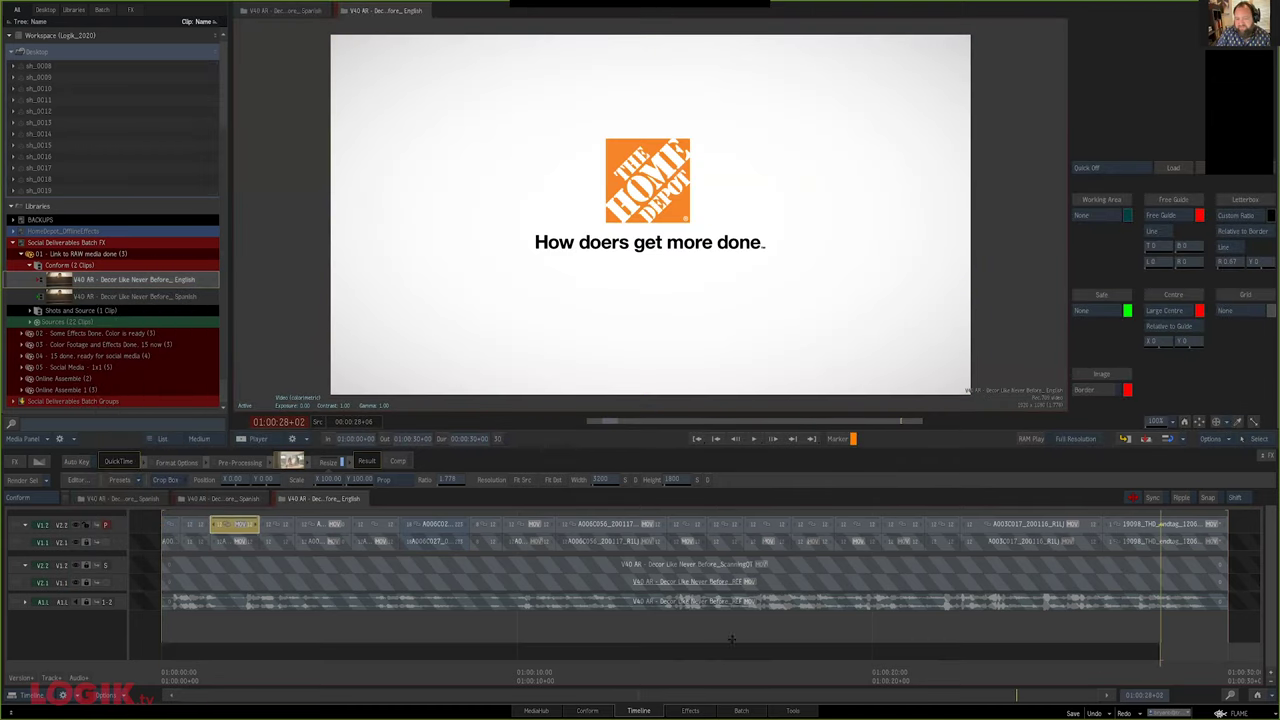
{"action": "left_click_drag", "start_coordinate": [732, 639], "coordinate": [0, 639]}
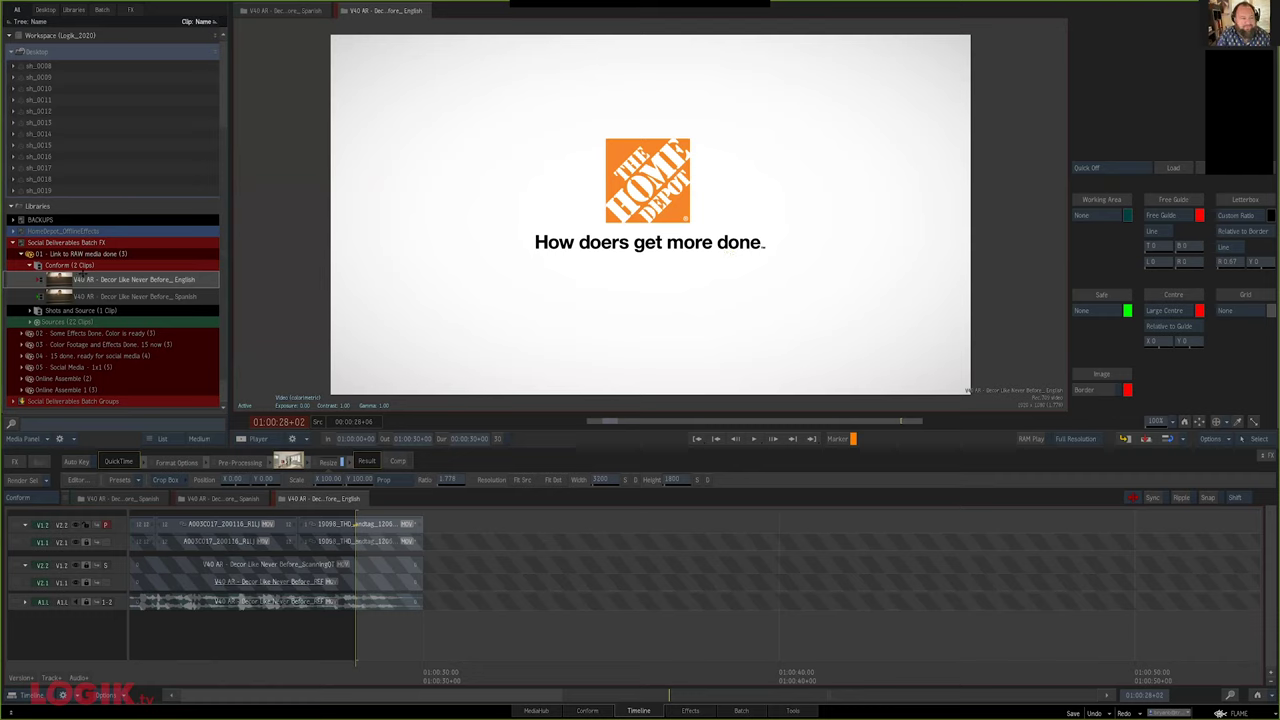
Examine which Conform sequences the end tag segment on the top video track is connected to
{"action": "left_click", "coordinate": [375, 526]}
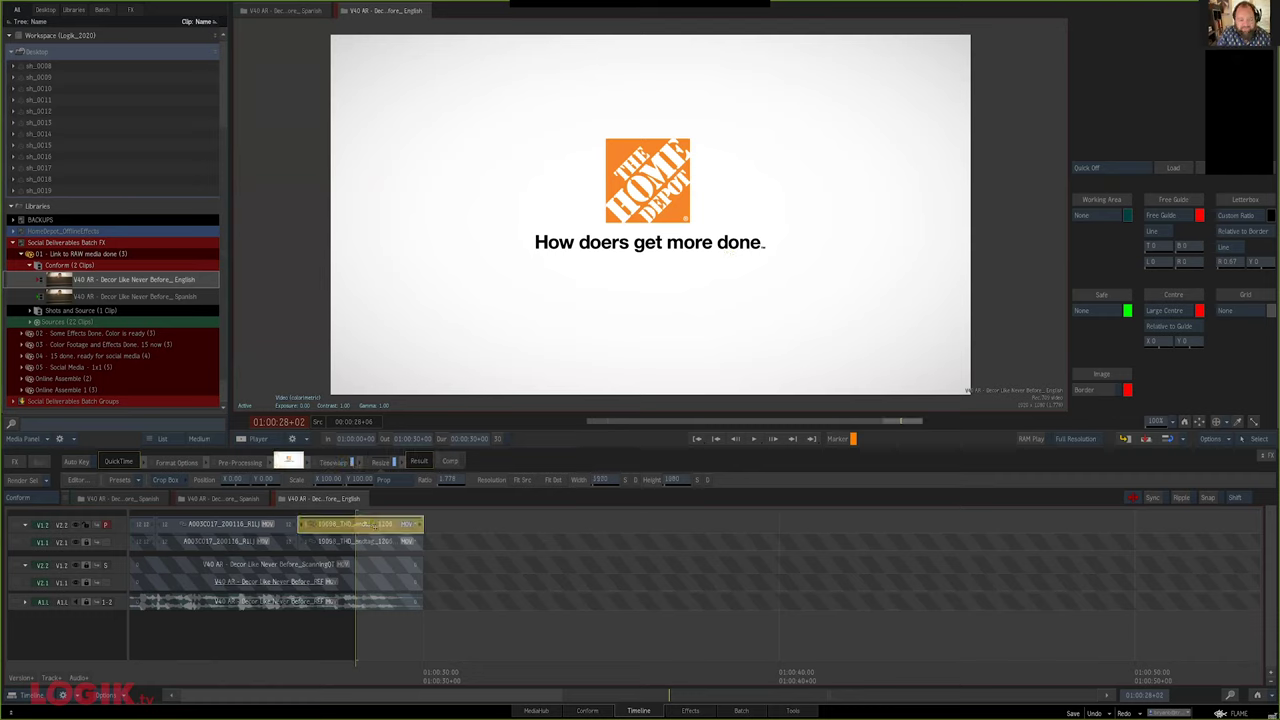
{"action": "right_click", "coordinate": [375, 526]}
{"action": "mouse_move", "coordinate": [500, 567]}
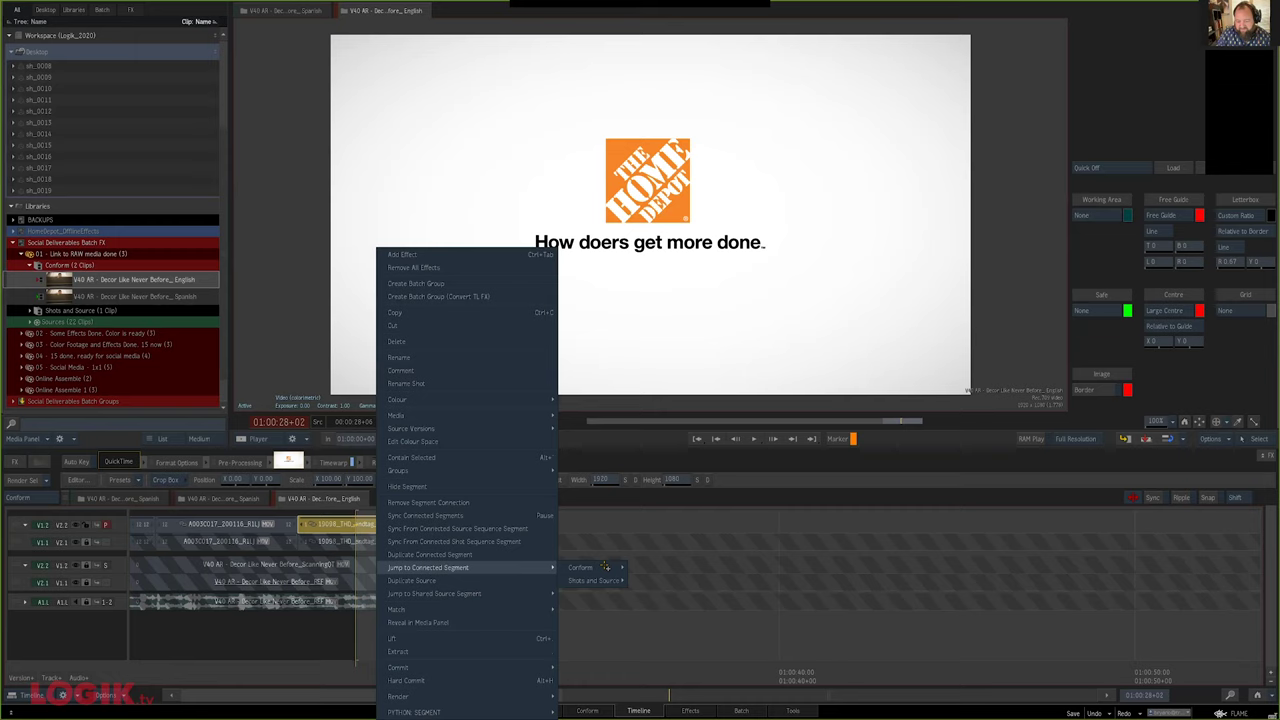
{"action": "mouse_move", "coordinate": [604, 567]}
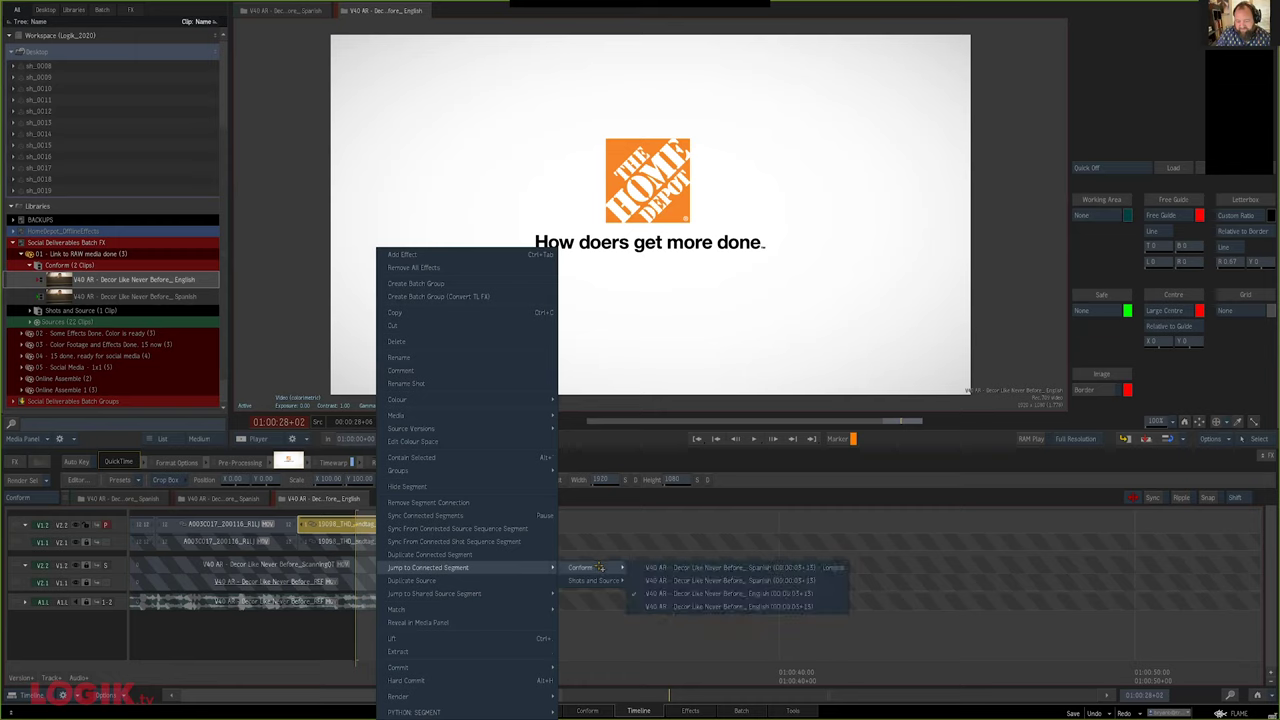
{"action": "key", "text": "Escape"}
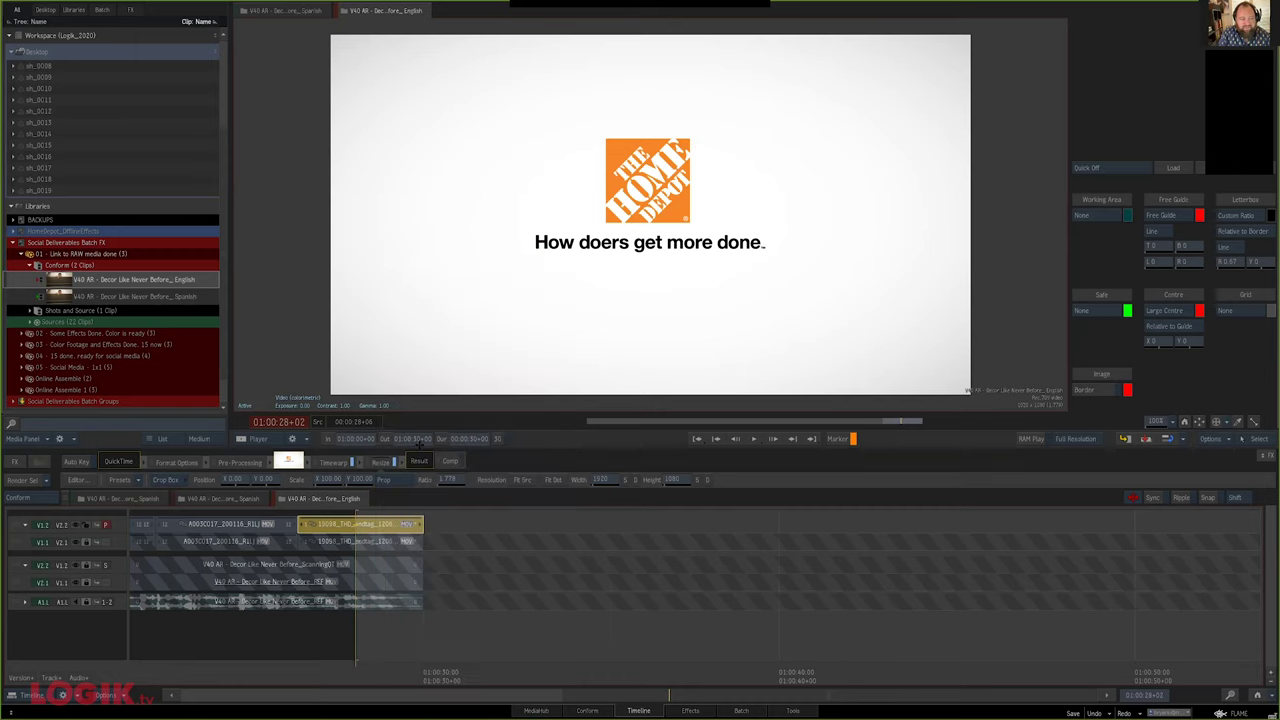
Open the Spanish version of the V40 AR sequence and move to the start of its end tag at 01:00:26+11
{"action": "left_click", "coordinate": [223, 498]}
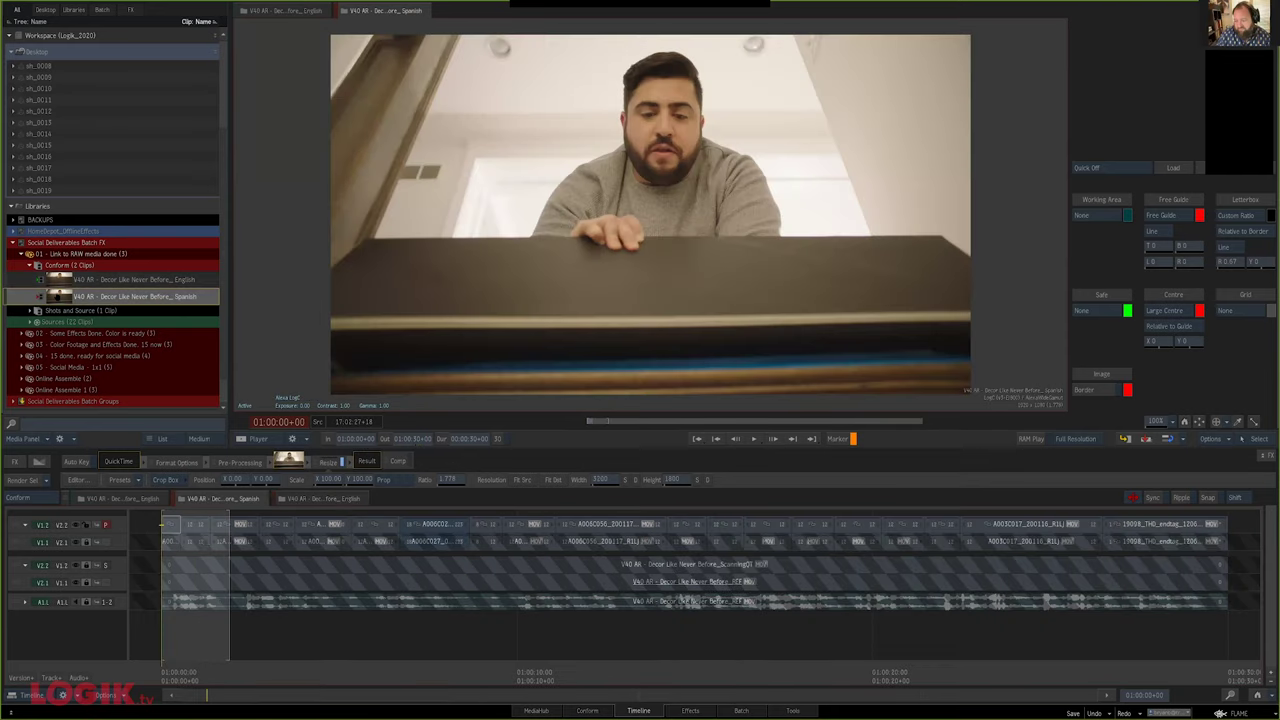
{"action": "left_click", "coordinate": [1137, 630]}
{"action": "key", "text": "Up"}
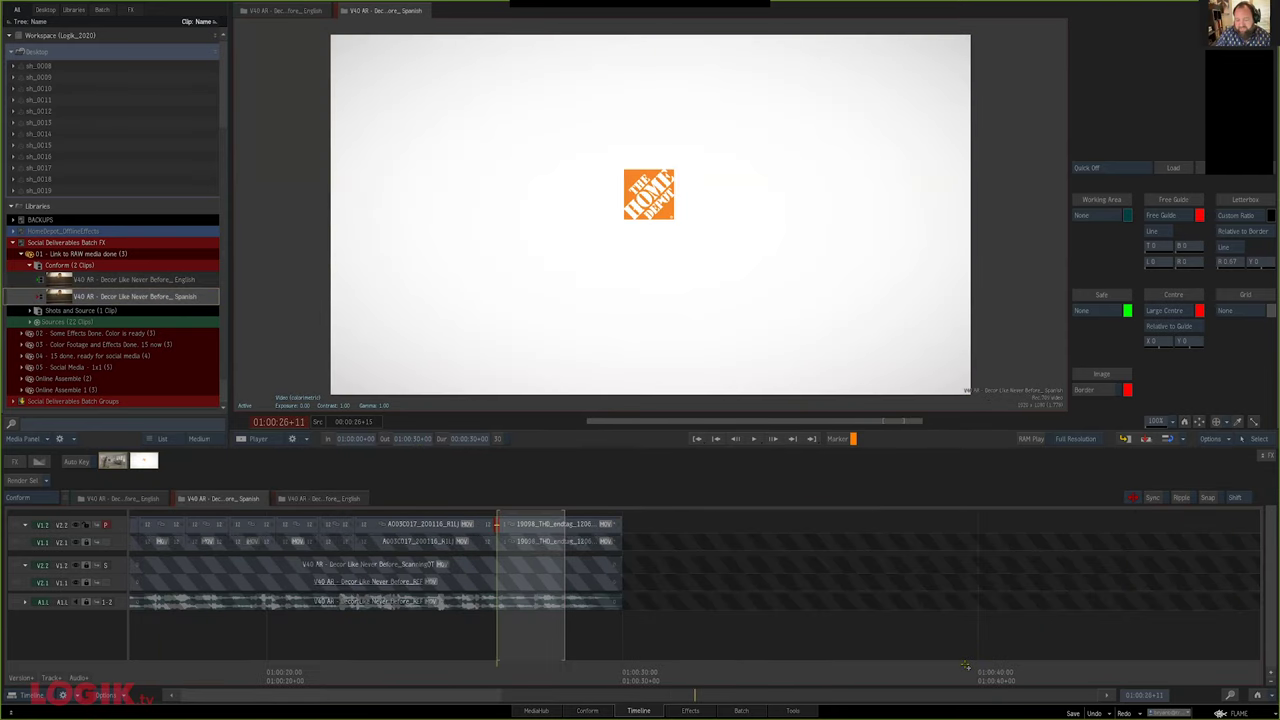
Duplicate the end tag's connected segment on the top video track with scope Current Sequence and connection Replace On Current Segments
{"action": "right_click", "coordinate": [562, 526]}
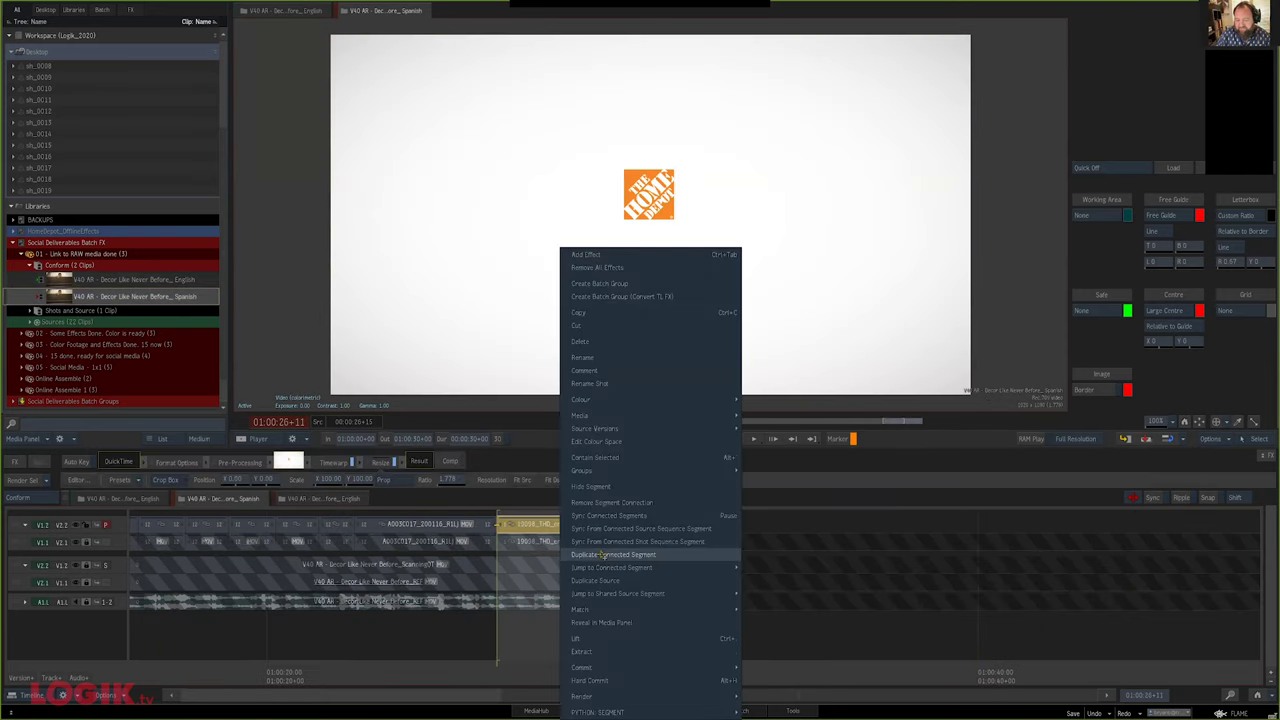
{"action": "left_click", "coordinate": [602, 555]}
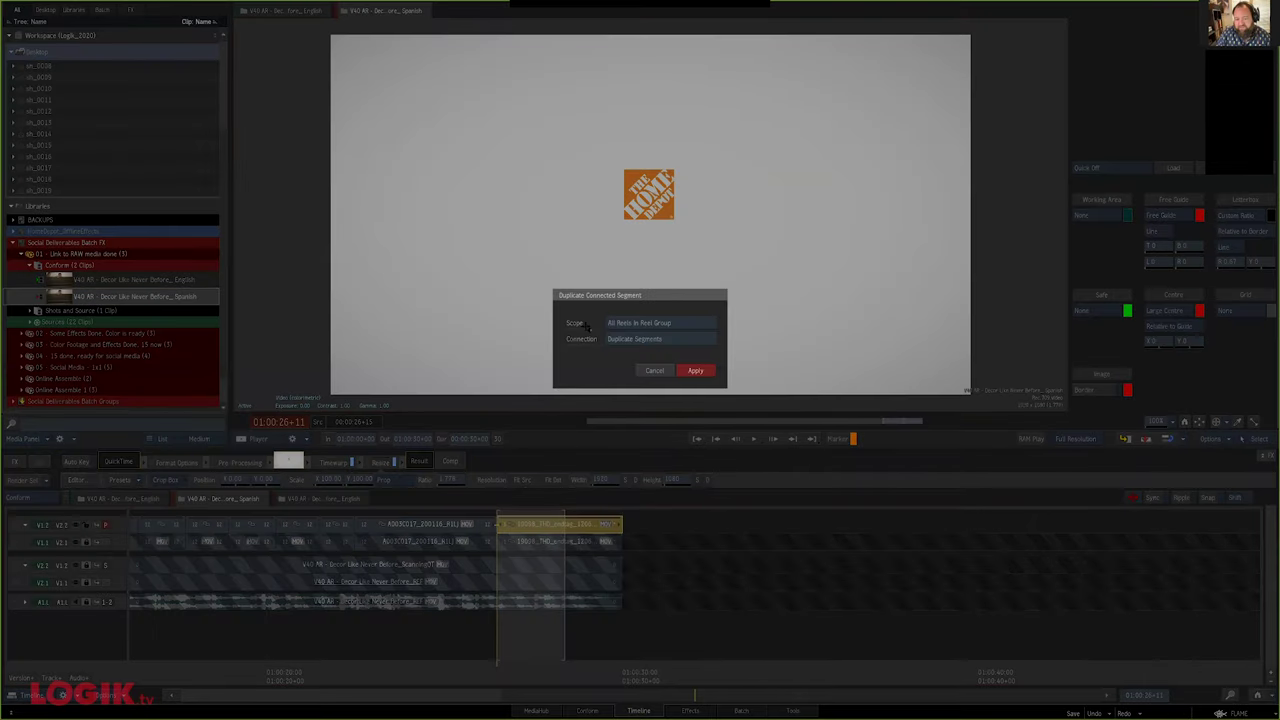
{"action": "left_click", "coordinate": [661, 320]}
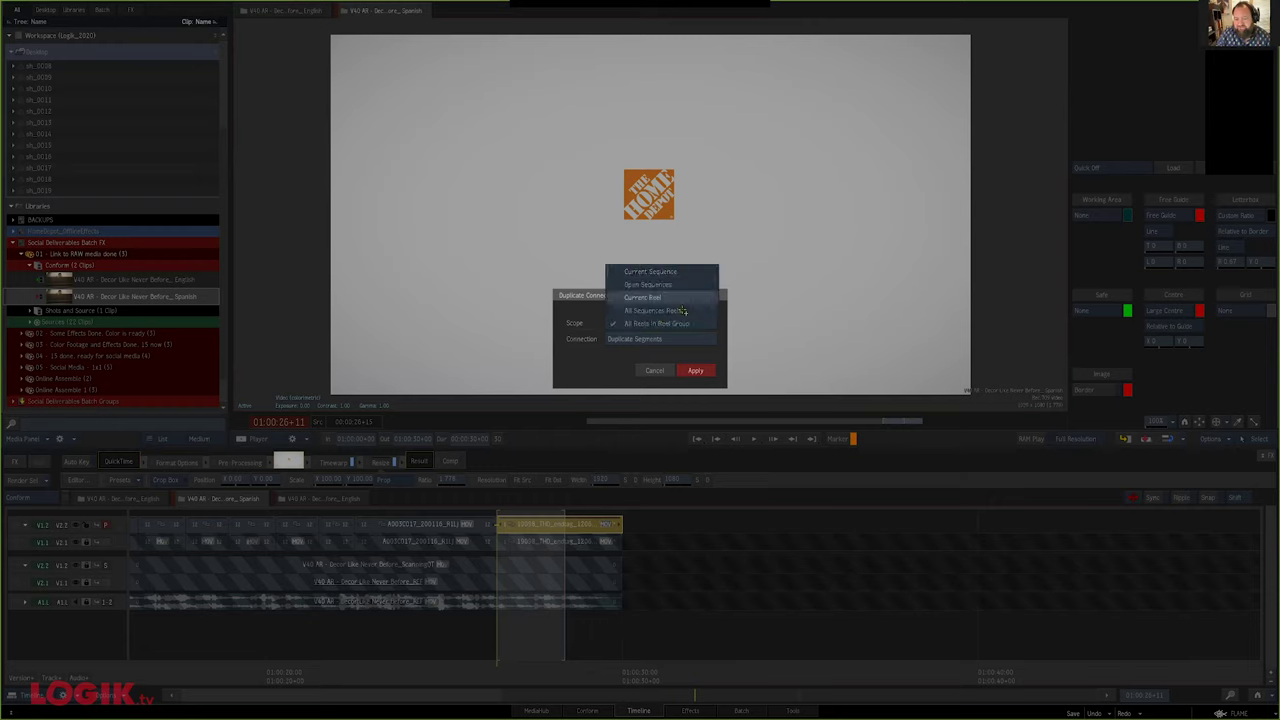
{"action": "left_click", "coordinate": [686, 325]}
{"action": "left_click", "coordinate": [684, 326]}
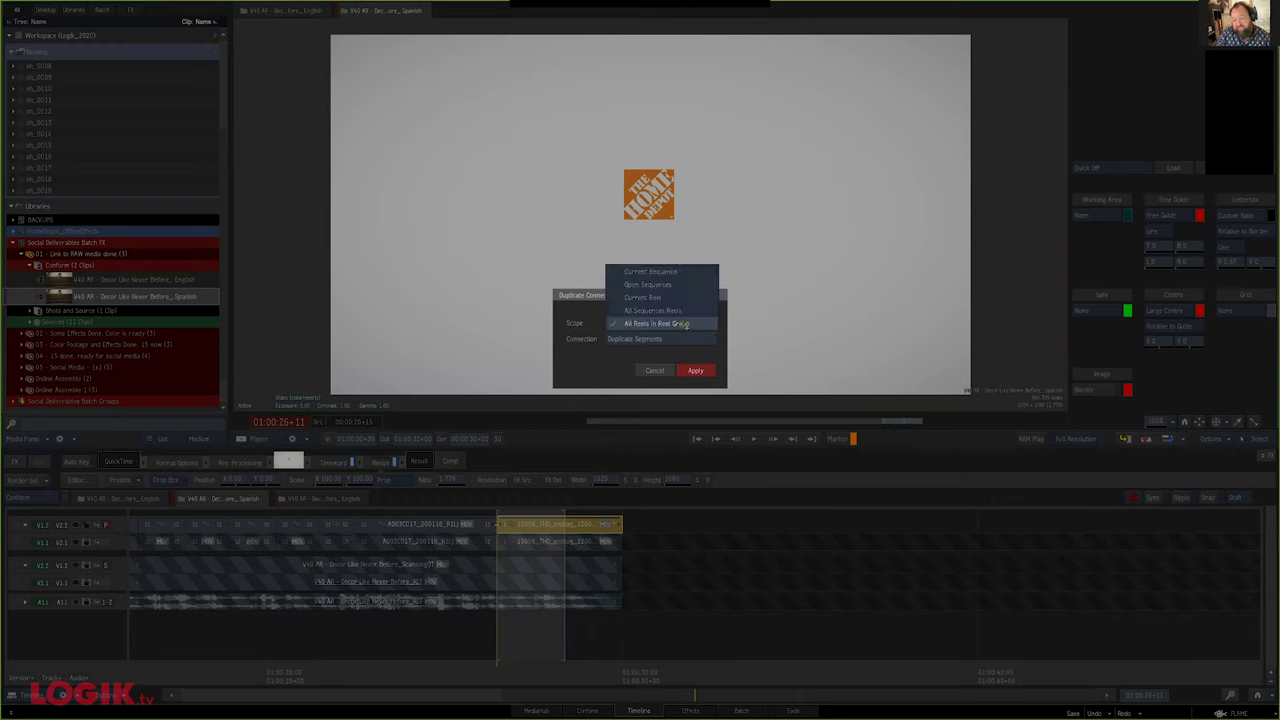
{"action": "left_click", "coordinate": [681, 272]}
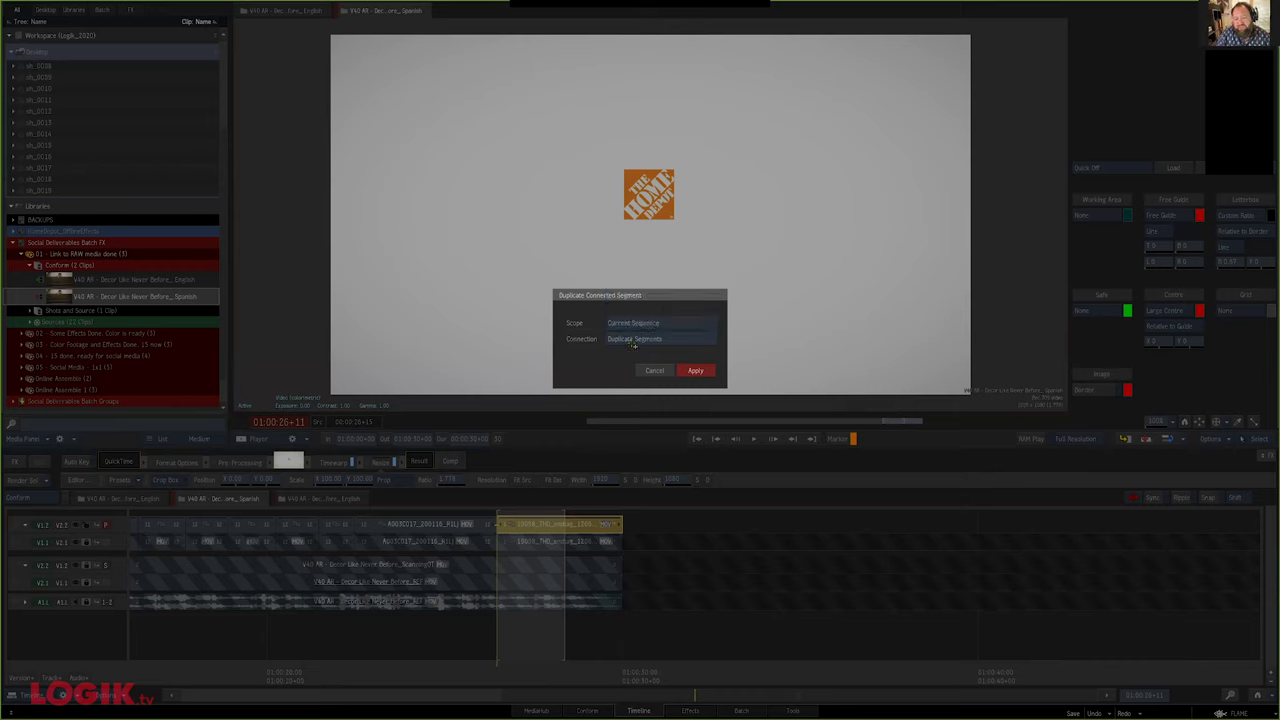
{"action": "left_click_drag", "start_coordinate": [633, 345], "coordinate": [667, 340]}
{"action": "key", "text": "Escape"}
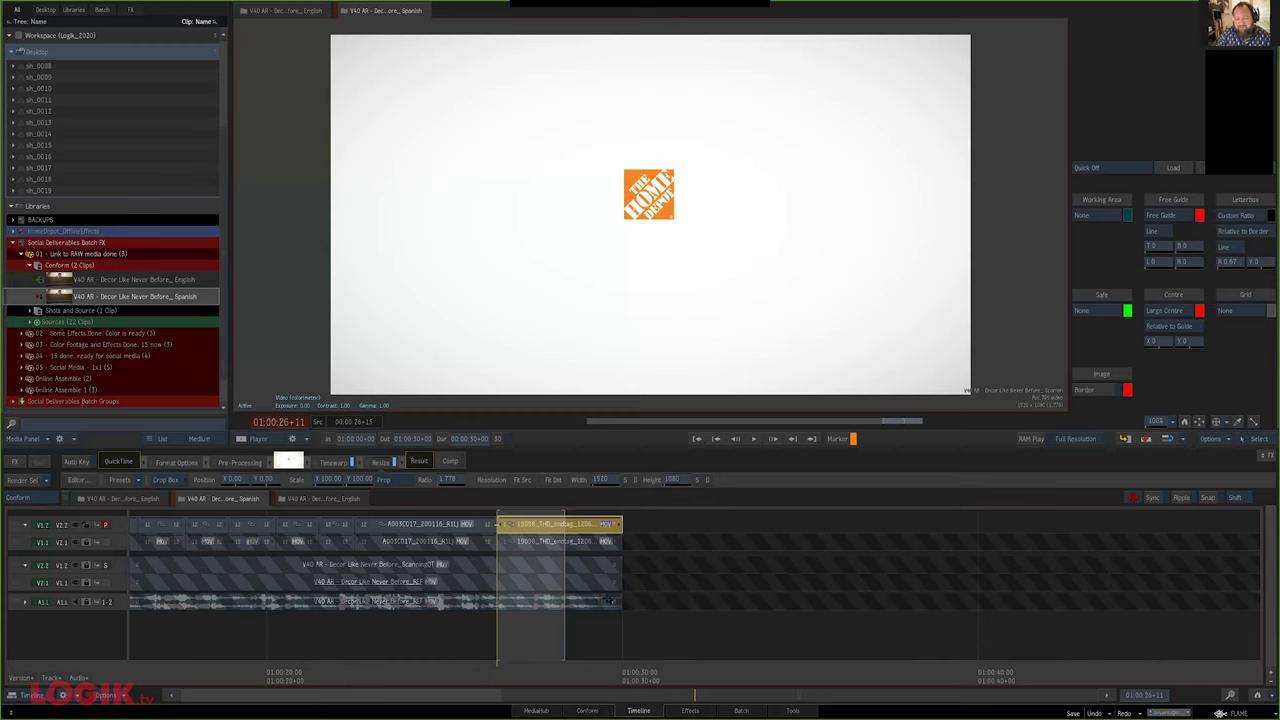
Examine which sequences the Spanish version's end tag segment is connected to
{"action": "right_click", "coordinate": [607, 600]}
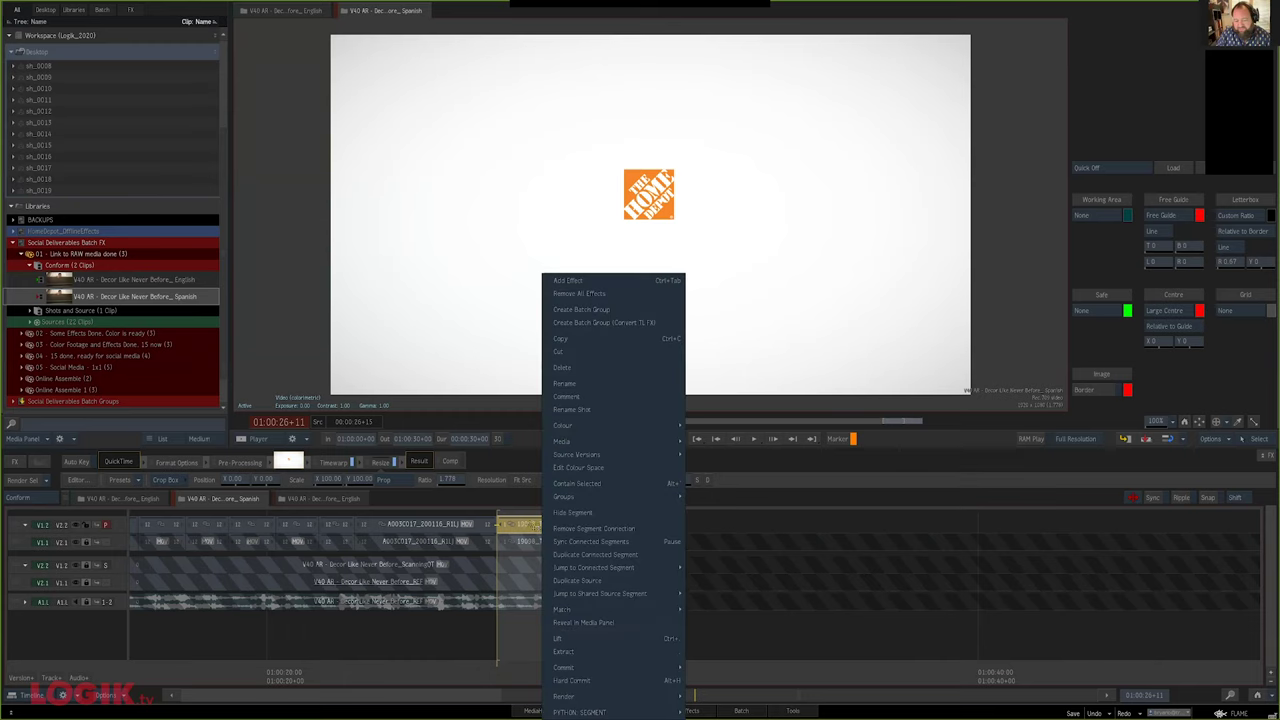
{"action": "mouse_move", "coordinate": [659, 568]}
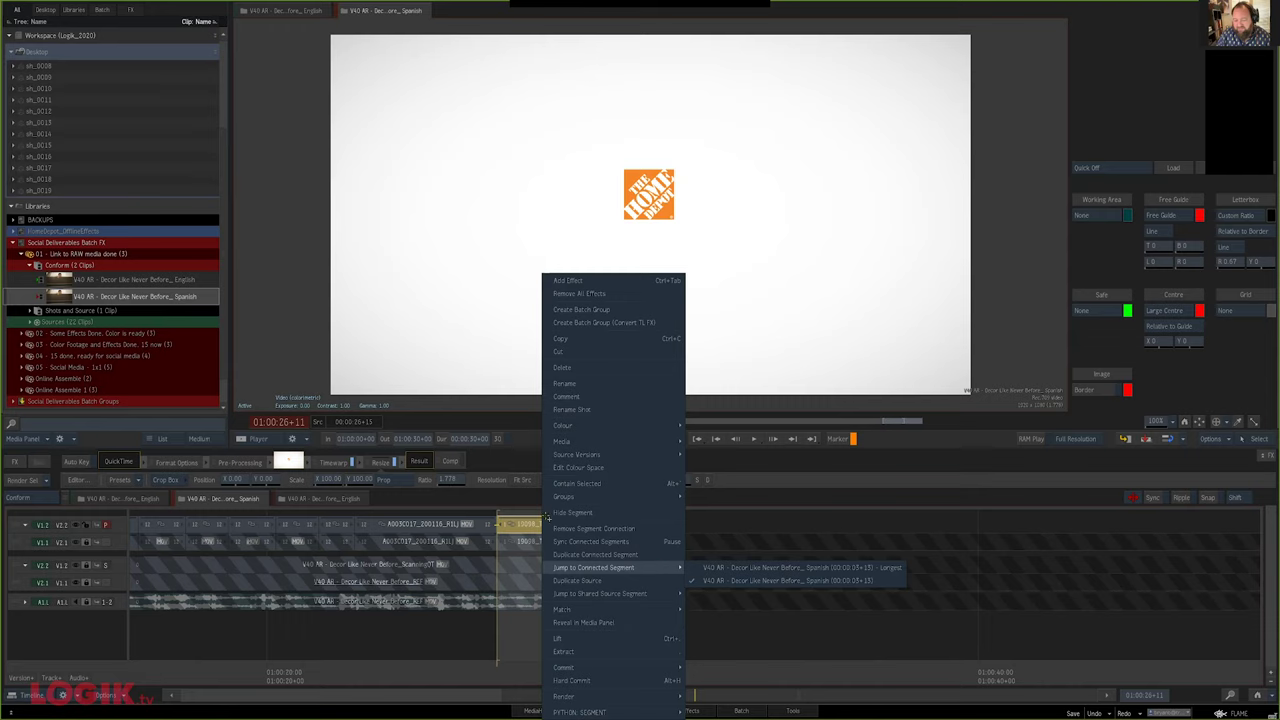
{"action": "left_click", "coordinate": [547, 517]}
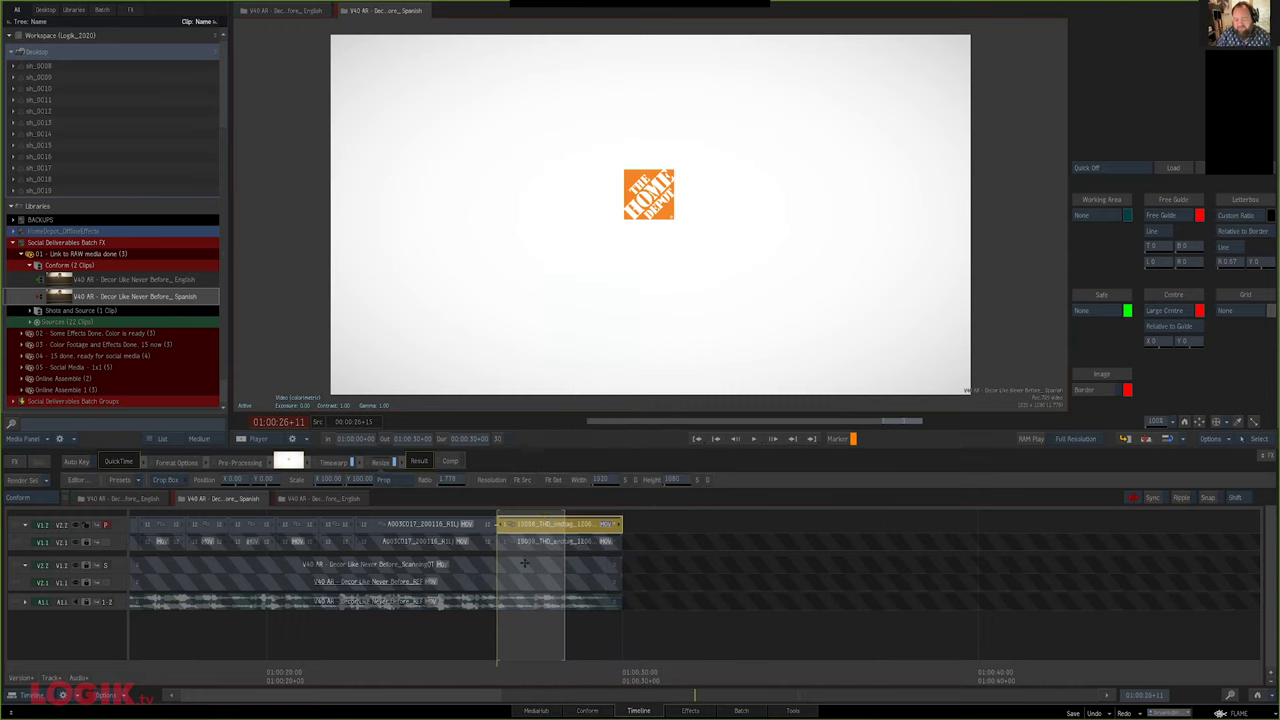
{"action": "left_click", "coordinate": [561, 516]}
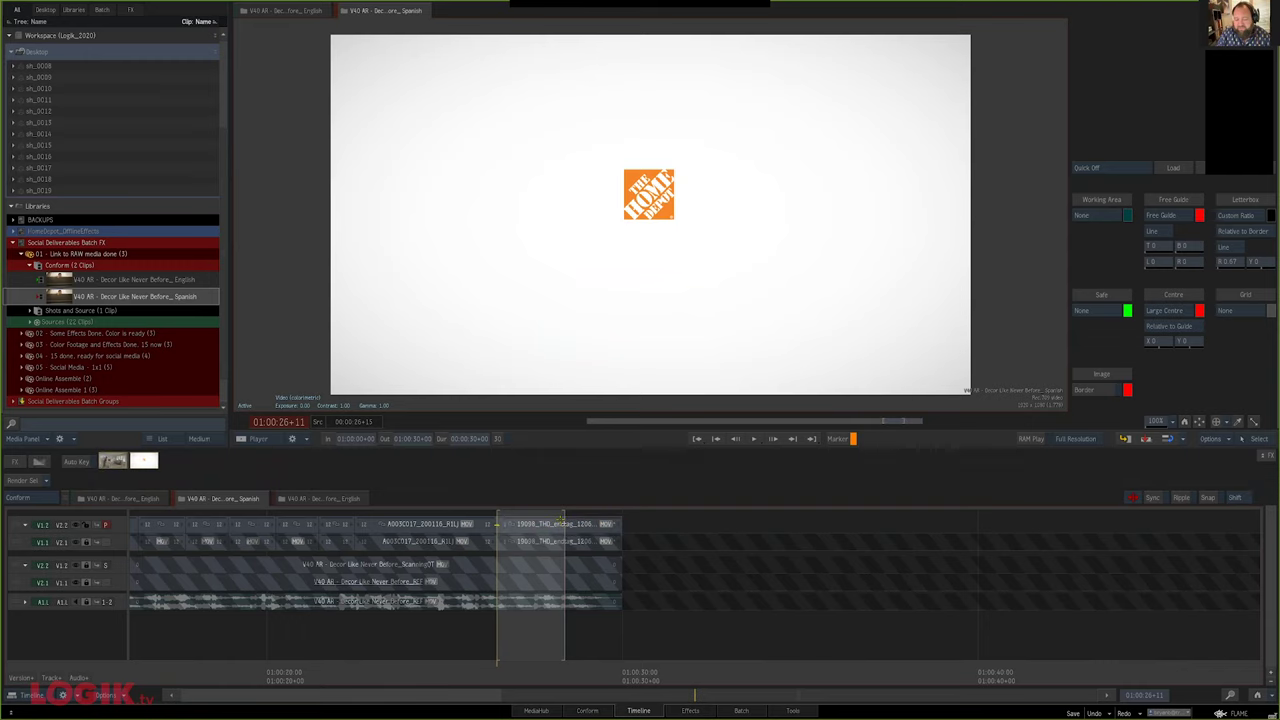
Duplicate the end tag's connected segment within the Current Sequence using Duplicate Segments, and select the topmost copy
{"action": "right_click", "coordinate": [540, 530]}
{"action": "left_click", "coordinate": [590, 554]}
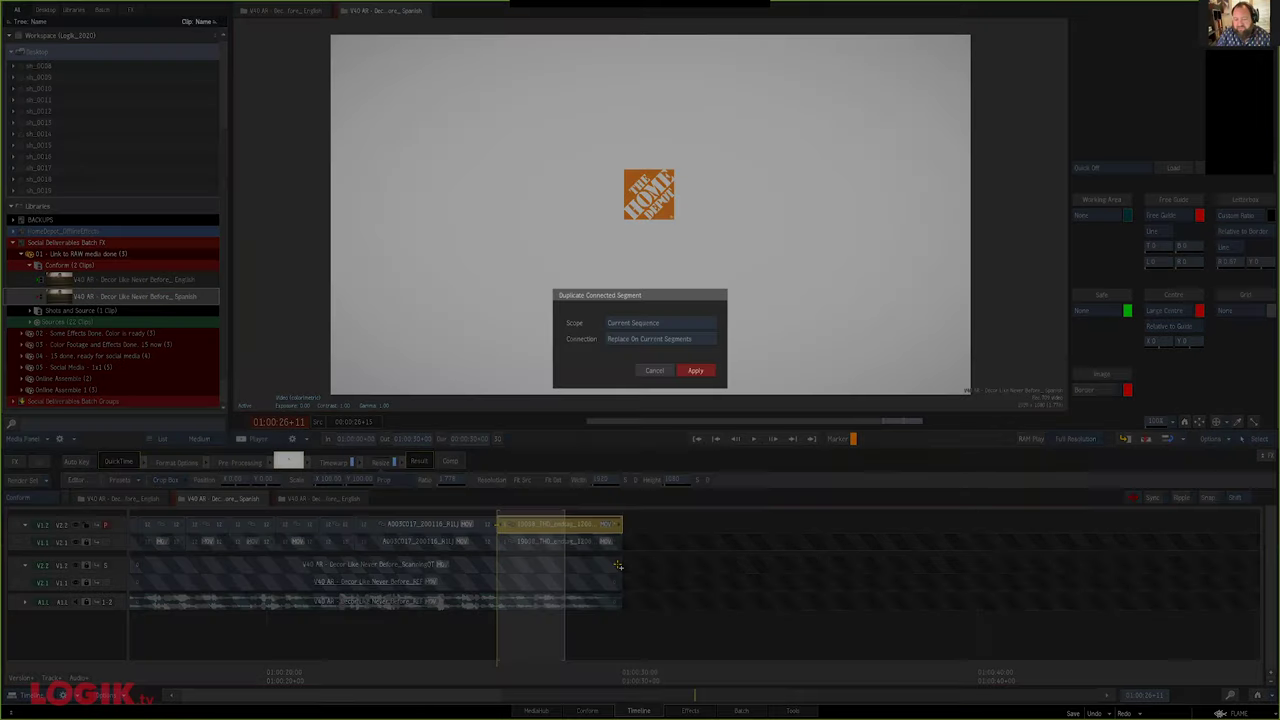
{"action": "left_click", "coordinate": [655, 343]}
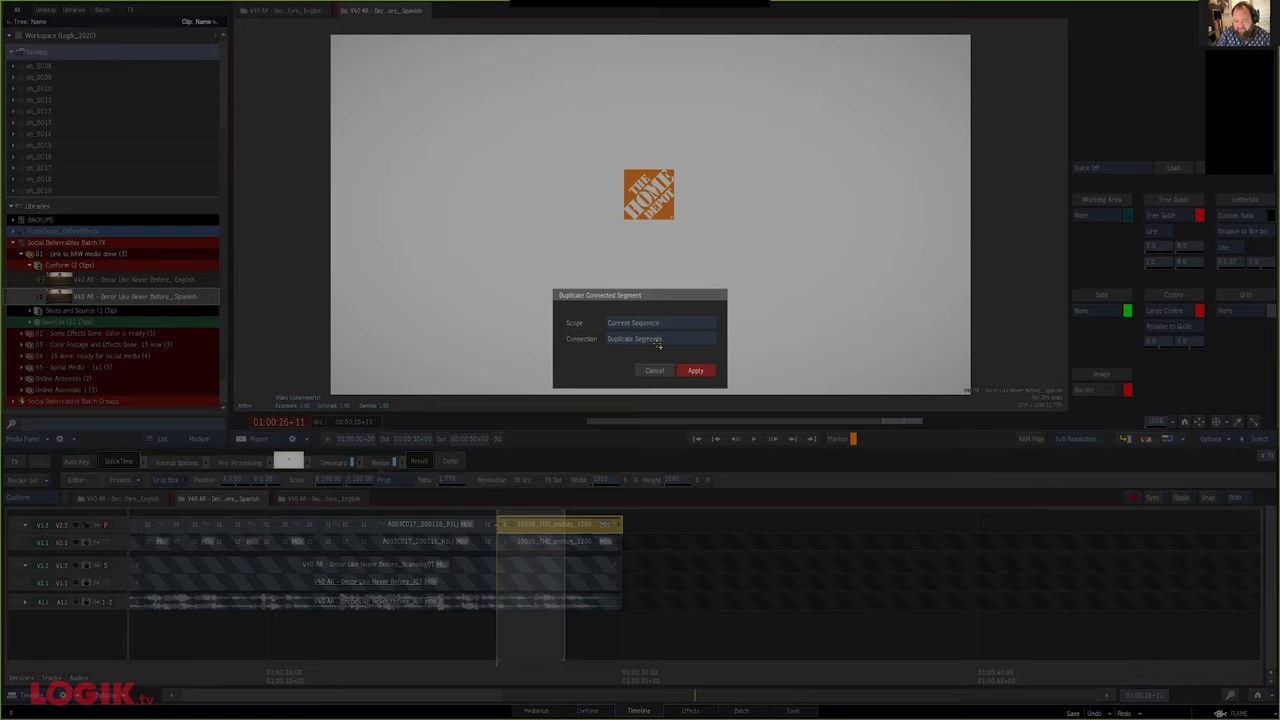
{"action": "left_click", "coordinate": [699, 371]}
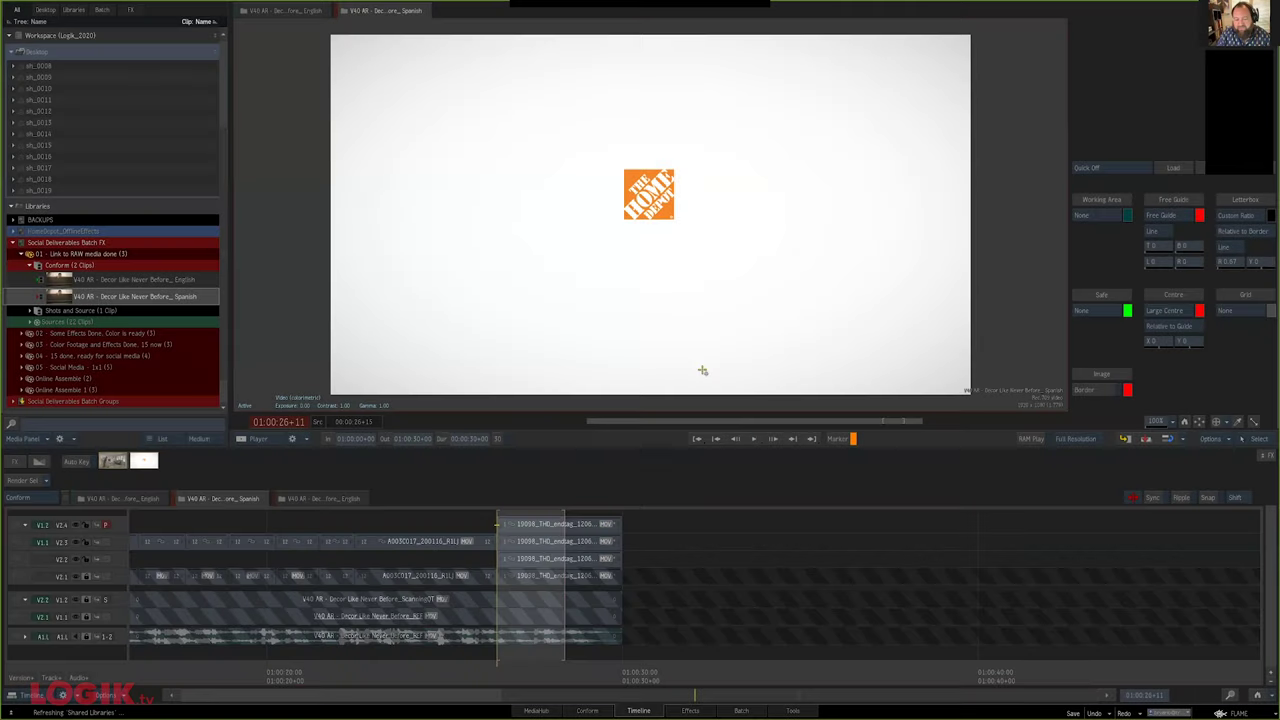
{"action": "left_click", "coordinate": [525, 529]}
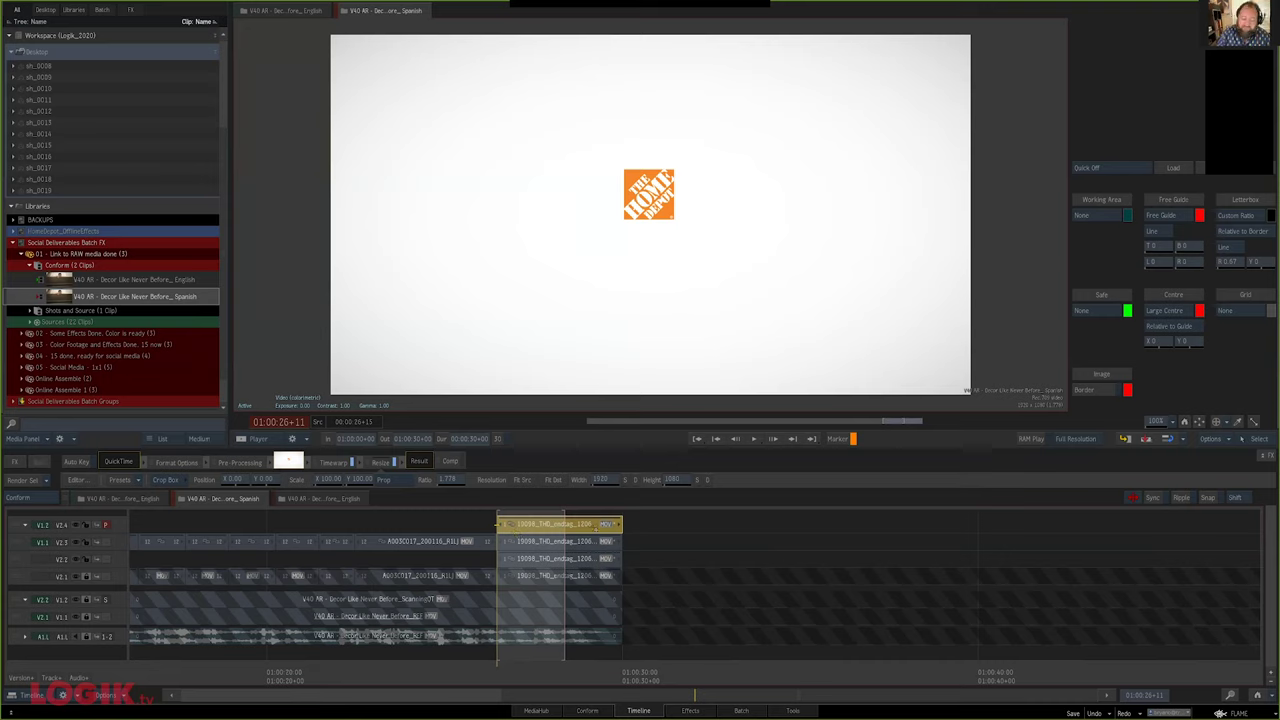
{"action": "left_click", "coordinate": [585, 541]}
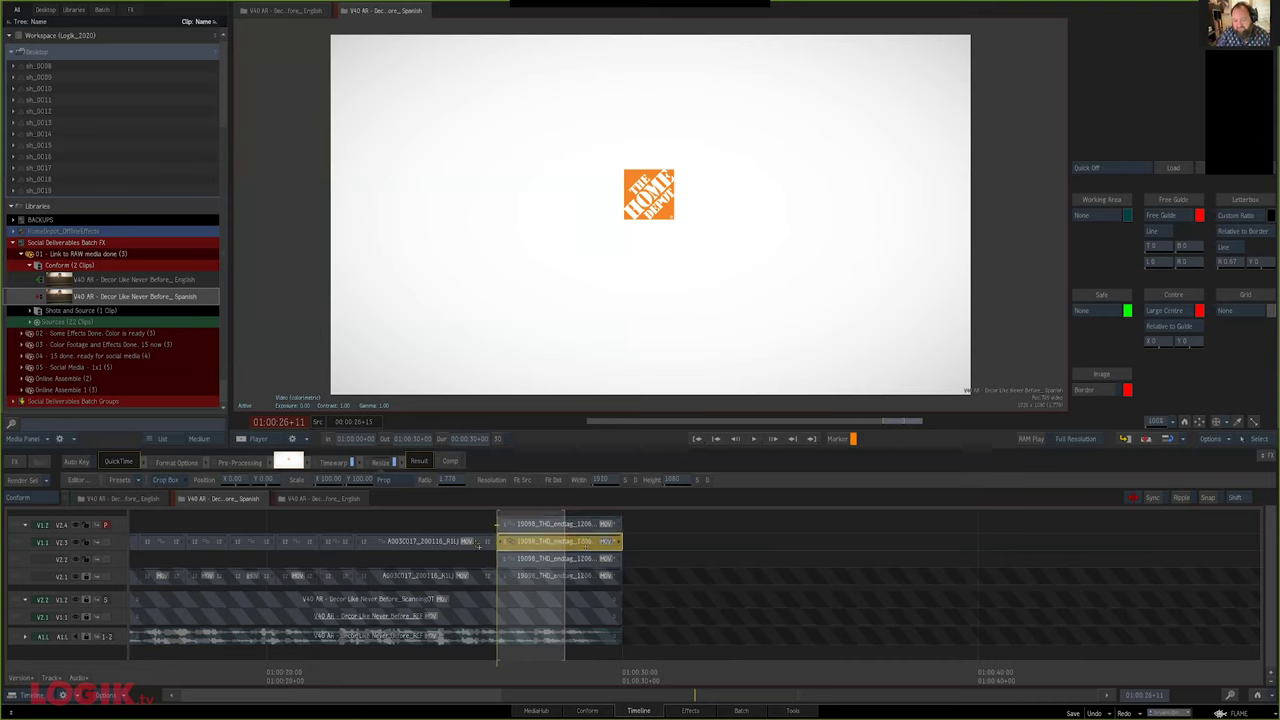
{"action": "left_click", "coordinate": [562, 524]}
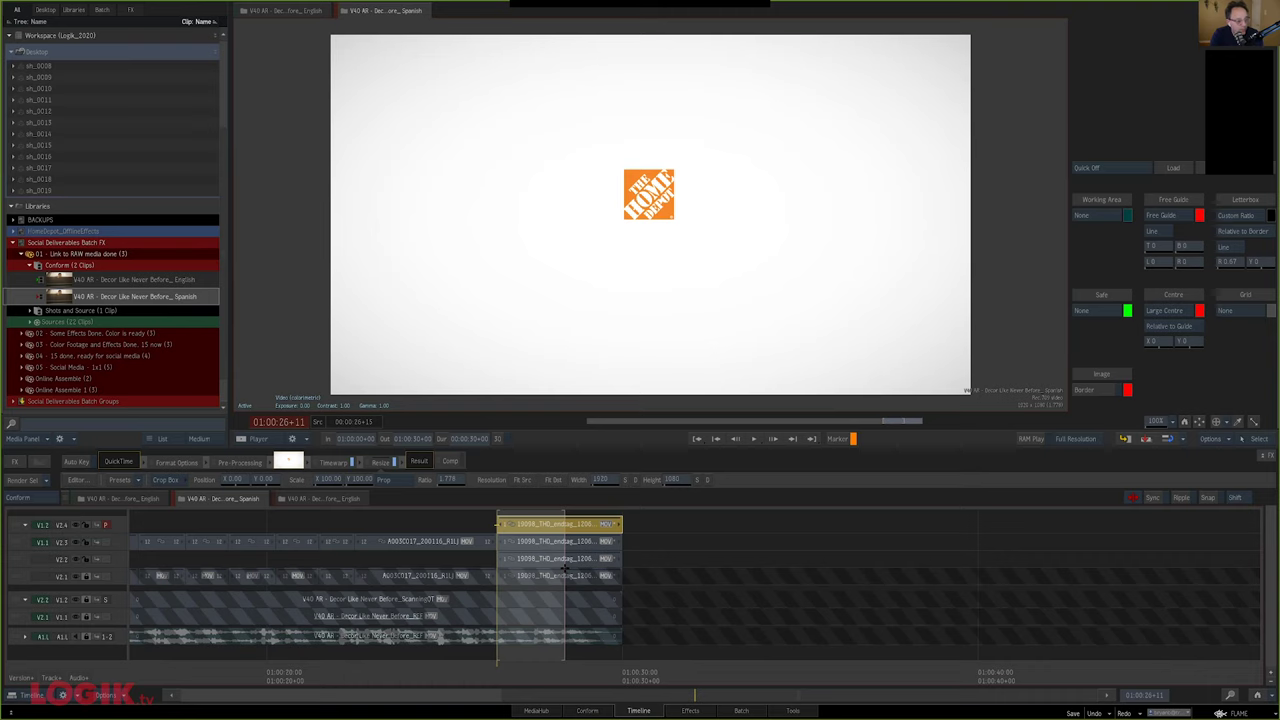
Show the reels and copy the A007C042 segment from the Spanish sequence into an empty reel
{"action": "key", "text": "Home"}
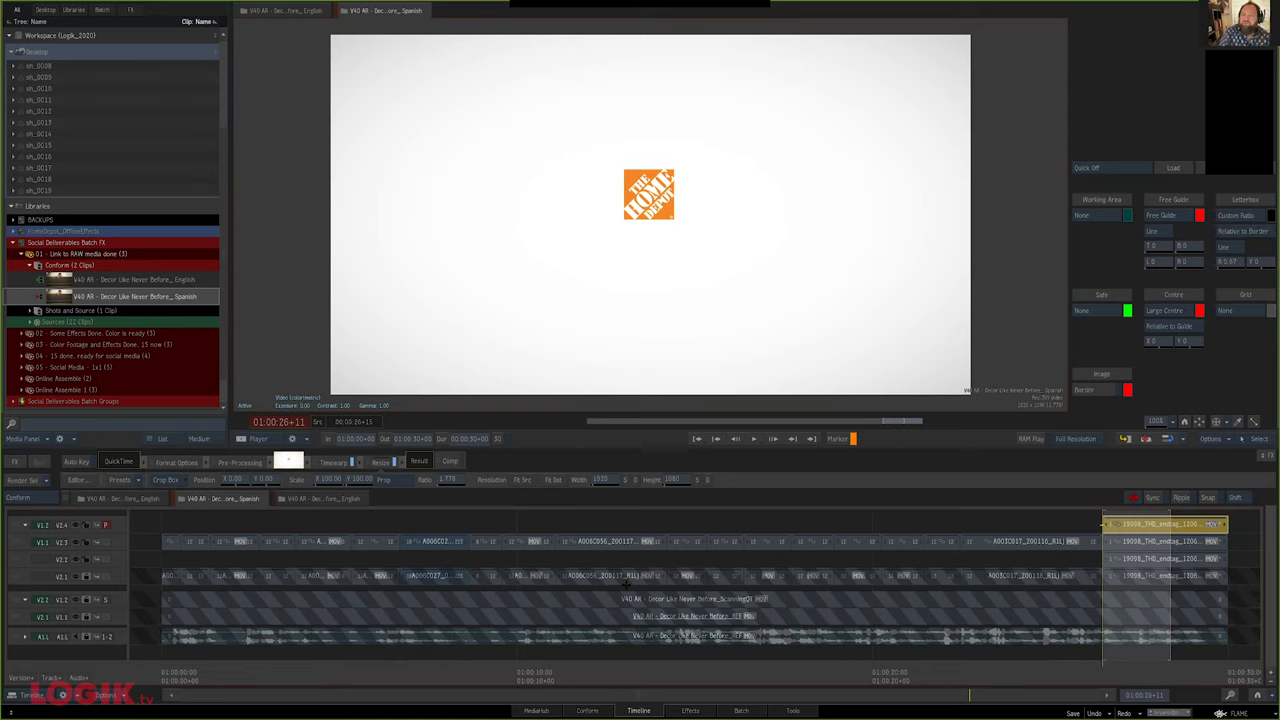
{"action": "key", "text": "alt+1"}
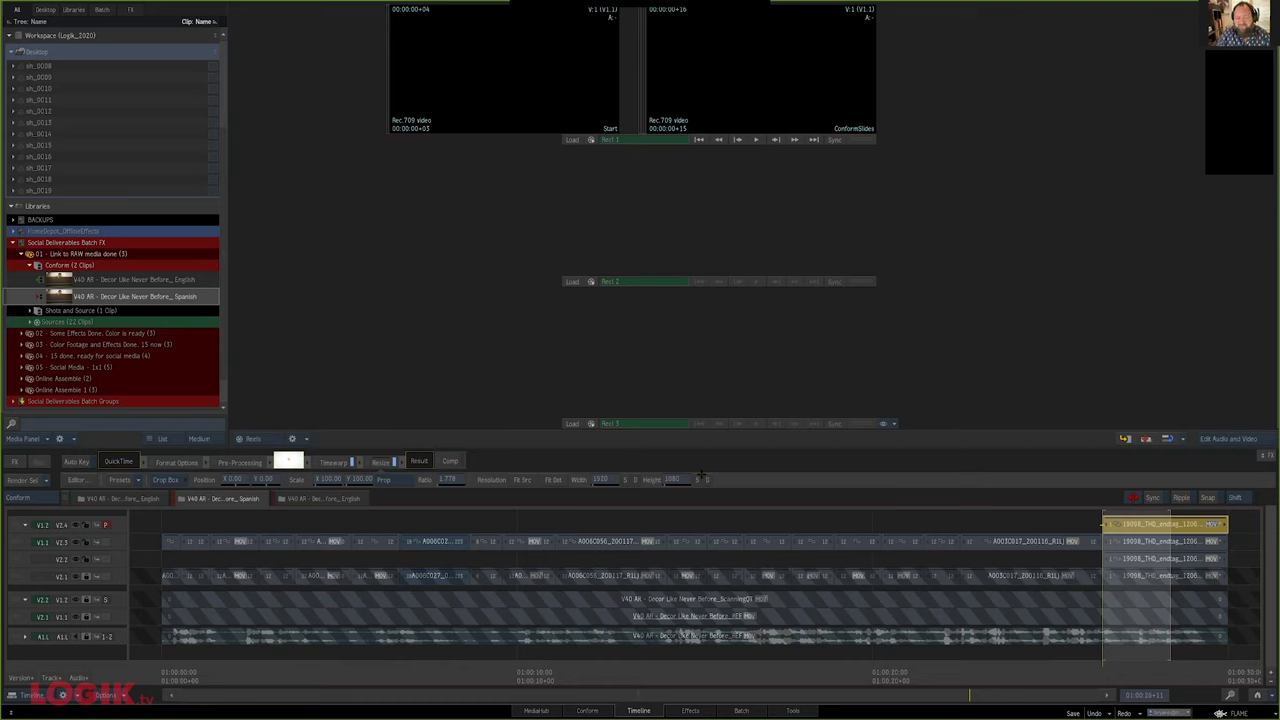
{"action": "key", "text": "Home"}
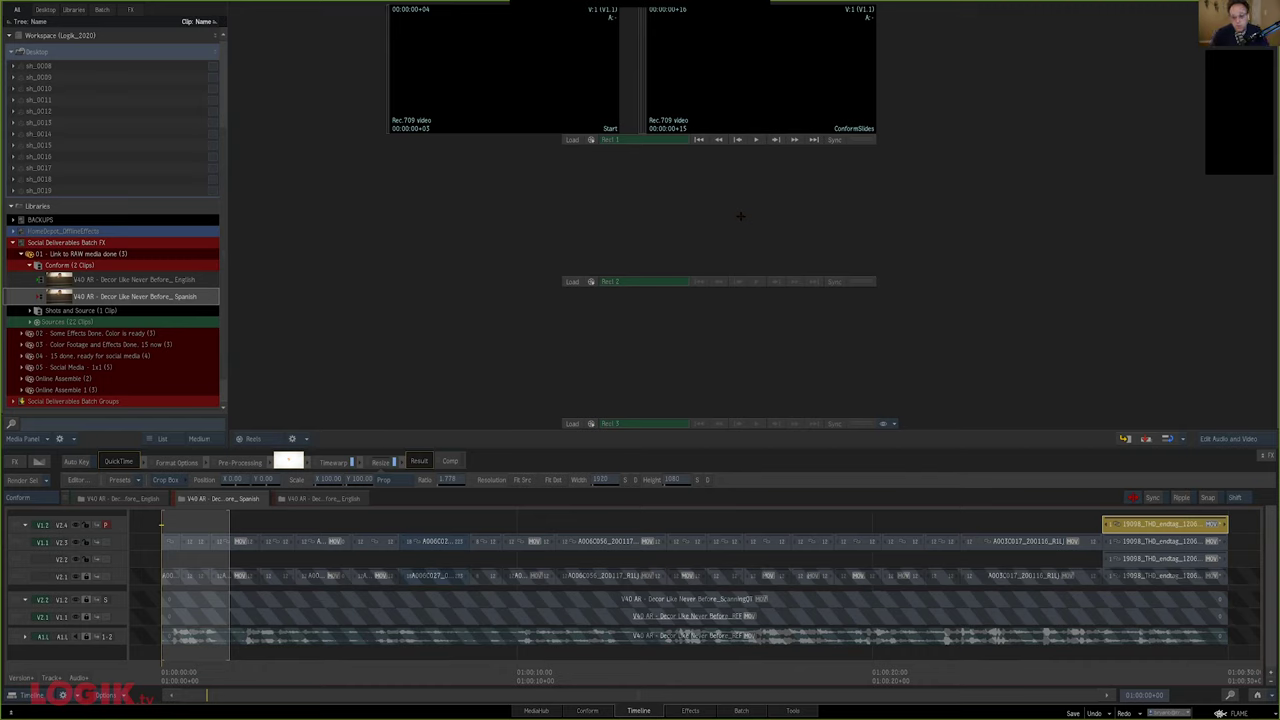
{"action": "left_click", "coordinate": [758, 232]}
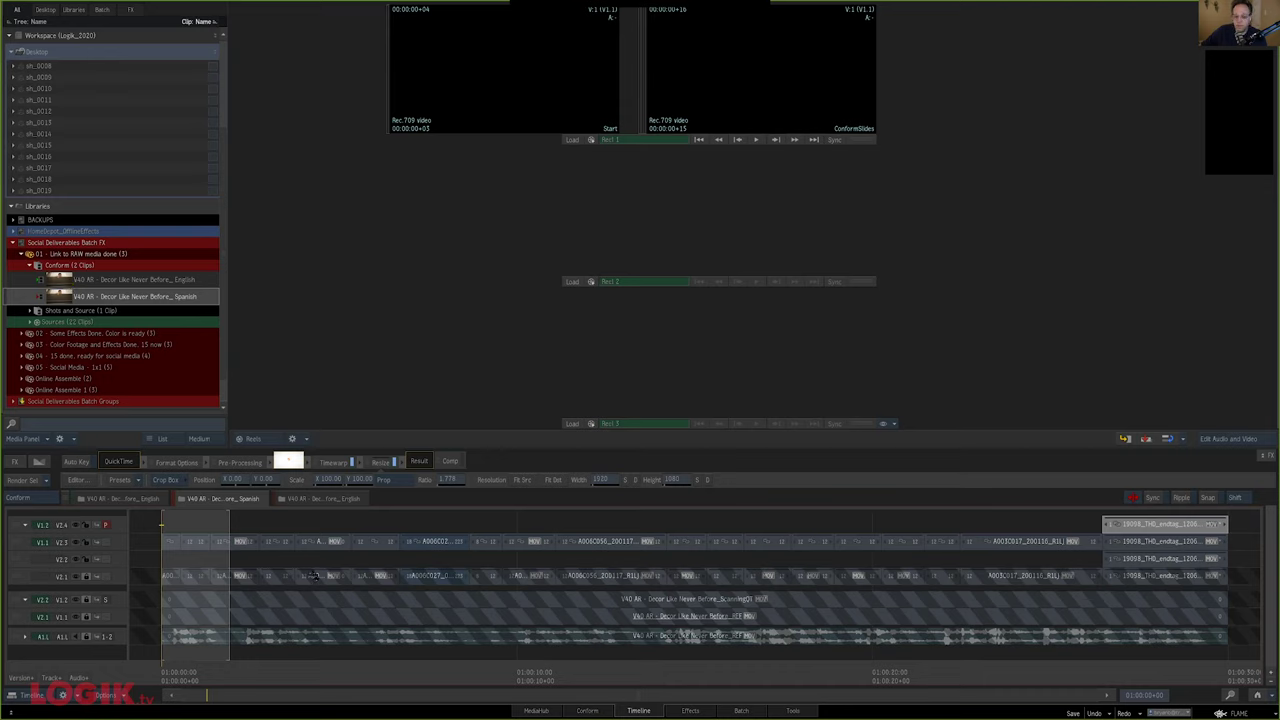
{"action": "left_click", "coordinate": [318, 541]}
{"action": "left_click_drag", "start_coordinate": [318, 541], "coordinate": [612, 344]}
Examine the Media Reformat settings of the copied A007C042 clip and the operations available for the English sequence
{"action": "right_click", "coordinate": [612, 344]}
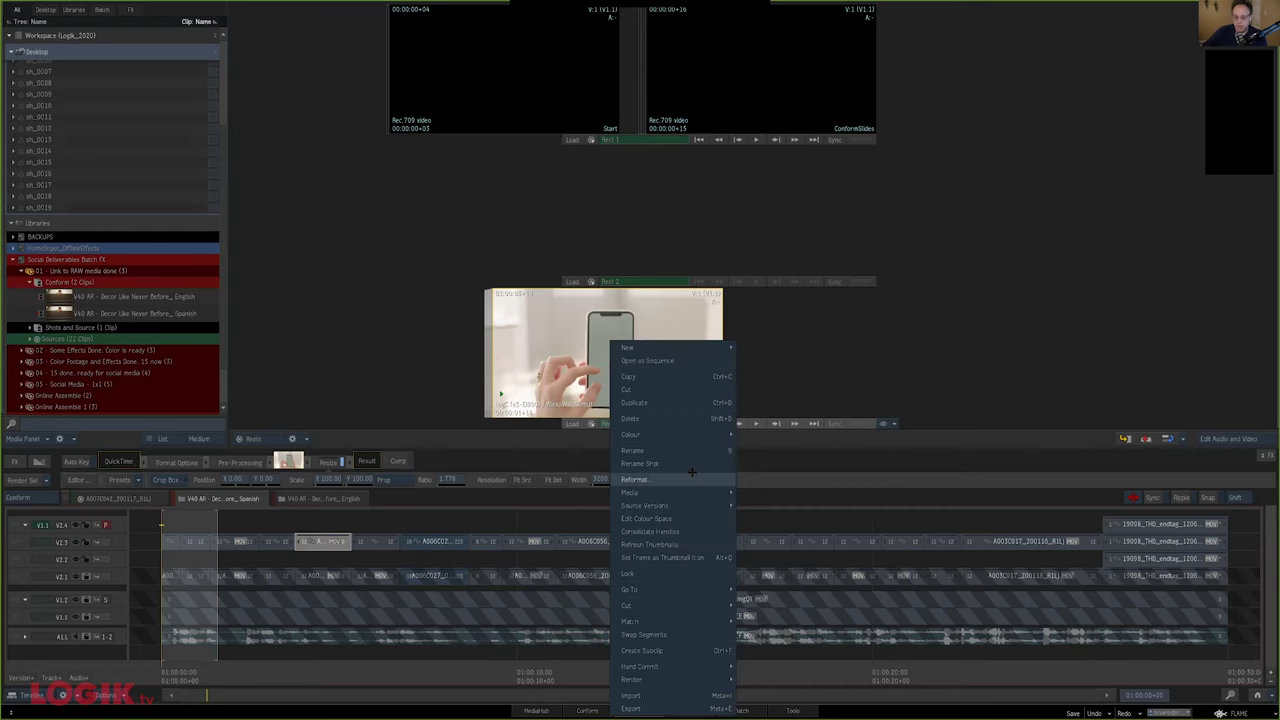
{"action": "left_click", "coordinate": [692, 479]}
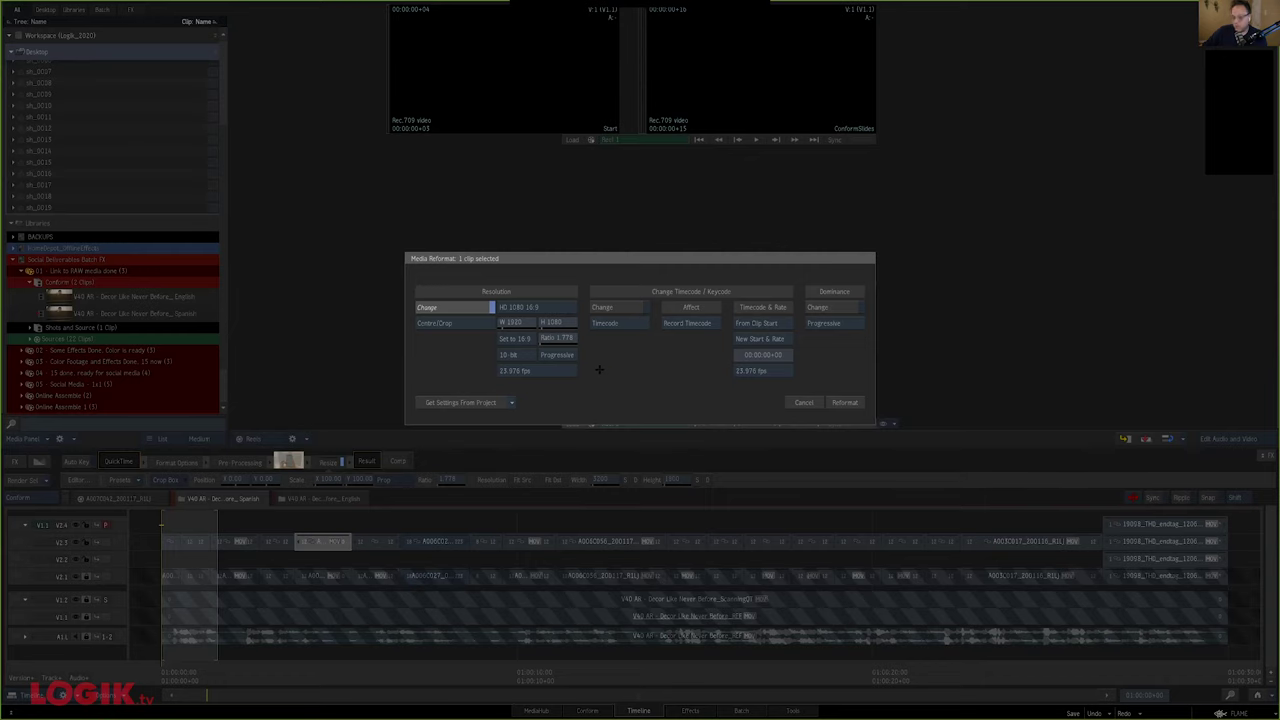
{"action": "key", "text": "Escape"}
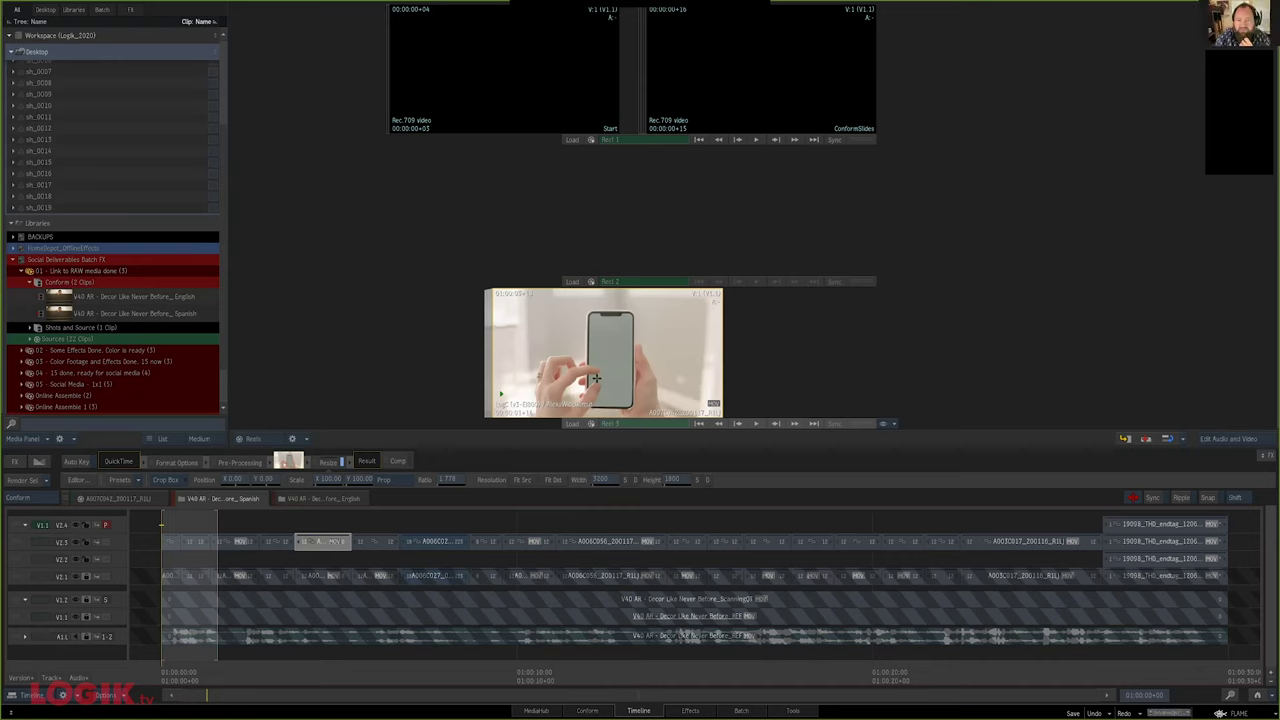
{"action": "right_click", "coordinate": [606, 348]}
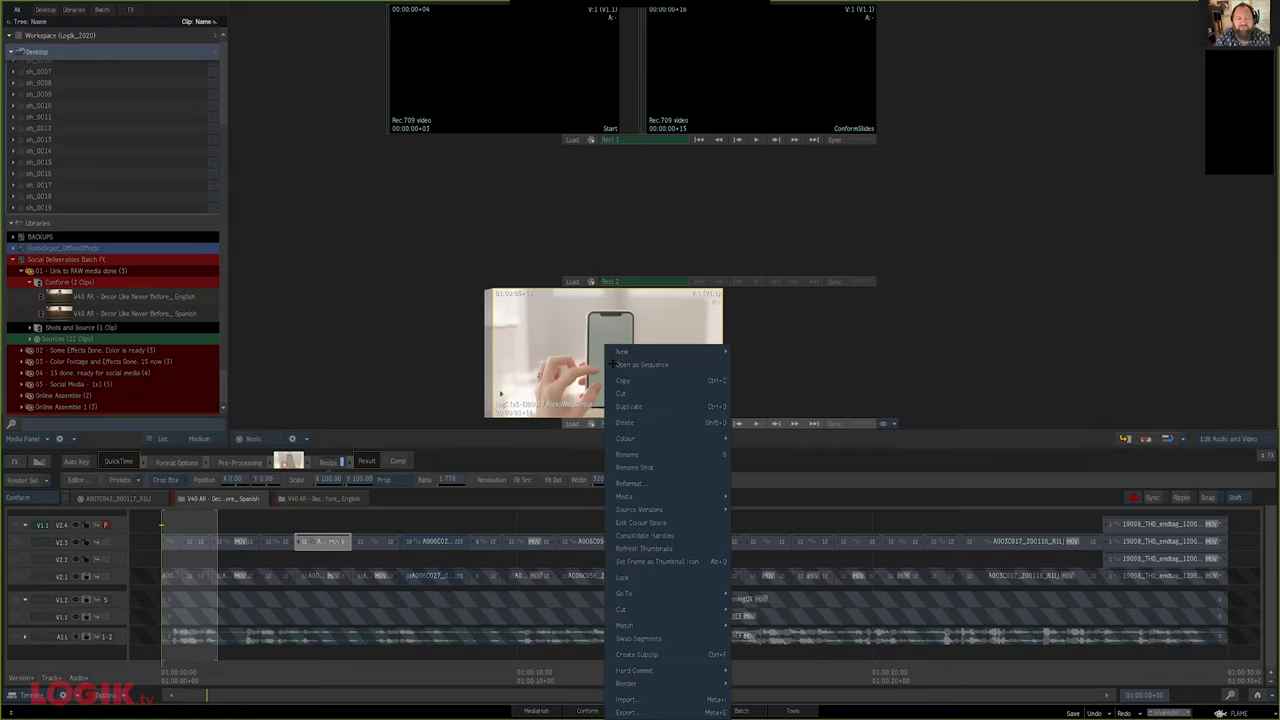
{"action": "left_click", "coordinate": [283, 229]}
{"action": "right_click", "coordinate": [75, 297]}
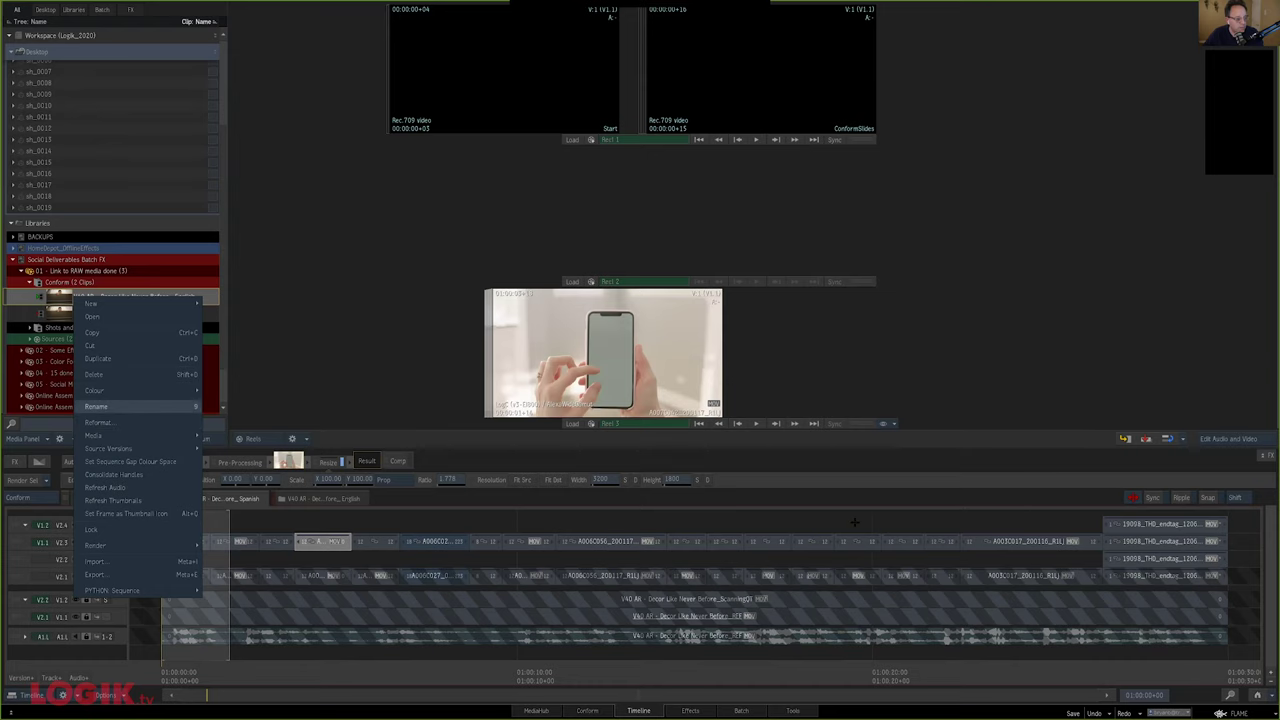
{"action": "key", "text": "Down"}
{"action": "key", "text": "Return"}
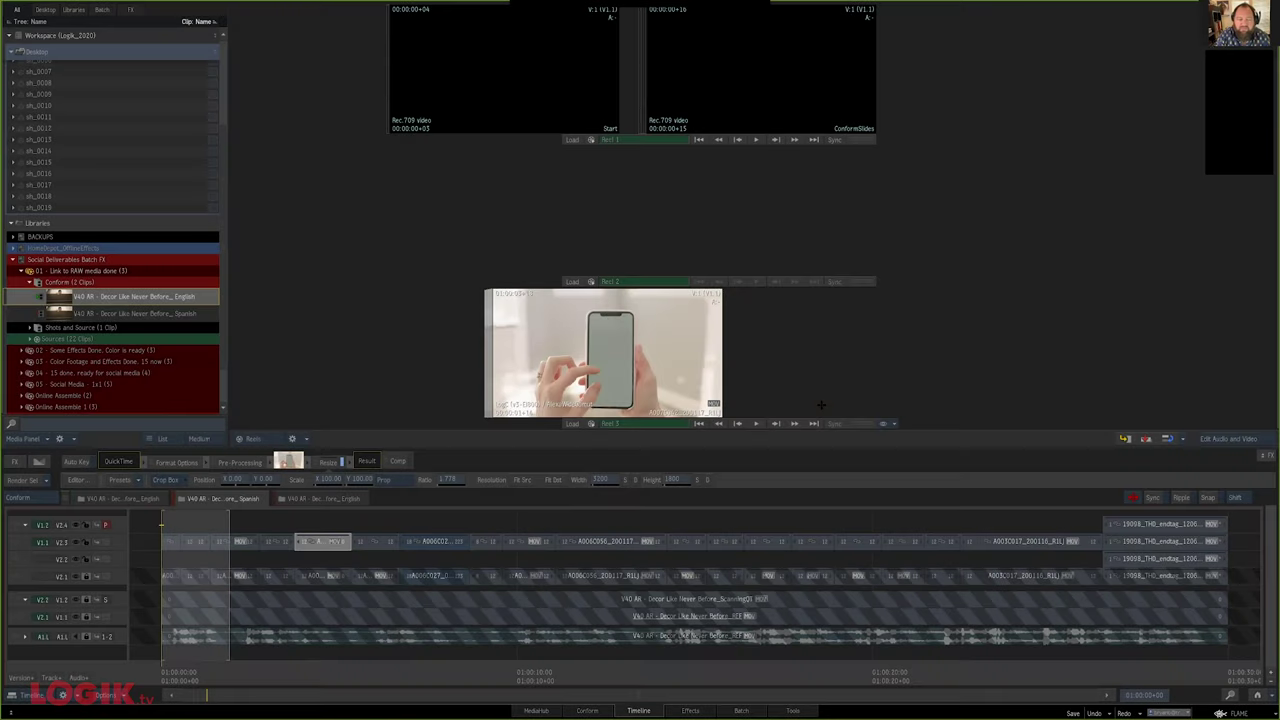
{"action": "left_click", "coordinate": [822, 403]}
Return to the player view, select the A007C012 segment in the Spanish sequence and move to the following cut at 01:00:02+18
{"action": "left_click_drag", "start_coordinate": [232, 672], "coordinate": [336, 409]}
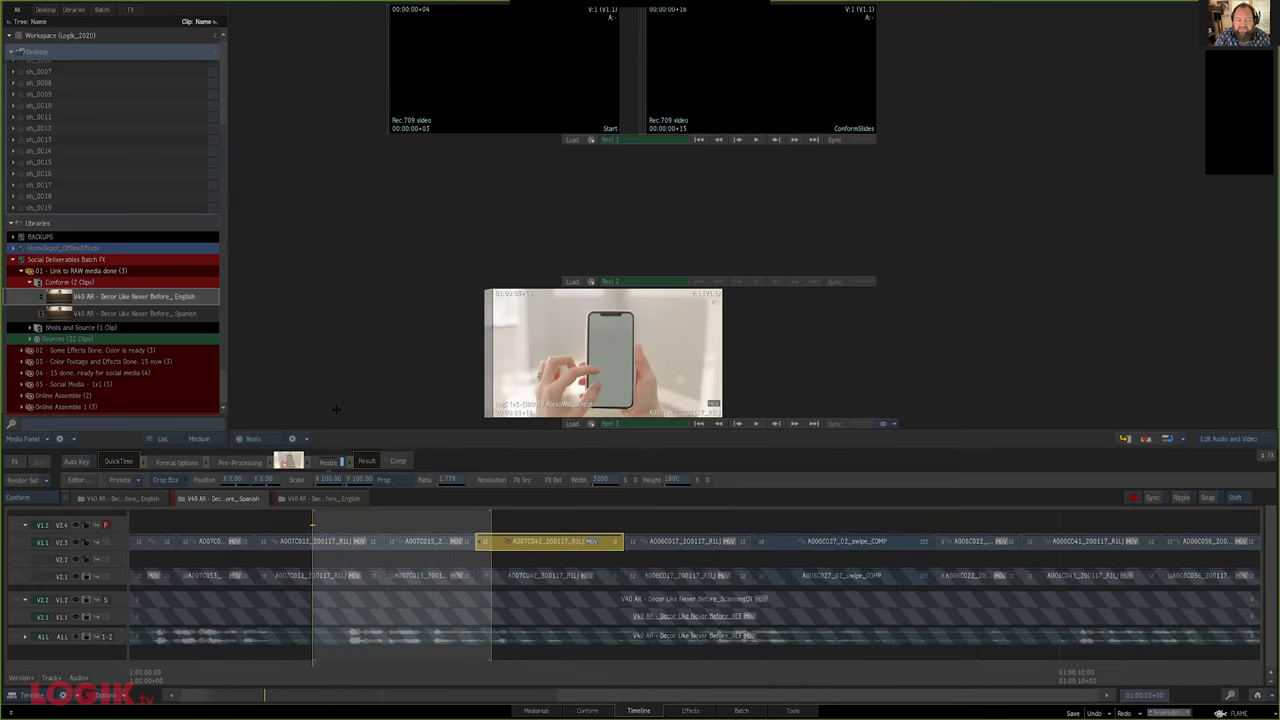
{"action": "key", "text": "Escape"}
{"action": "left_click", "coordinate": [277, 672]}
{"action": "left_click", "coordinate": [322, 541]}
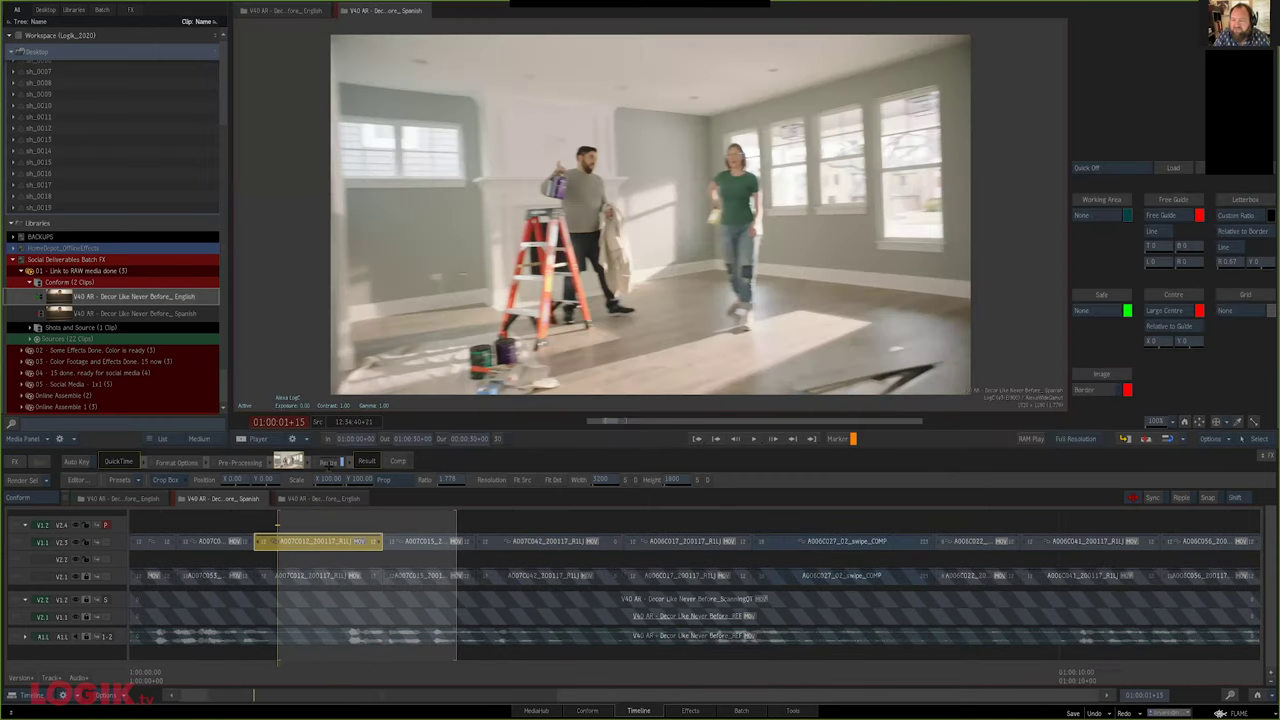
{"action": "key", "text": "Up"}
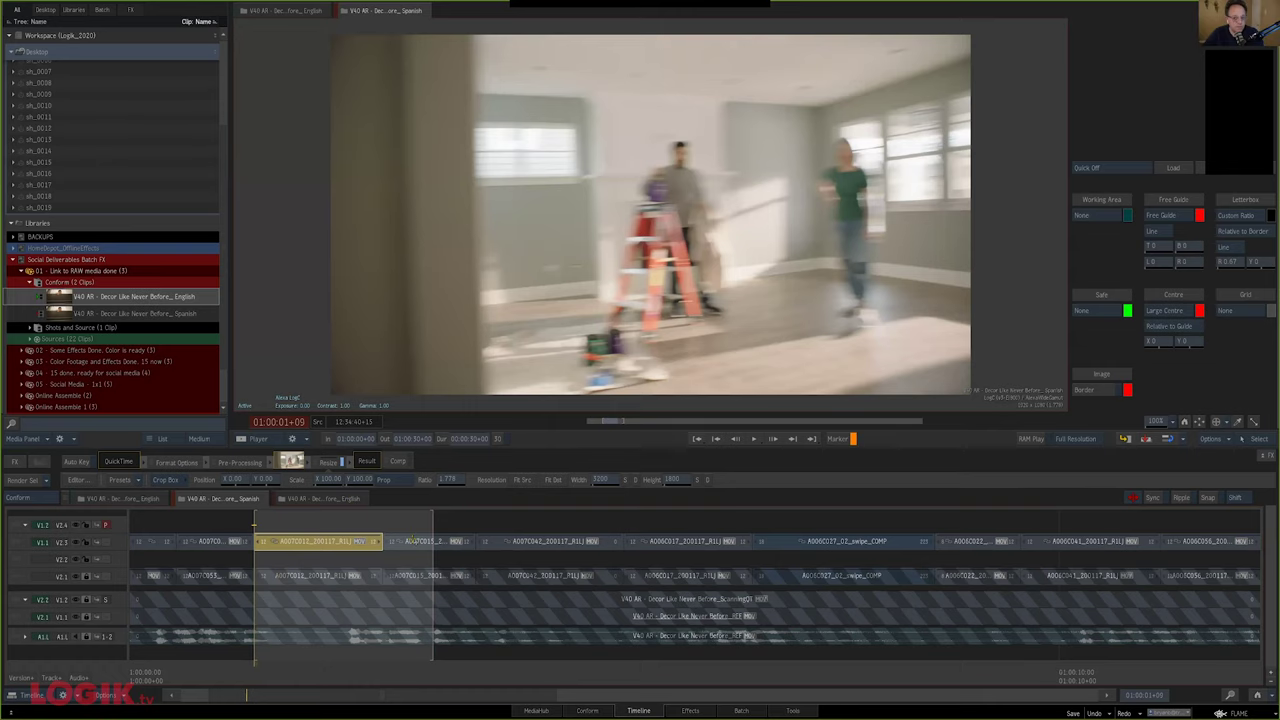
{"action": "key", "text": "Down"}
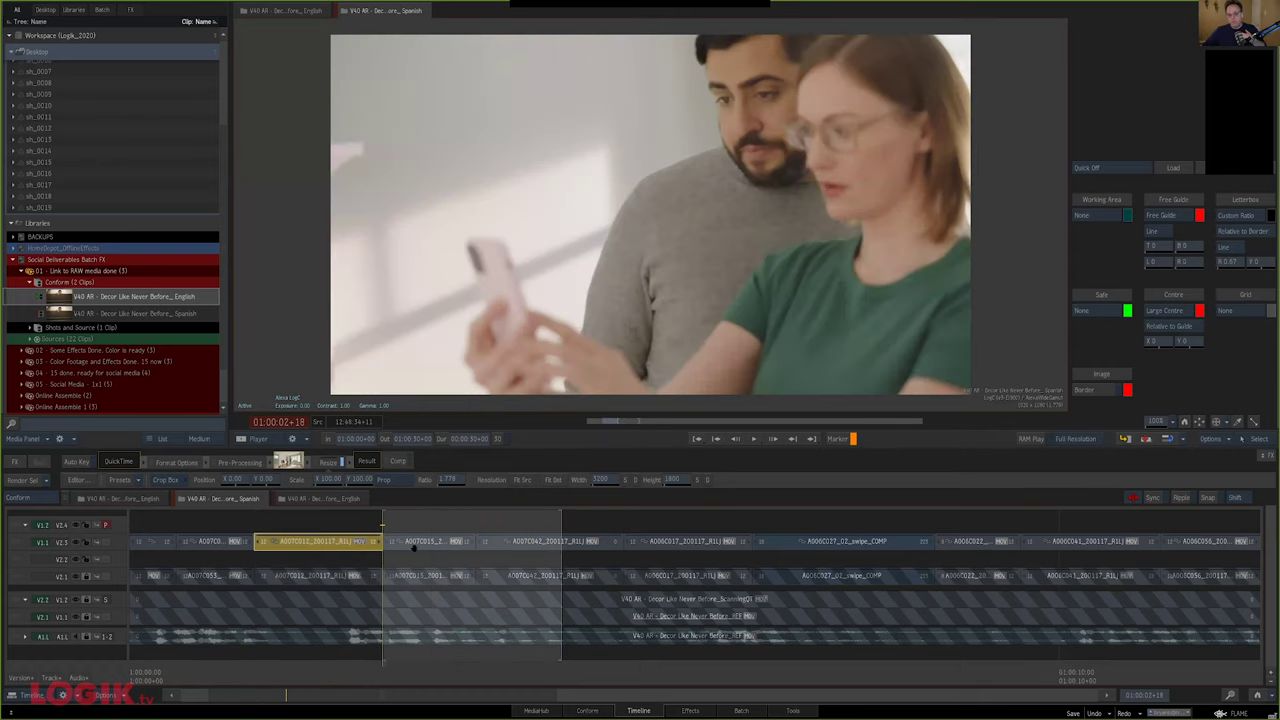
Reformat the English sequence in the Conform folder to the Social Media 1x1 resolution of 1080 x 1080
{"action": "scroll", "coordinate": [384, 580], "scroll_direction": "right", "scroll_amount": 1}
{"action": "right_click", "coordinate": [68, 298]}
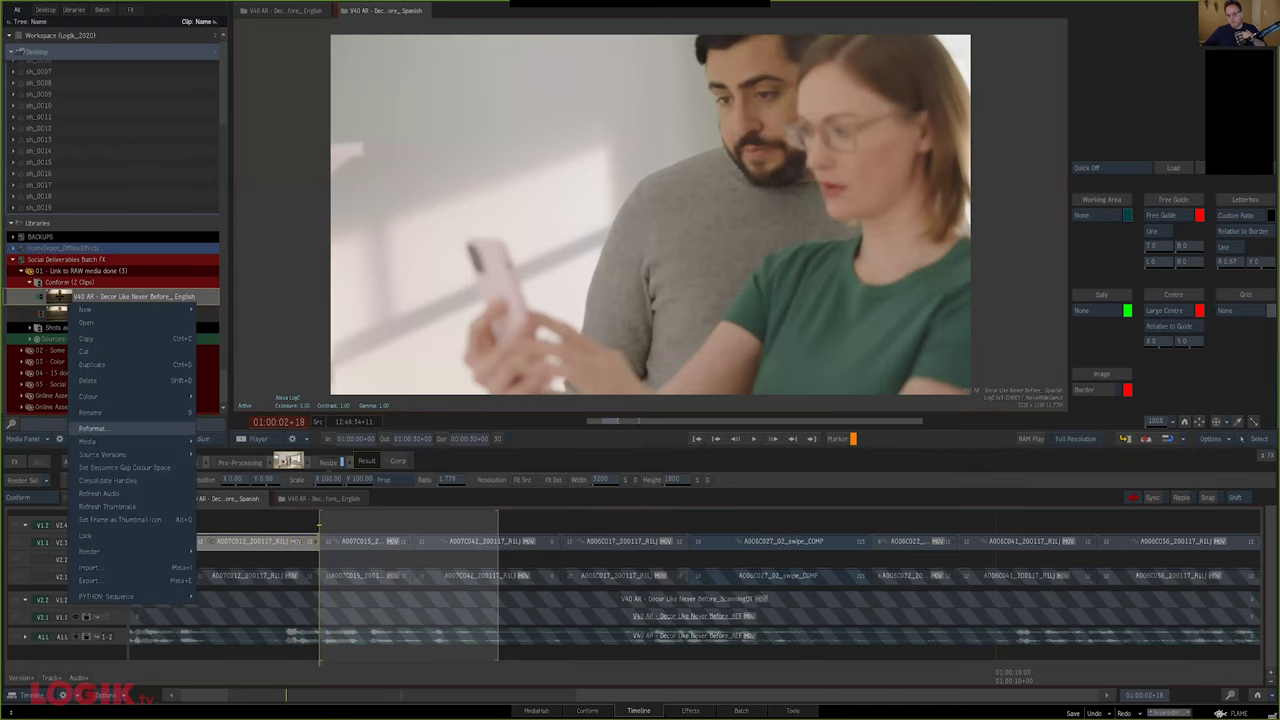
{"action": "left_click", "coordinate": [92, 428]}
{"action": "left_click", "coordinate": [534, 307]}
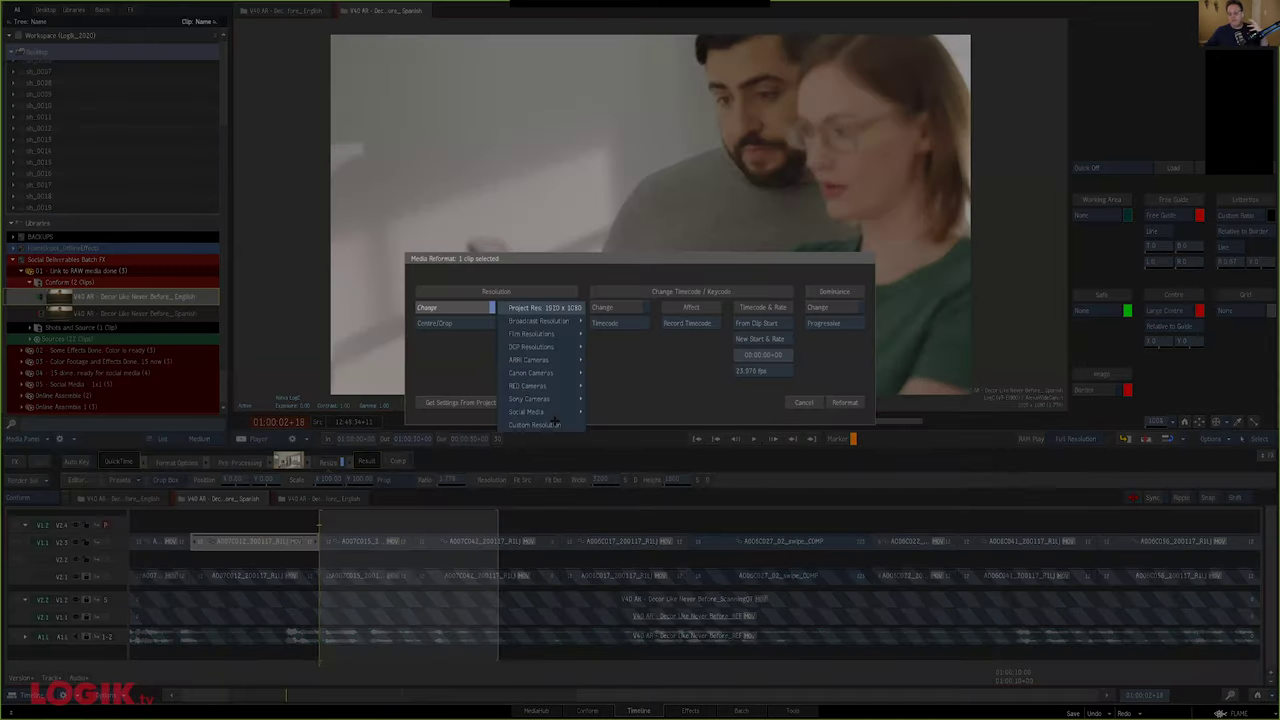
{"action": "mouse_move", "coordinate": [553, 415]}
{"action": "left_click", "coordinate": [620, 424]}
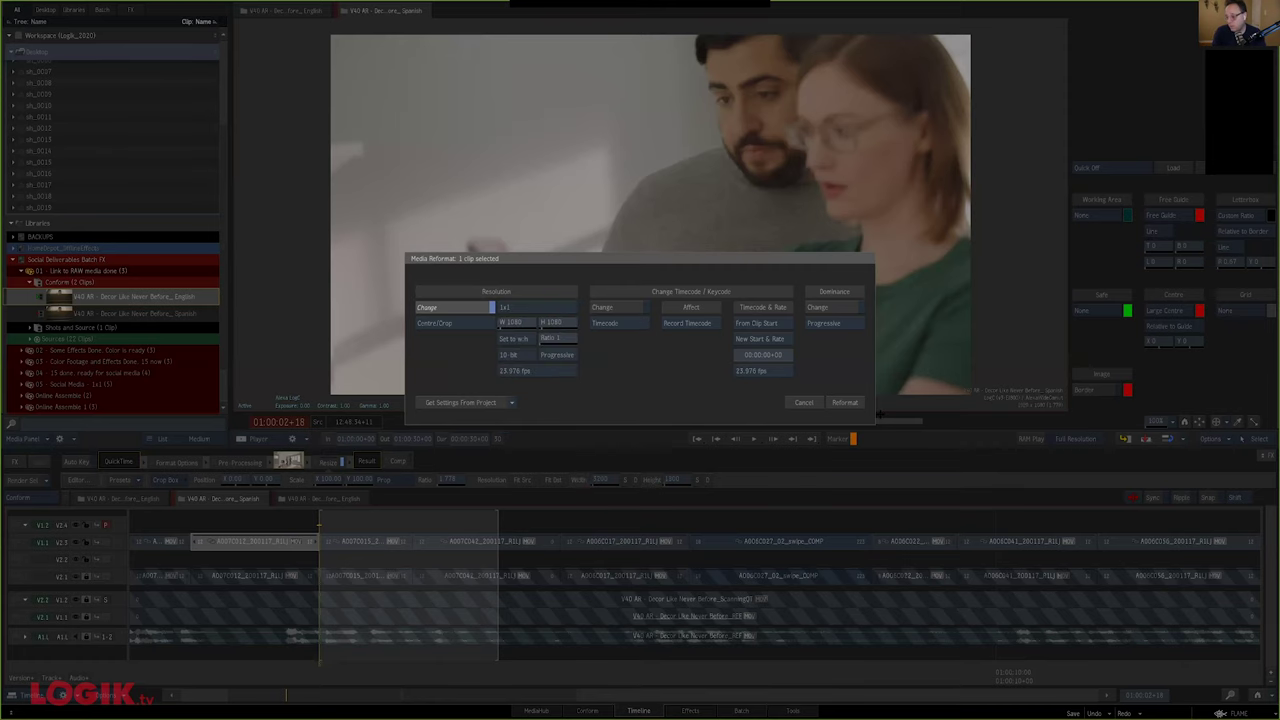
{"action": "left_click", "coordinate": [847, 403]}
{"action": "left_click", "coordinate": [662, 386]}
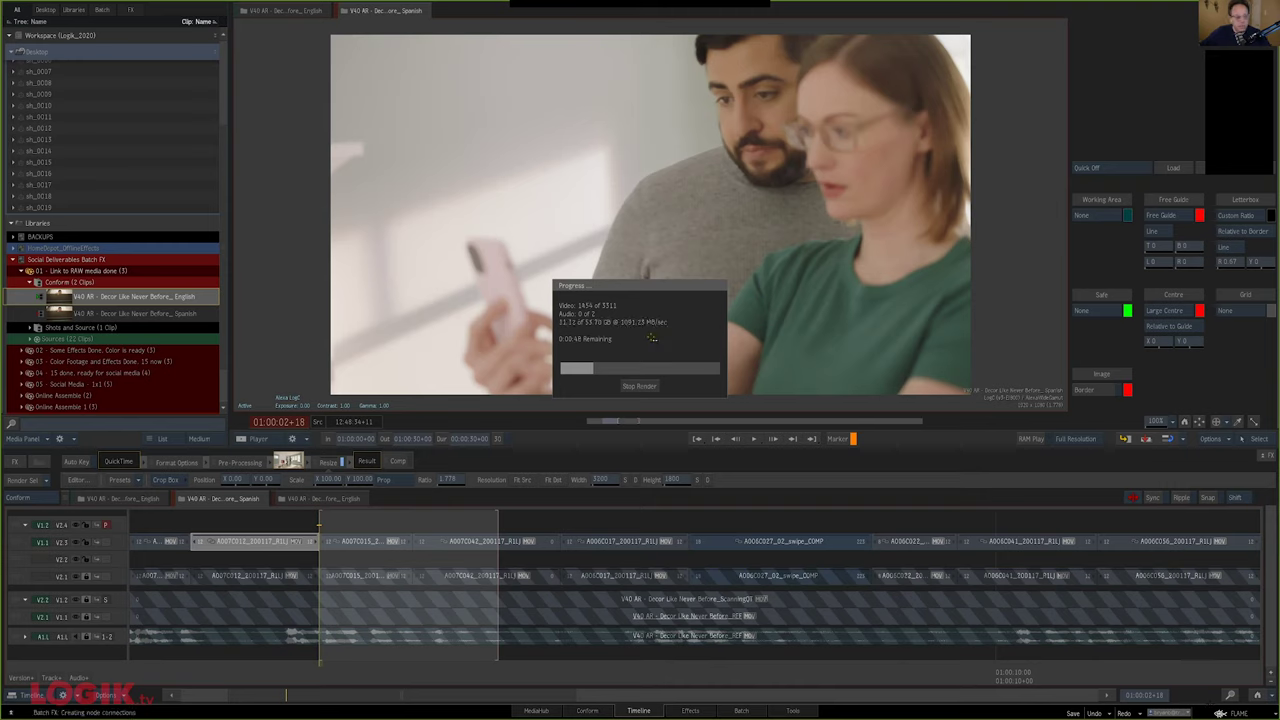
{"action": "key", "text": "Escape"}
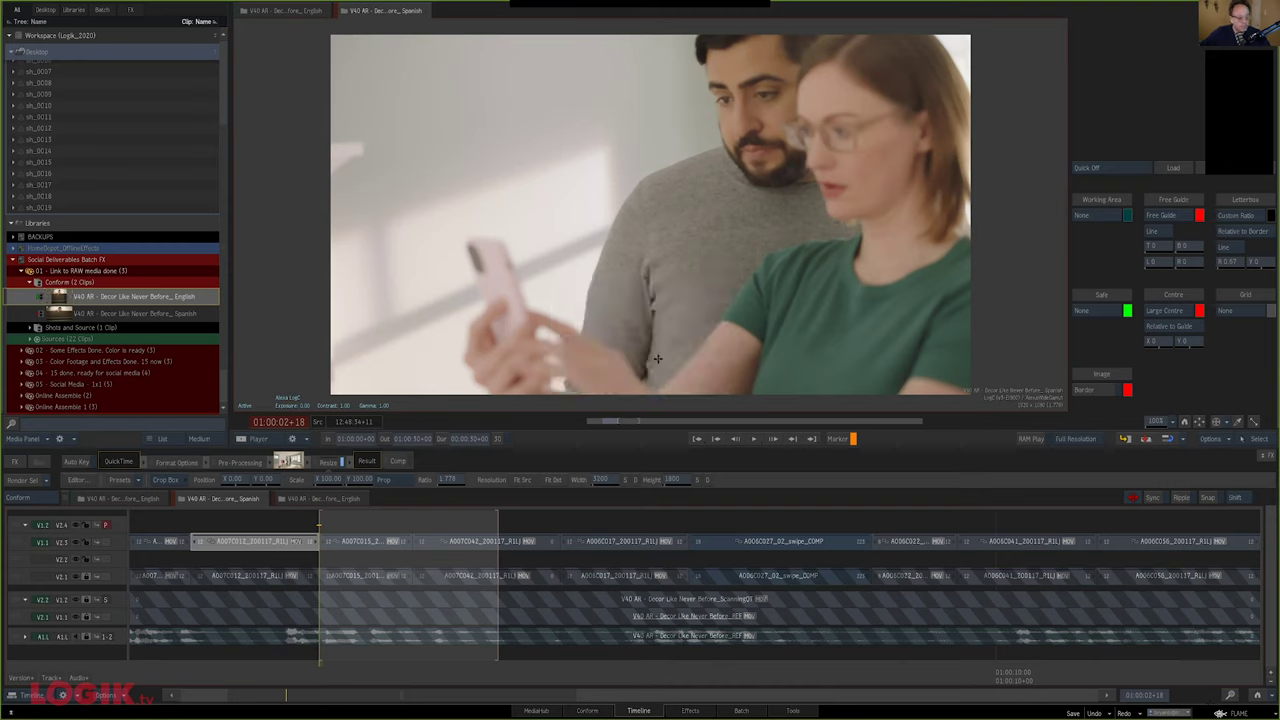
Open the reformatted English sequence in the timeline and select its A007C042 segment
{"action": "right_click", "coordinate": [68, 297]}
{"action": "left_click", "coordinate": [80, 318]}
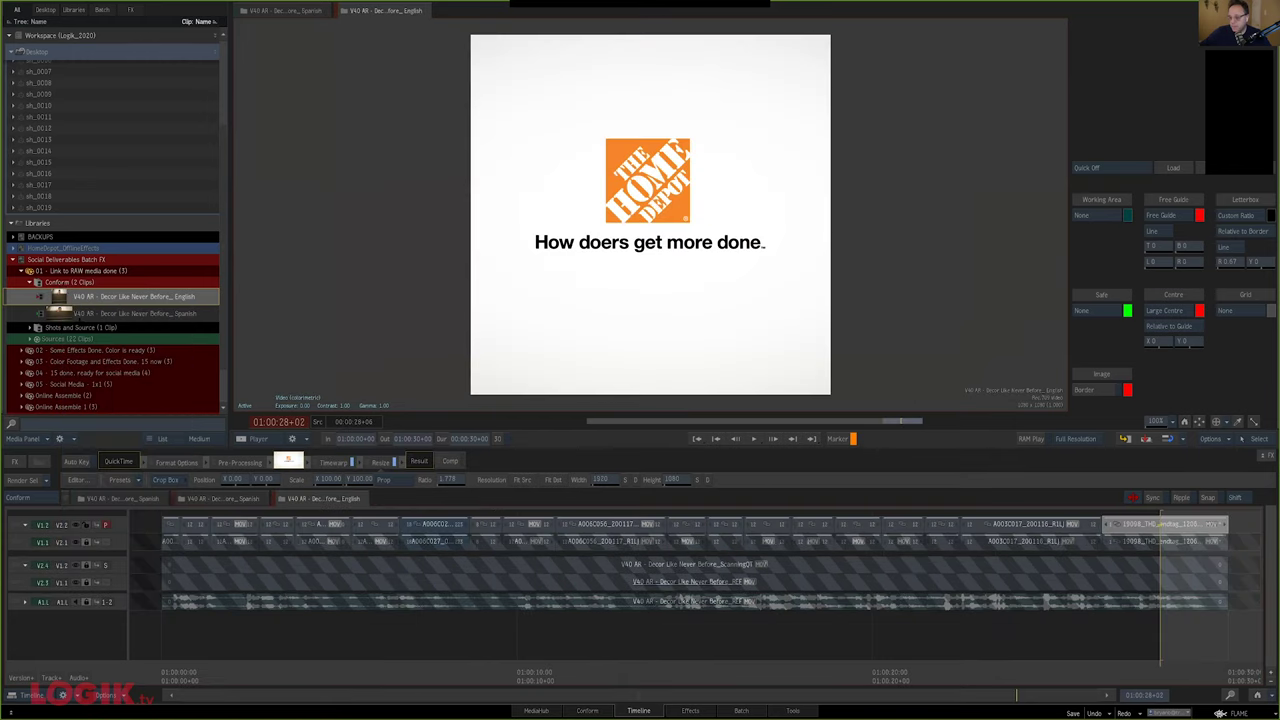
{"action": "left_click", "coordinate": [307, 527]}
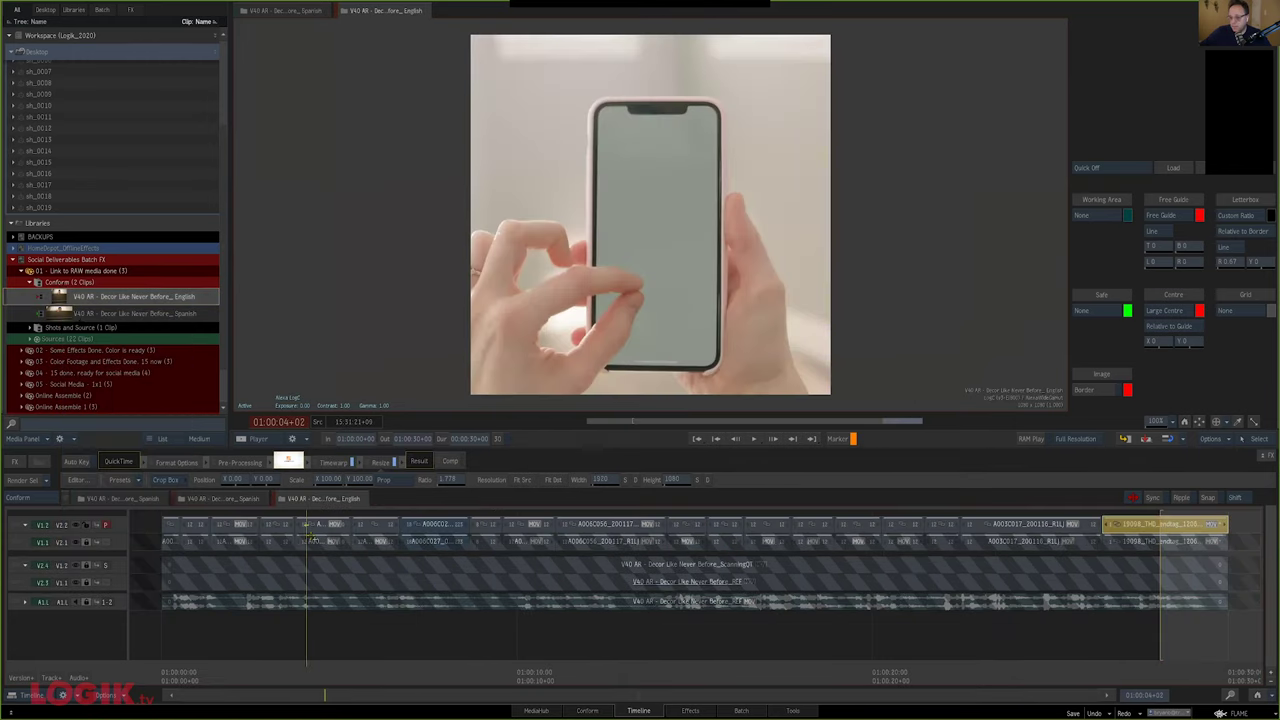
{"action": "left_click", "coordinate": [310, 527]}
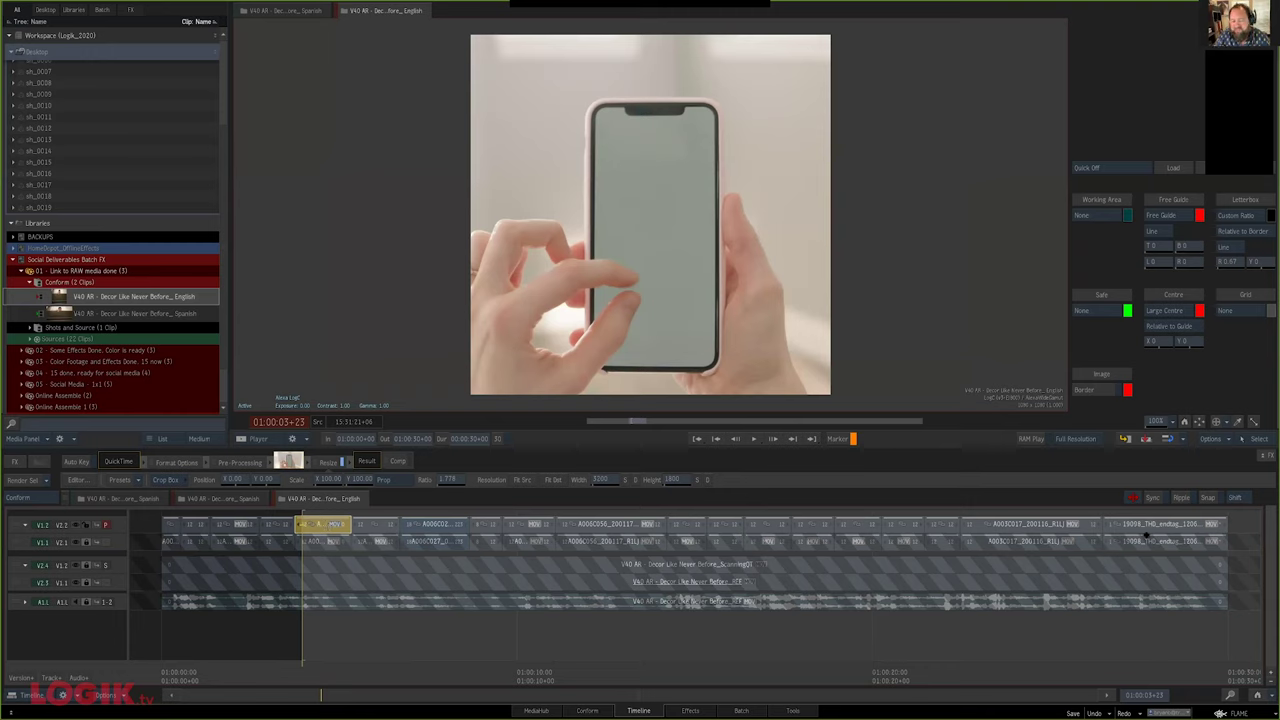
Review the framing of the square English sequence at several shots, at the end tag and at its start
{"action": "mouse_move", "coordinate": [638, 696]}
{"action": "left_mouse_down"}
{"action": "mouse_move", "coordinate": [390, 700]}
{"action": "mouse_move", "coordinate": [645, 694]}
{"action": "left_mouse_up"}
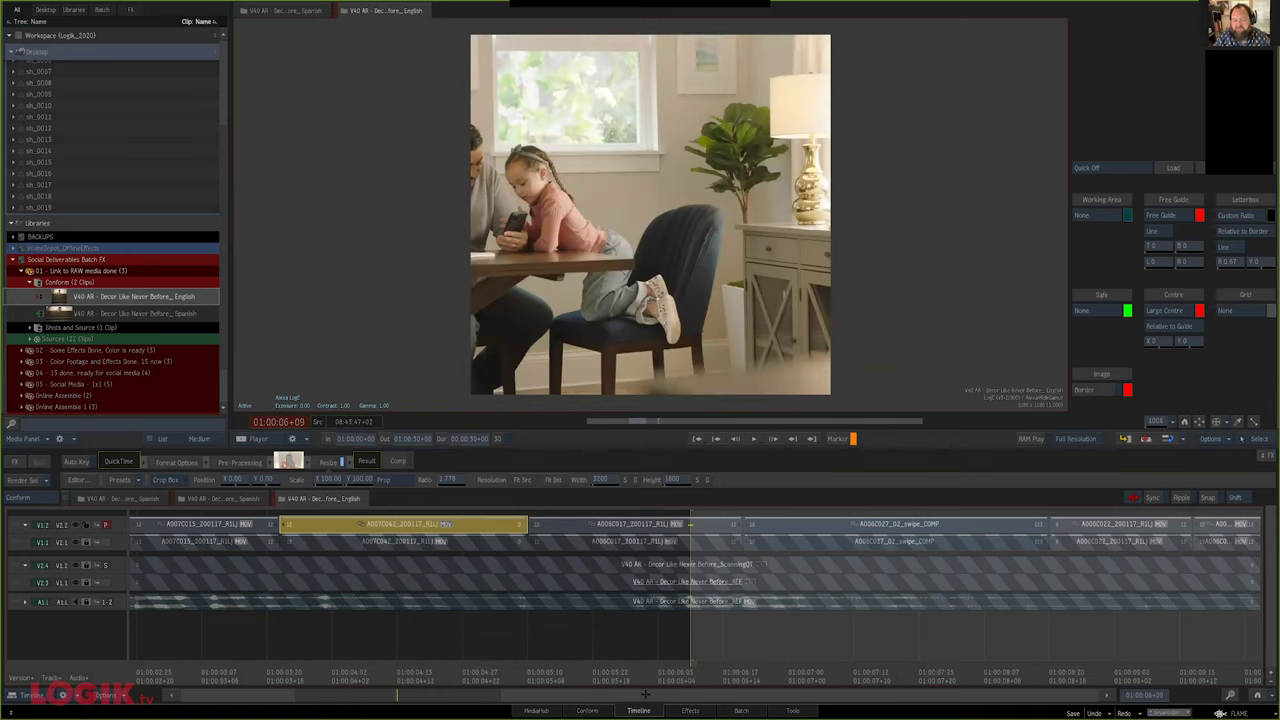
{"action": "key", "text": "h"}
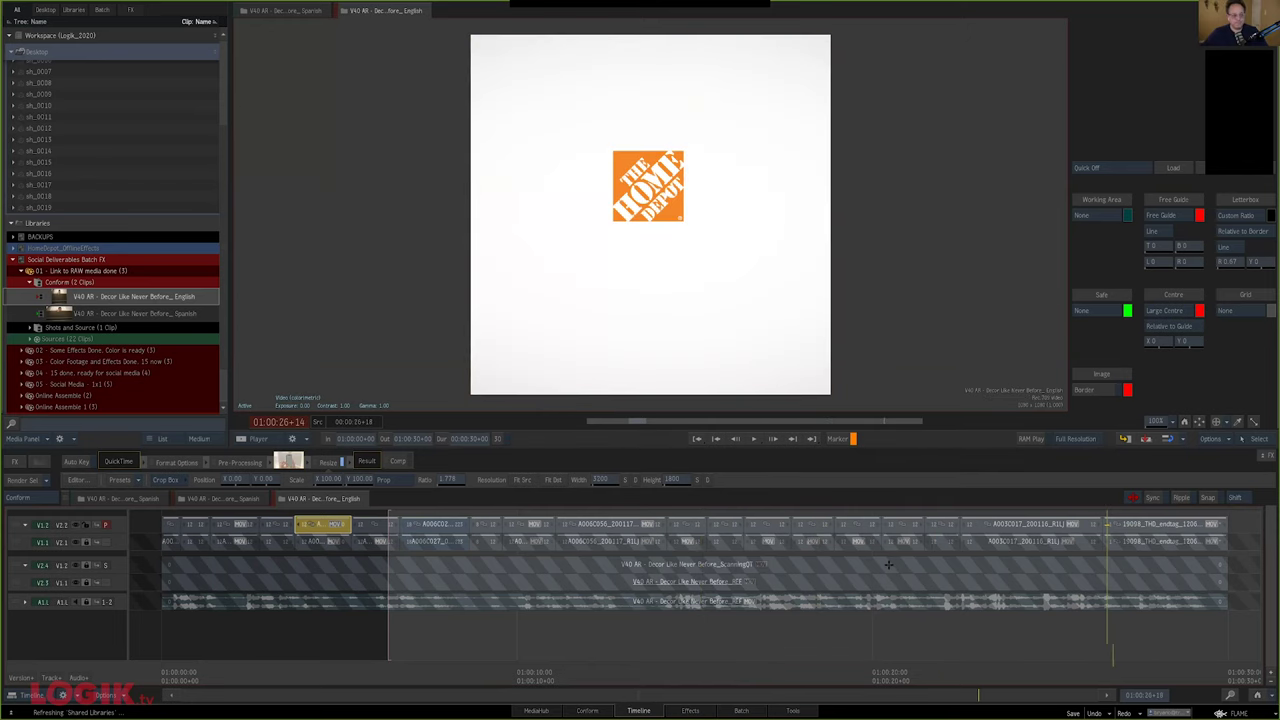
{"action": "key", "text": "i"}
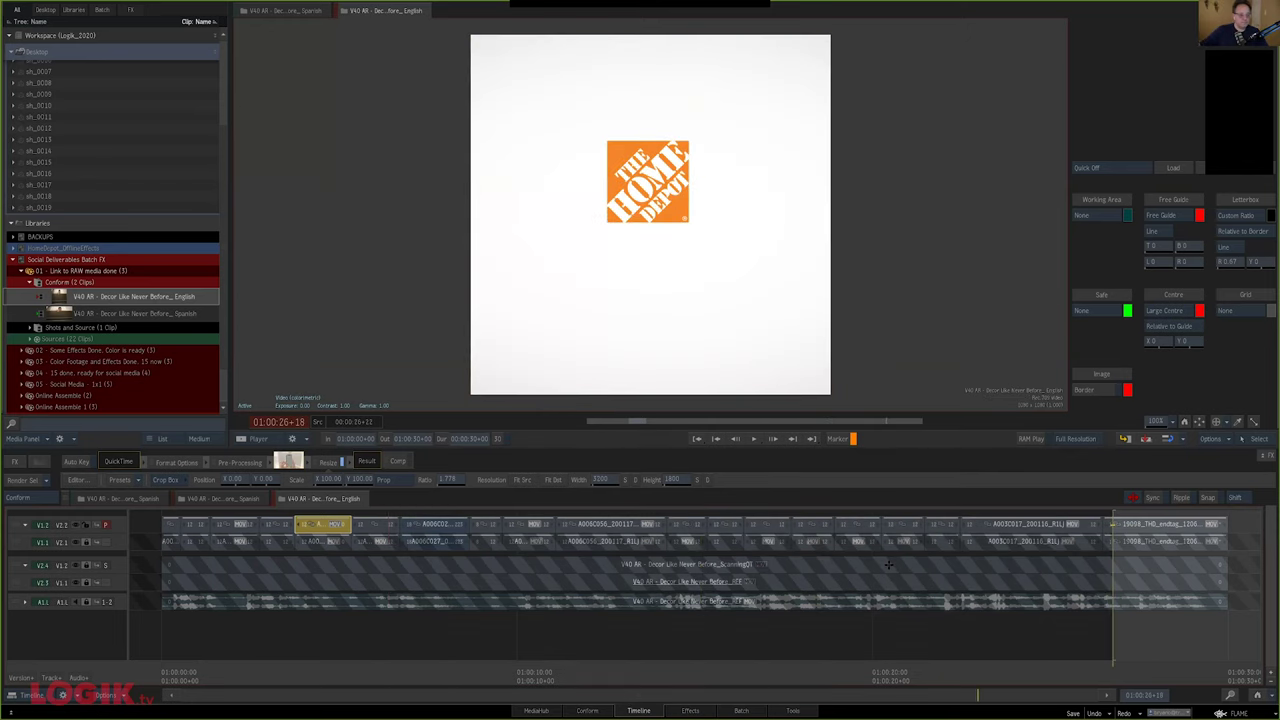
{"action": "key", "text": "Home"}
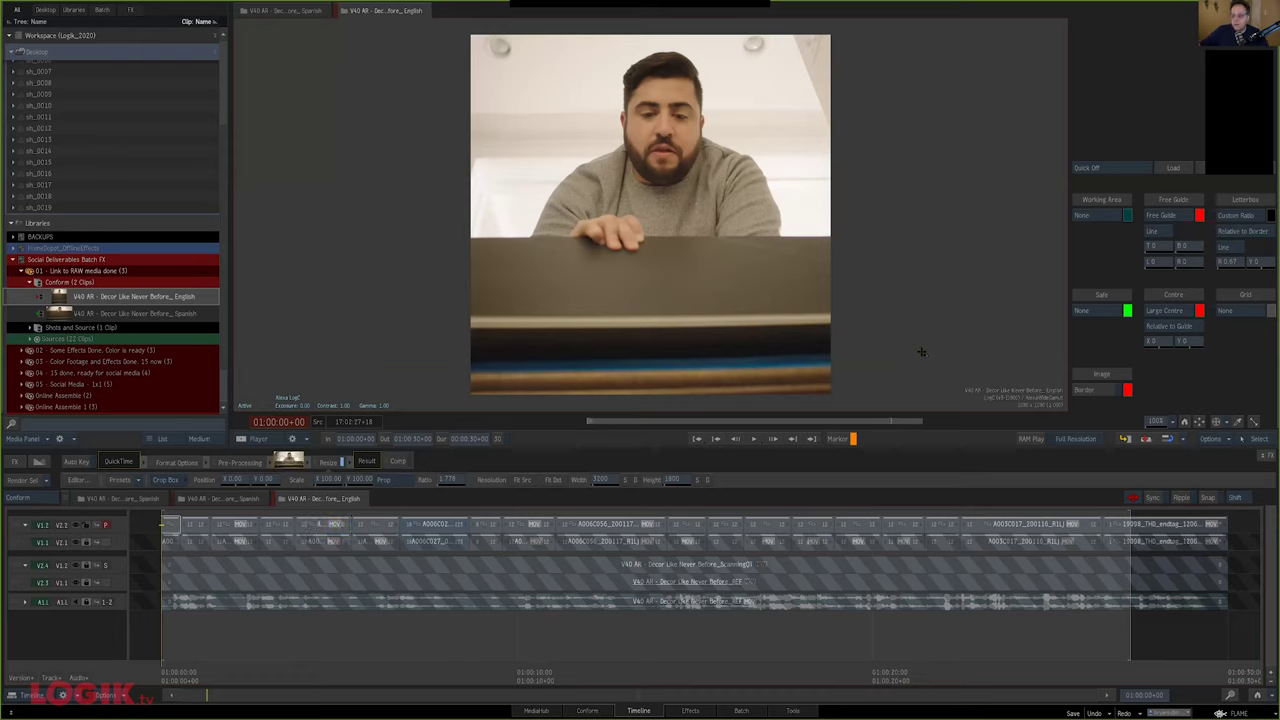
{"action": "key", "text": "Left"}
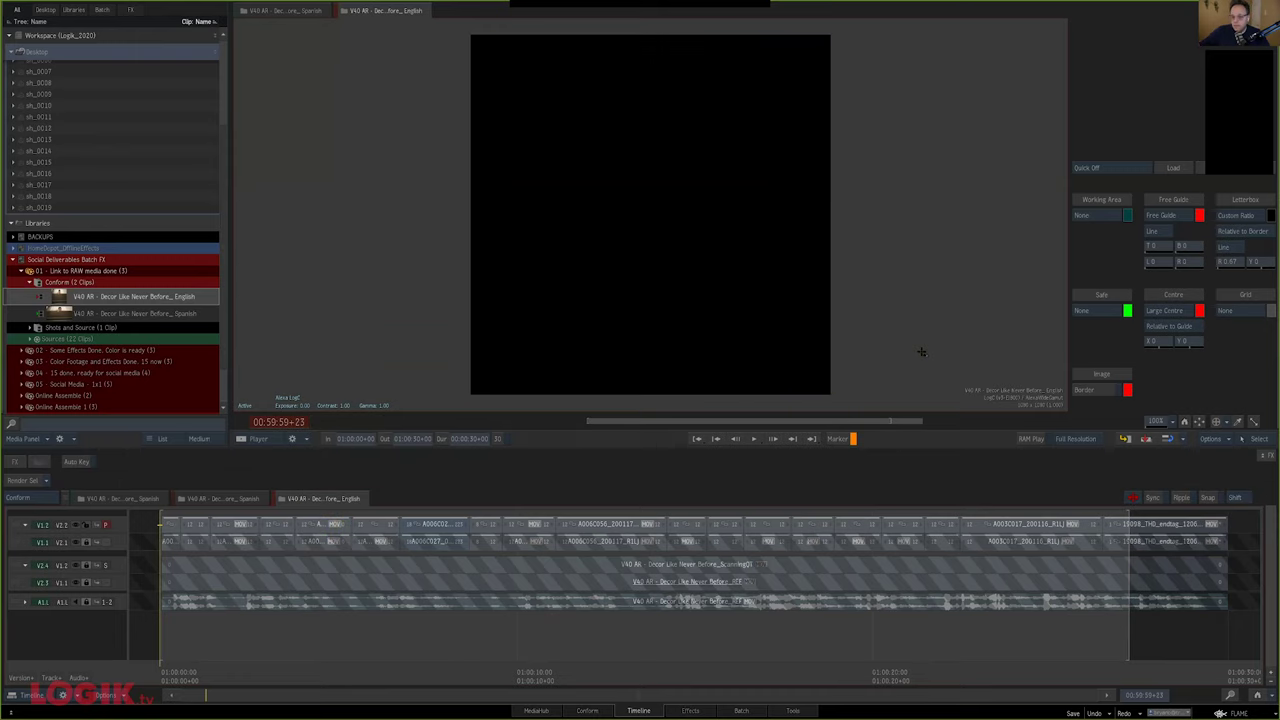